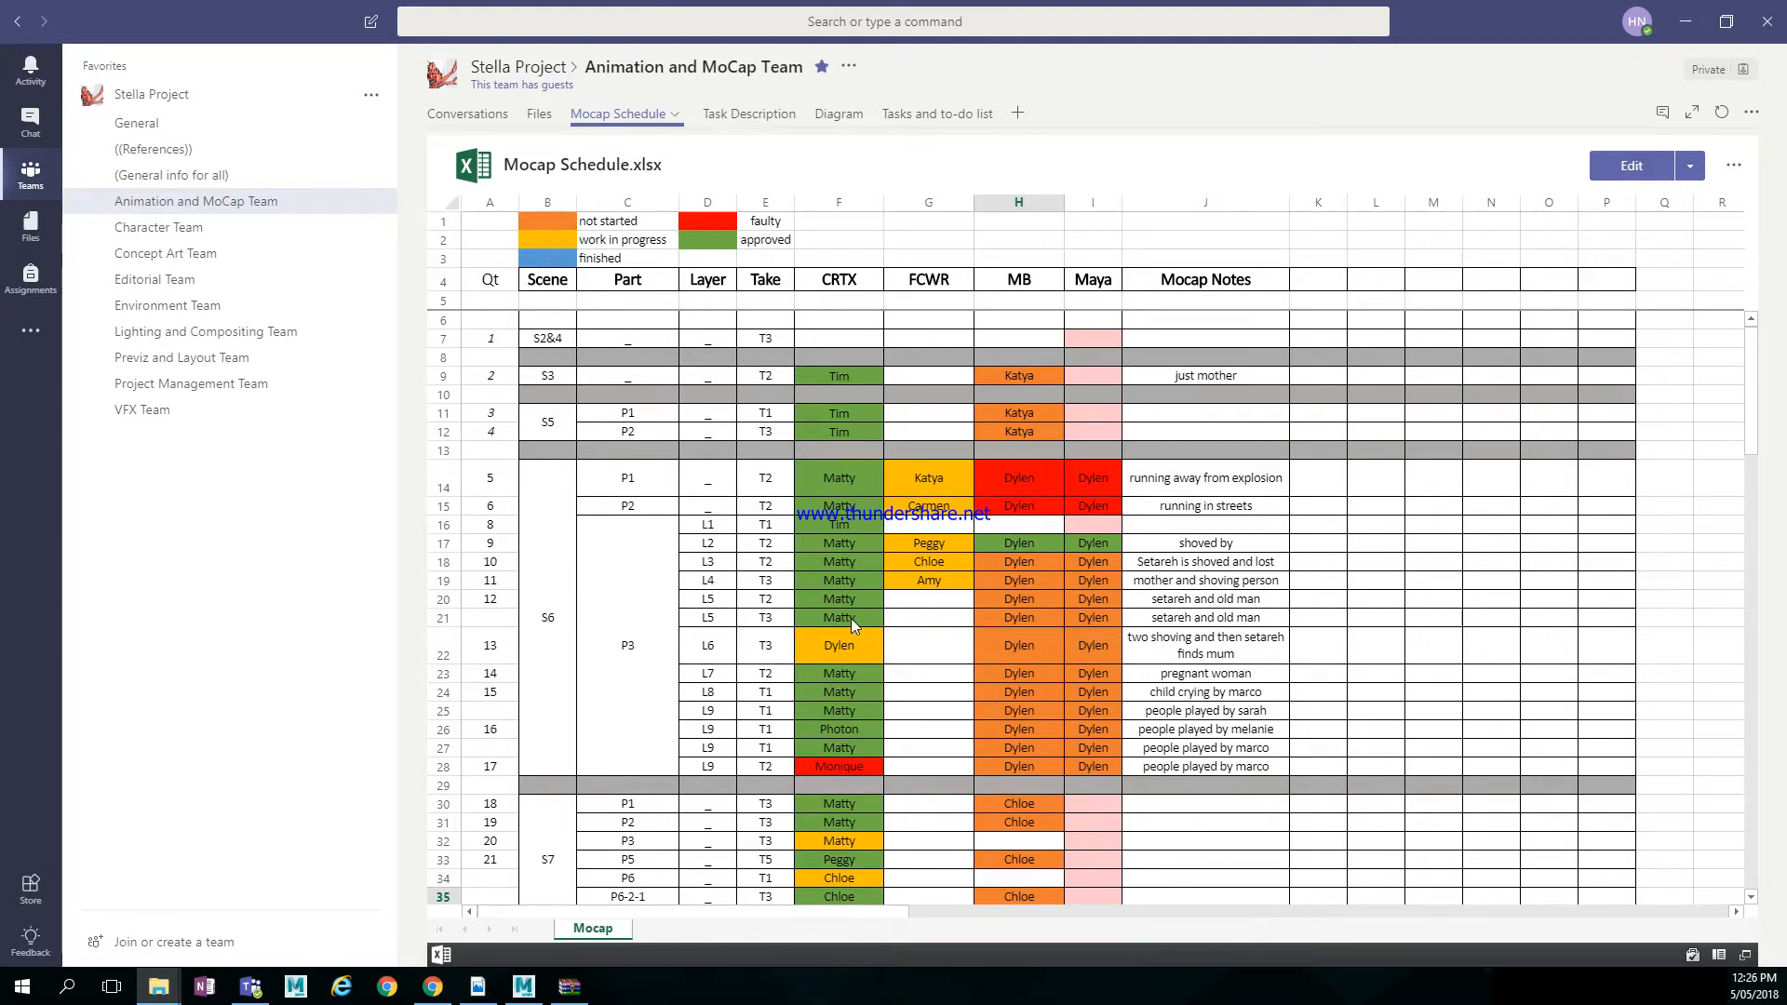
# Select the MB entry for S6 P3 L3 in the mocap schedule and open its matching P3_L3 > MB folder in File Explorer
pyautogui.click(1016, 565)
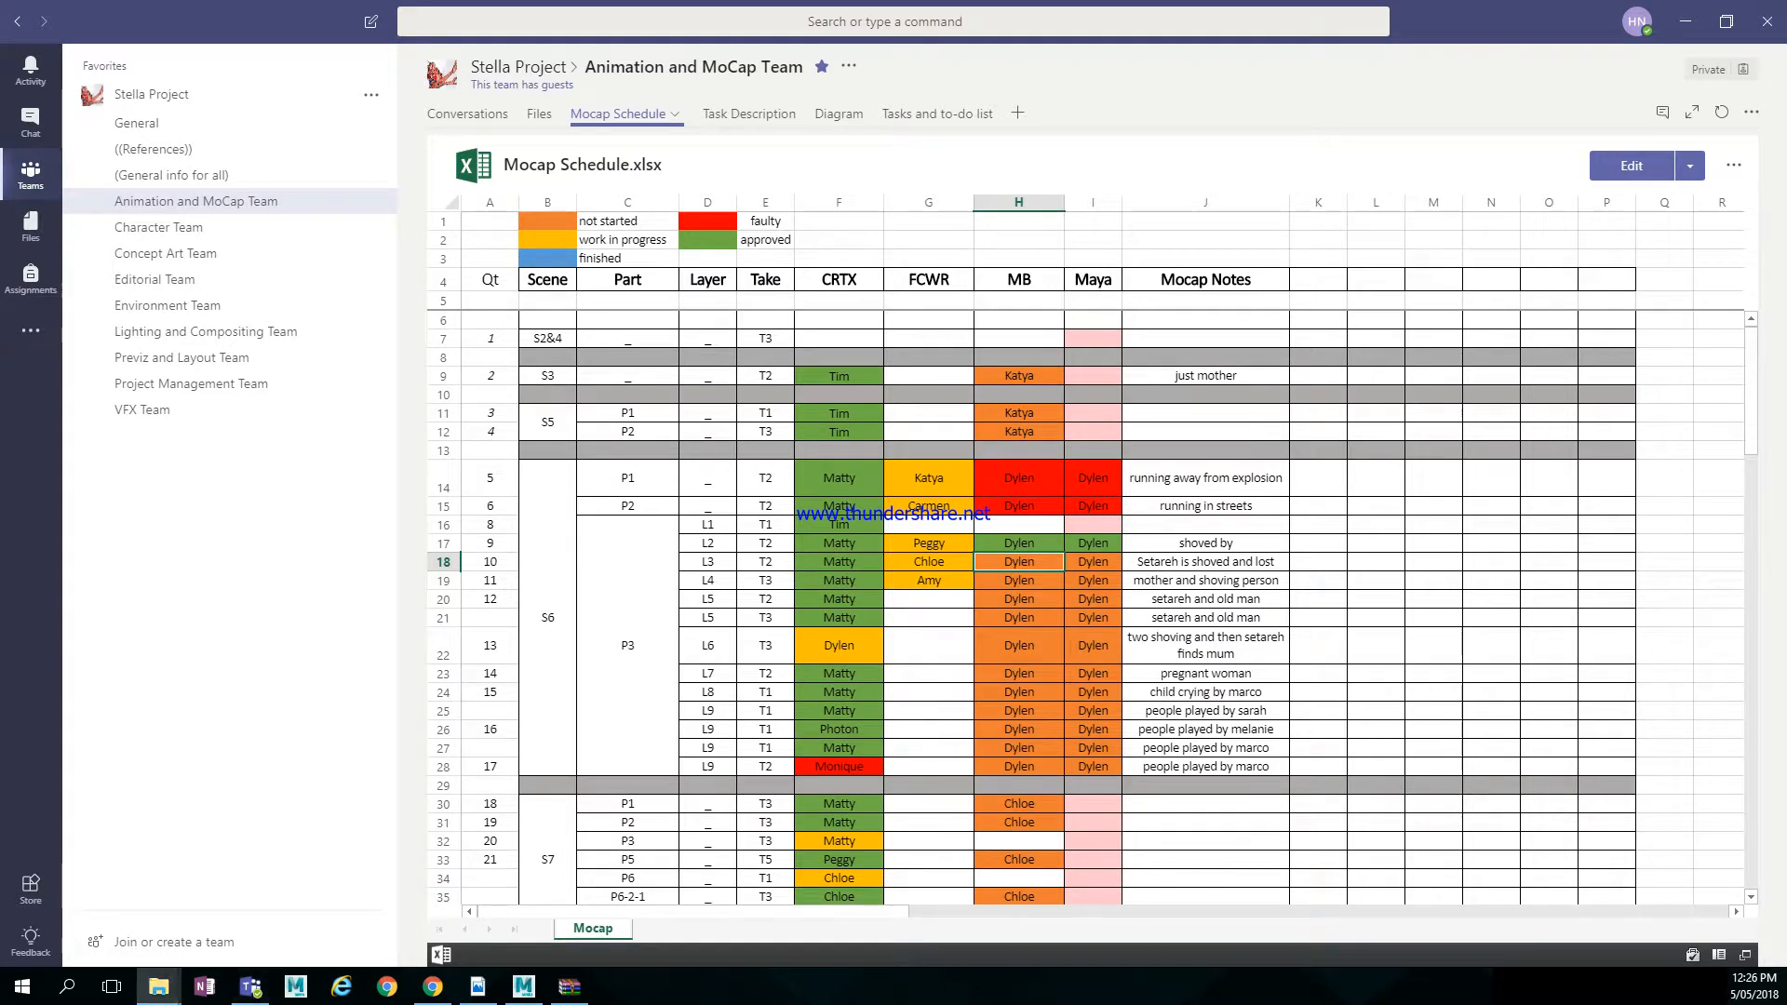
pyautogui.moveTo(1785, 127); pyautogui.dragTo(1119, 681)
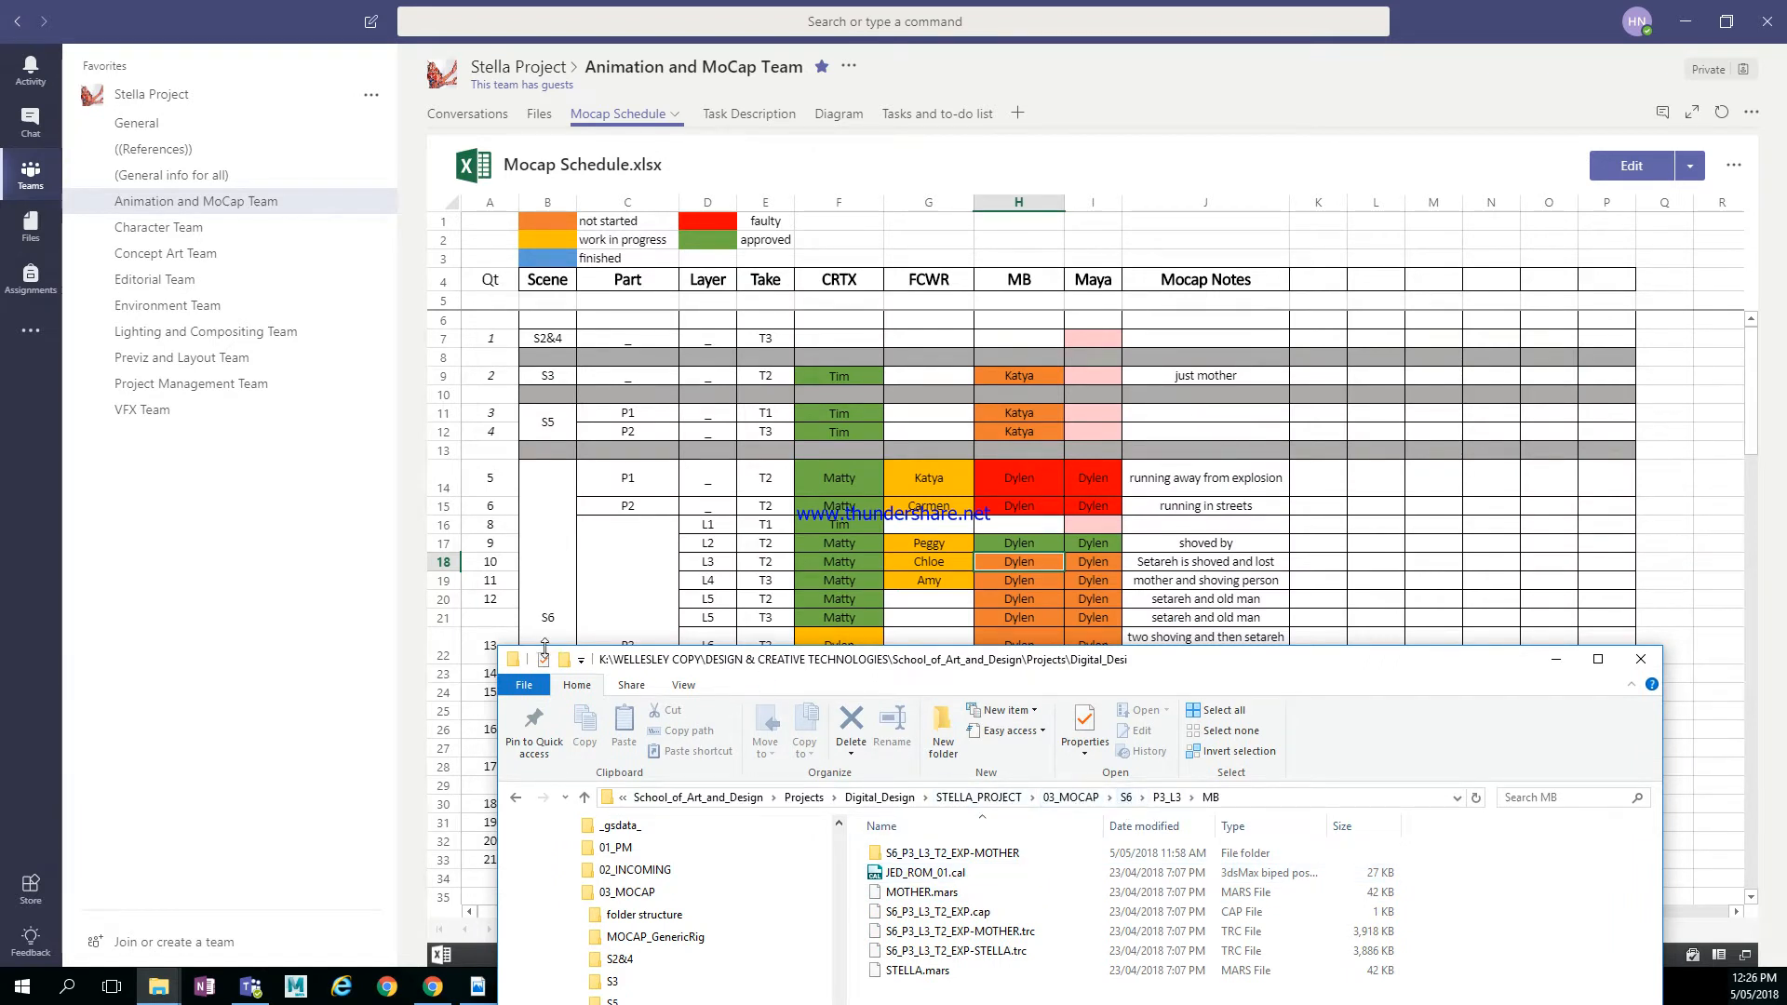
pyautogui.moveTo(981, 668); pyautogui.dragTo(965, 689)
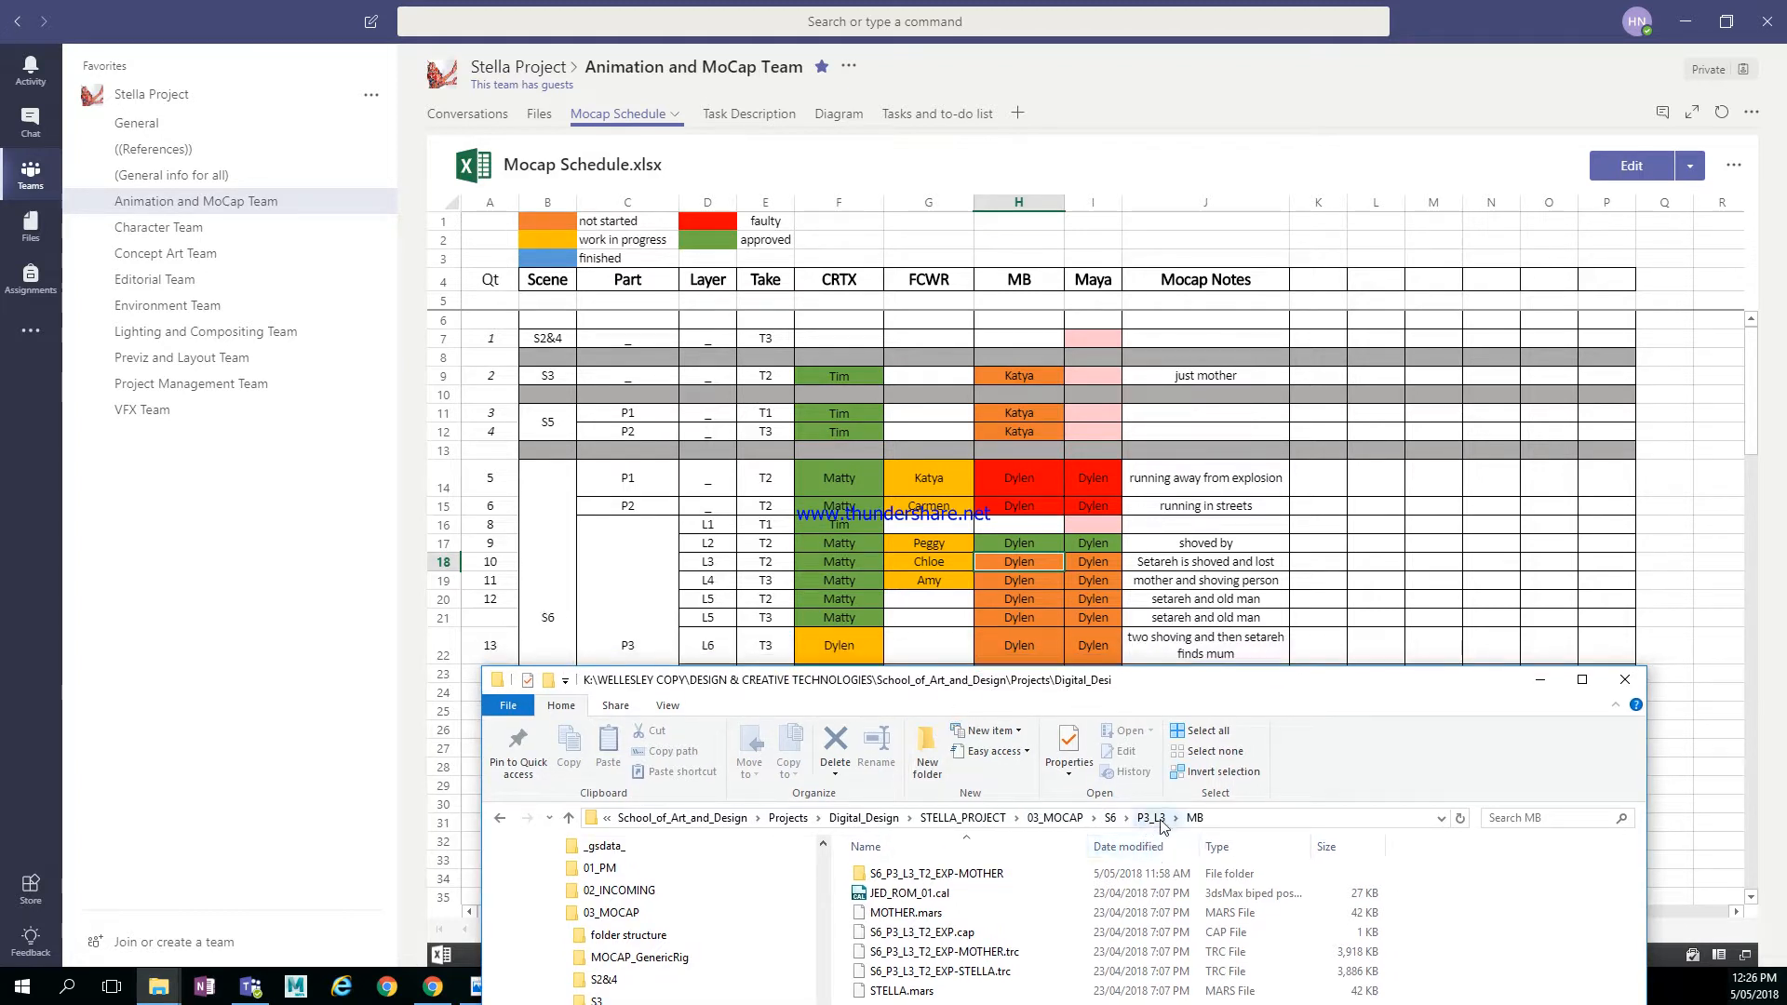
pyautogui.moveTo(1199, 689); pyautogui.dragTo(1221, 296)
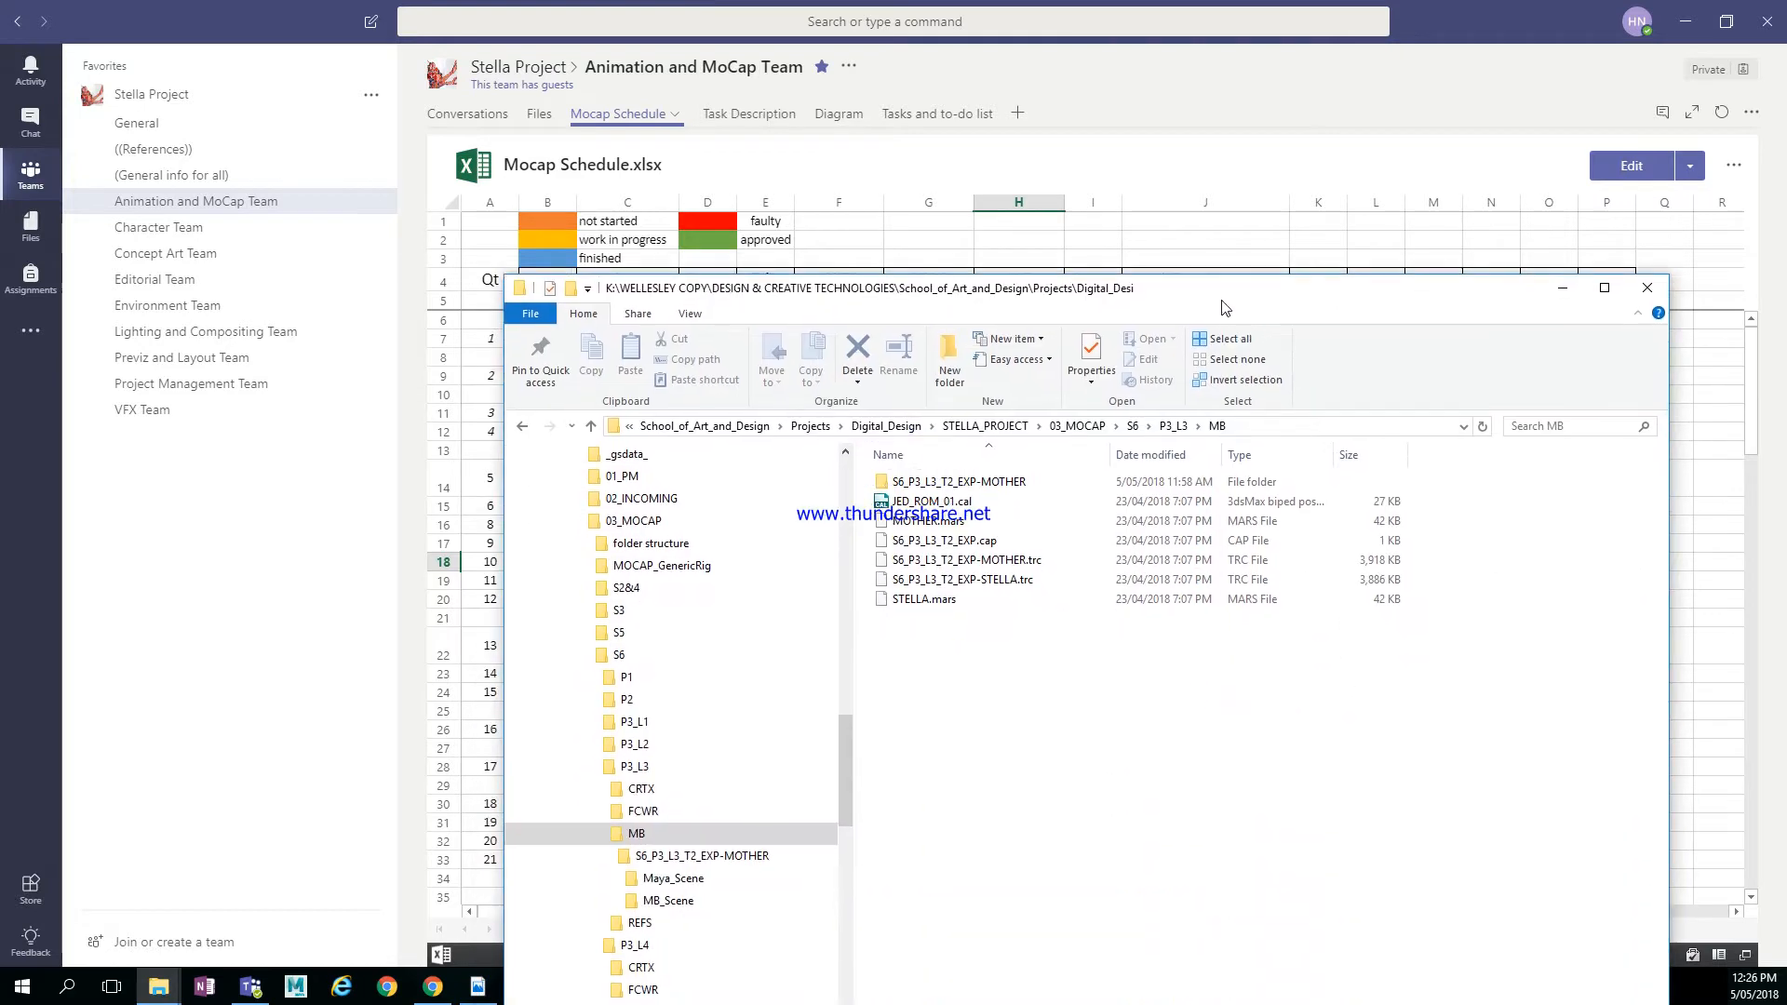
pyautogui.click(1159, 428)
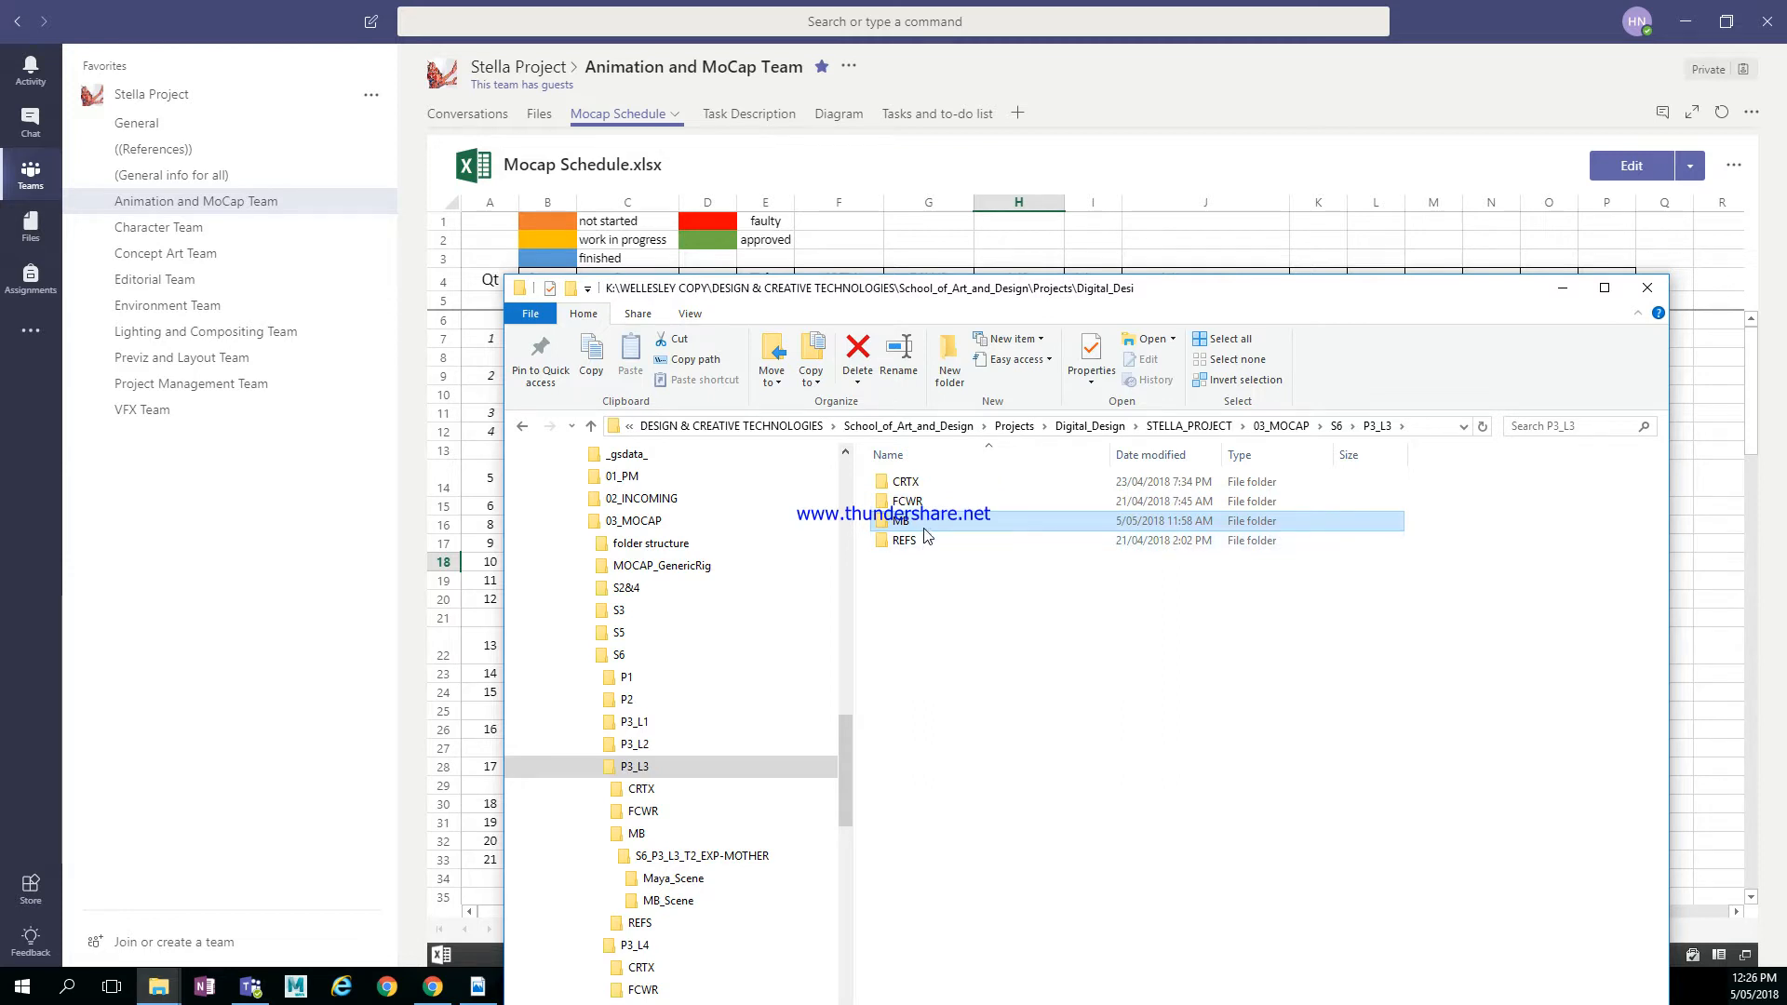
pyautogui.doubleClick(930, 521)
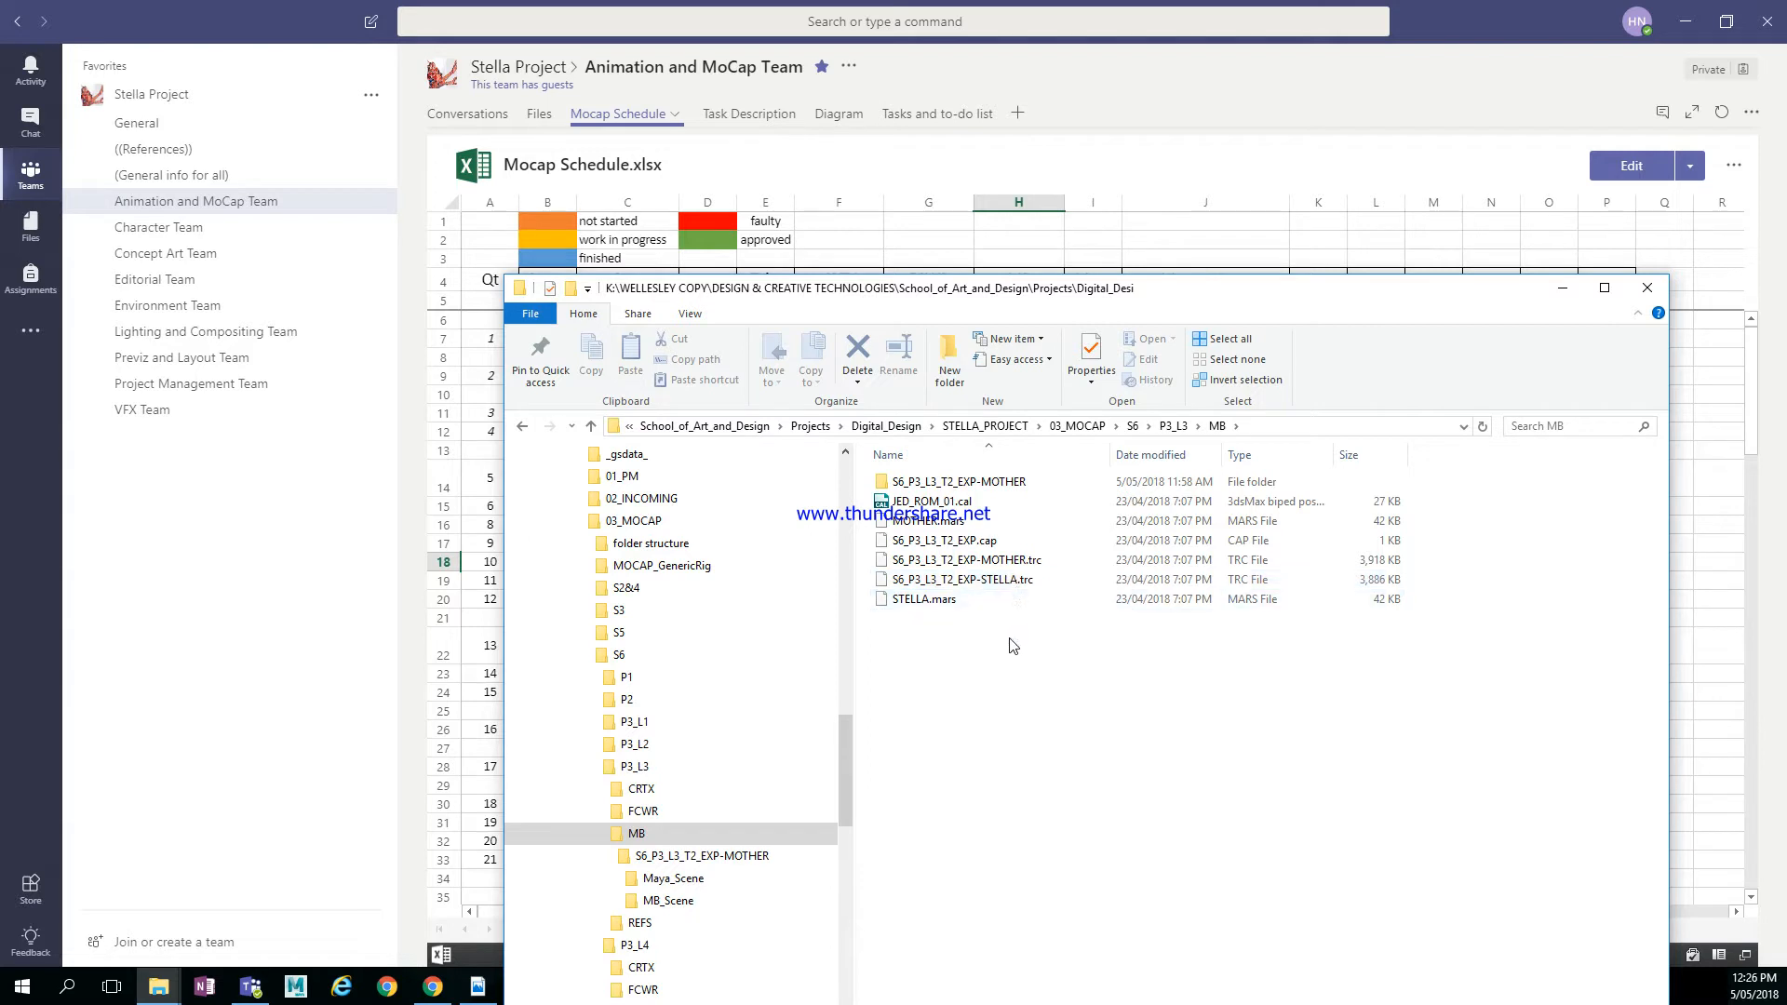
# Copy the base name of the S6_P3_L3_T2_EXP-STELLA.trc file without renaming it
pyautogui.click(1006, 584)
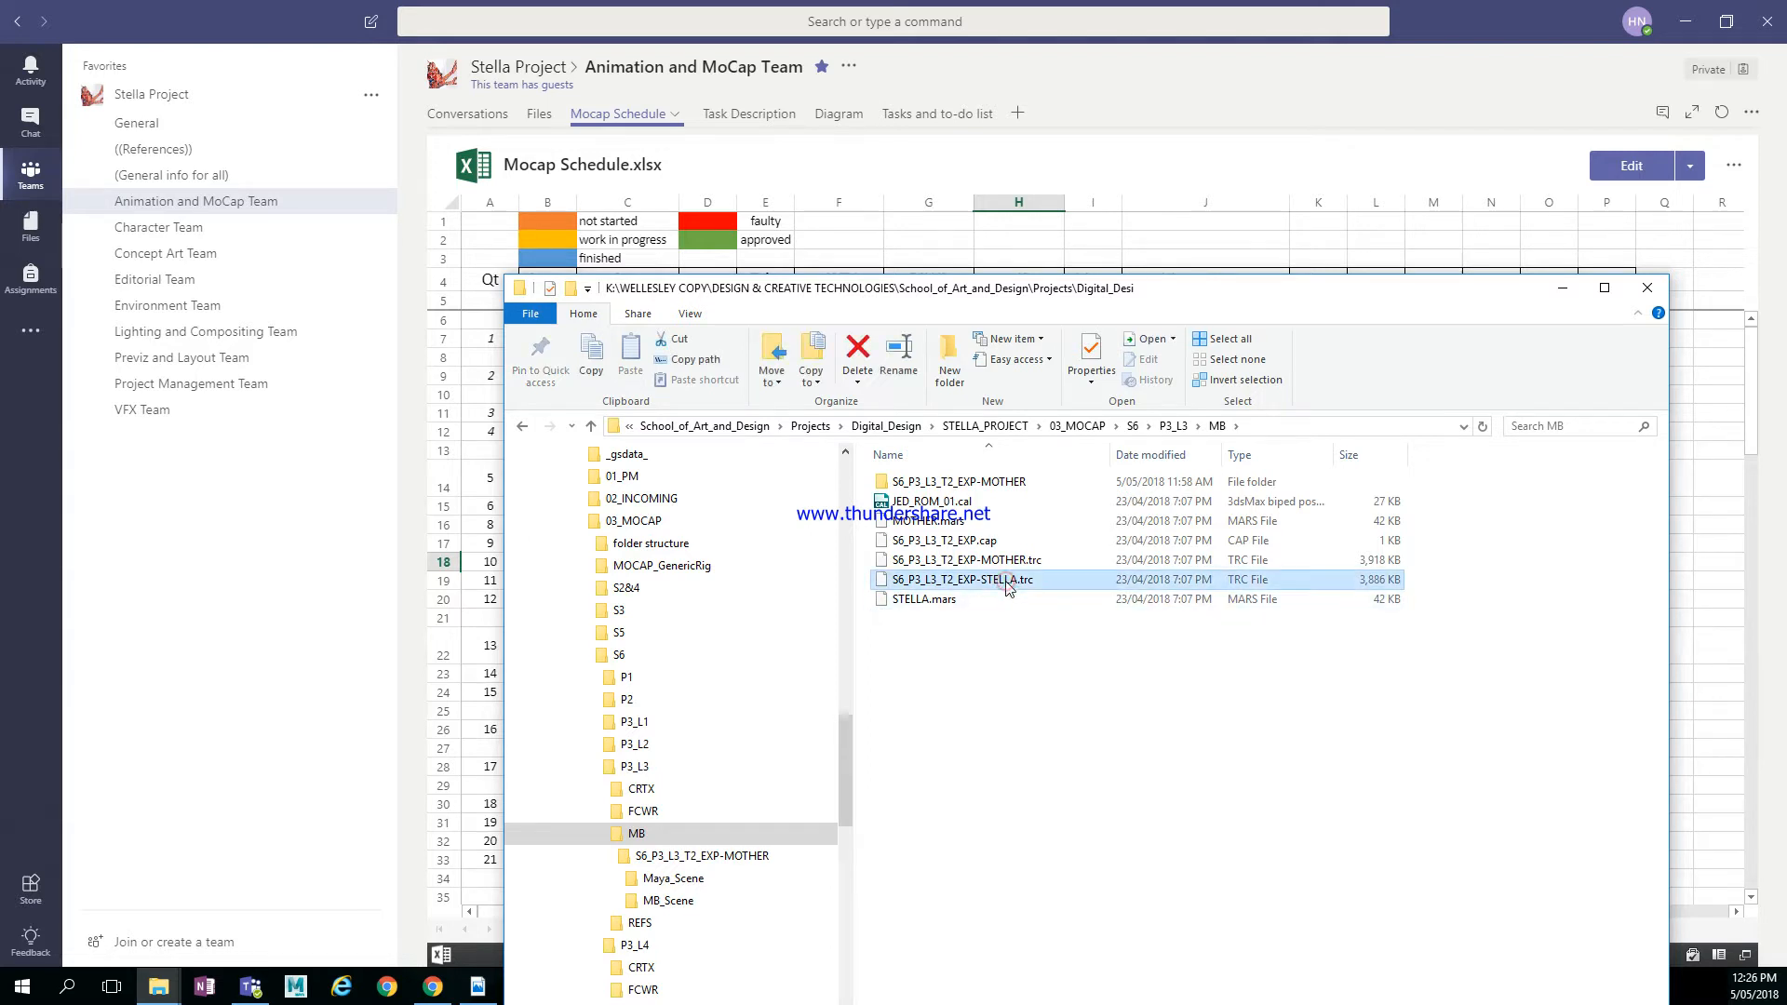
pyautogui.rightClick(1007, 584)
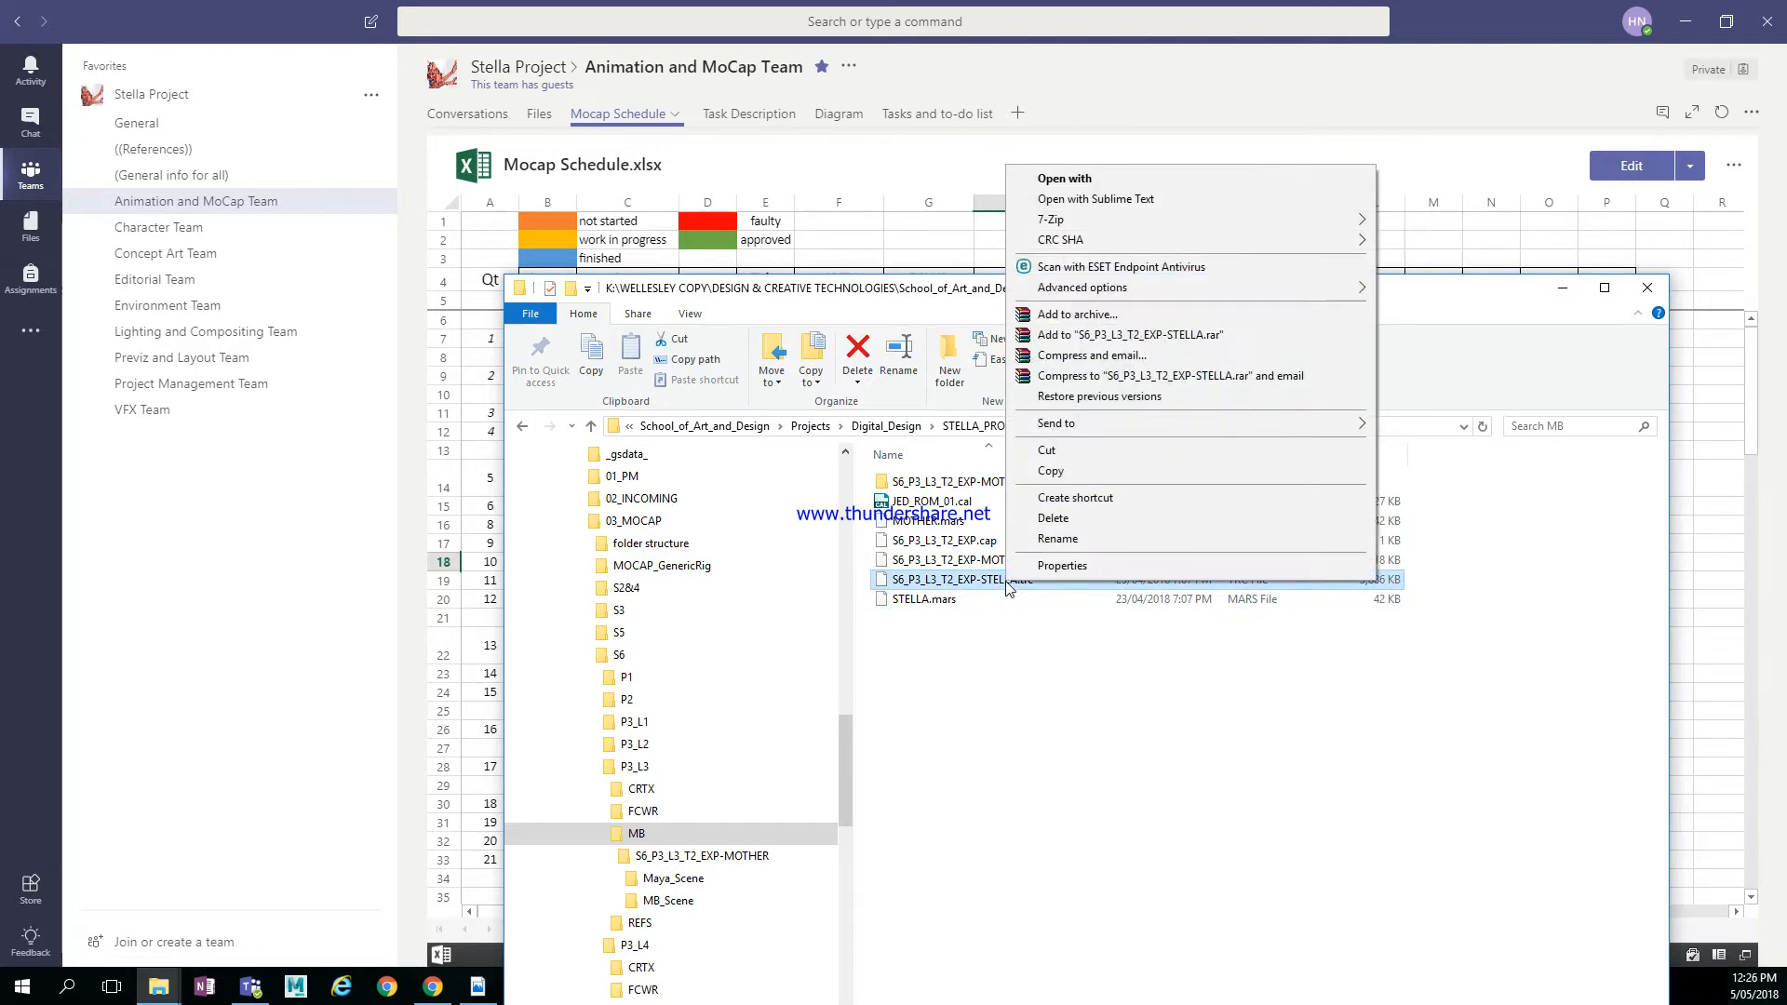
pyautogui.click(1058, 539)
pyautogui.hotkey('ctrl', 'c')
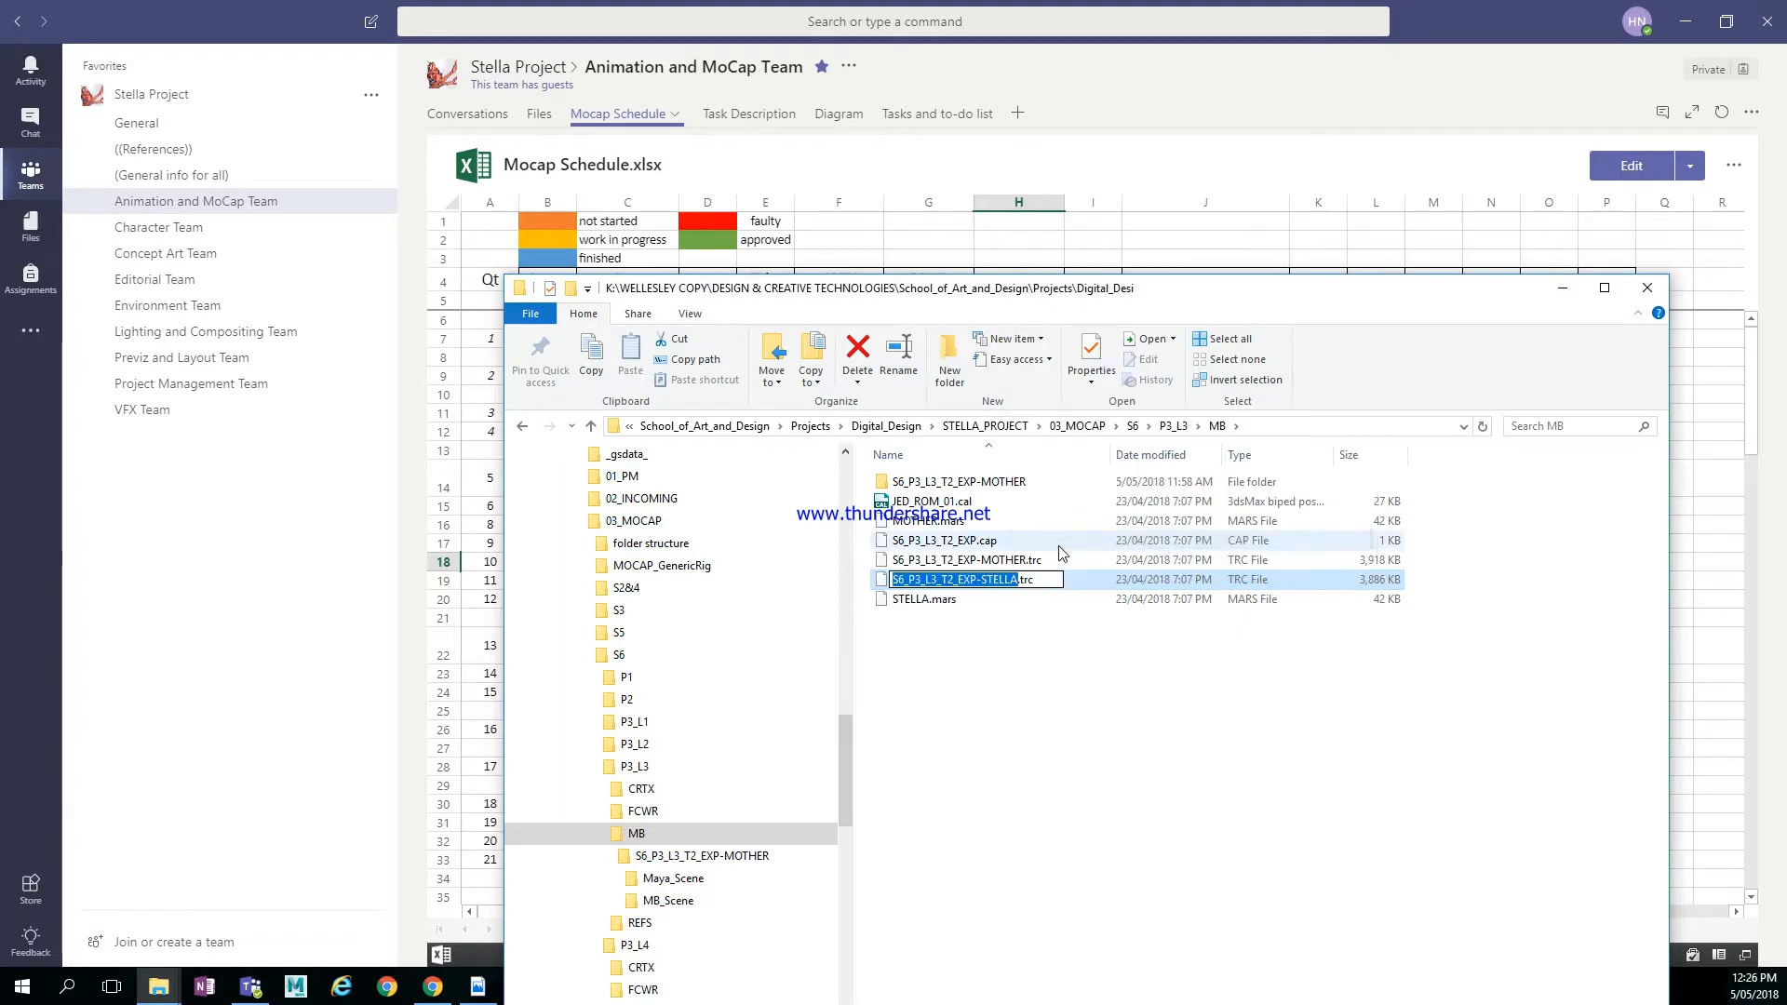
pyautogui.click(1048, 650)
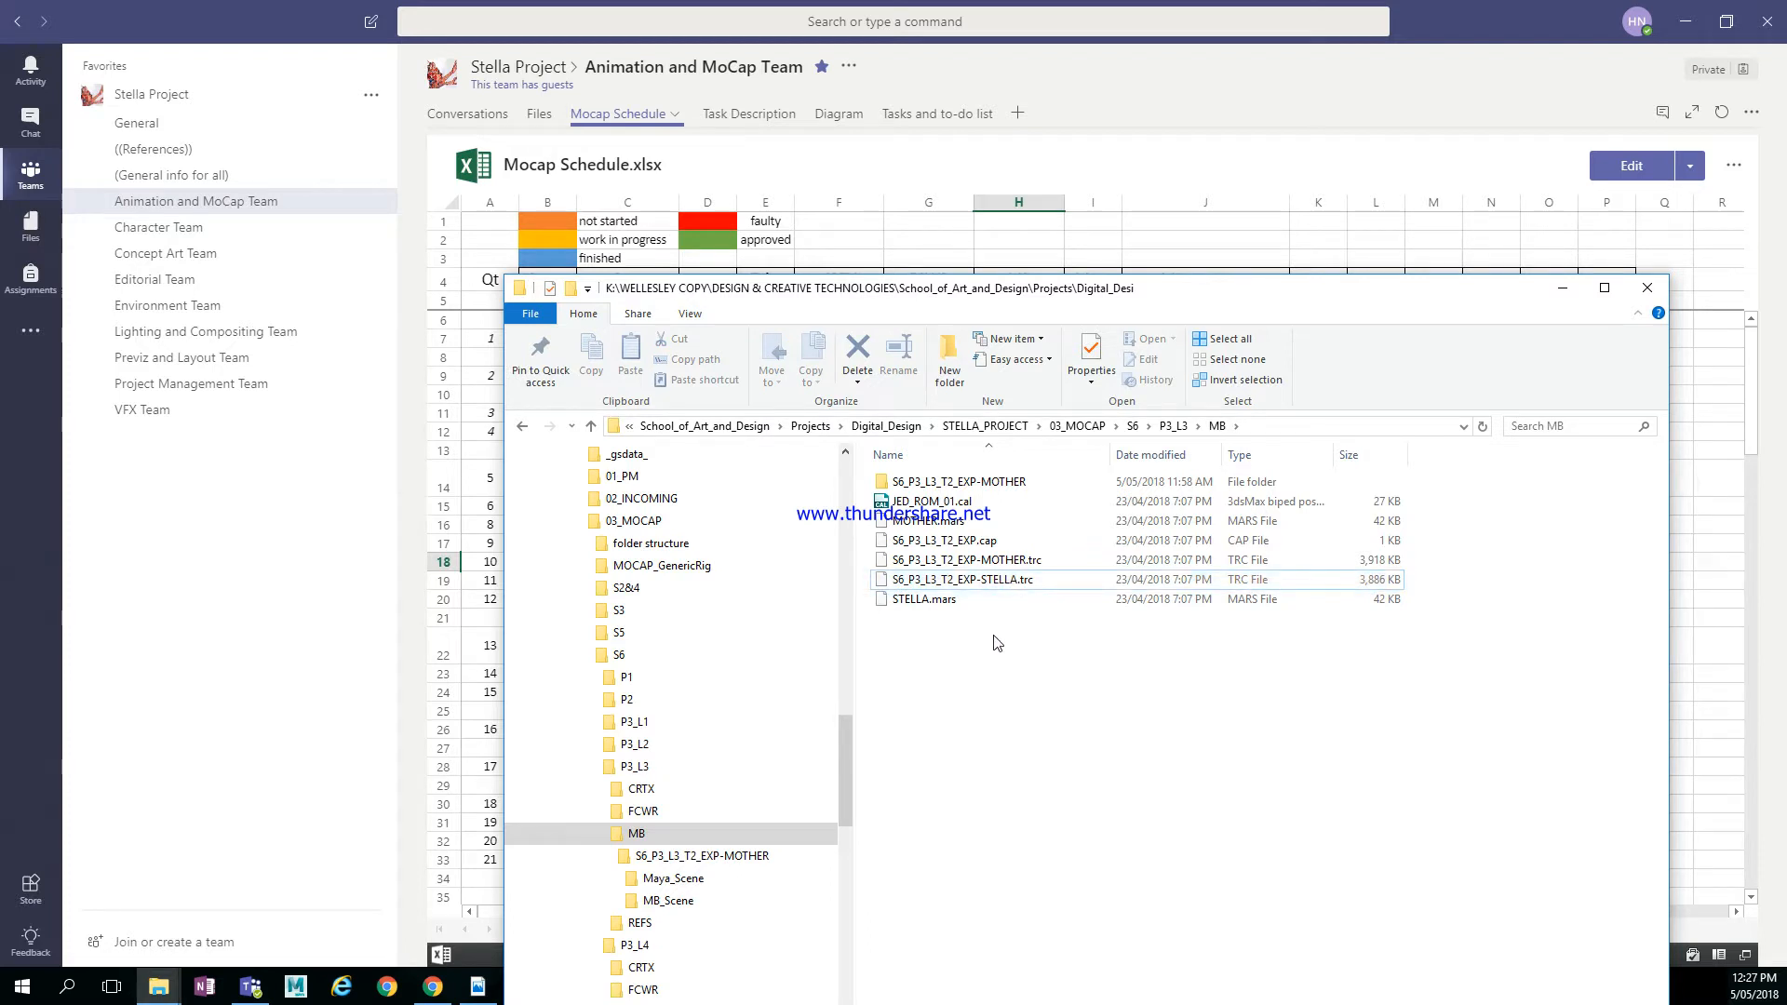
# Create a new folder in MB and name it S6_P3_L3_T2_EXP-STELLA using the copied name
pyautogui.rightClick(990, 644)
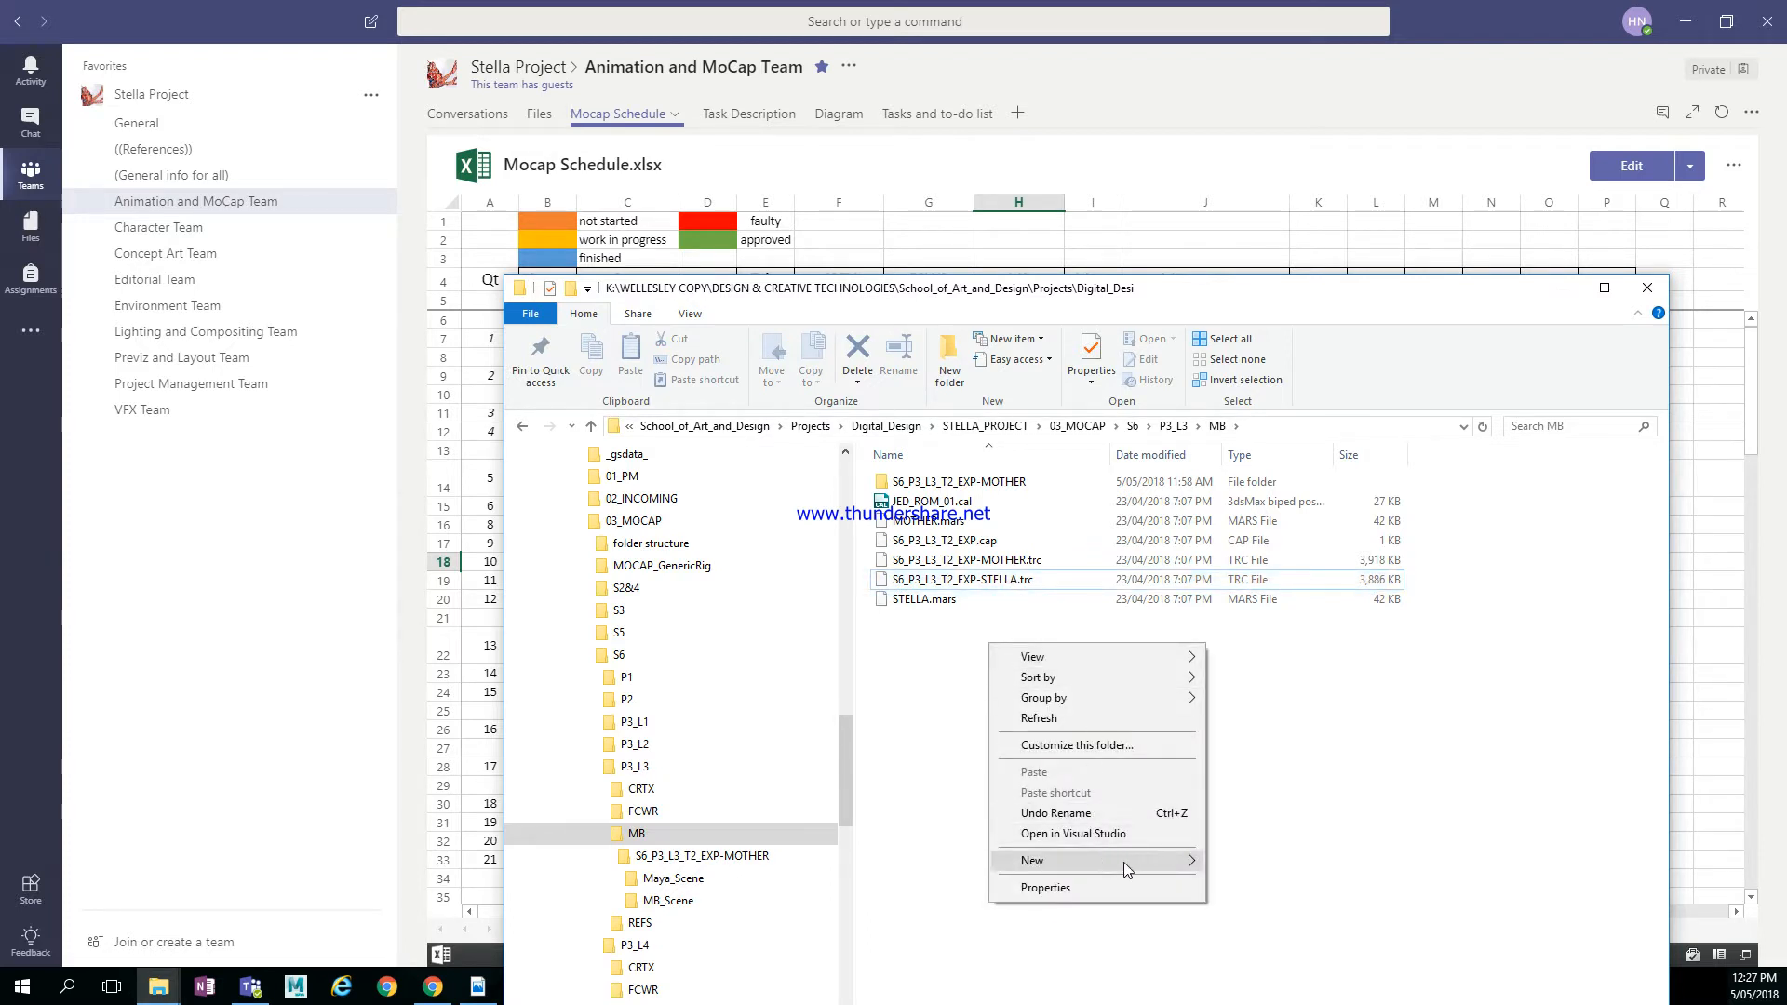
pyautogui.moveTo(1128, 861)
pyautogui.click(1247, 463)
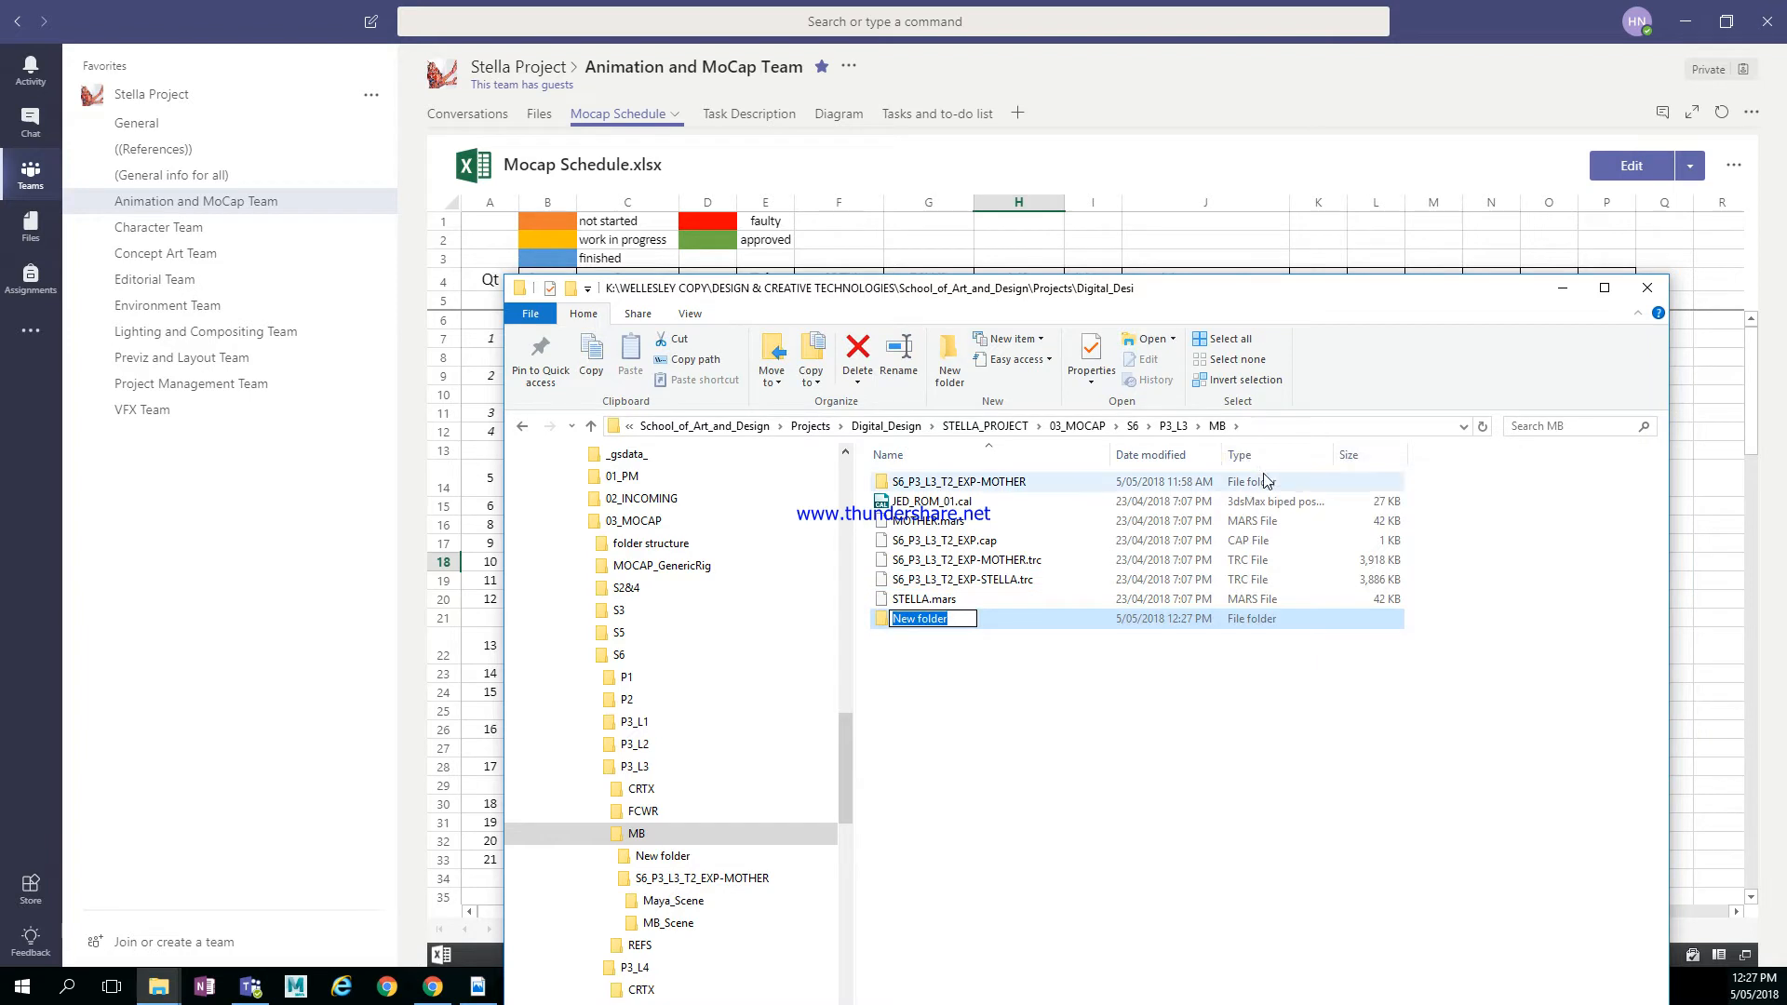
pyautogui.hotkey('ctrl', 'v')
pyautogui.press('Return')
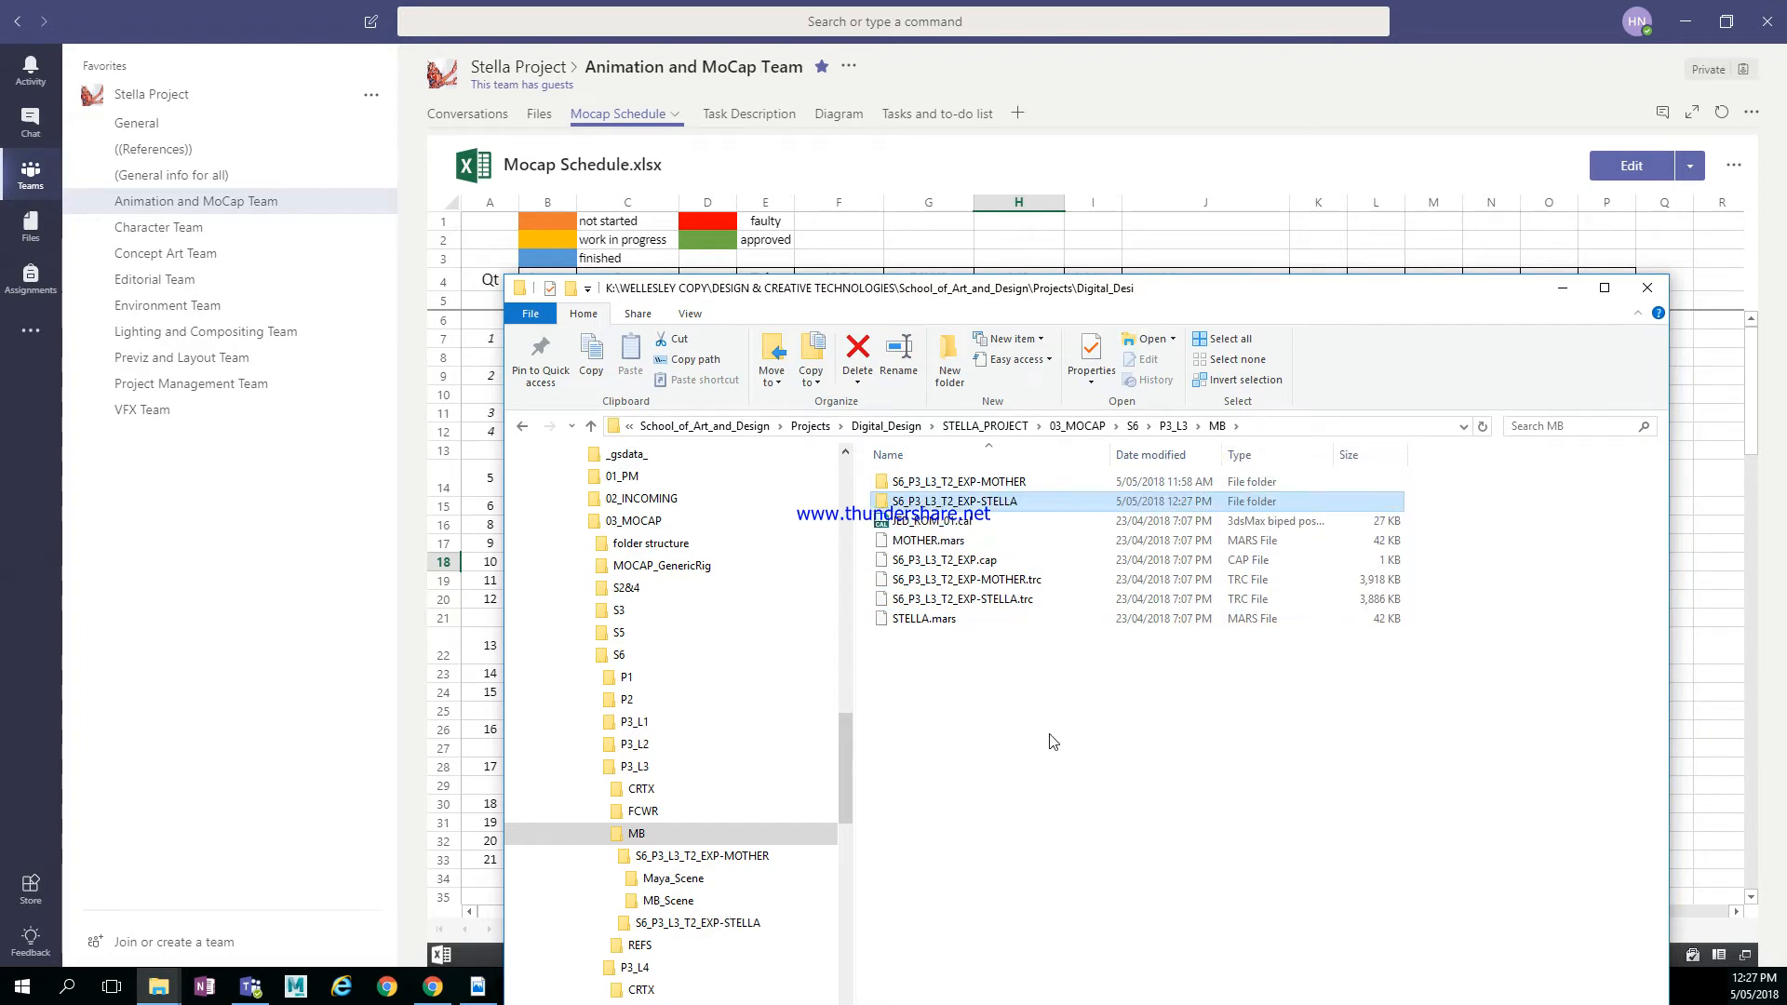
pyautogui.click(1031, 700)
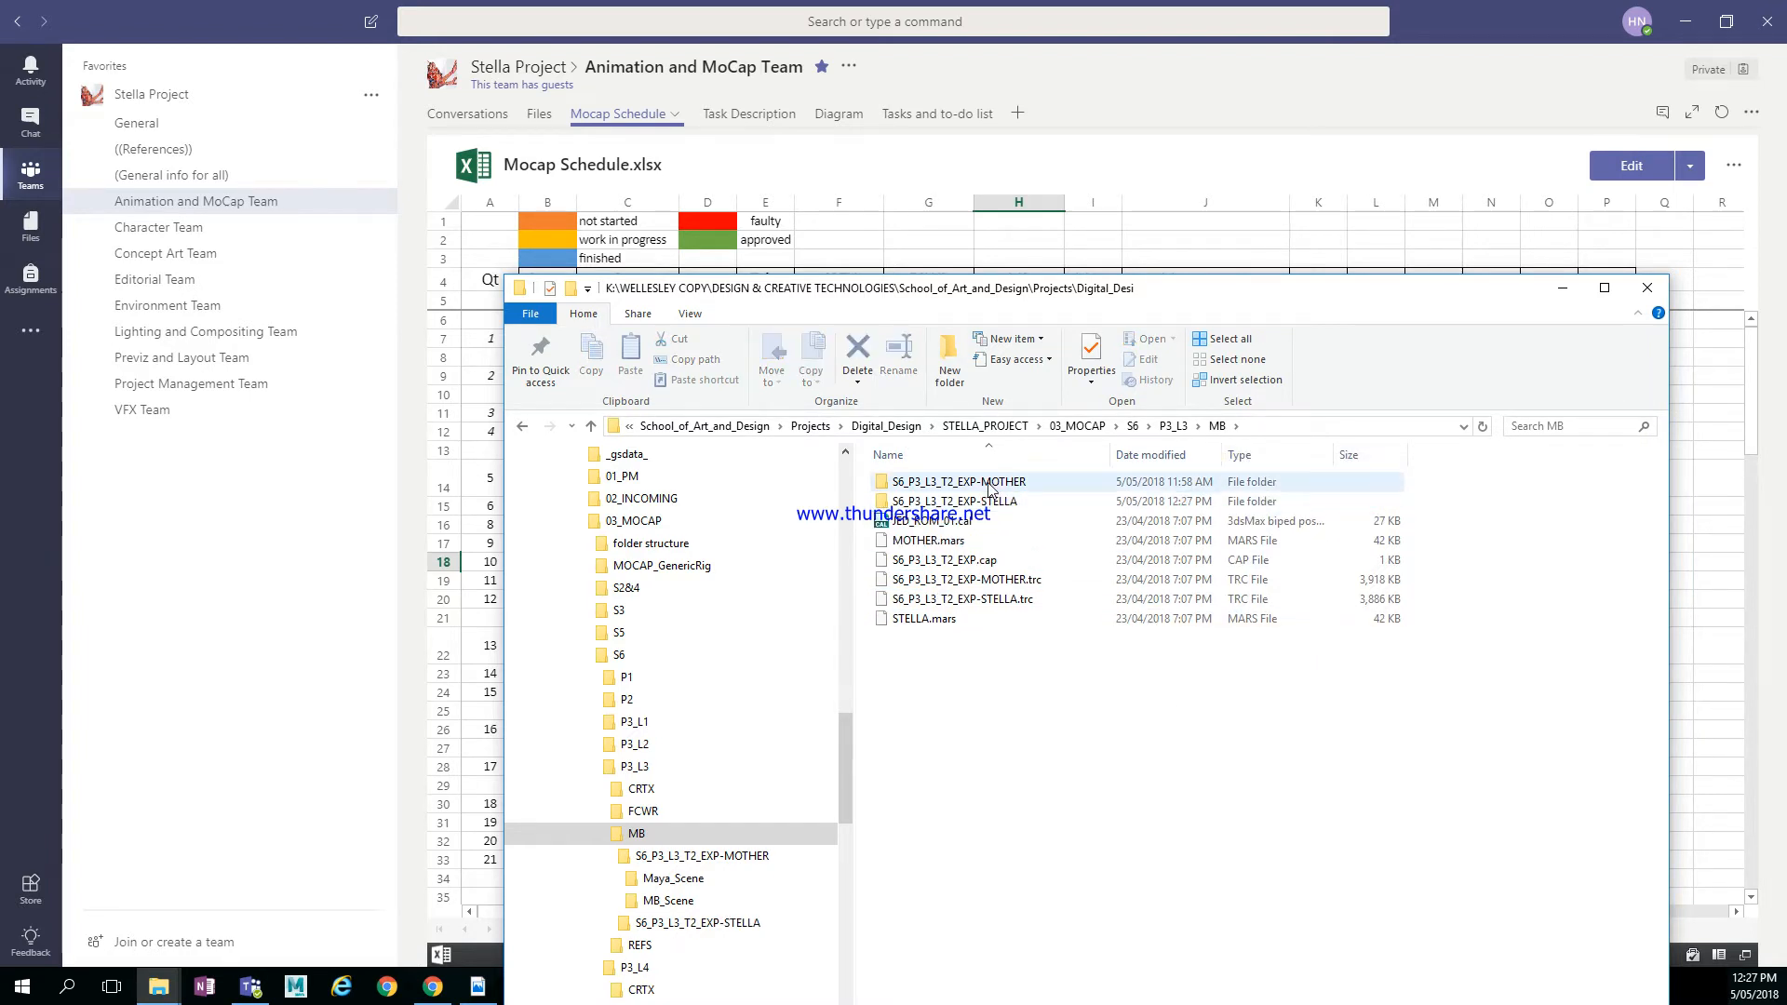
# Check the subfolders of S6_P3_L3_T2_EXP-MOTHER and create a Maya_Scene folder inside S6_P3_L3_T2_EXP-STELLA
pyautogui.doubleClick(1021, 482)
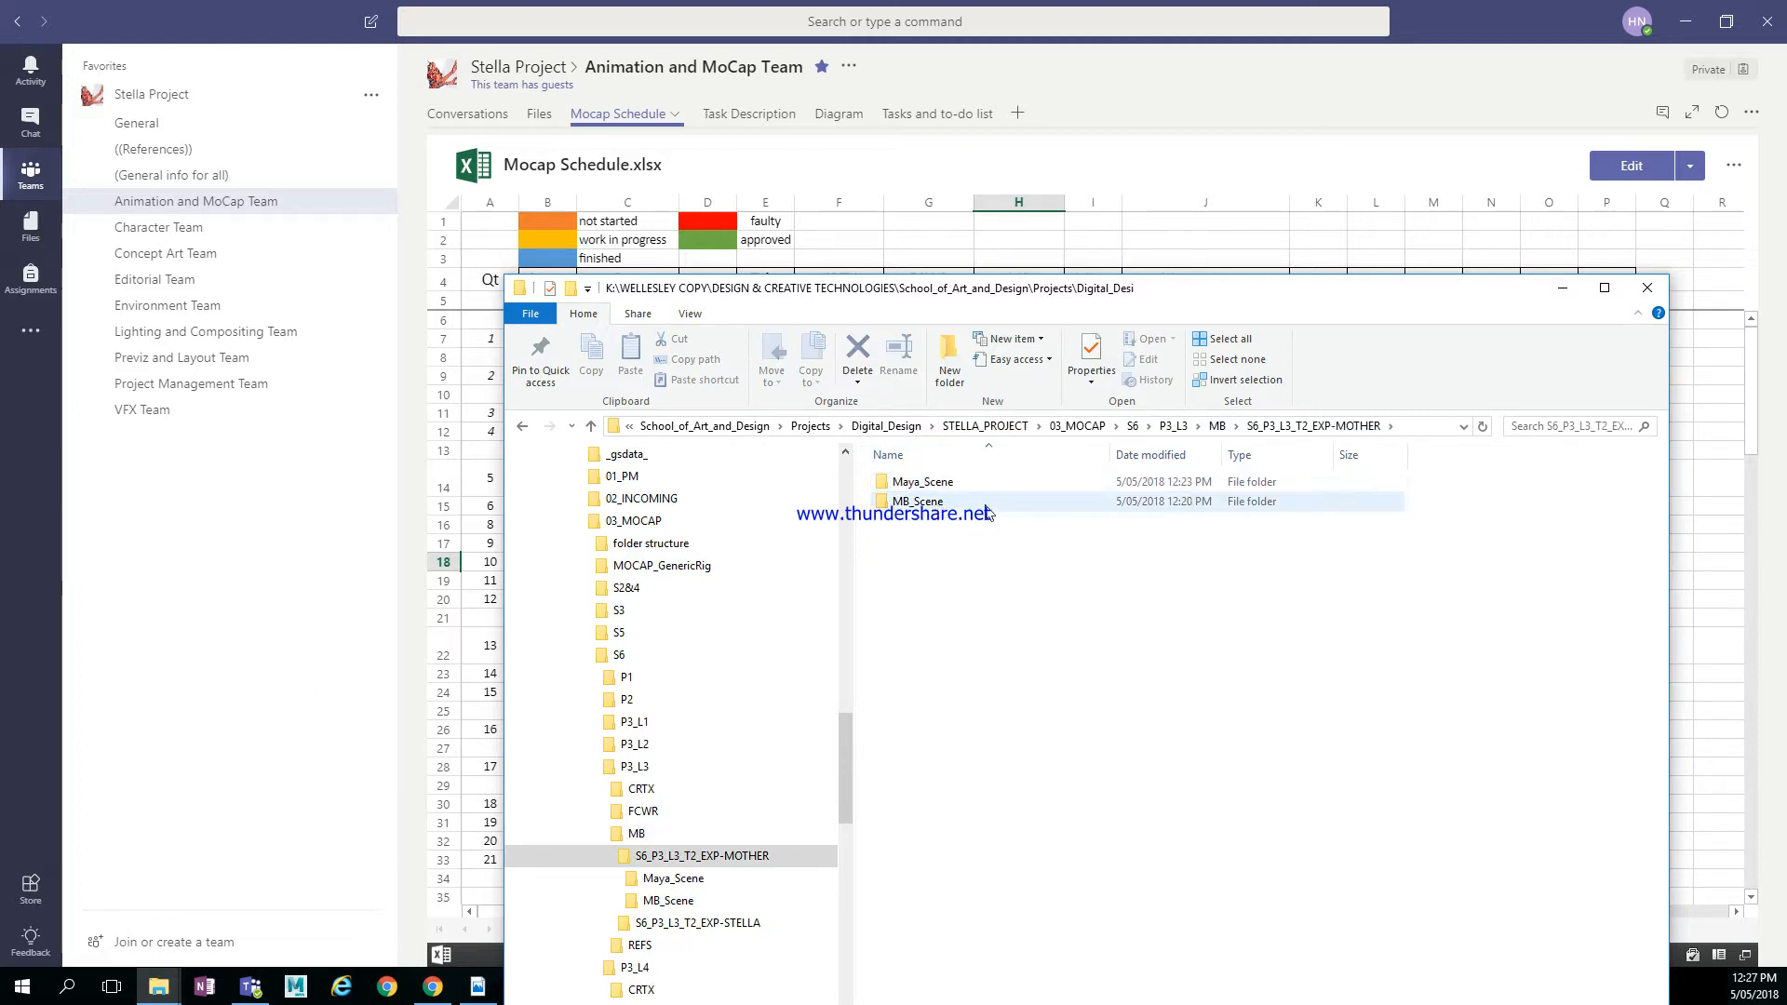
pyautogui.hotkey('alt', 'Left')
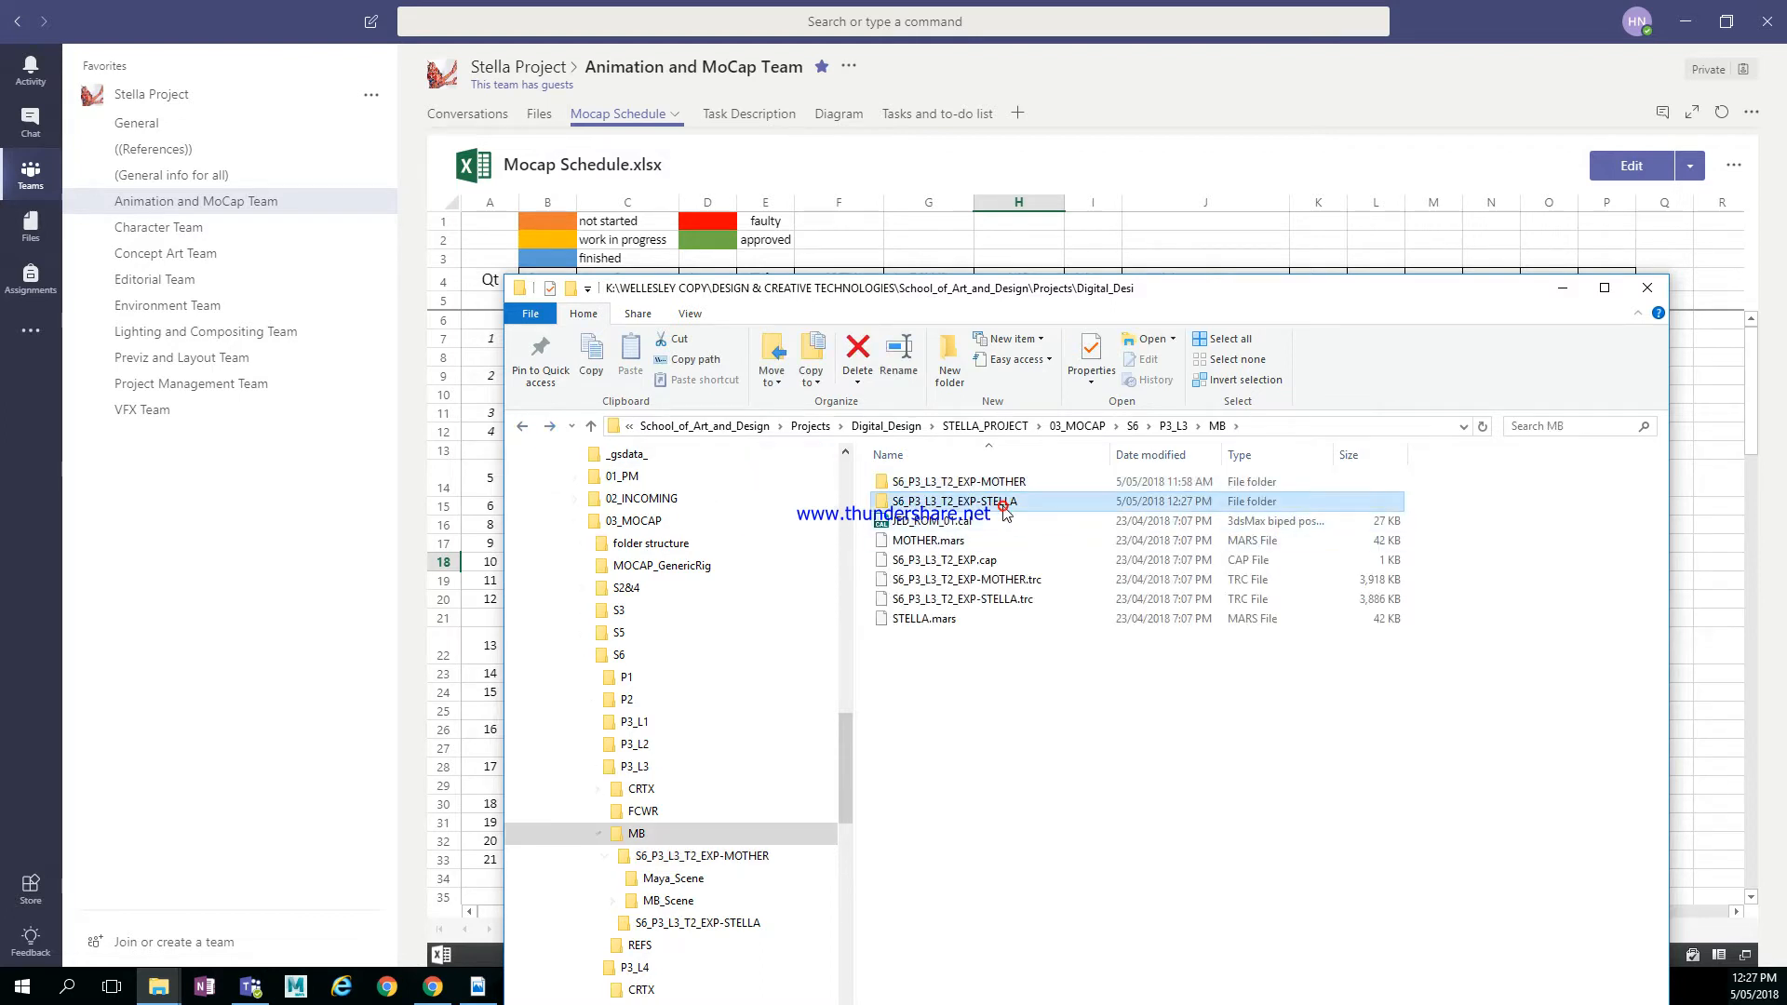
pyautogui.doubleClick(1003, 502)
pyautogui.rightClick(1005, 526)
pyautogui.moveTo(1135, 743)
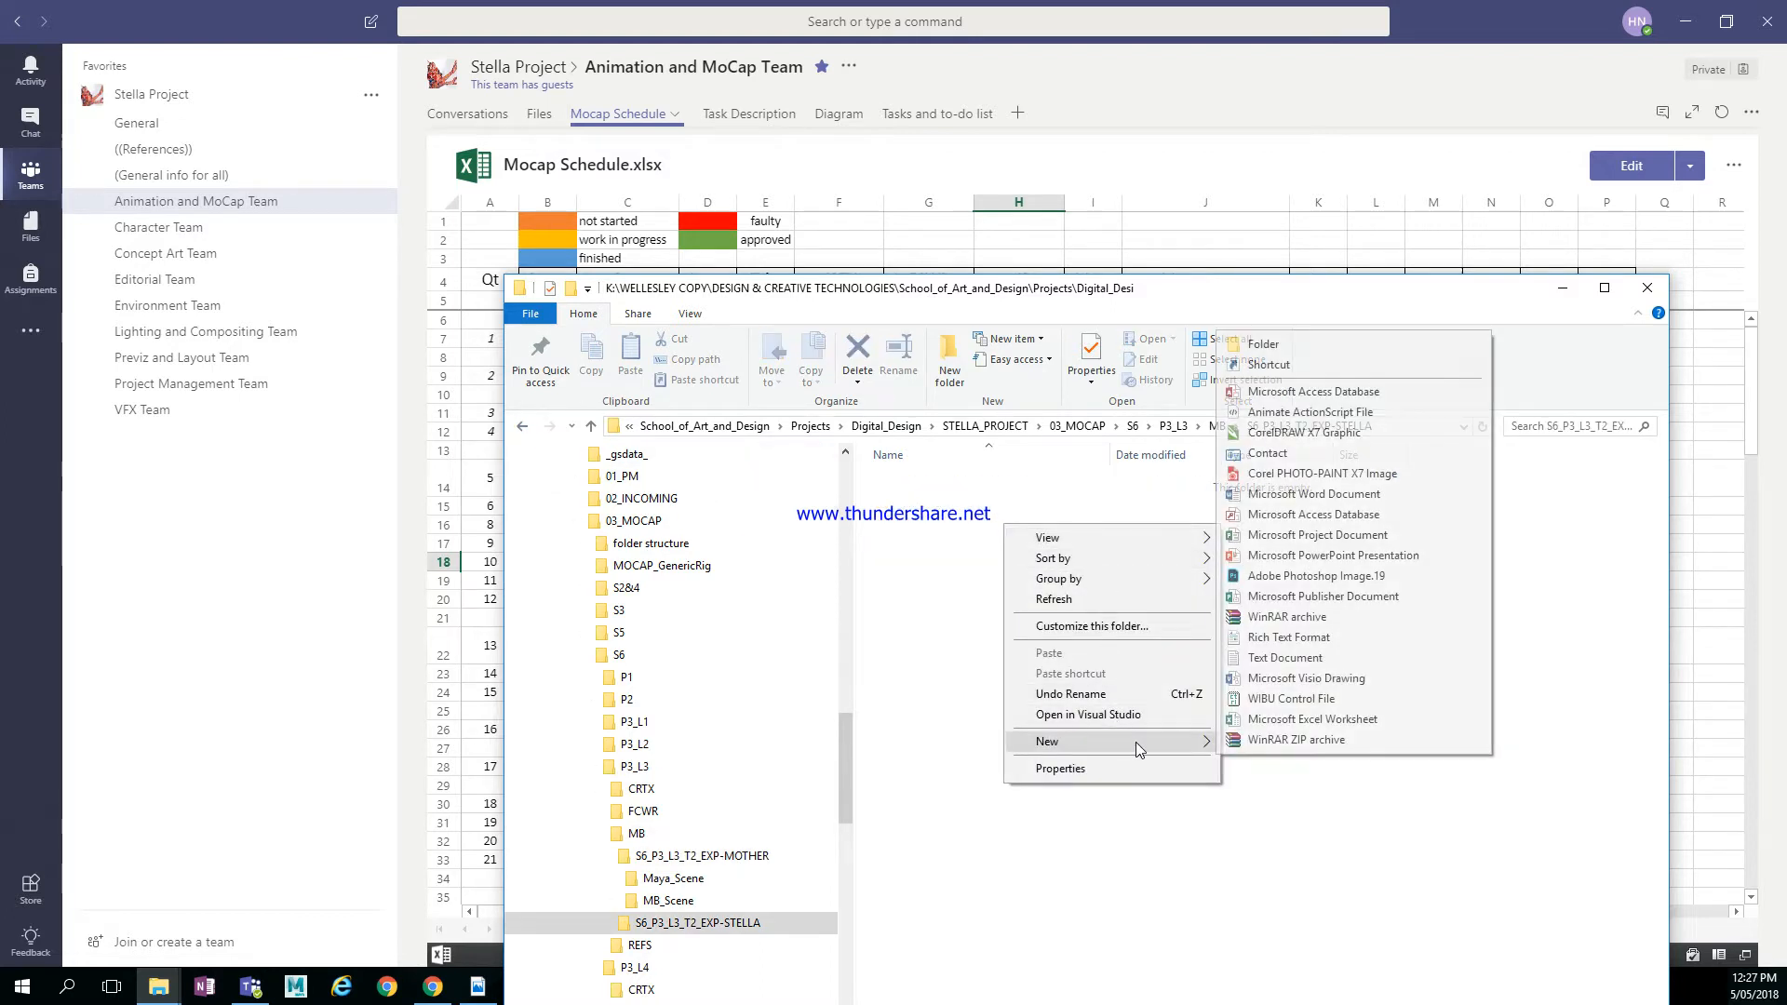
pyautogui.click(1258, 344)
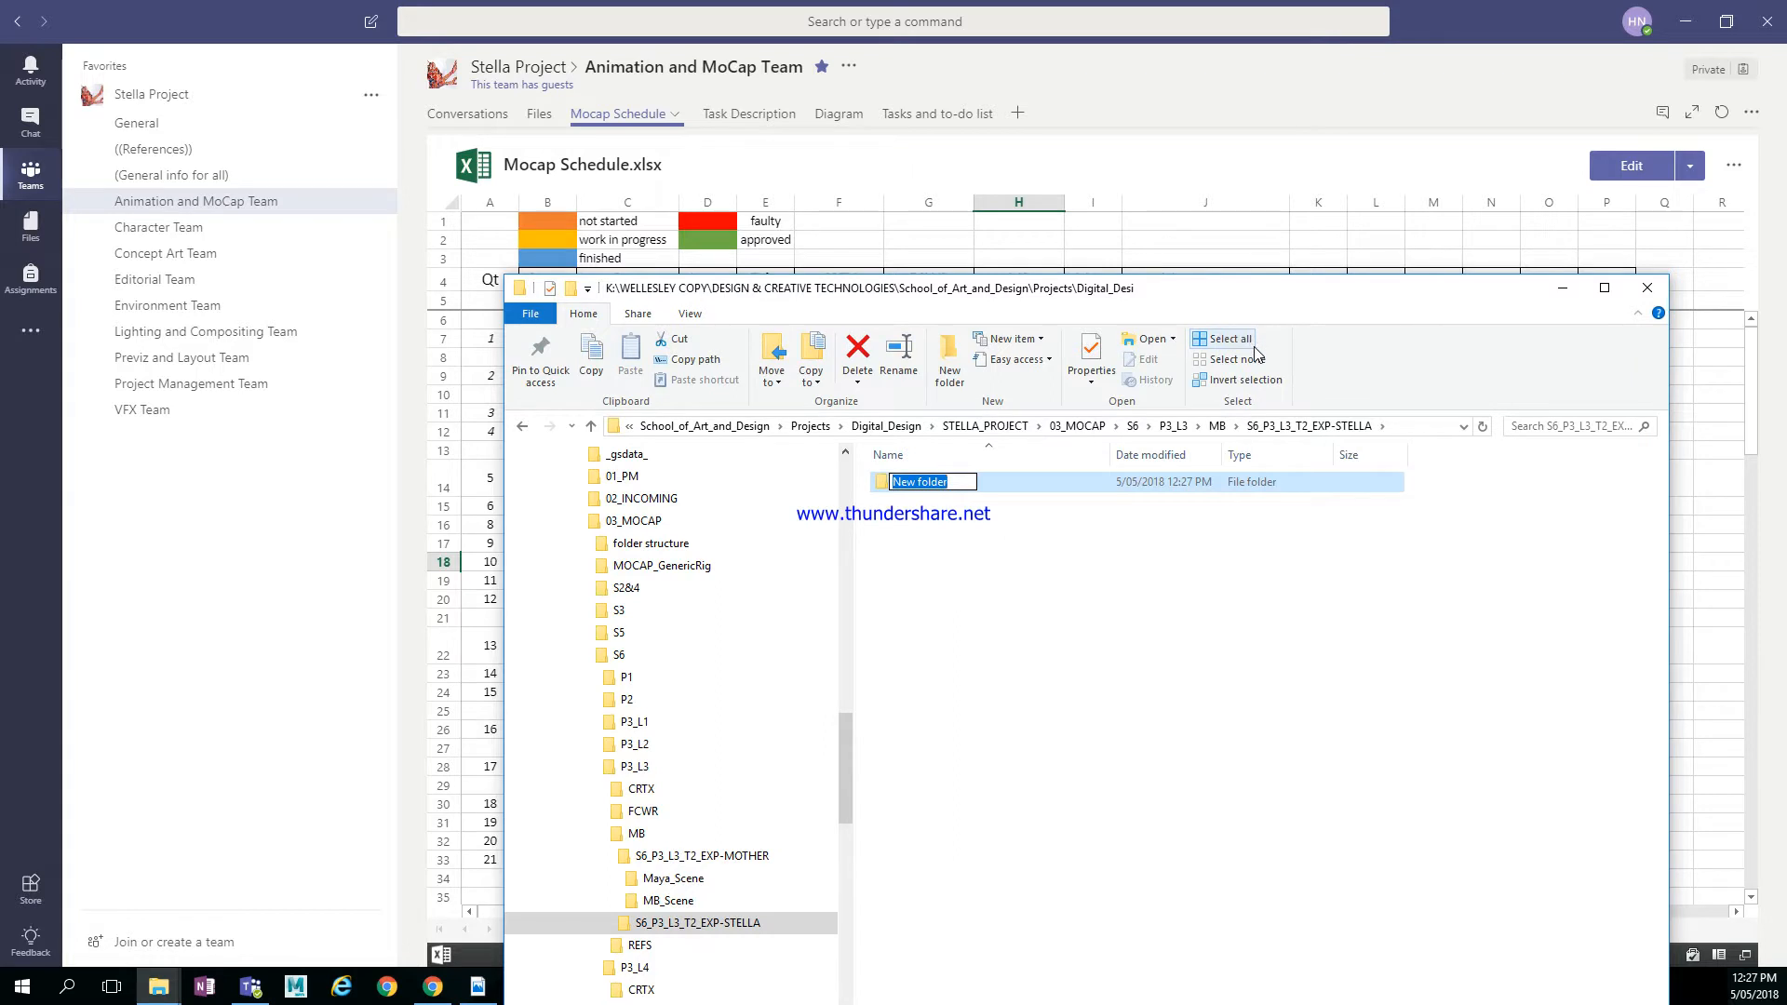
pyautogui.write('Maya_scene')
pyautogui.press('BackSpace')
pyautogui.write('S')
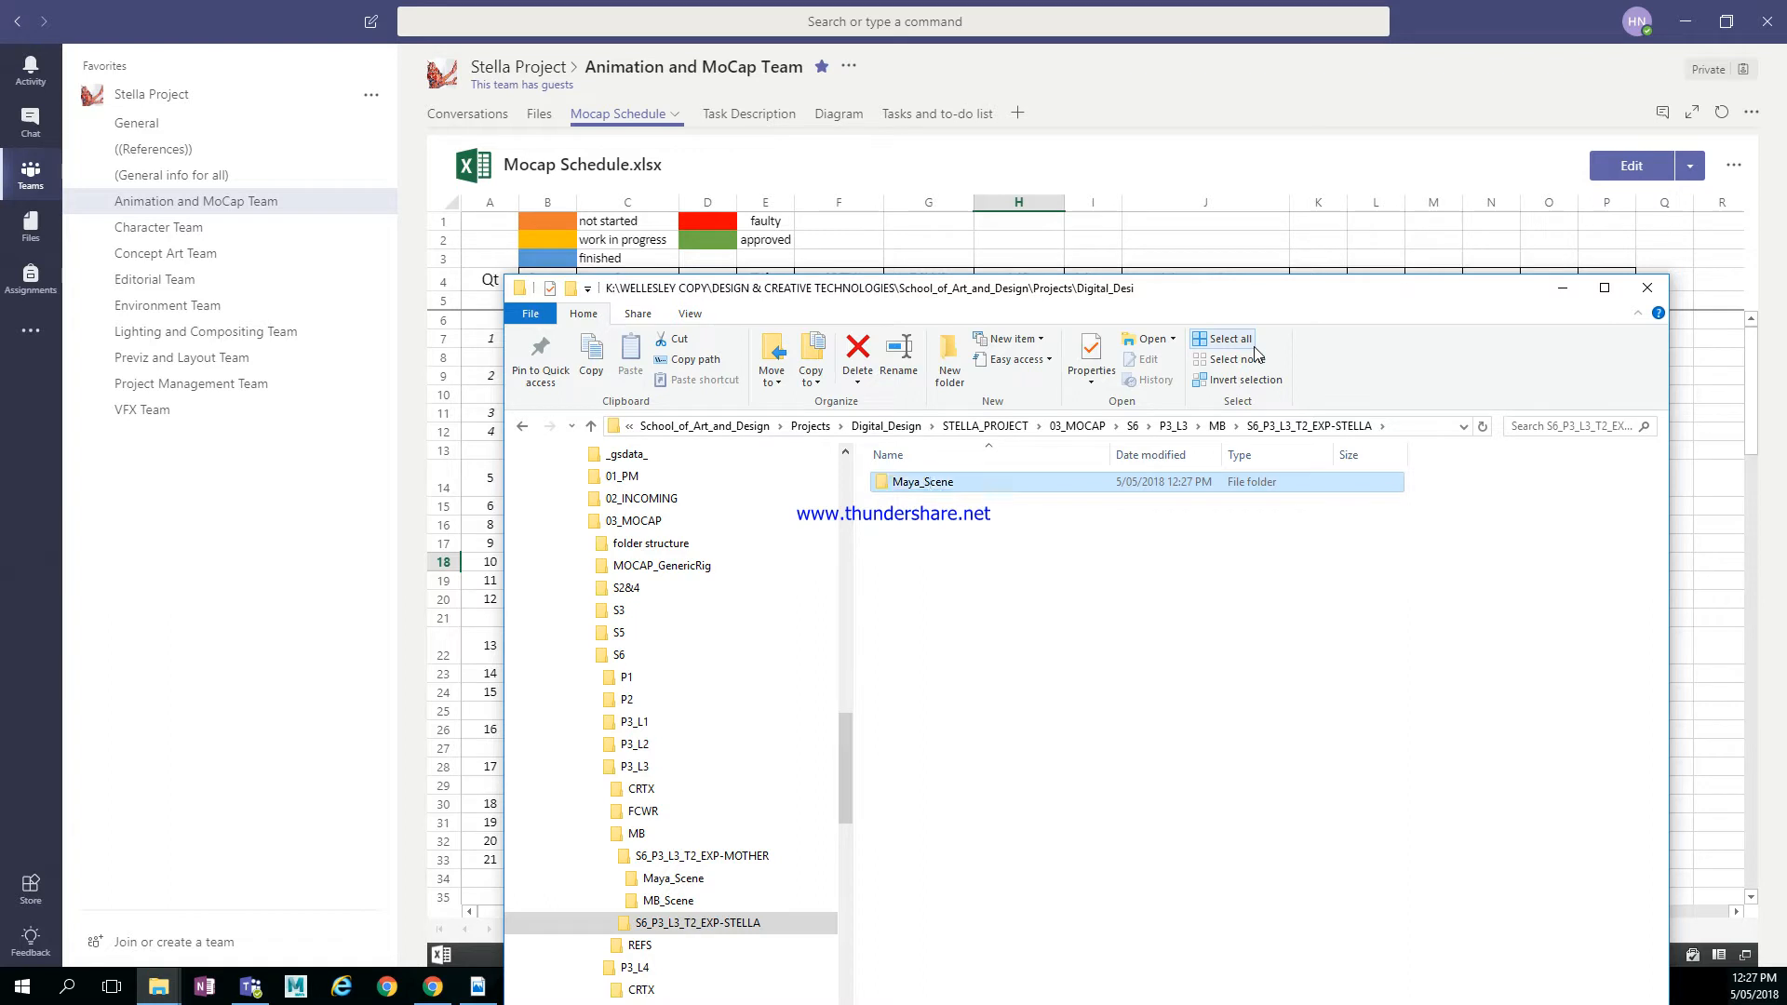
pyautogui.press('Return')
# Create an MB_Scene folder alongside Maya_Scene and open it
pyautogui.rightClick(1197, 582)
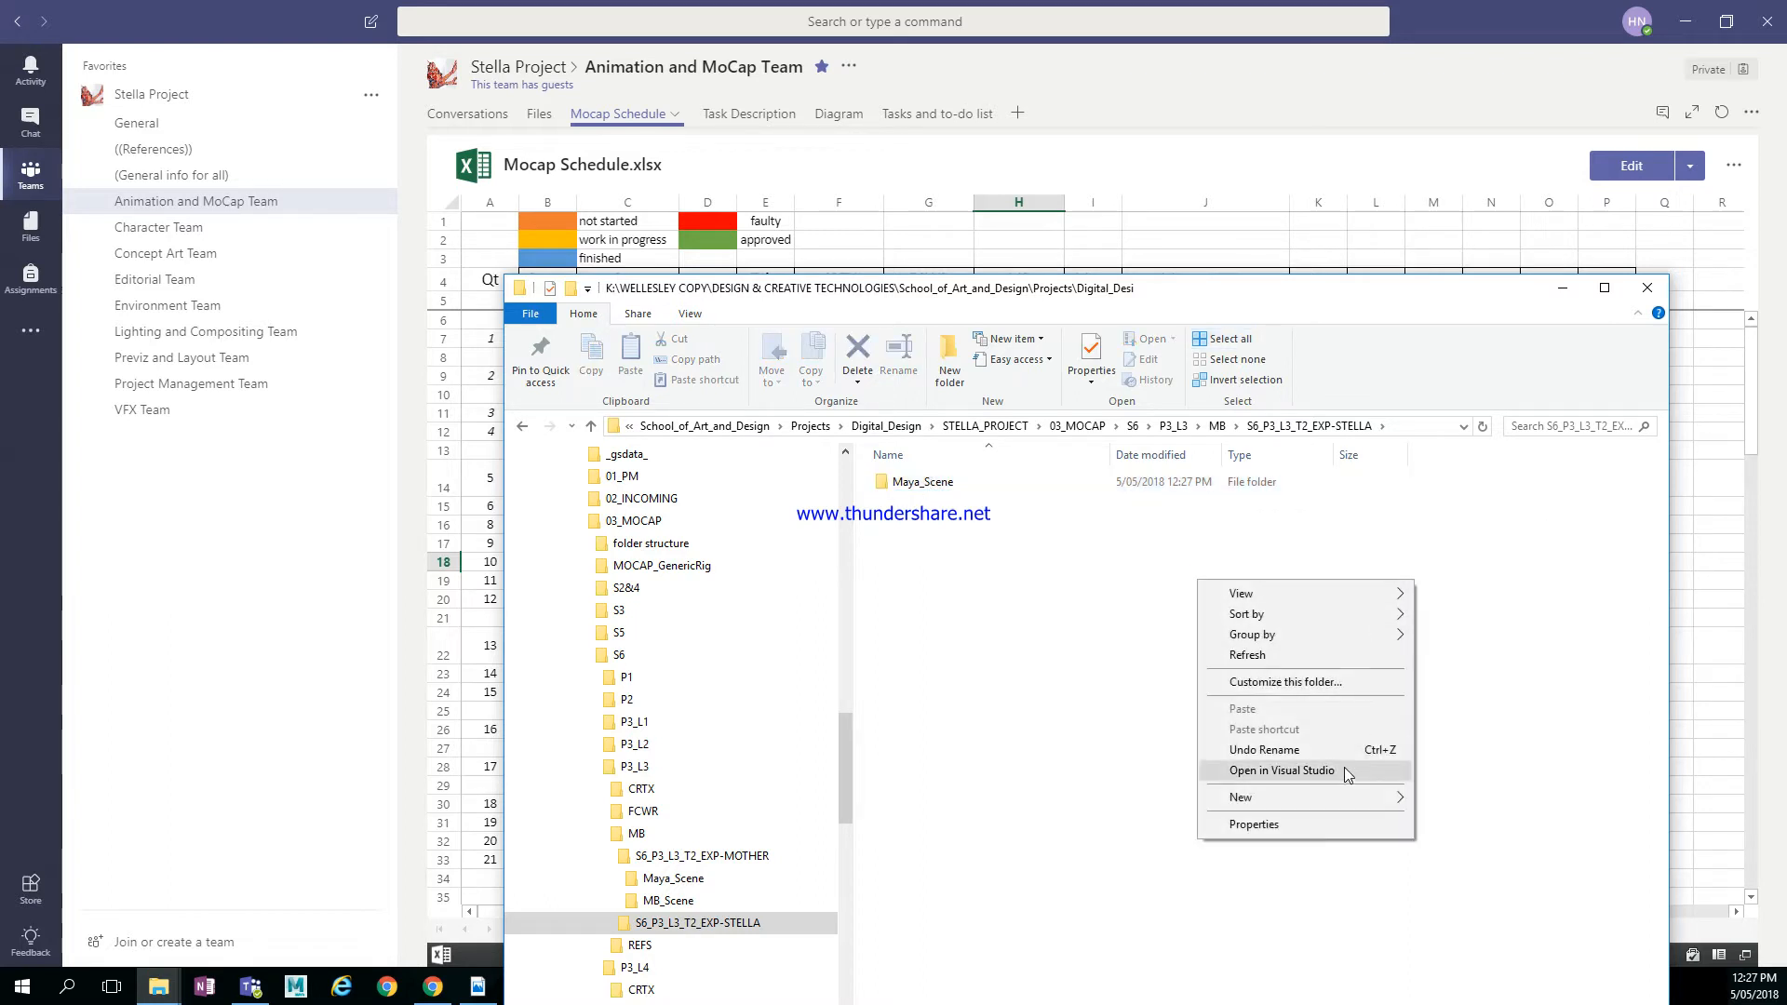
pyautogui.moveTo(1349, 802)
pyautogui.click(1477, 398)
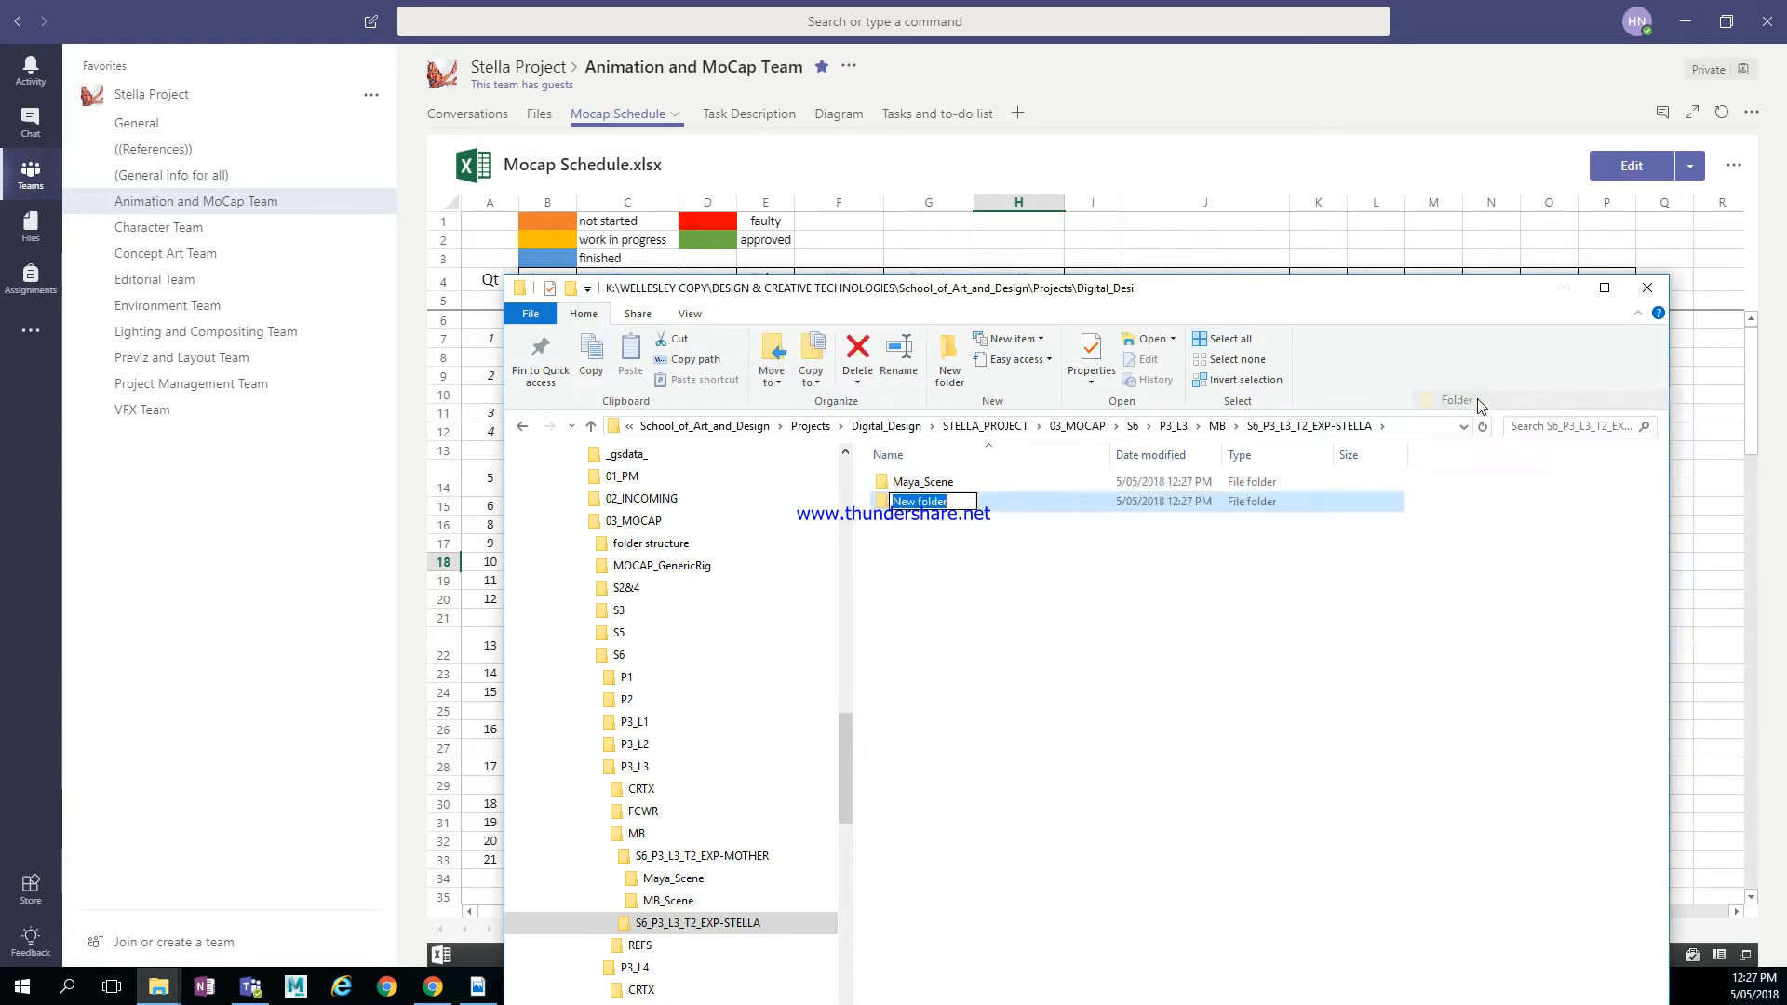
pyautogui.write('MB_S')
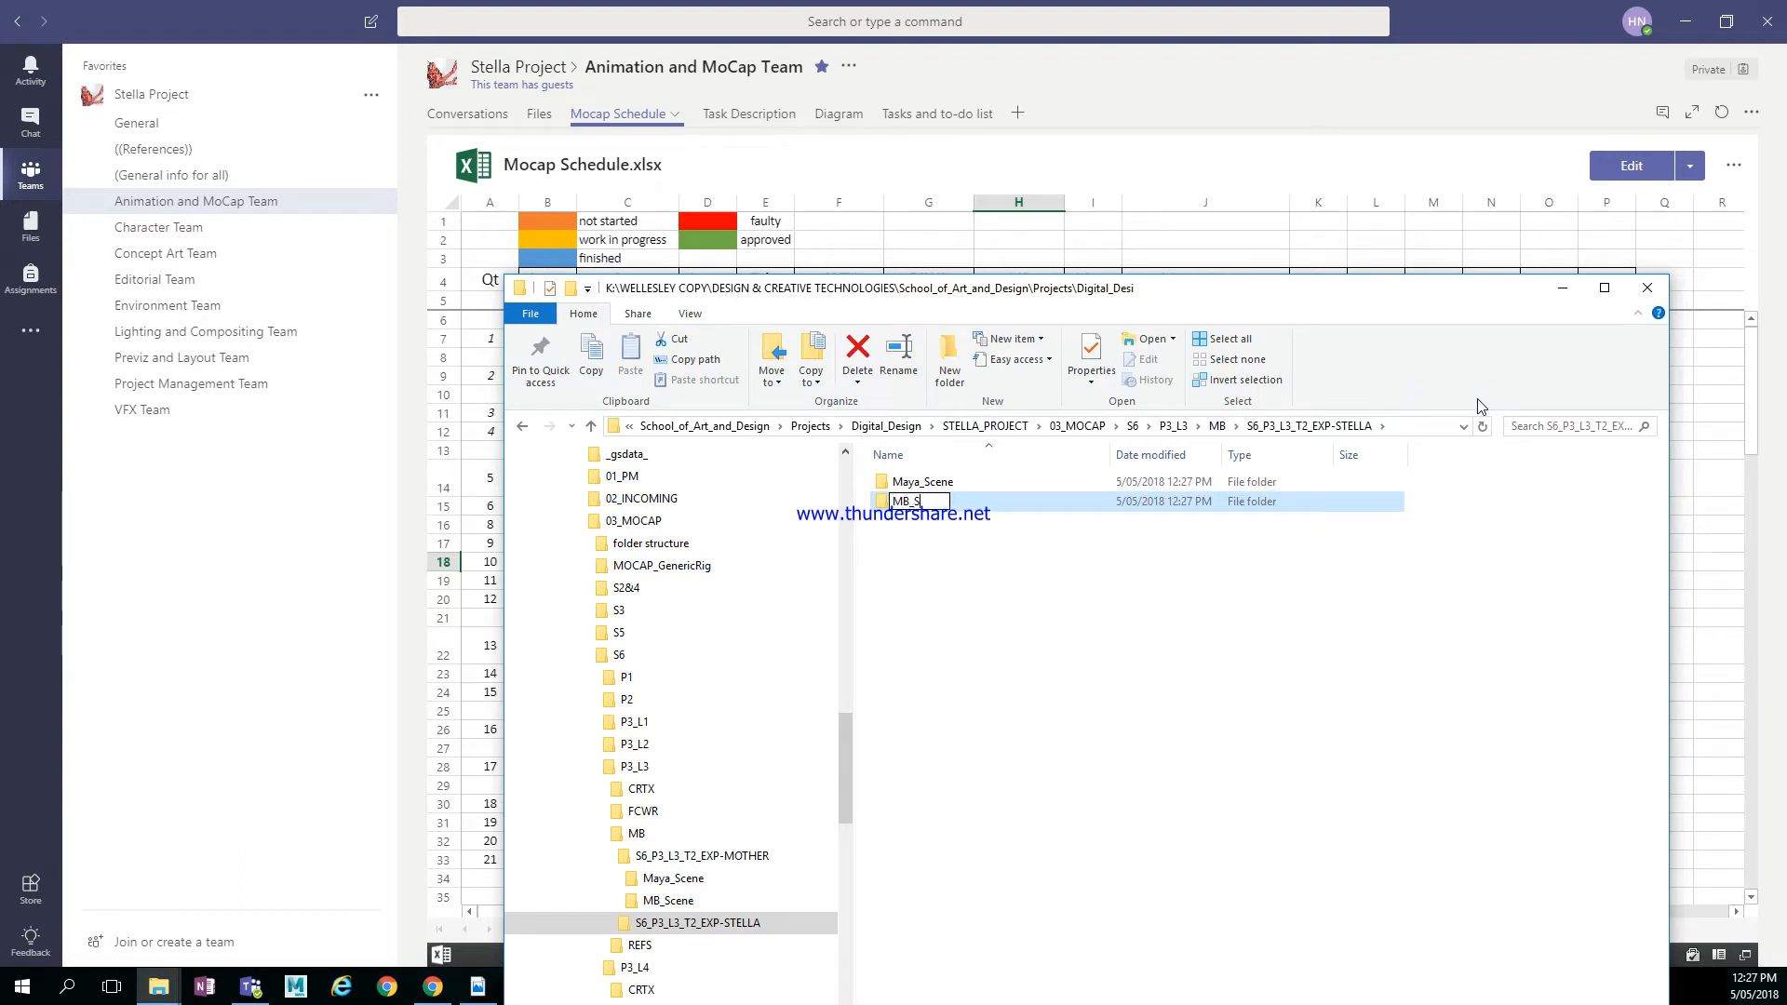
pyautogui.write('cene')
pyautogui.press('Return')
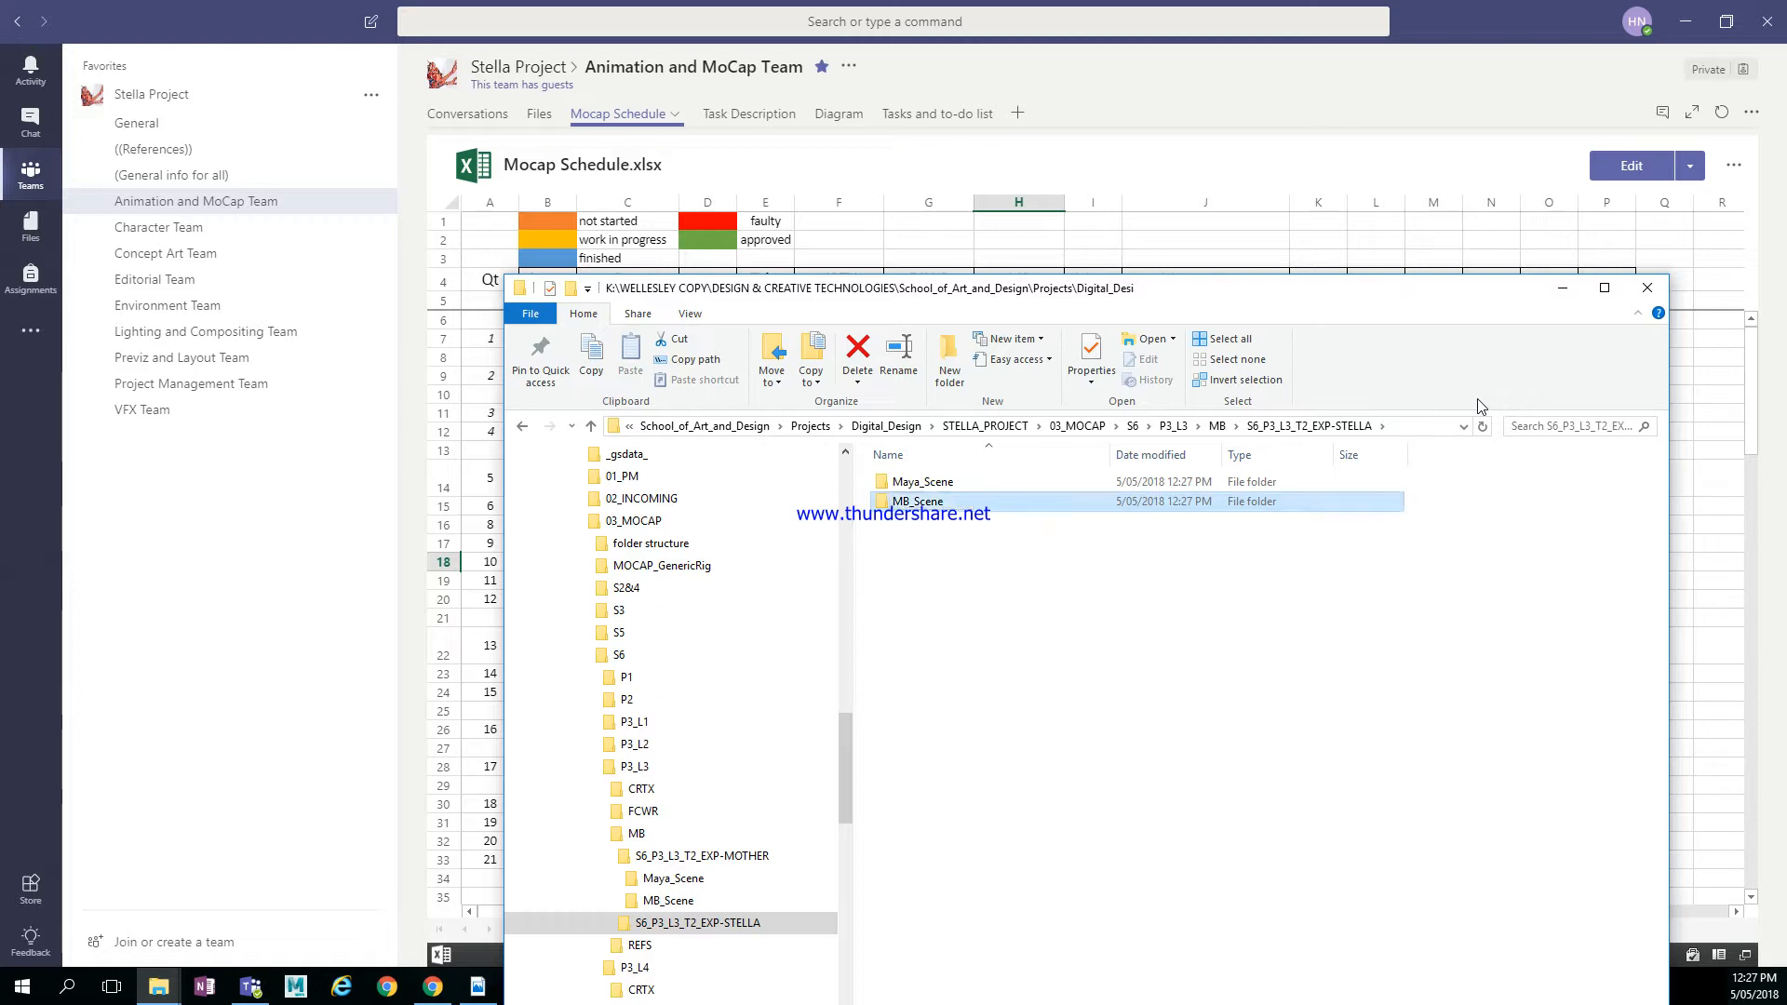
pyautogui.click(1026, 624)
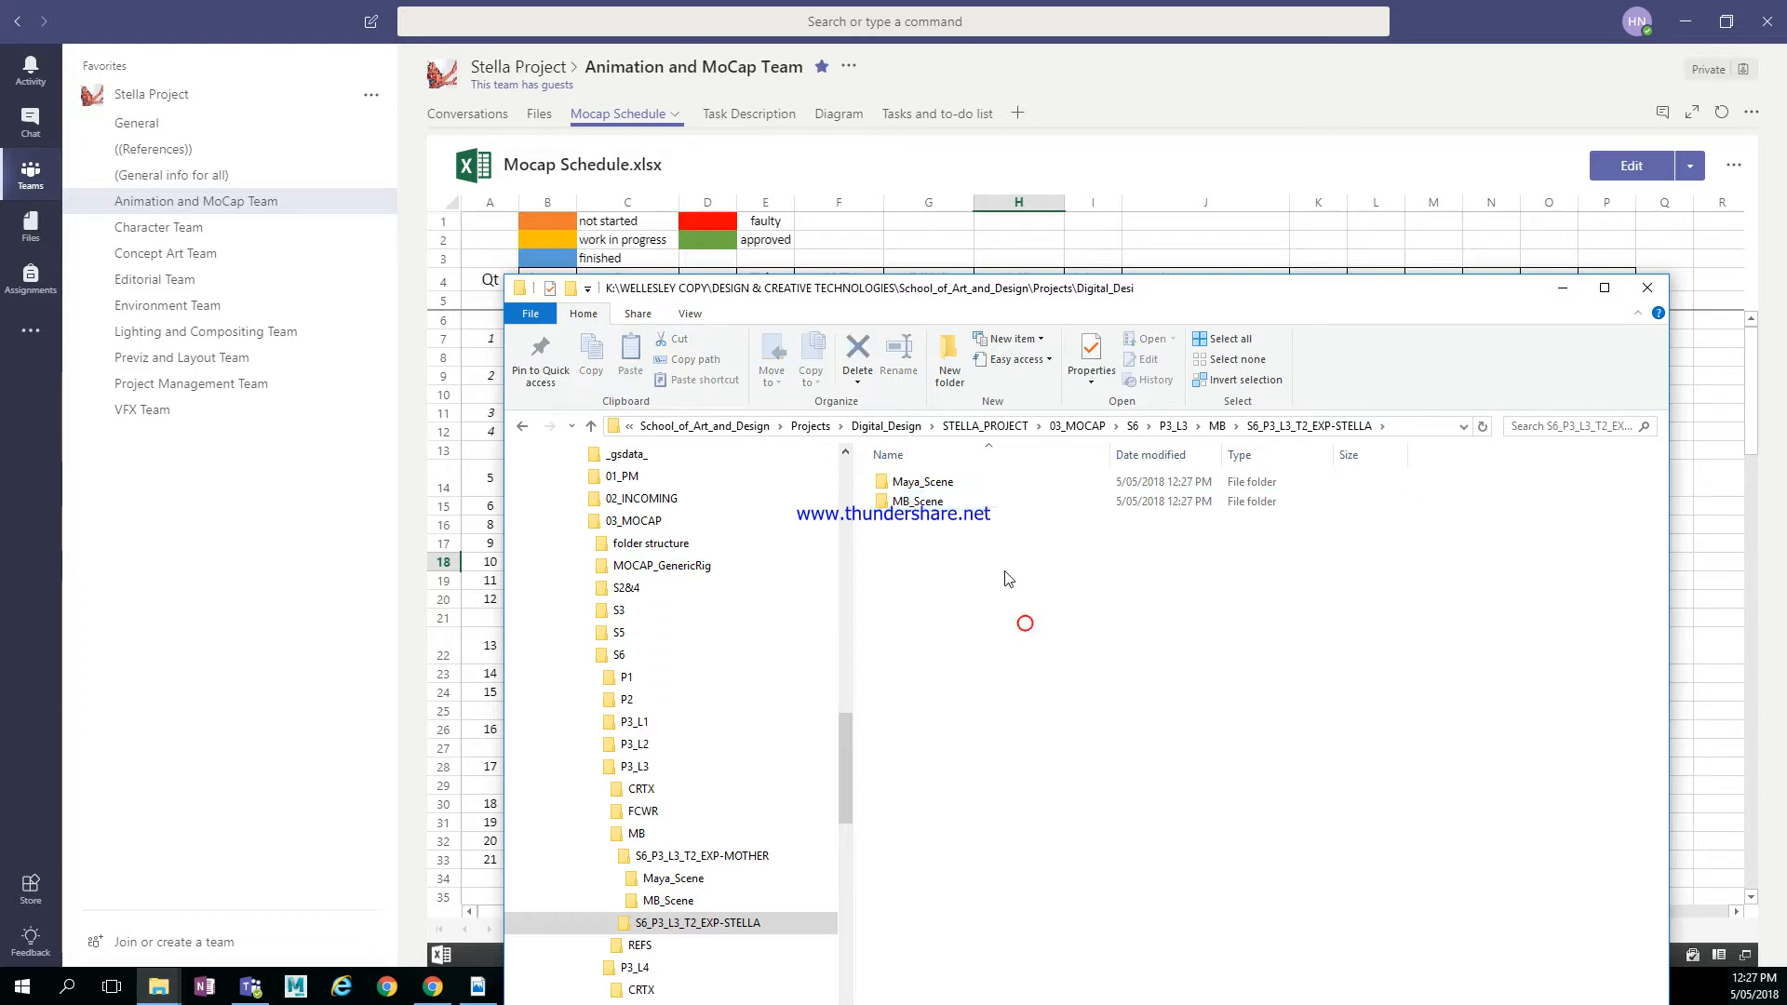
pyautogui.click(945, 515)
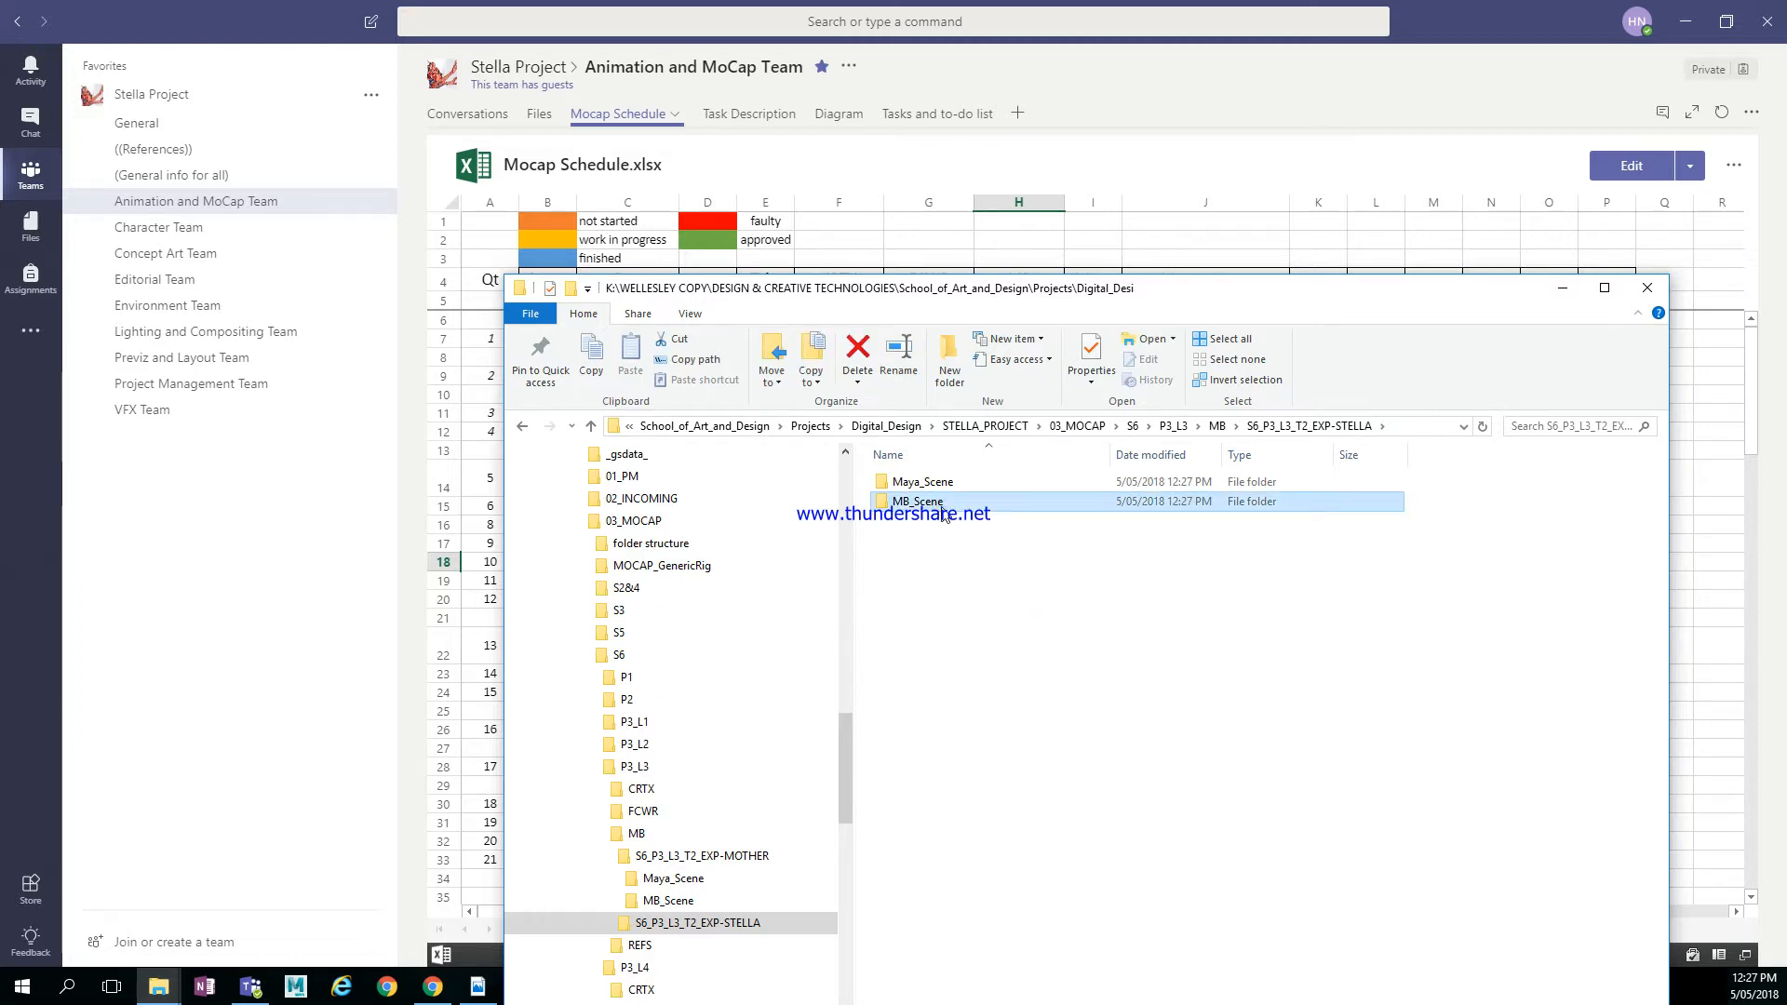
pyautogui.doubleClick(945, 515)
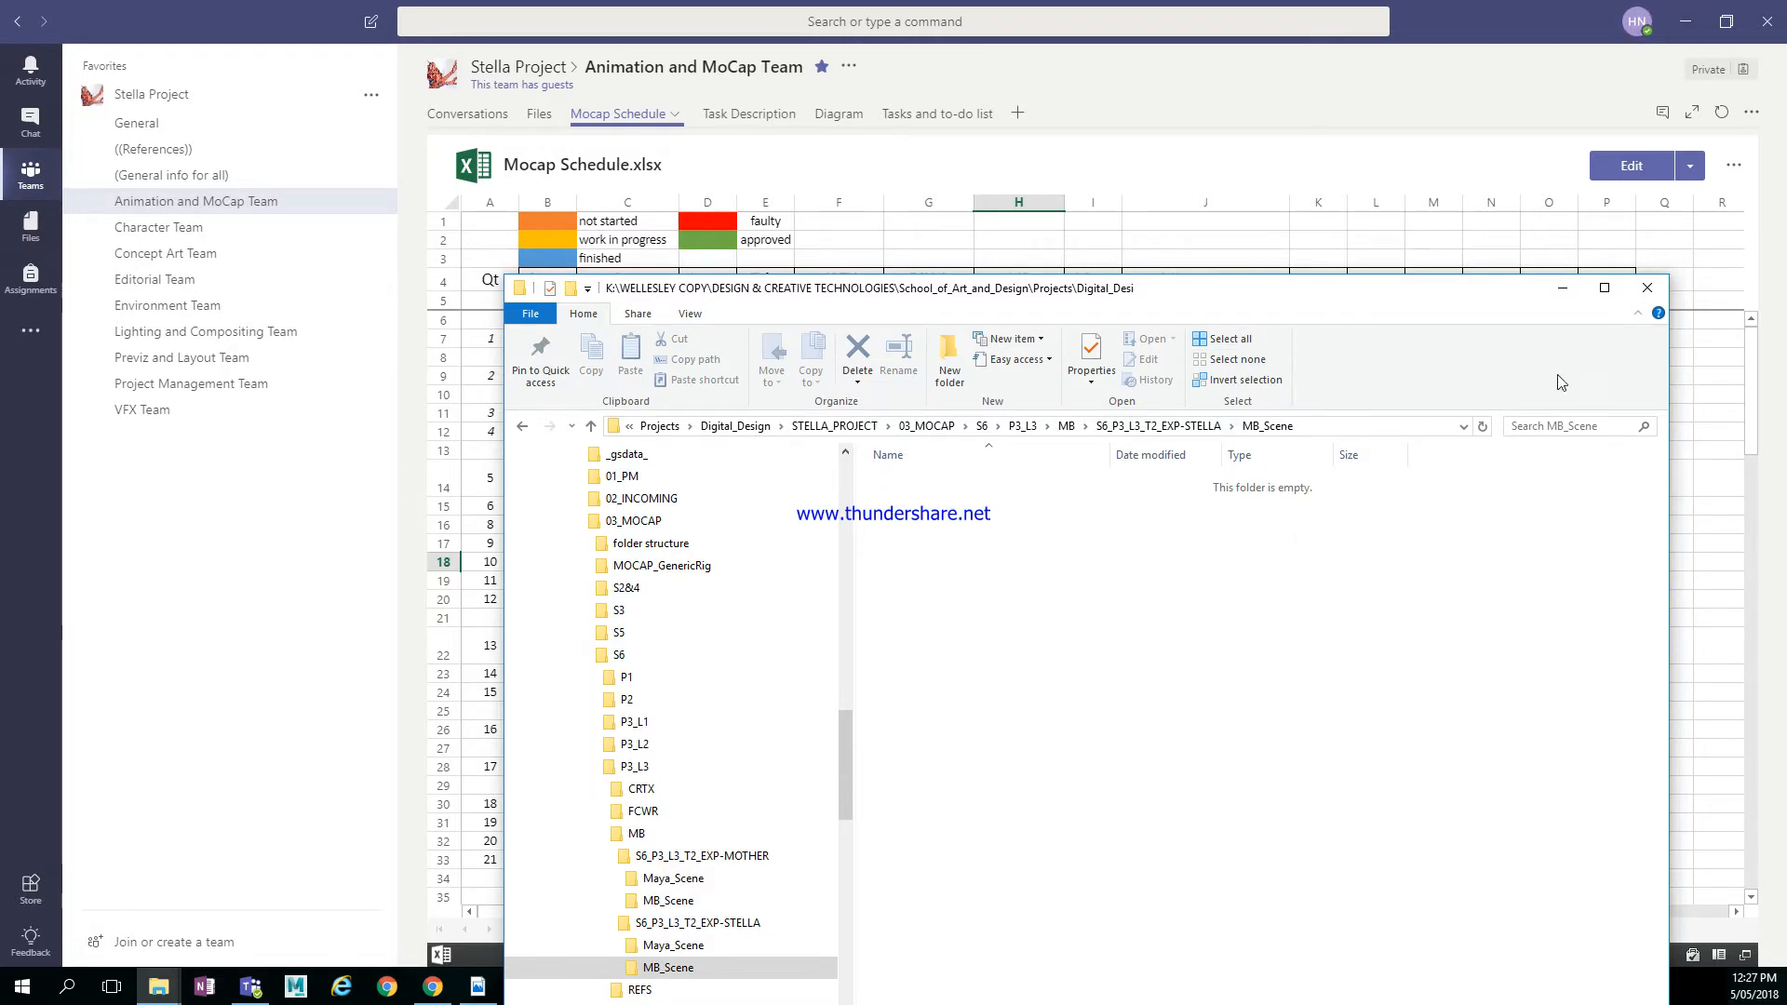
# Minimise File Explorer and Teams, switch to MotionBuilder and start a new empty scene
pyautogui.click(1564, 294)
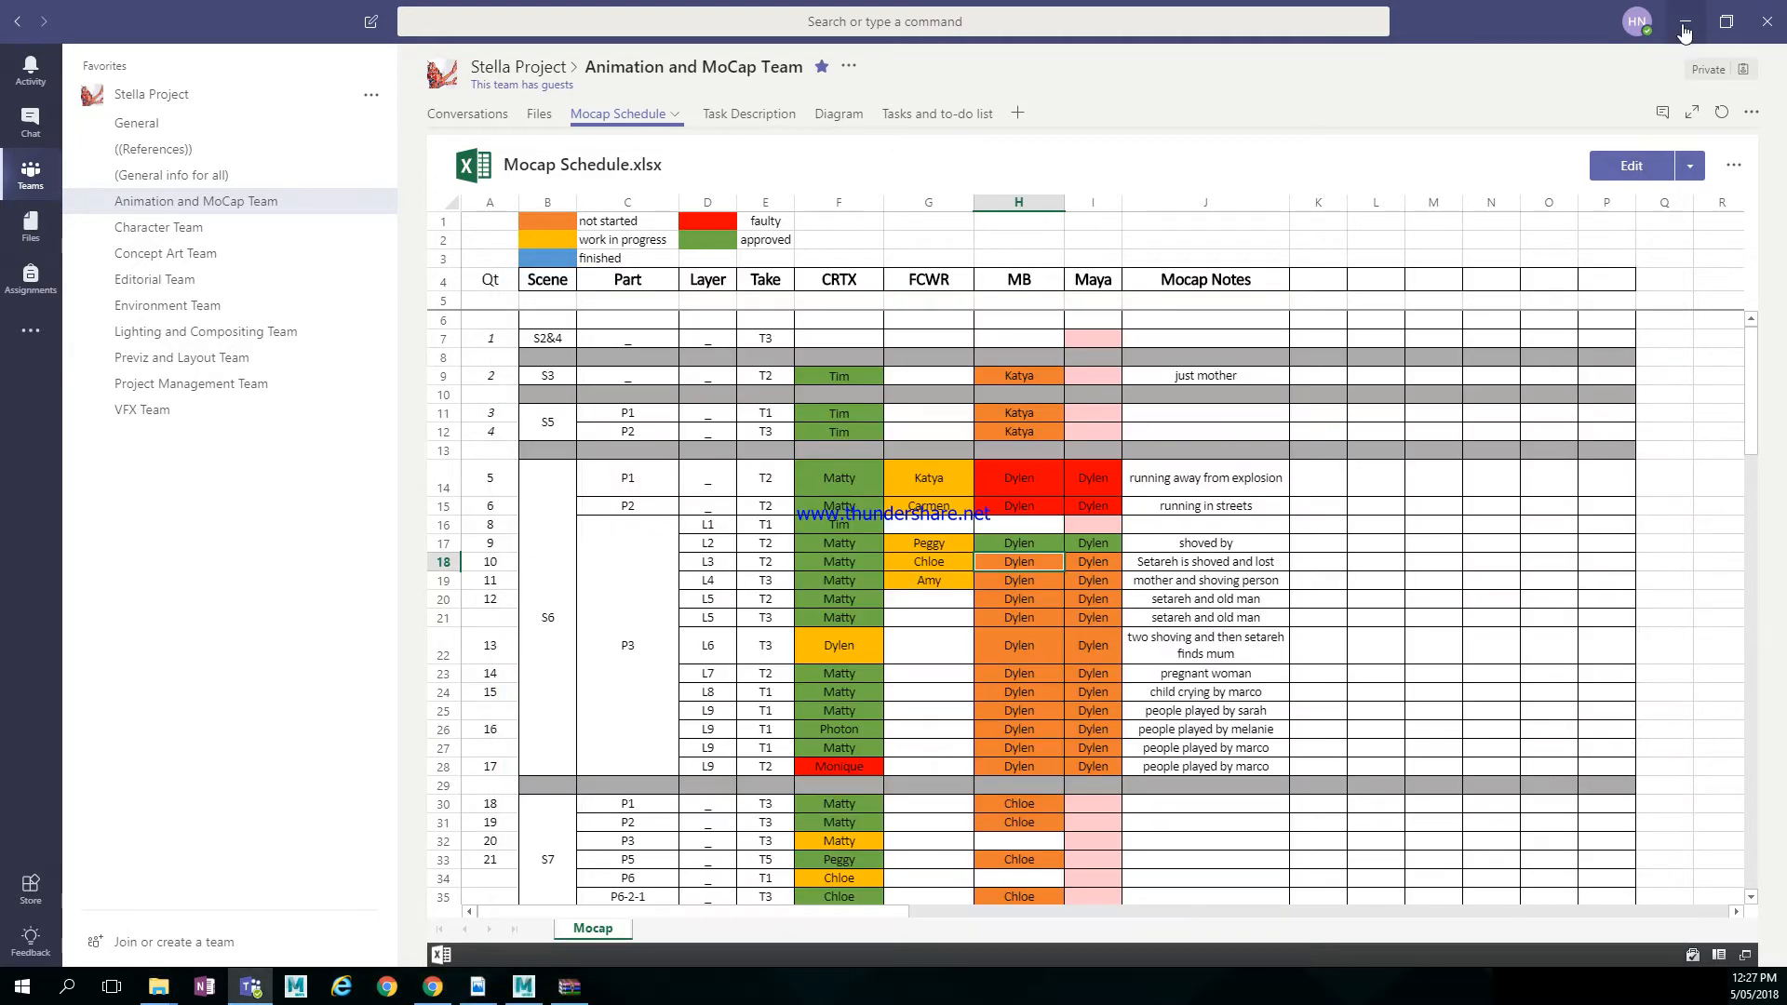
pyautogui.click(1685, 18)
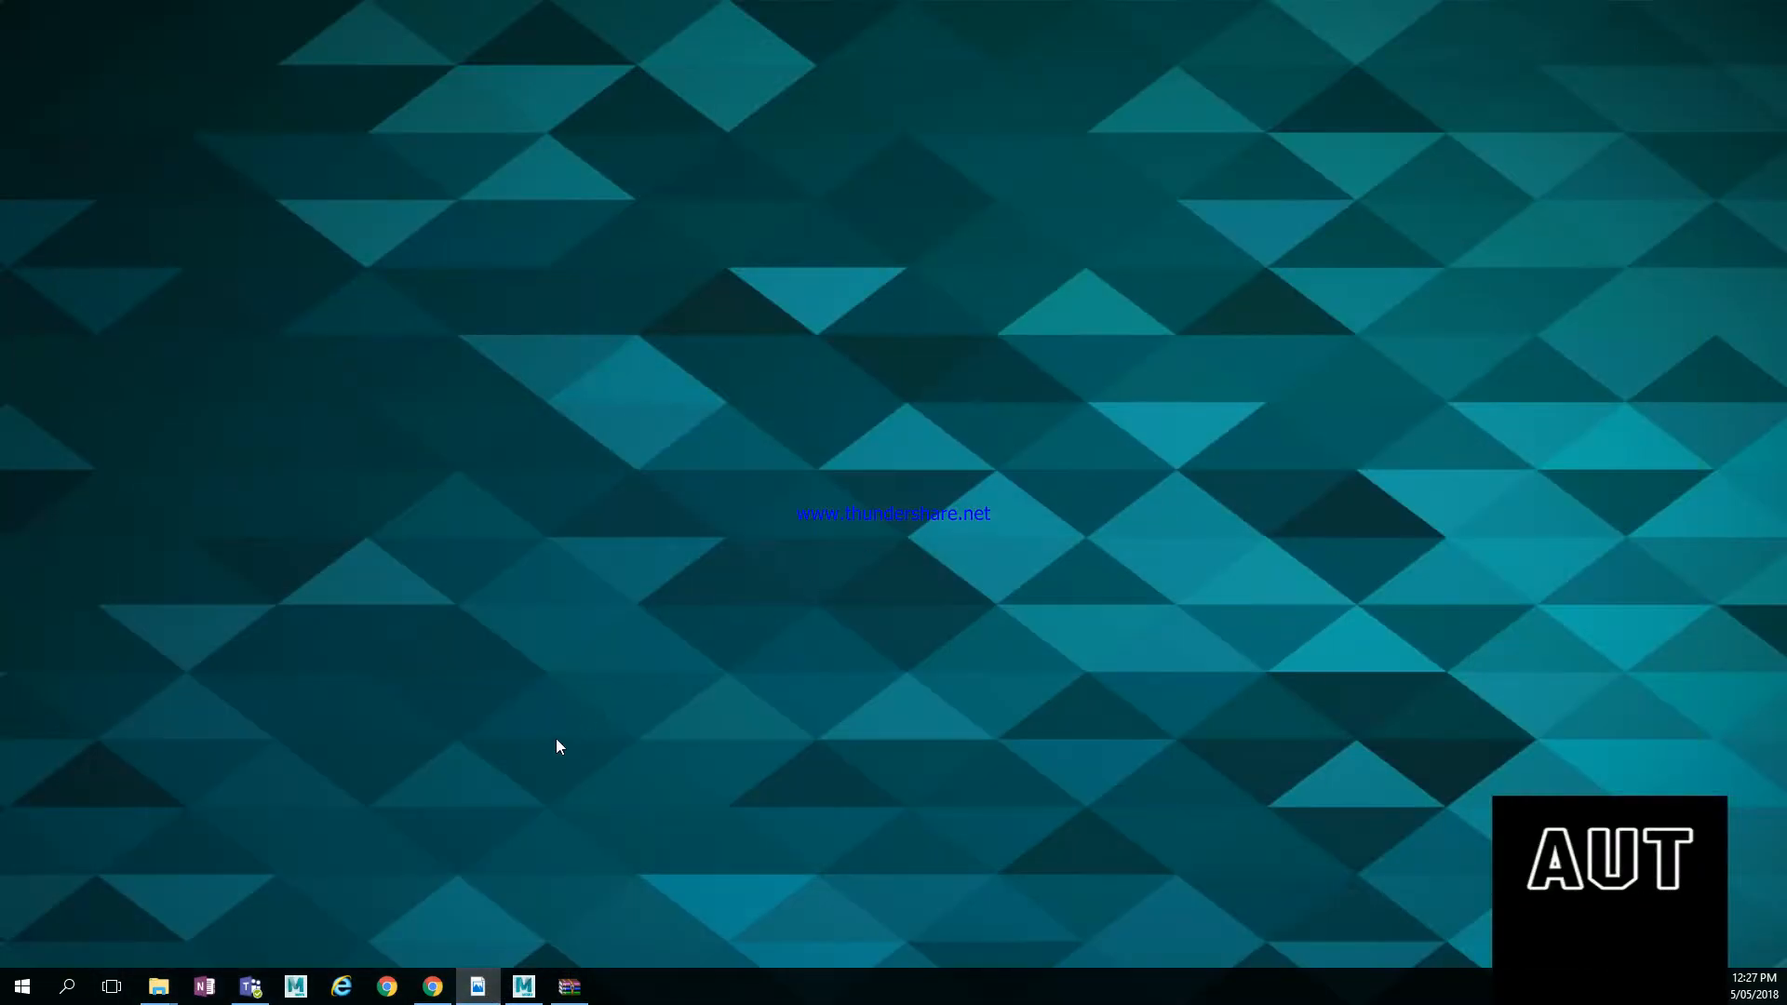
pyautogui.click(523, 985)
pyautogui.click(16, 31)
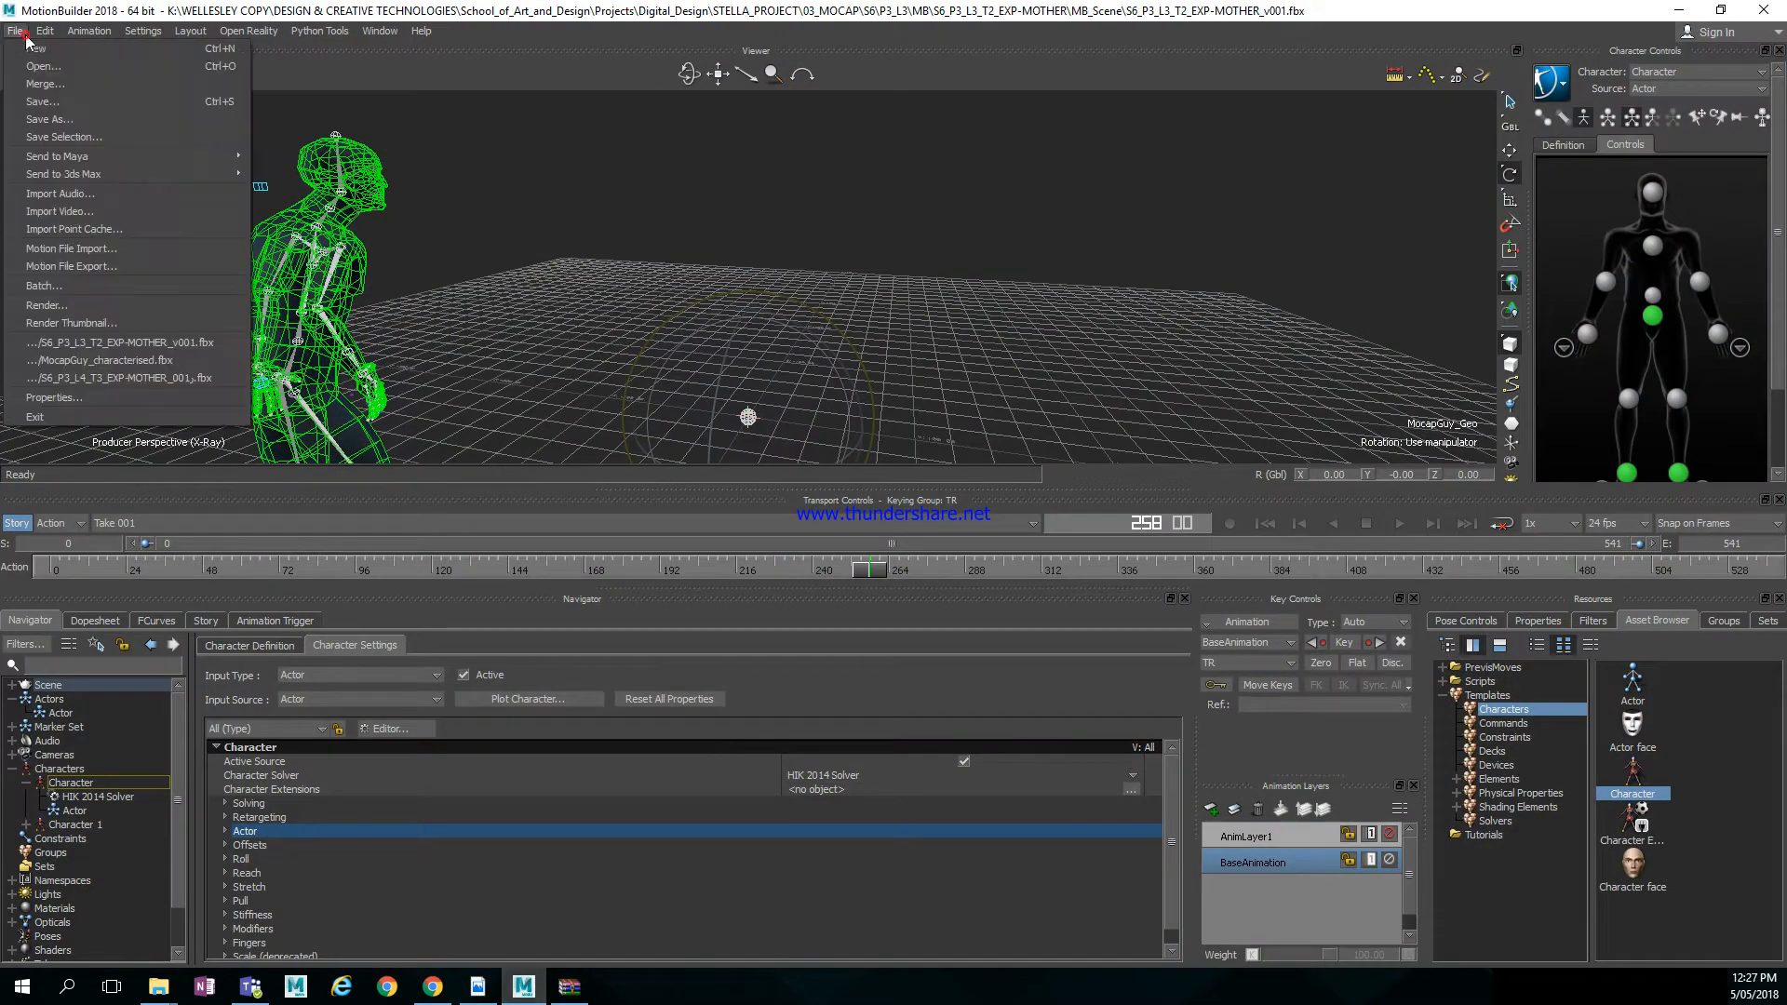
pyautogui.click(112, 49)
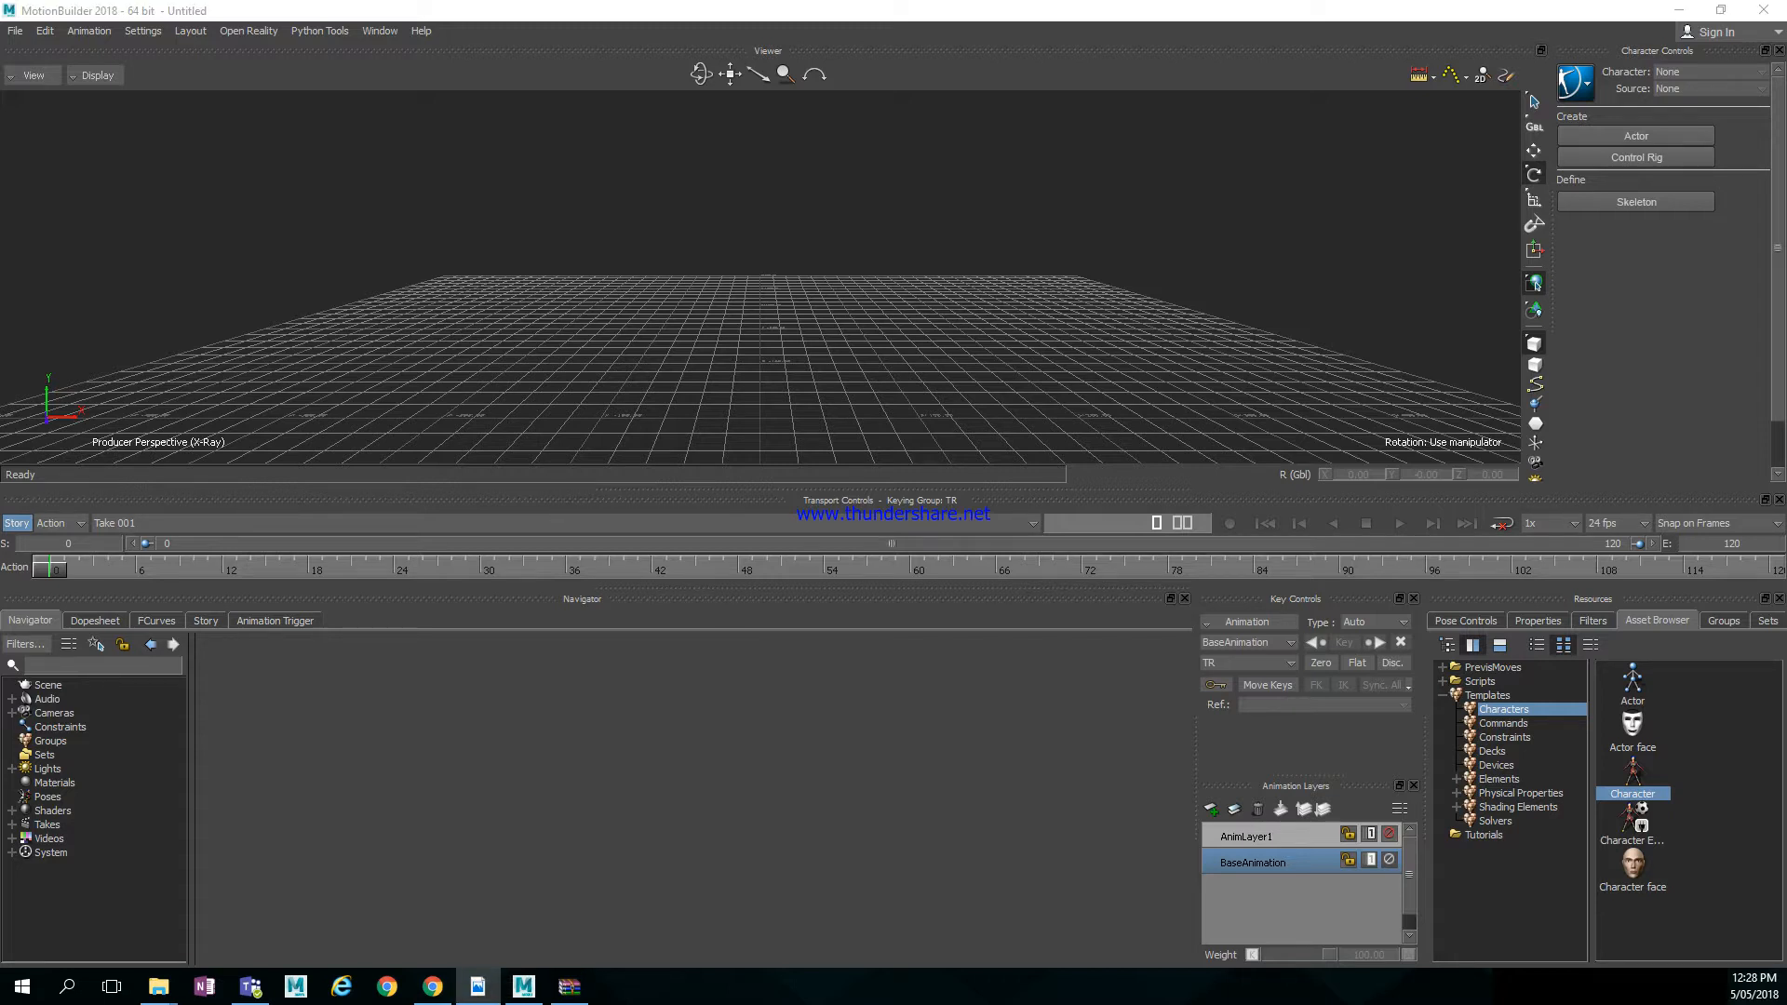
pyautogui.click(893, 330)
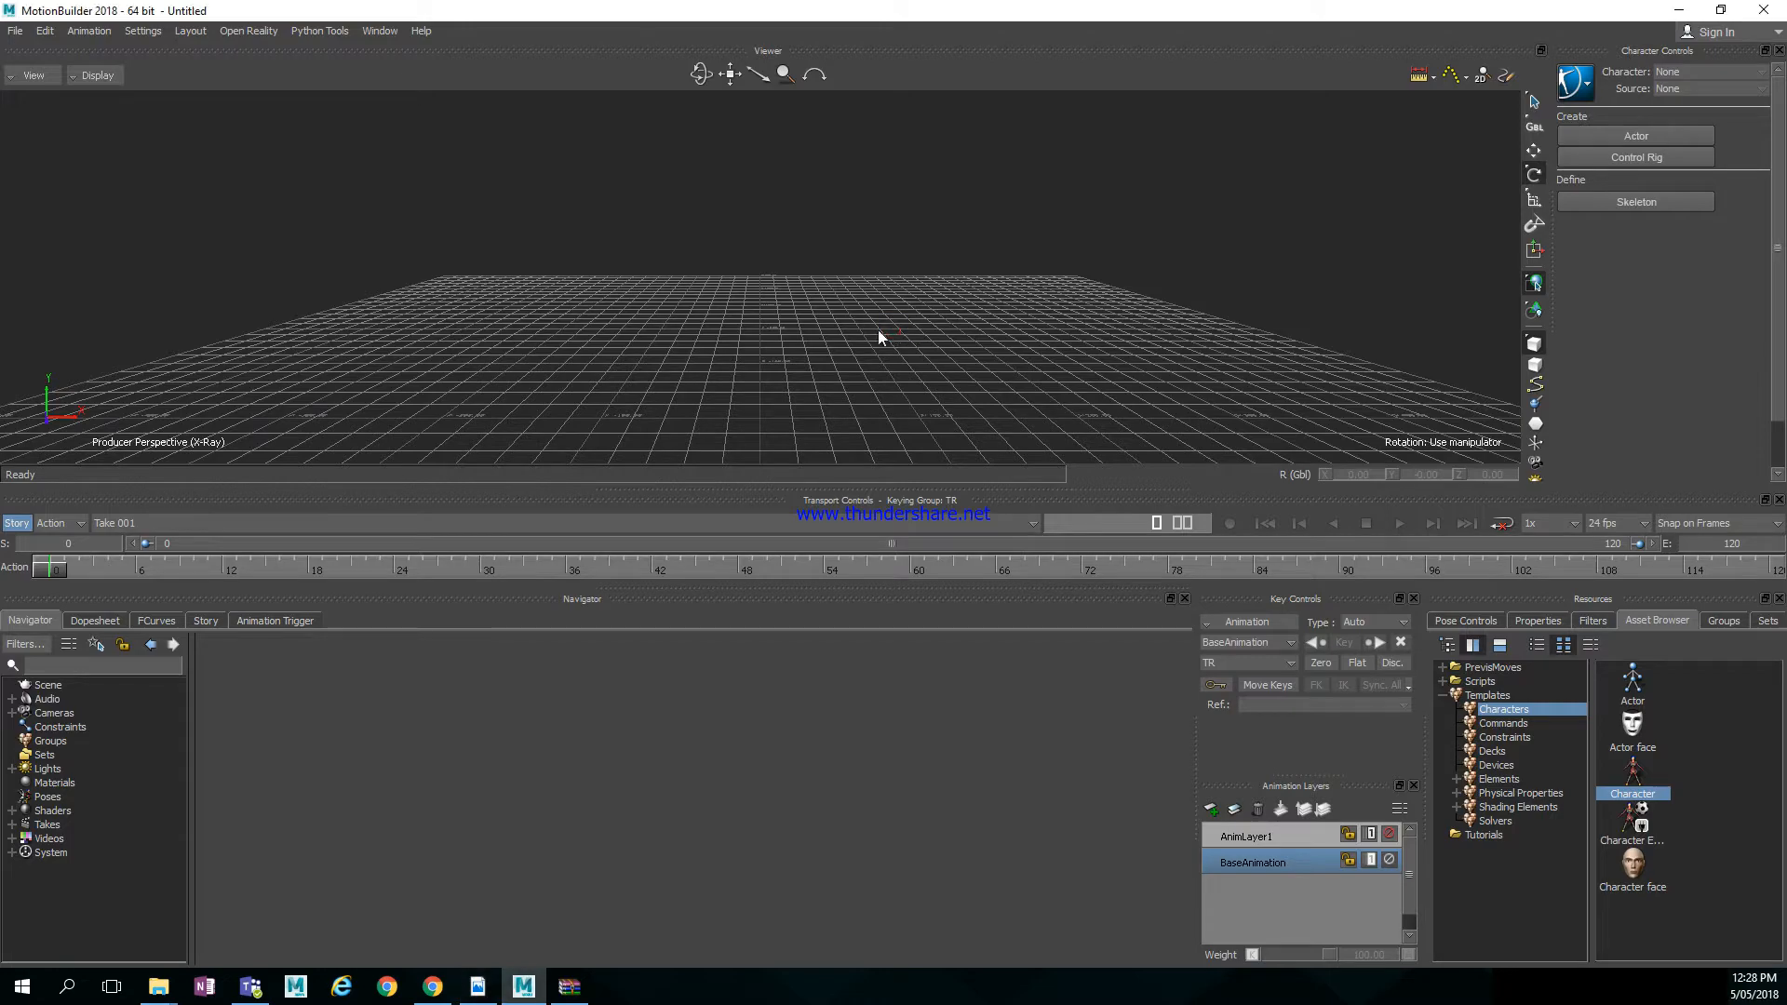
pyautogui.moveTo(783, 247)
pyautogui.keyDown('alt'); pyautogui.mouseDown(button='middle')
pyautogui.moveTo(873, 249)
pyautogui.moveTo(867, 294)
pyautogui.moveTo(1029, 279)
pyautogui.moveTo(874, 322)
pyautogui.moveTo(626, 223)
pyautogui.moveTo(741, 307)
pyautogui.moveTo(766, 261)
pyautogui.mouseUp(button='middle'); pyautogui.keyUp('alt')
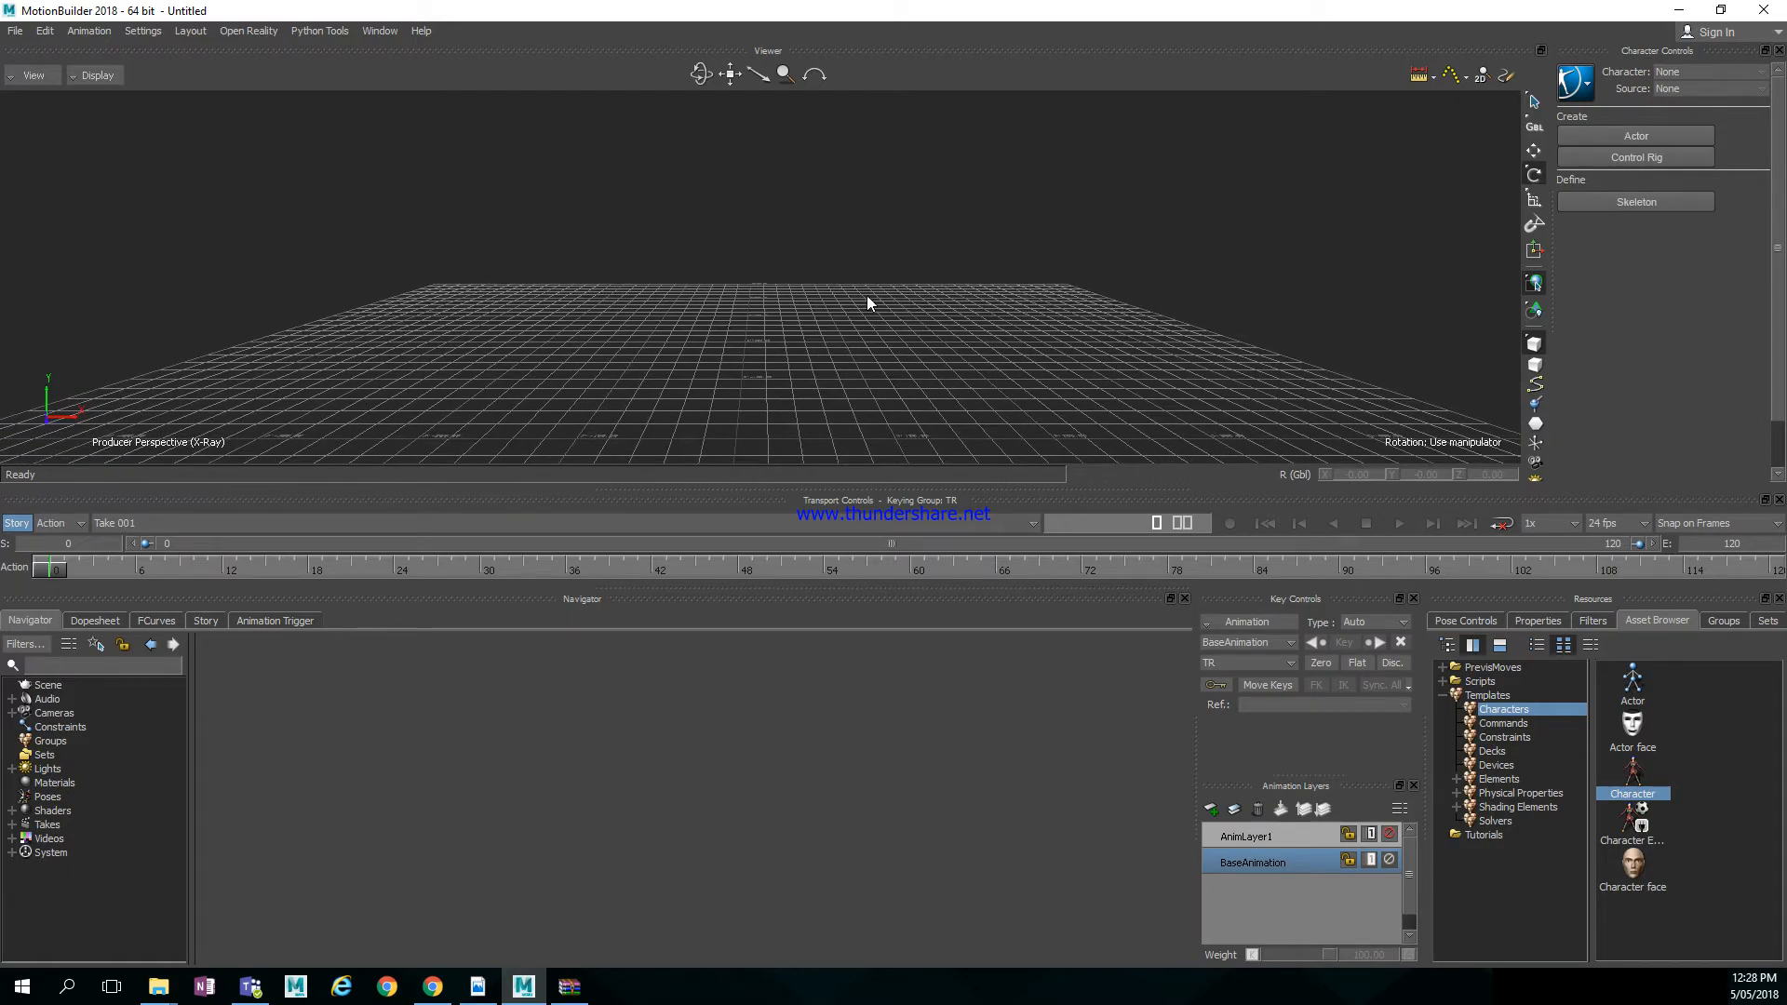
pyautogui.keyDown('alt'); pyautogui.moveTo(857, 292); pyautogui.dragTo(835, 331); pyautogui.keyUp('alt')
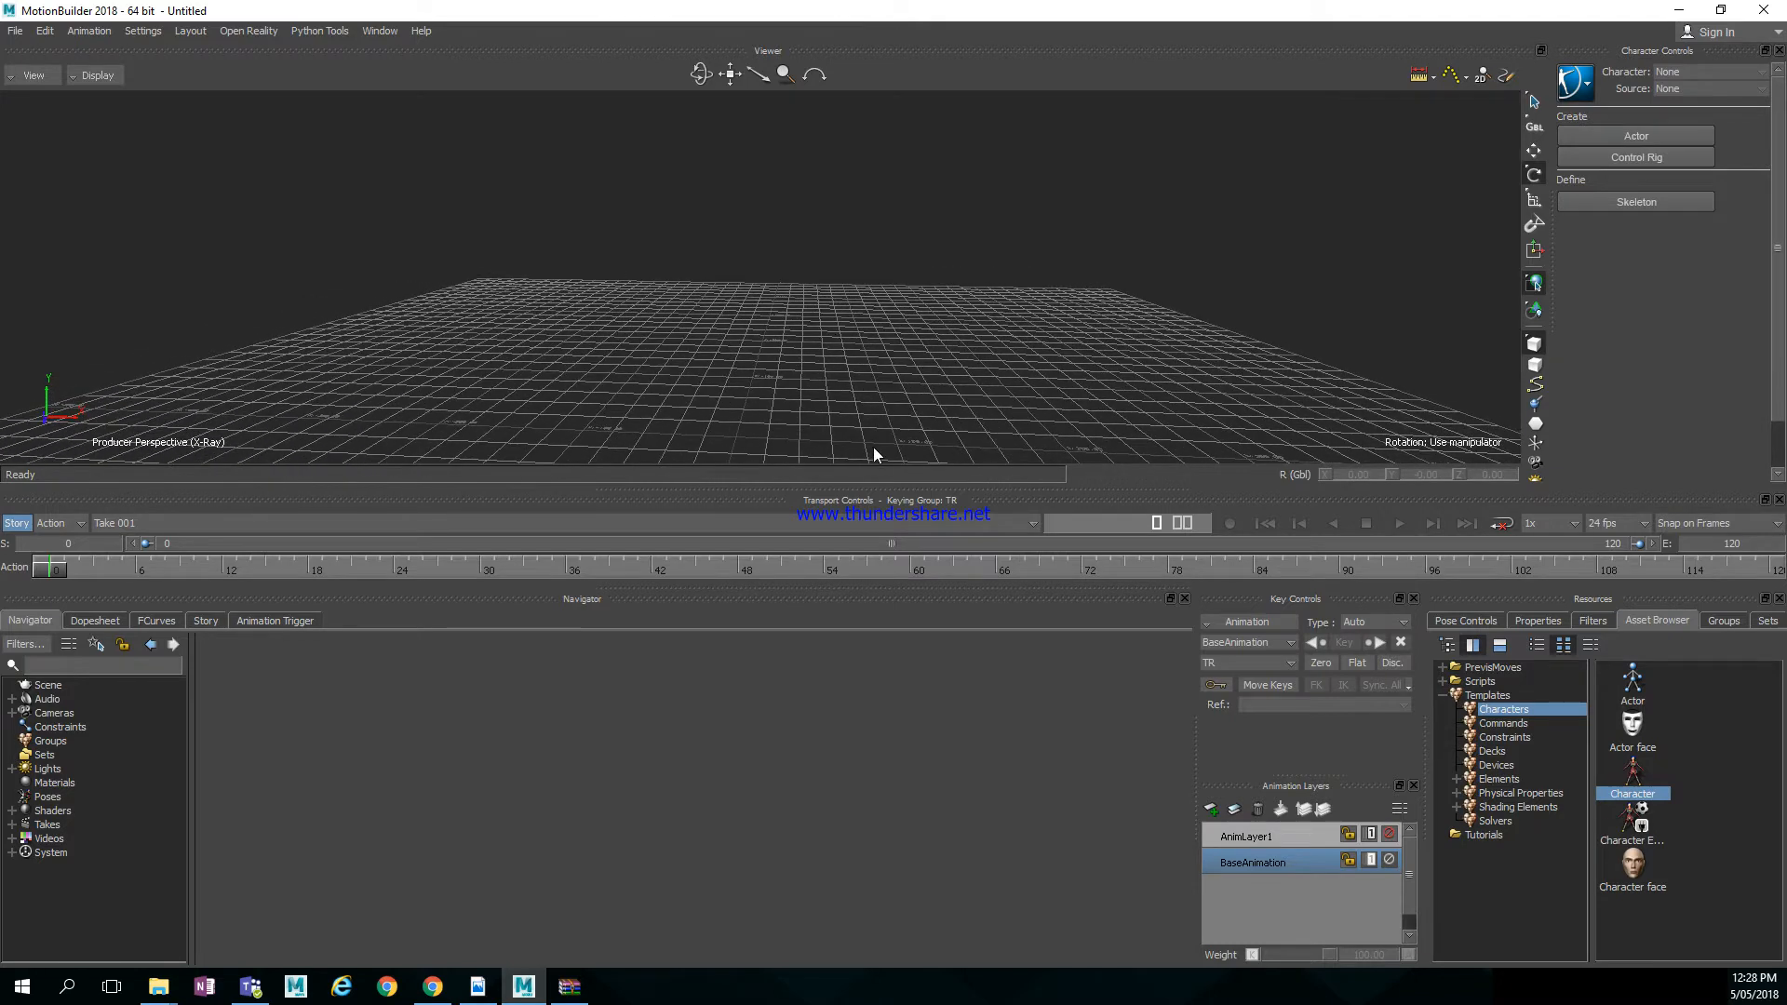
pyautogui.scroll(3, 844, 359)
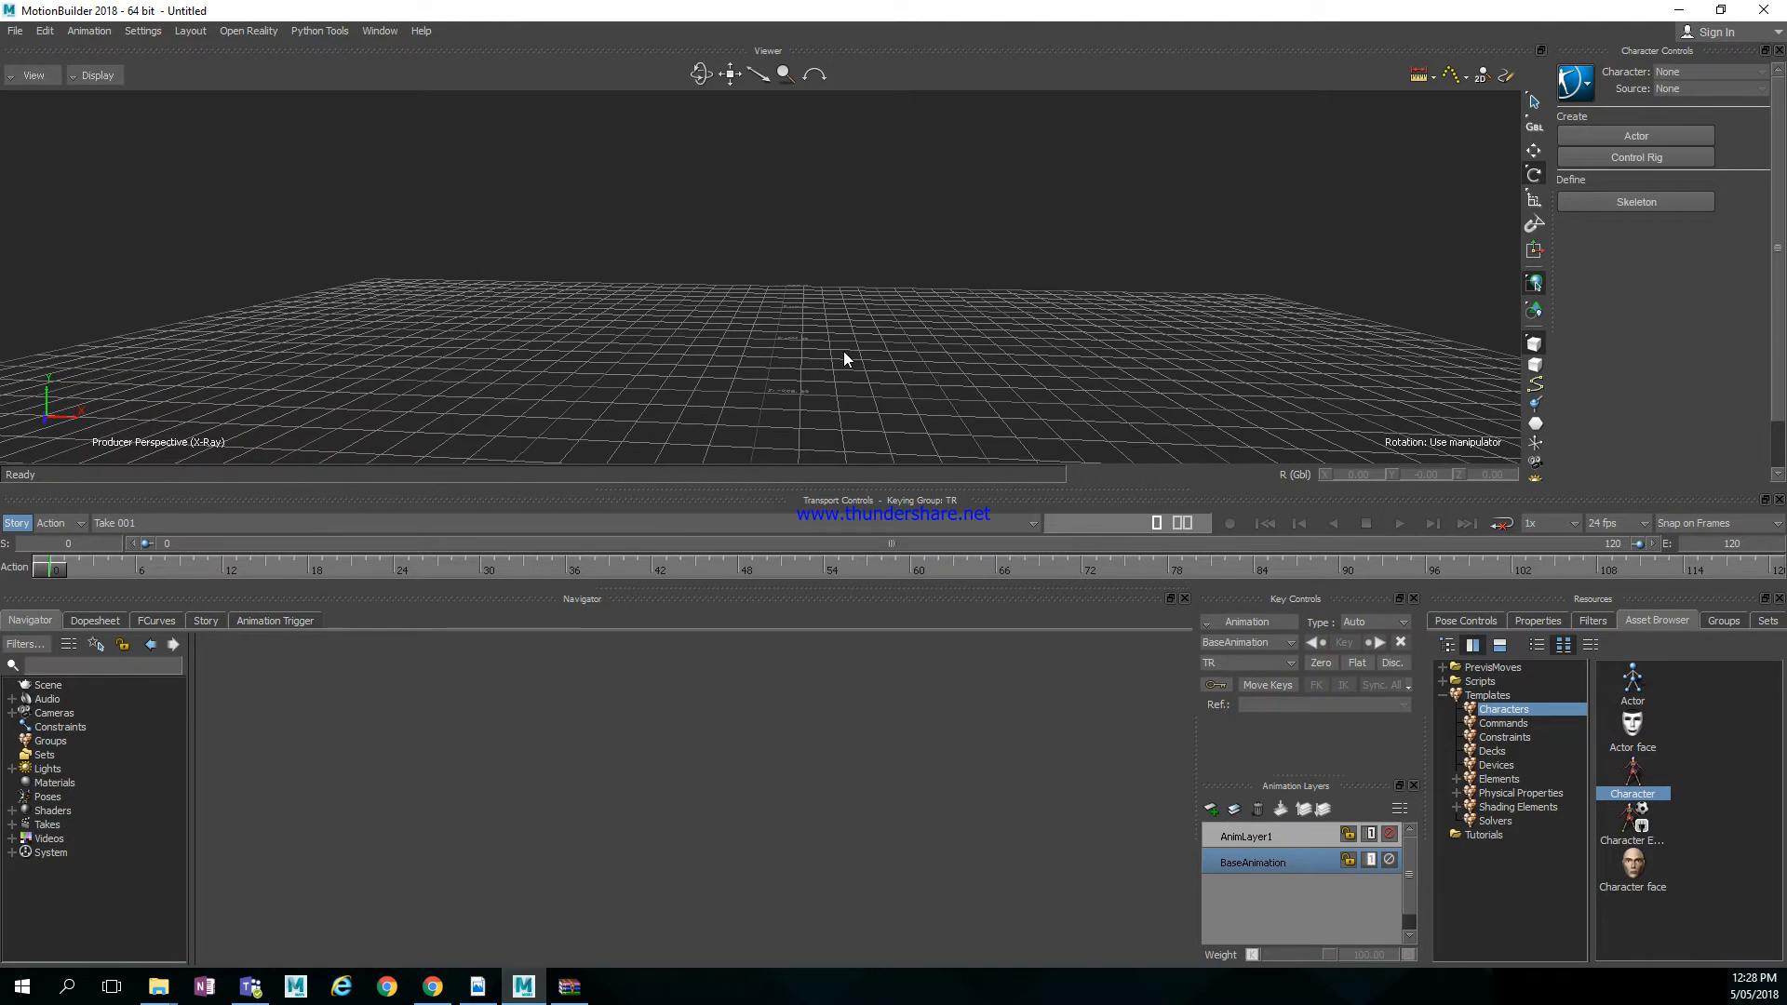
pyautogui.scroll(-7, 844, 359)
pyautogui.scroll(5, 844, 359)
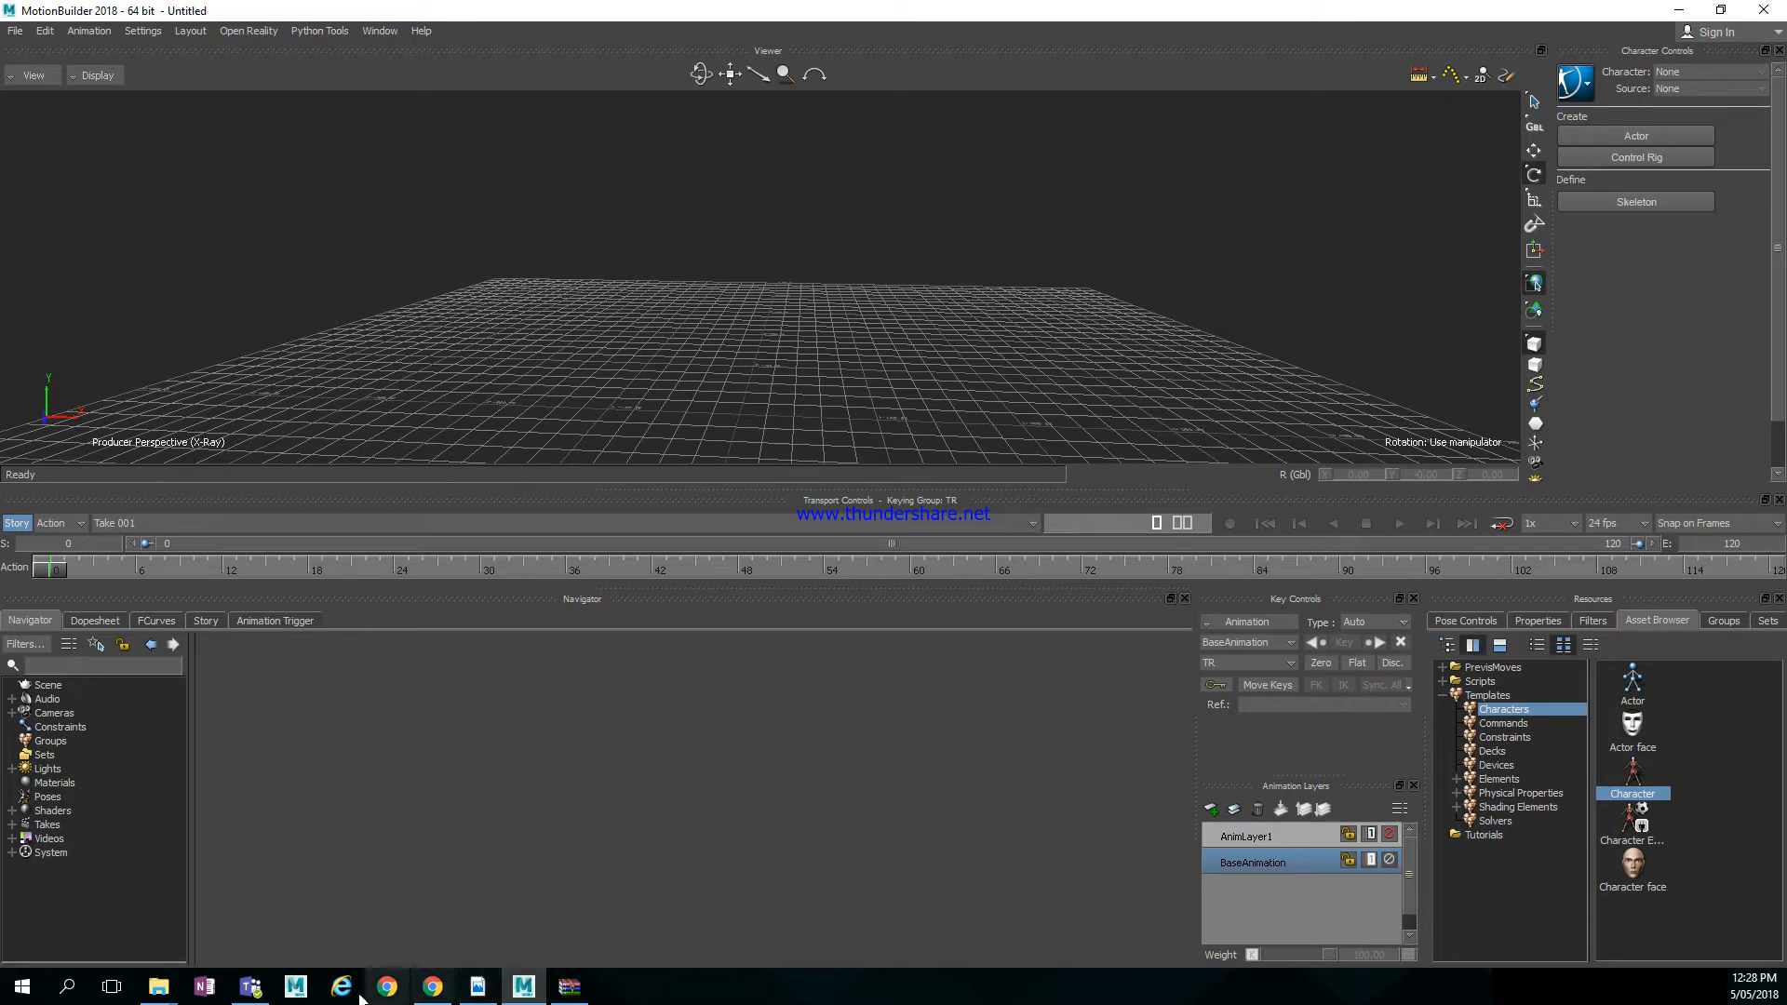
# Import S6_P3_L3_T2_EXP-STELLA.trc from the MB folder into the MotionBuilder scene with TRC Import and minimise File Explorer
pyautogui.moveTo(158, 987)
pyautogui.click(465, 940)
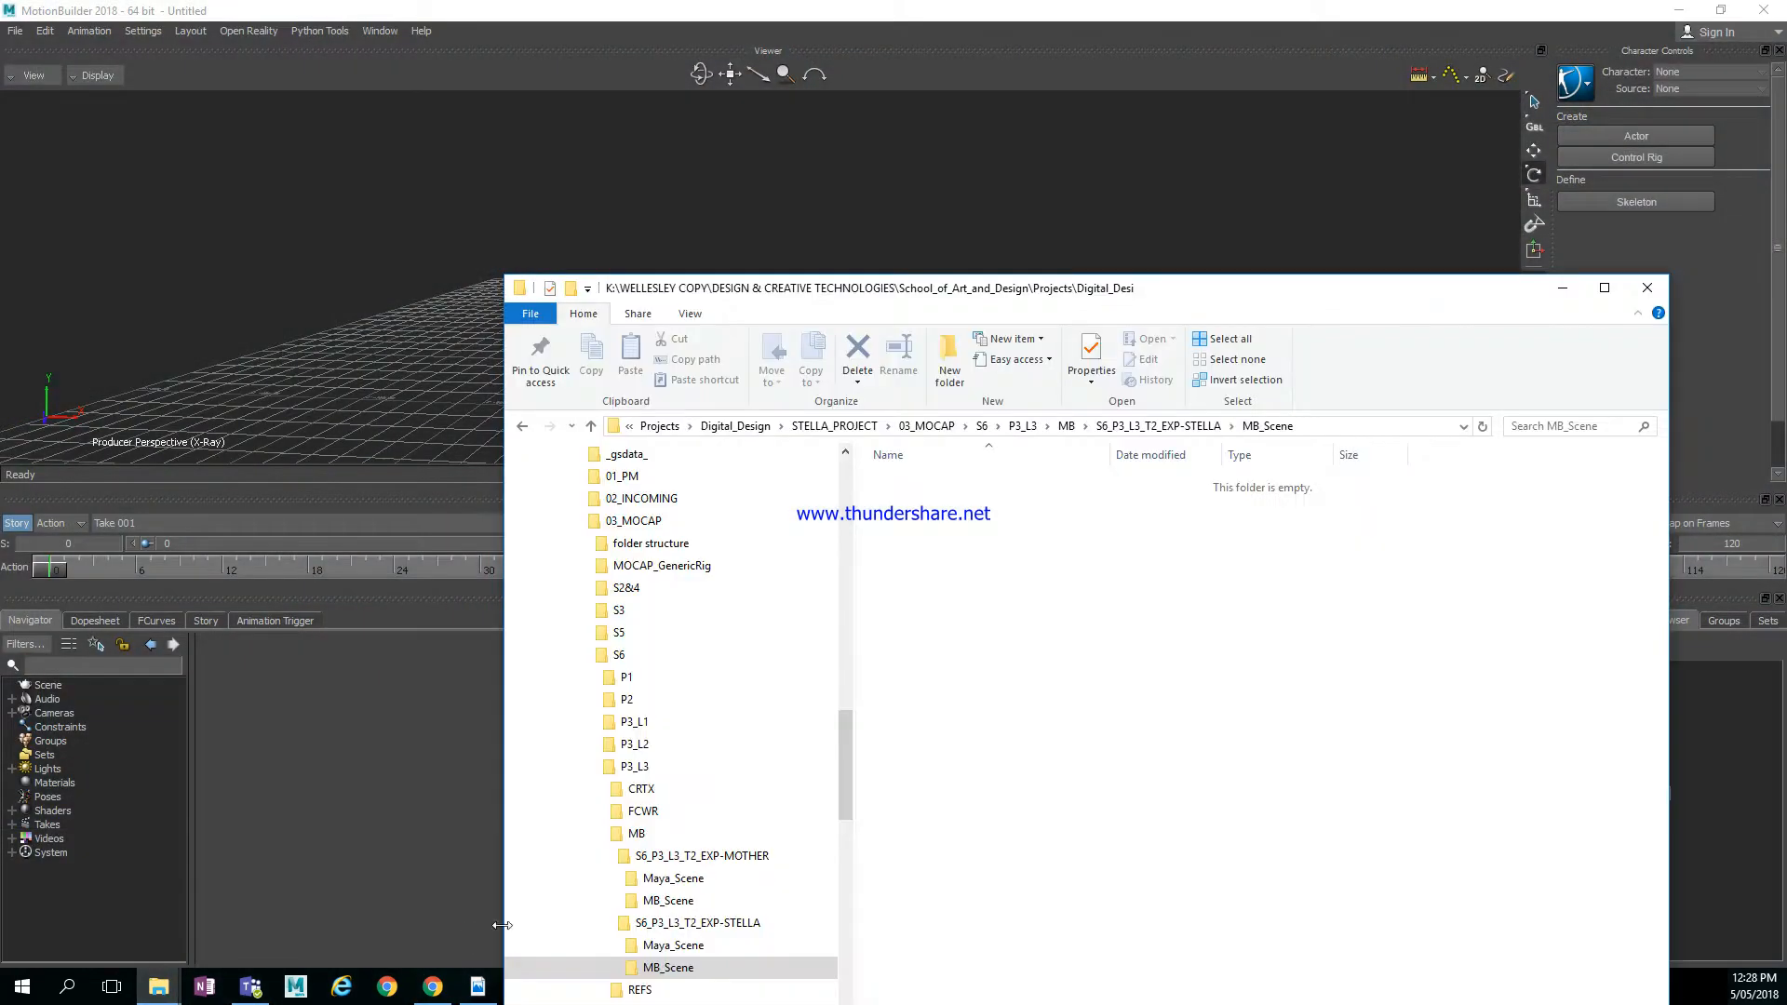
pyautogui.click(1066, 426)
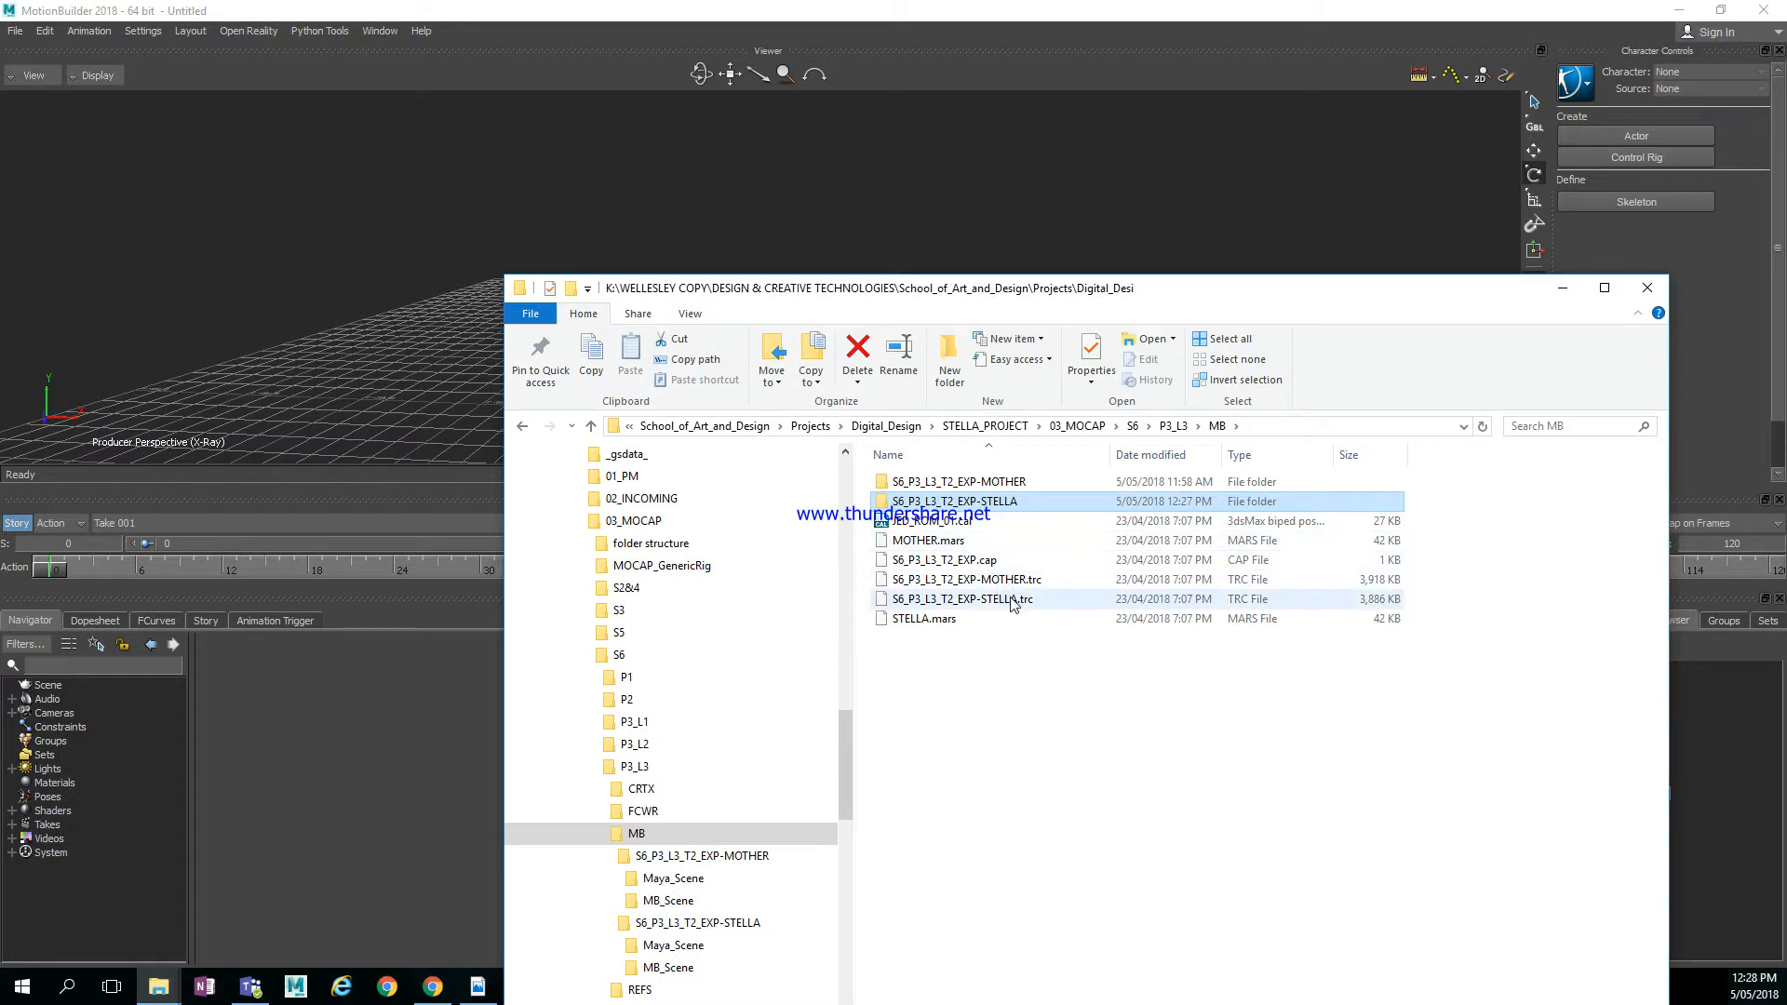
pyautogui.click(999, 599)
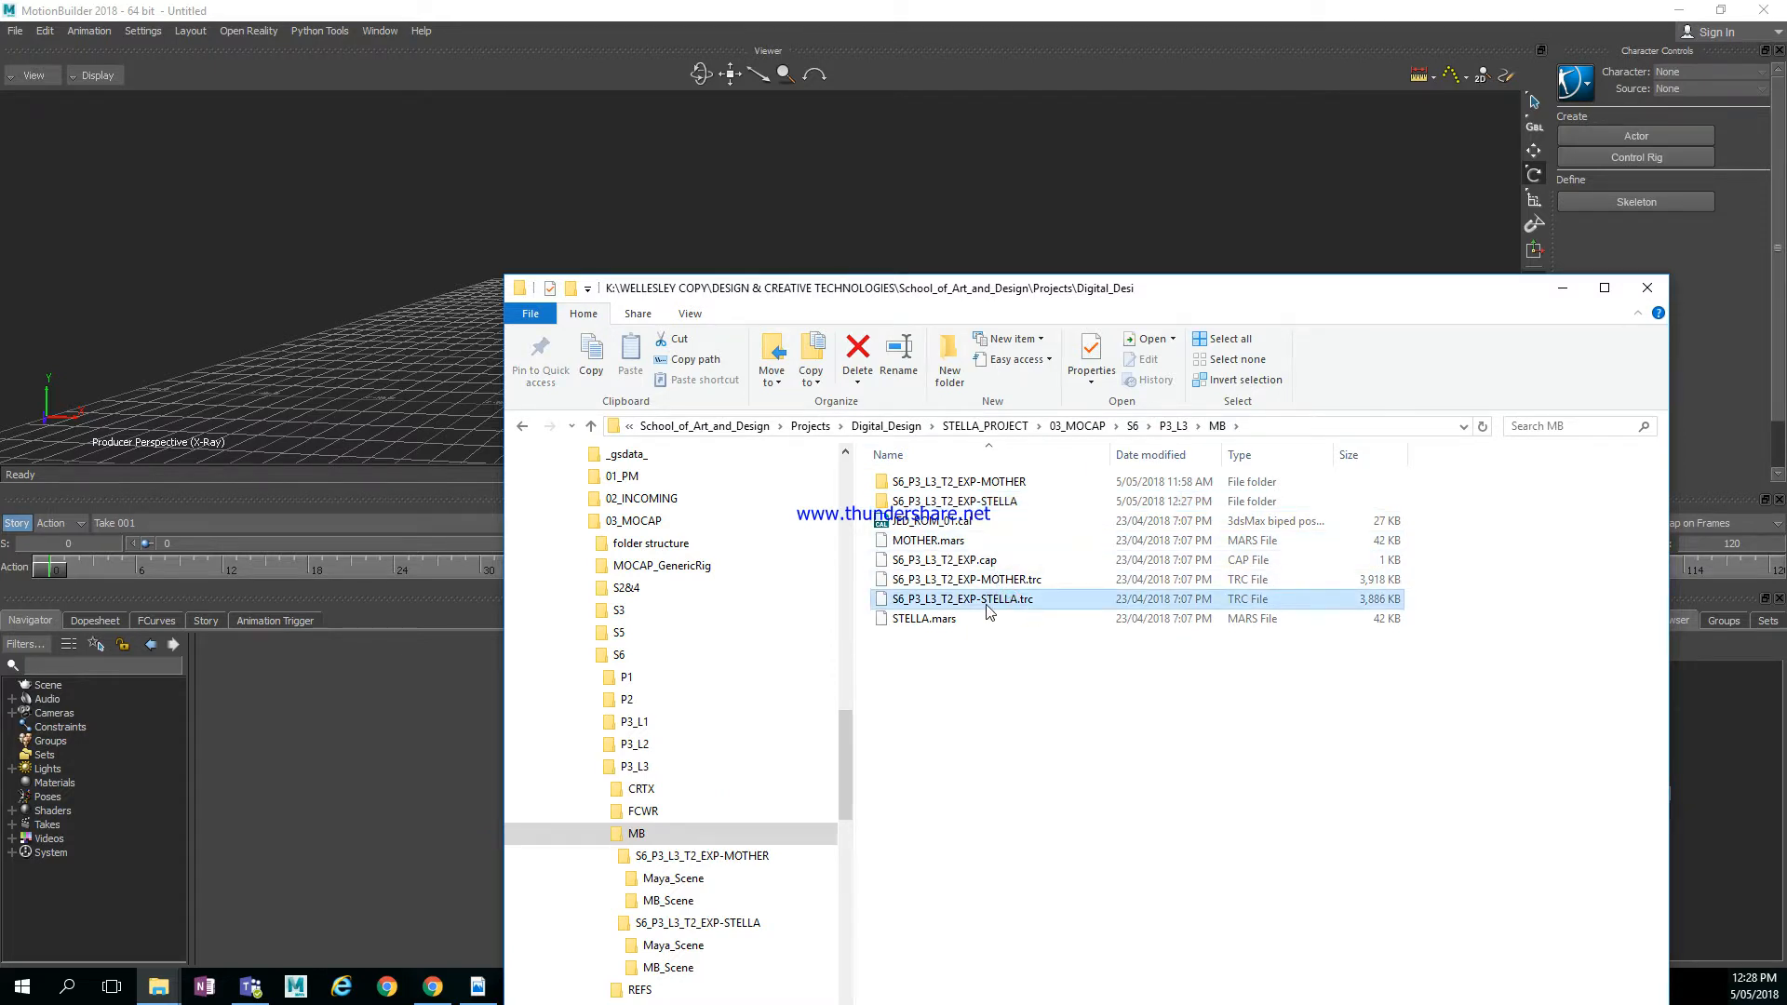
pyautogui.moveTo(988, 607); pyautogui.dragTo(393, 374)
pyautogui.moveTo(391, 375); pyautogui.dragTo(424, 227)
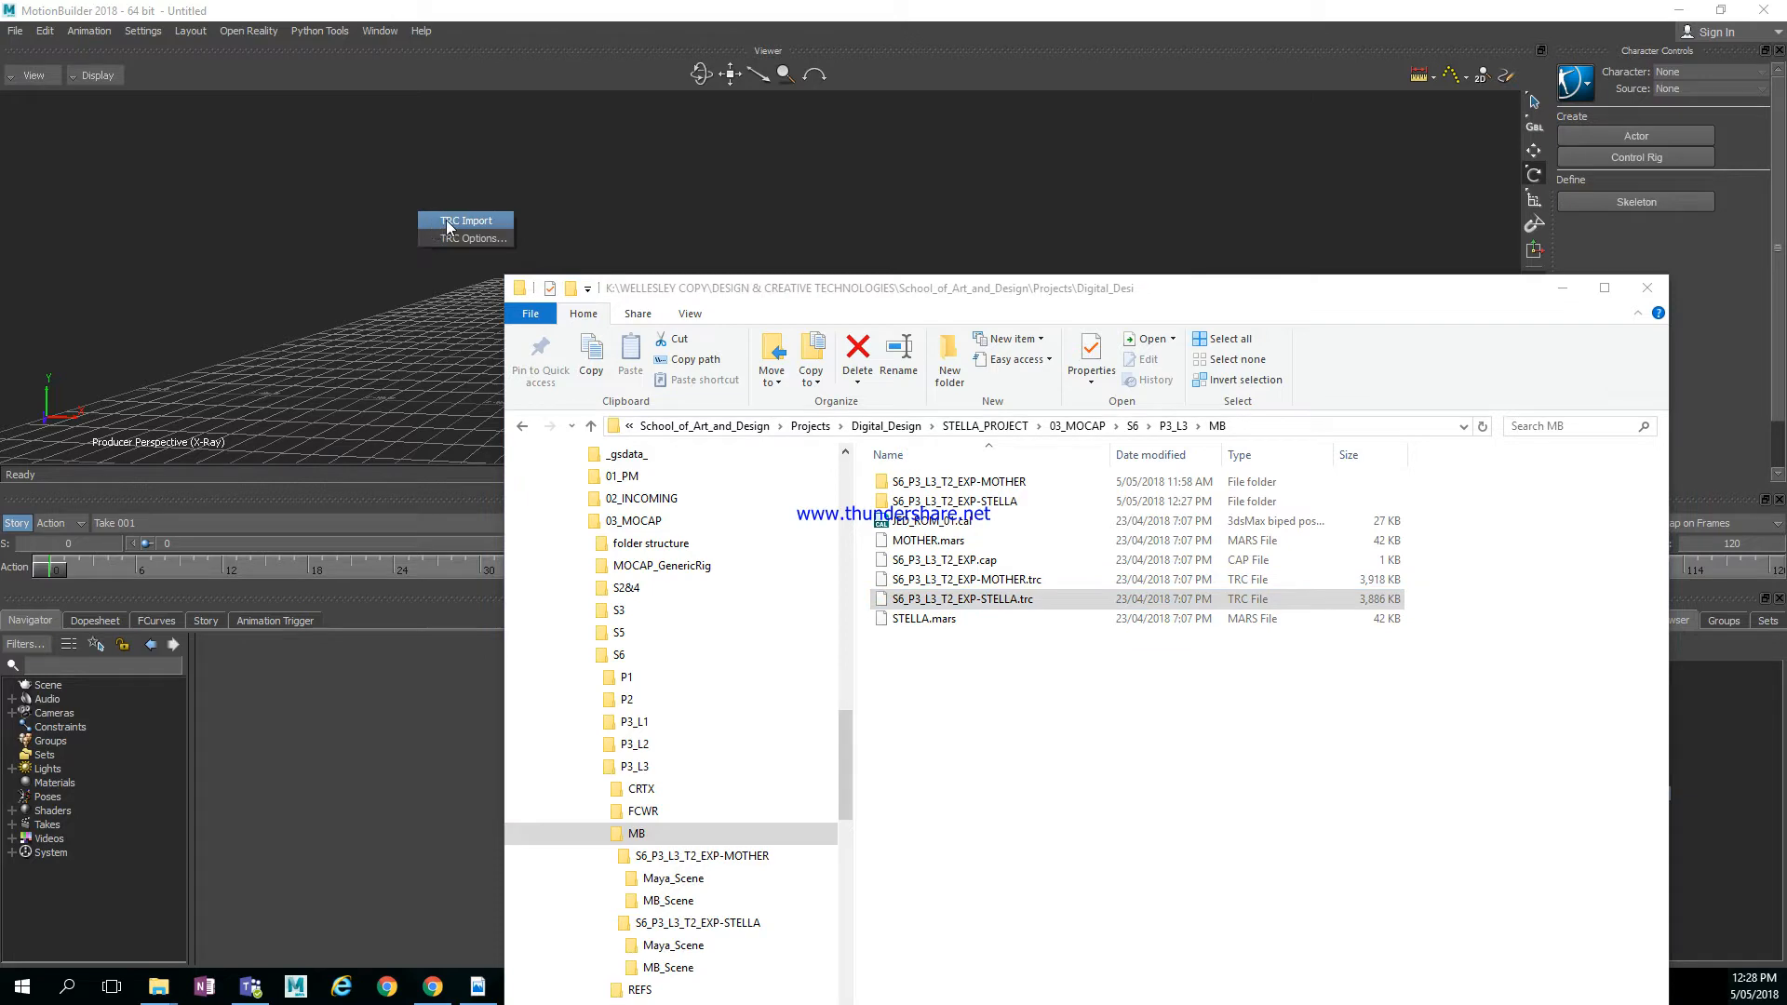
pyautogui.click(456, 221)
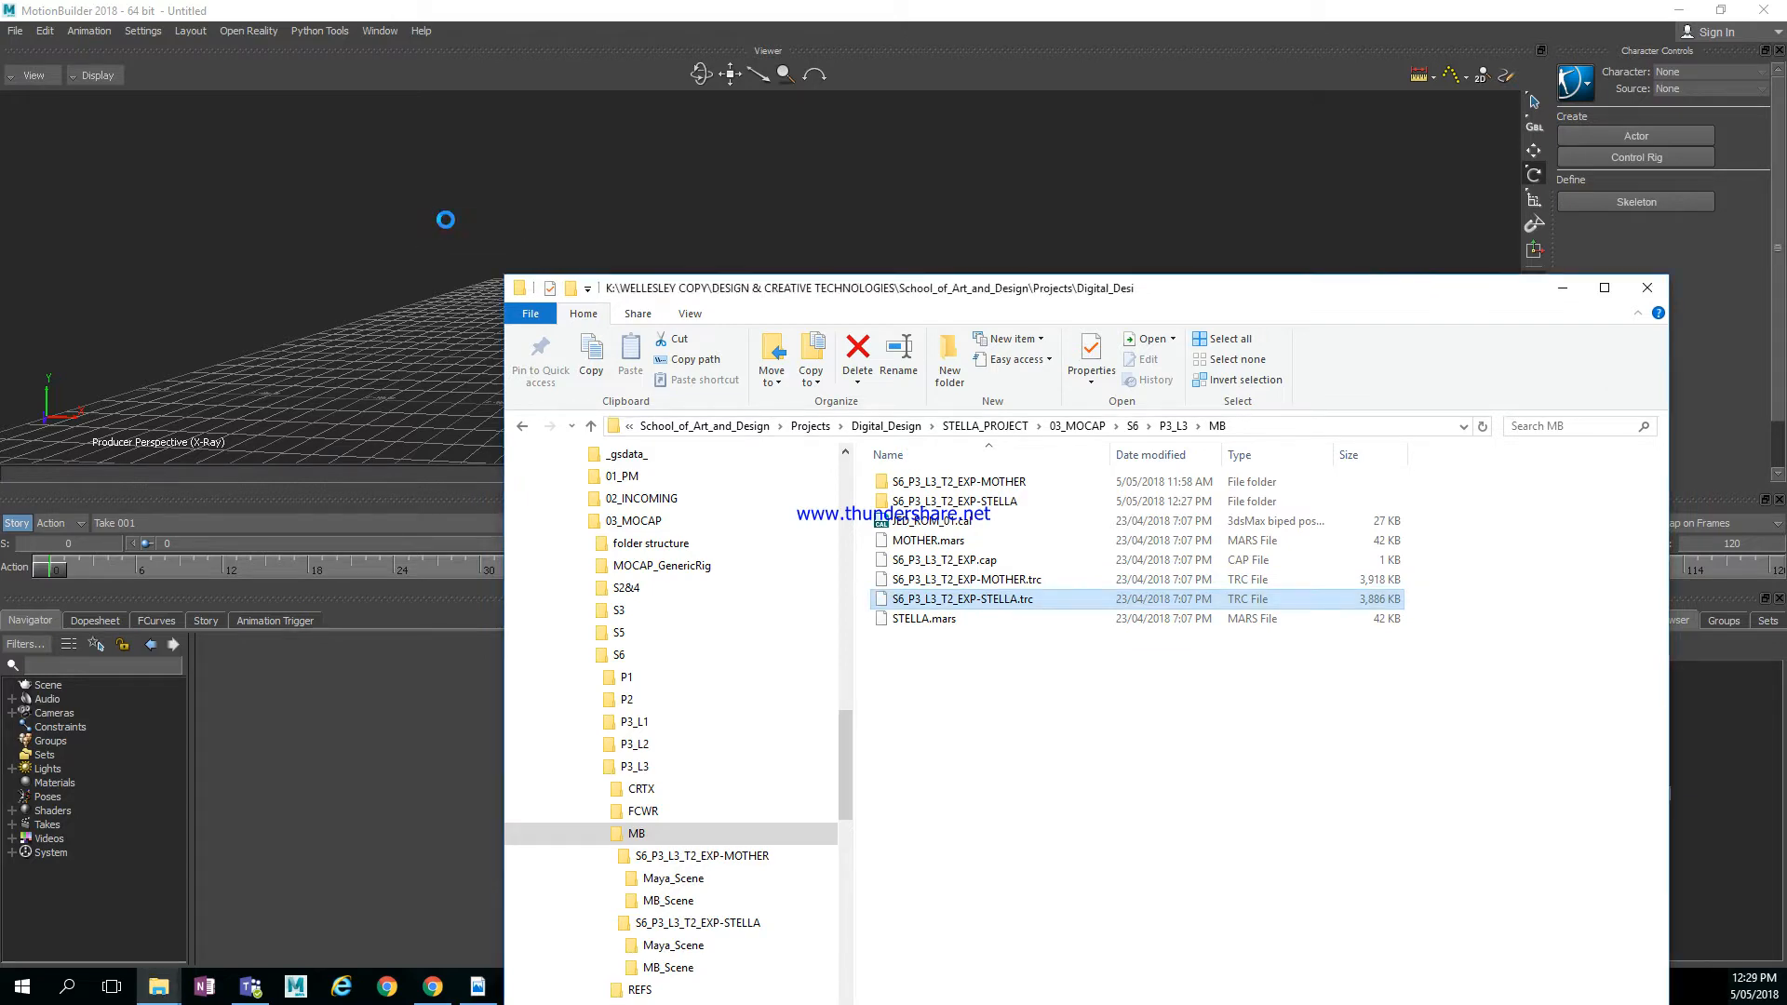
pyautogui.click(1563, 287)
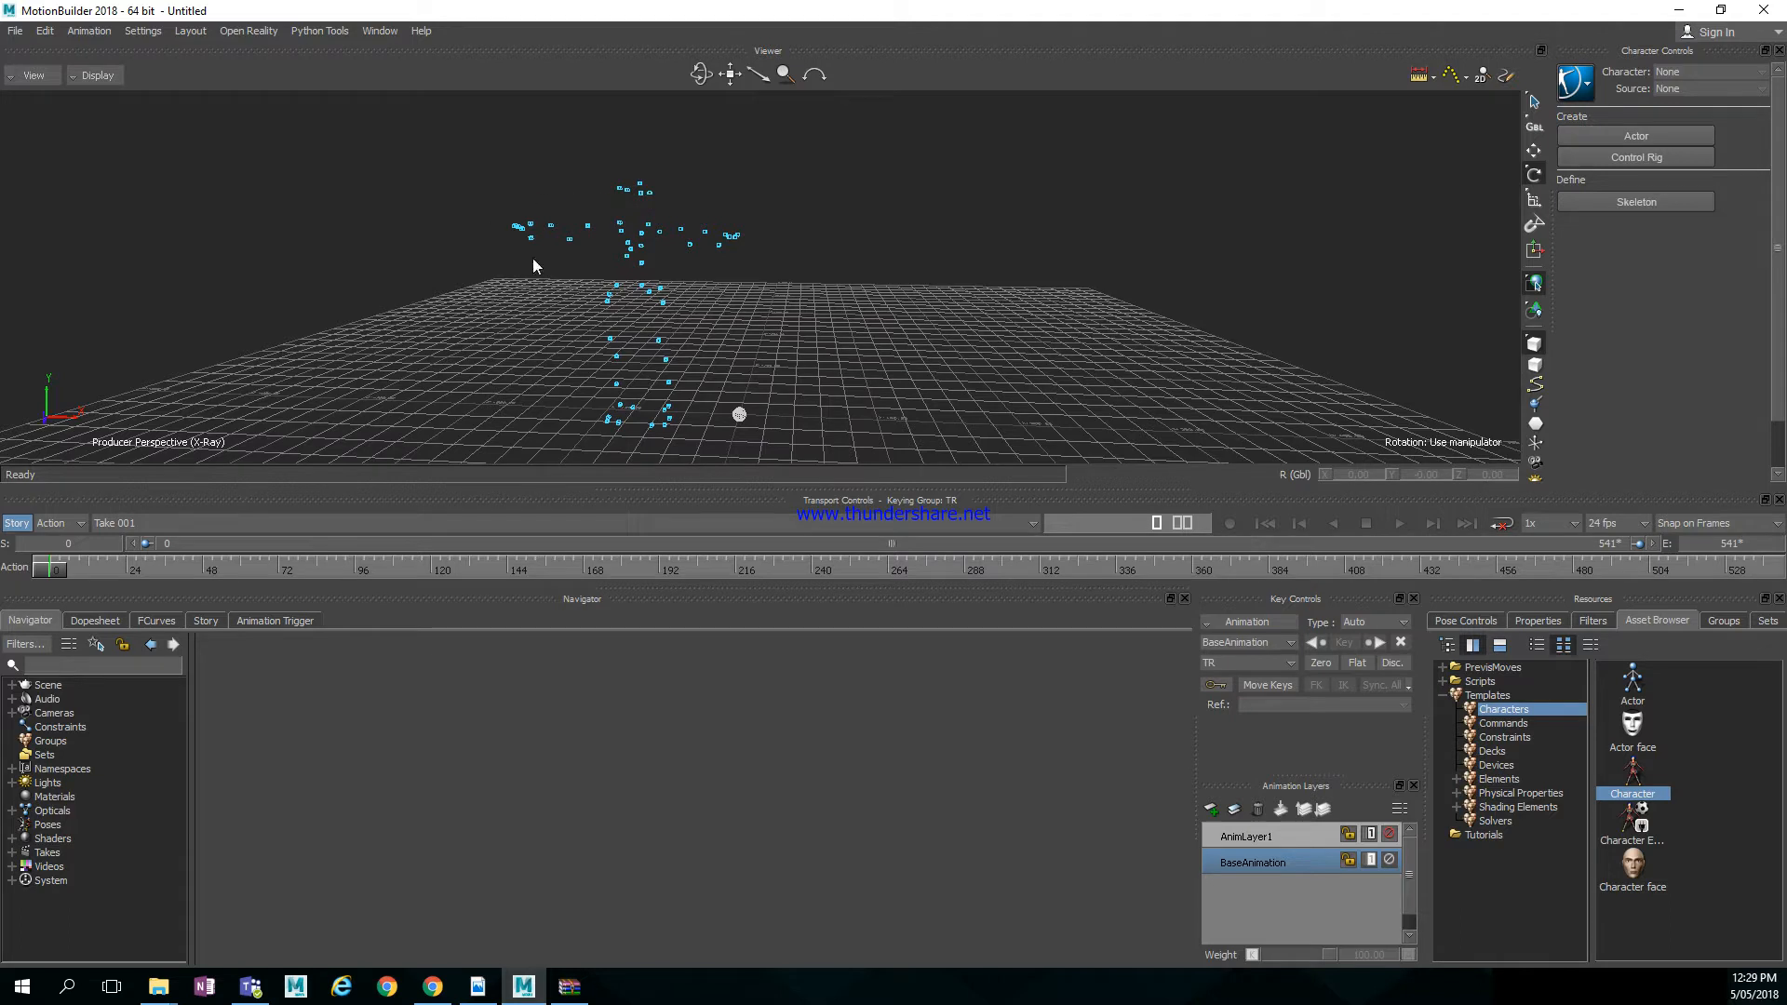
# Create an Actor beside the imported markers and switch the viewer to the orthographic Producer Front view
pyautogui.click(1644, 136)
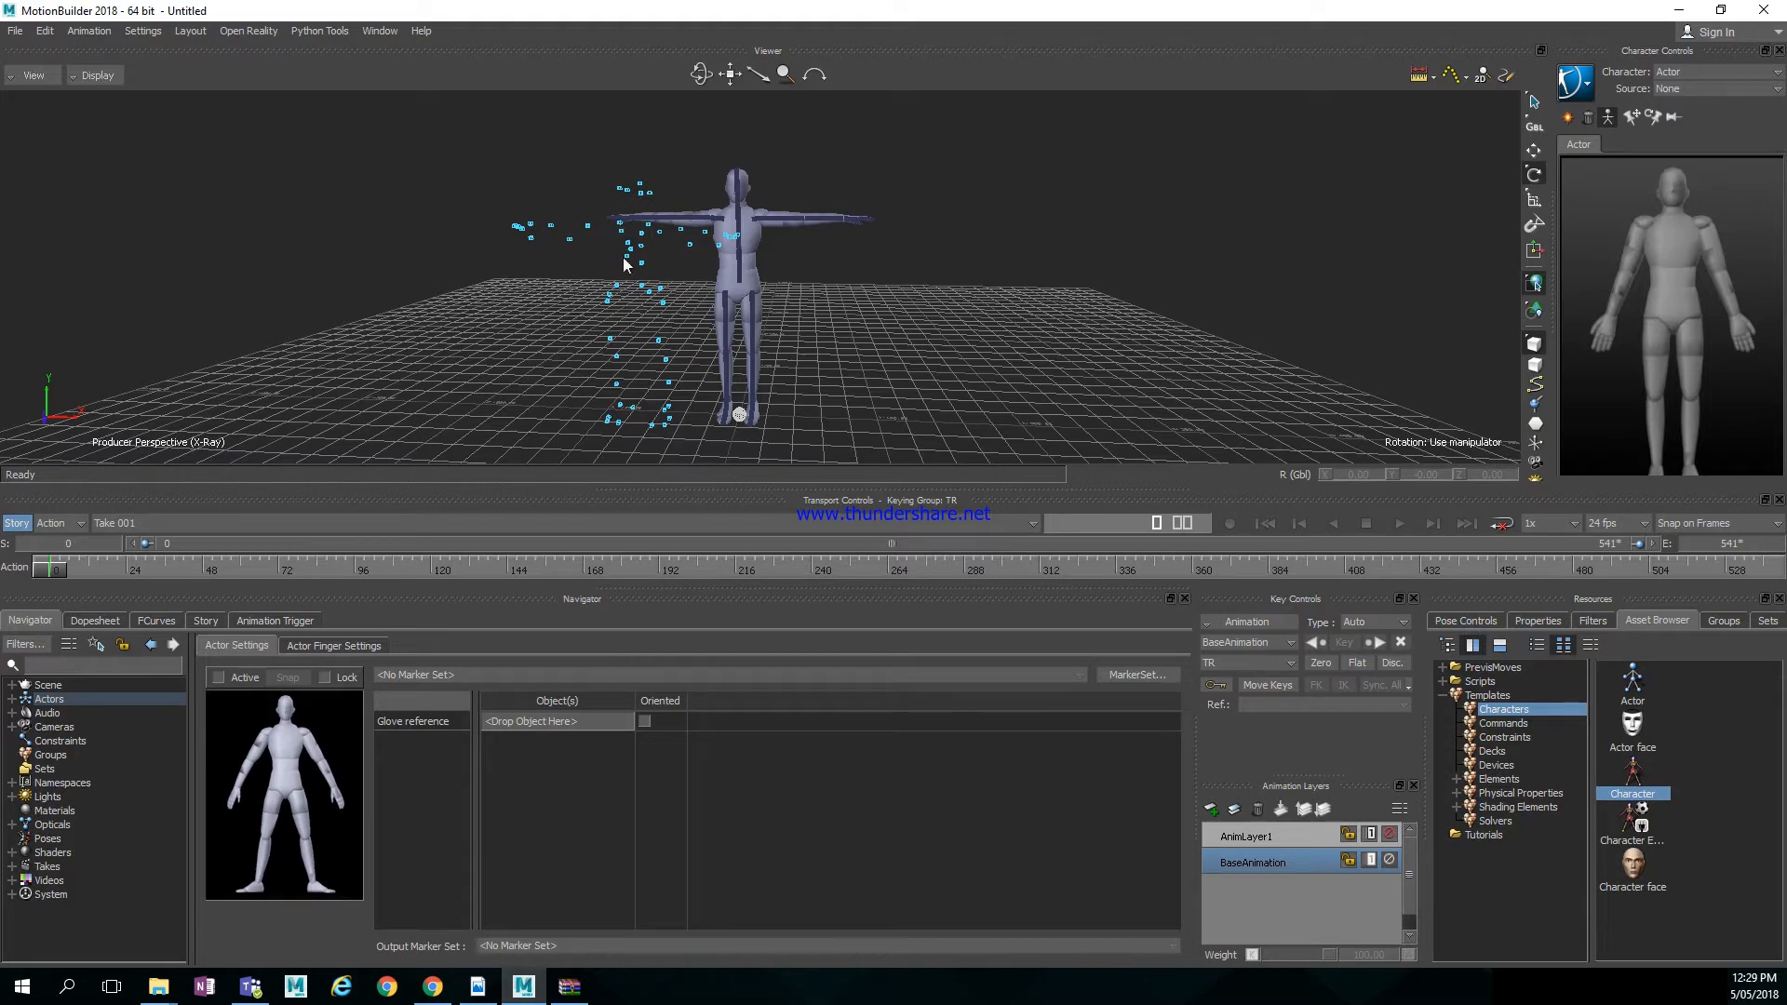
pyautogui.keyDown('shift'); pyautogui.moveTo(574, 340); pyautogui.dragTo(797, 341); pyautogui.keyUp('shift')
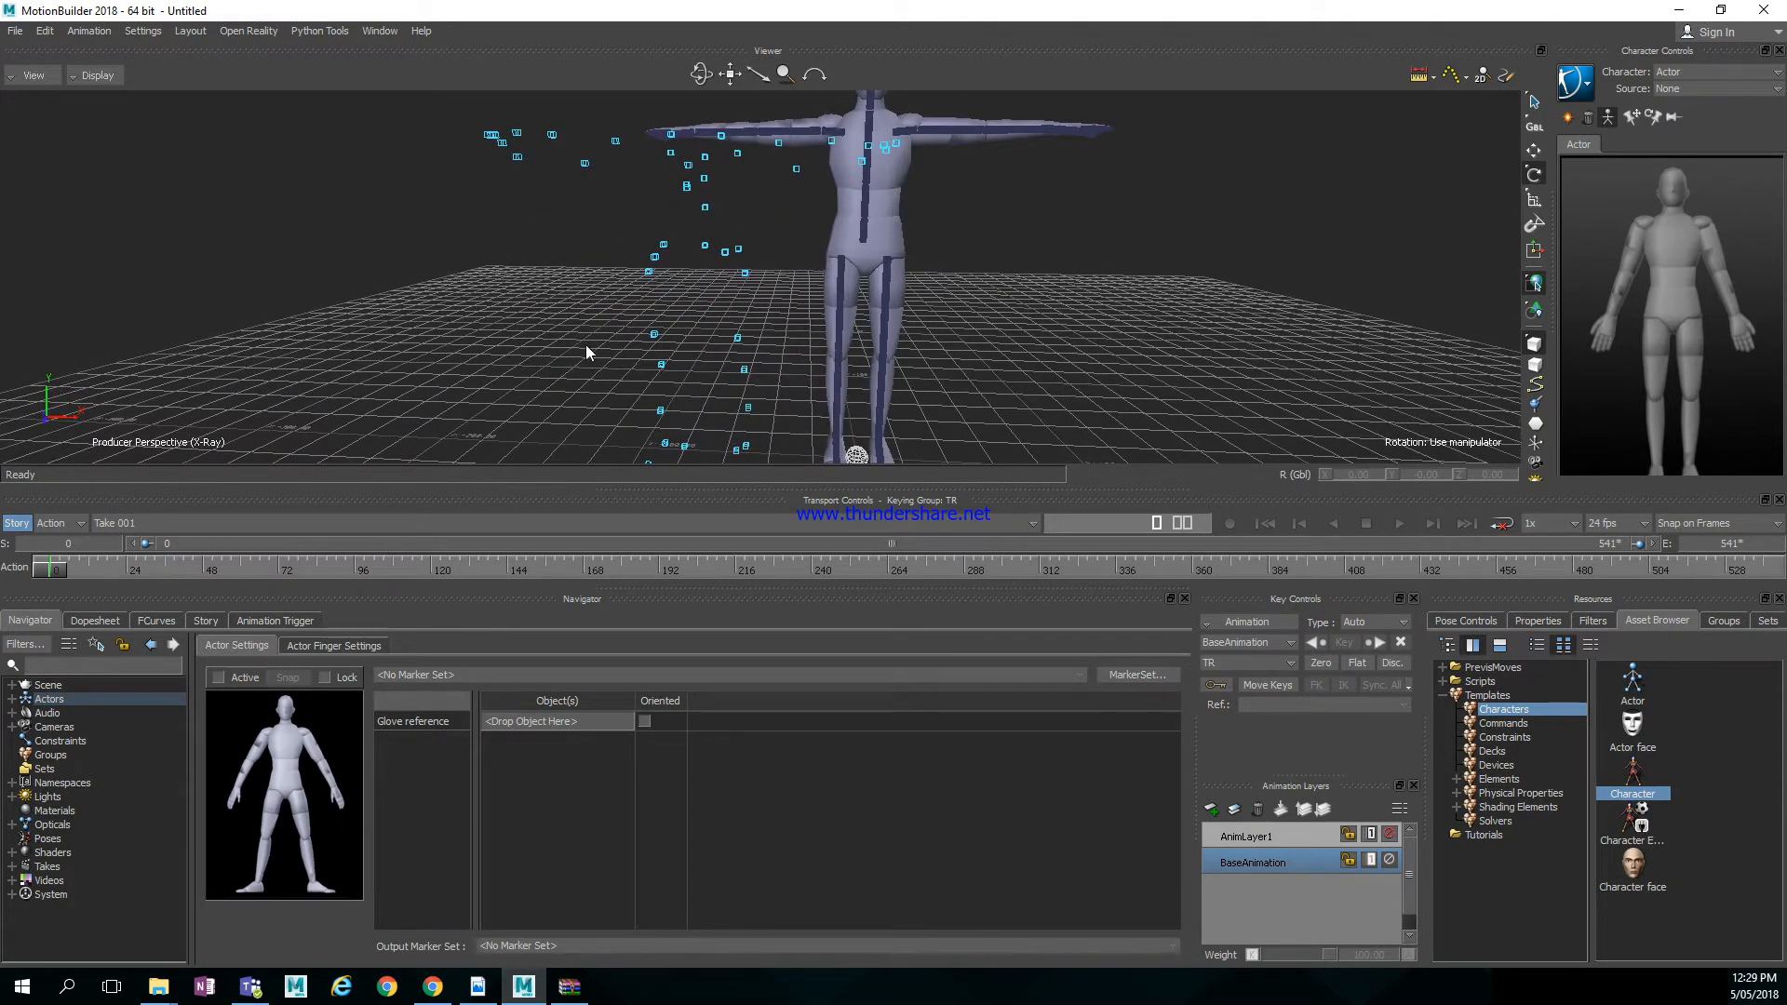
pyautogui.keyDown('ctrl'); pyautogui.keyDown('shift'); pyautogui.moveTo(584, 344); pyautogui.dragTo(874, 393); pyautogui.keyUp('shift'); pyautogui.keyUp('ctrl')
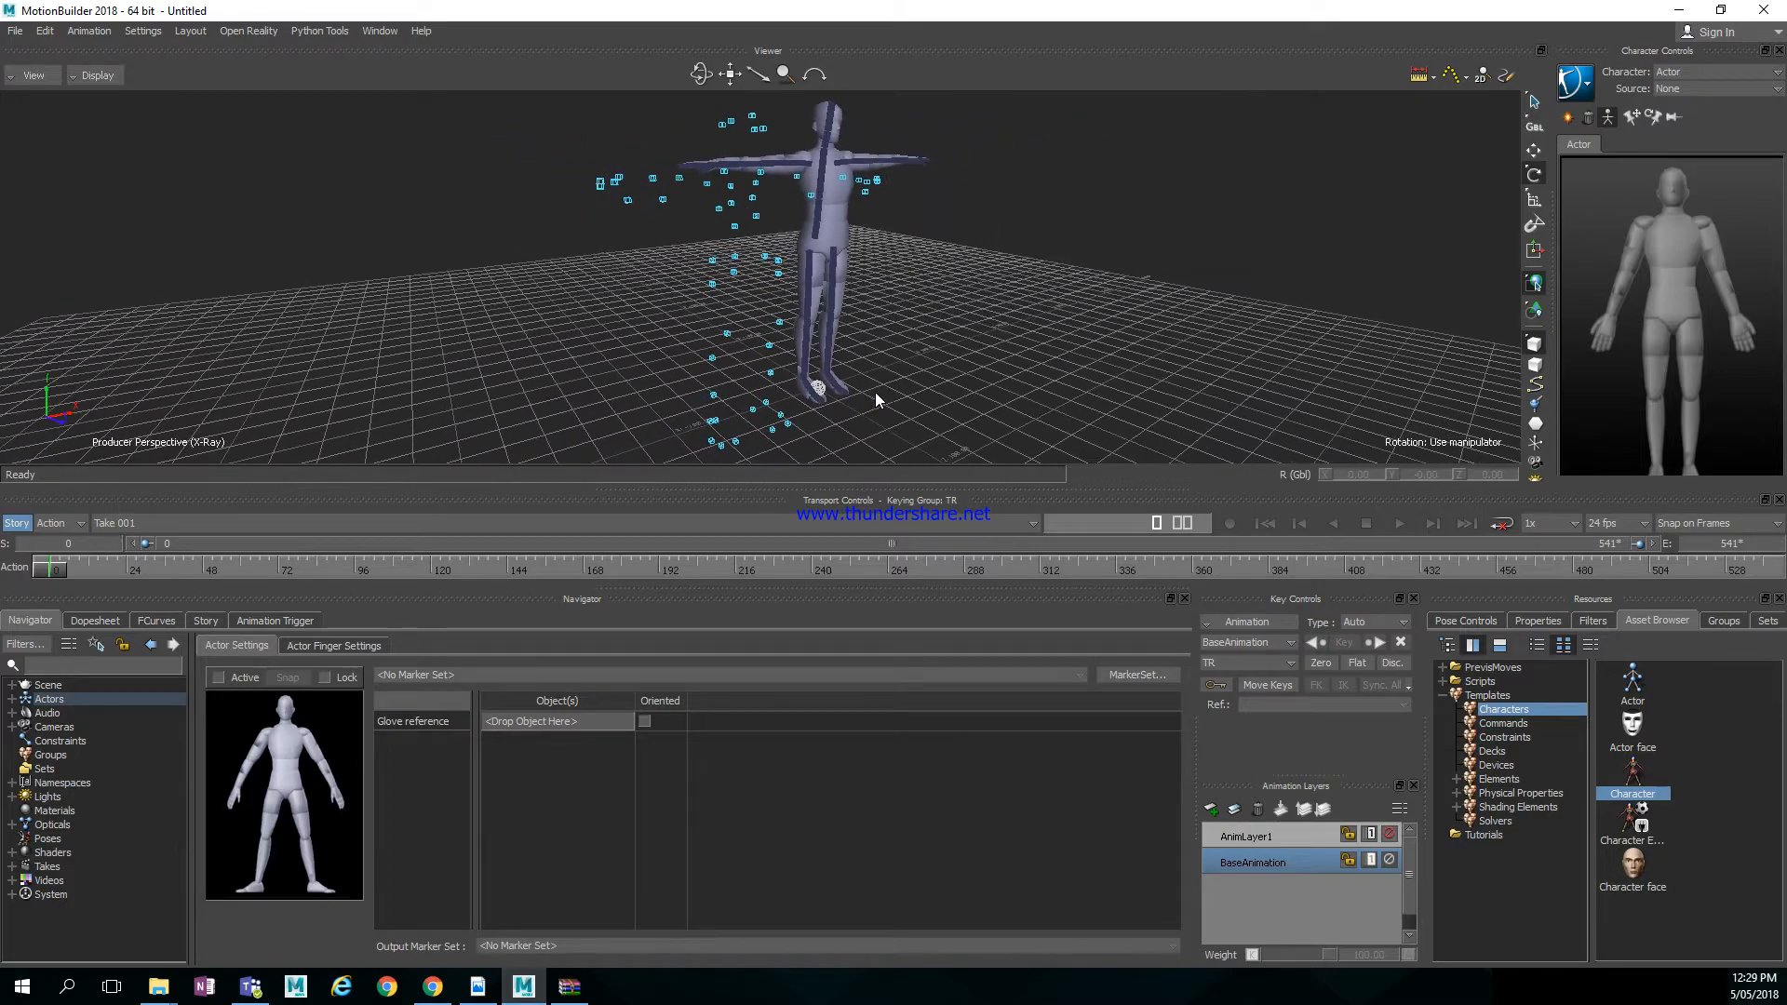
pyautogui.scroll(3, 765, 276)
pyautogui.scroll(2, 763, 276)
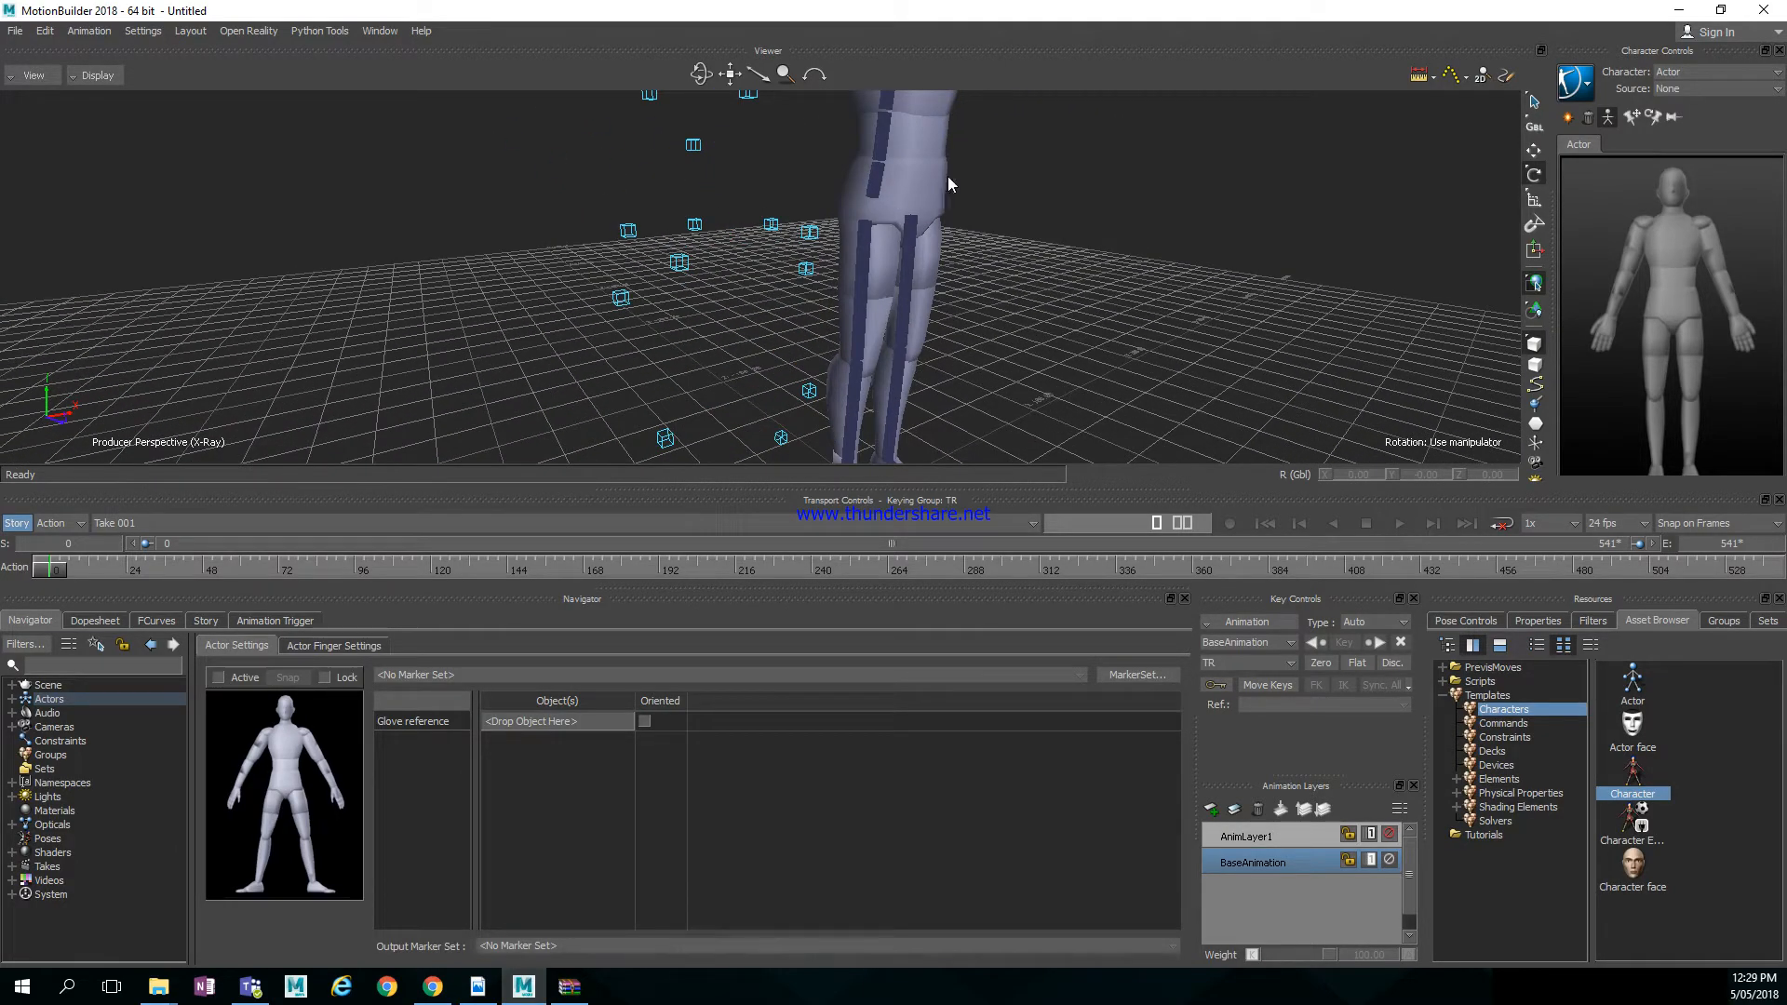
pyautogui.scroll(-5, 944, 307)
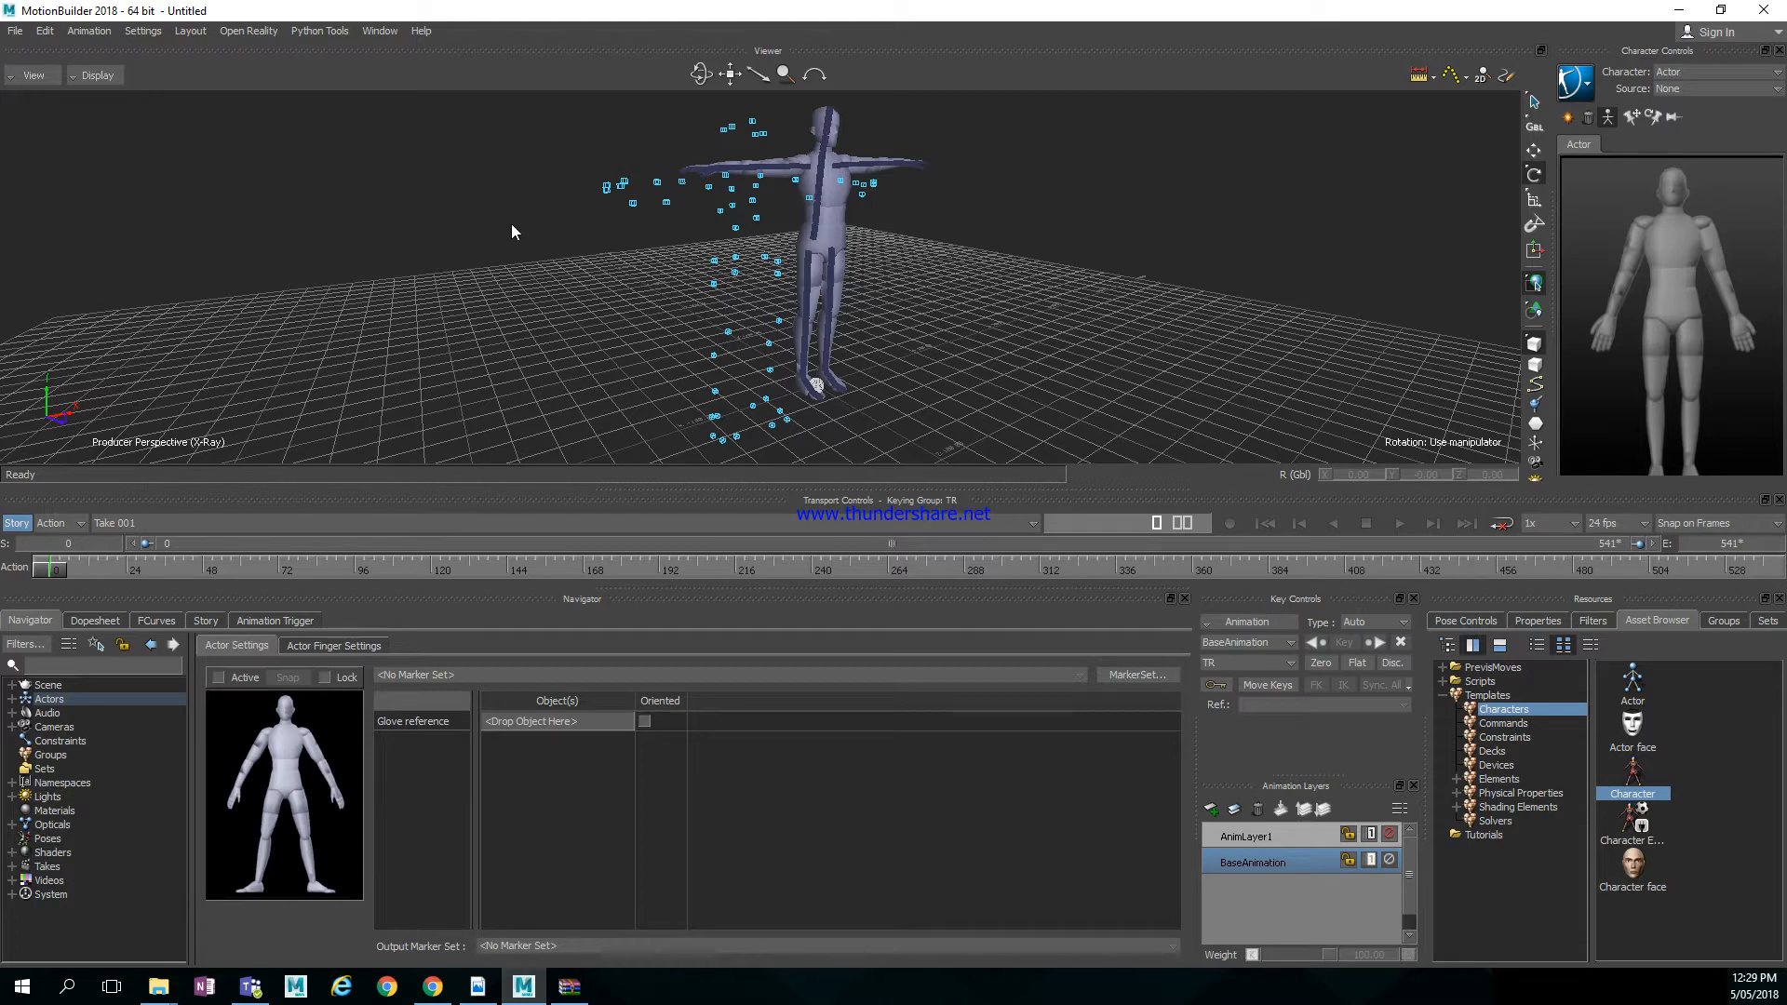
pyautogui.click(38, 84)
pyautogui.moveTo(69, 138)
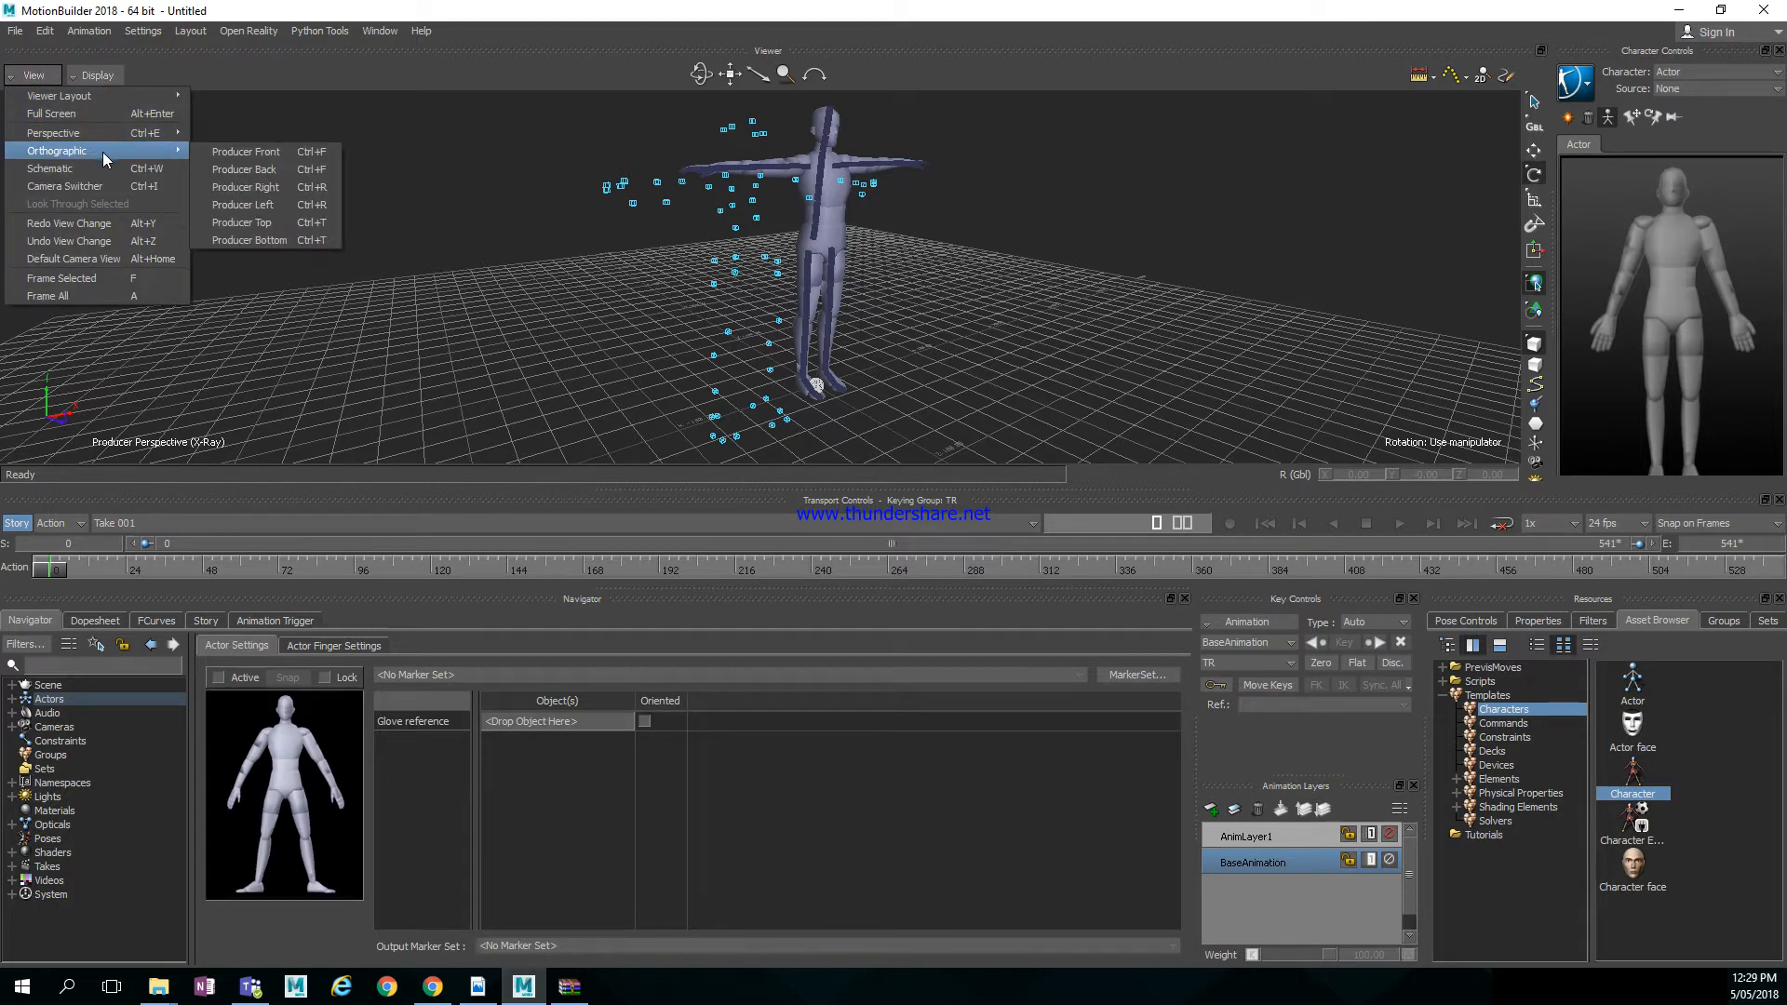
pyautogui.click(268, 154)
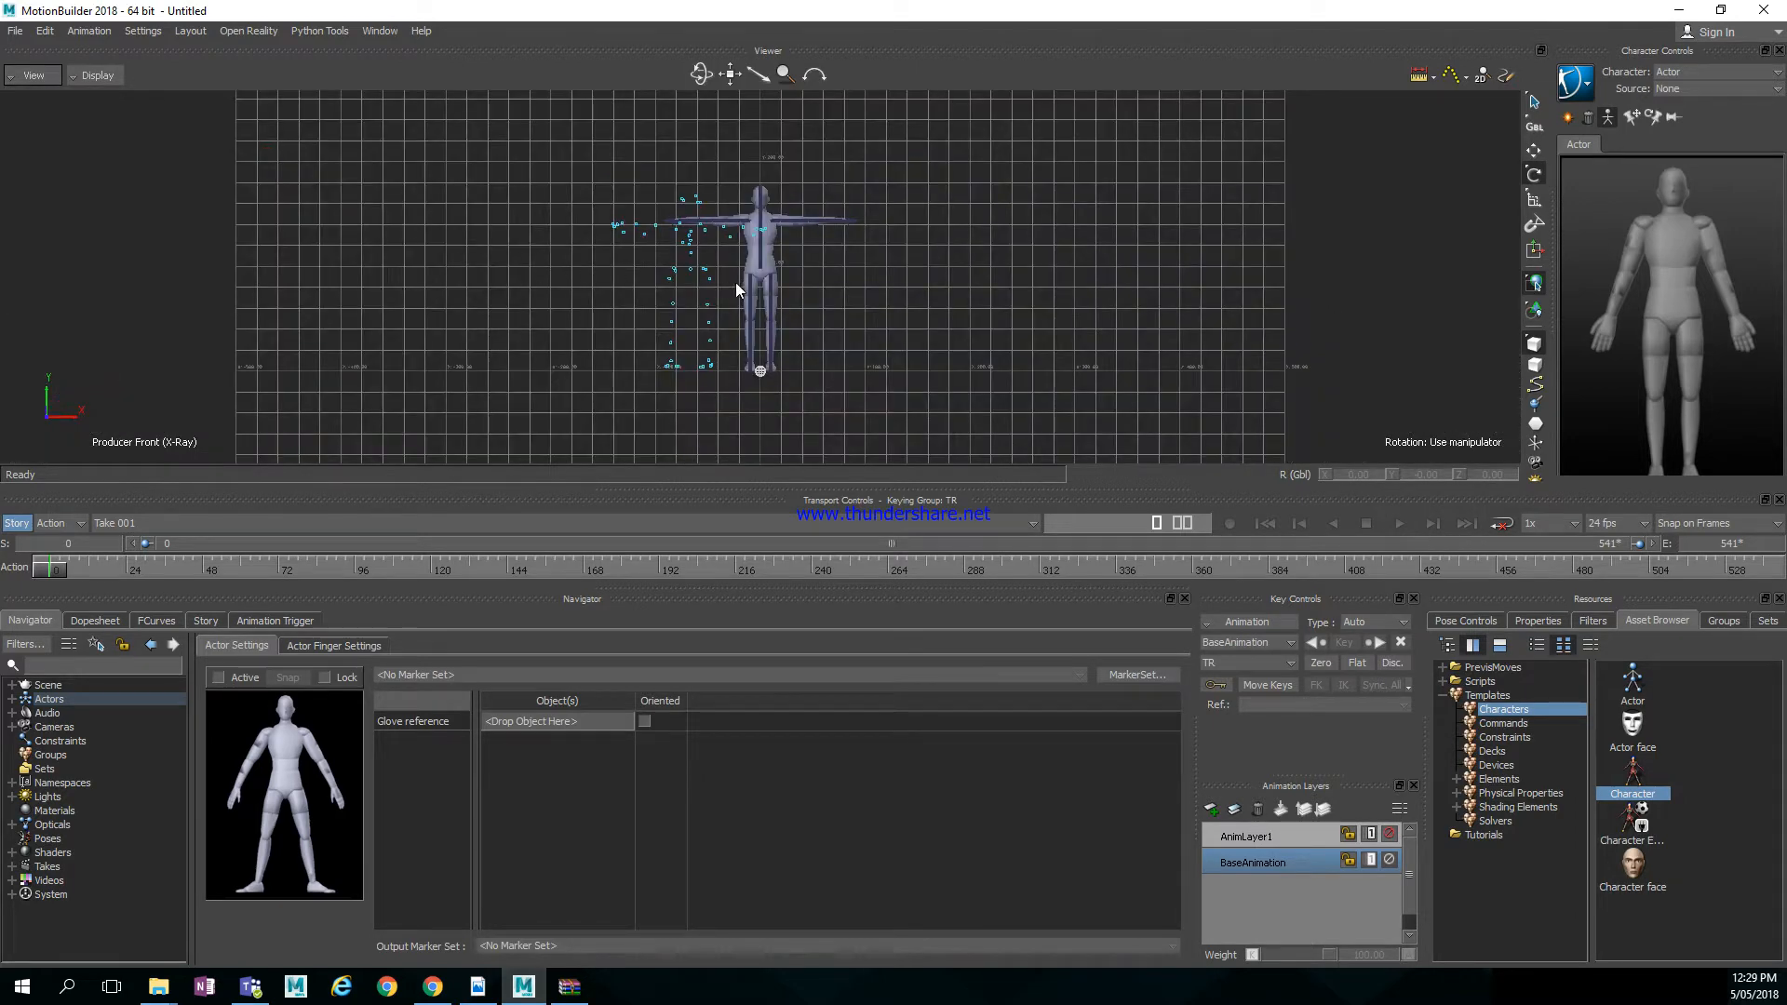
# Translate the Actor's hips along X to about -66 to line them up with the TRC root marker
pyautogui.click(765, 270)
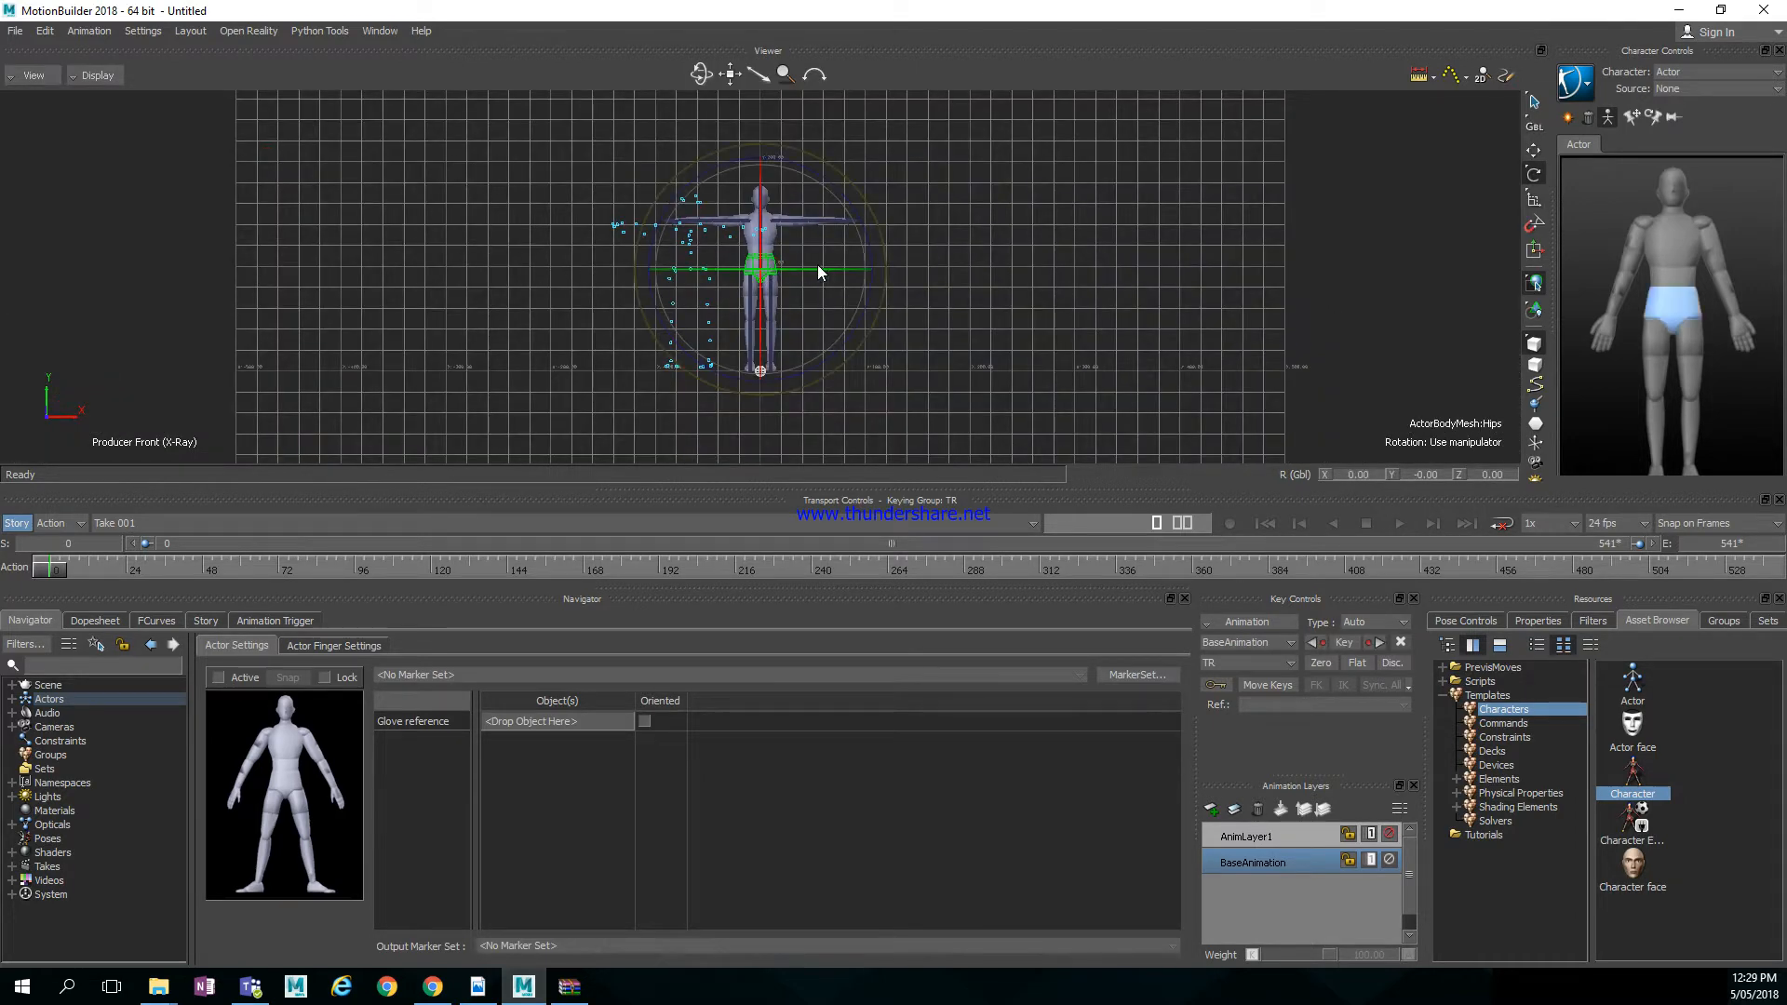
pyautogui.click(1532, 151)
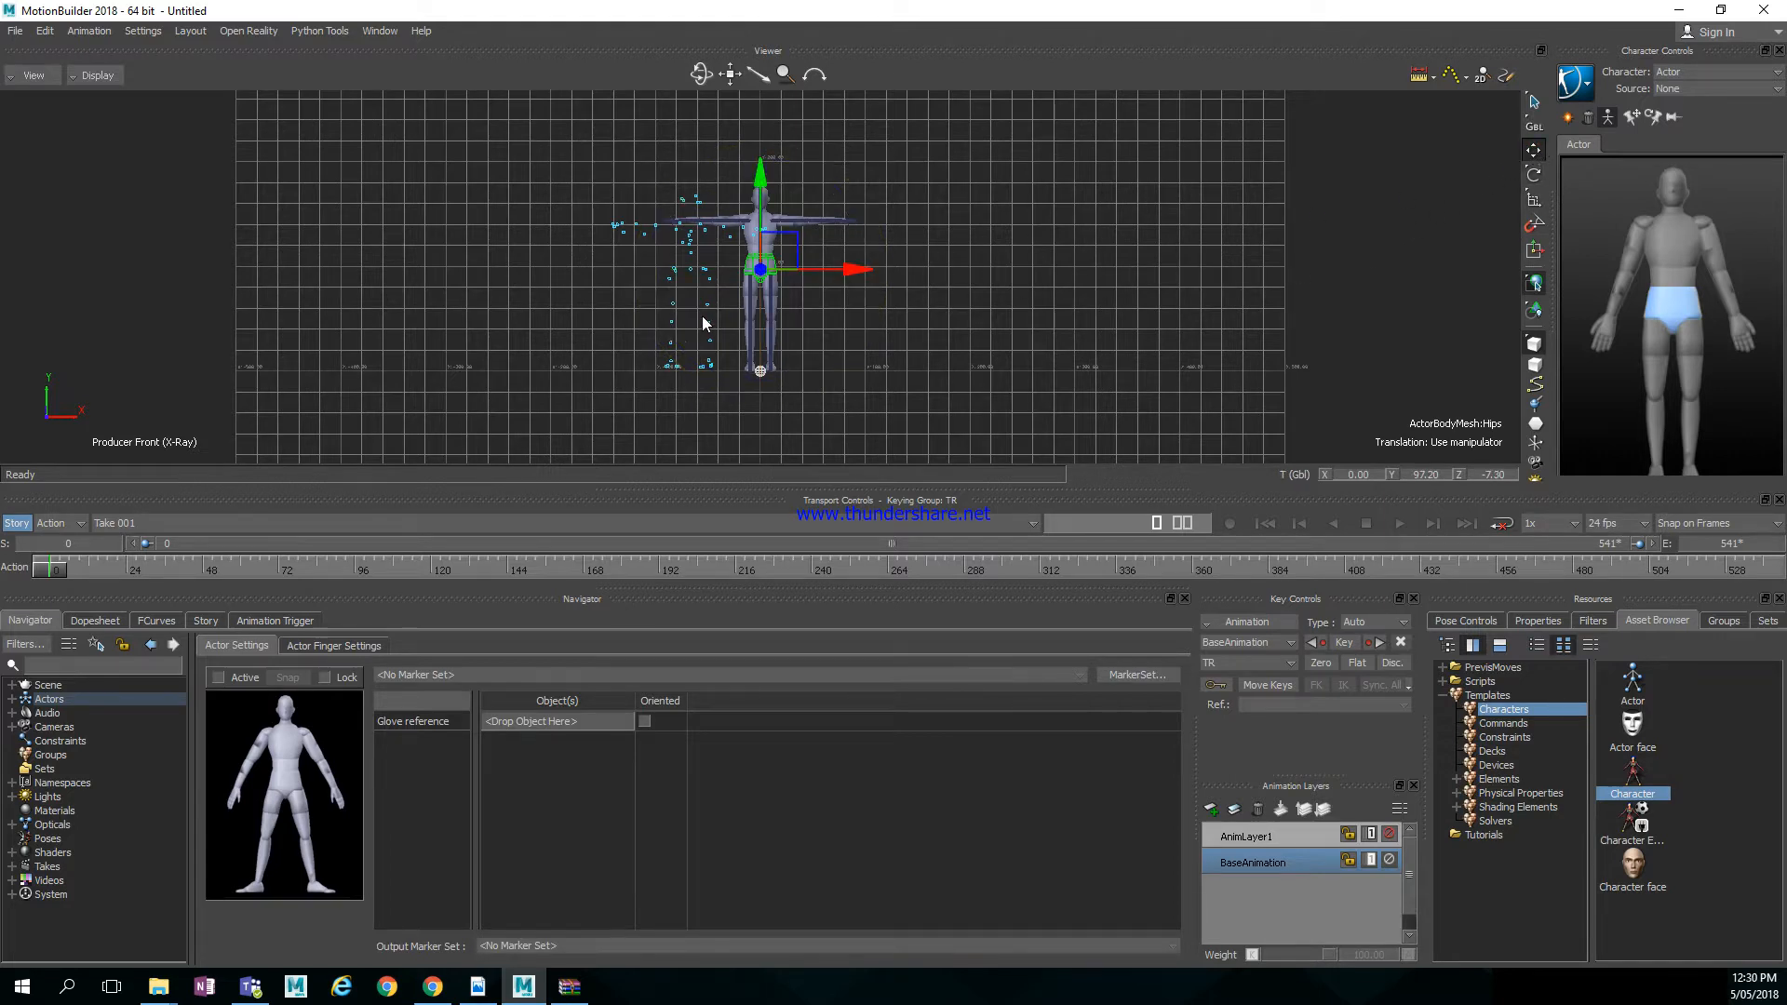
pyautogui.keyDown('ctrl'); pyautogui.moveTo(698, 307); pyautogui.dragTo(872, 309); pyautogui.keyUp('ctrl')
pyautogui.keyDown('ctrl'); pyautogui.moveTo(614, 267); pyautogui.dragTo(679, 265); pyautogui.keyUp('ctrl')
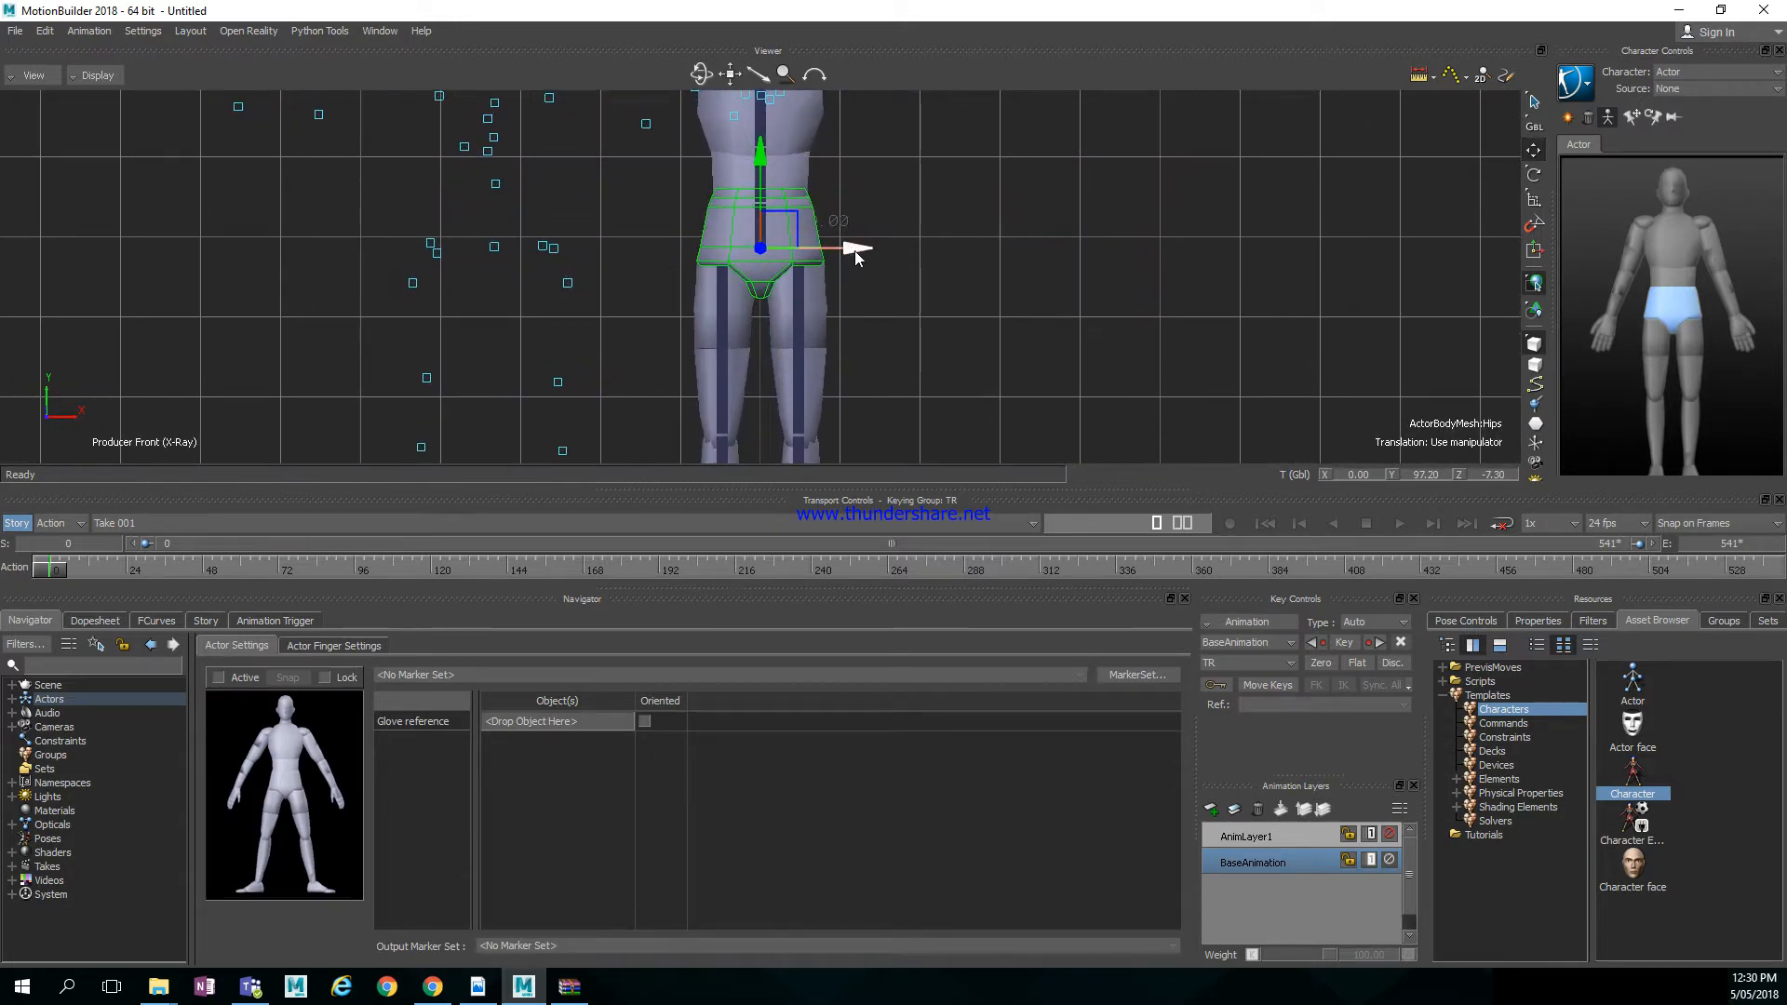
pyautogui.moveTo(849, 250)
pyautogui.mouseDown()
pyautogui.moveTo(649, 264)
pyautogui.moveTo(842, 258)
pyautogui.mouseUp()
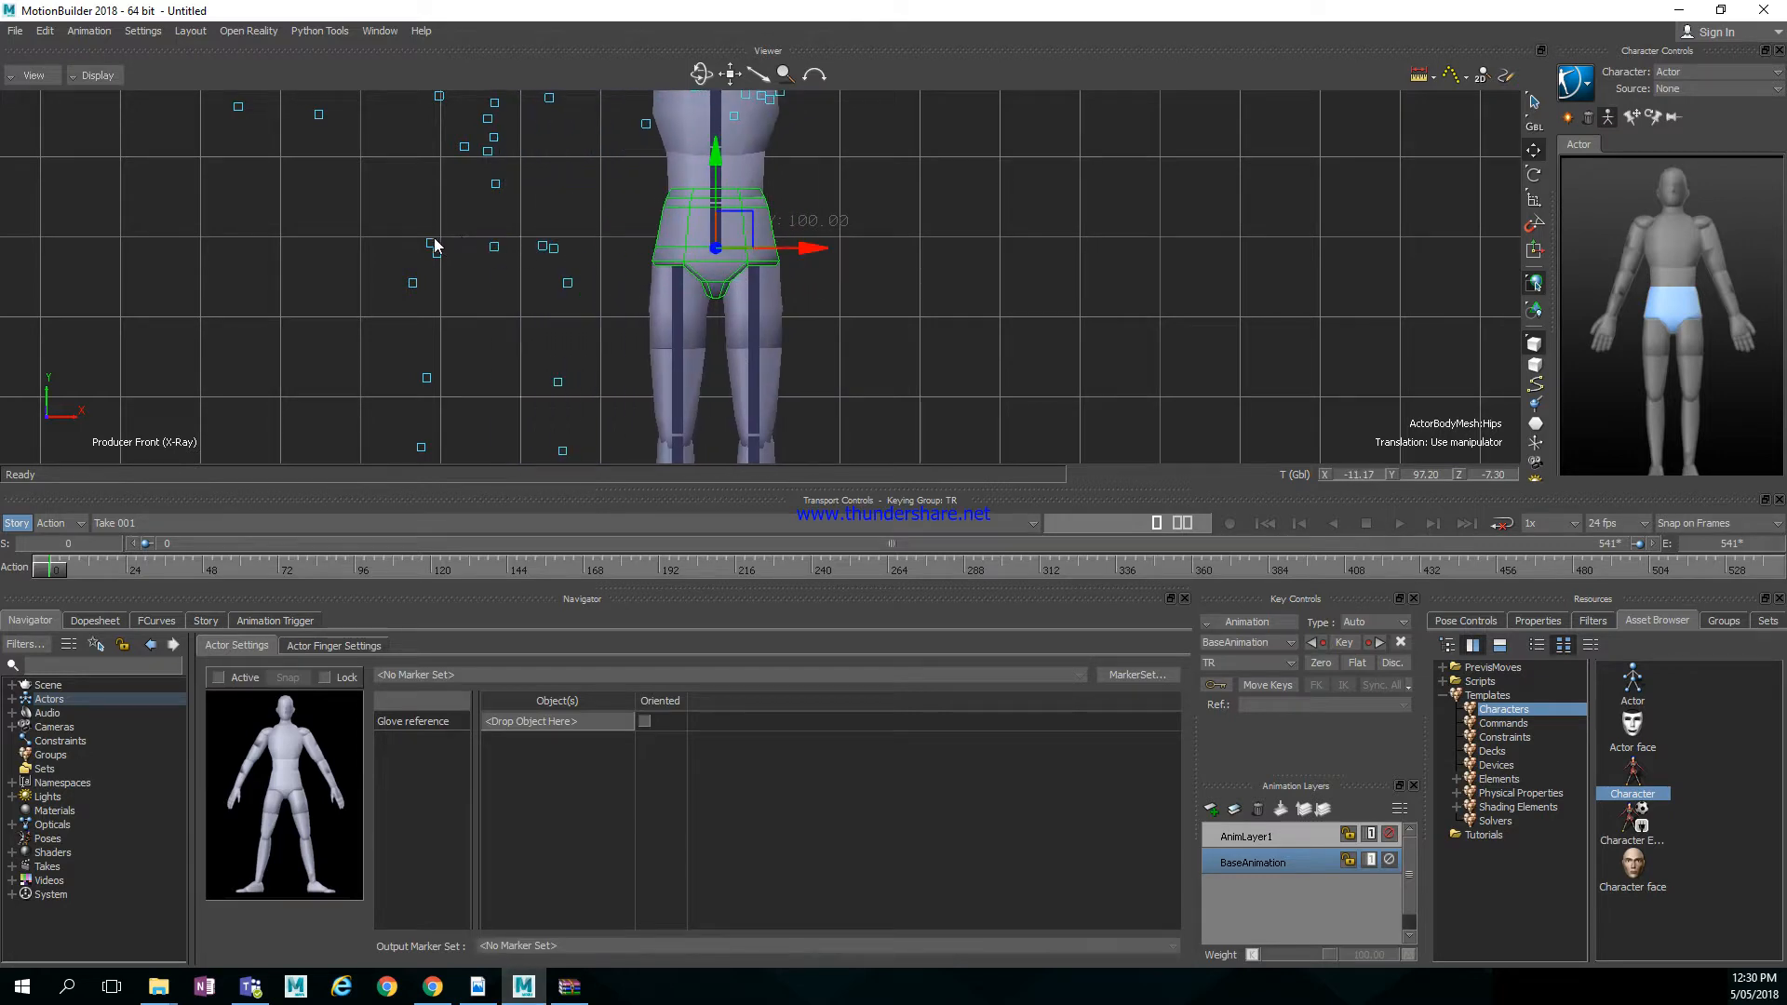
pyautogui.click(495, 247)
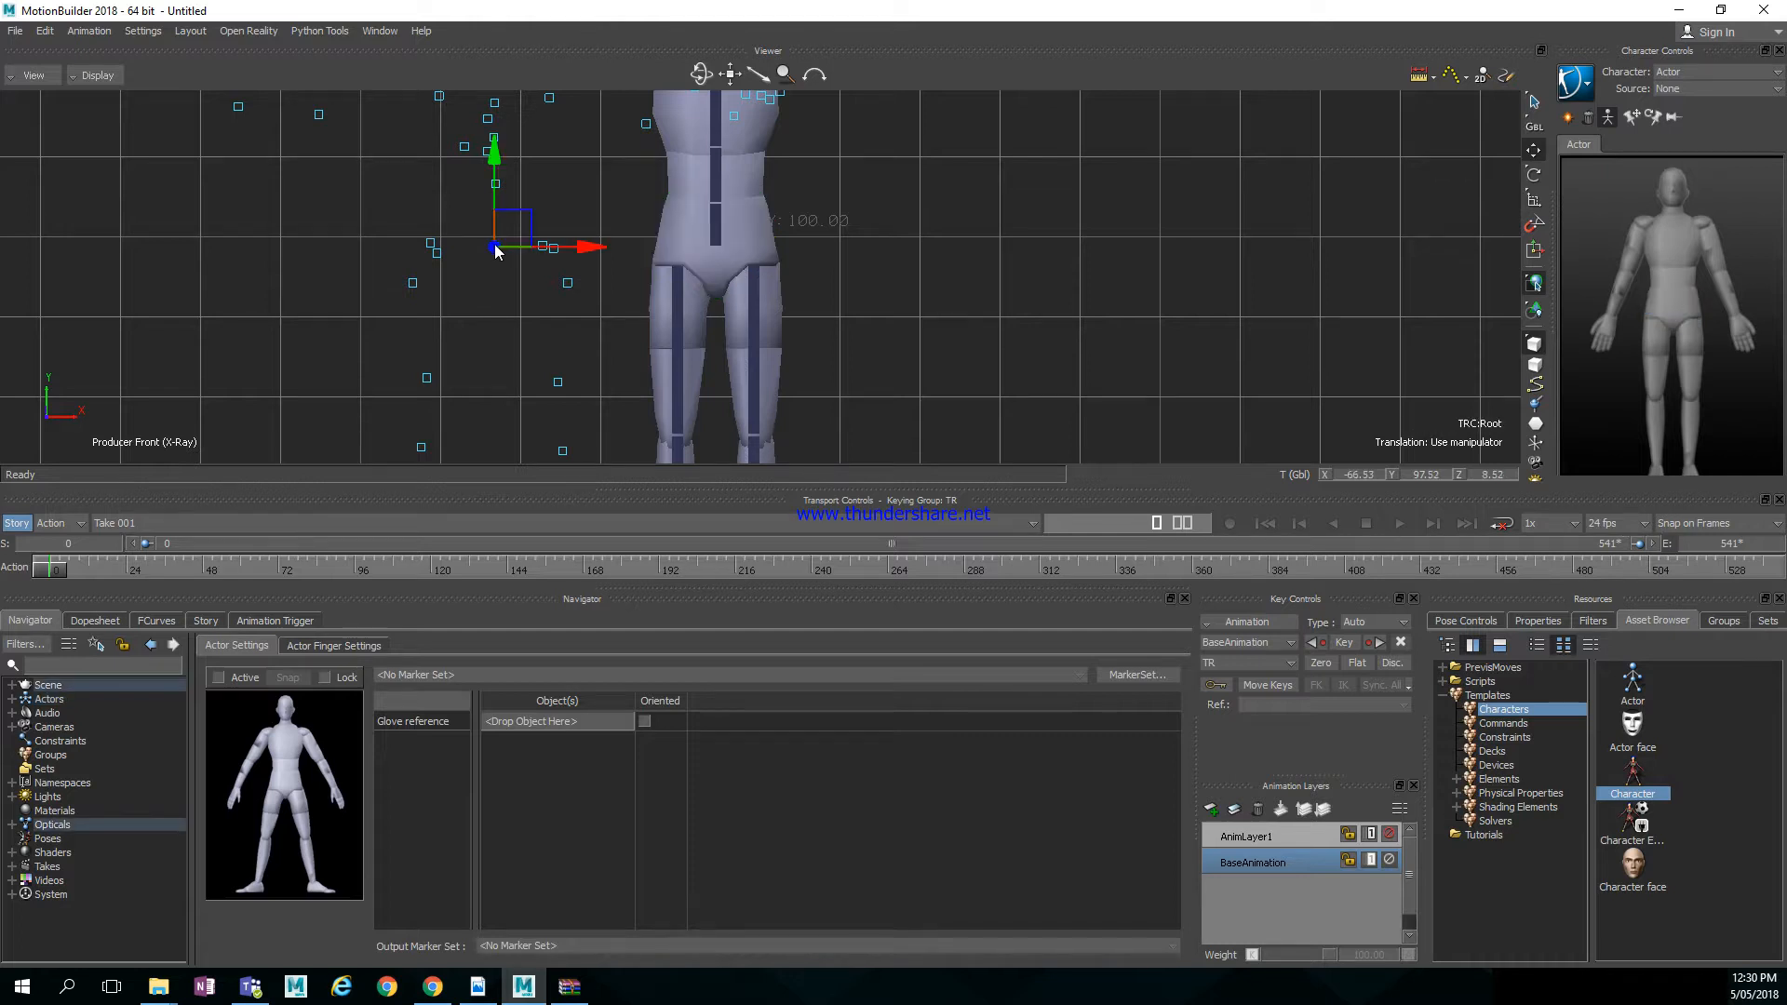
pyautogui.click(496, 277)
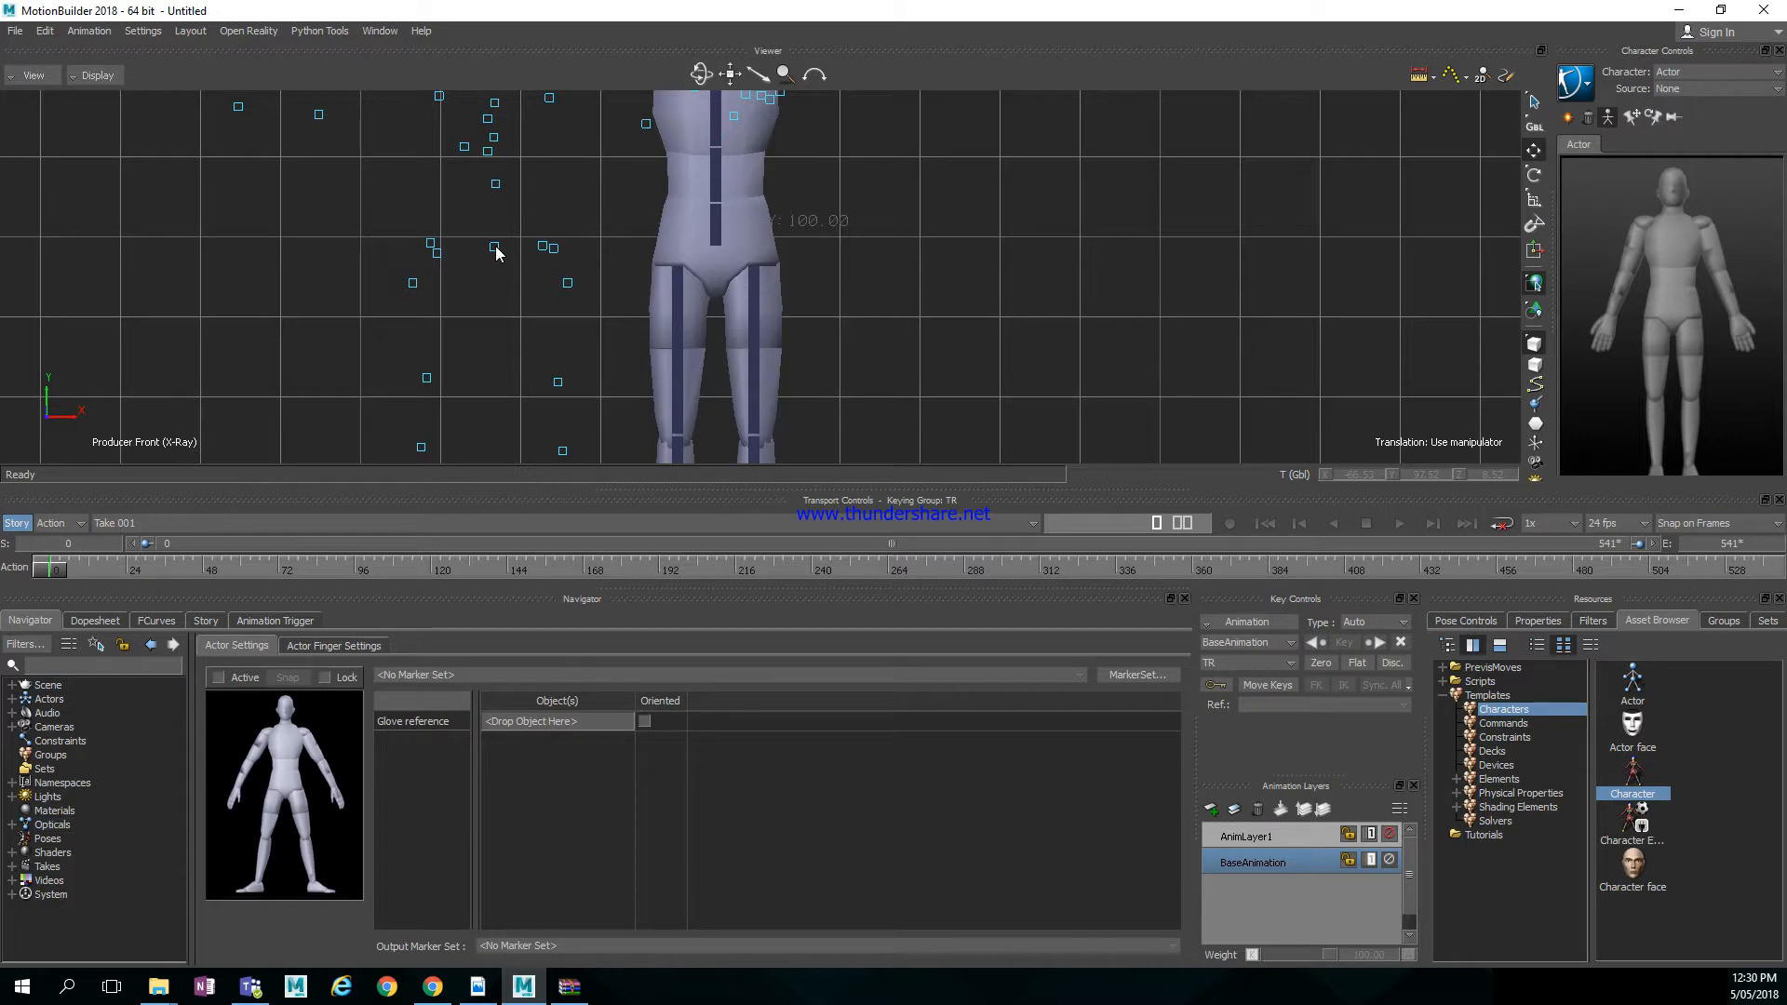
pyautogui.click(495, 248)
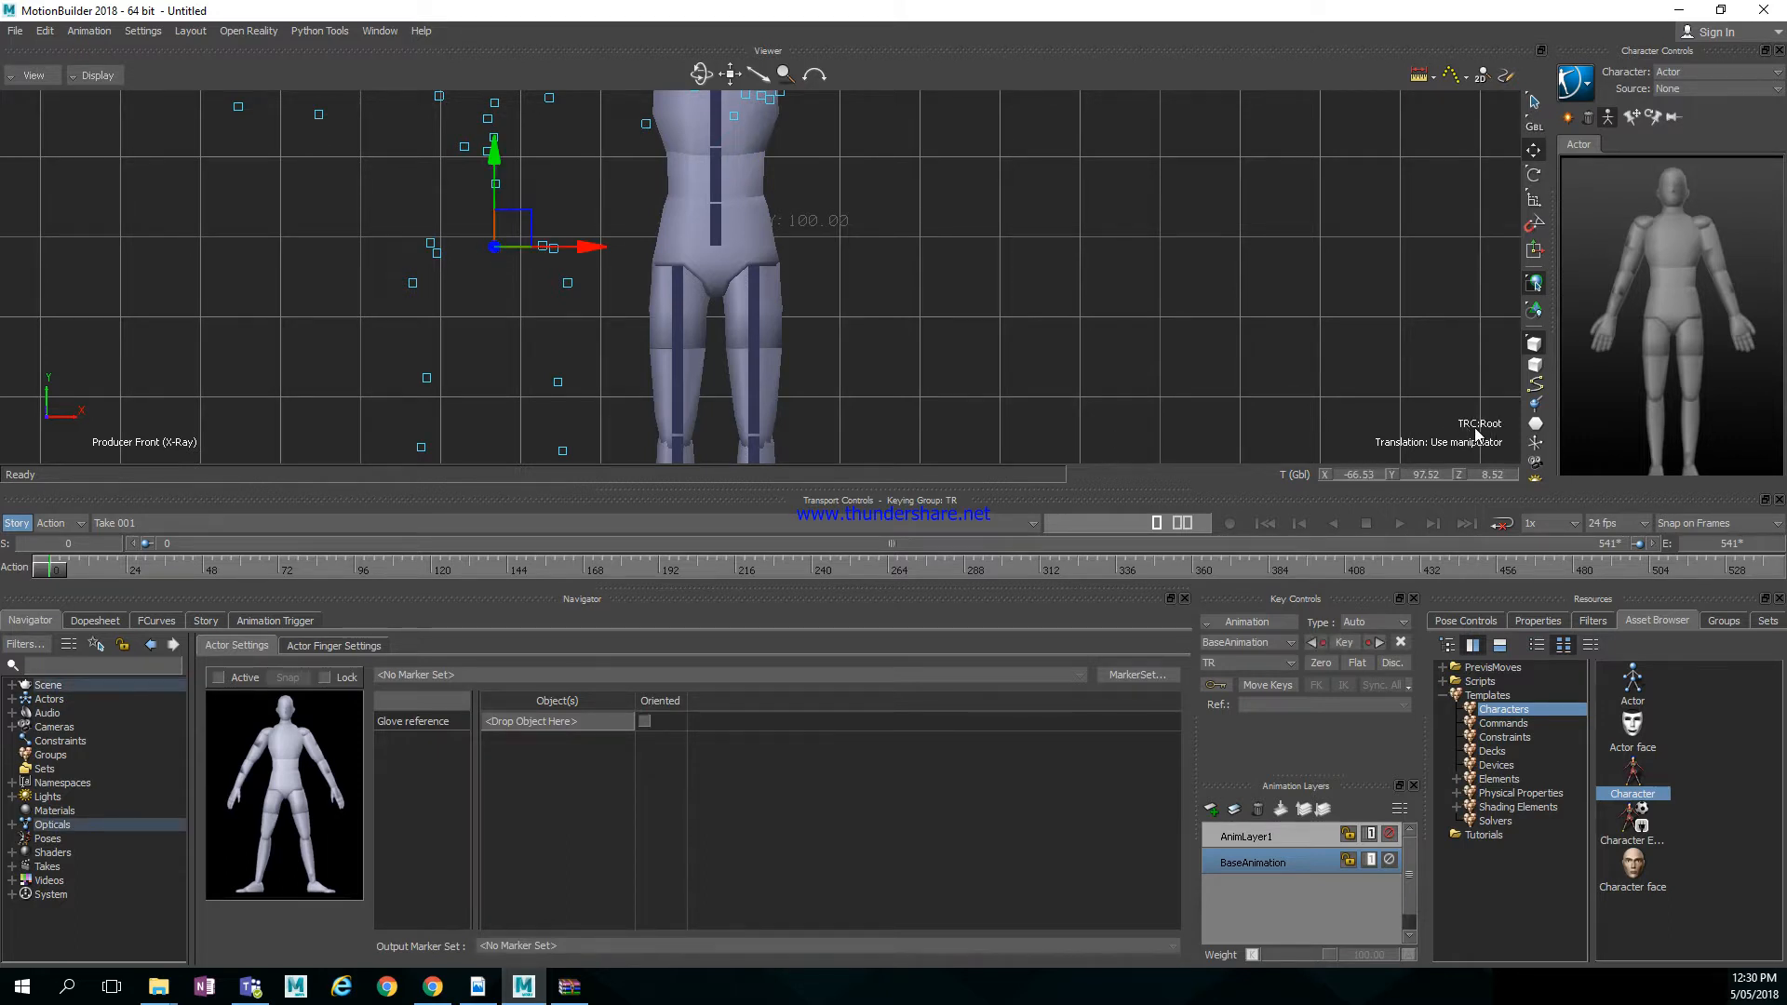
pyautogui.click(746, 236)
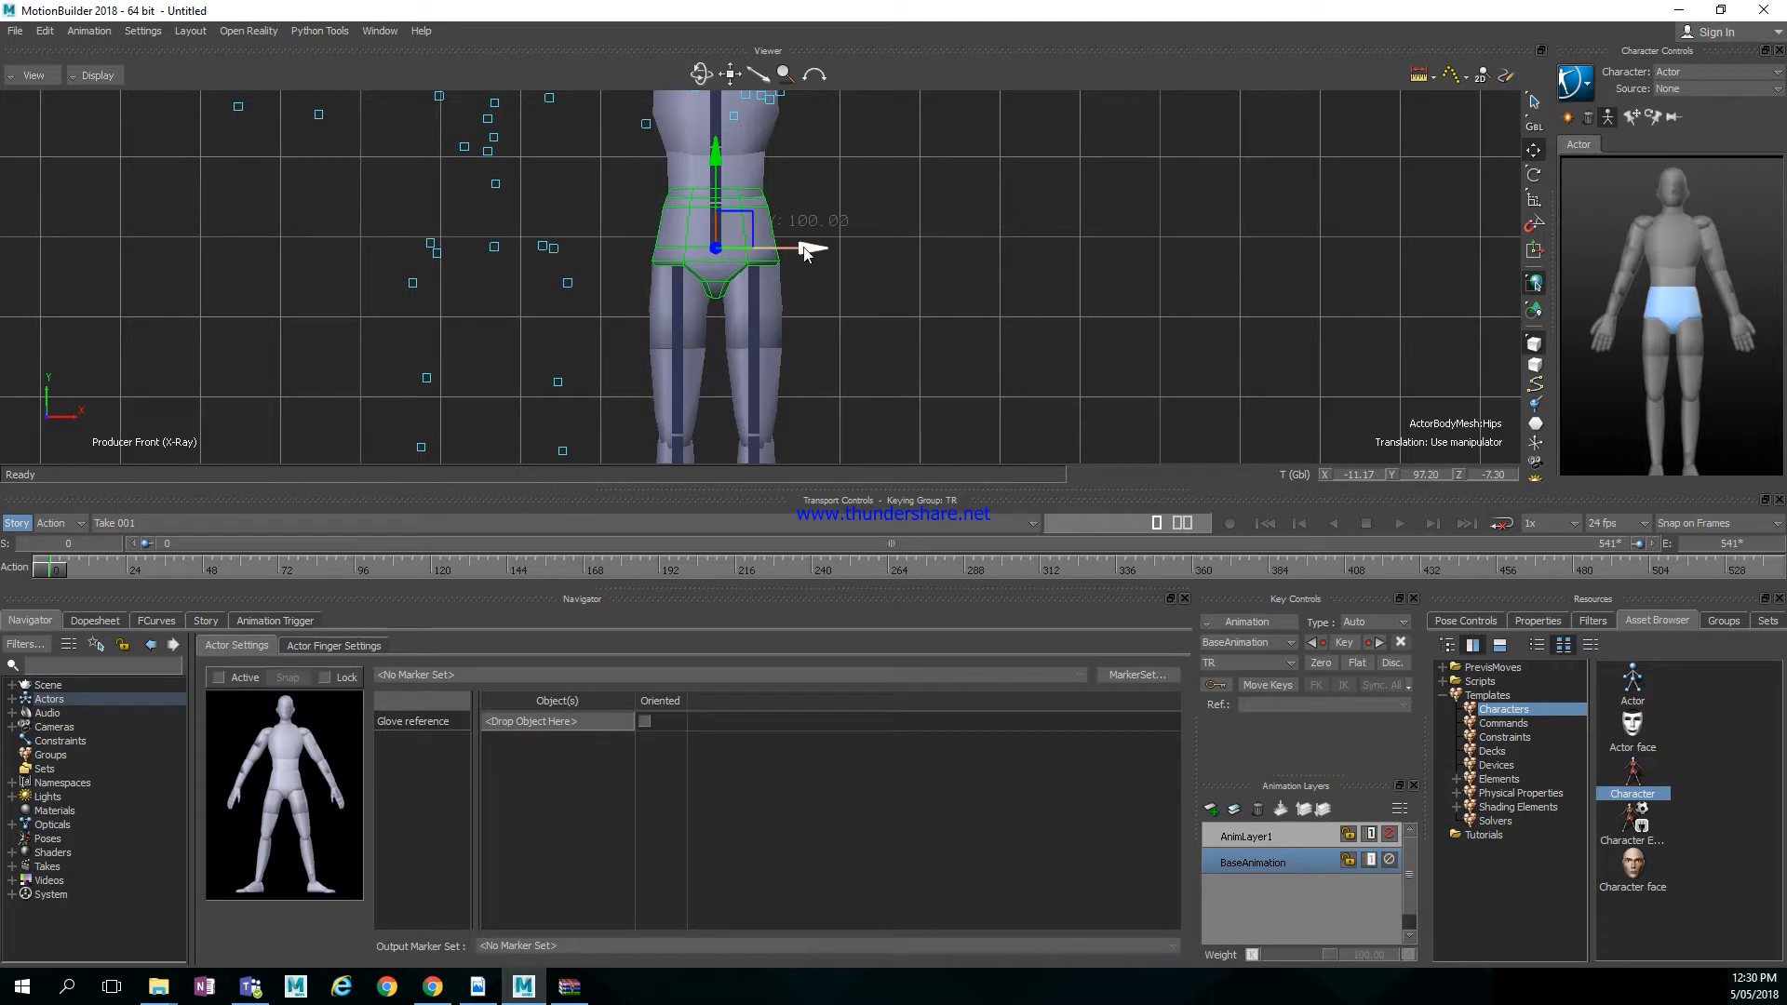
pyautogui.moveTo(806, 257); pyautogui.dragTo(586, 248)
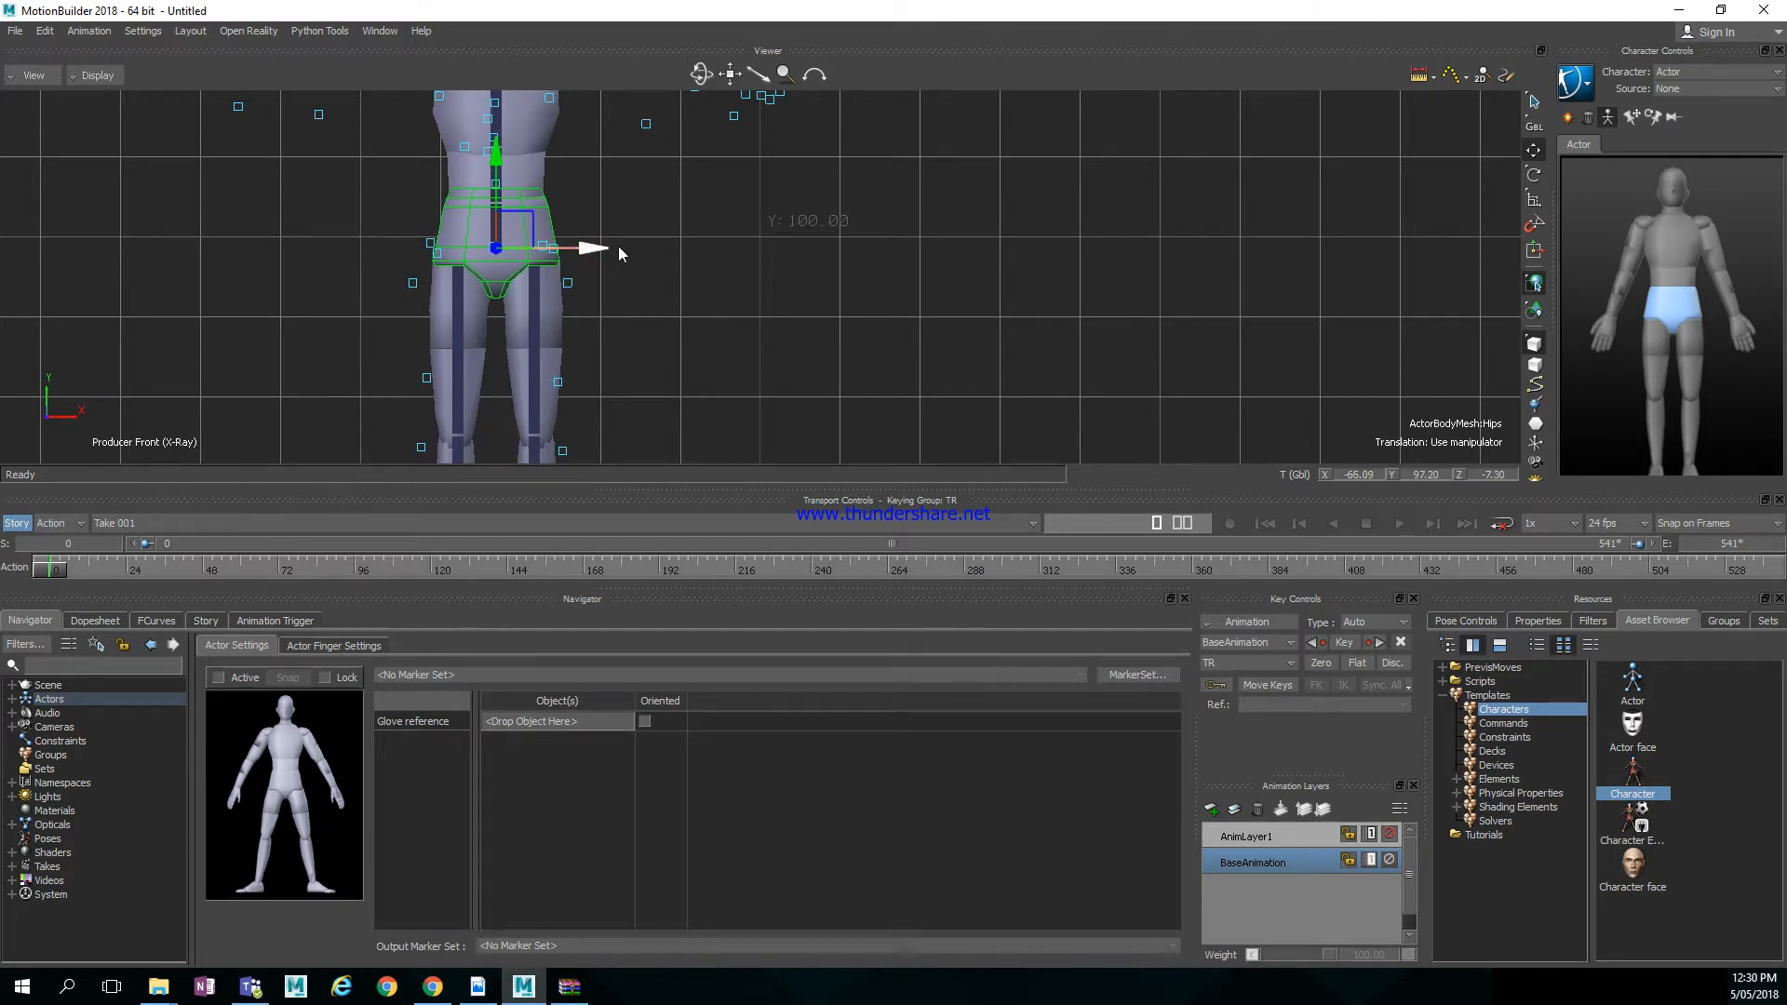
# Compare the Actor's head, arms, torso and legs with the surrounding optical markers in the front view
pyautogui.keyDown('shift'); pyautogui.moveTo(657, 221); pyautogui.dragTo(909, 387); pyautogui.keyUp('shift')
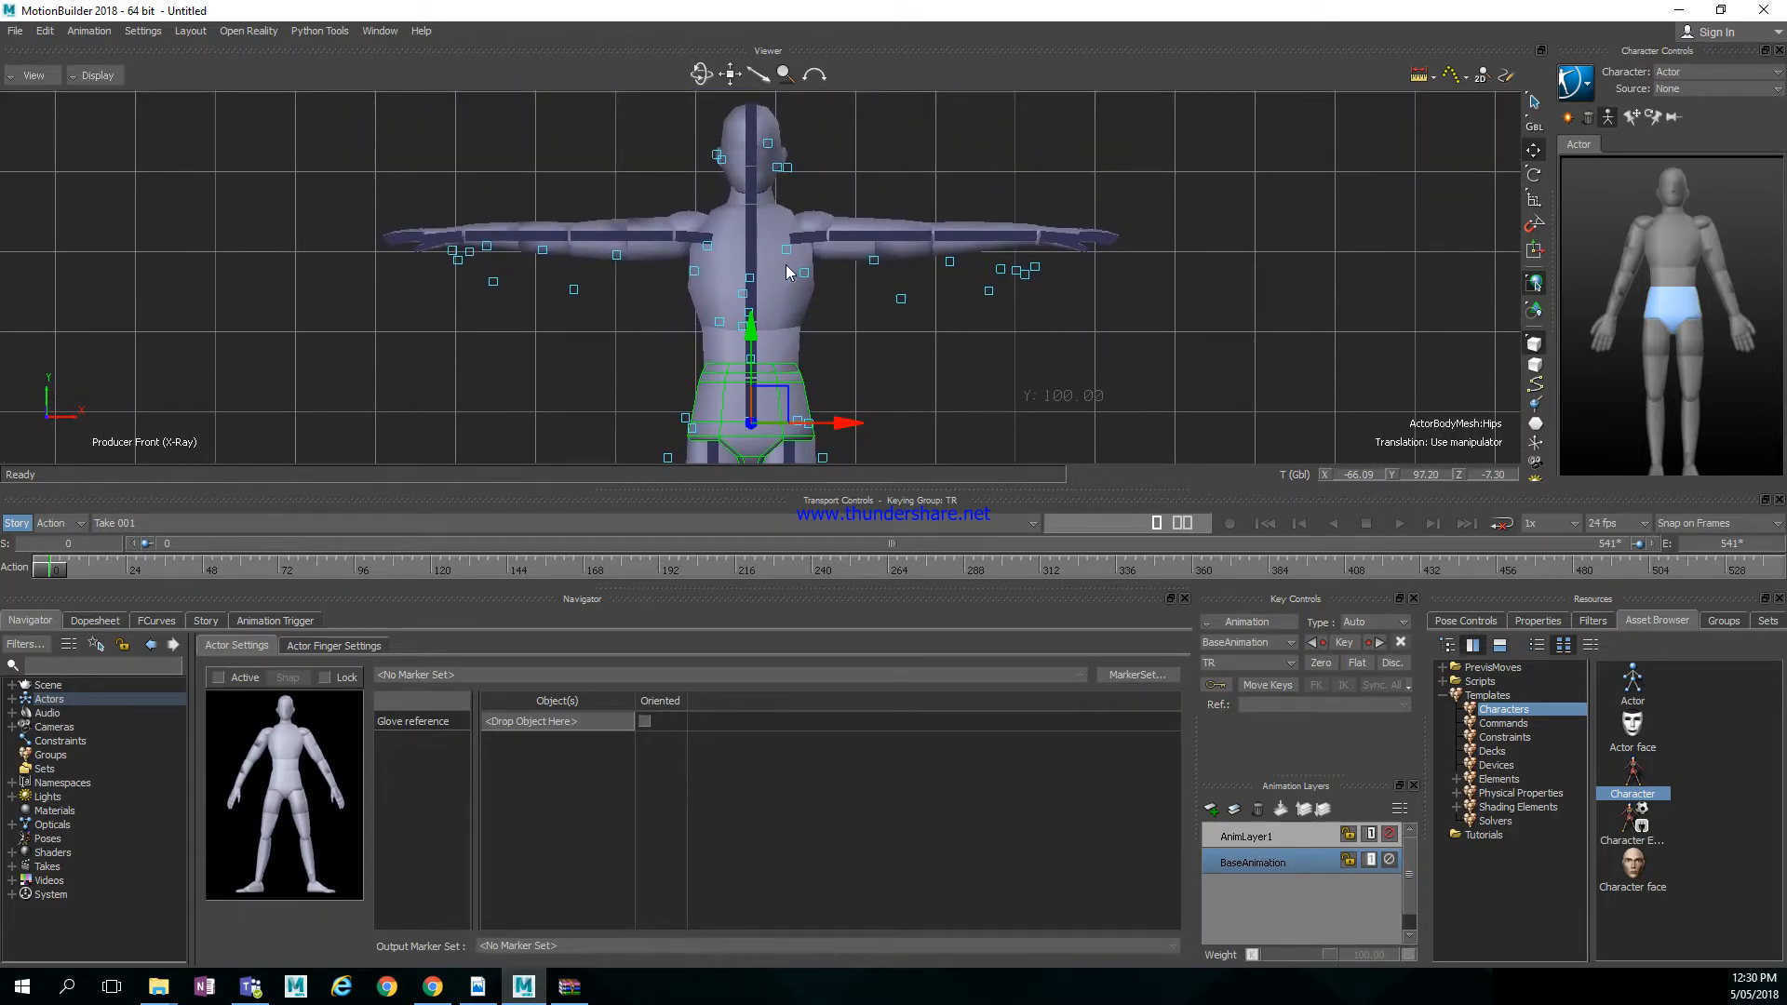
pyautogui.keyDown('shift'); pyautogui.moveTo(895, 360); pyautogui.dragTo(838, 118); pyautogui.keyUp('shift')
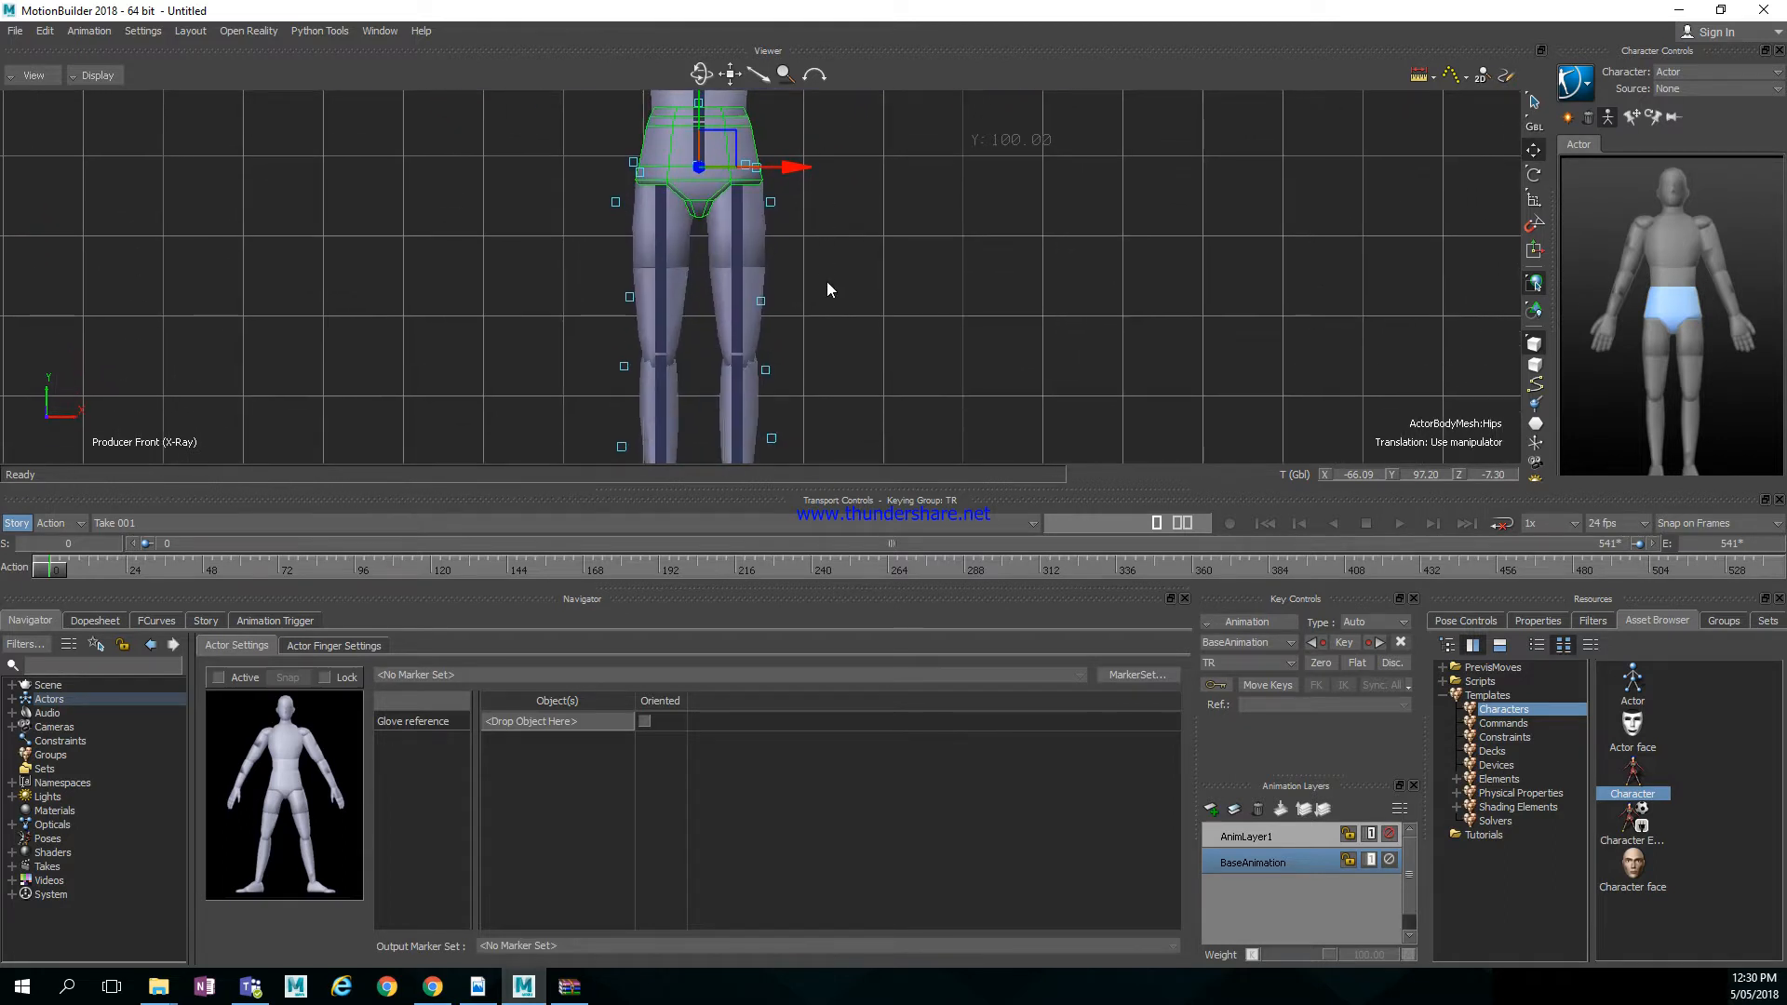
pyautogui.keyDown('shift'); pyautogui.moveTo(841, 236); pyautogui.dragTo(925, 391); pyautogui.keyUp('shift')
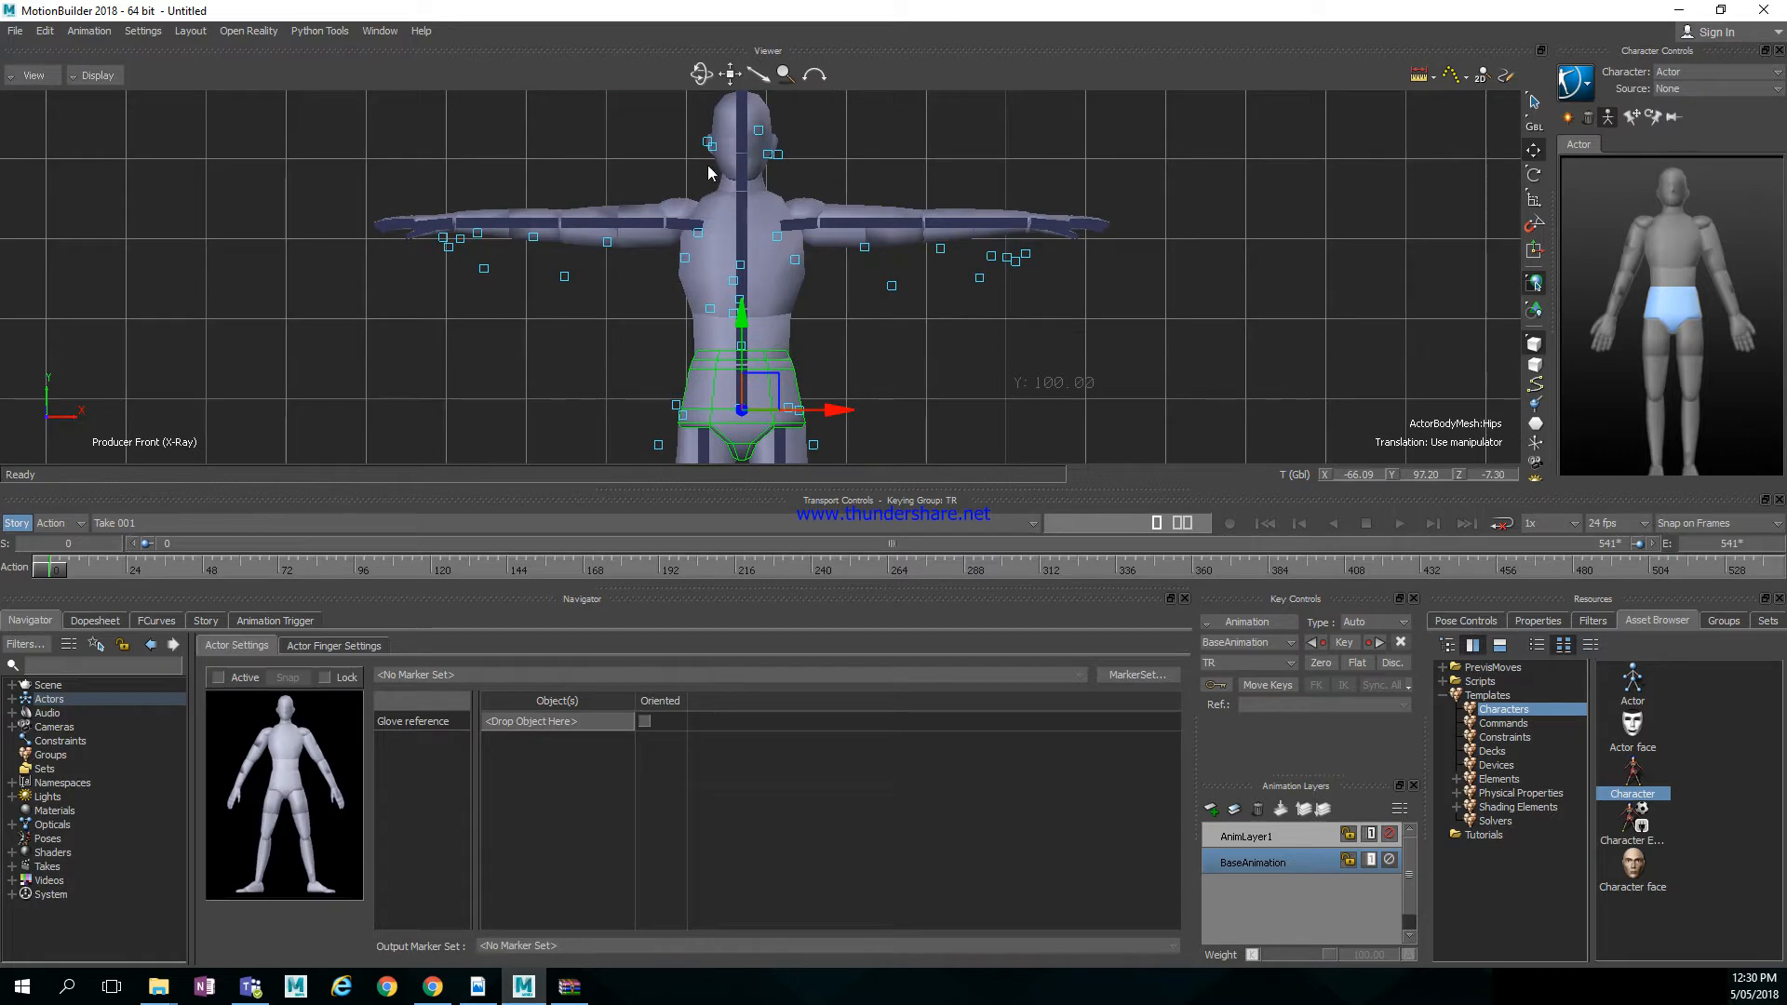
pyautogui.keyDown('shift'); pyautogui.moveTo(809, 155); pyautogui.dragTo(806, 205); pyautogui.keyUp('shift')
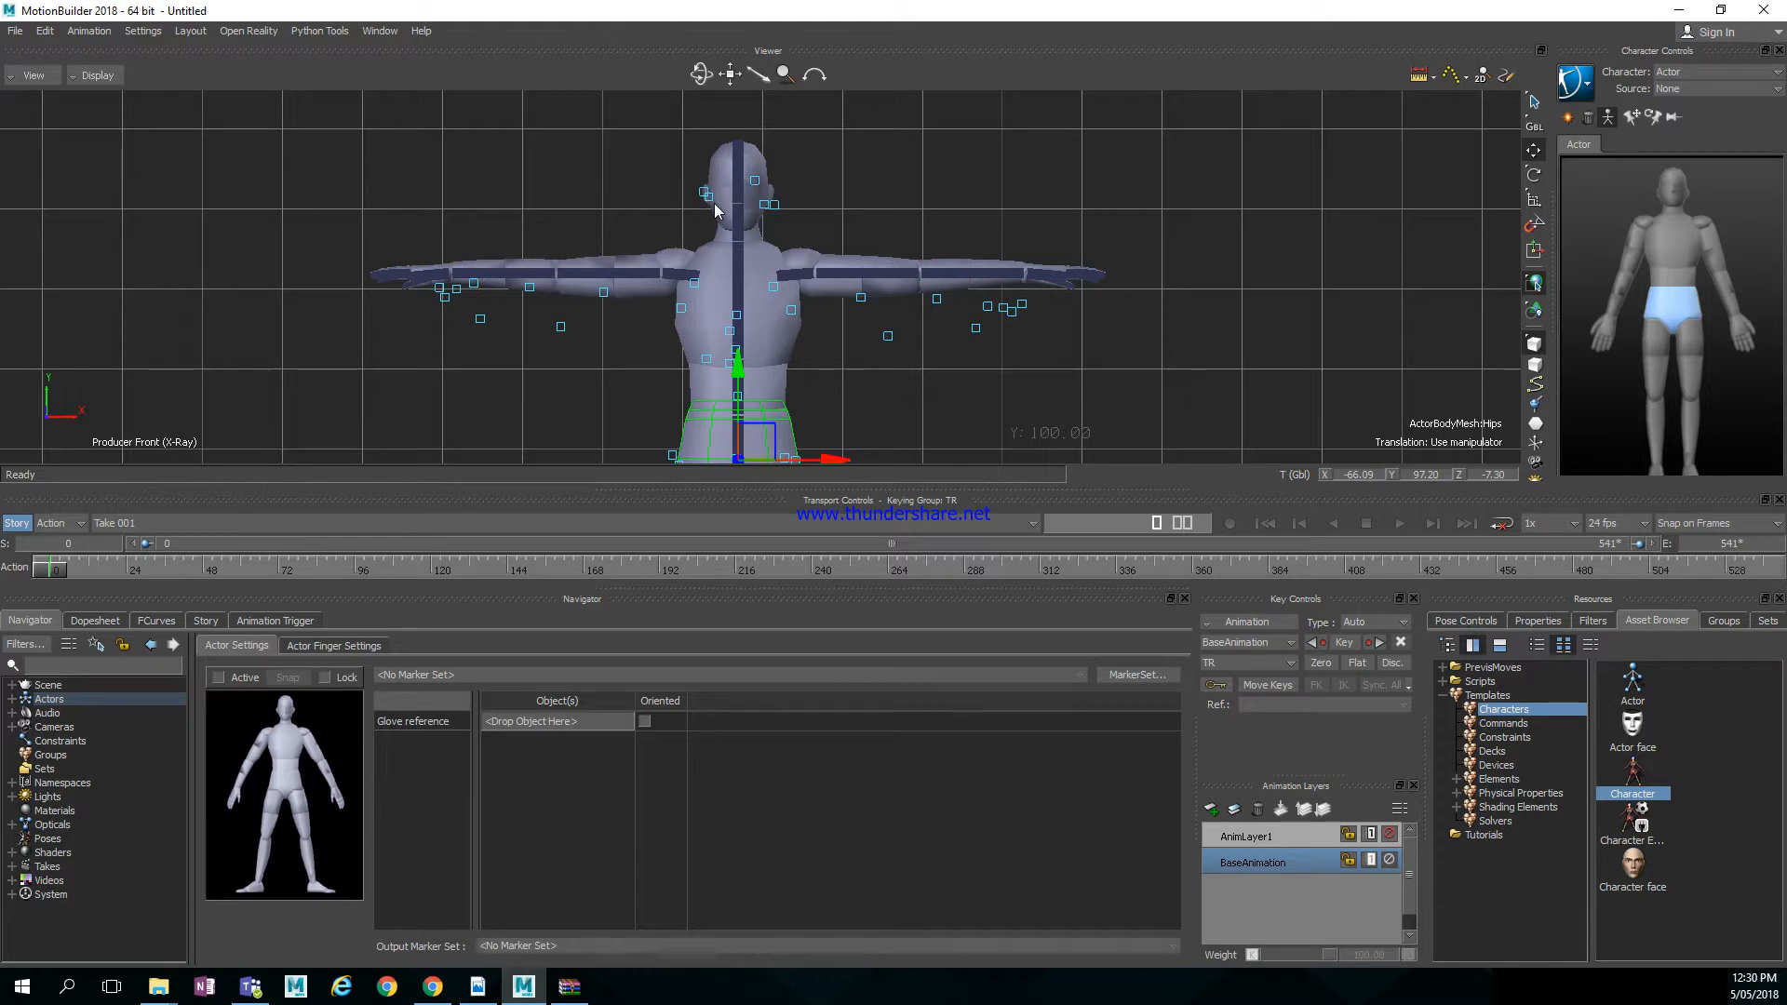
pyautogui.keyDown('shift'); pyautogui.moveTo(830, 356); pyautogui.dragTo(853, 296); pyautogui.keyUp('shift')
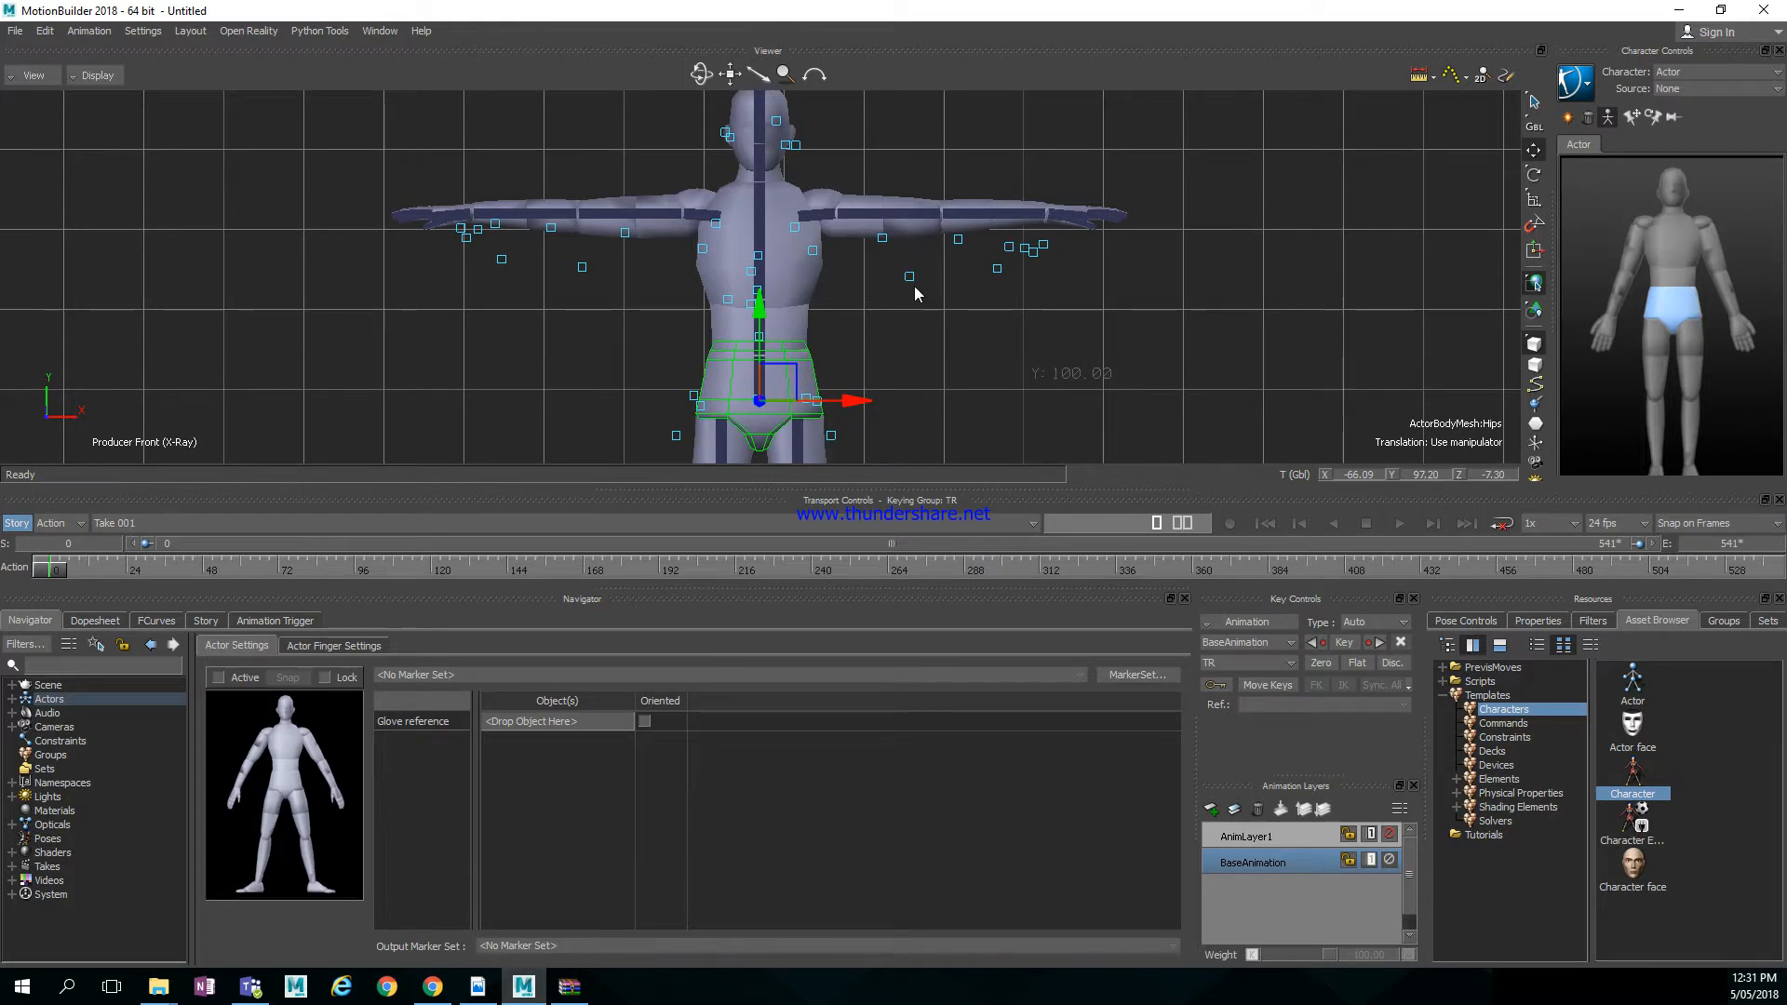
pyautogui.keyDown('shift'); pyautogui.moveTo(915, 294); pyautogui.dragTo(917, 307); pyautogui.keyUp('shift')
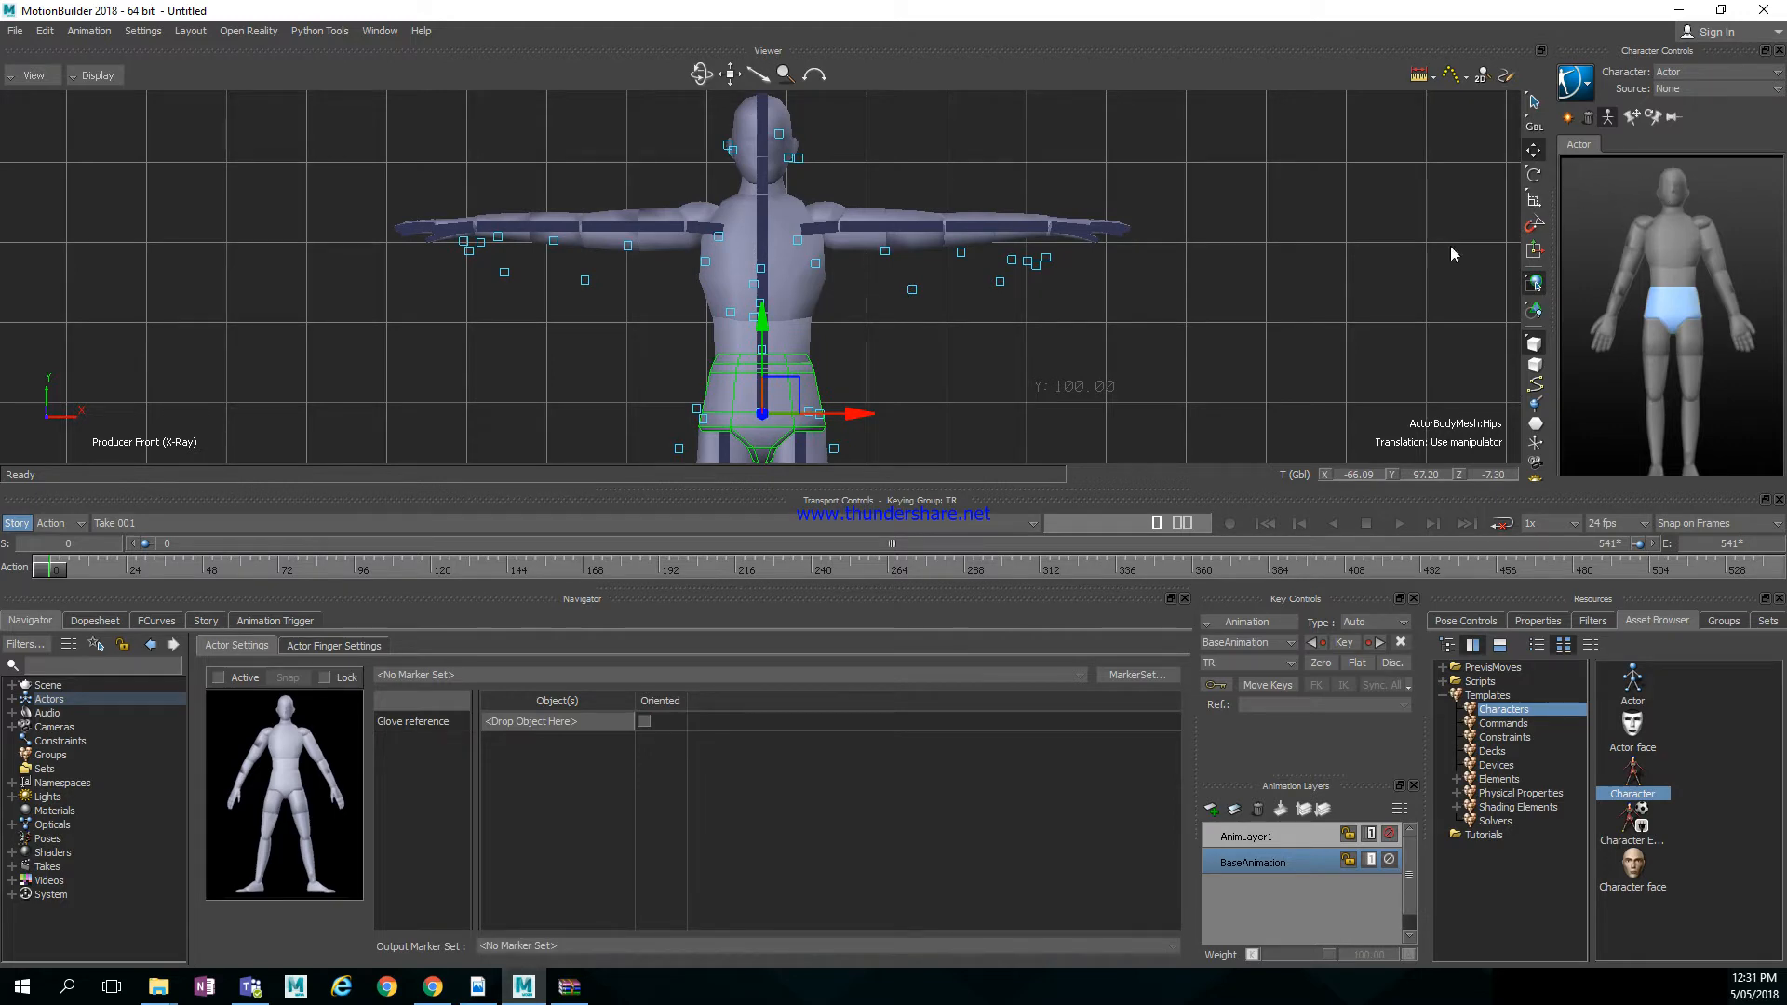
# Select the Actor's head, torso, arms, hands and hips without the legs, scale them uniformly to about 0.87 and clear the selection
pyautogui.moveTo(335, 110); pyautogui.dragTo(1200, 389)
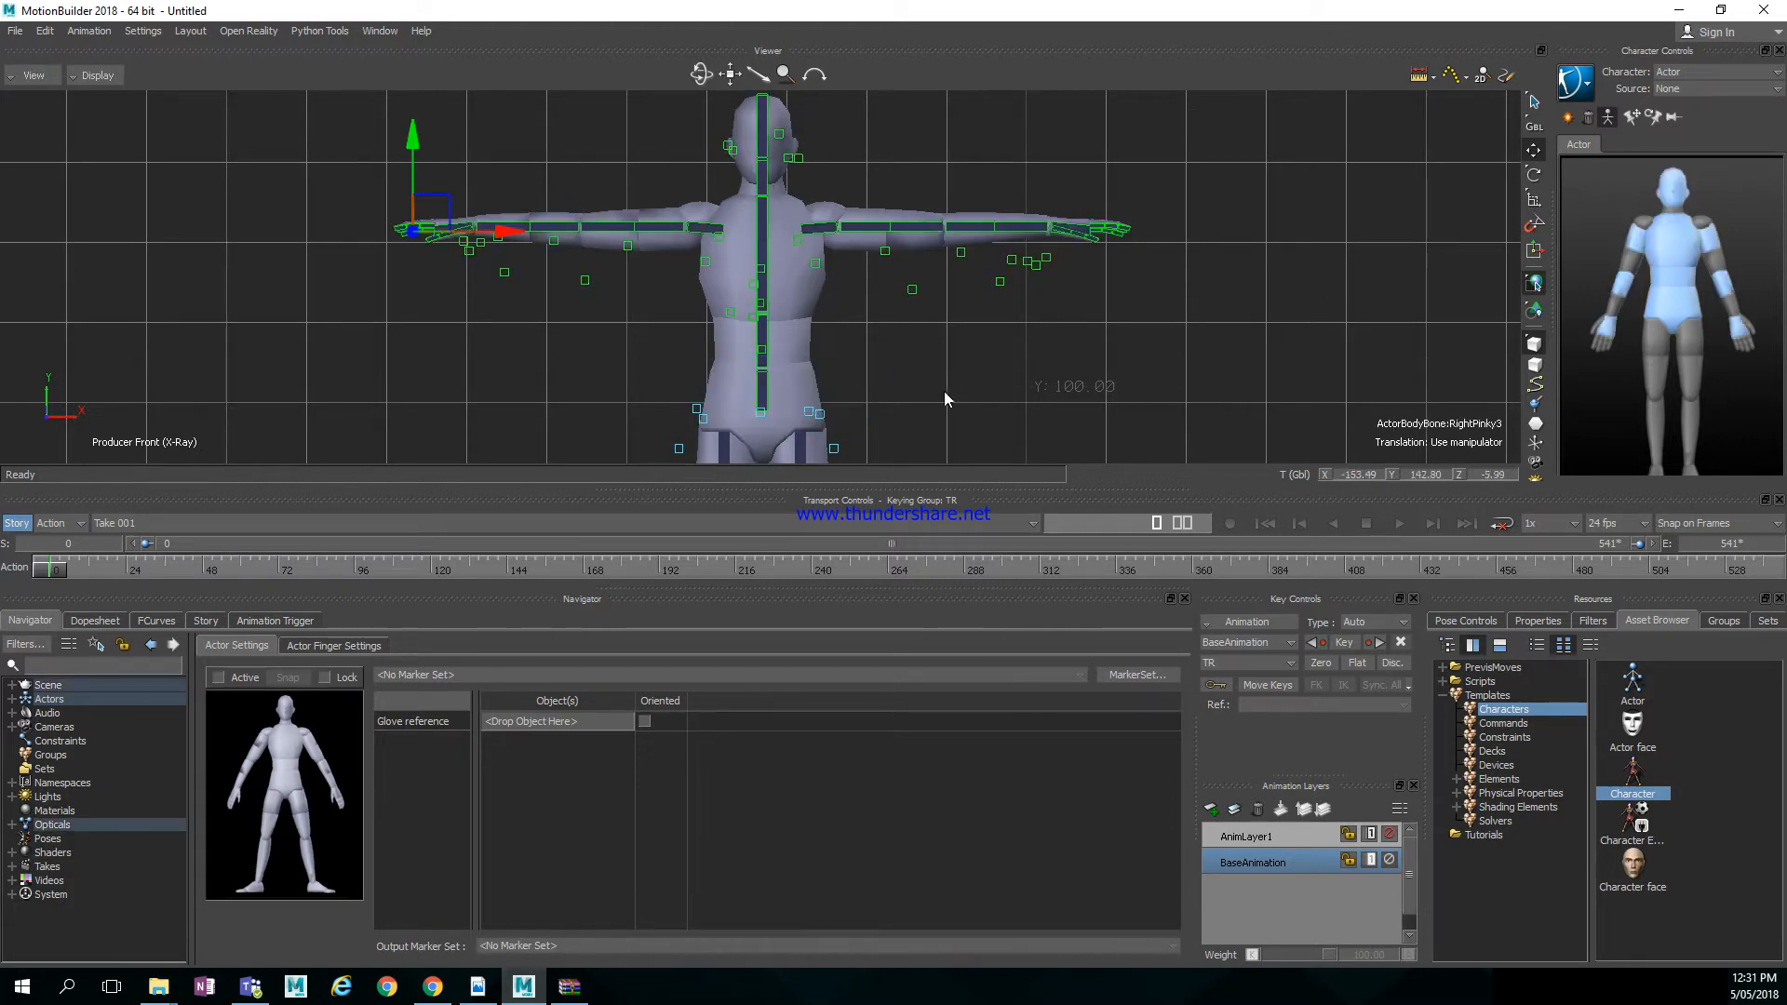
pyautogui.click(964, 389)
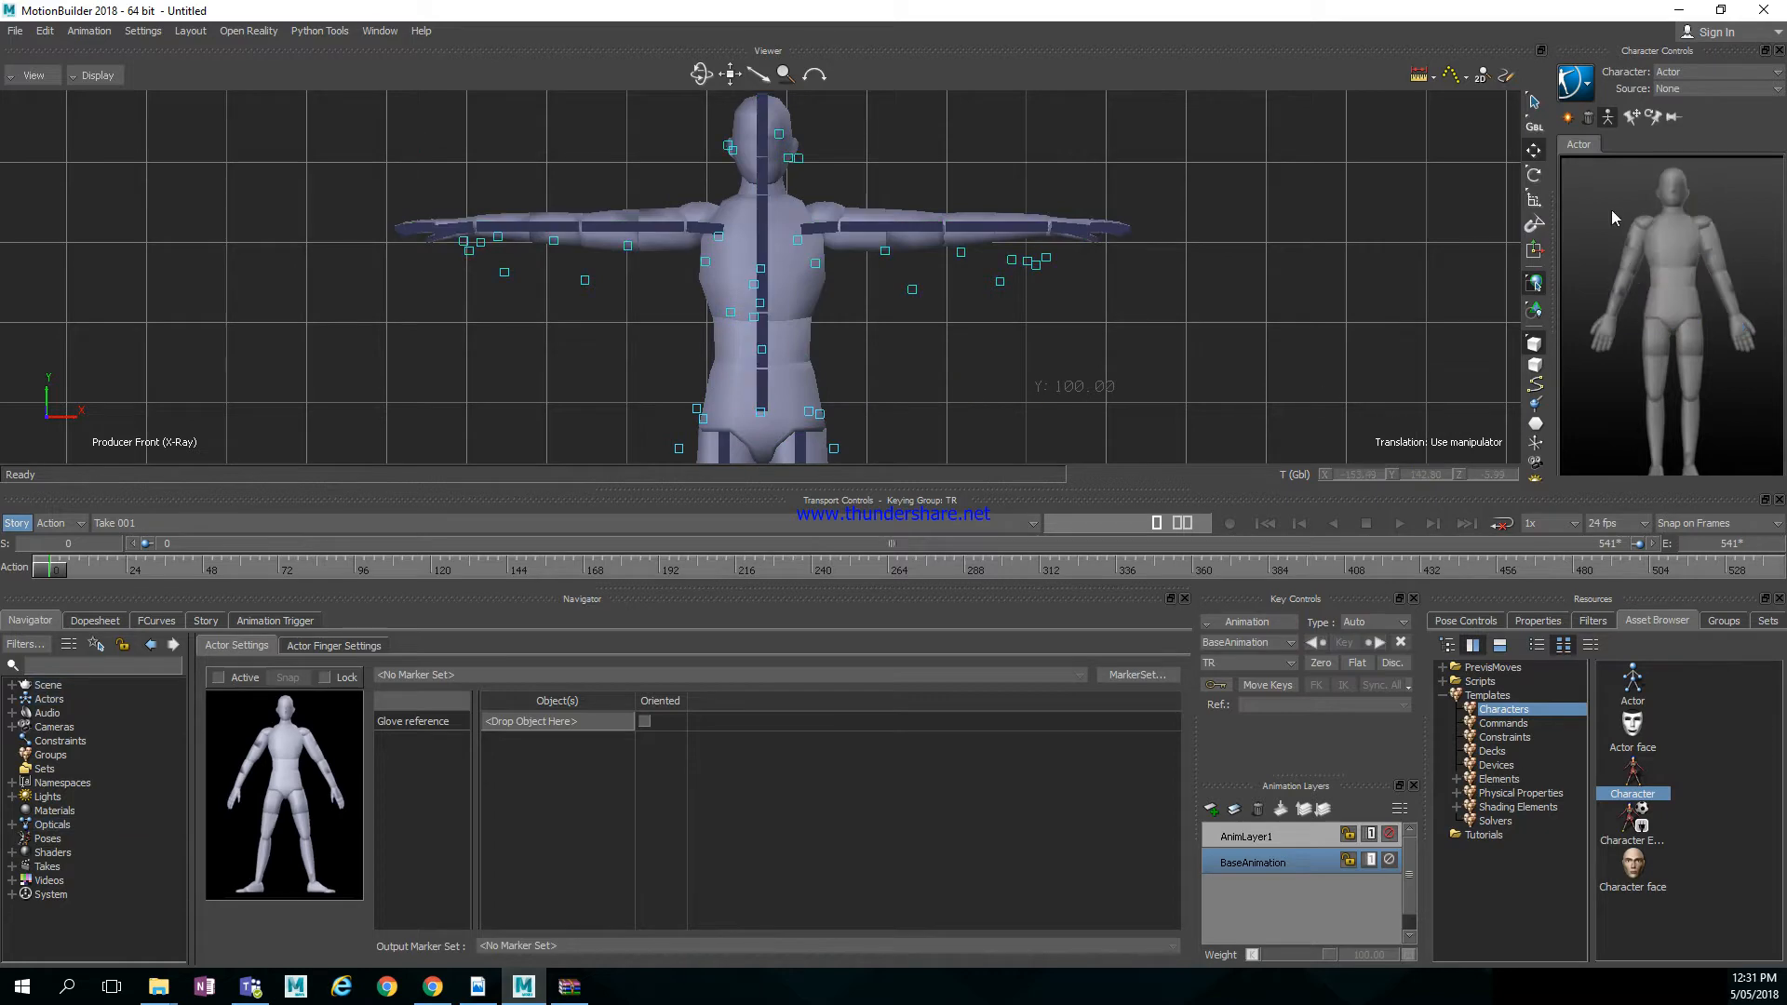
pyautogui.moveTo(1656, 288); pyautogui.dragTo(1765, 333)
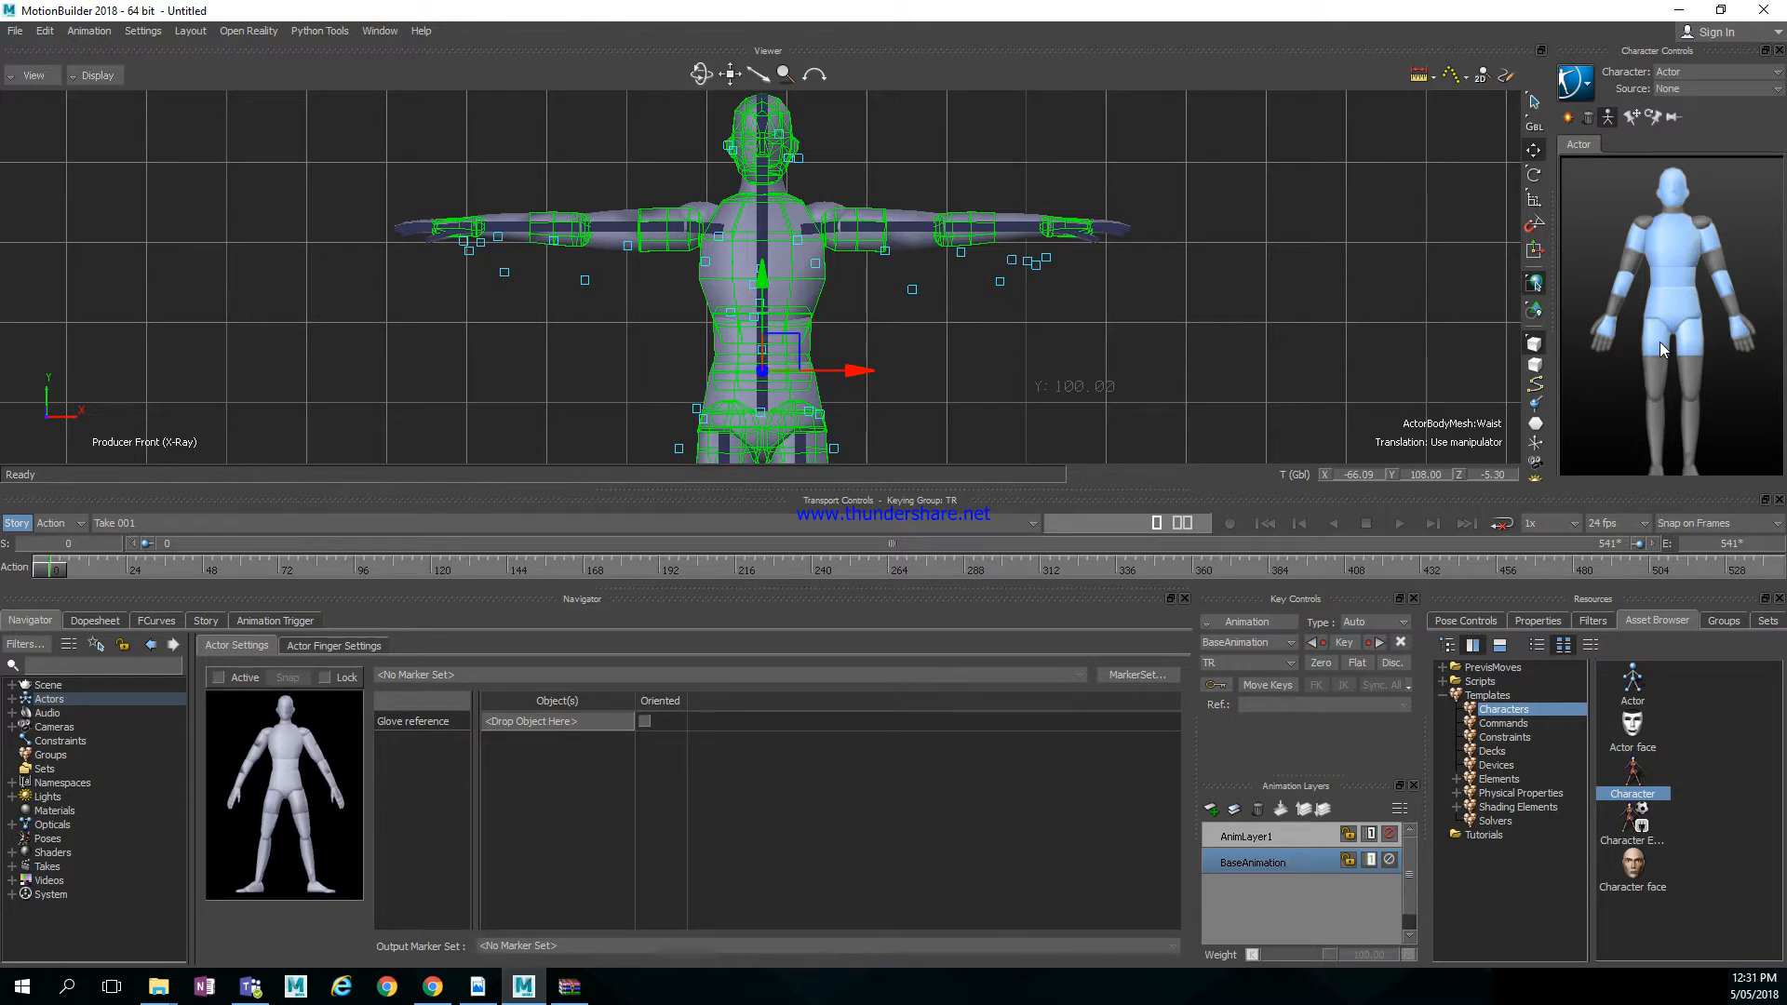
pyautogui.click(1658, 348)
pyautogui.click(1693, 350)
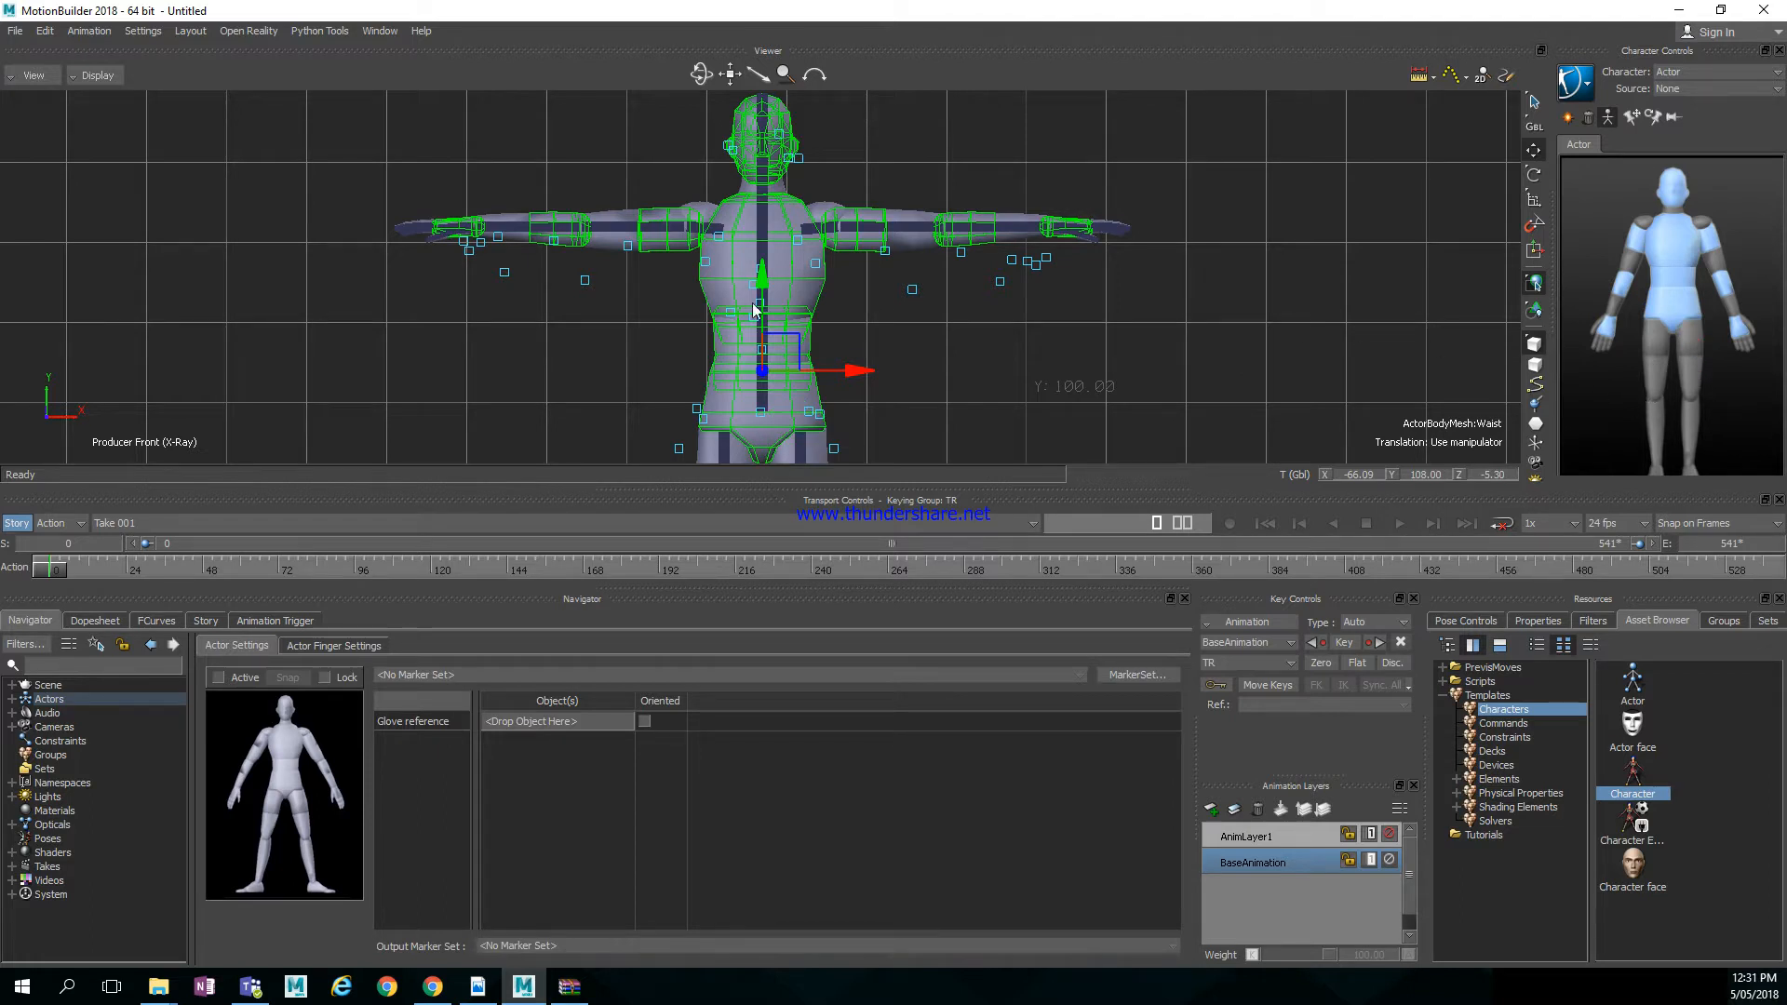
pyautogui.click(1534, 201)
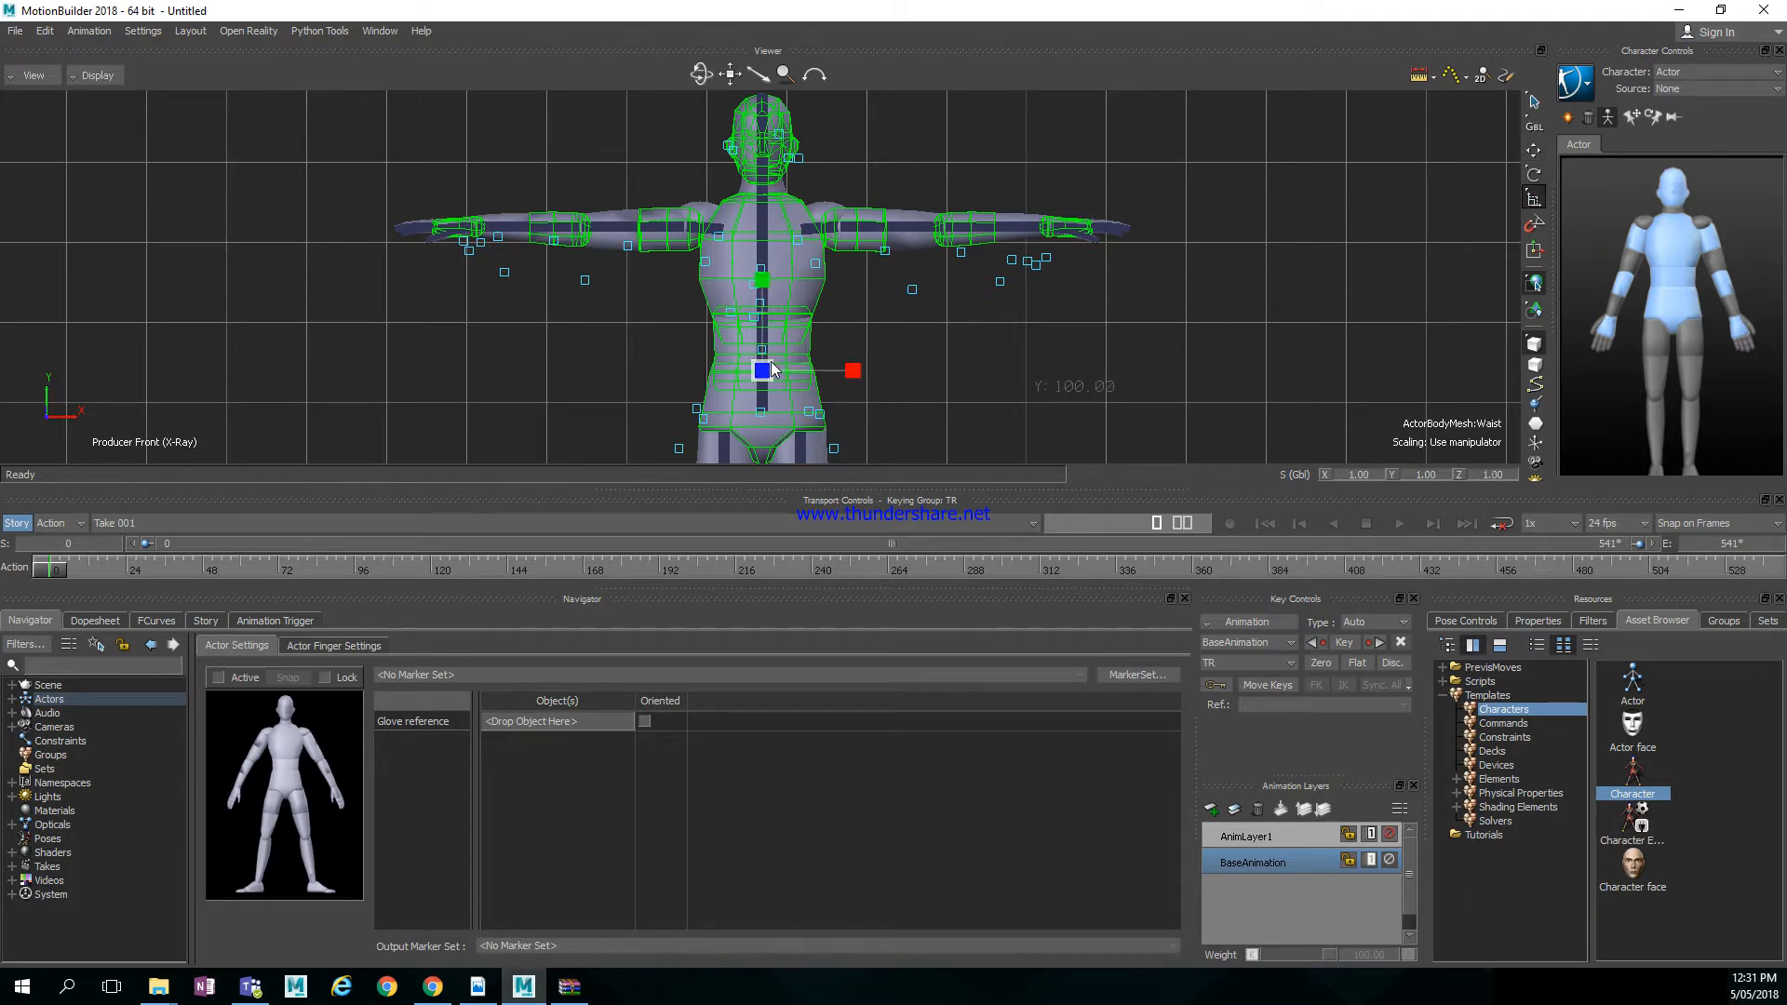
pyautogui.moveTo(771, 369); pyautogui.dragTo(755, 368)
pyautogui.keyDown('shift'); pyautogui.moveTo(927, 379); pyautogui.dragTo(972, 293); pyautogui.keyUp('shift')
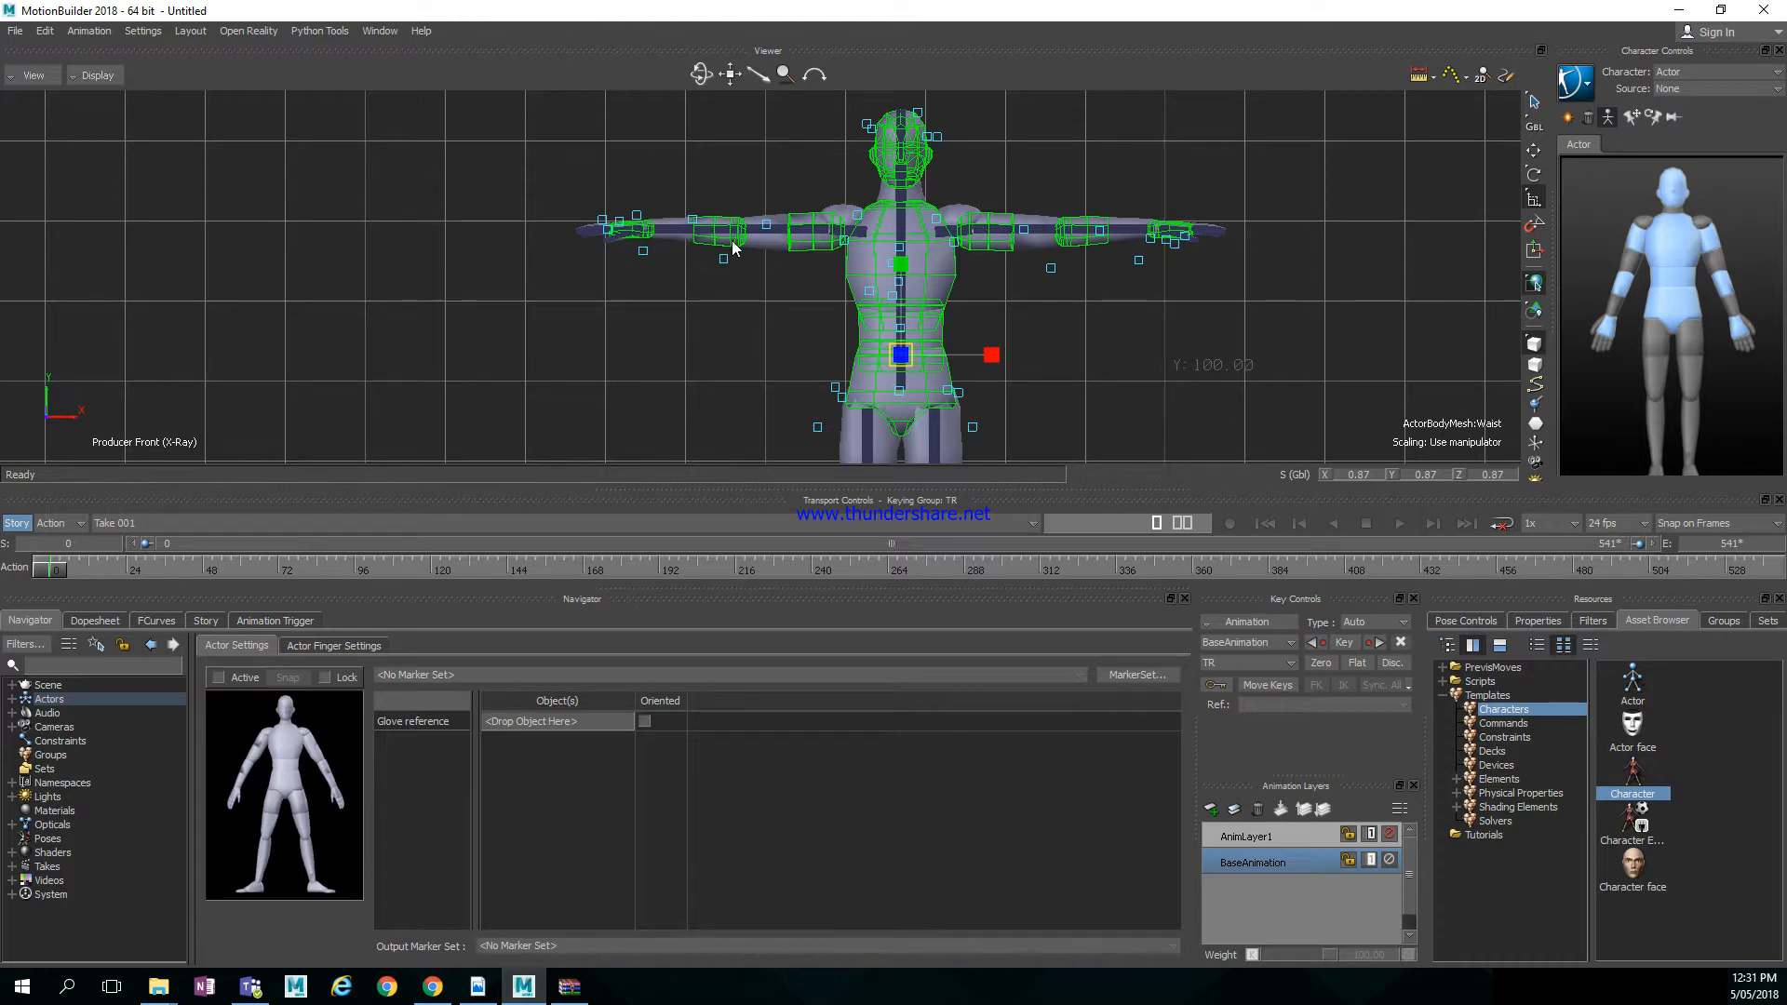
pyautogui.click(738, 338)
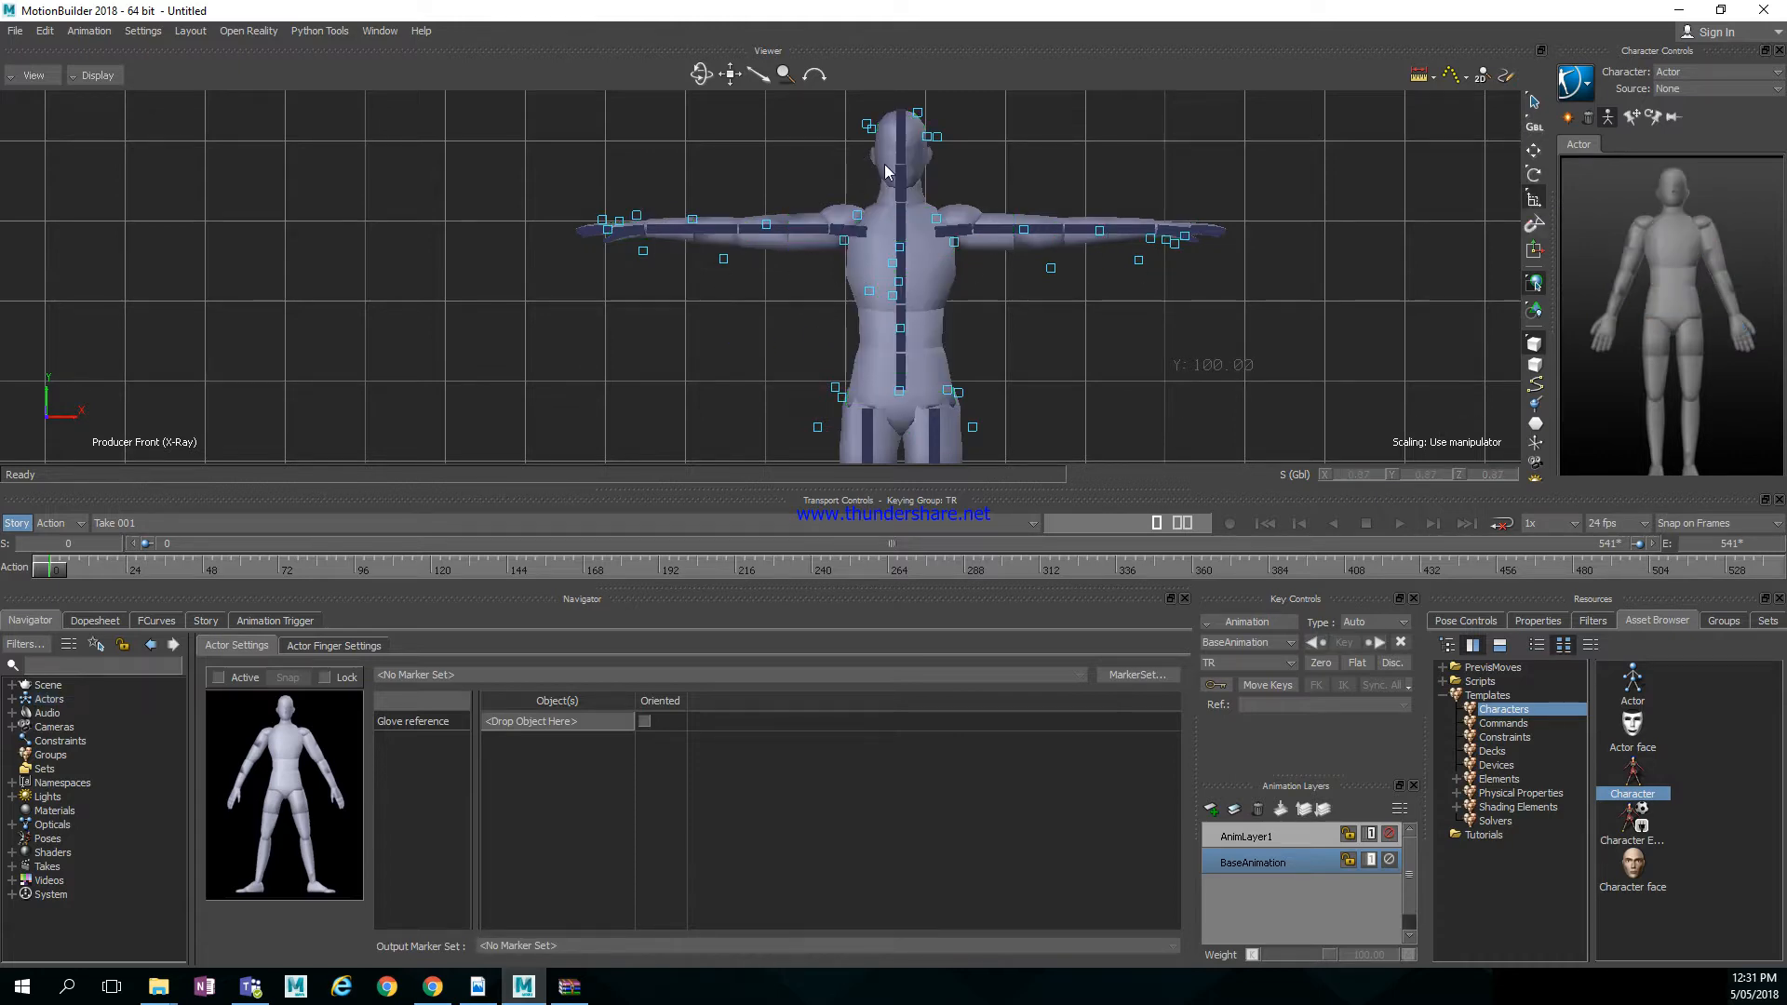
# Select both of the Actor's upper legs, scale them uniformly to about 0.97 and clear the selection
pyautogui.keyDown('shift'); pyautogui.moveTo(1042, 345); pyautogui.dragTo(1060, 267); pyautogui.keyUp('shift')
pyautogui.click(908, 359)
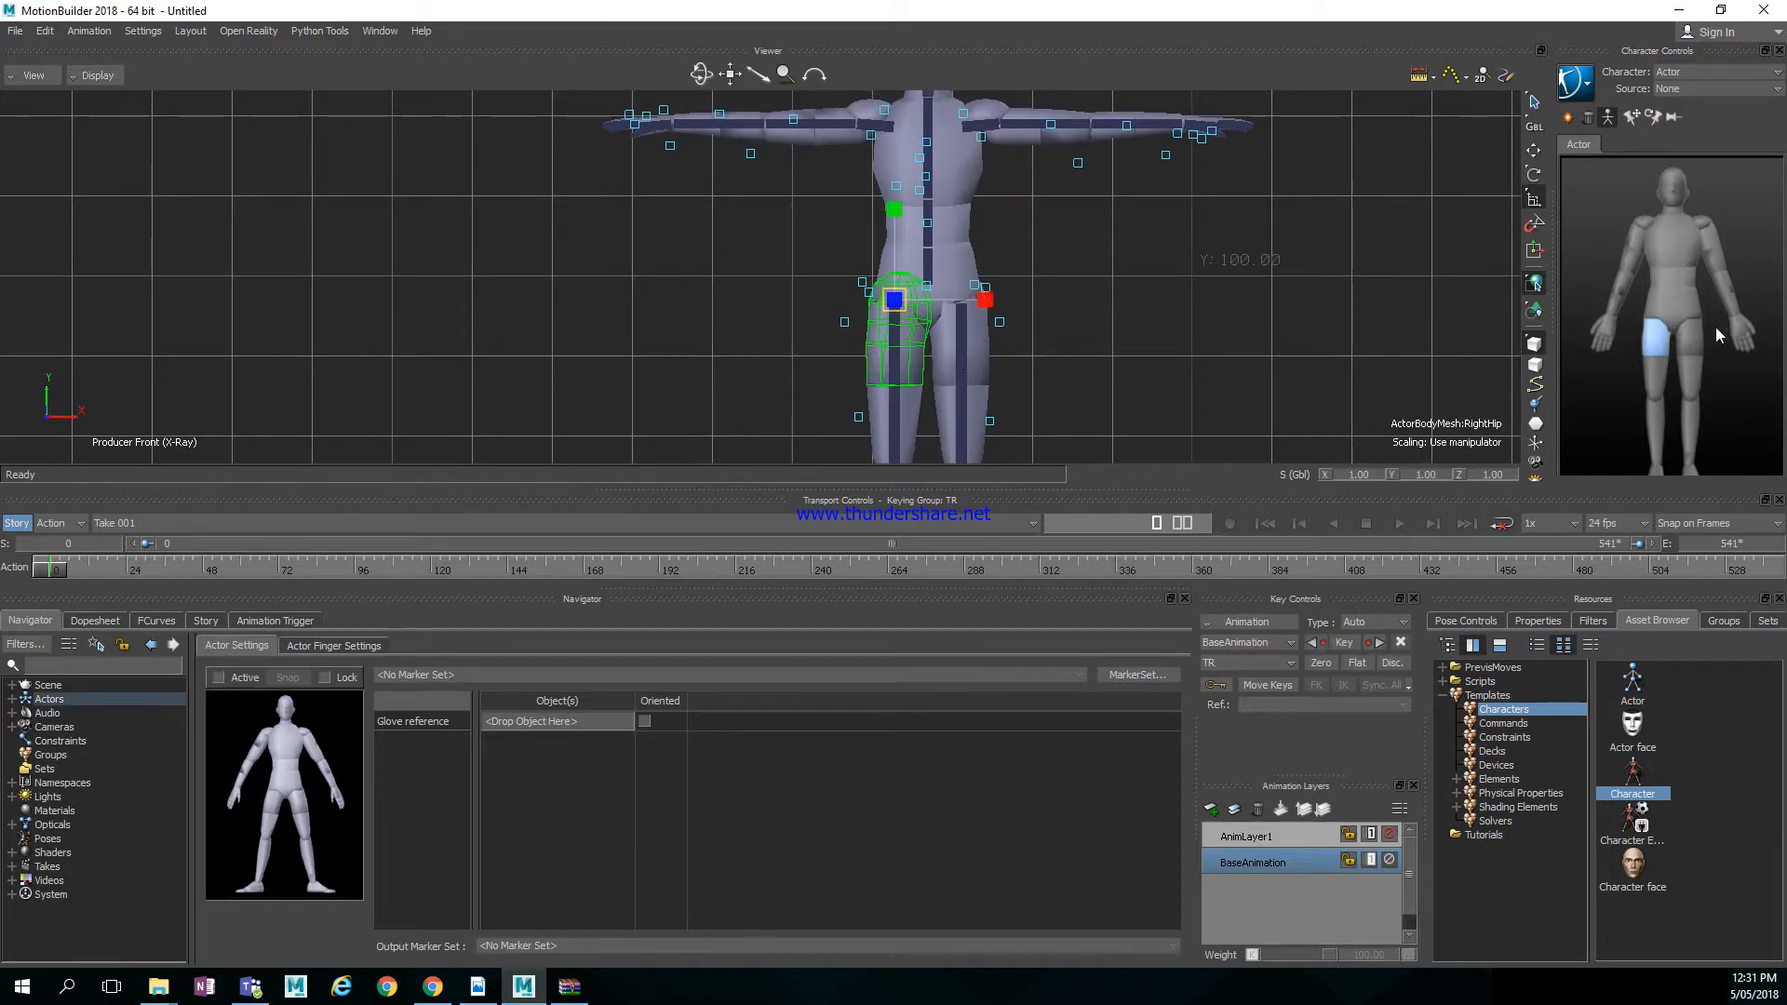
pyautogui.click(1689, 336)
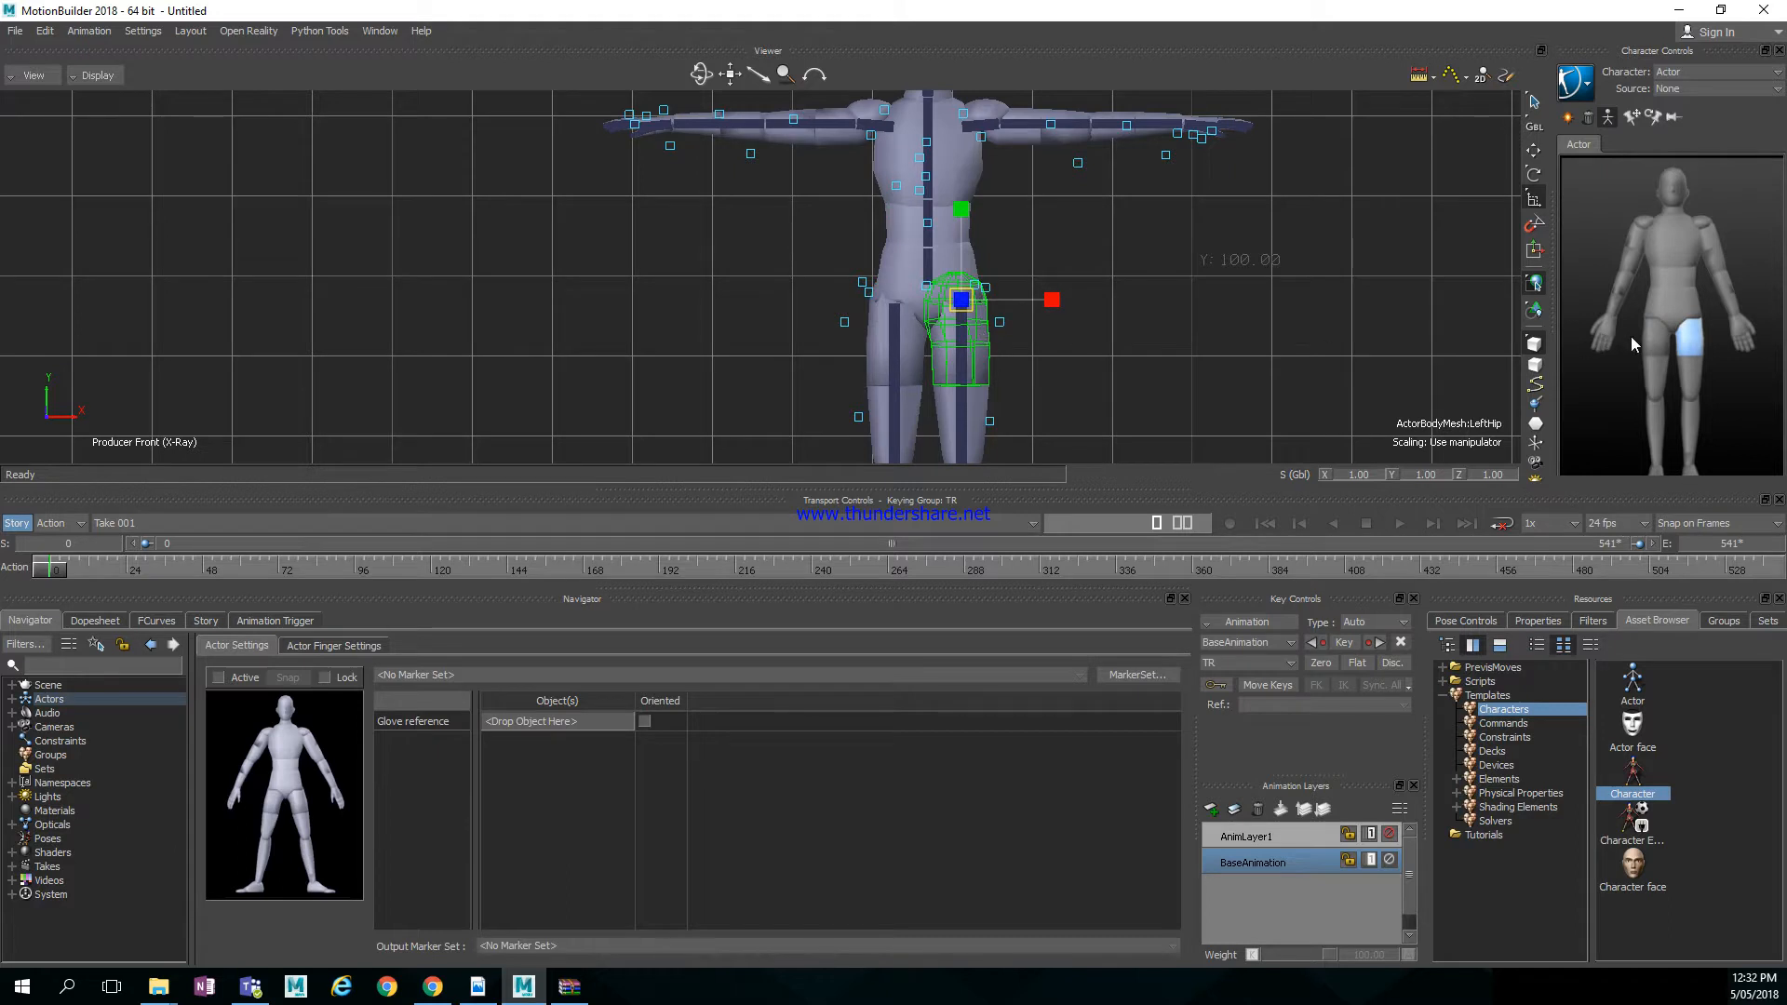
pyautogui.click(1635, 361)
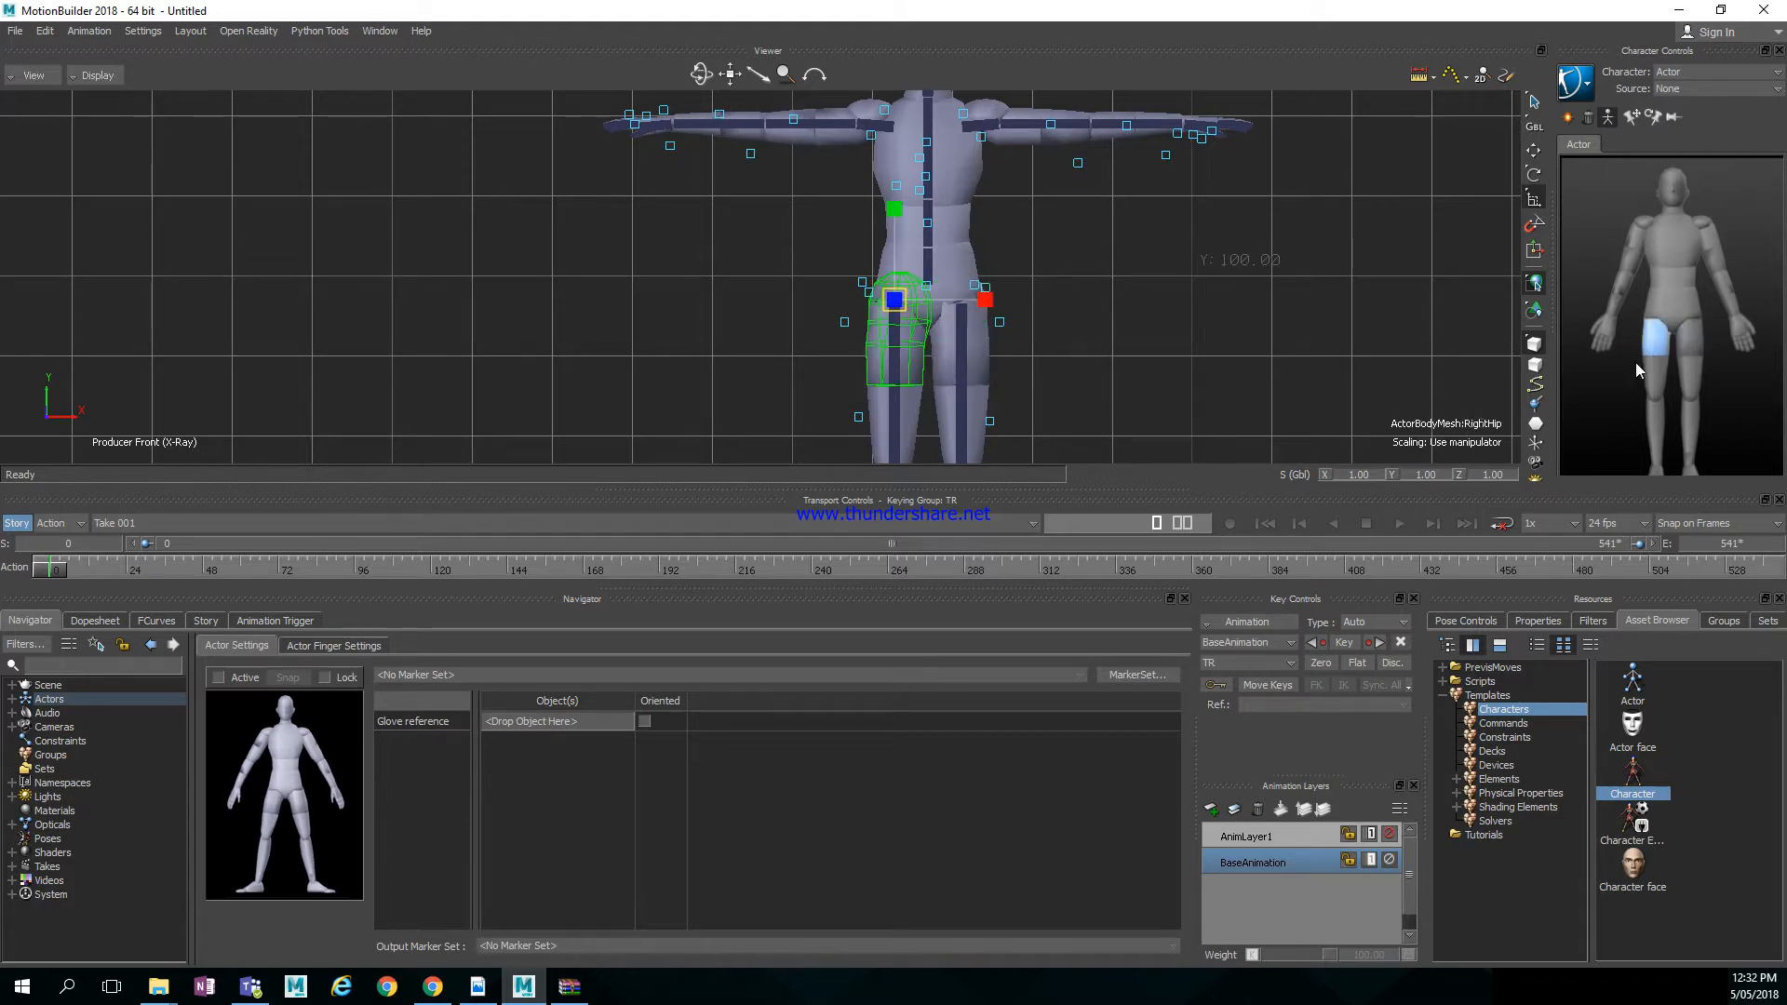
pyautogui.keyDown('shift'); pyautogui.click(1680, 346); pyautogui.keyUp('shift')
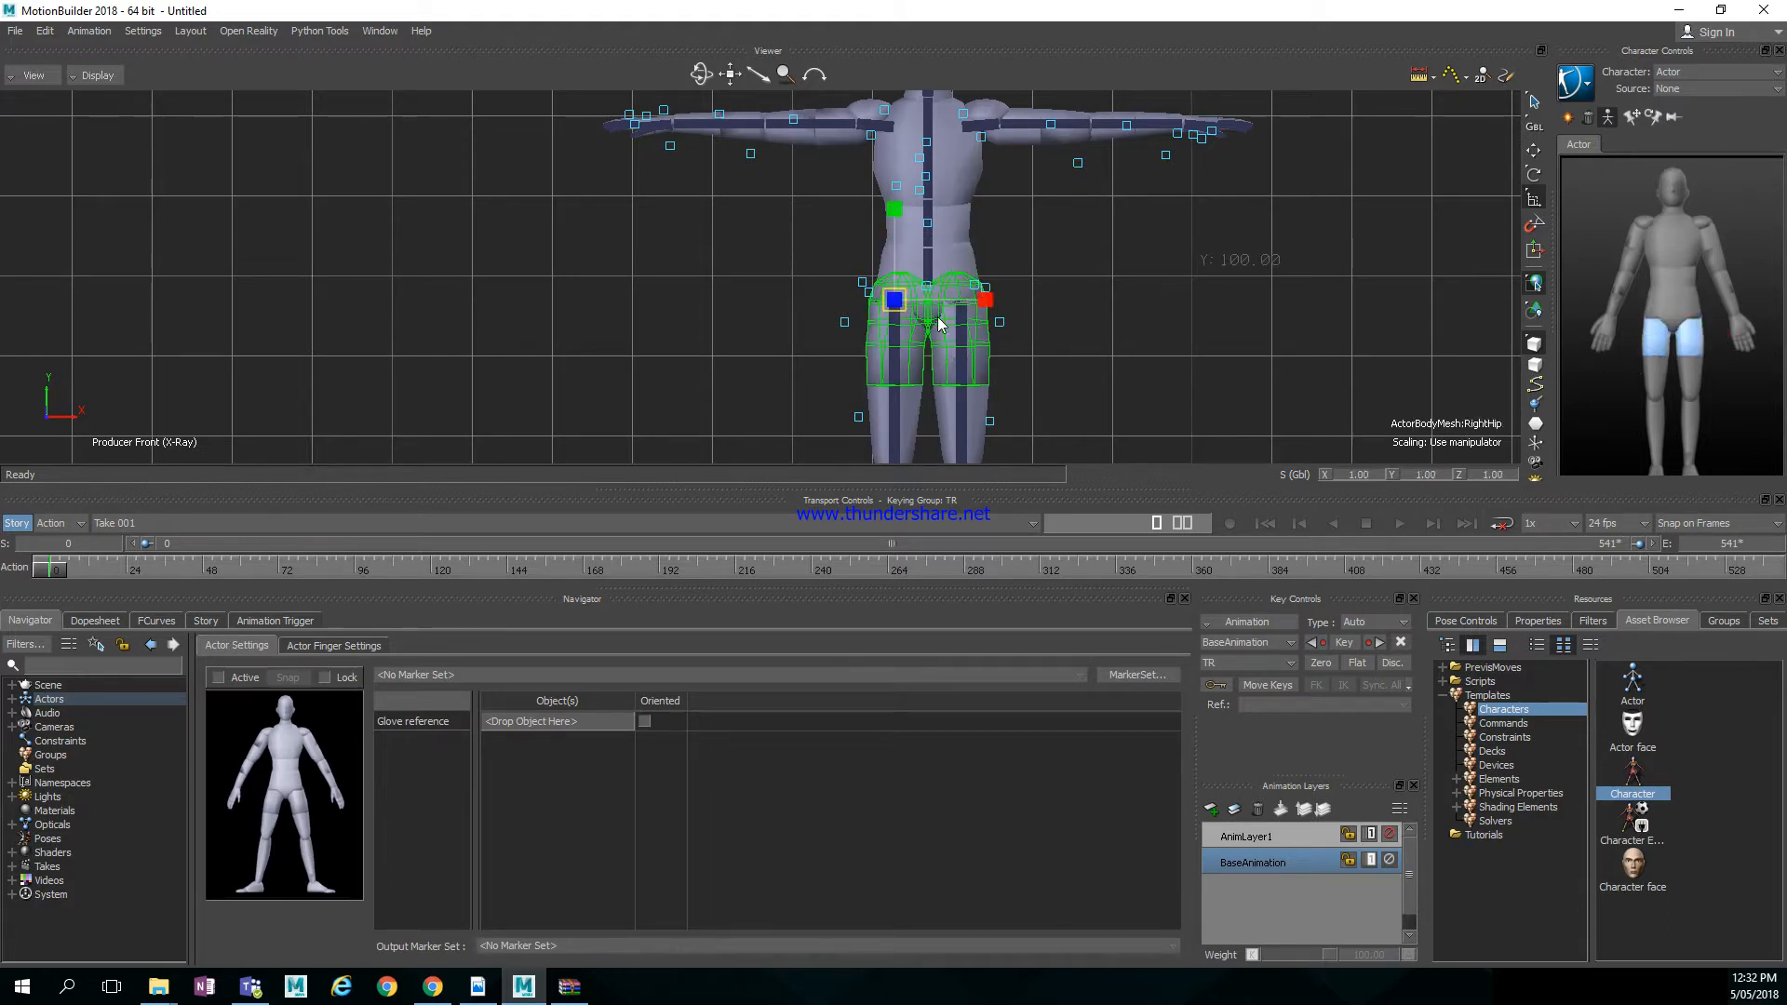
pyautogui.moveTo(895, 298); pyautogui.dragTo(901, 294)
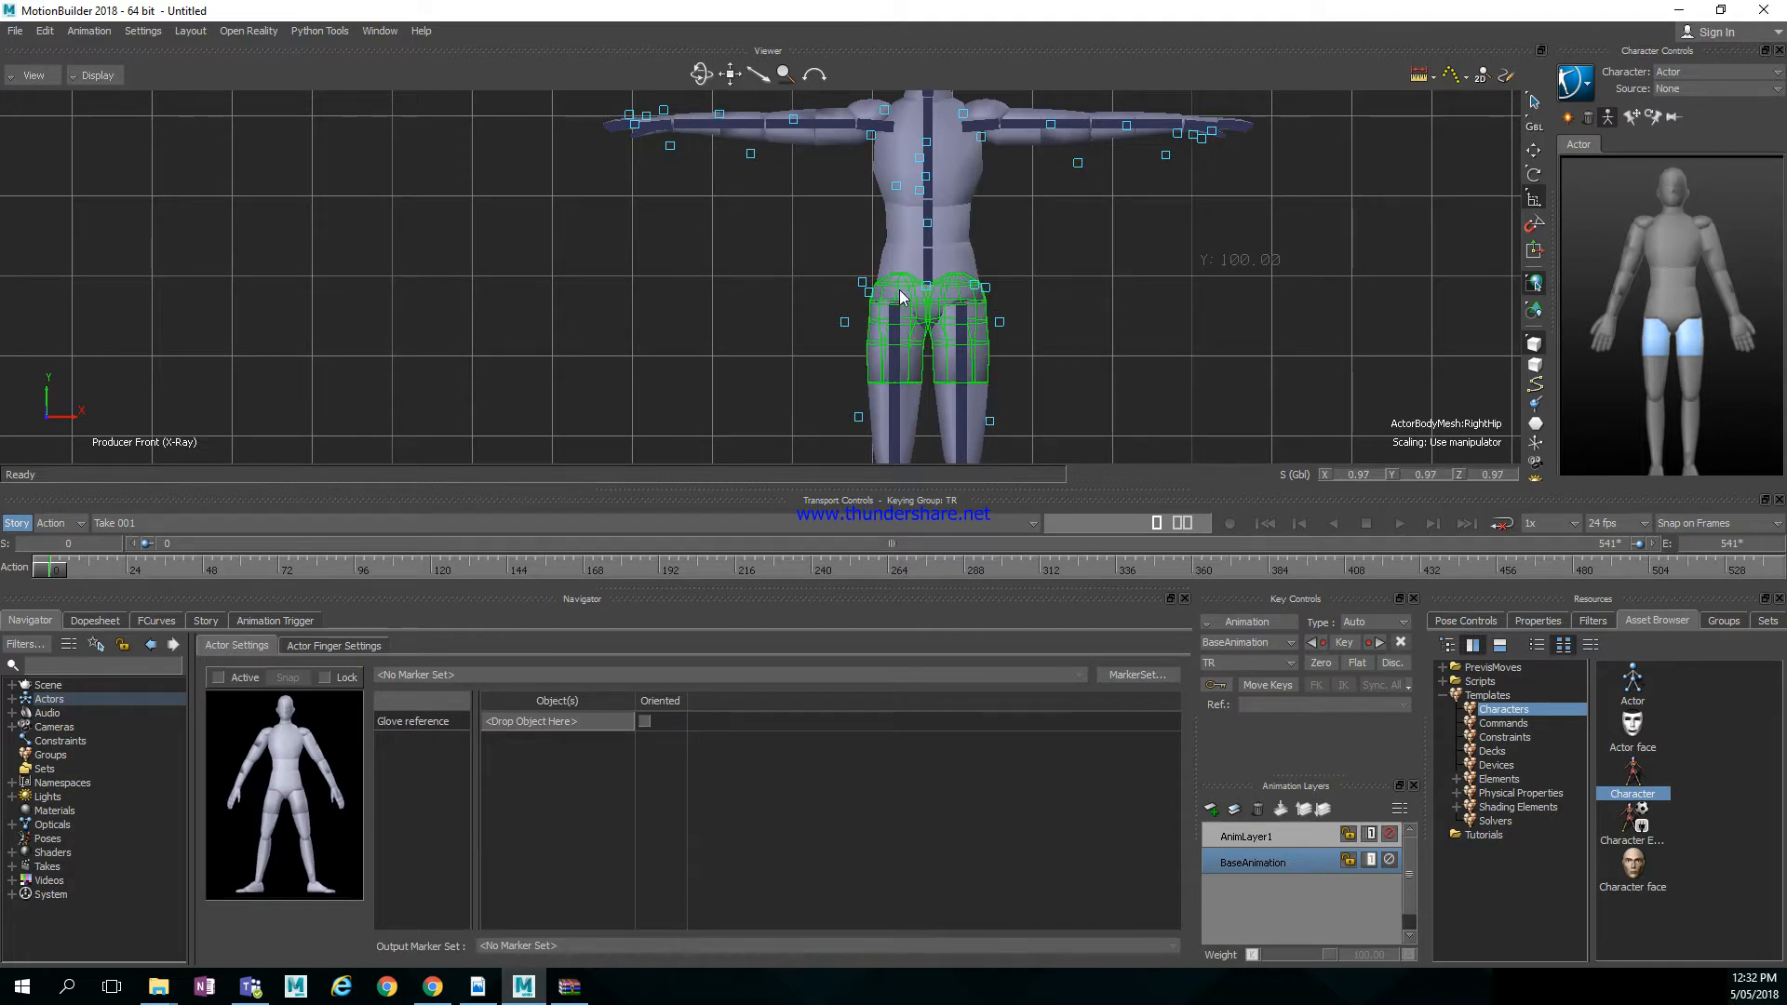
pyautogui.click(1133, 362)
# Rotate the Actor's left collar about Z to about -2.5 degrees so the left arm follows its arm and hand markers
pyautogui.keyDown('shift'); pyautogui.moveTo(1086, 378); pyautogui.dragTo(1099, 466); pyautogui.keyUp('shift')
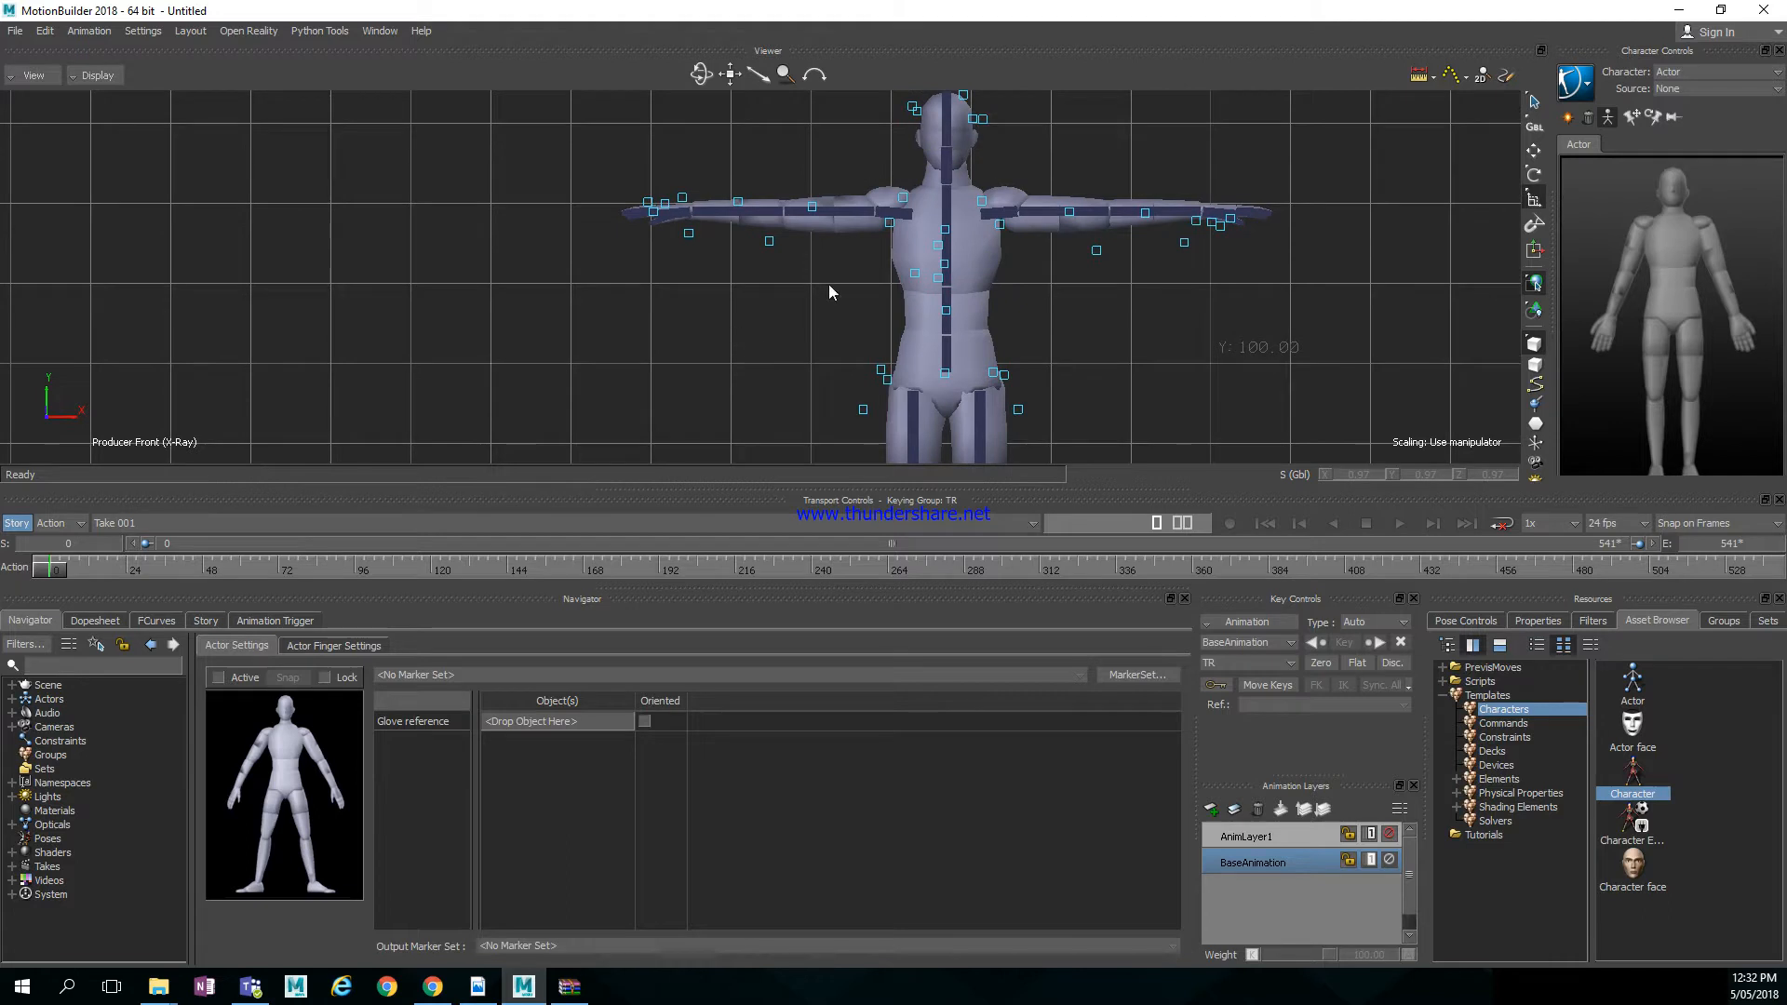
pyautogui.keyDown('shift'); pyautogui.moveTo(865, 247); pyautogui.dragTo(809, 270); pyautogui.keyUp('shift')
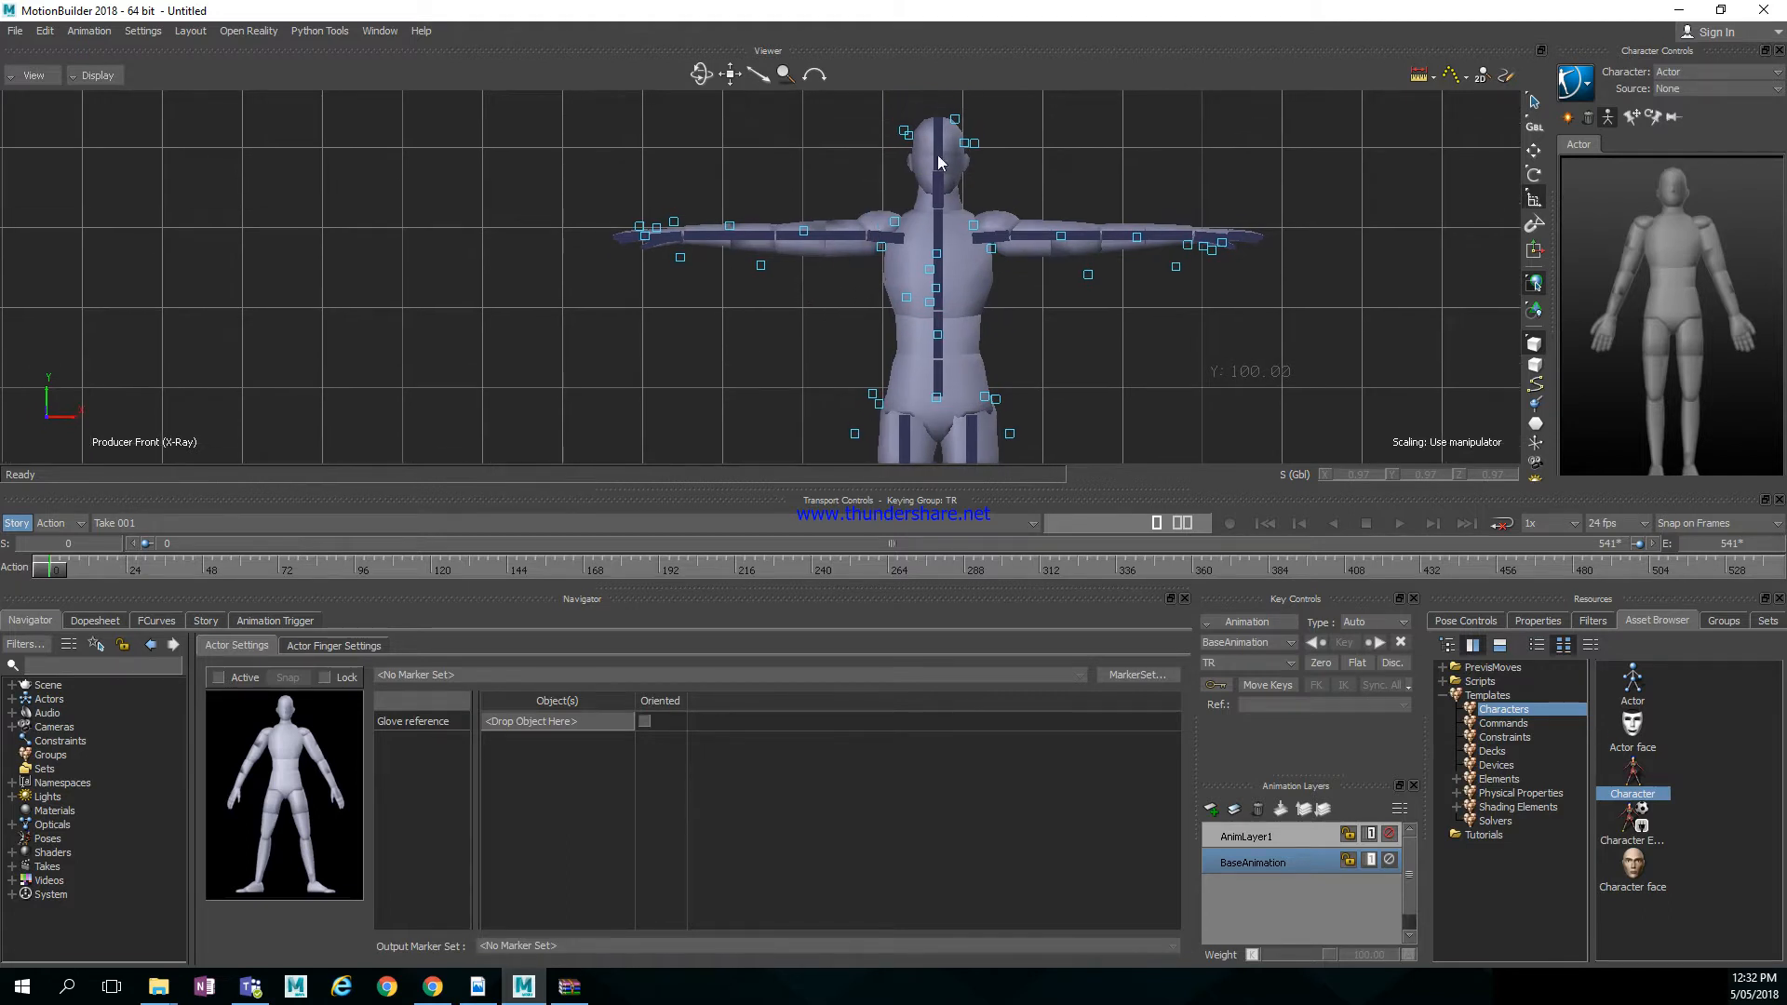
pyautogui.click(1018, 229)
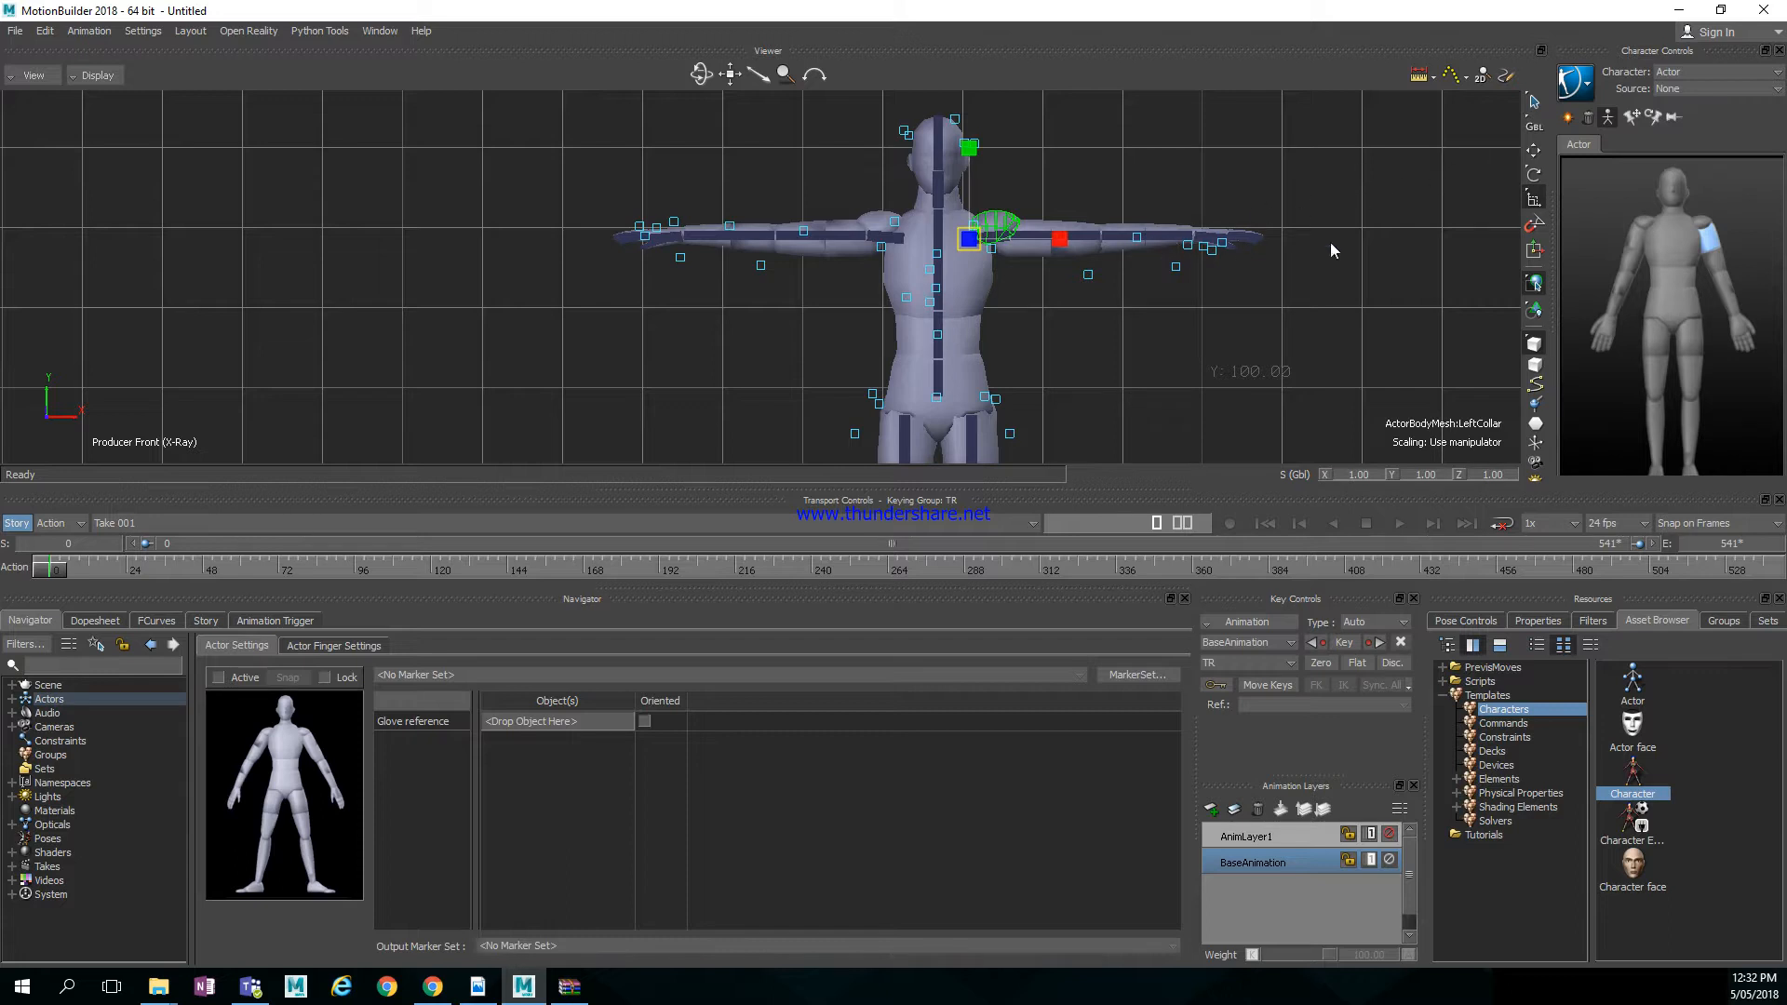
pyautogui.click(1536, 175)
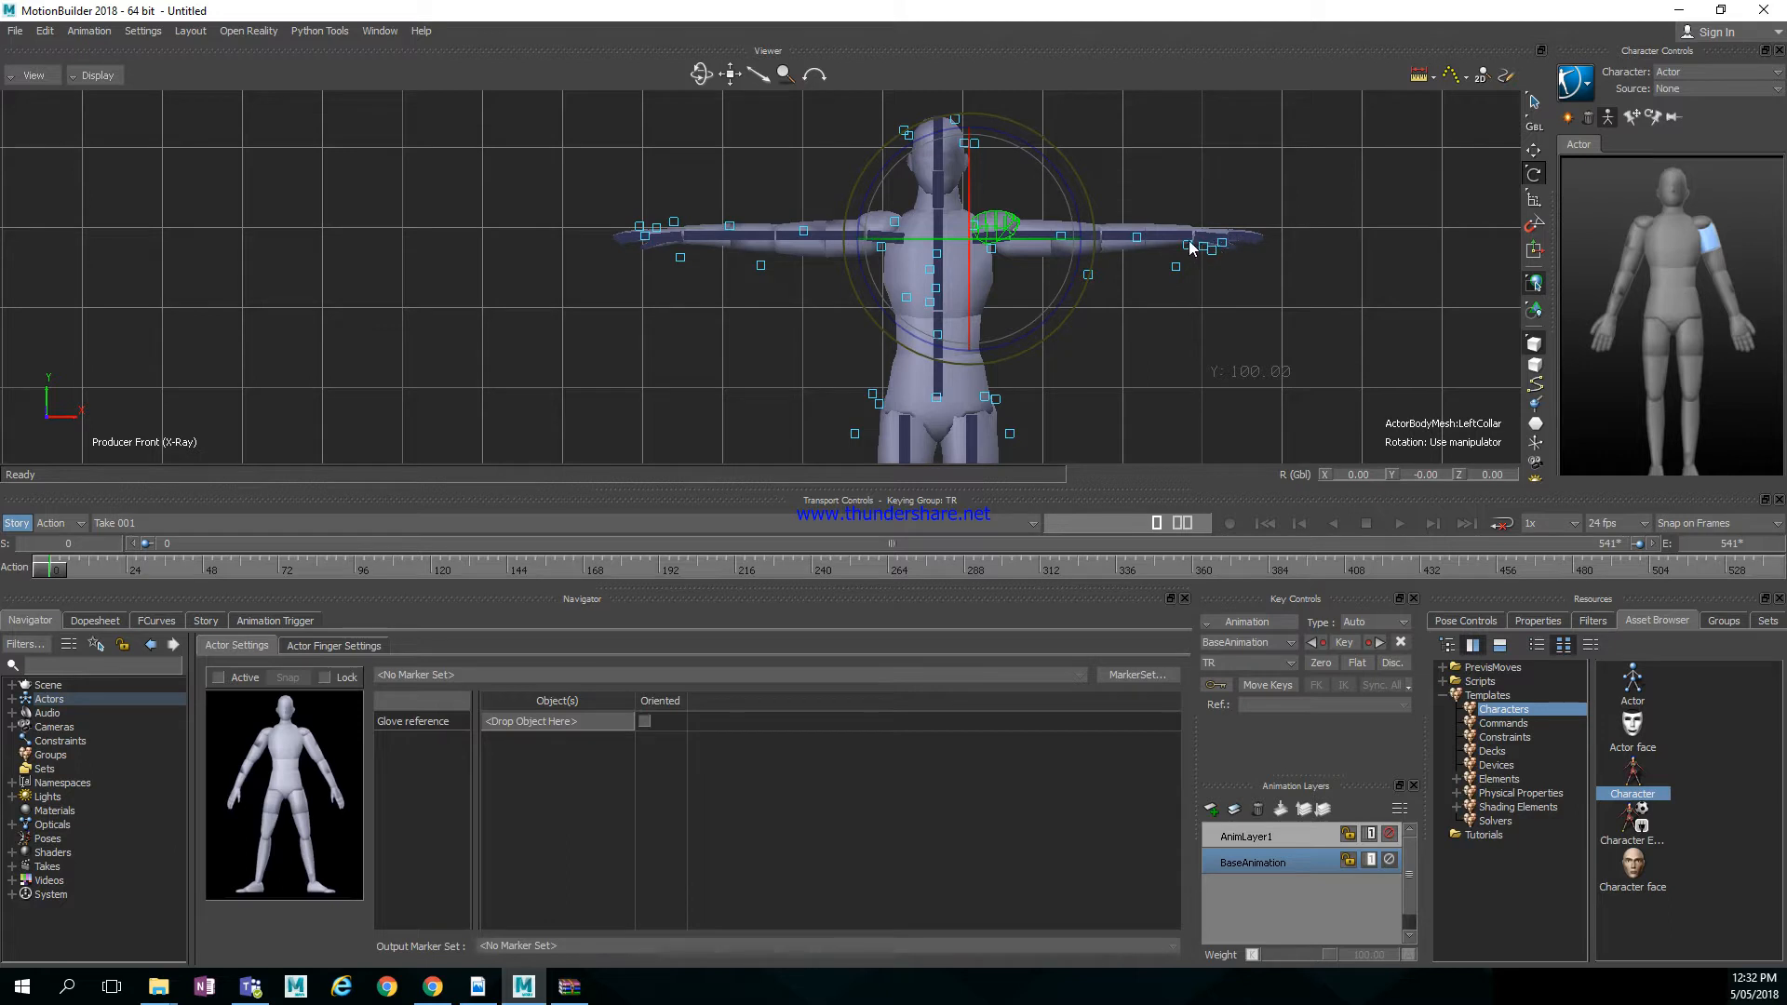
pyautogui.moveTo(1074, 193); pyautogui.dragTo(1073, 197)
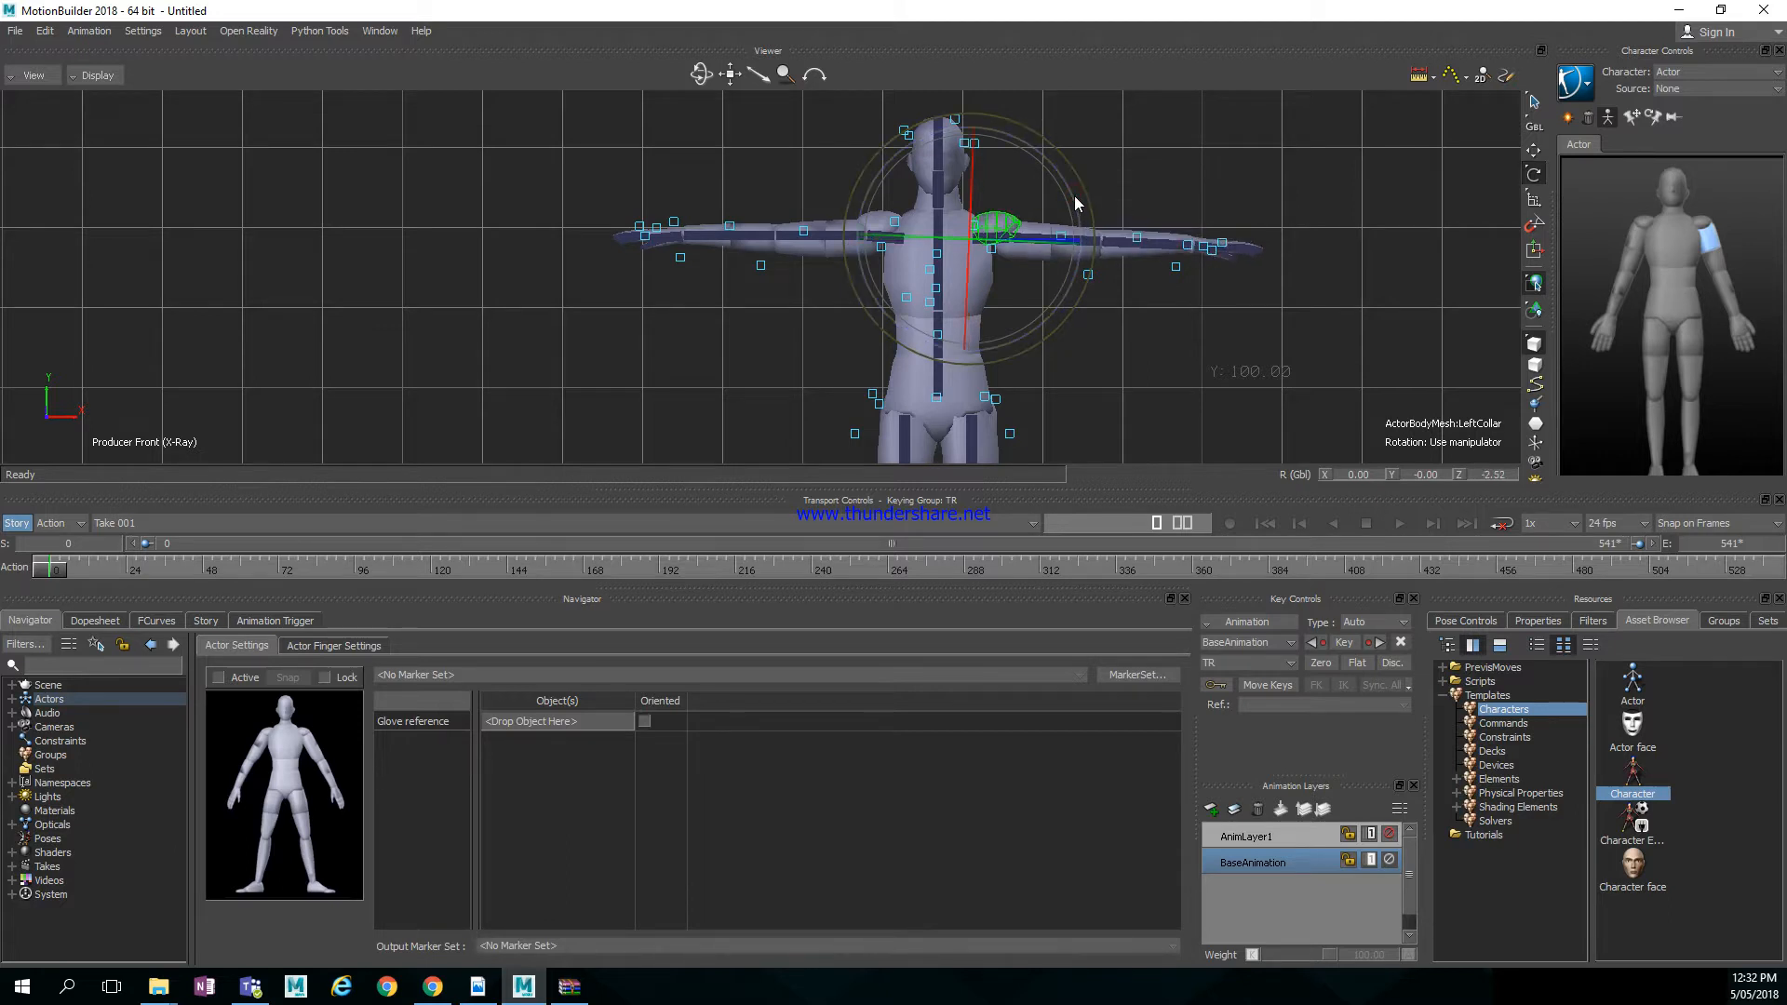
pyautogui.click(804, 171)
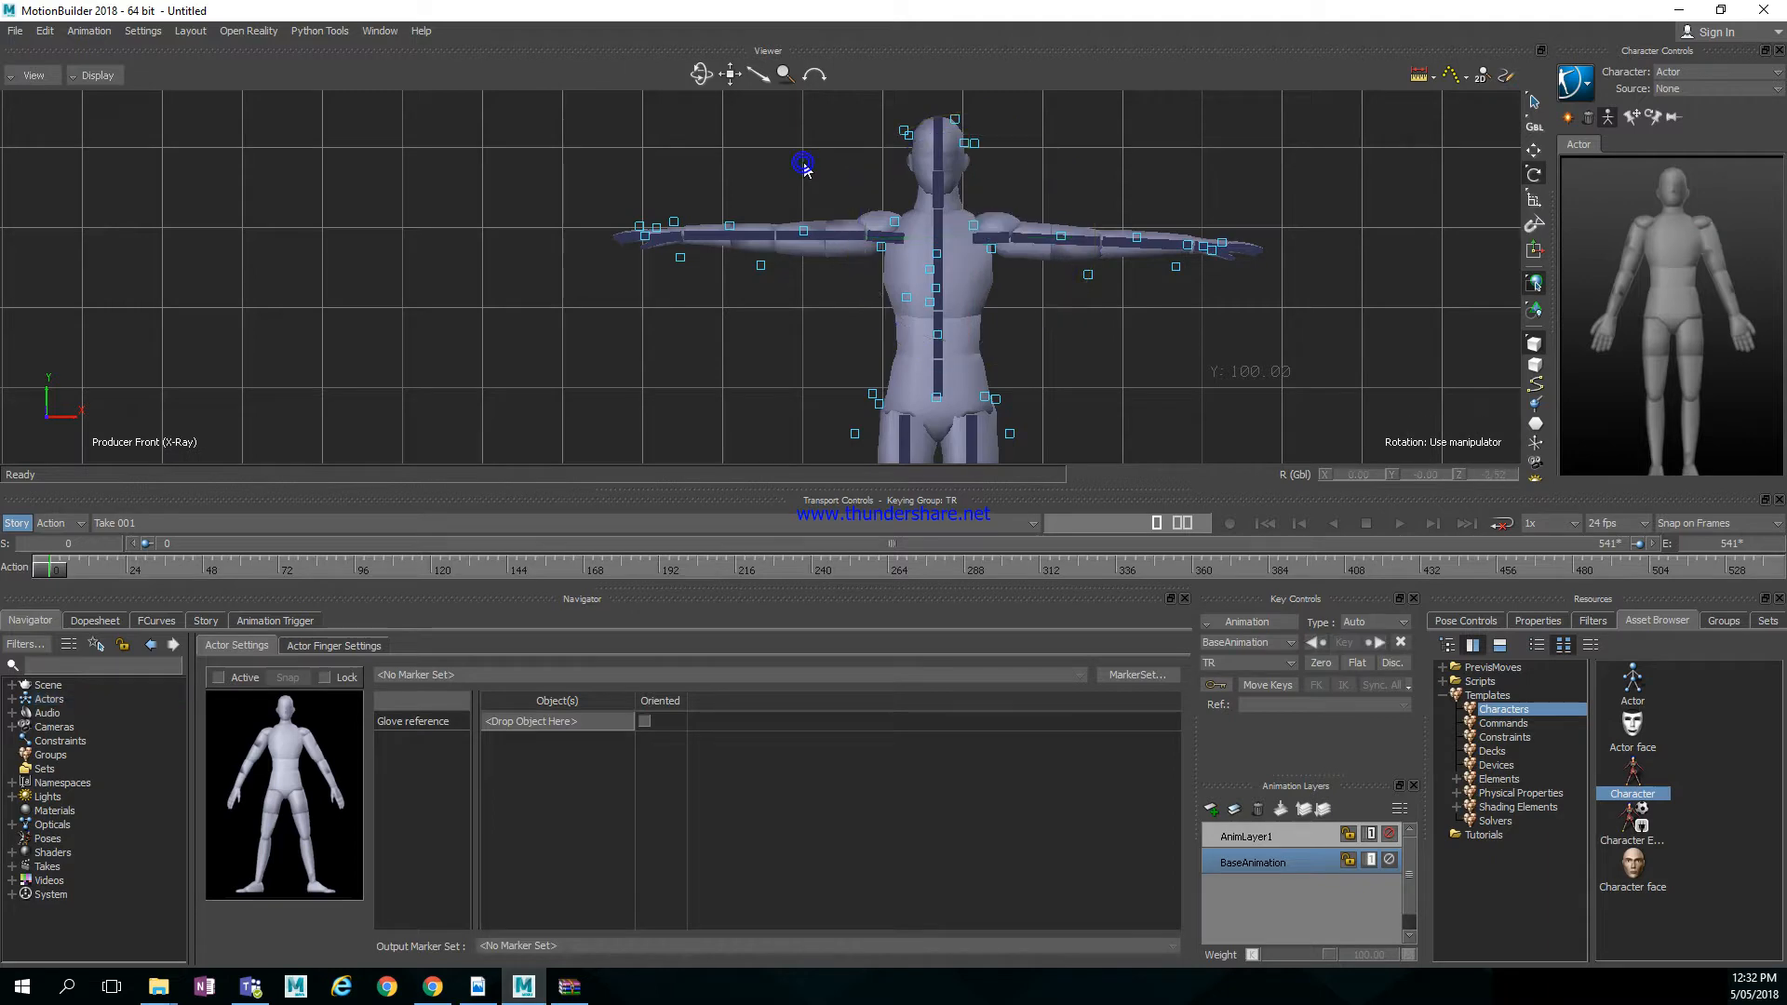
# Rotate the Actor's right collar about Z to about -1.7 degrees to line up the right arm with its markers and clear the selection
pyautogui.click(875, 223)
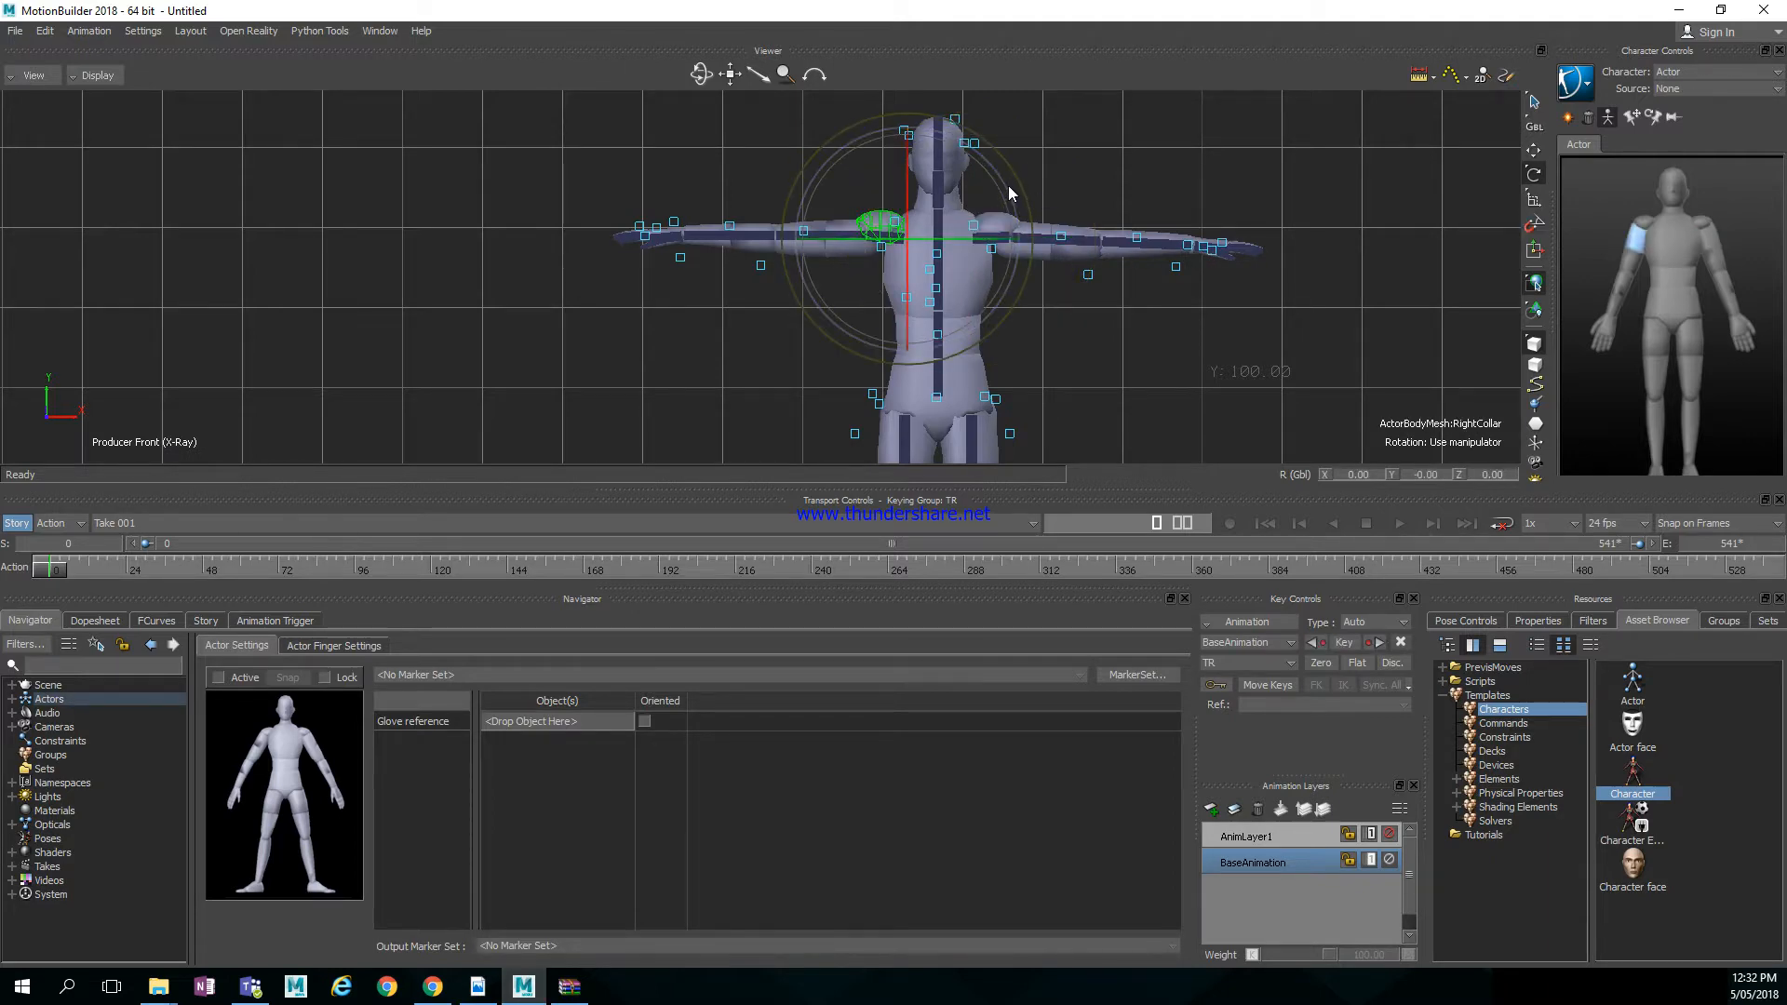
pyautogui.moveTo(1005, 190); pyautogui.dragTo(1007, 186)
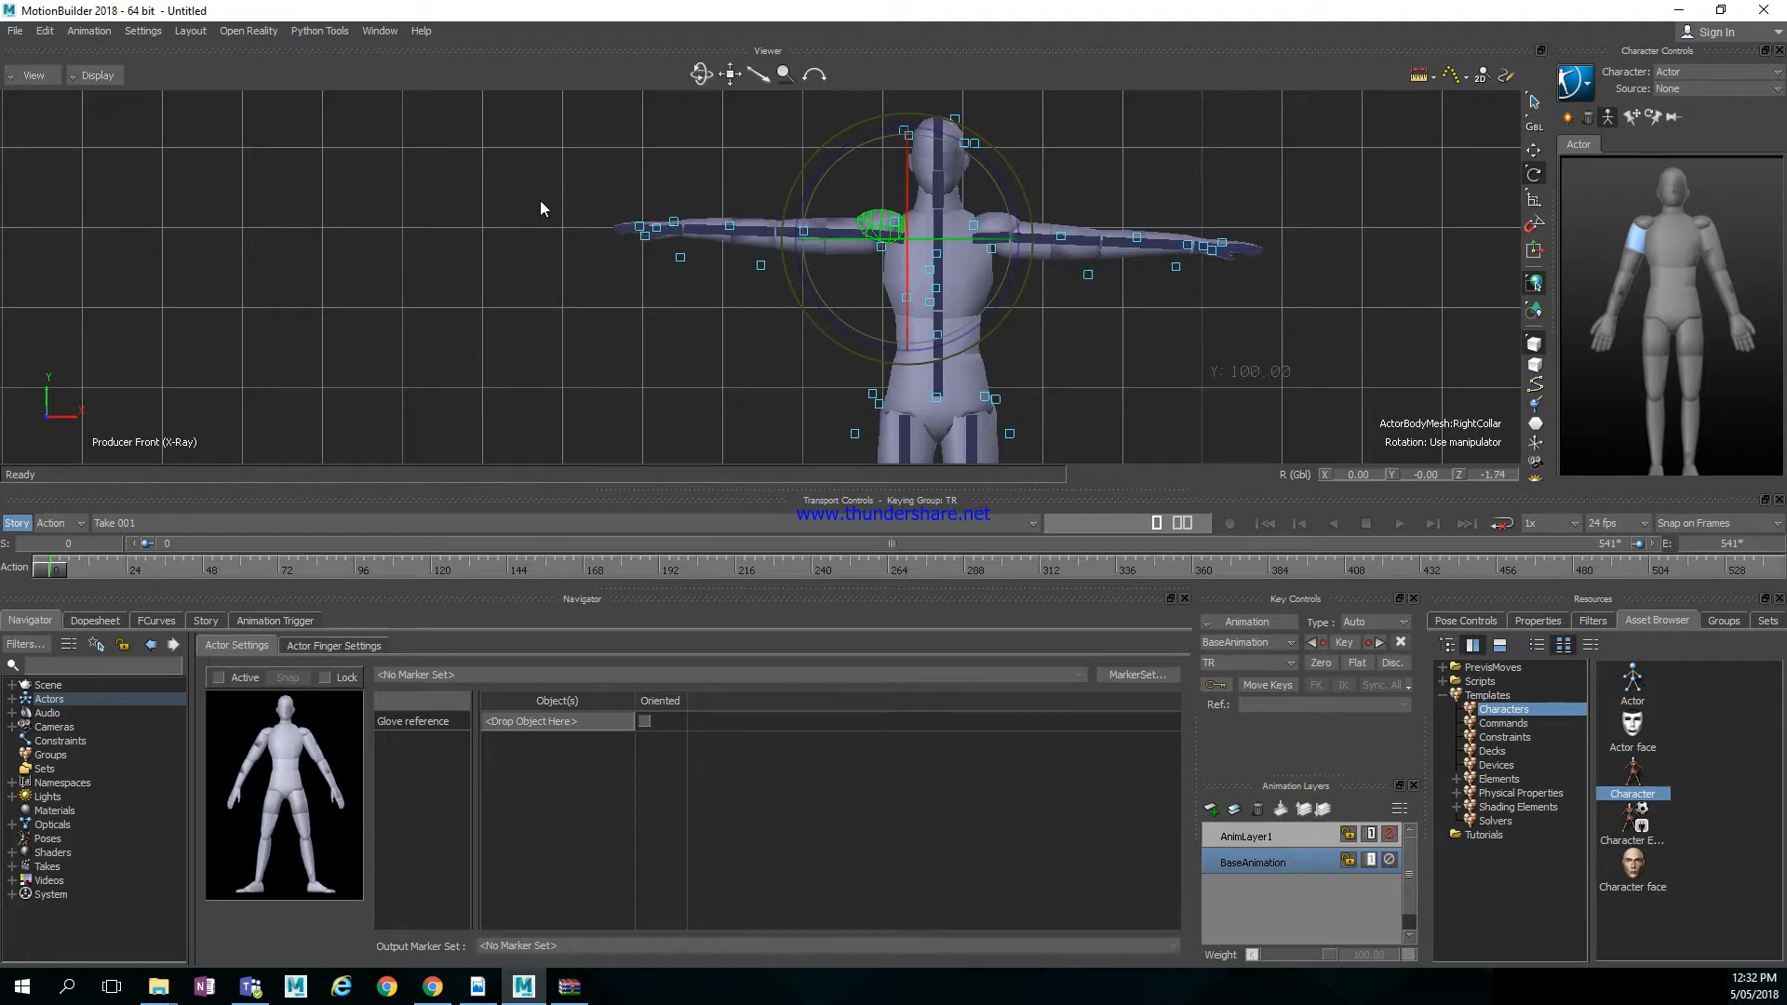
pyautogui.click(1055, 164)
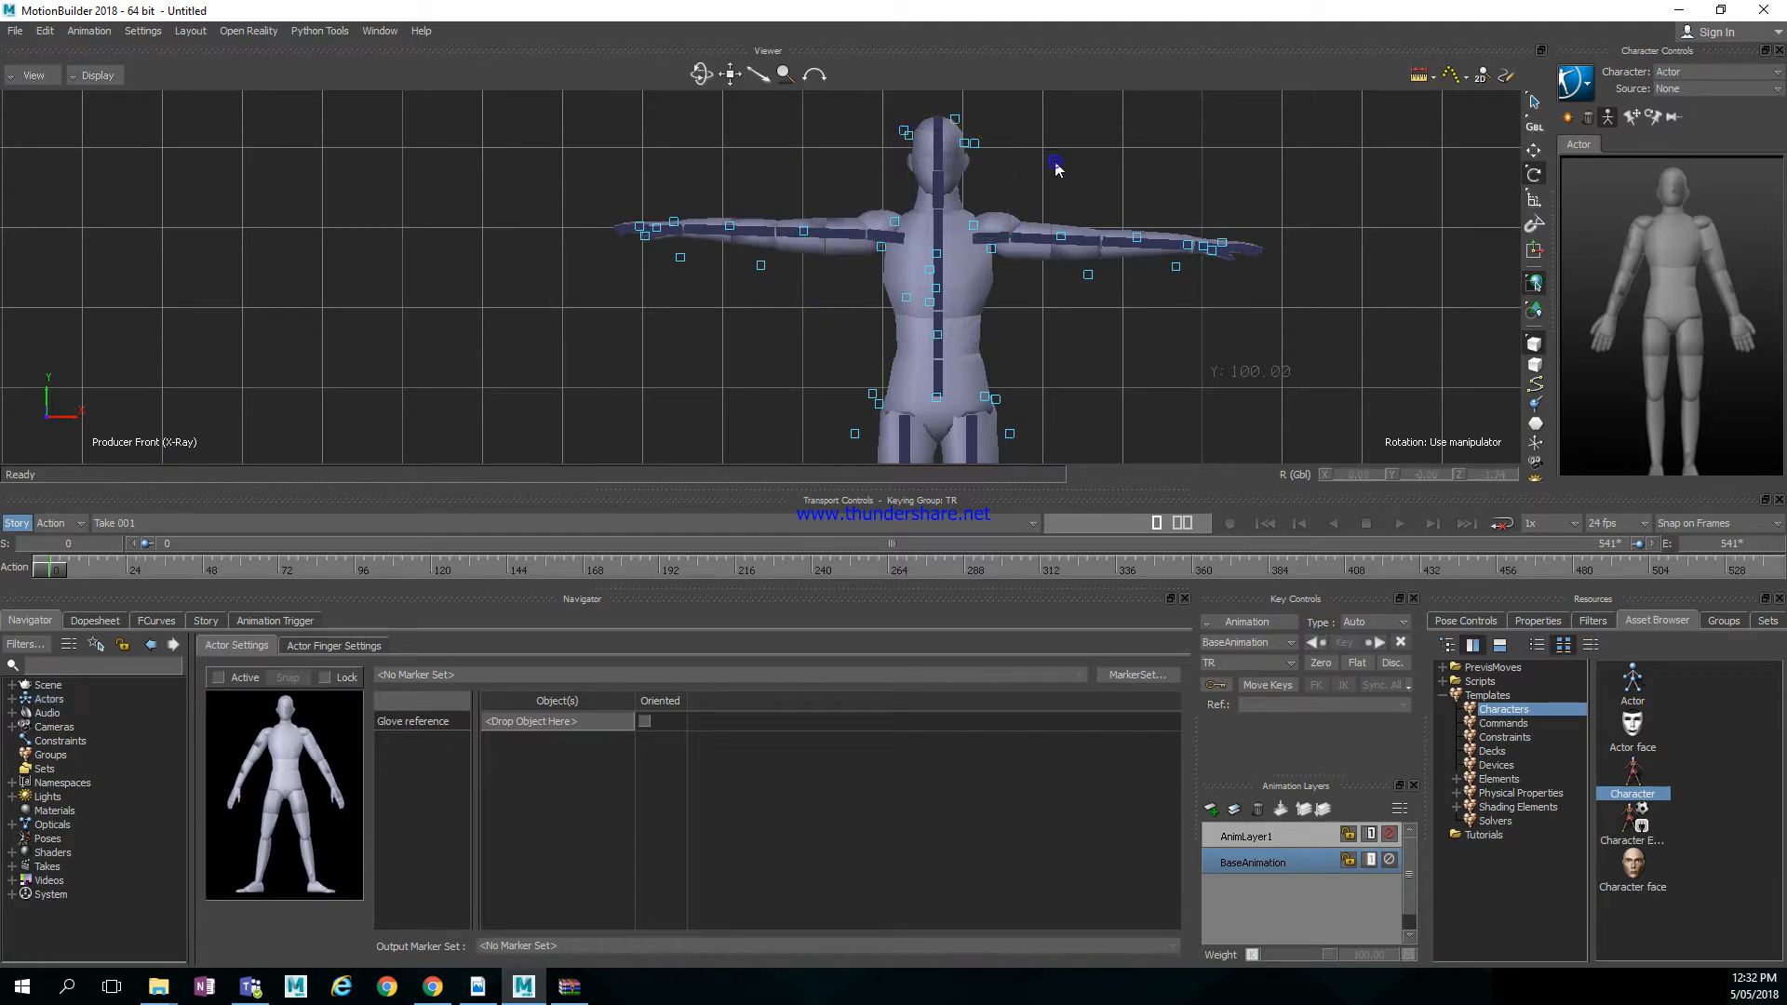
pyautogui.click(958, 204)
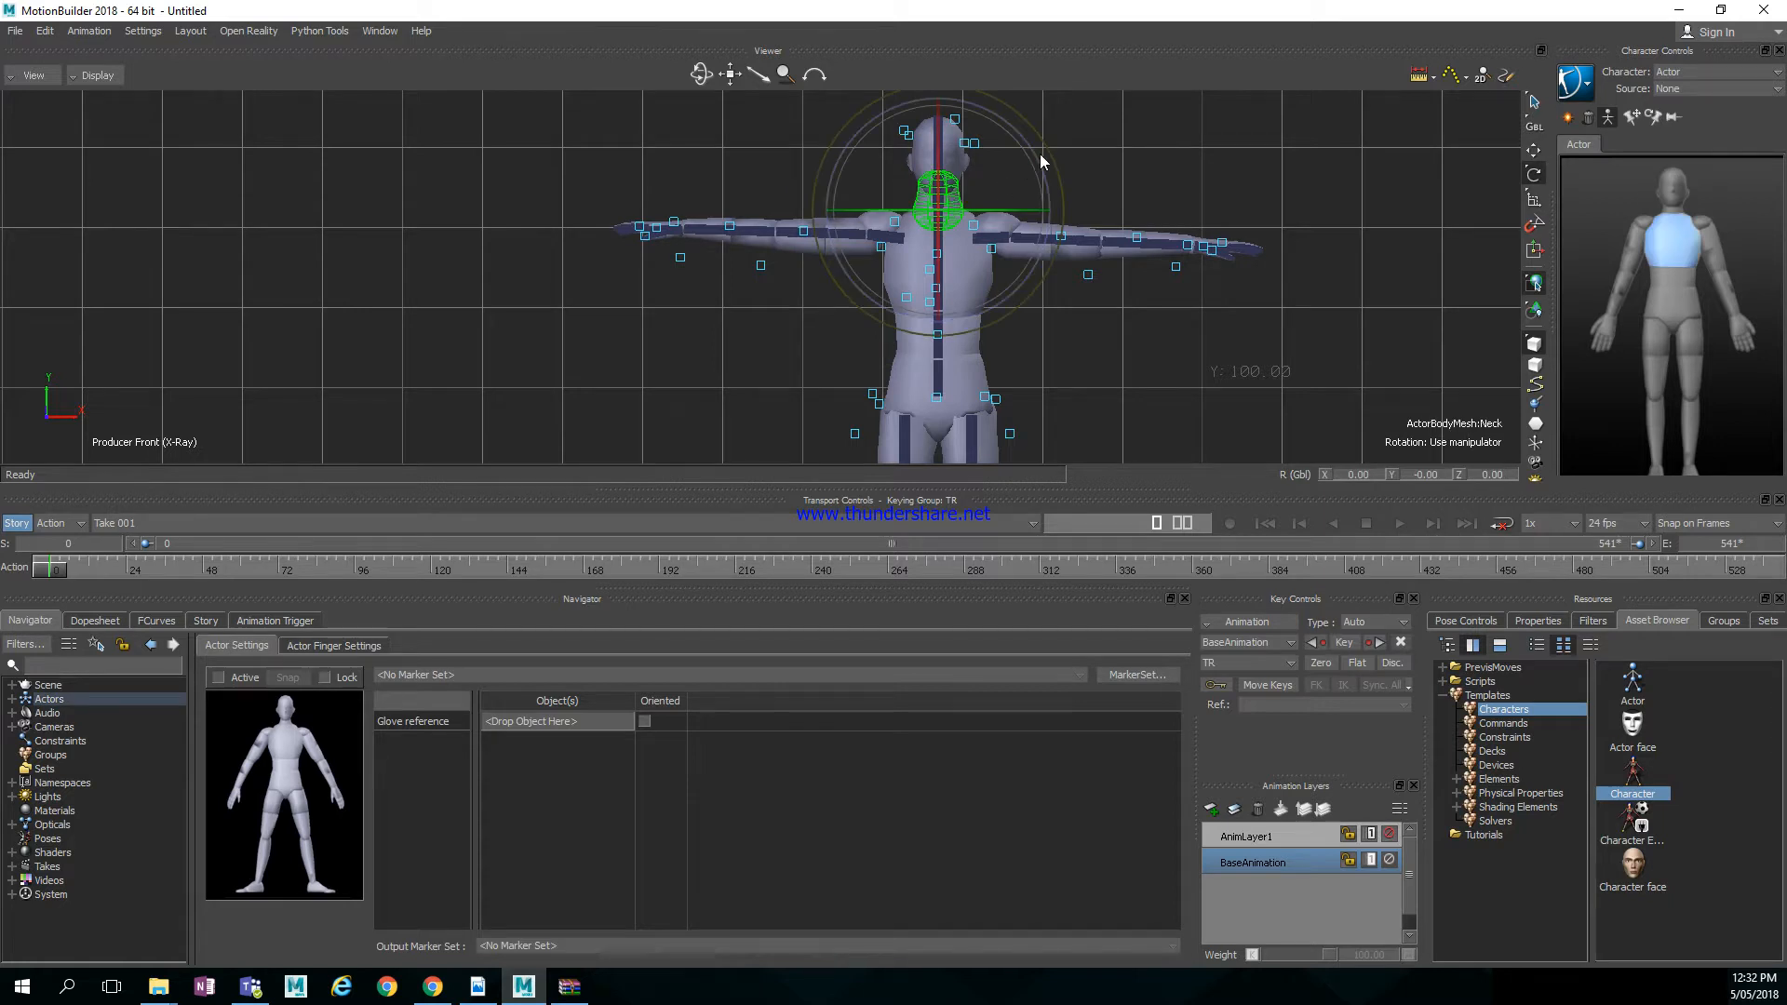
pyautogui.click(1105, 162)
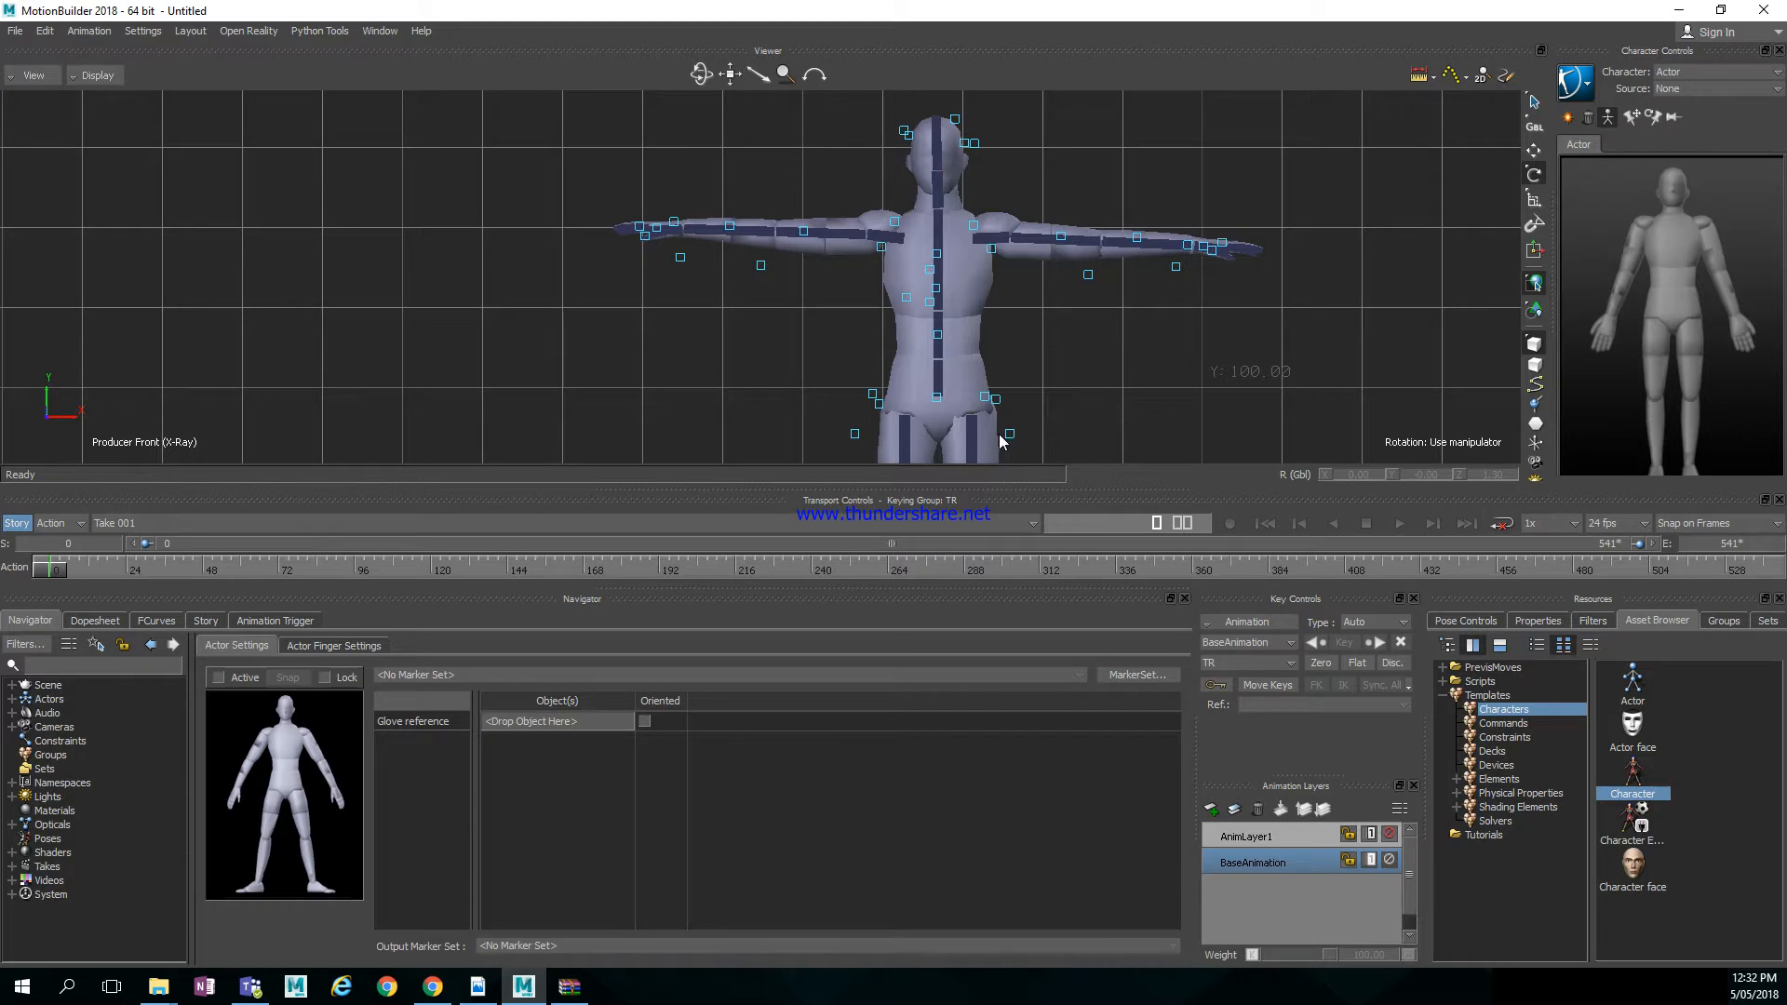
# Switch the viewer to the orthographic Producer Top view and translate the Actor's hips along Z to about 7.4, onto the root marker
pyautogui.moveTo(1120, 412)
pyautogui.keyDown('shift'); pyautogui.mouseDown()
pyautogui.moveTo(1159, 323)
pyautogui.moveTo(1173, 392)
pyautogui.moveTo(1148, 419)
pyautogui.mouseUp(); pyautogui.keyUp('shift')
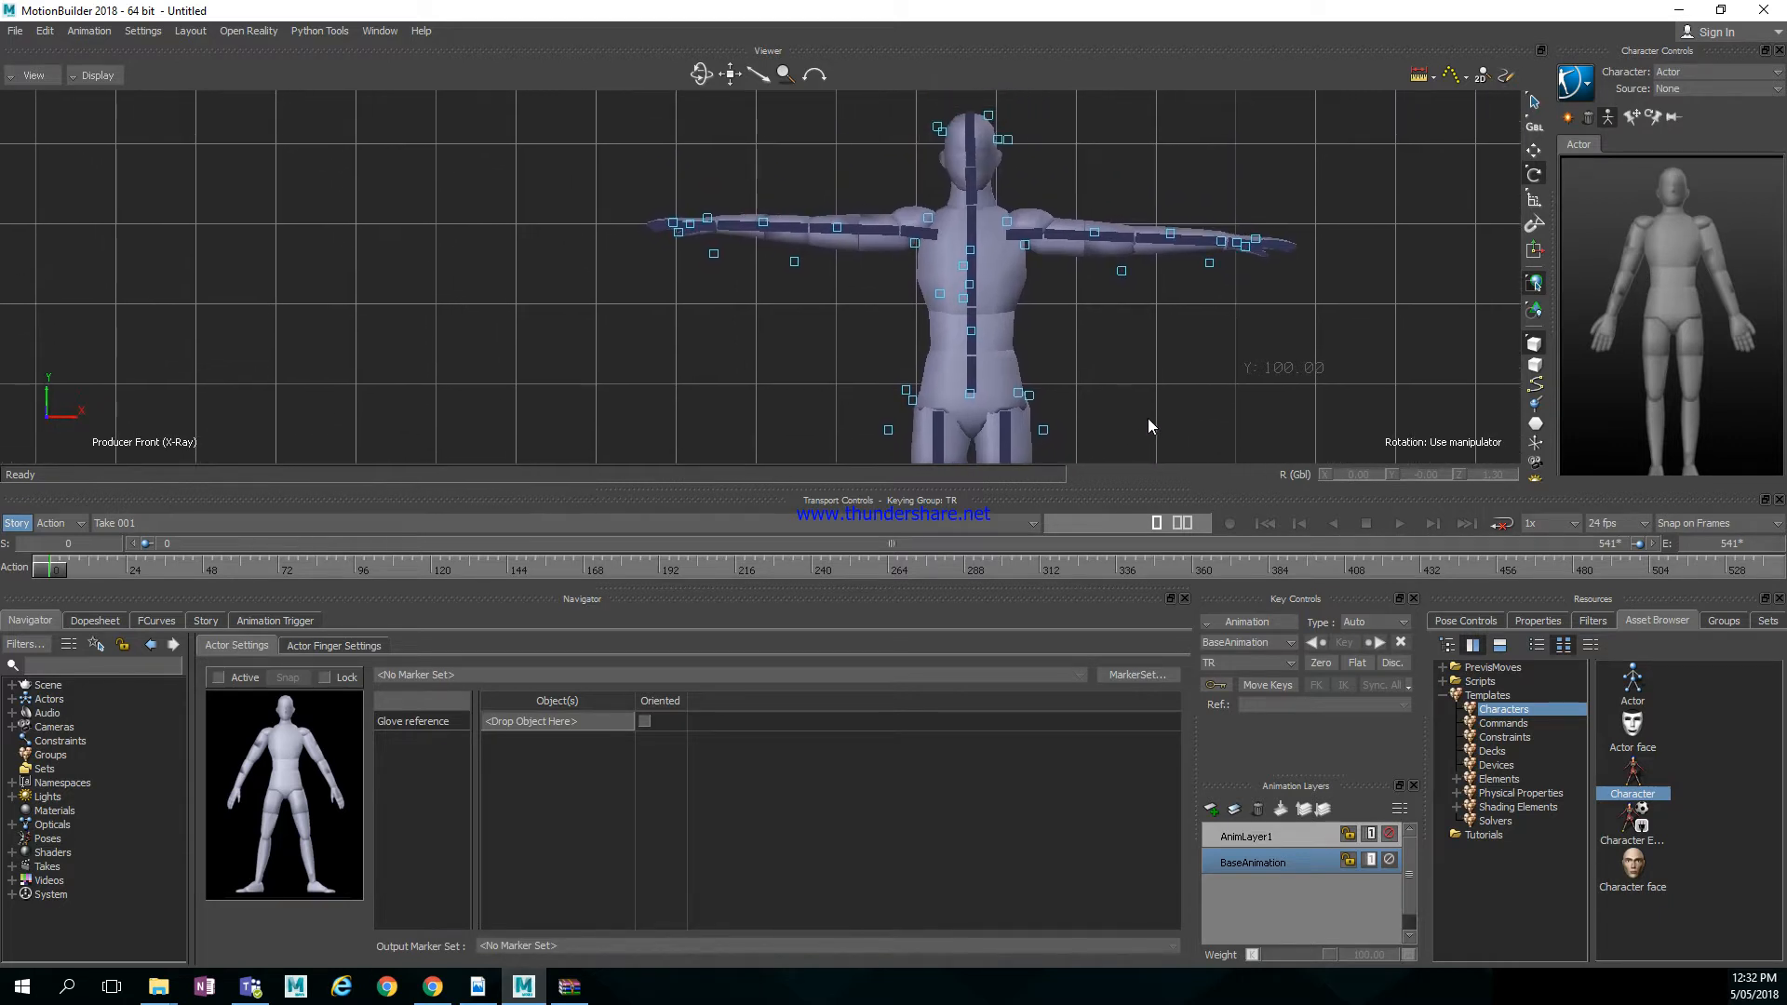
pyautogui.click(42, 80)
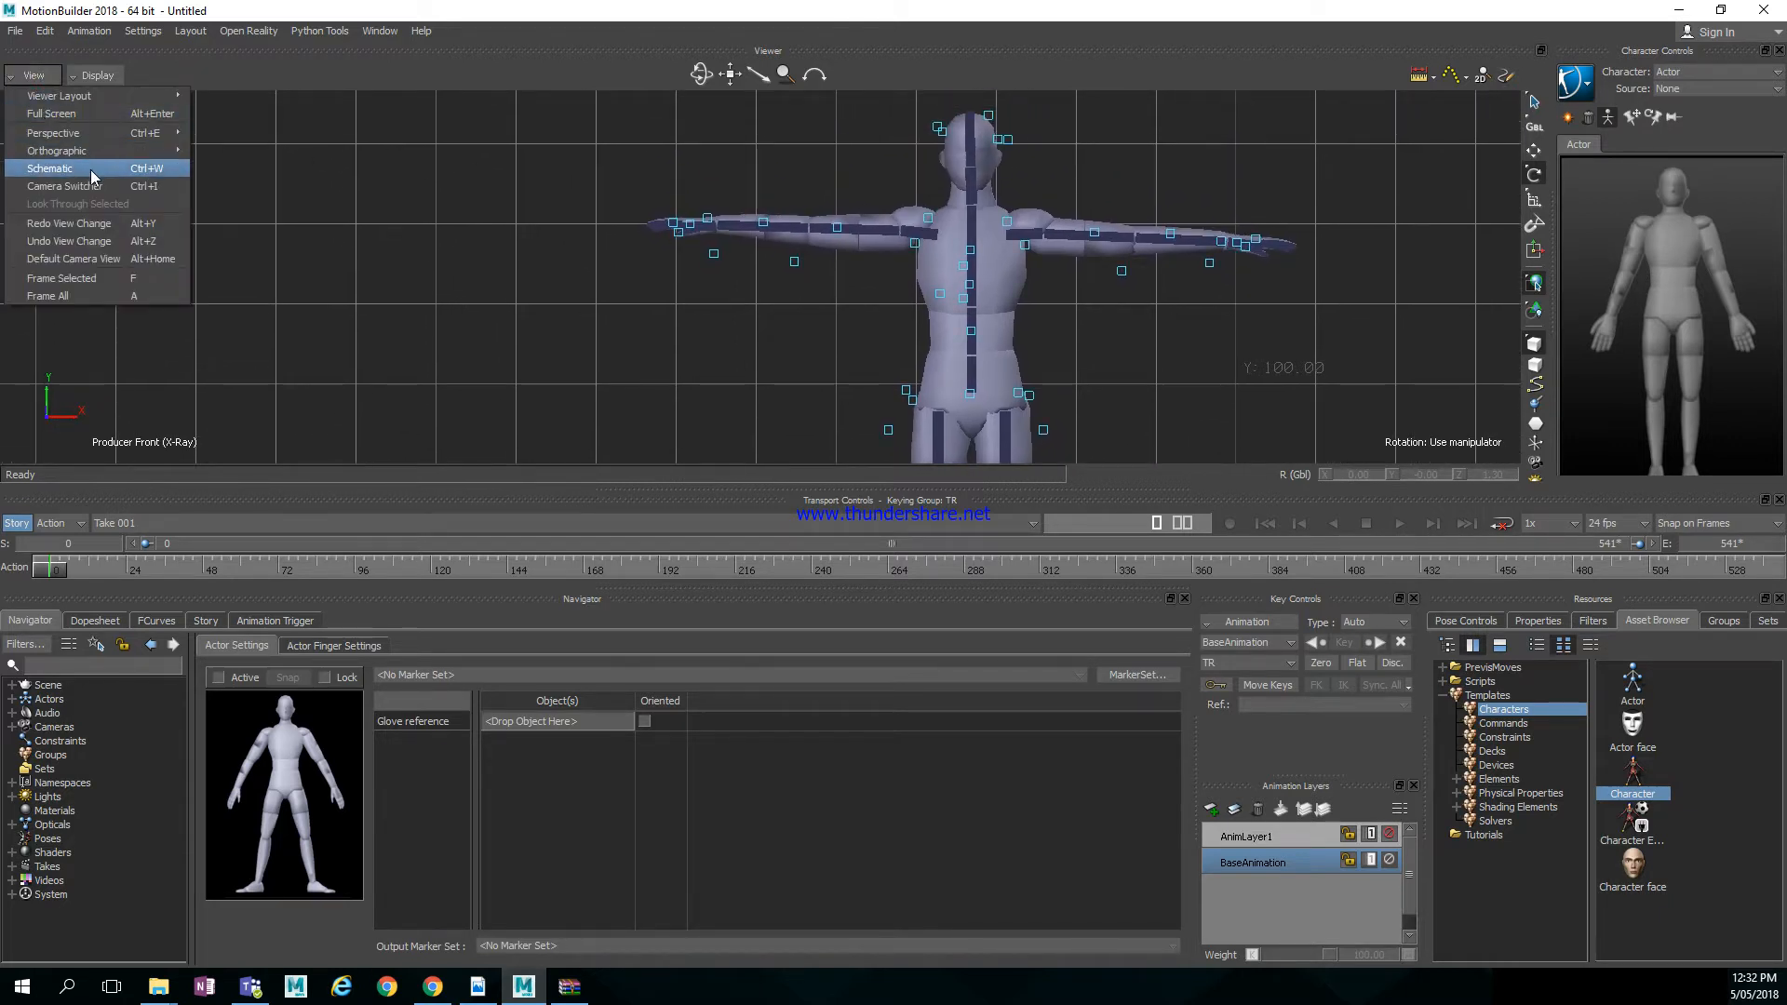
pyautogui.moveTo(110, 154)
pyautogui.click(281, 224)
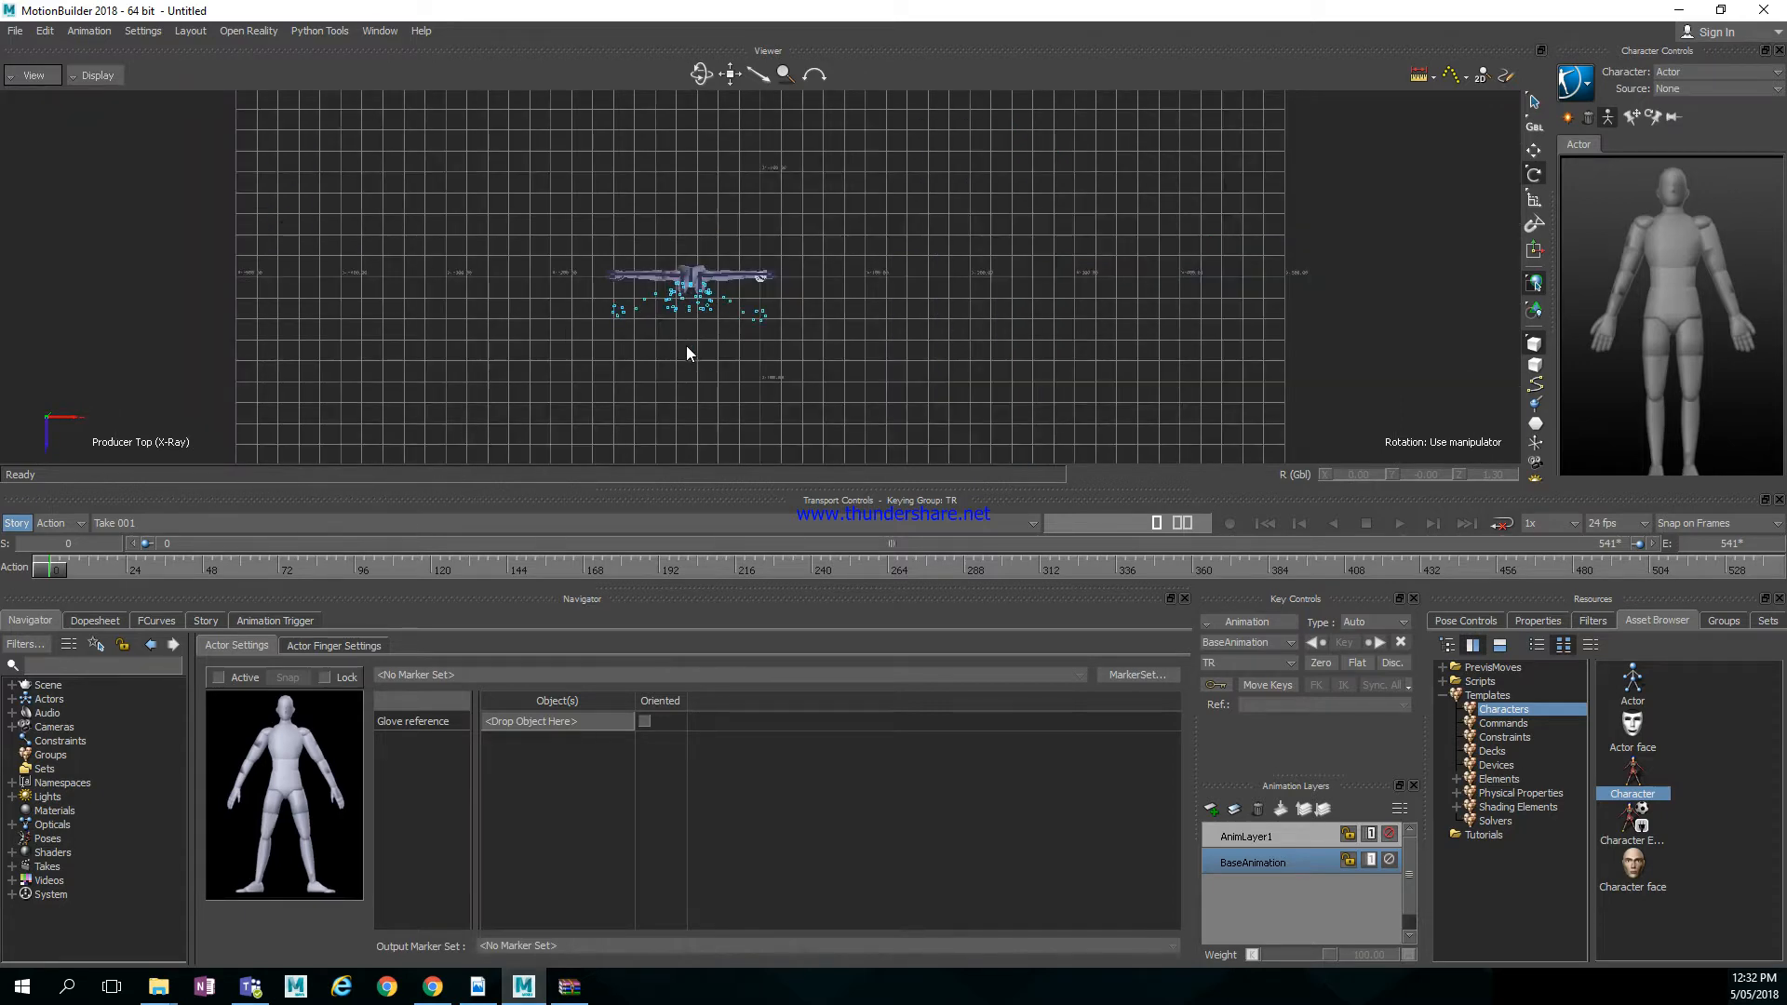
pyautogui.scroll(8, 689, 351)
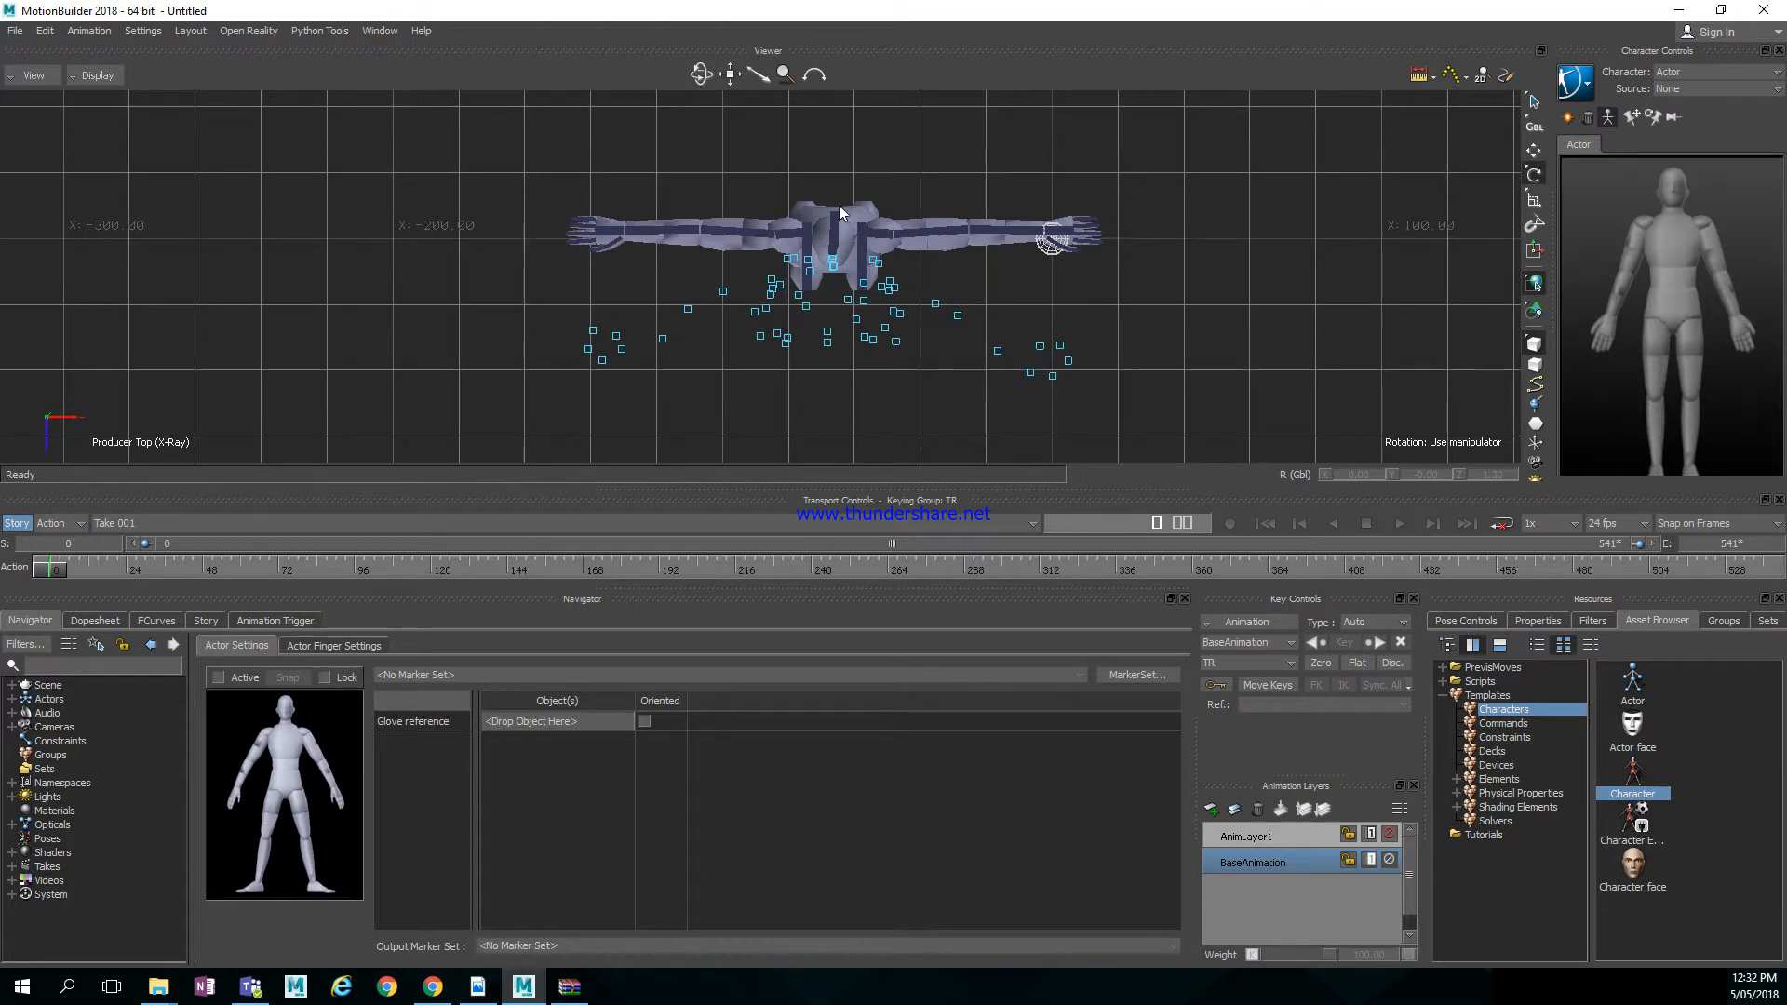
pyautogui.click(1656, 301)
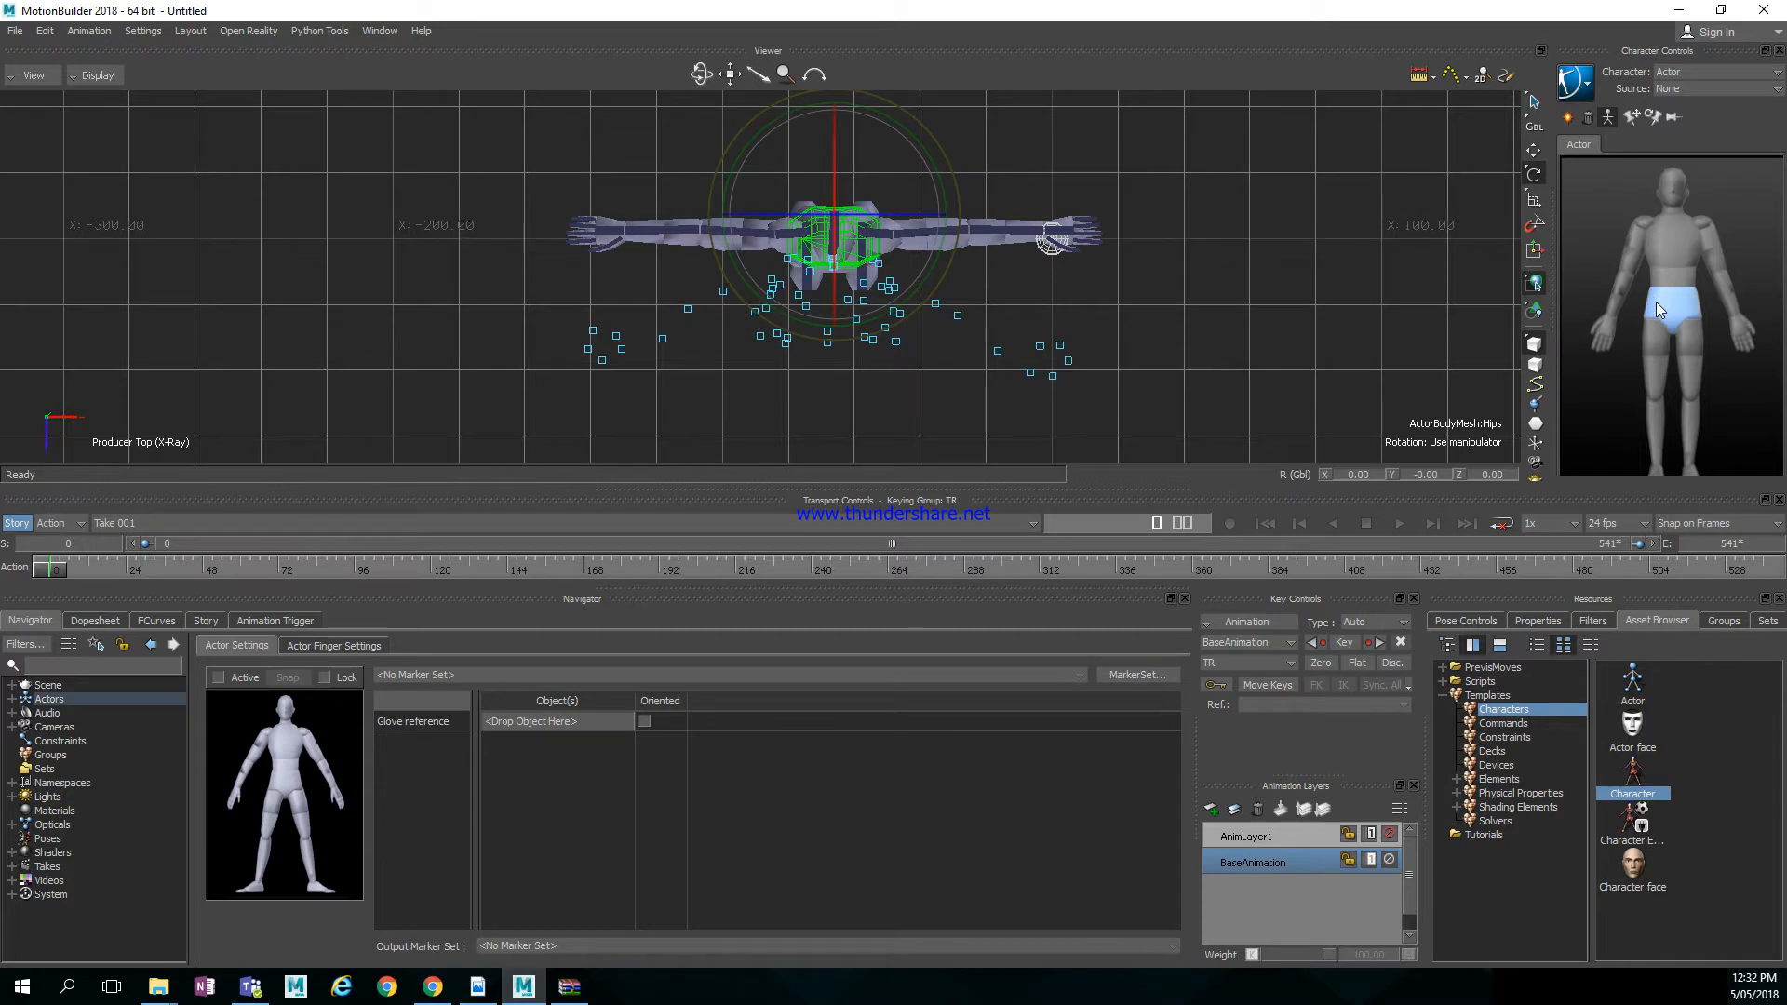
pyautogui.click(1532, 150)
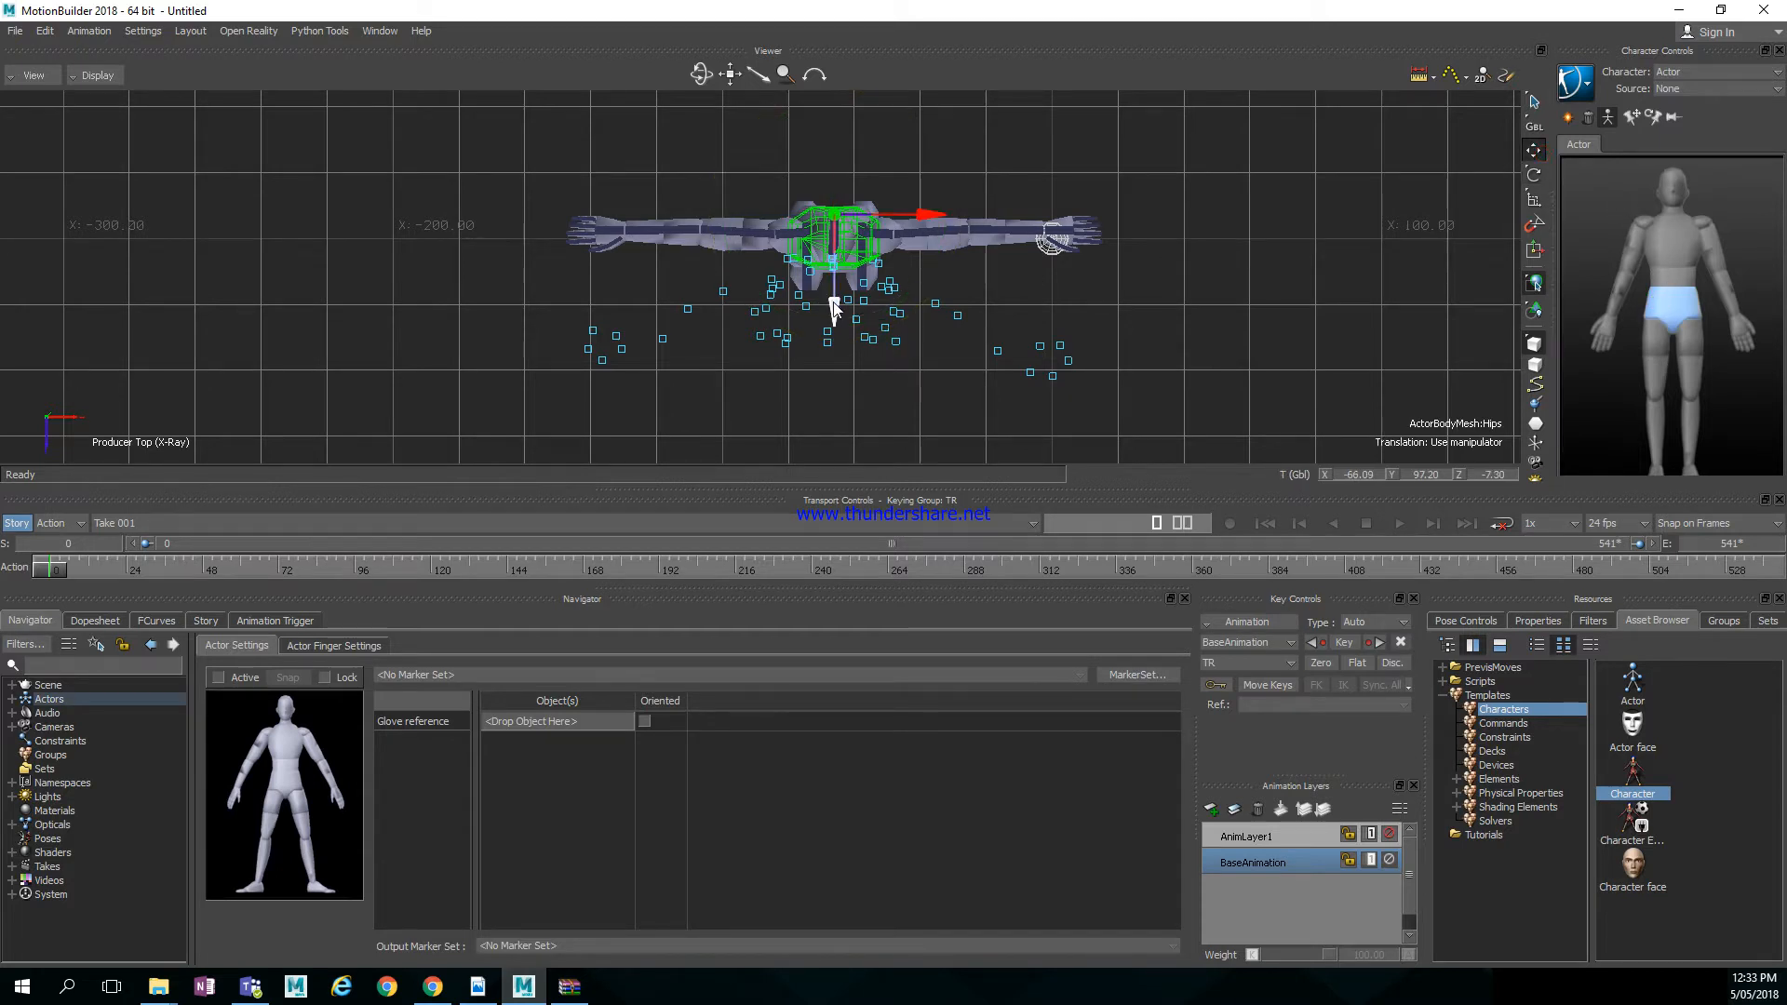
pyautogui.moveTo(834, 312); pyautogui.dragTo(834, 357)
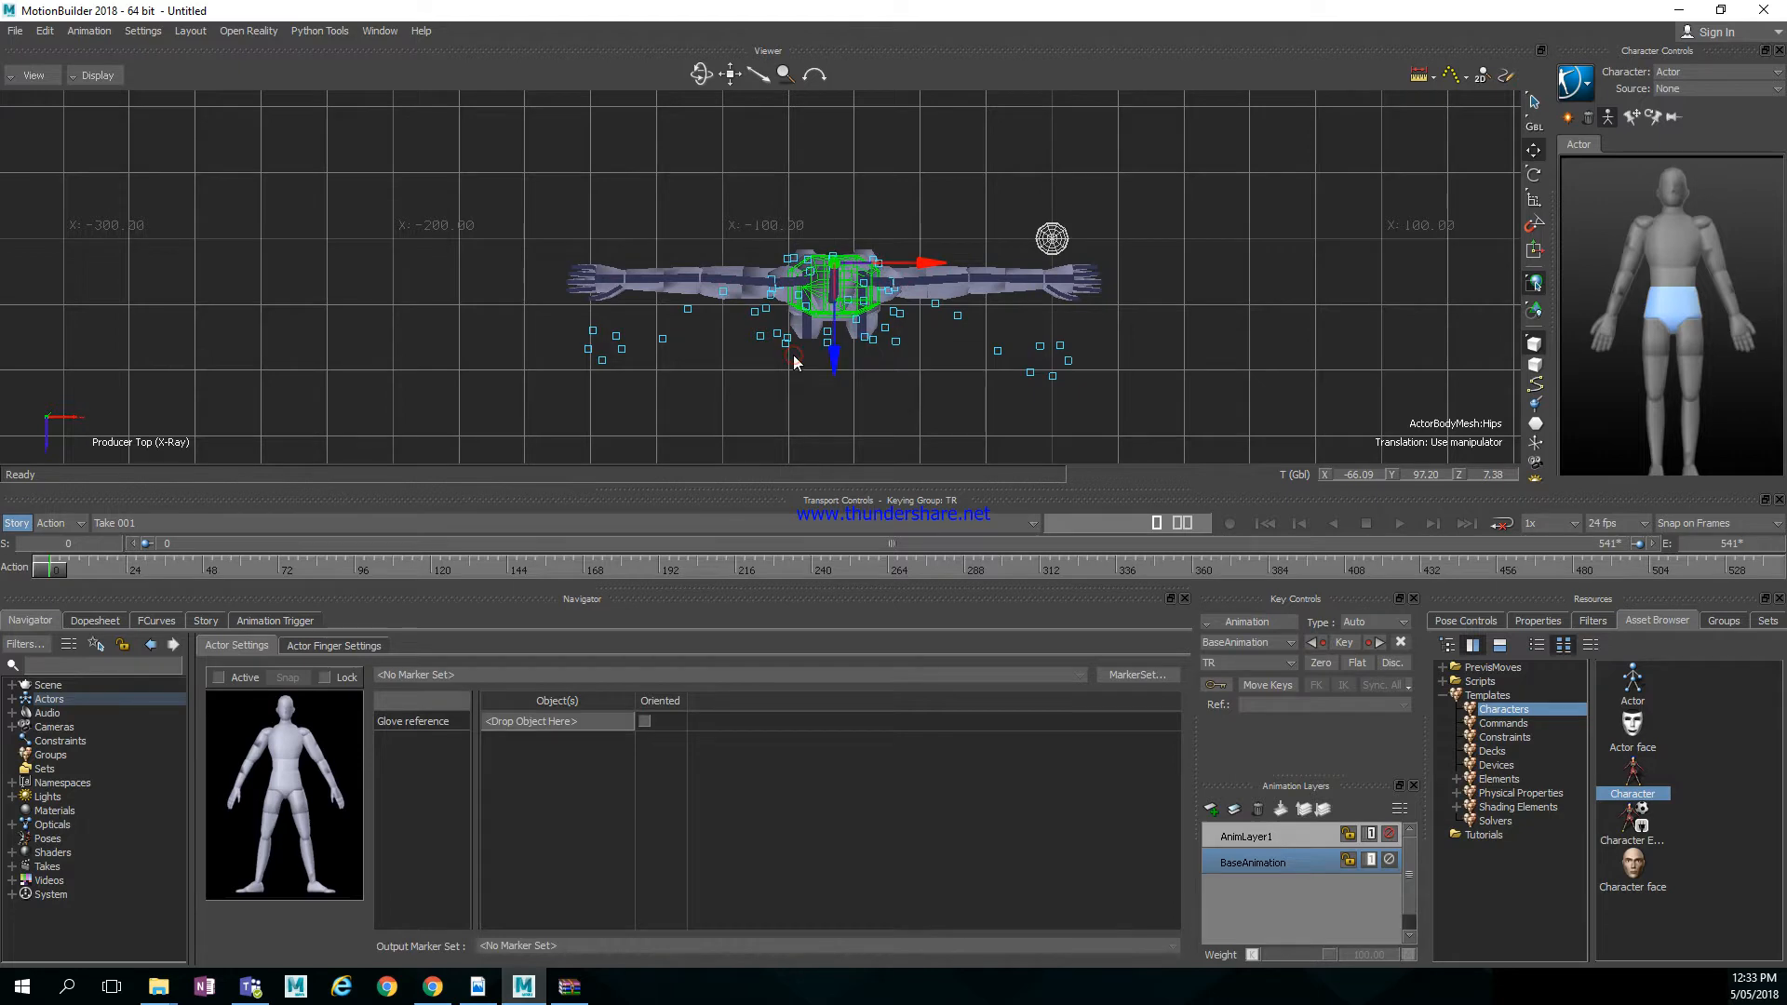
# Identify the TRC RFrontWaist and RTip markers in front of the Actor's hips in the top view
pyautogui.click(791, 351)
pyautogui.click(786, 345)
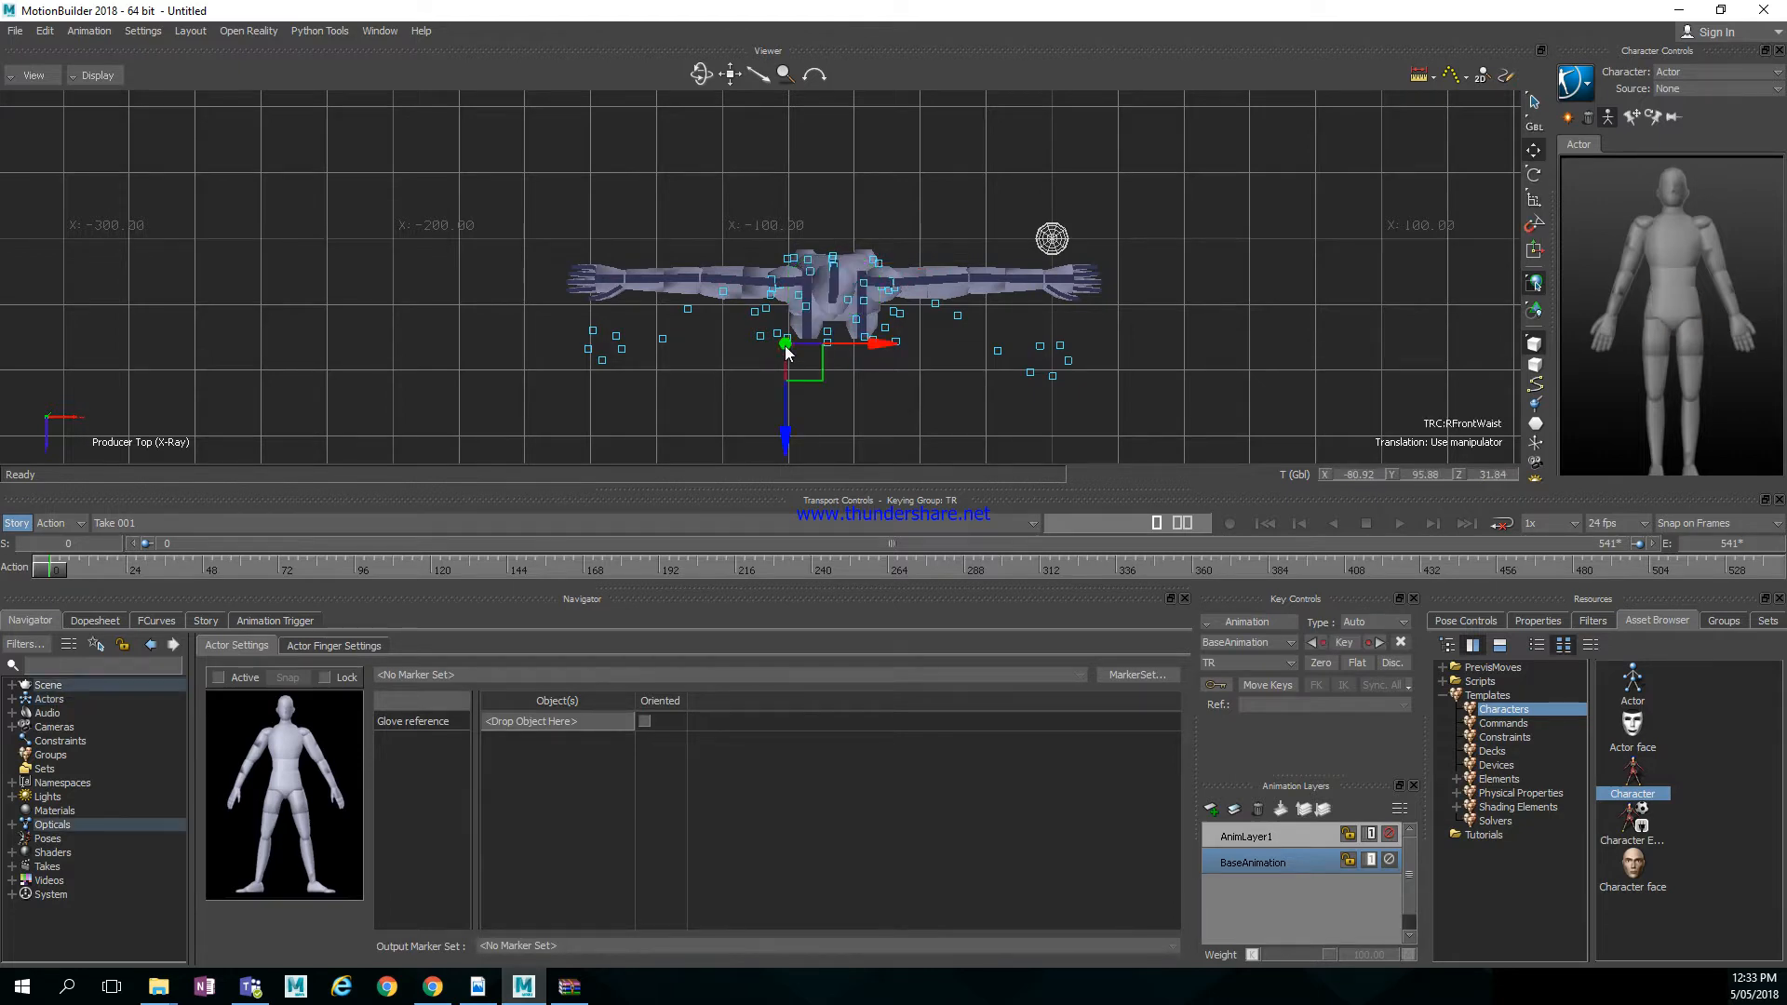
pyautogui.click(873, 380)
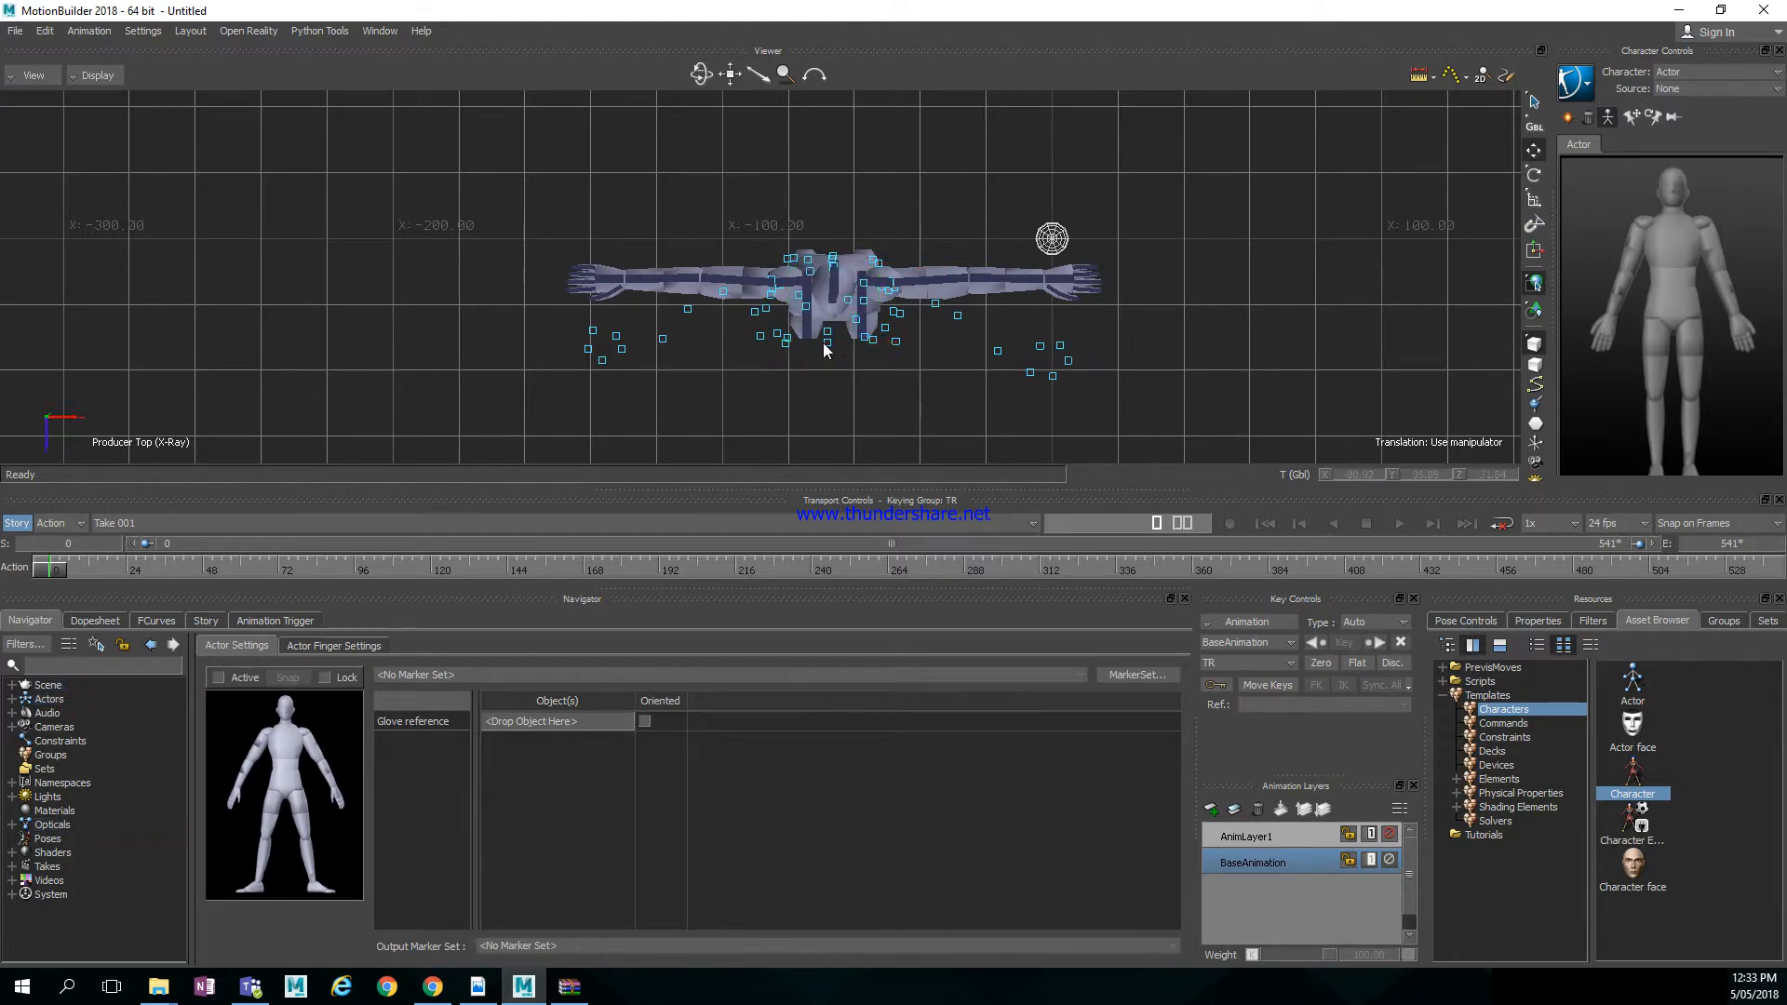
pyautogui.click(760, 338)
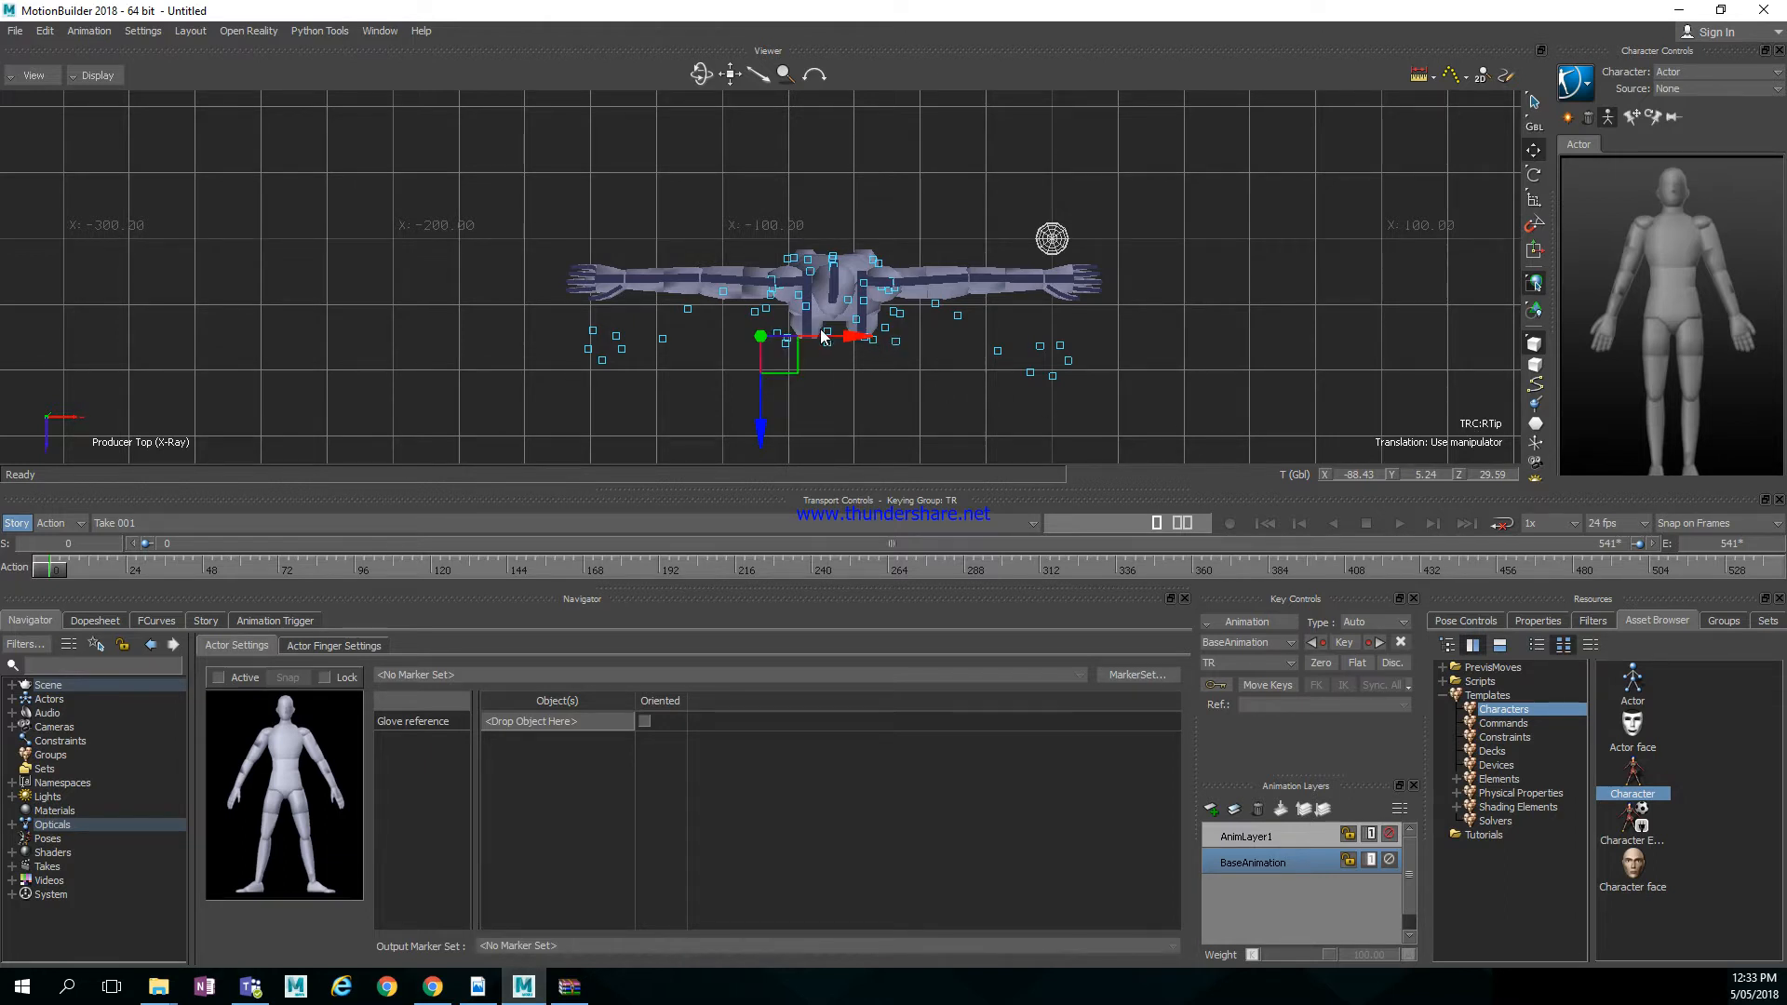
# Return to the orthographic Producer Front view and rotate the Actor's right upper leg about Z to about -4 degrees toward its leg markers
pyautogui.click(32, 76)
pyautogui.moveTo(100, 149)
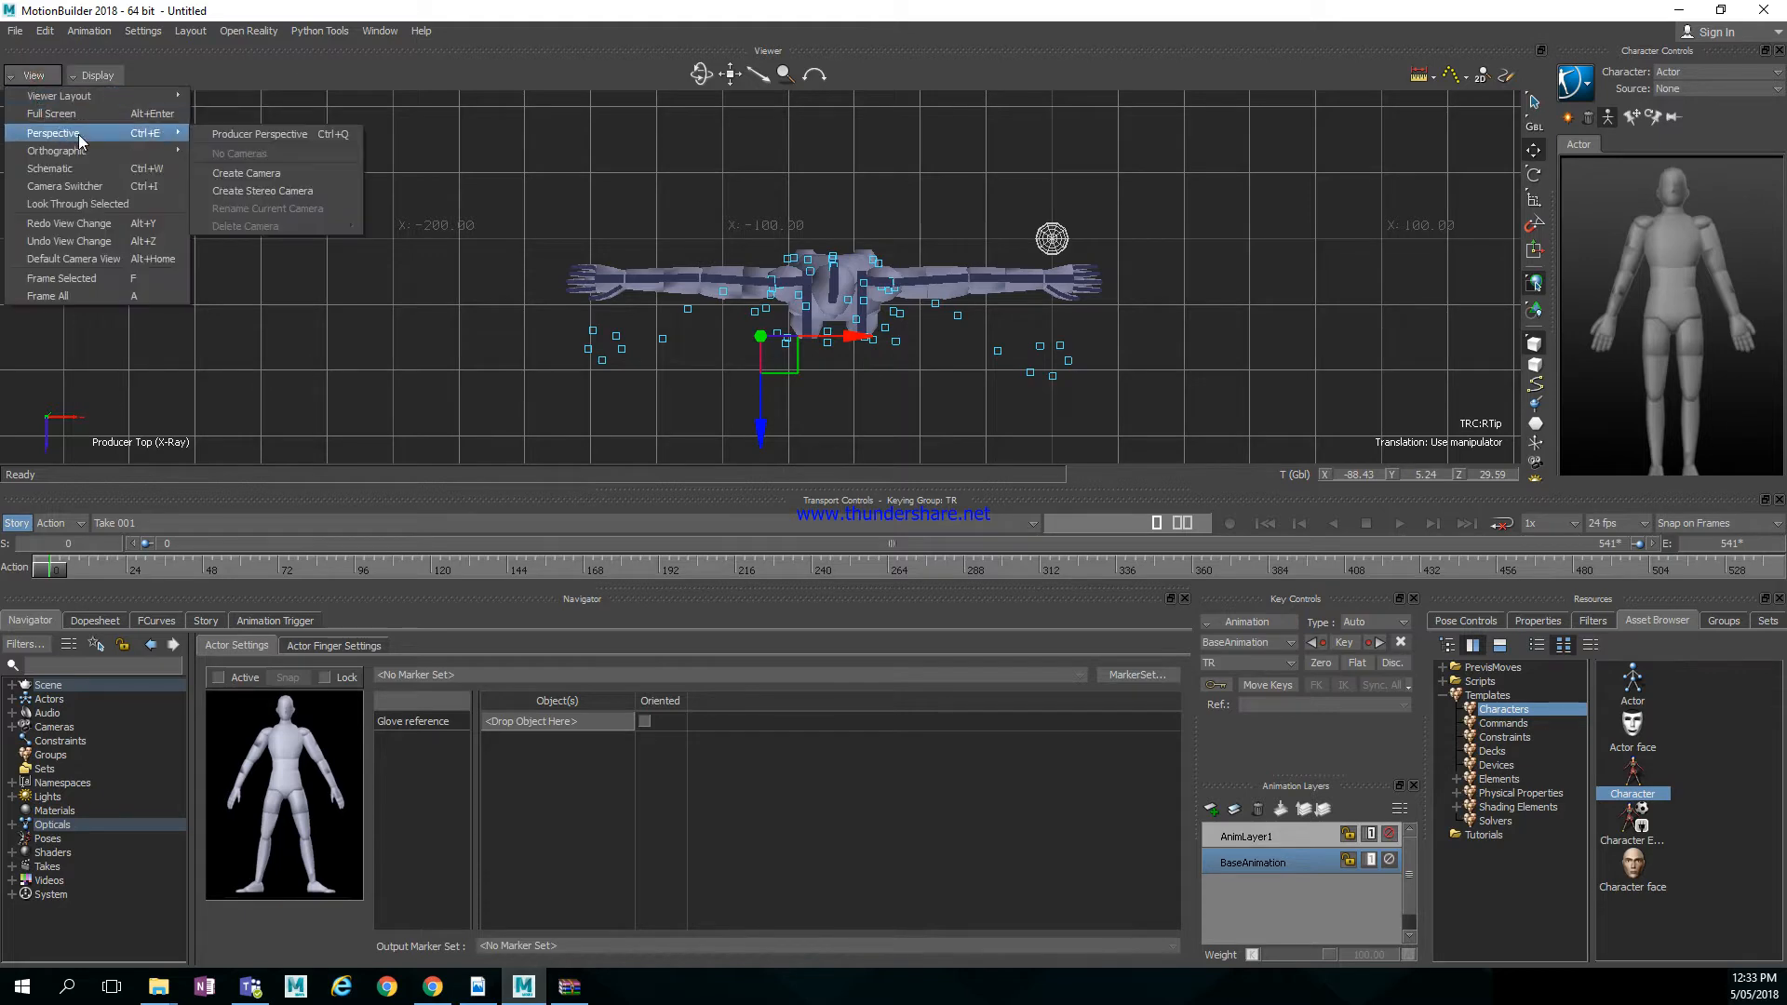
pyautogui.click(233, 153)
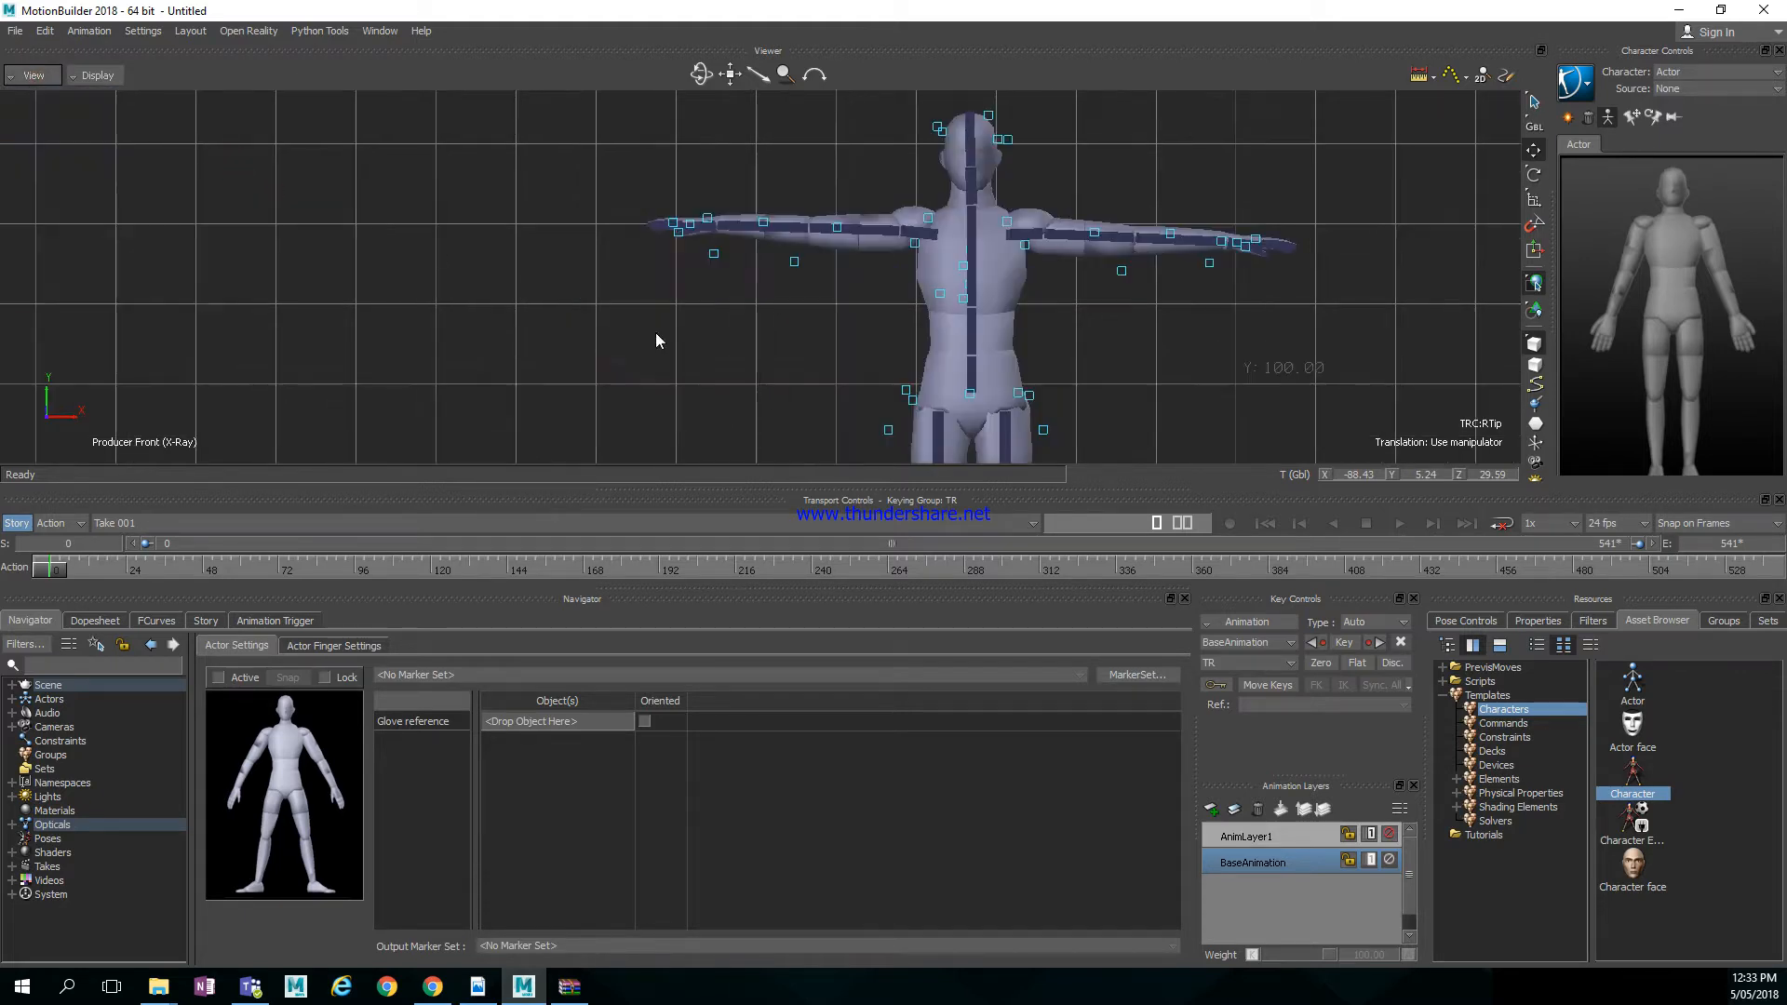
pyautogui.keyDown('shift'); pyautogui.moveTo(1127, 281); pyautogui.dragTo(1083, 162); pyautogui.keyUp('shift')
pyautogui.keyDown('shift'); pyautogui.moveTo(1037, 287); pyautogui.dragTo(1108, 292); pyautogui.keyUp('shift')
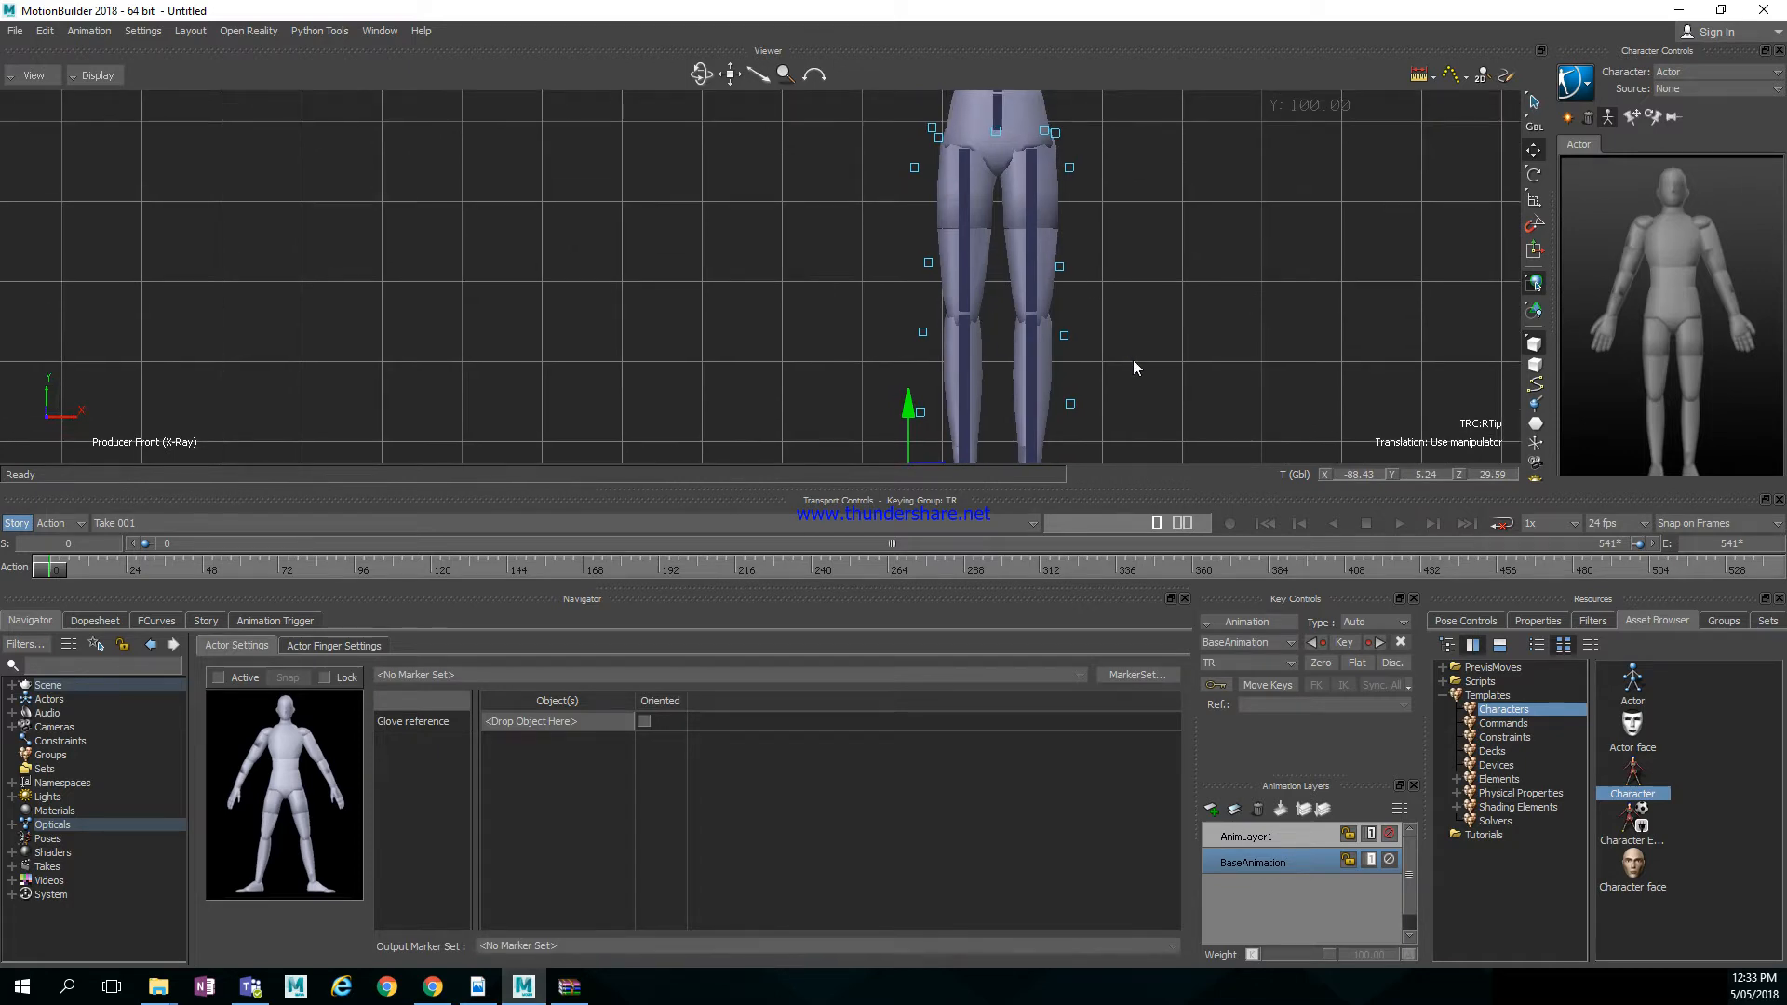
pyautogui.keyDown('ctrl'); pyautogui.moveTo(1132, 359); pyautogui.dragTo(1089, 359); pyautogui.keyUp('ctrl')
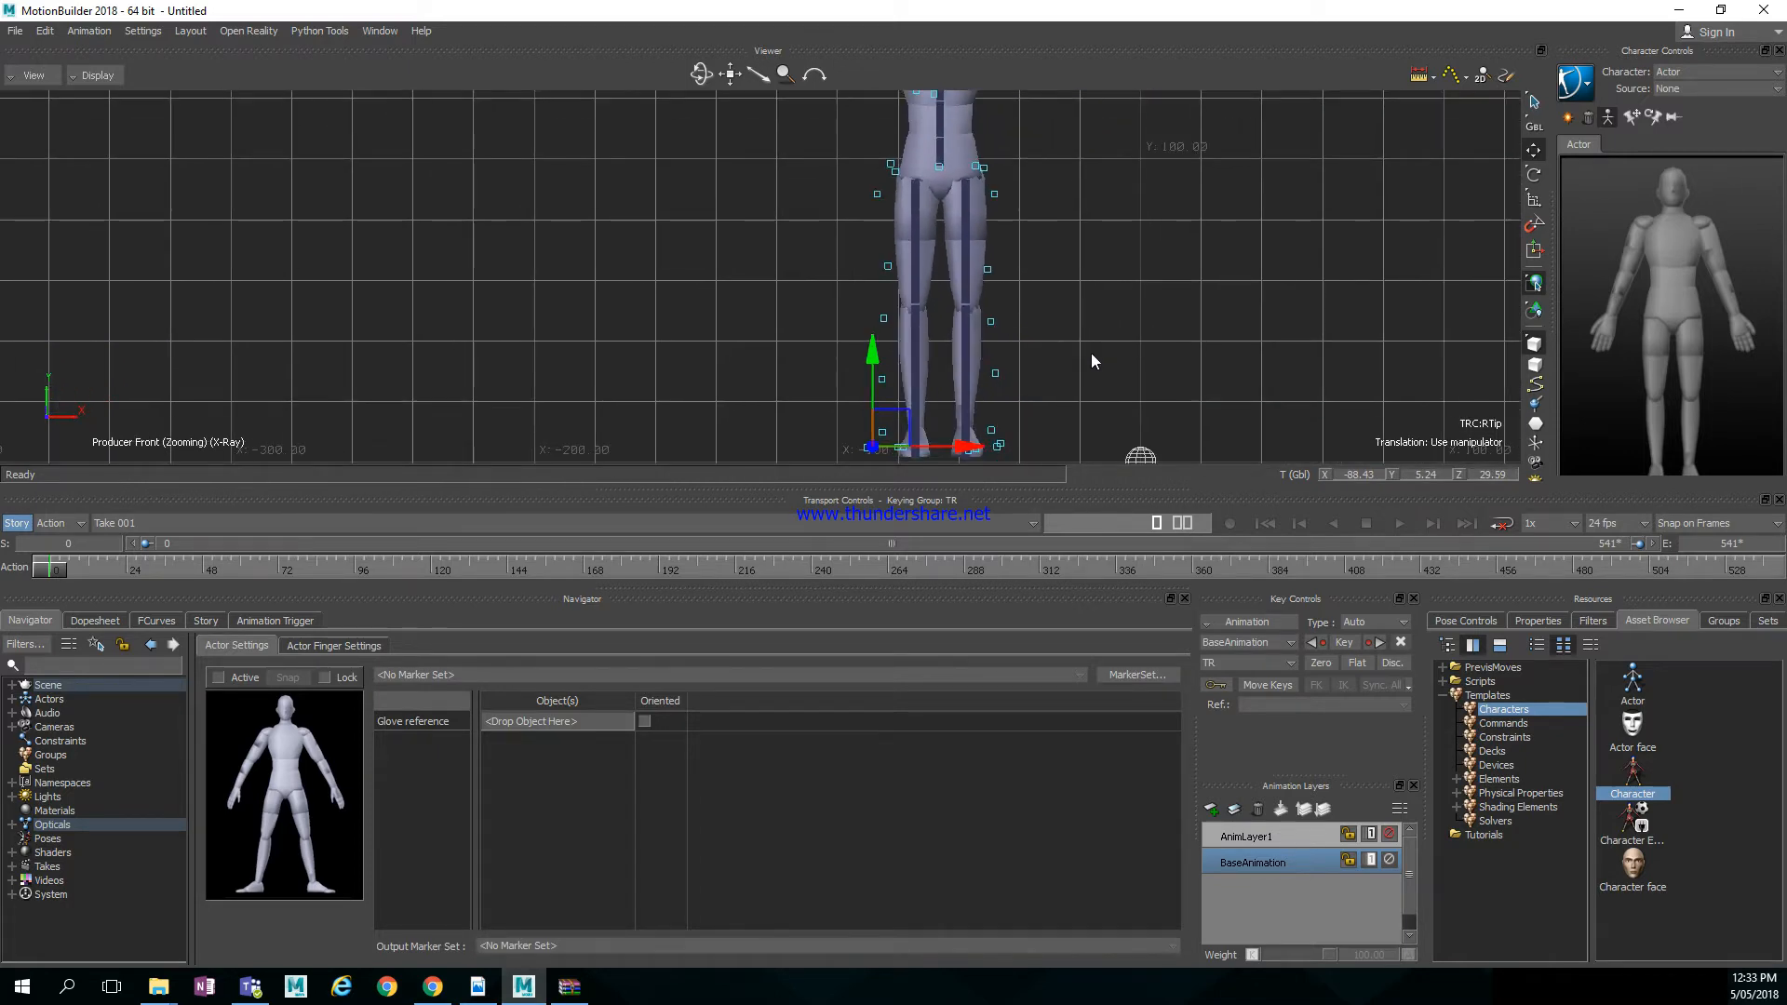
pyautogui.click(928, 225)
pyautogui.click(1537, 177)
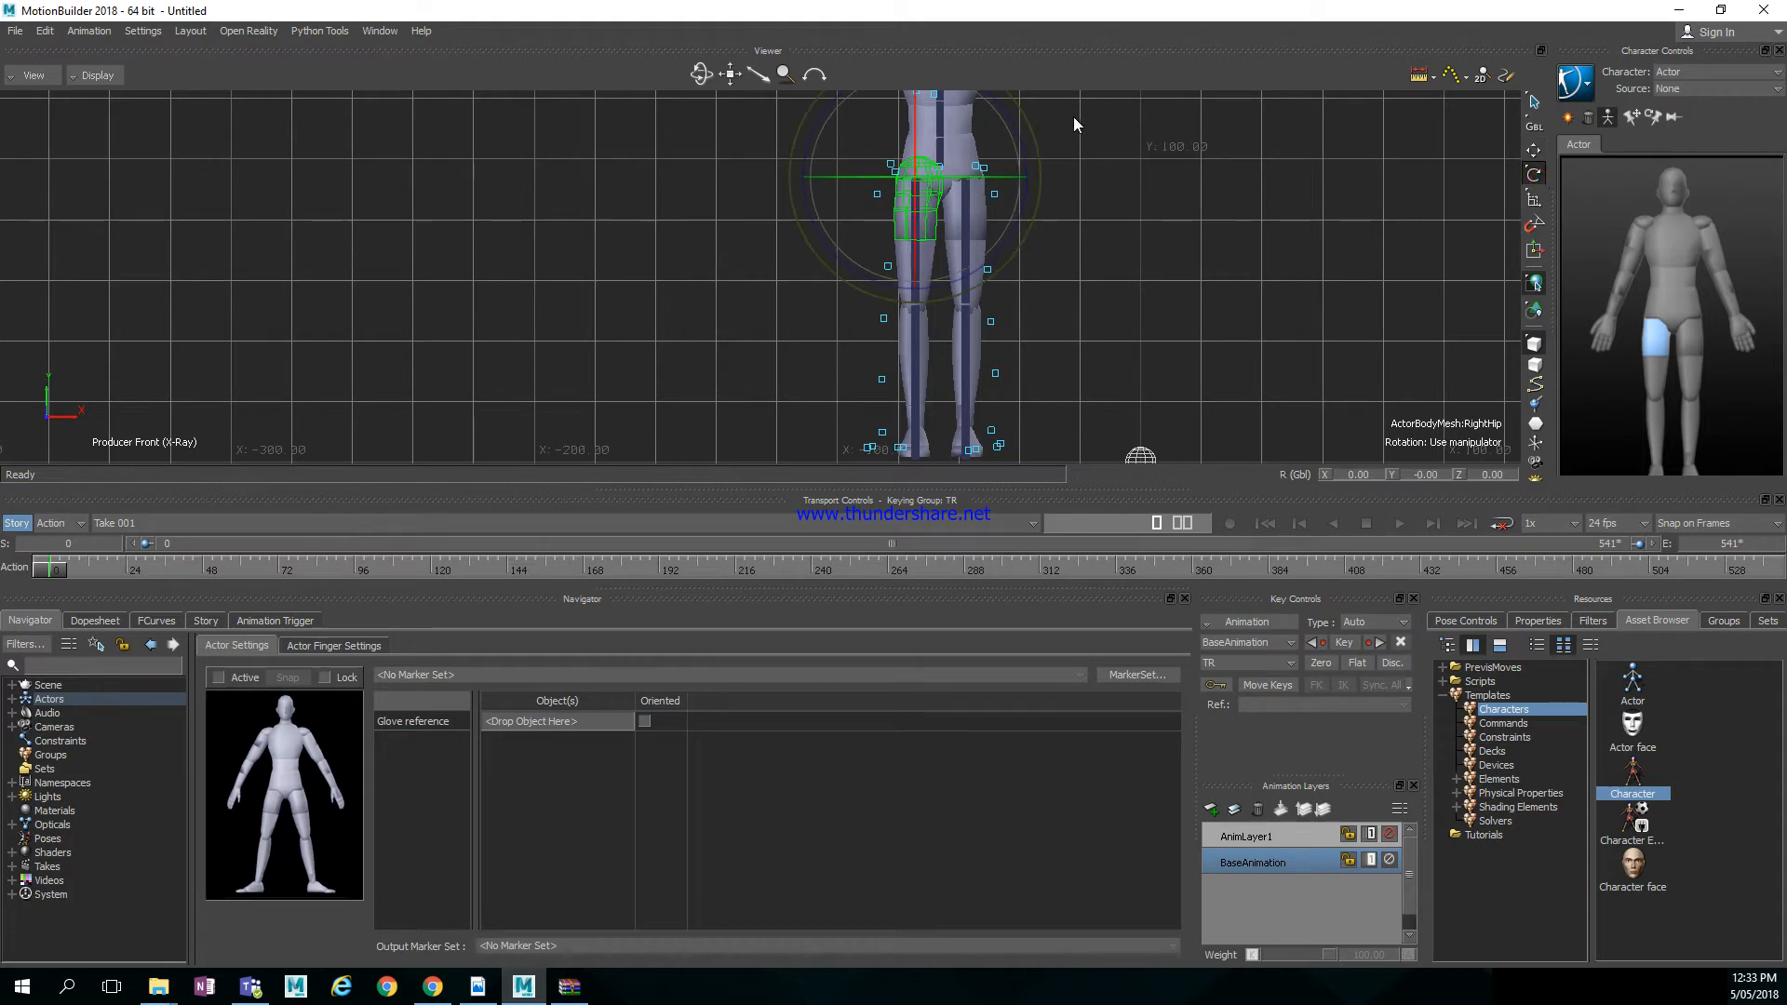
pyautogui.moveTo(1024, 134); pyautogui.dragTo(1025, 140)
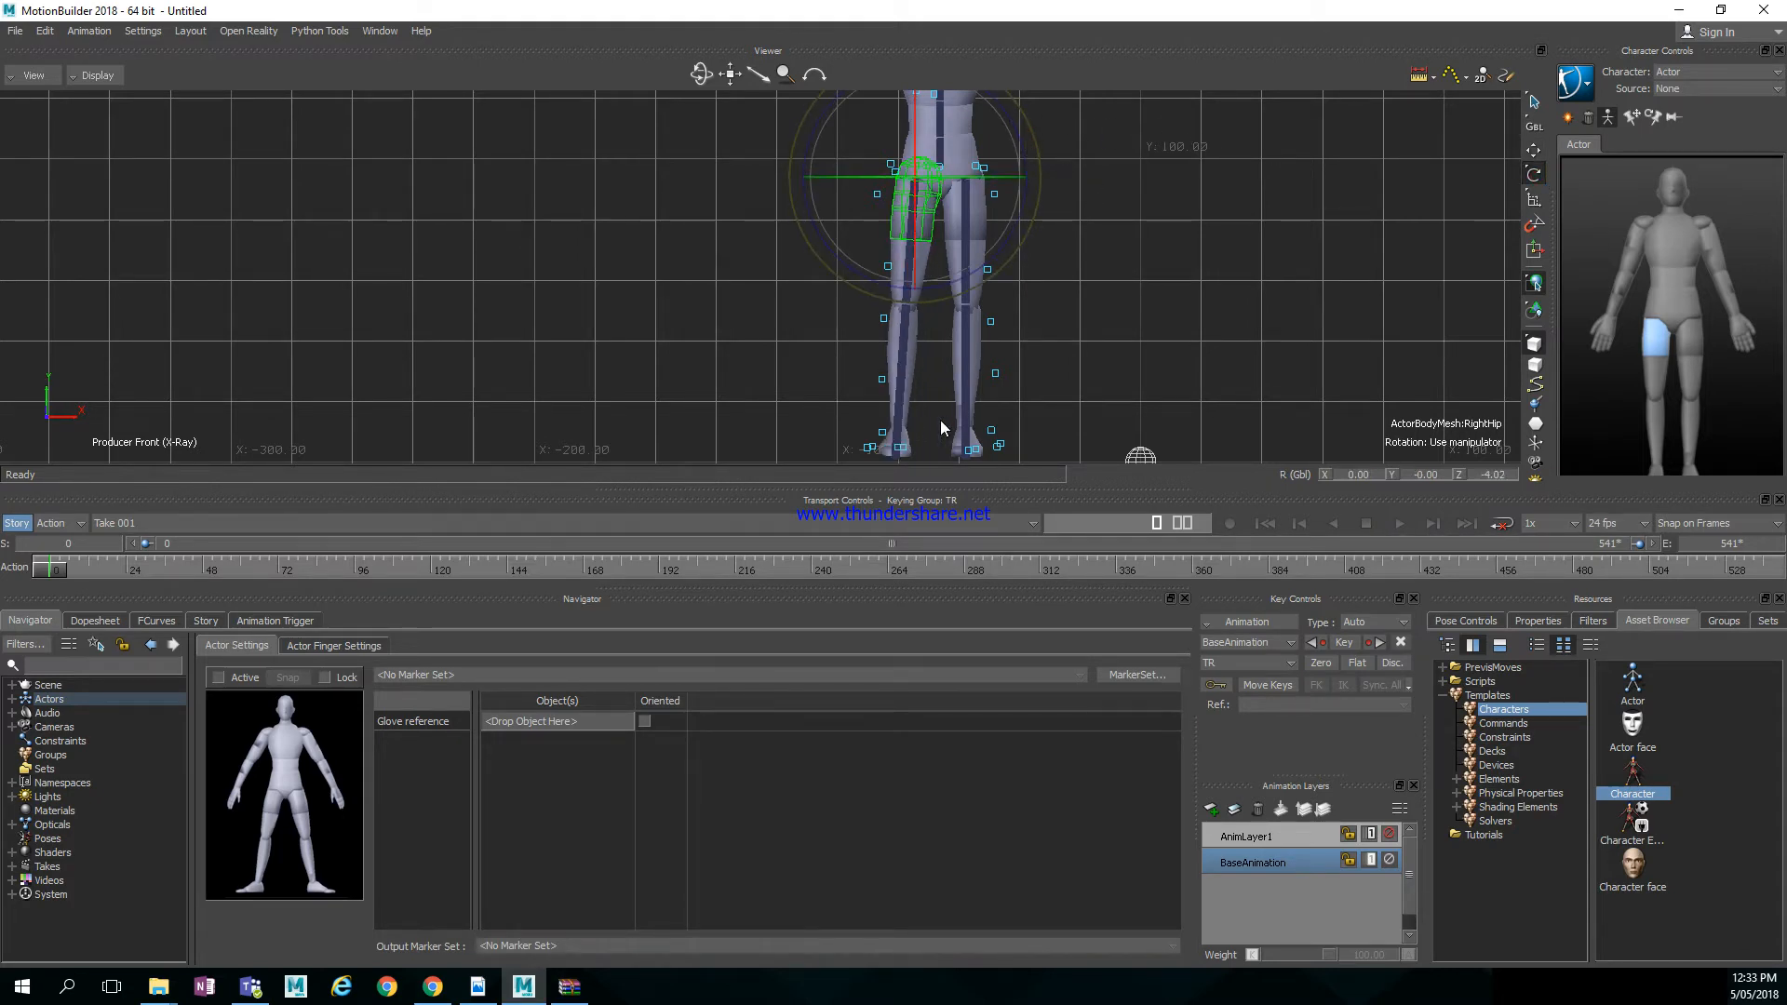
# Rotate the Actor's left upper leg about Z to about 3.6 degrees toward its leg markers in the front view
pyautogui.moveTo(891, 458); pyautogui.dragTo(911, 352, button='middle')
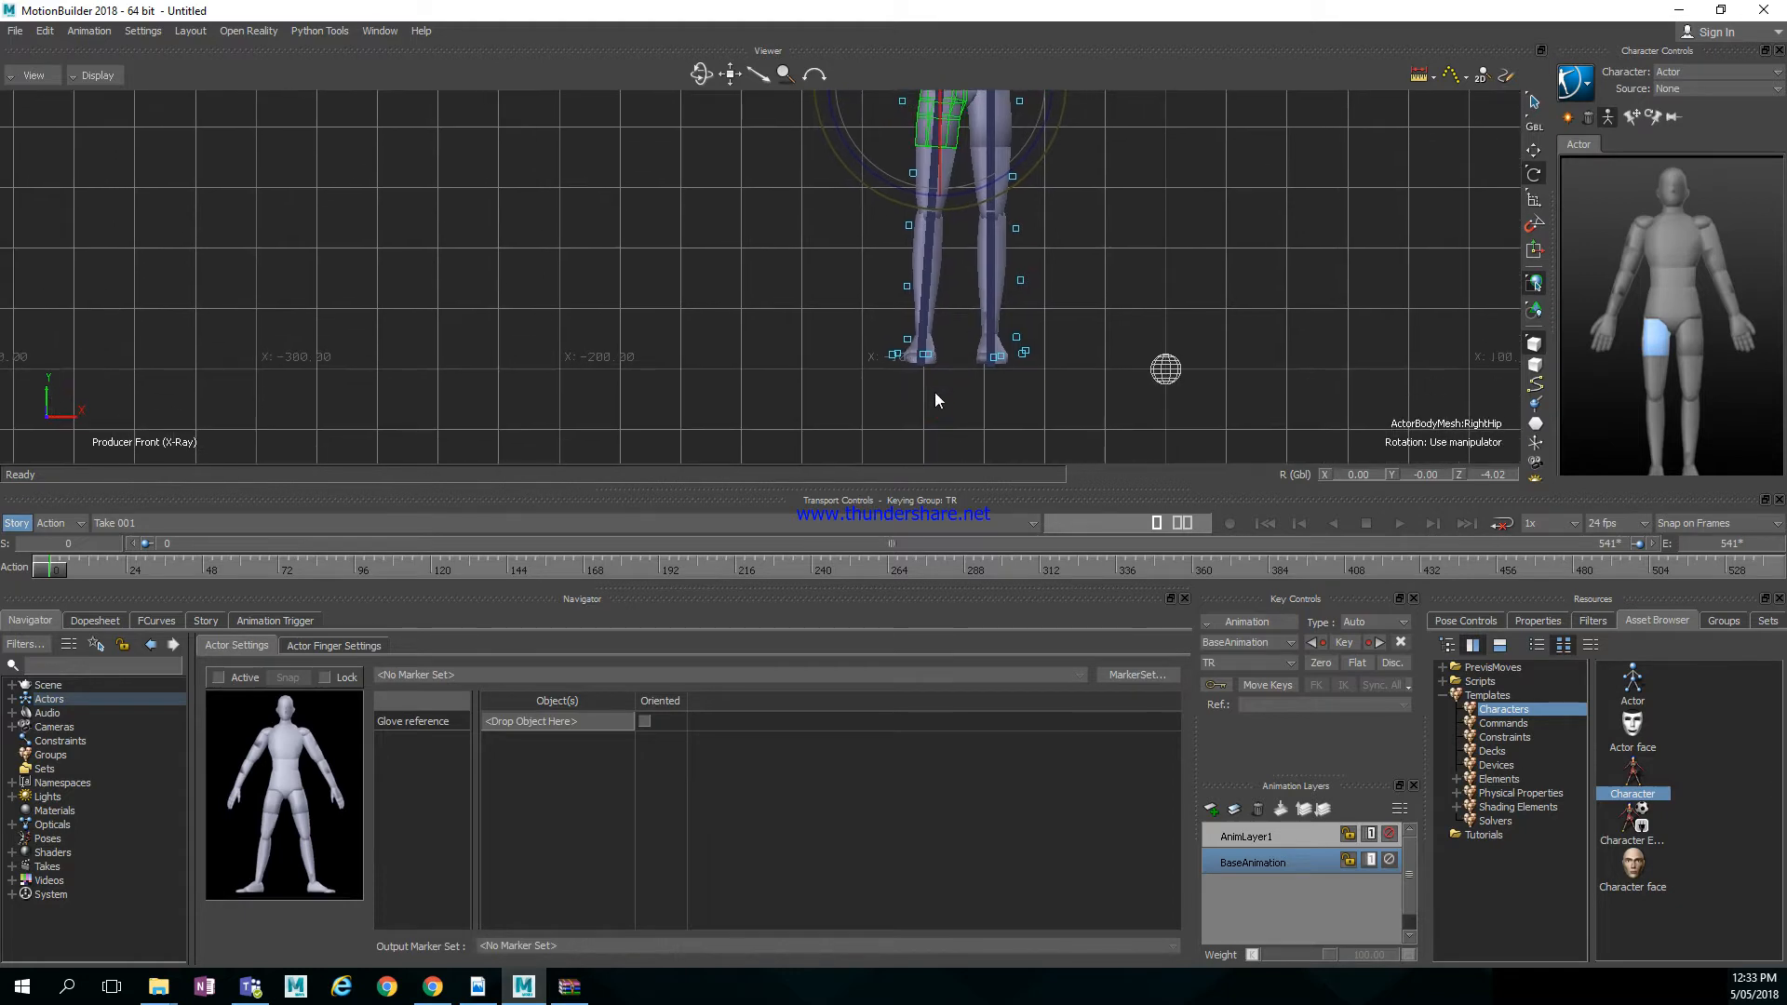
pyautogui.keyDown('ctrl'); pyautogui.moveTo(934, 393); pyautogui.dragTo(899, 310); pyautogui.keyUp('ctrl')
pyautogui.keyDown('shift'); pyautogui.moveTo(1052, 288); pyautogui.dragTo(905, 378); pyautogui.keyUp('shift')
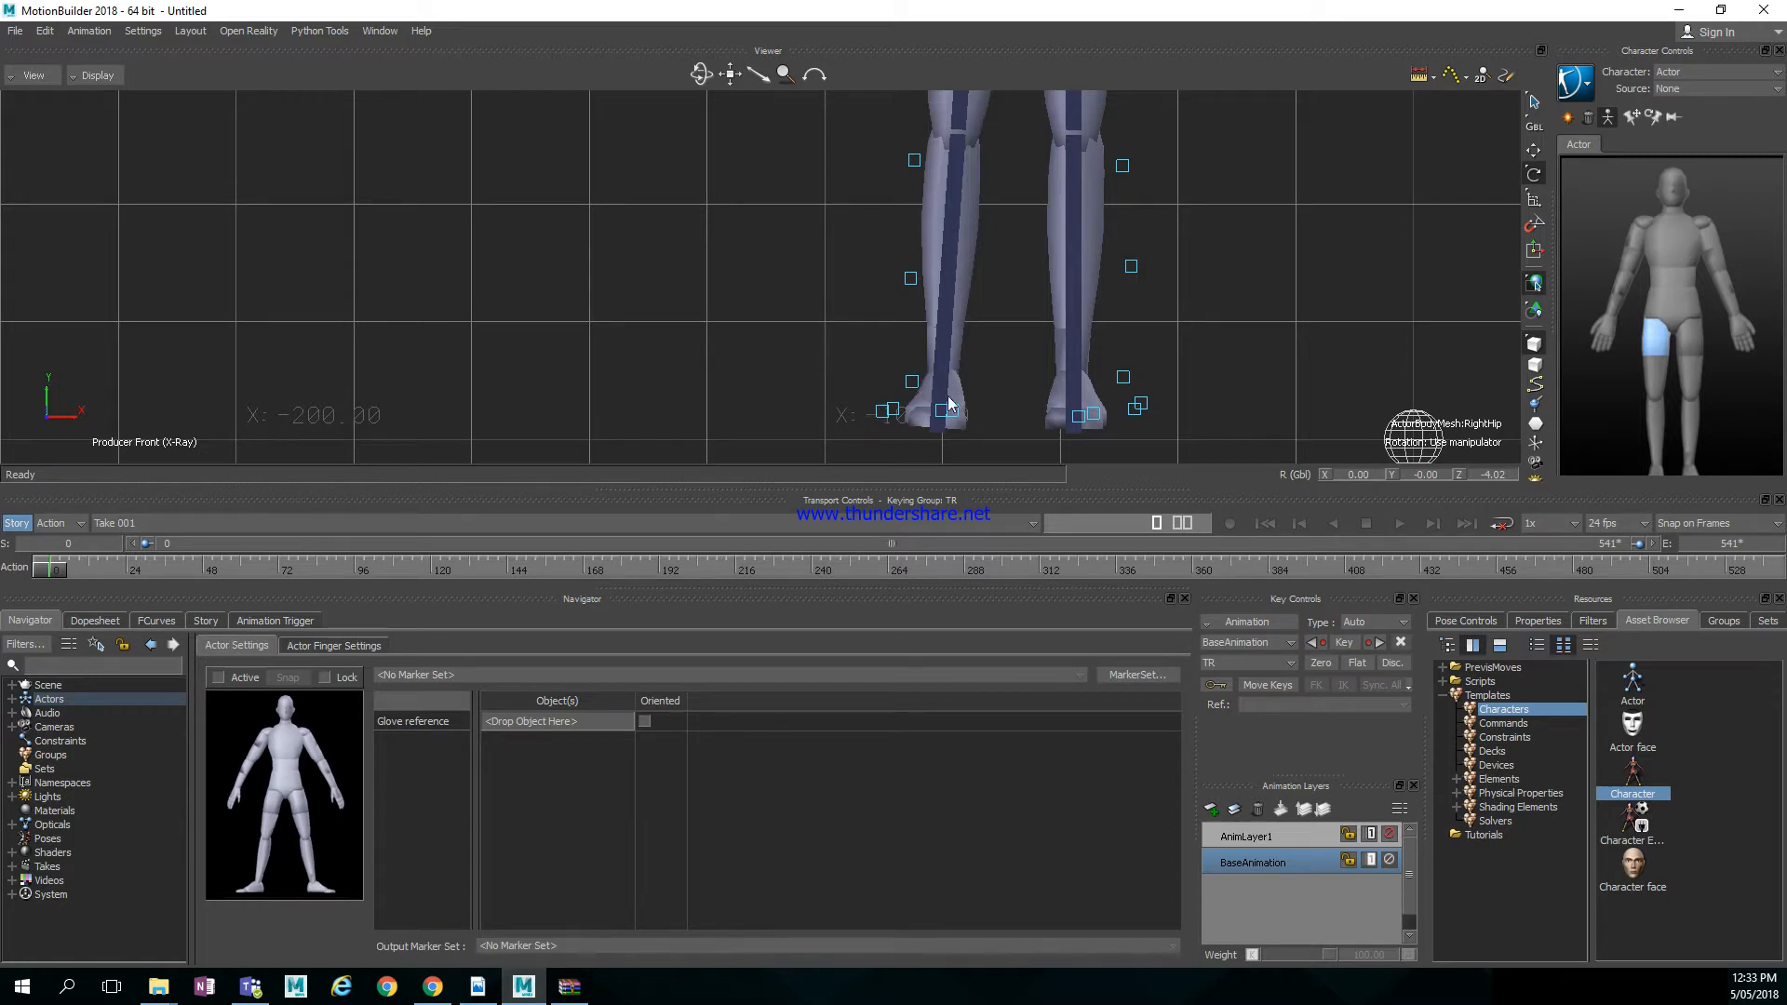
pyautogui.keyDown('shift'); pyautogui.moveTo(997, 339); pyautogui.dragTo(940, 415); pyautogui.keyUp('shift')
pyautogui.keyDown('shift'); pyautogui.moveTo(954, 284); pyautogui.dragTo(937, 370); pyautogui.keyUp('shift')
pyautogui.click(1044, 123)
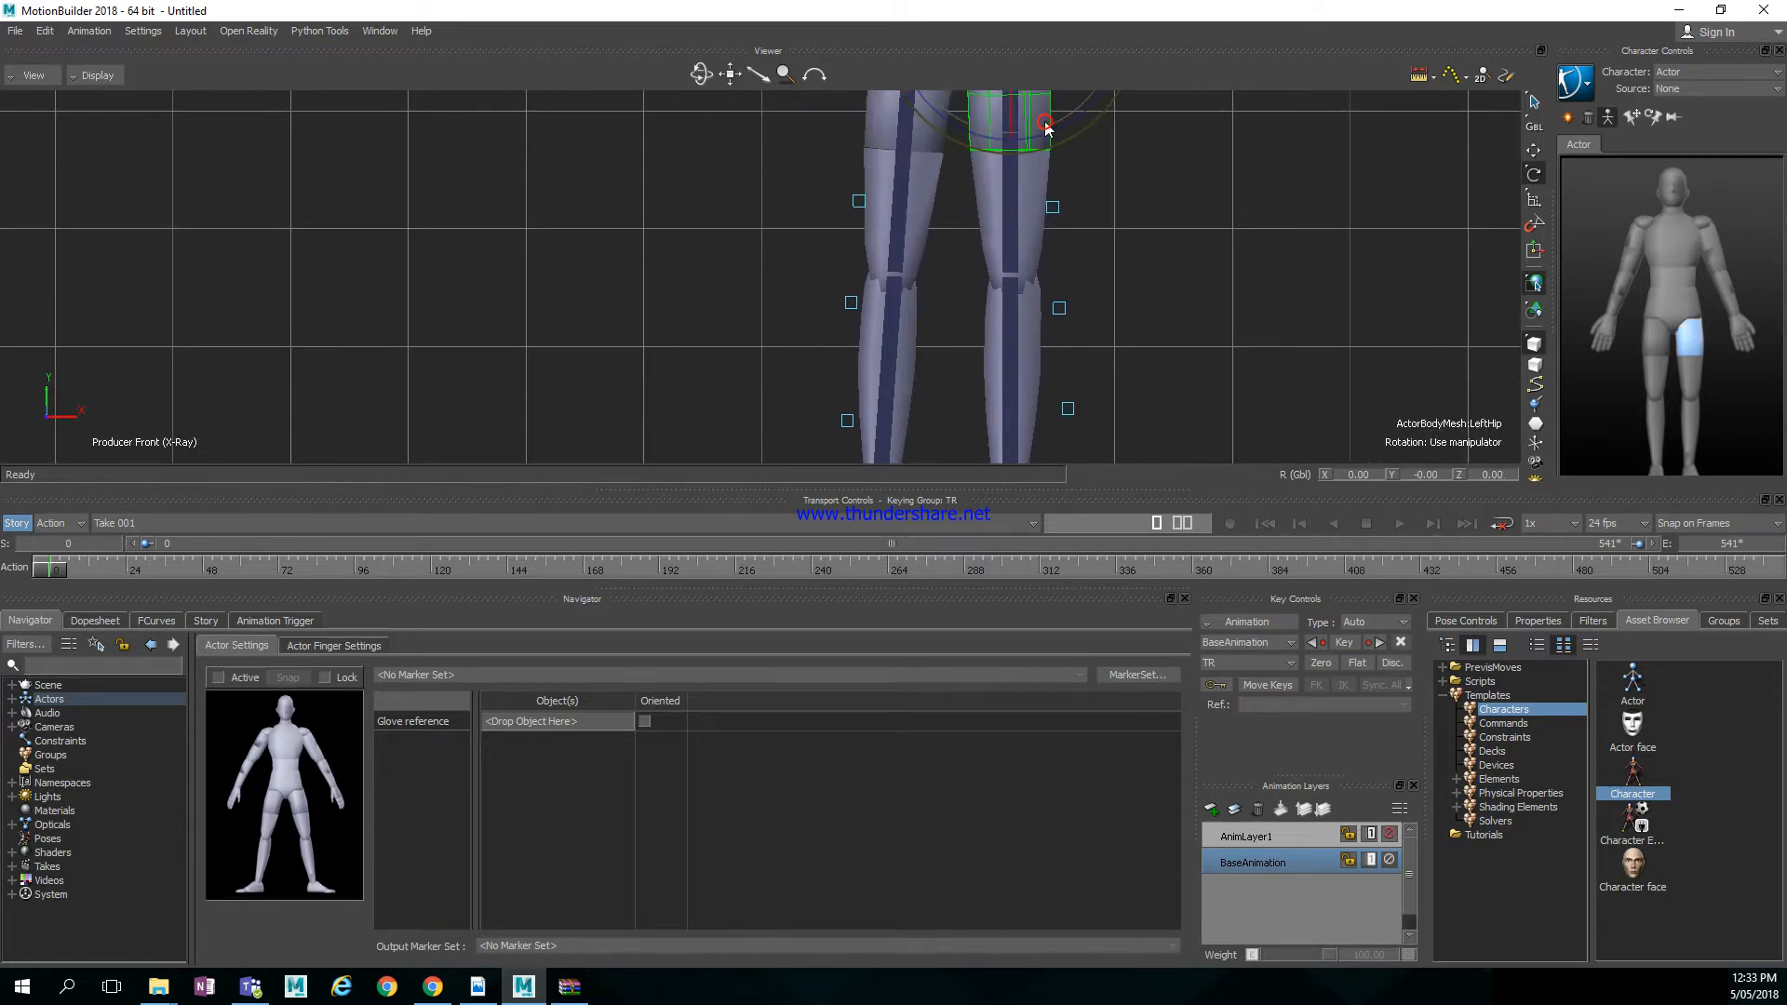
pyautogui.scroll(-5, 1121, 267)
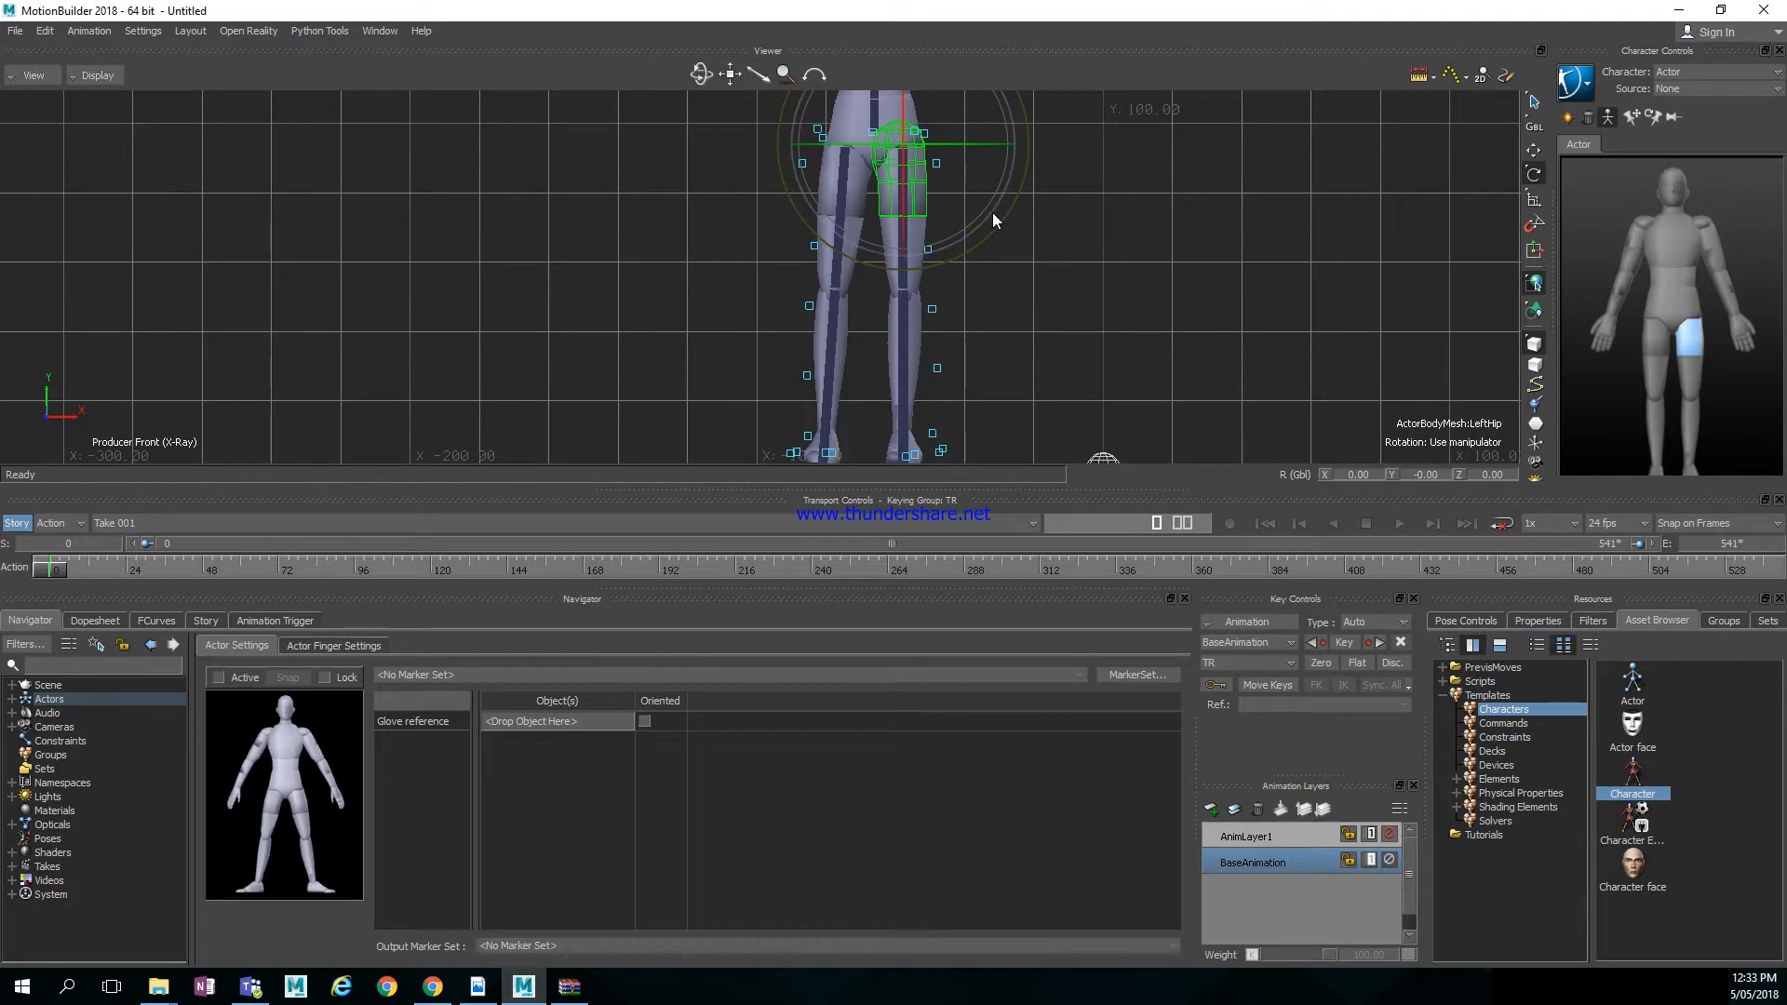
pyautogui.moveTo(992, 211); pyautogui.dragTo(996, 210)
# Compare both legs with their markers down to the feet and rotate the right upper leg about Z to about -5.3 degrees
pyautogui.keyDown('shift'); pyautogui.moveTo(1002, 352); pyautogui.dragTo(1112, 255); pyautogui.keyUp('shift')
pyautogui.moveTo(1107, 334)
pyautogui.keyDown('ctrl'); pyautogui.mouseDown()
pyautogui.moveTo(1167, 326)
pyautogui.moveTo(985, 305)
pyautogui.moveTo(1083, 320)
pyautogui.mouseUp(); pyautogui.keyUp('ctrl')
pyautogui.keyDown('ctrl'); pyautogui.moveTo(1192, 327); pyautogui.dragTo(1186, 329); pyautogui.keyUp('ctrl')
pyautogui.keyDown('shift'); pyautogui.moveTo(1461, 388); pyautogui.dragTo(1236, 307); pyautogui.keyUp('shift')
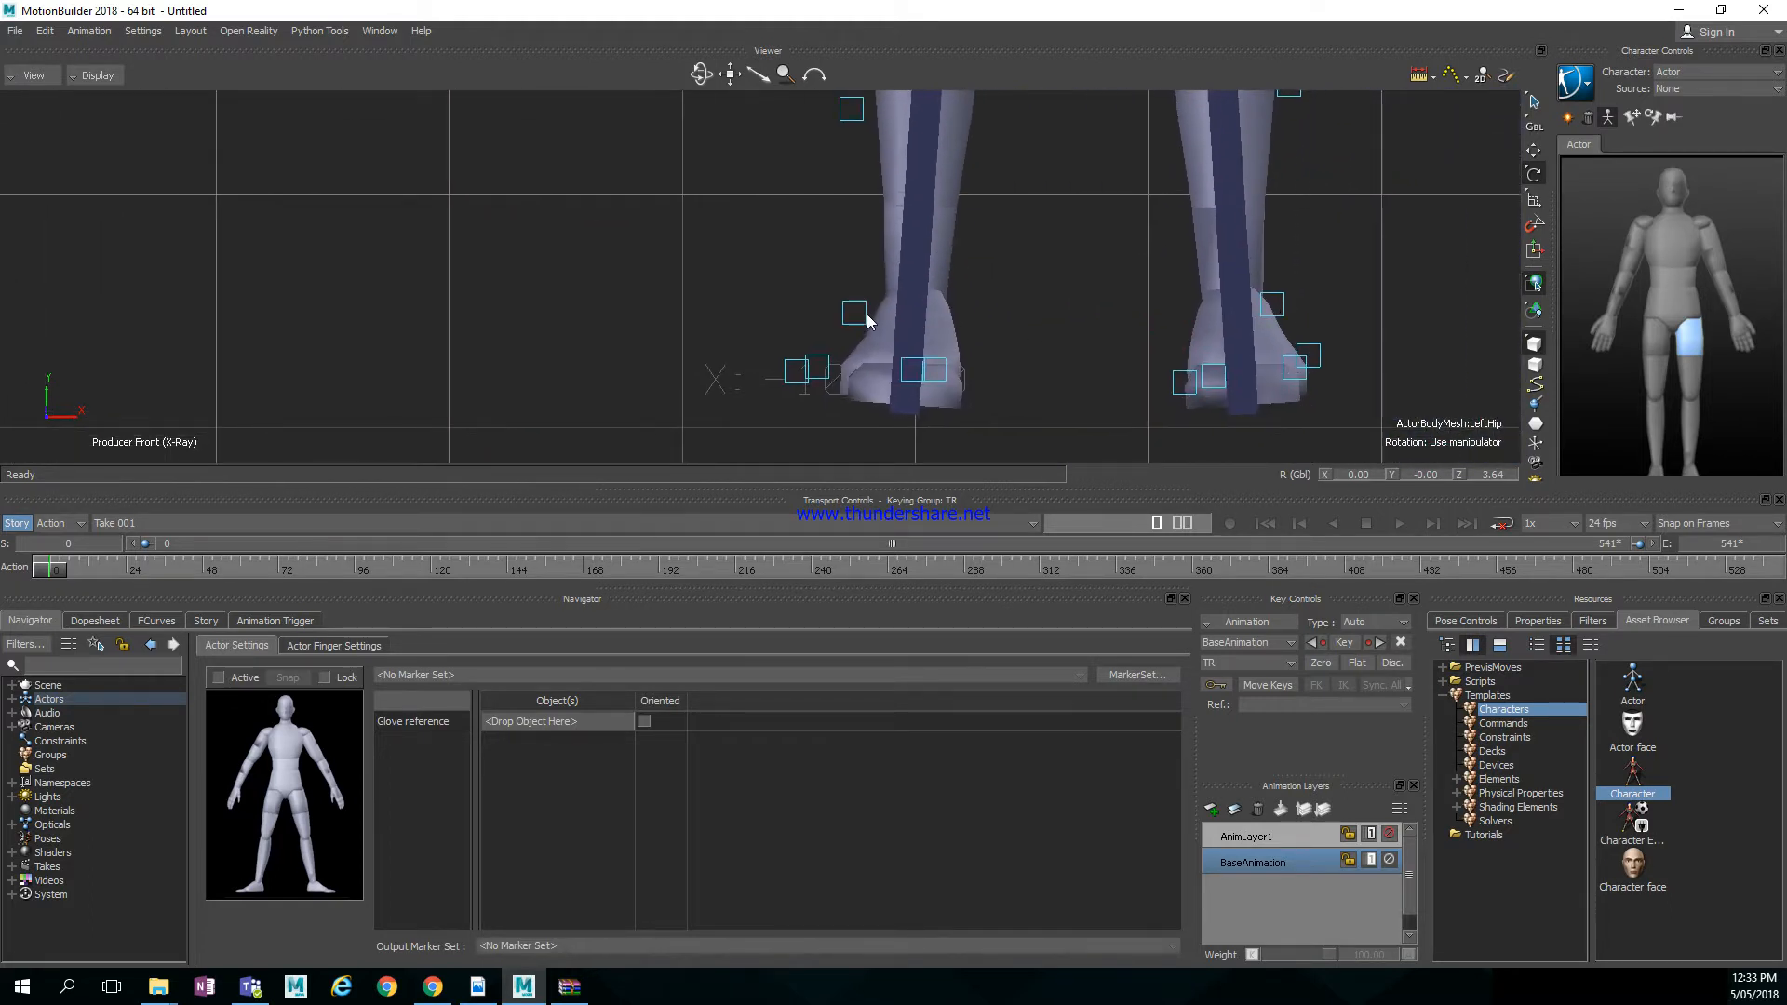
pyautogui.keyDown('ctrl'); pyautogui.moveTo(1049, 330); pyautogui.dragTo(998, 338); pyautogui.keyUp('ctrl')
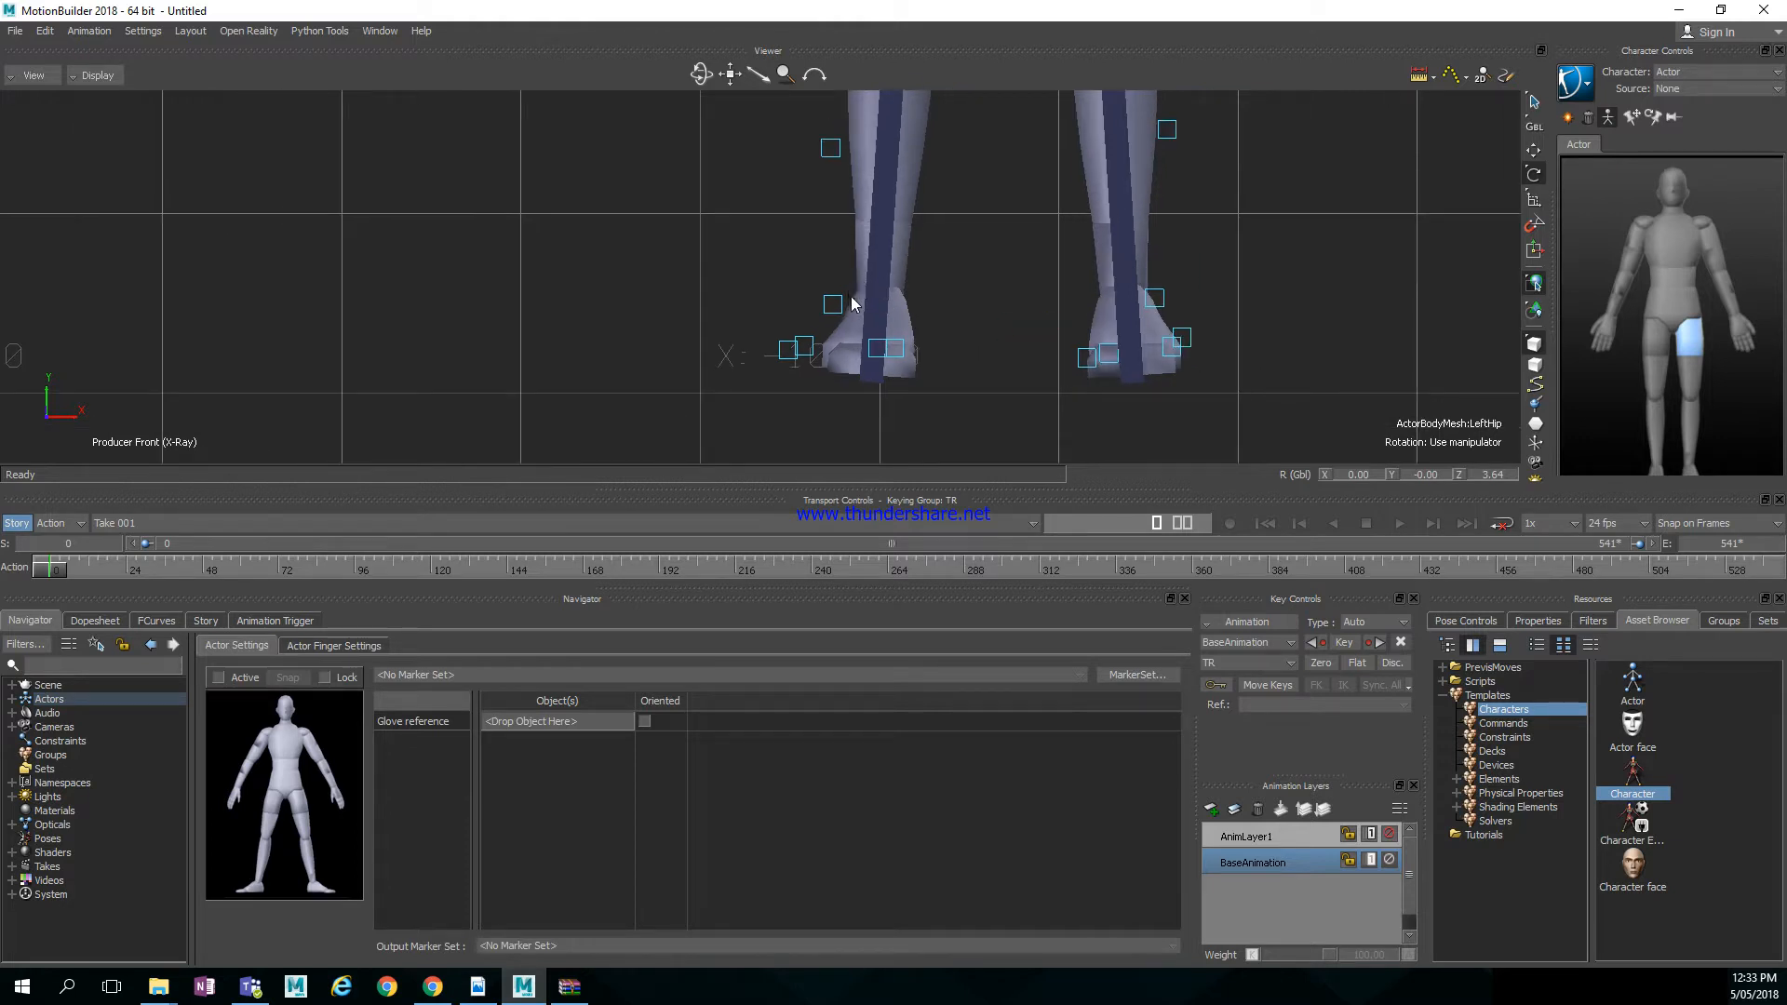
pyautogui.keyDown('ctrl'); pyautogui.moveTo(861, 294); pyautogui.dragTo(938, 326); pyautogui.keyUp('ctrl')
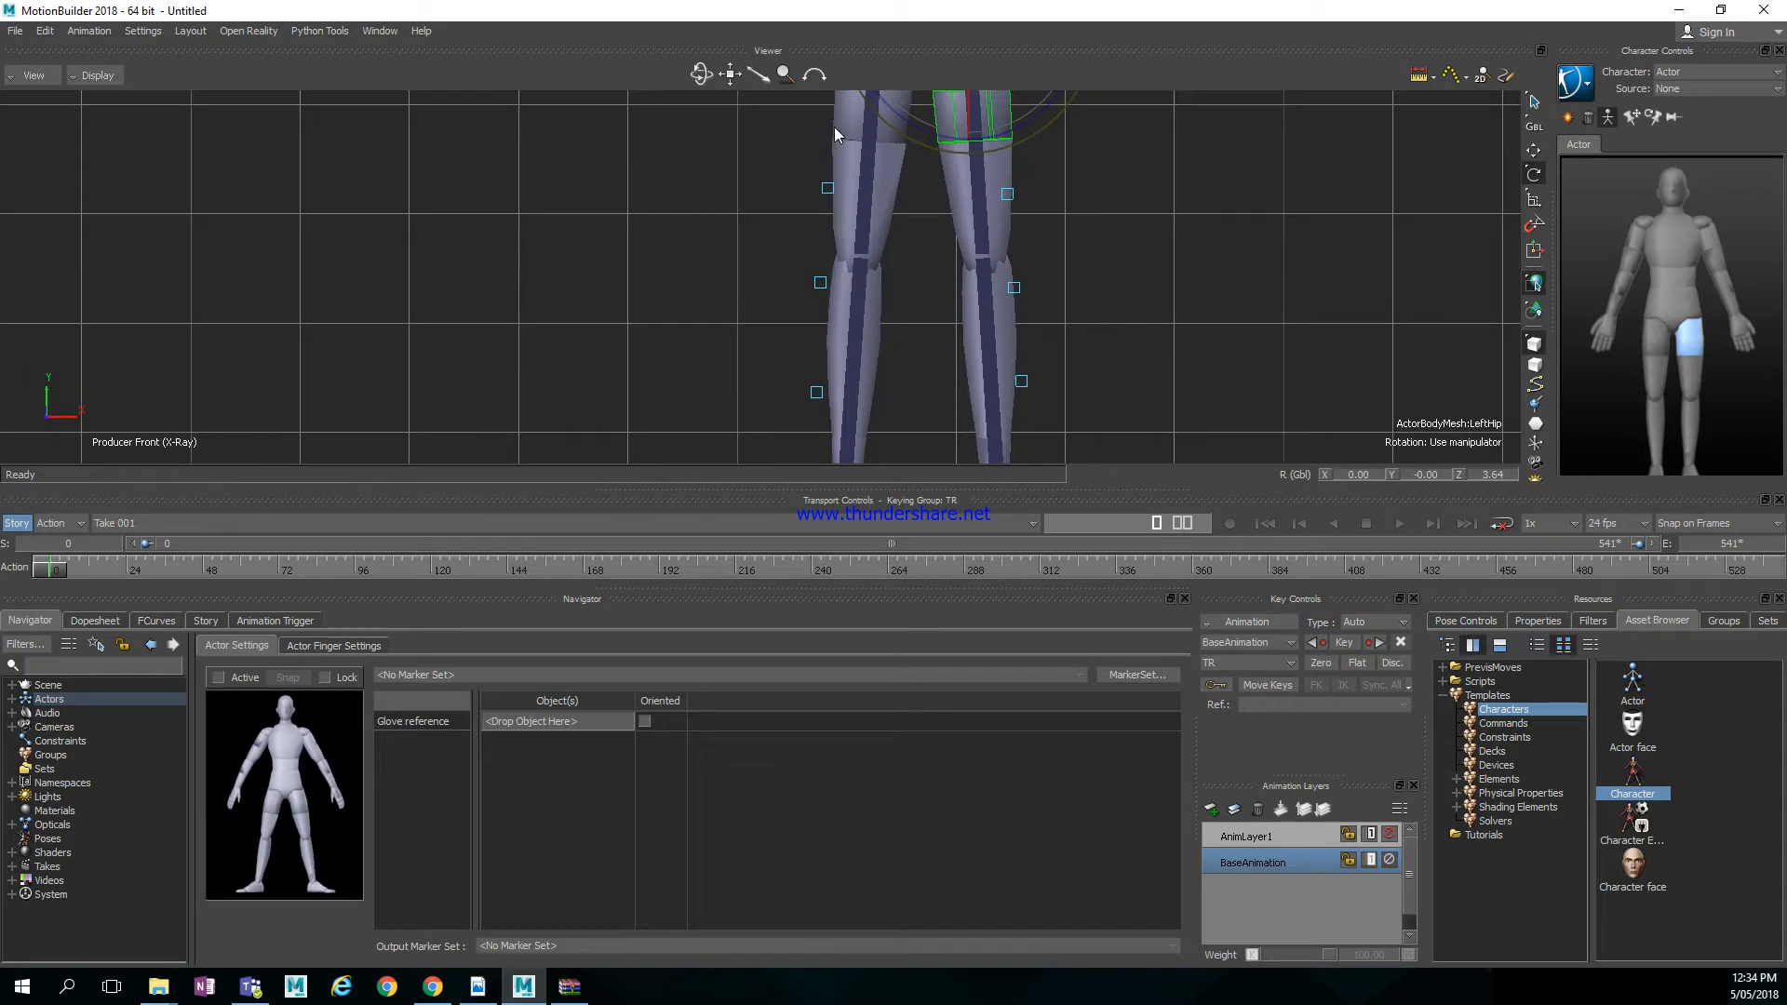
pyautogui.click(848, 126)
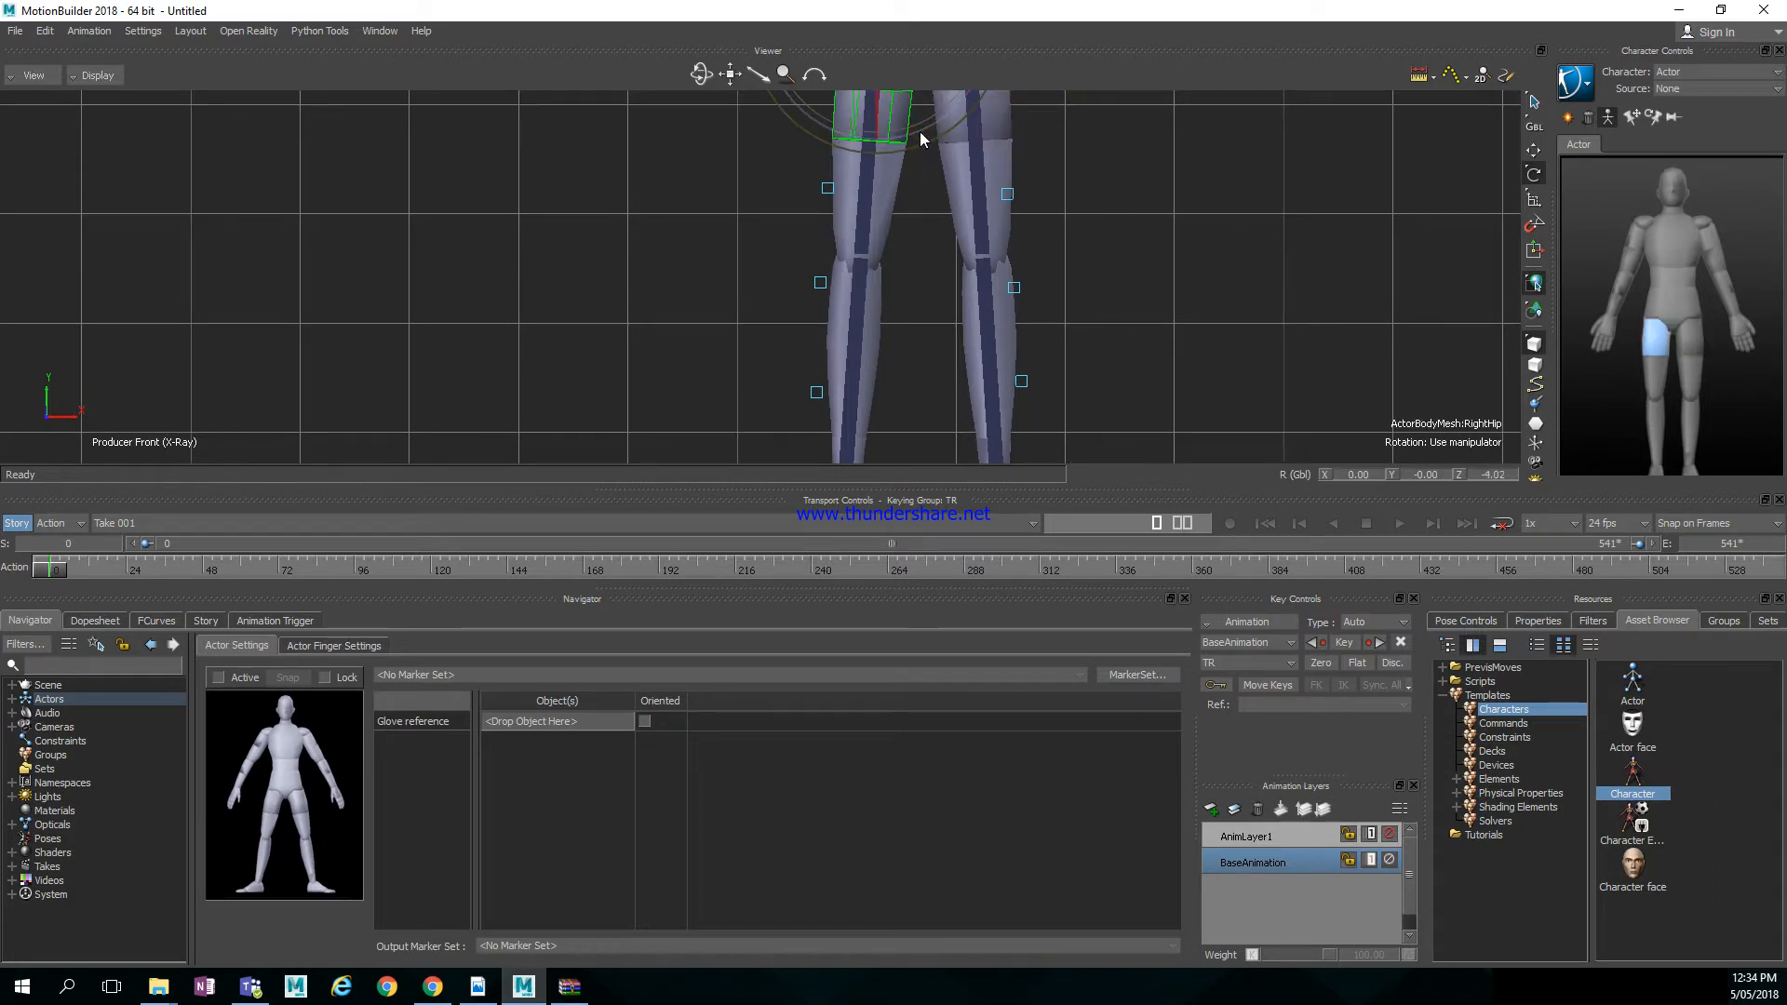
pyautogui.moveTo(917, 132); pyautogui.dragTo(914, 143)
# Rotate the Actor's right foot about Z to about -0.35 degrees so it sits level with its foot markers
pyautogui.keyDown('shift'); pyautogui.moveTo(888, 383); pyautogui.dragTo(924, 205); pyautogui.keyUp('shift')
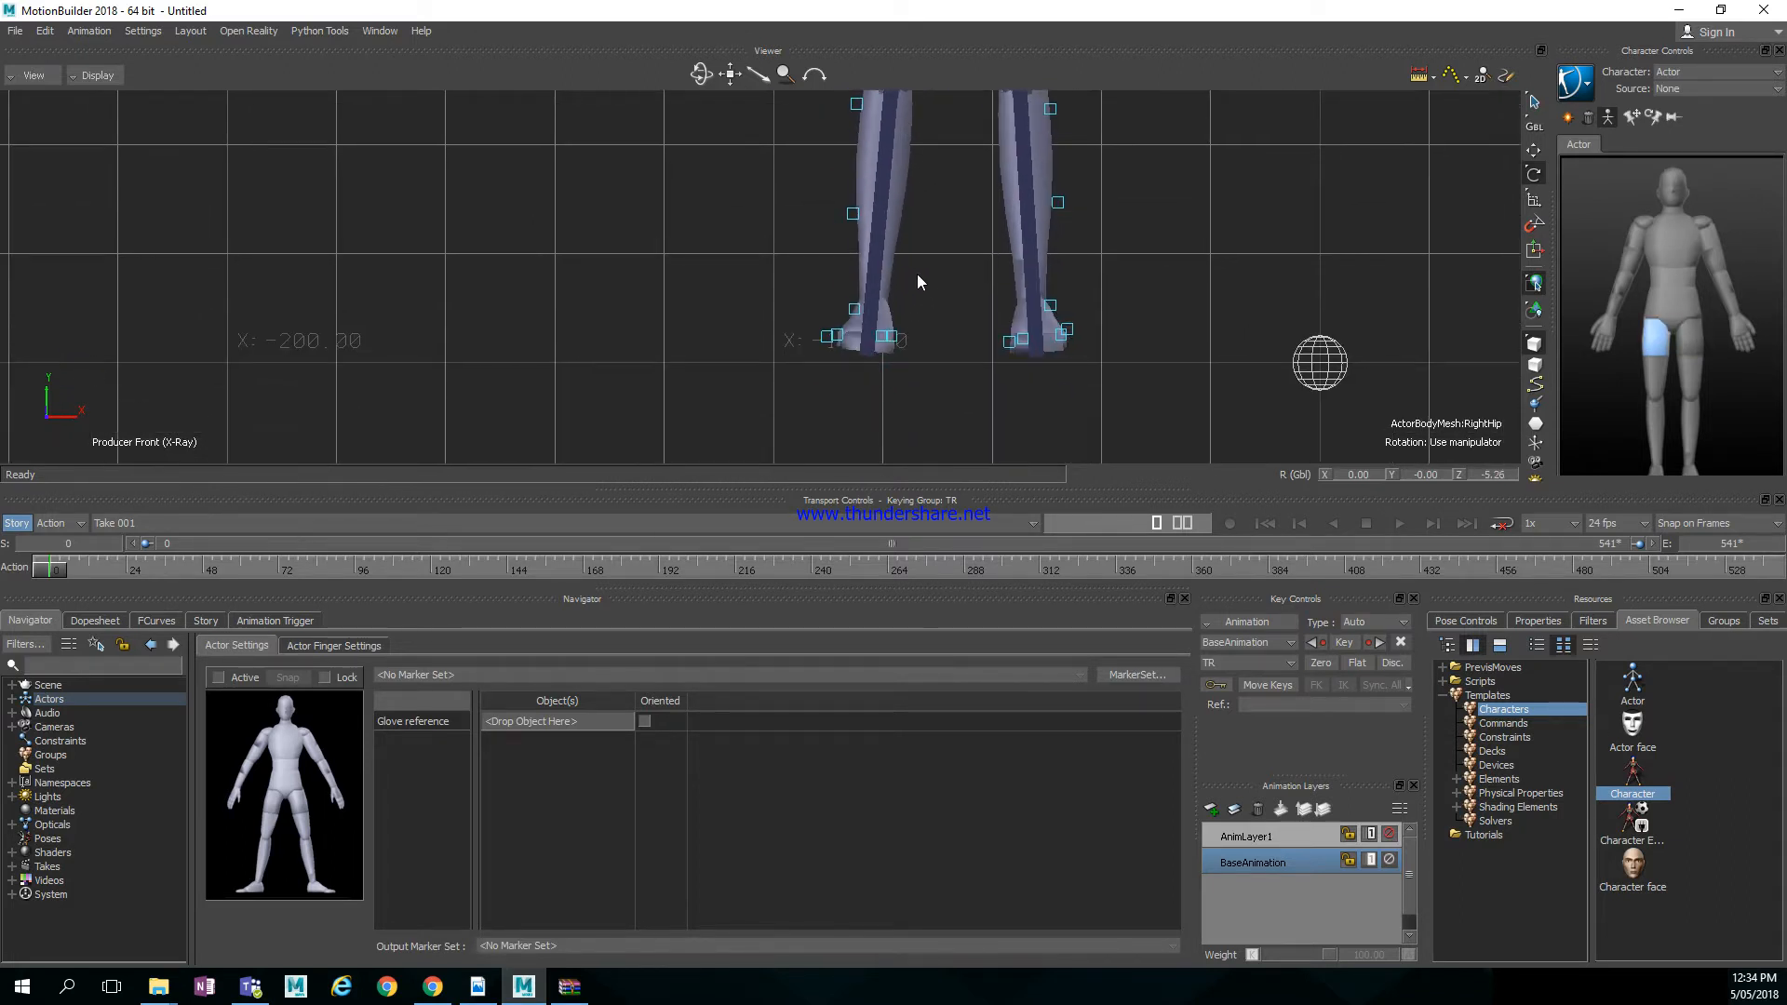
pyautogui.keyDown('ctrl'); pyautogui.moveTo(917, 273); pyautogui.dragTo(996, 291); pyautogui.keyUp('ctrl')
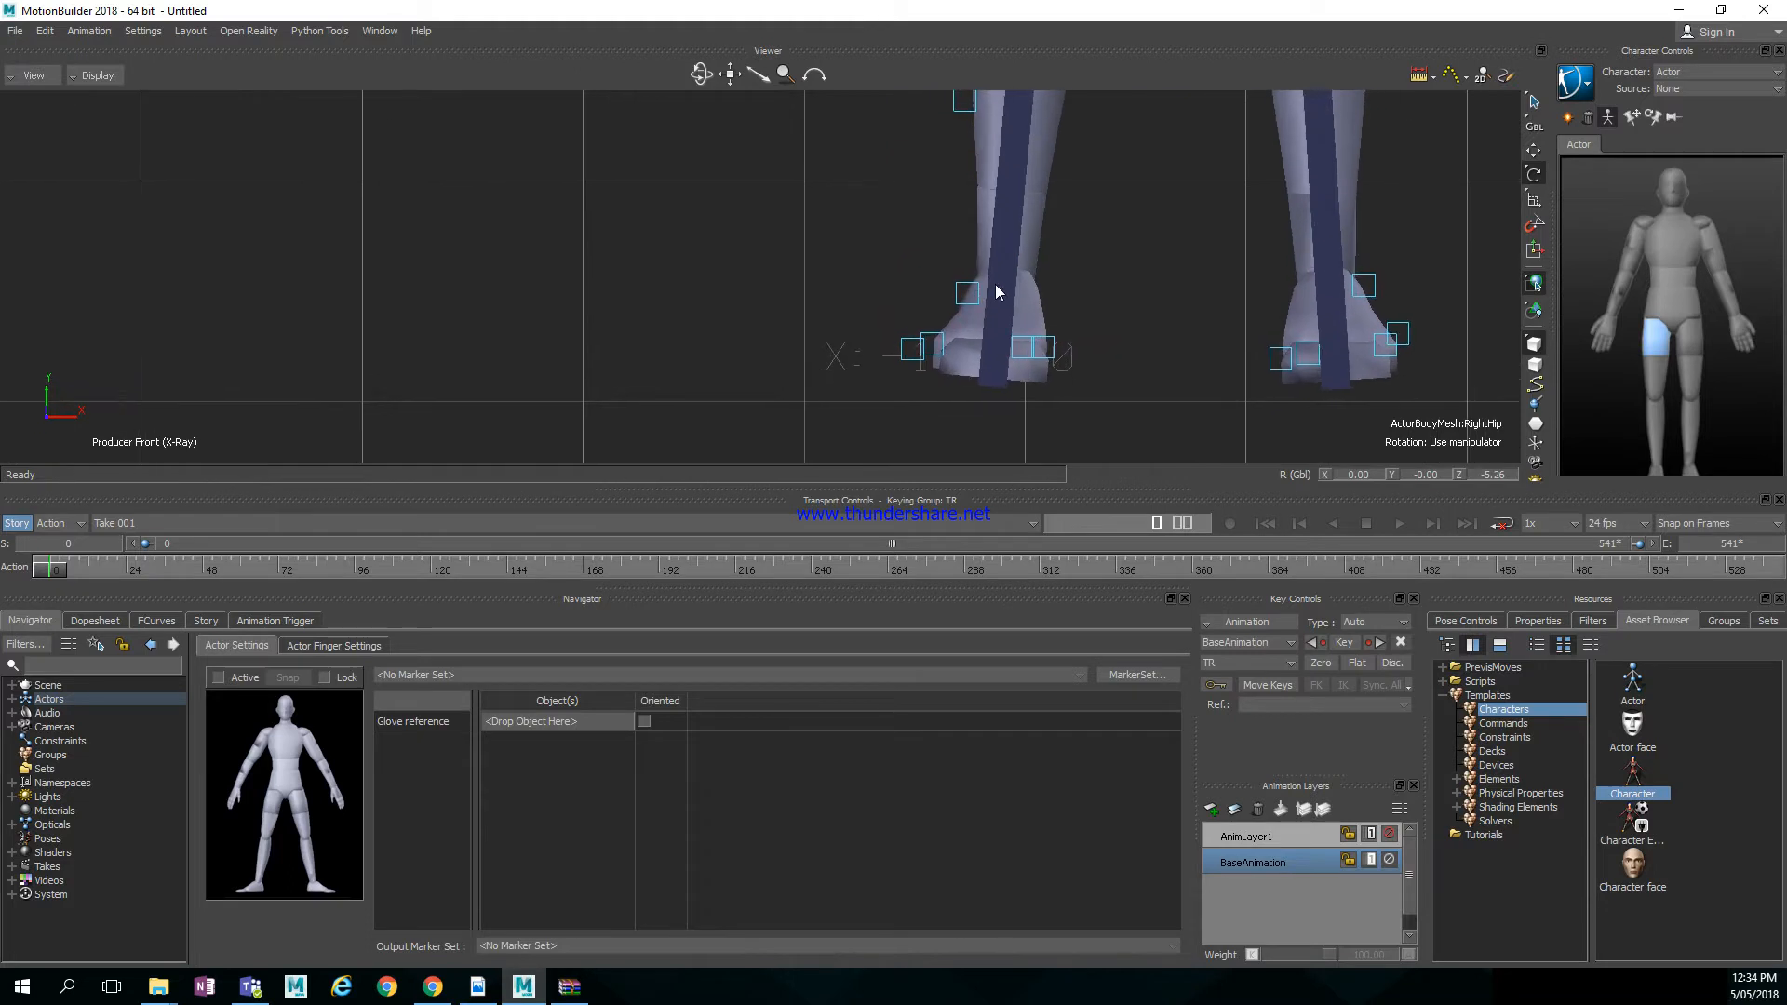
pyautogui.click(1028, 312)
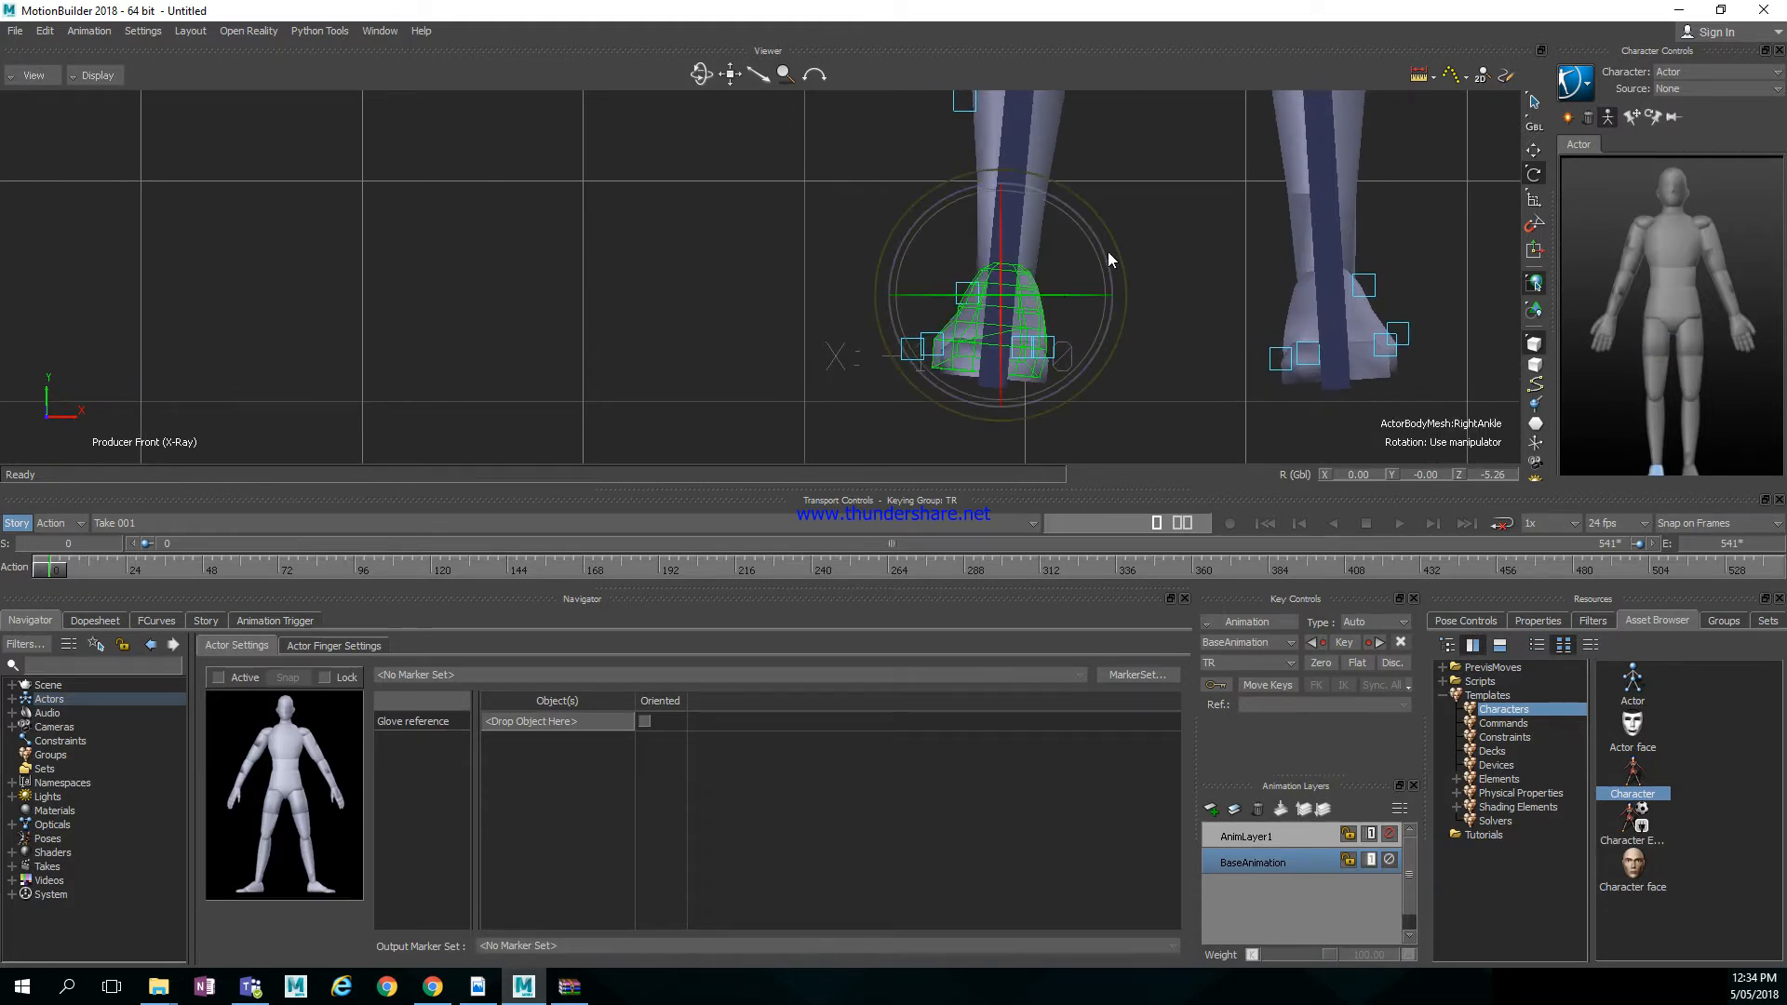
pyautogui.moveTo(1107, 251); pyautogui.dragTo(1108, 244)
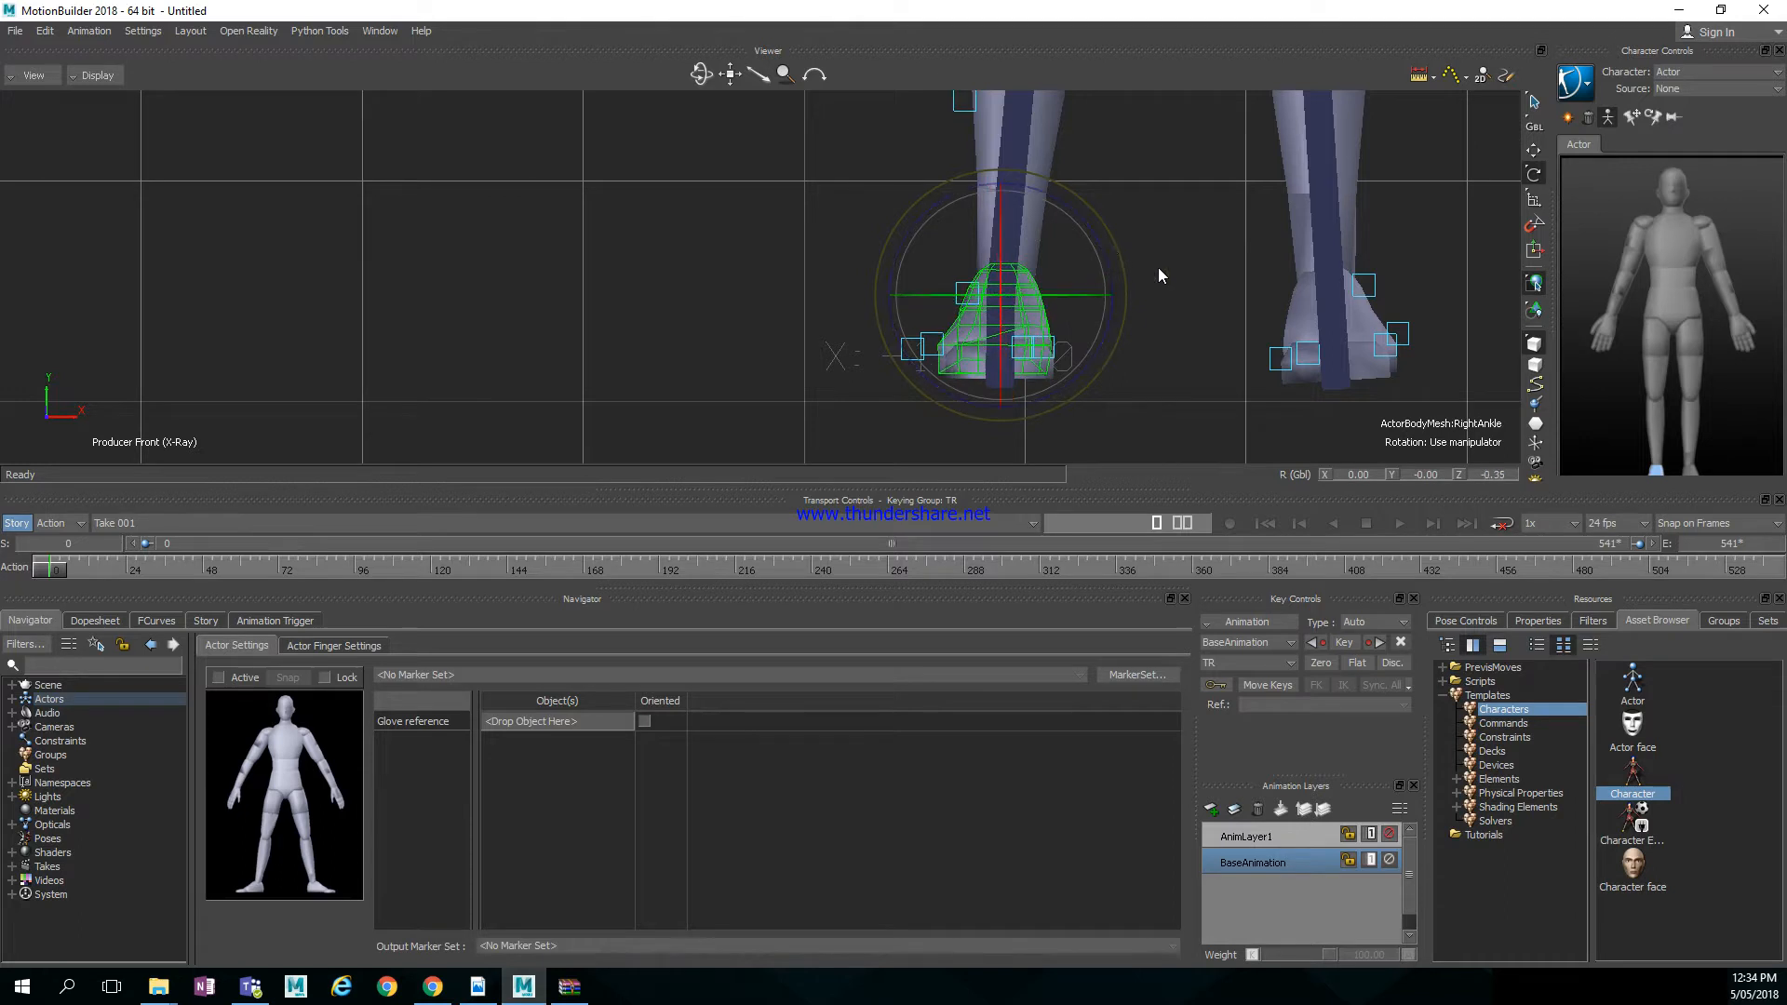
# Rotate the Actor's left foot about Z to about 0.6 degrees to level it with its foot markers
pyautogui.click(1303, 313)
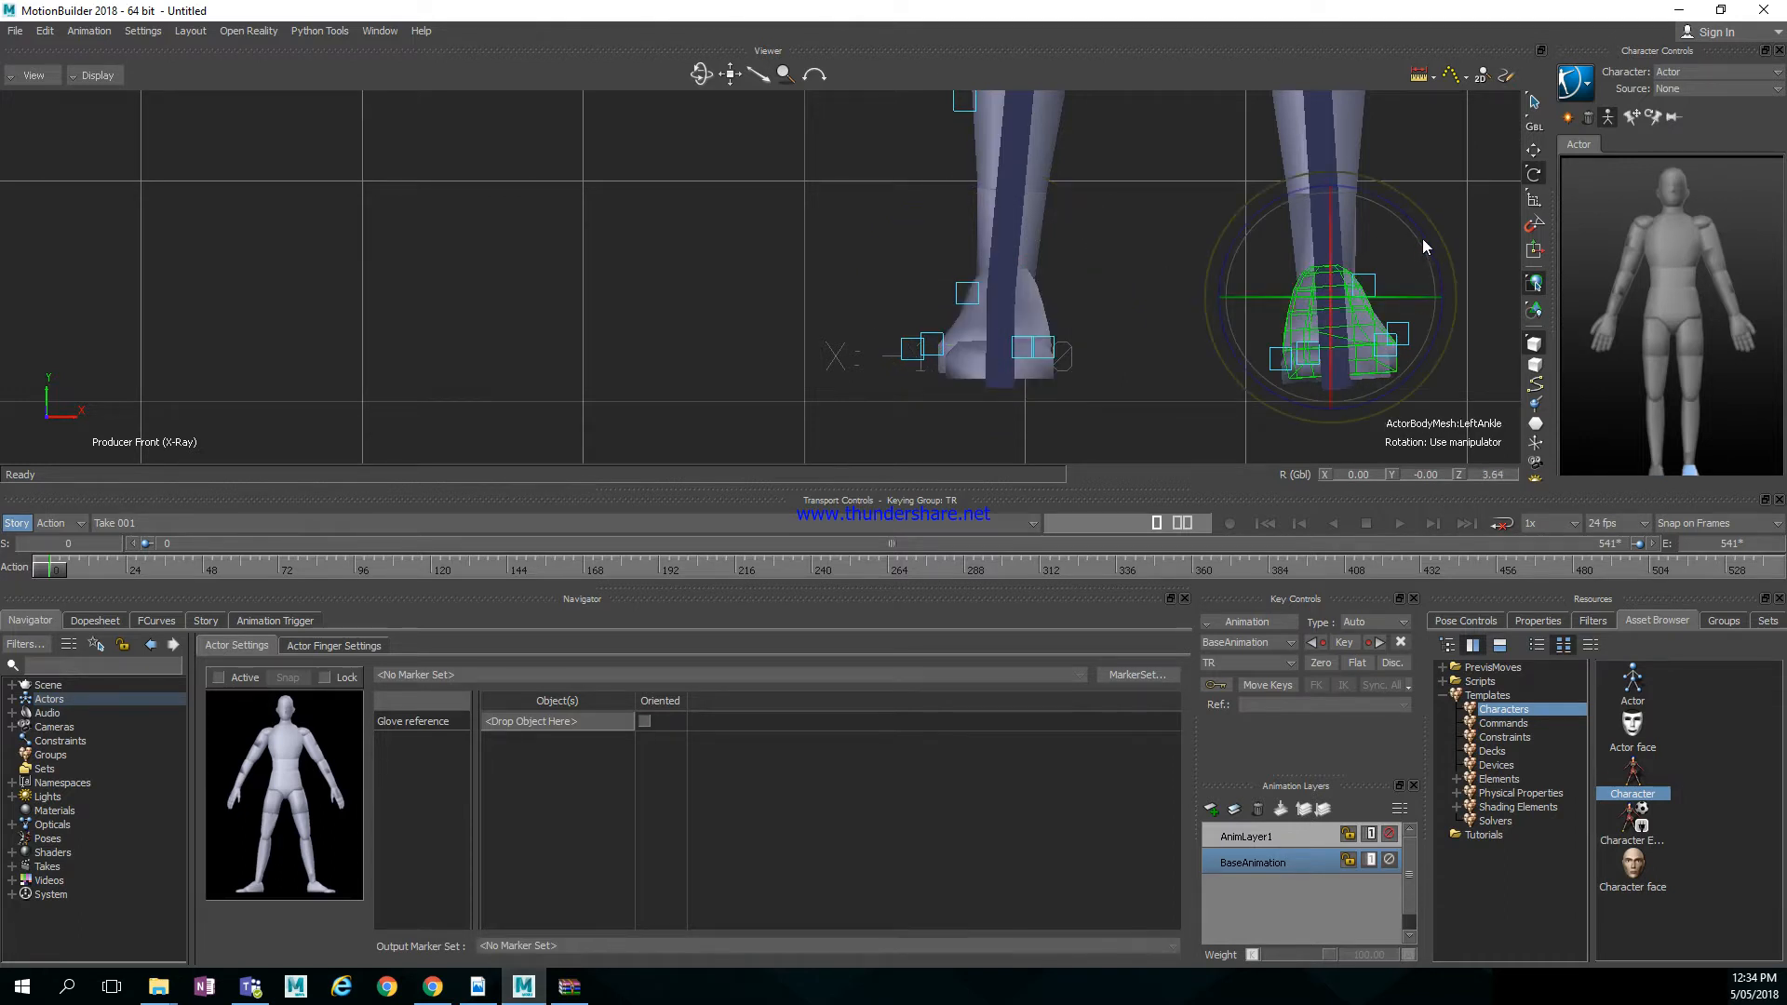
pyautogui.moveTo(1422, 239); pyautogui.dragTo(1437, 264)
pyautogui.hotkey('ctrl', 'z')
pyautogui.hotkey('ctrl', 'z')
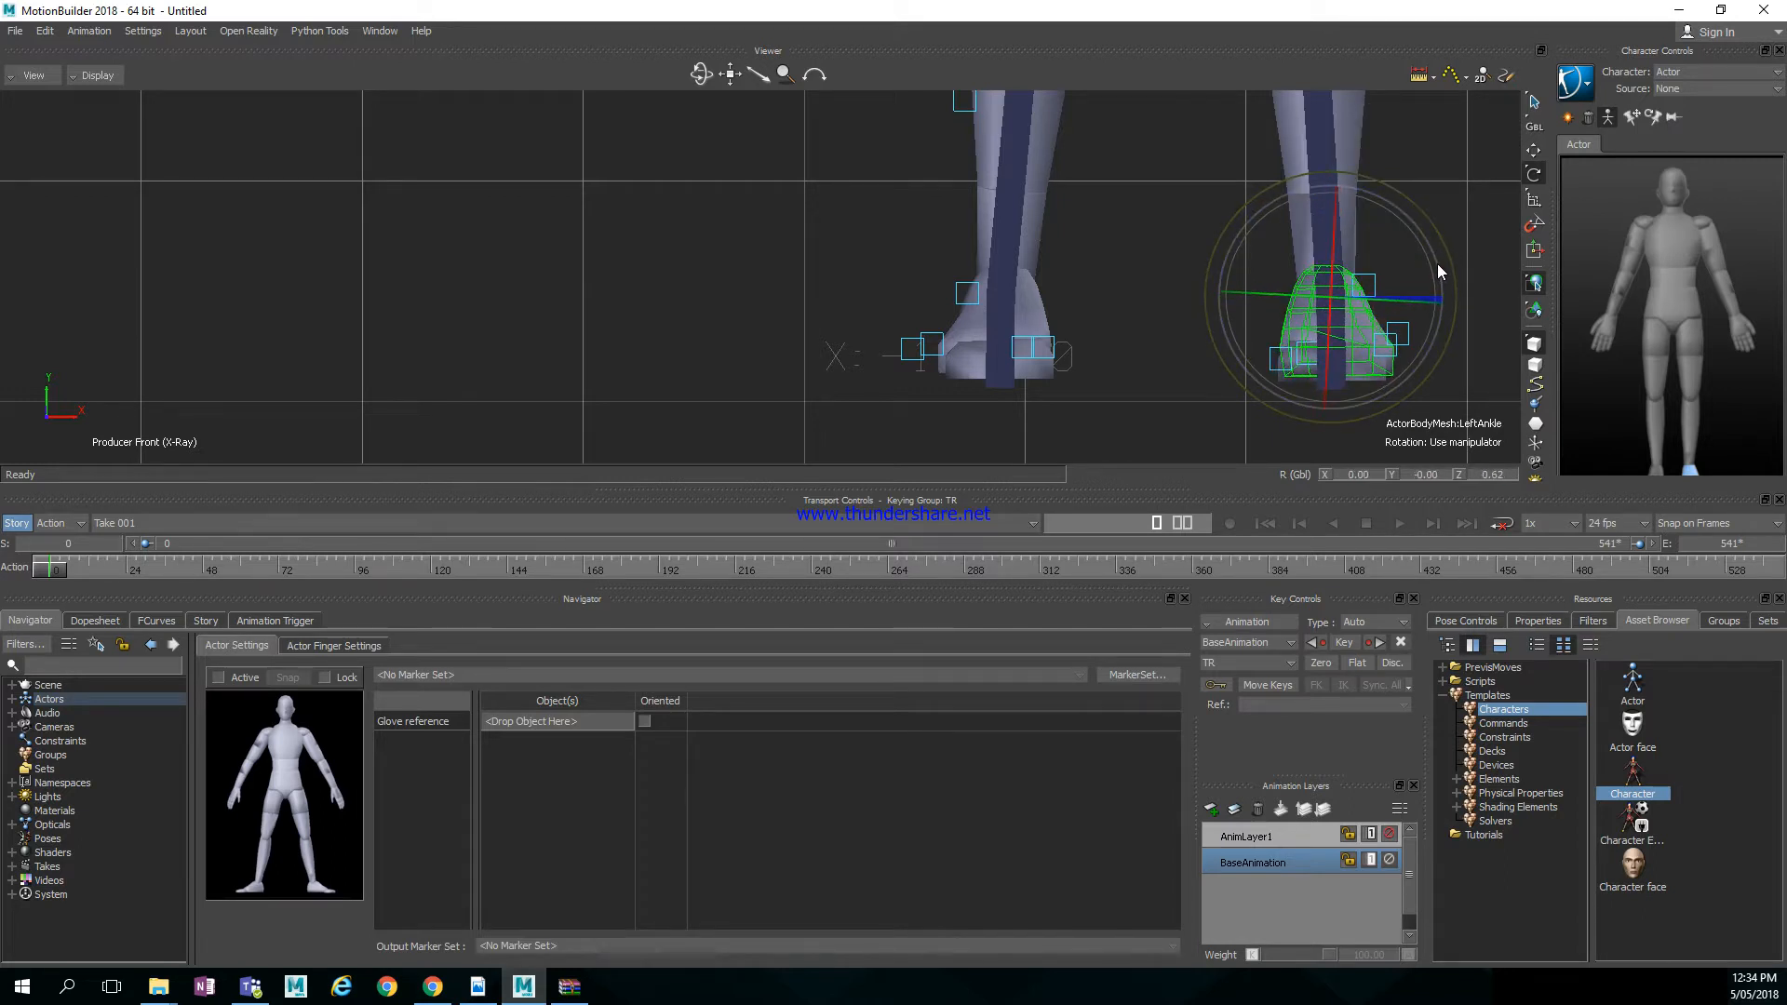
# Switch the viewer to the orthographic Producer Top view and rotate the Actor's left collar about Y to about -23.3 degrees toward the arm markers
pyautogui.keyDown('shift'); pyautogui.moveTo(1180, 222); pyautogui.dragTo(1042, 283); pyautogui.keyUp('shift')
pyautogui.keyDown('shift'); pyautogui.moveTo(1113, 125); pyautogui.dragTo(1120, 362); pyautogui.keyUp('shift')
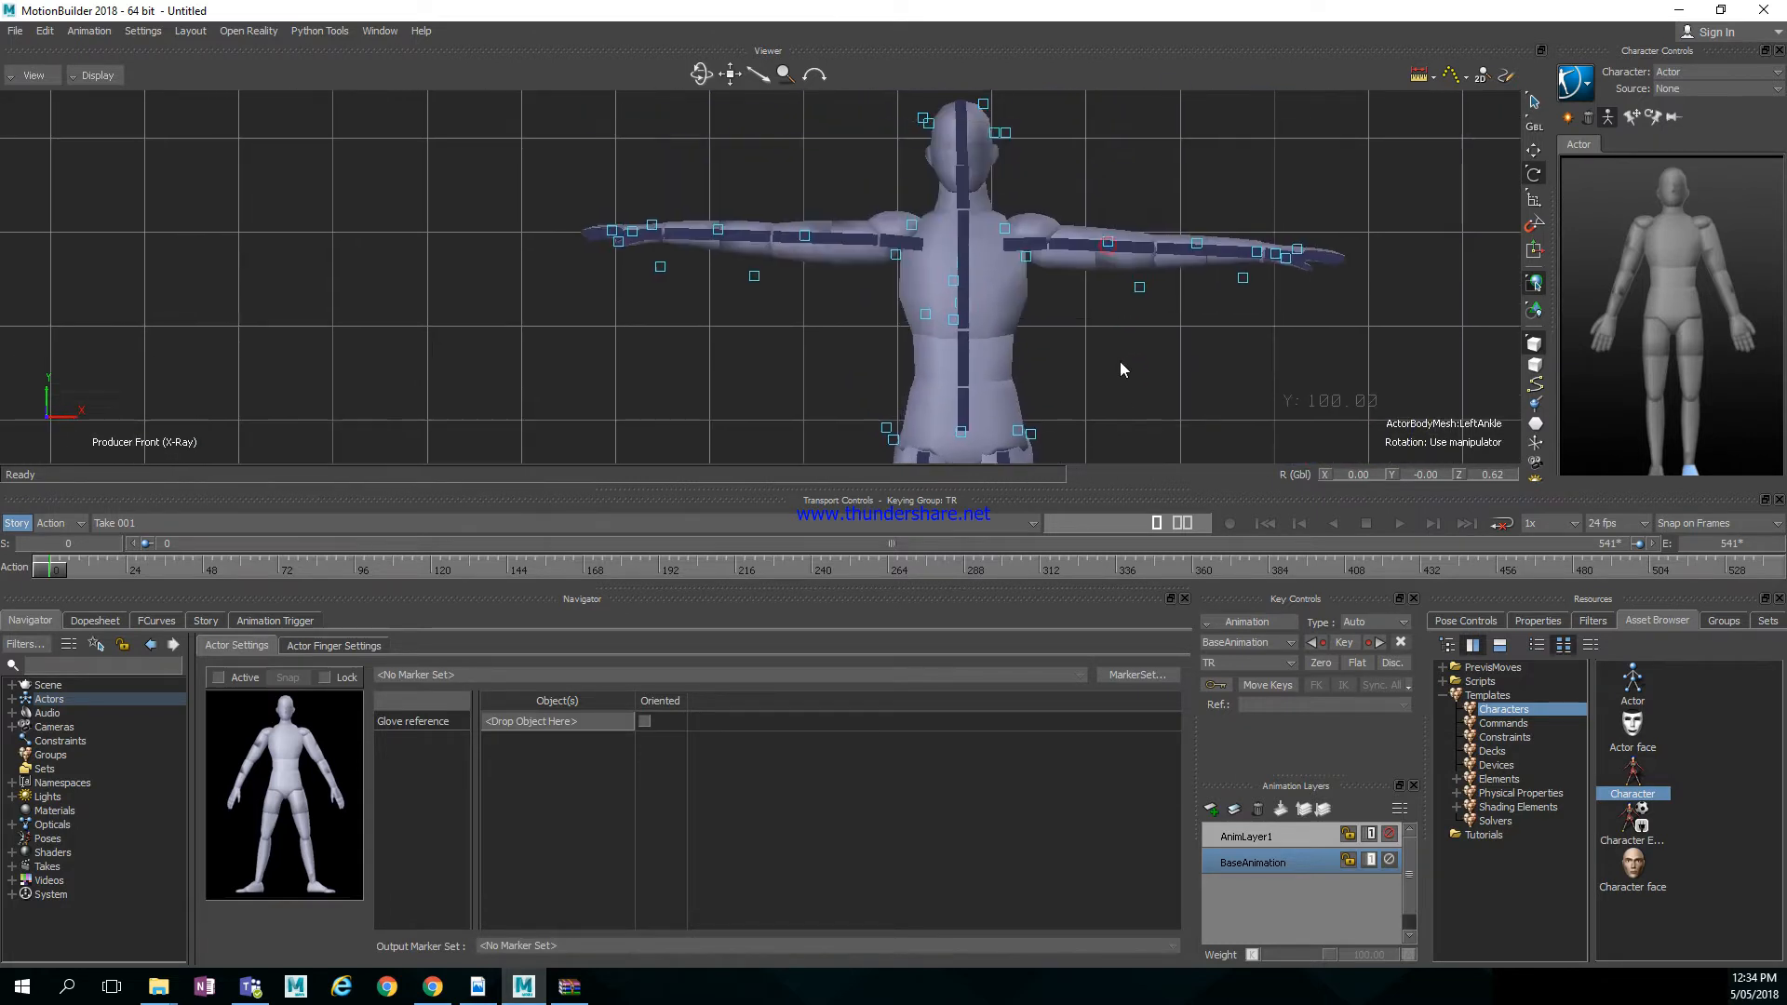
pyautogui.click(33, 74)
pyautogui.moveTo(92, 137)
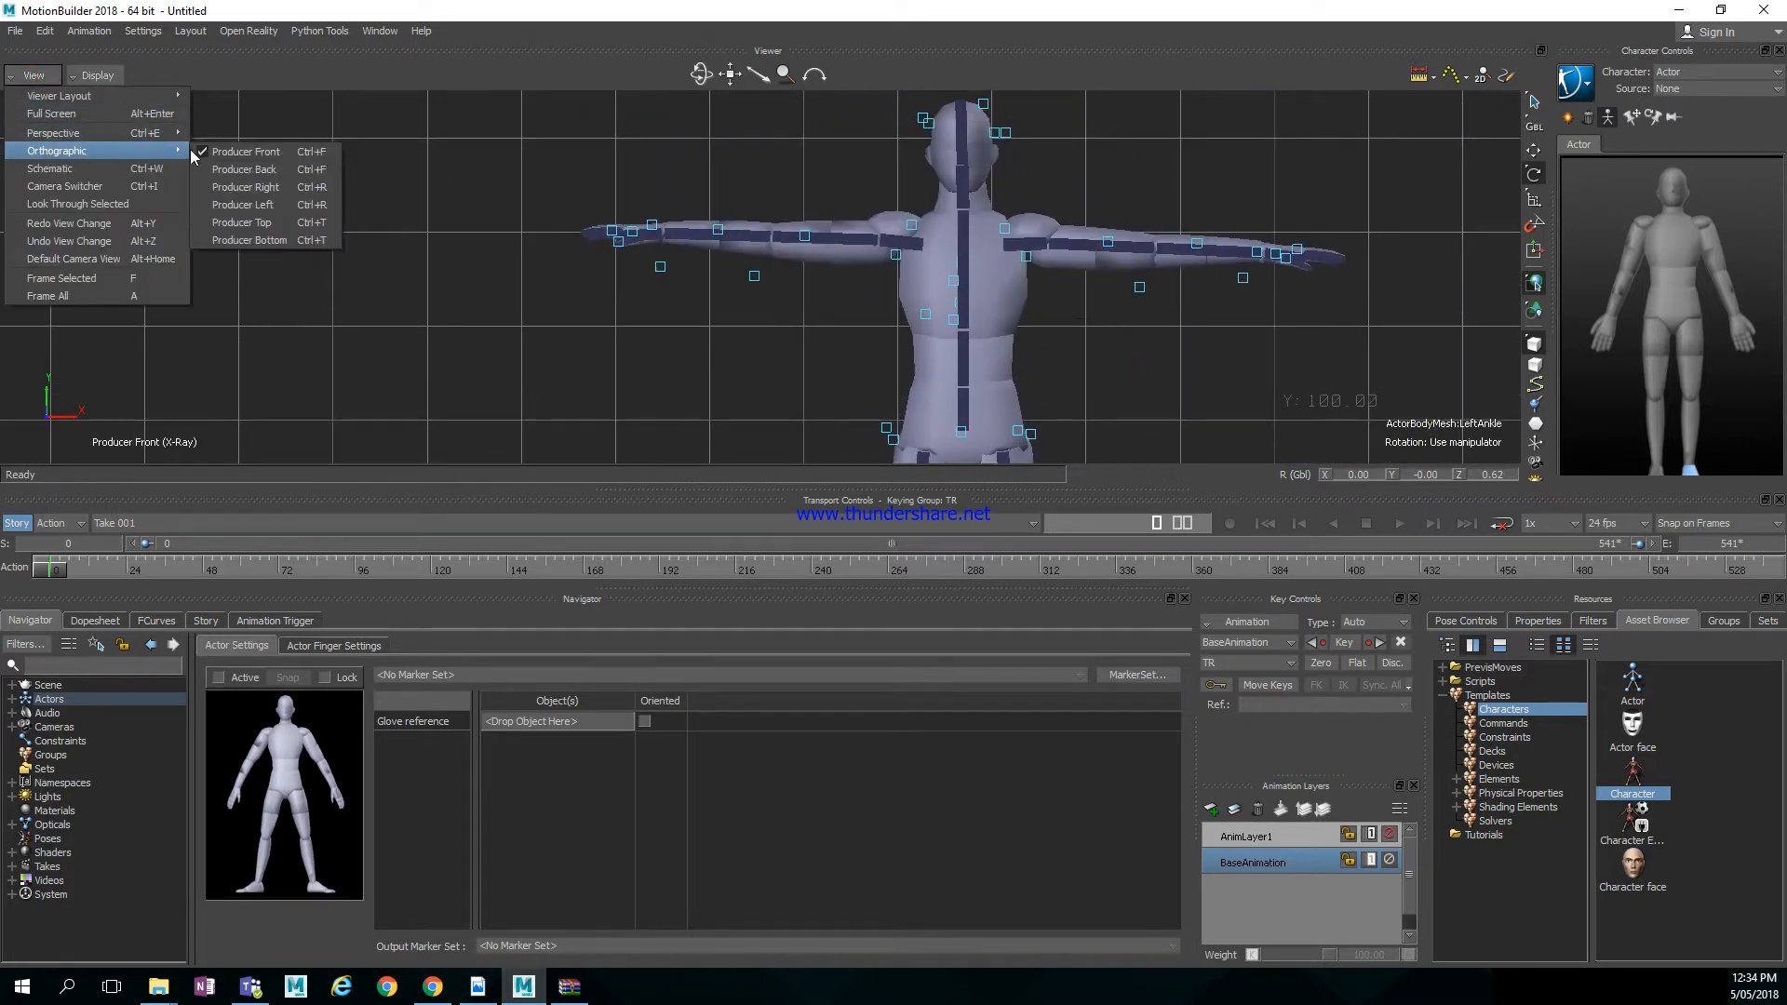
pyautogui.click(276, 222)
pyautogui.keyDown('shift'); pyautogui.moveTo(687, 206); pyautogui.dragTo(685, 166); pyautogui.keyUp('shift')
pyautogui.moveTo(751, 226)
pyautogui.keyDown('ctrl'); pyautogui.mouseDown()
pyautogui.moveTo(809, 228)
pyautogui.moveTo(777, 232)
pyautogui.mouseUp(); pyautogui.keyUp('ctrl')
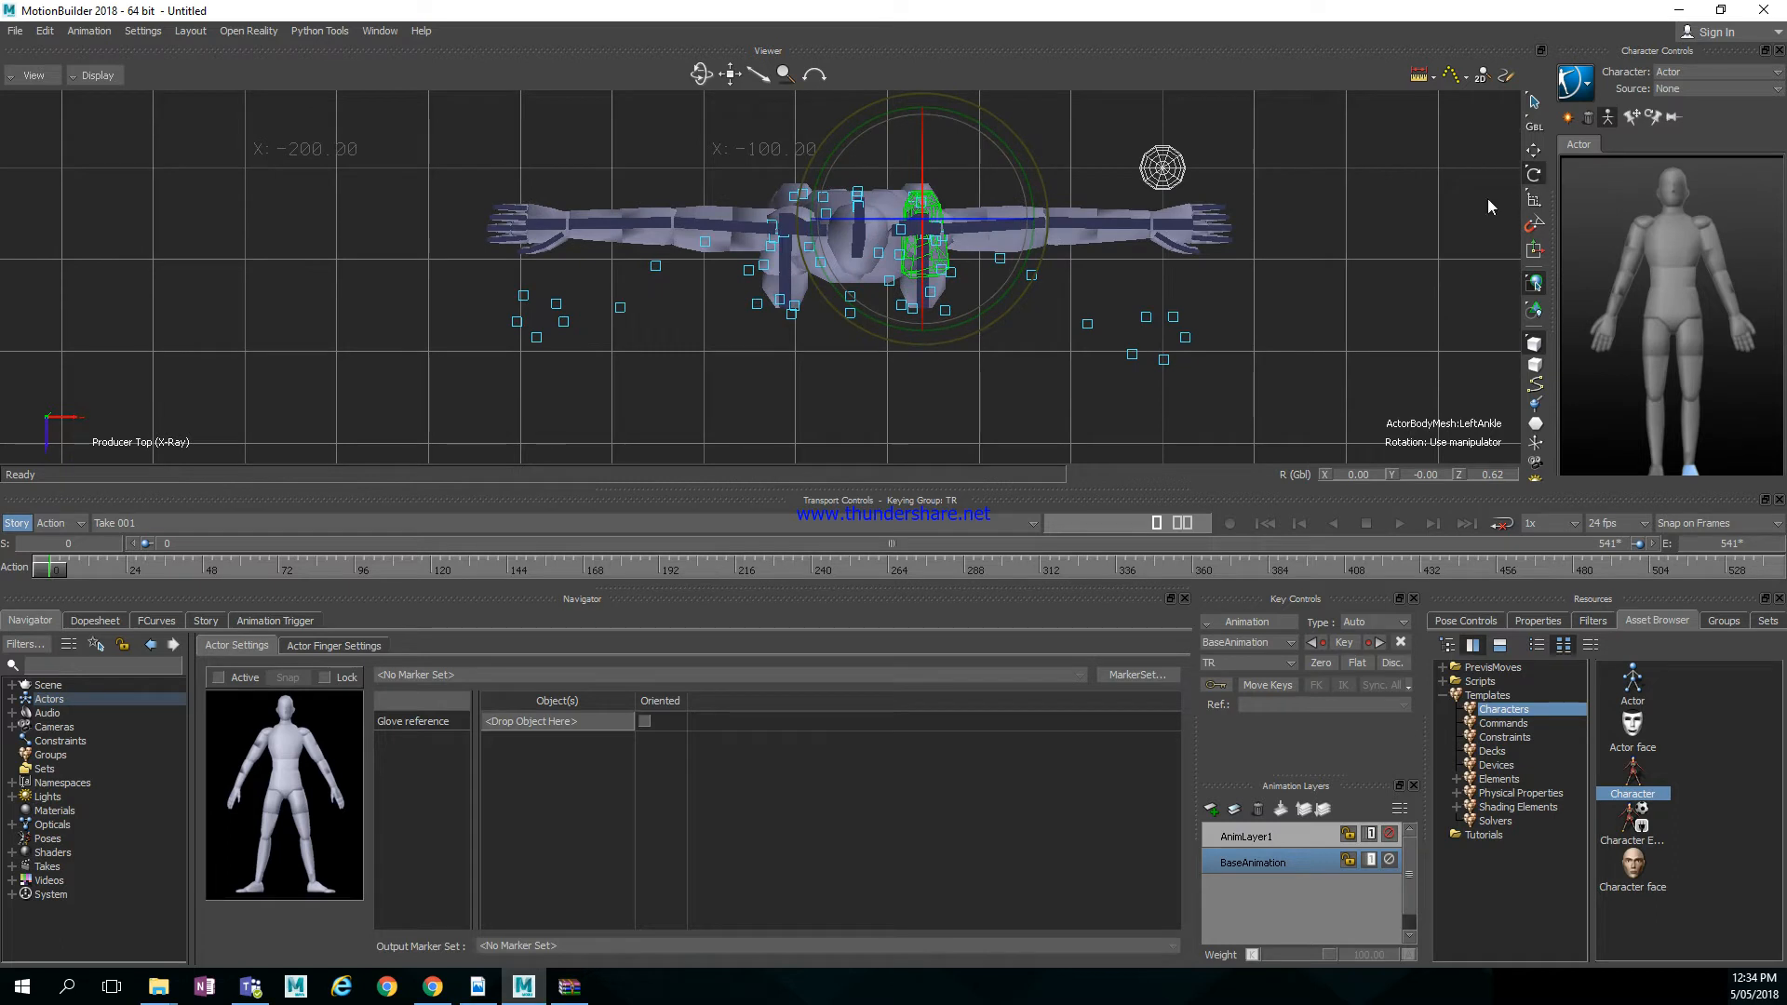
pyautogui.click(1632, 239)
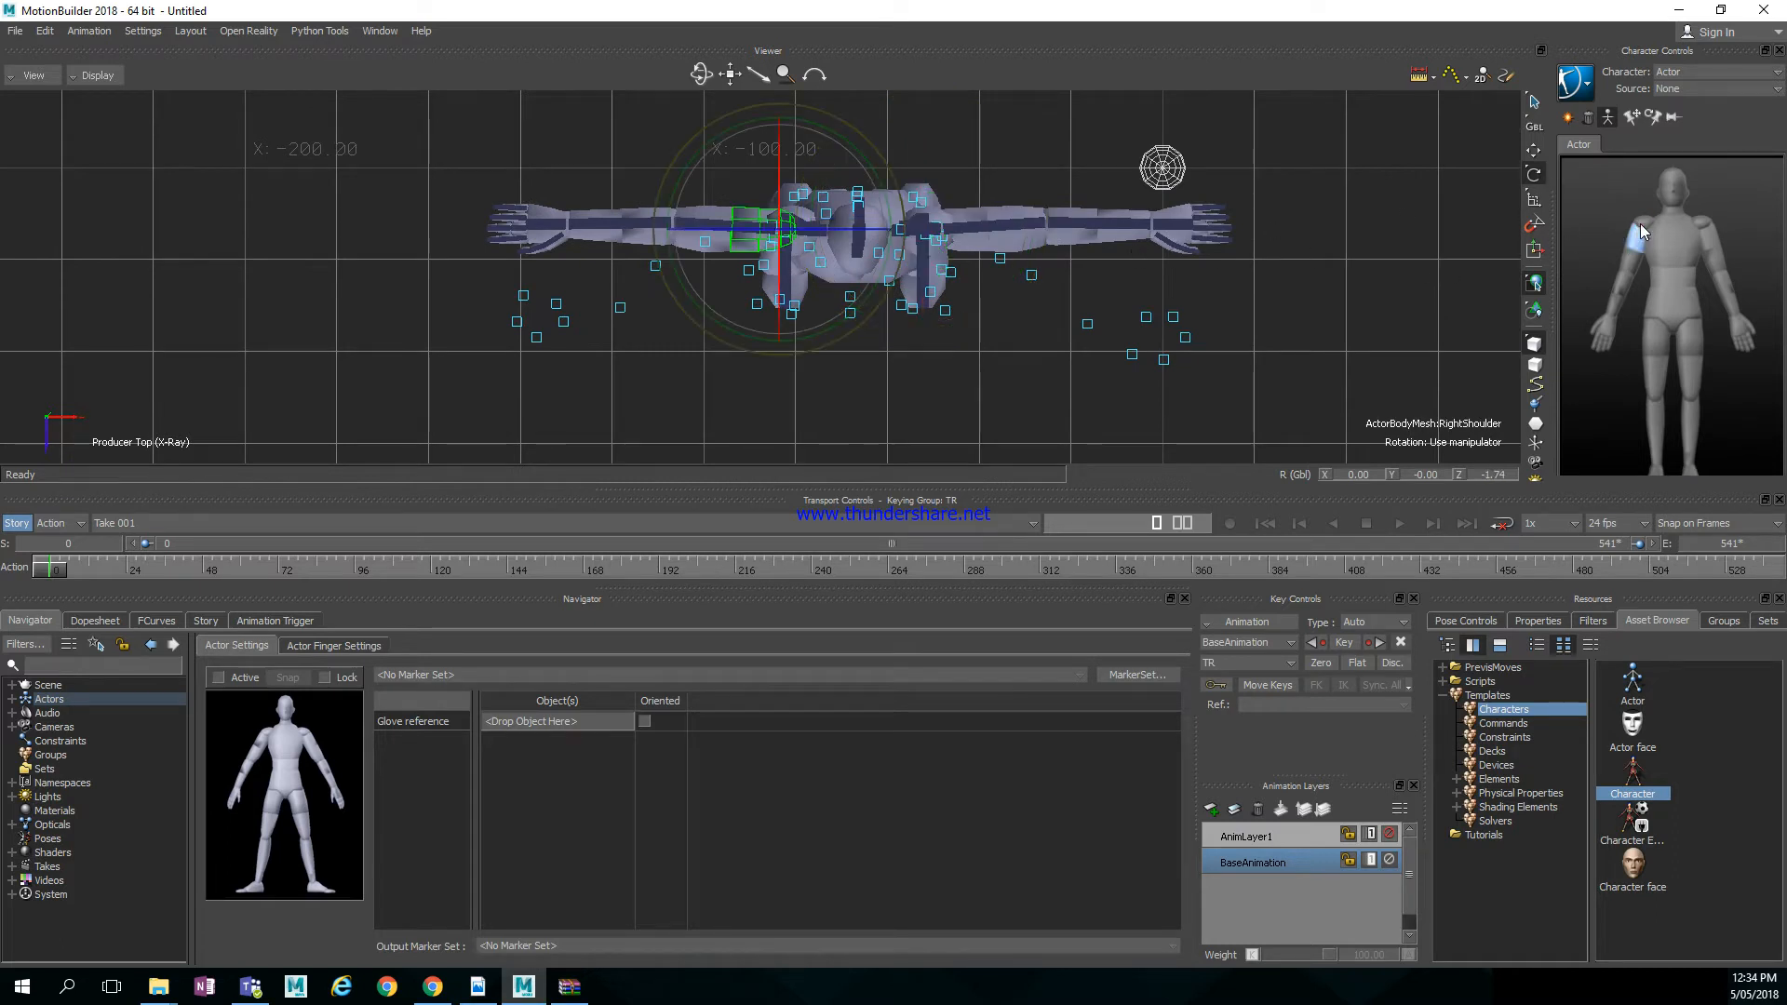
pyautogui.click(1640, 222)
pyautogui.click(937, 225)
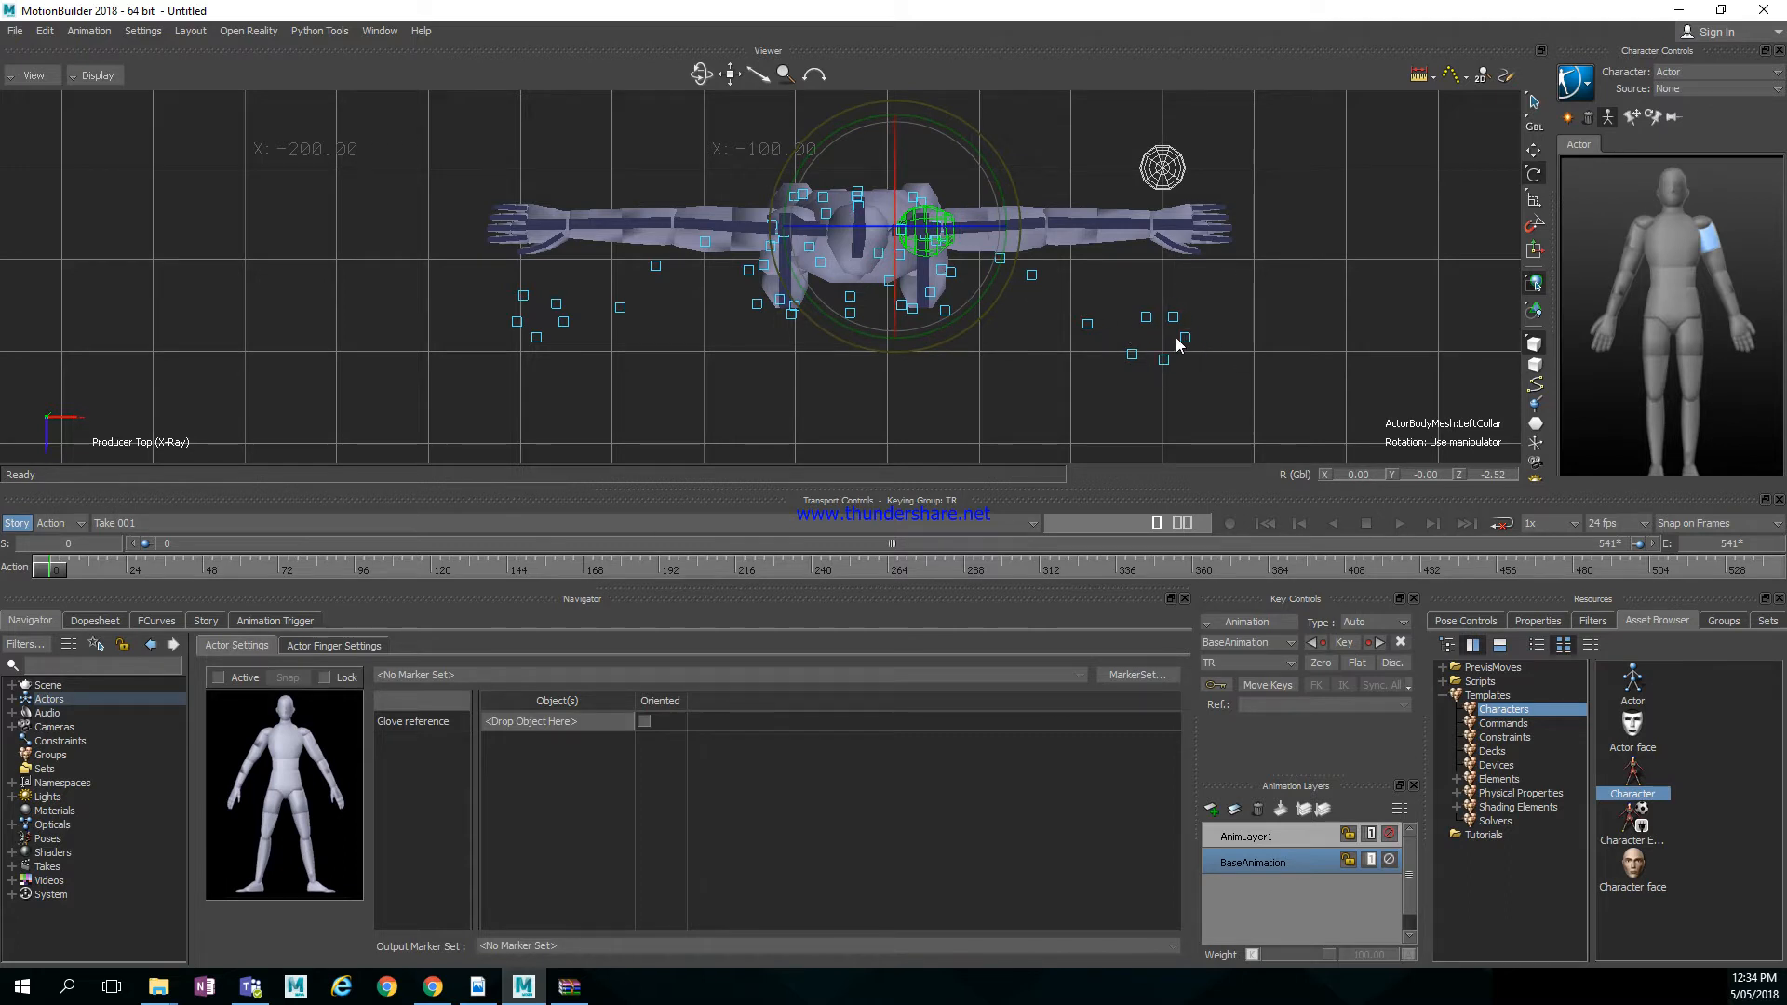
pyautogui.moveTo(1001, 199); pyautogui.dragTo(1015, 212)
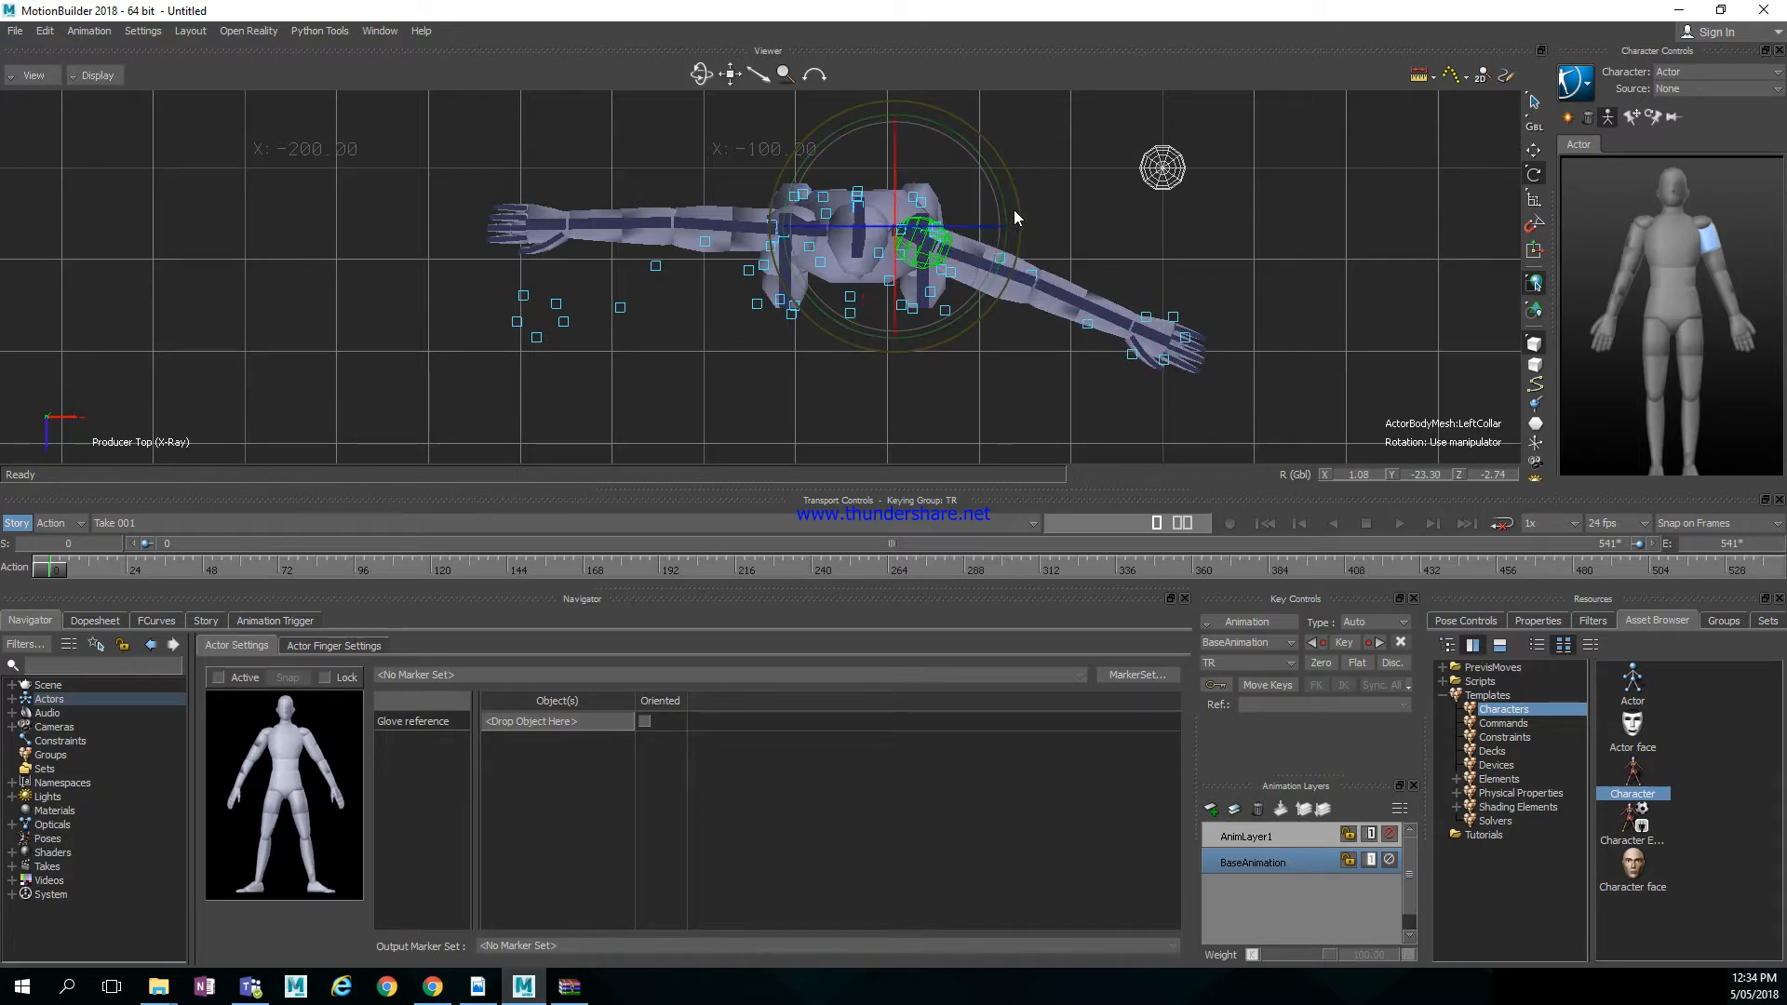
# Identify the TRC L_Pinky_hand marker and refine the left collar's Y rotation to about -22.4 degrees to fit the hand markers
pyautogui.click(1176, 315)
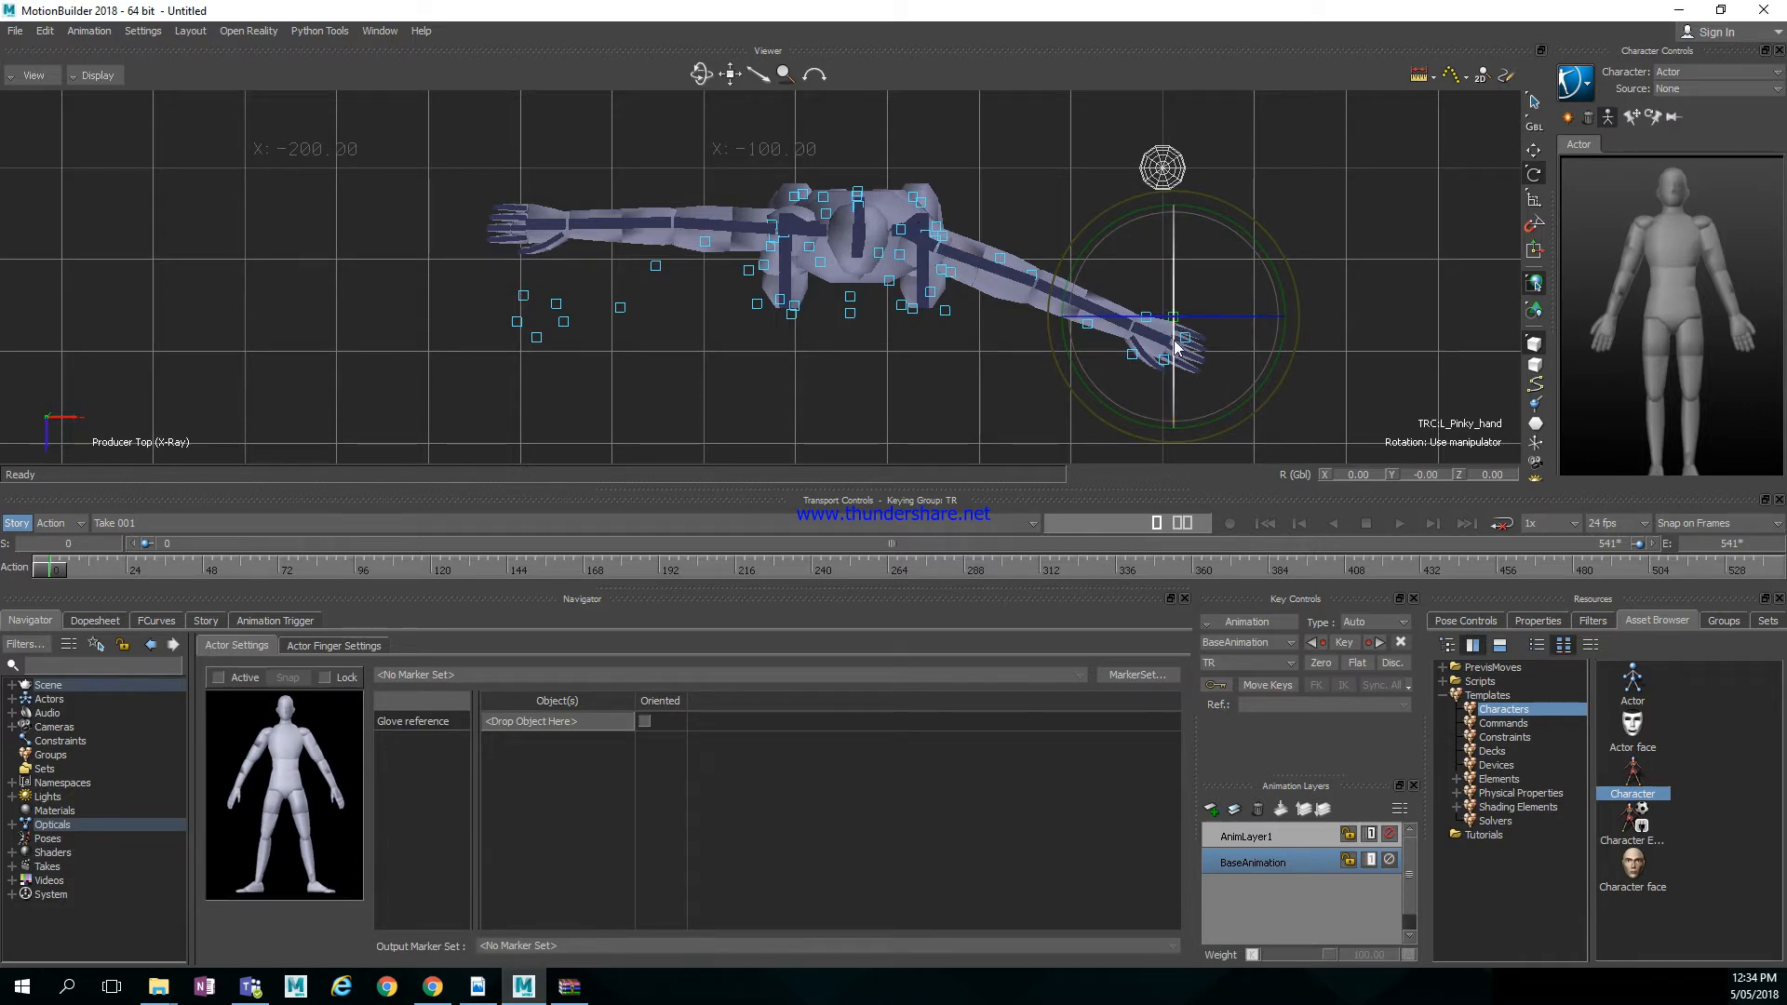
pyautogui.keyDown('ctrl'); pyautogui.moveTo(1201, 366); pyautogui.dragTo(1303, 350); pyautogui.keyUp('ctrl')
pyautogui.keyDown('shift'); pyautogui.moveTo(1137, 339); pyautogui.dragTo(1145, 407); pyautogui.keyUp('shift')
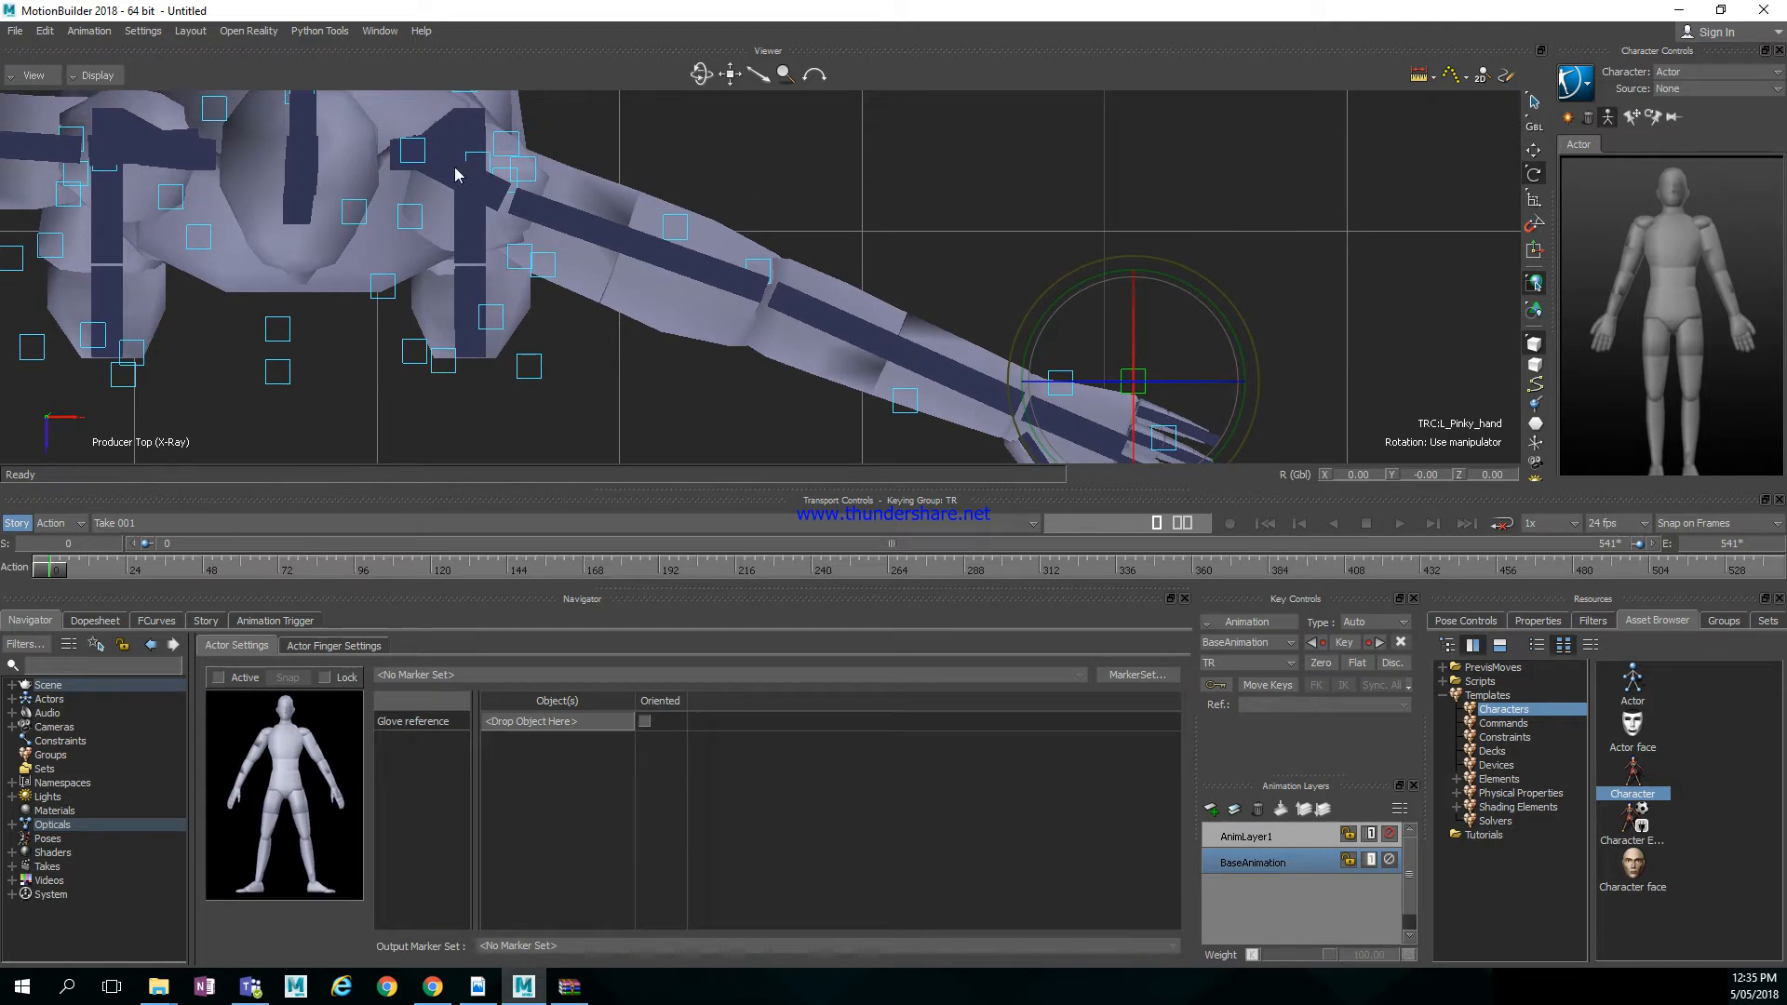
pyautogui.click(449, 224)
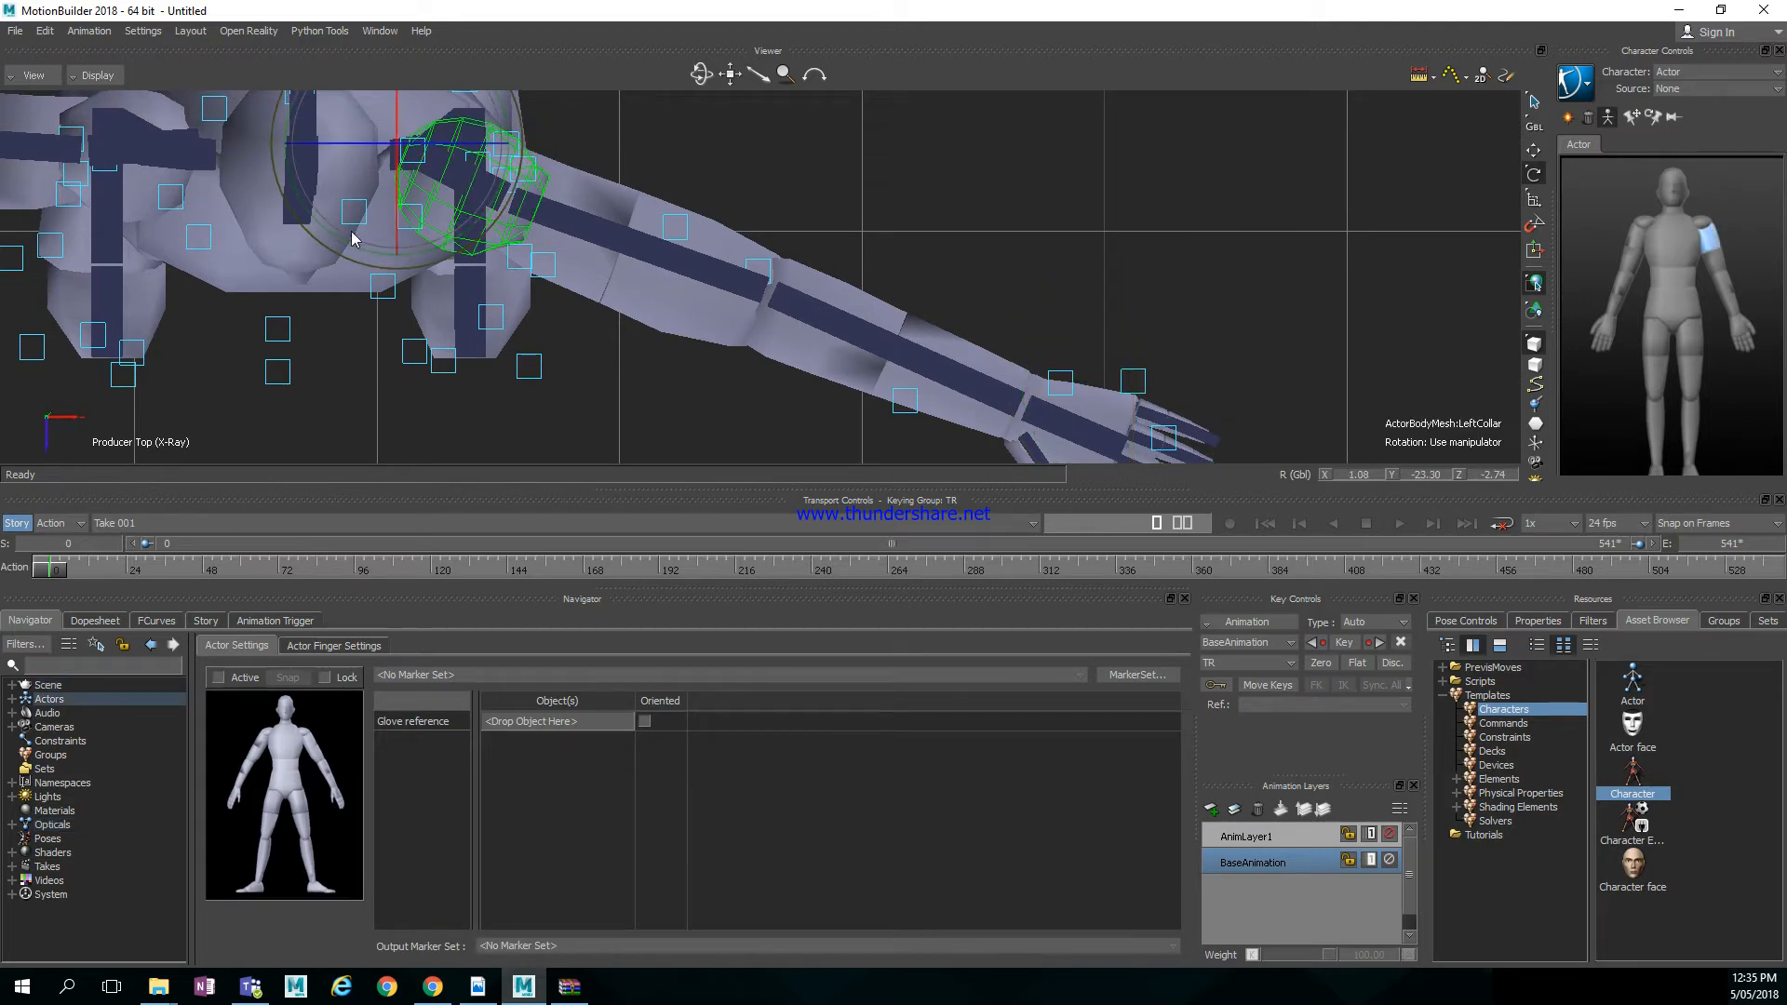
pyautogui.moveTo(351, 253); pyautogui.dragTo(379, 260)
pyautogui.hotkey('ctrl', 'z')
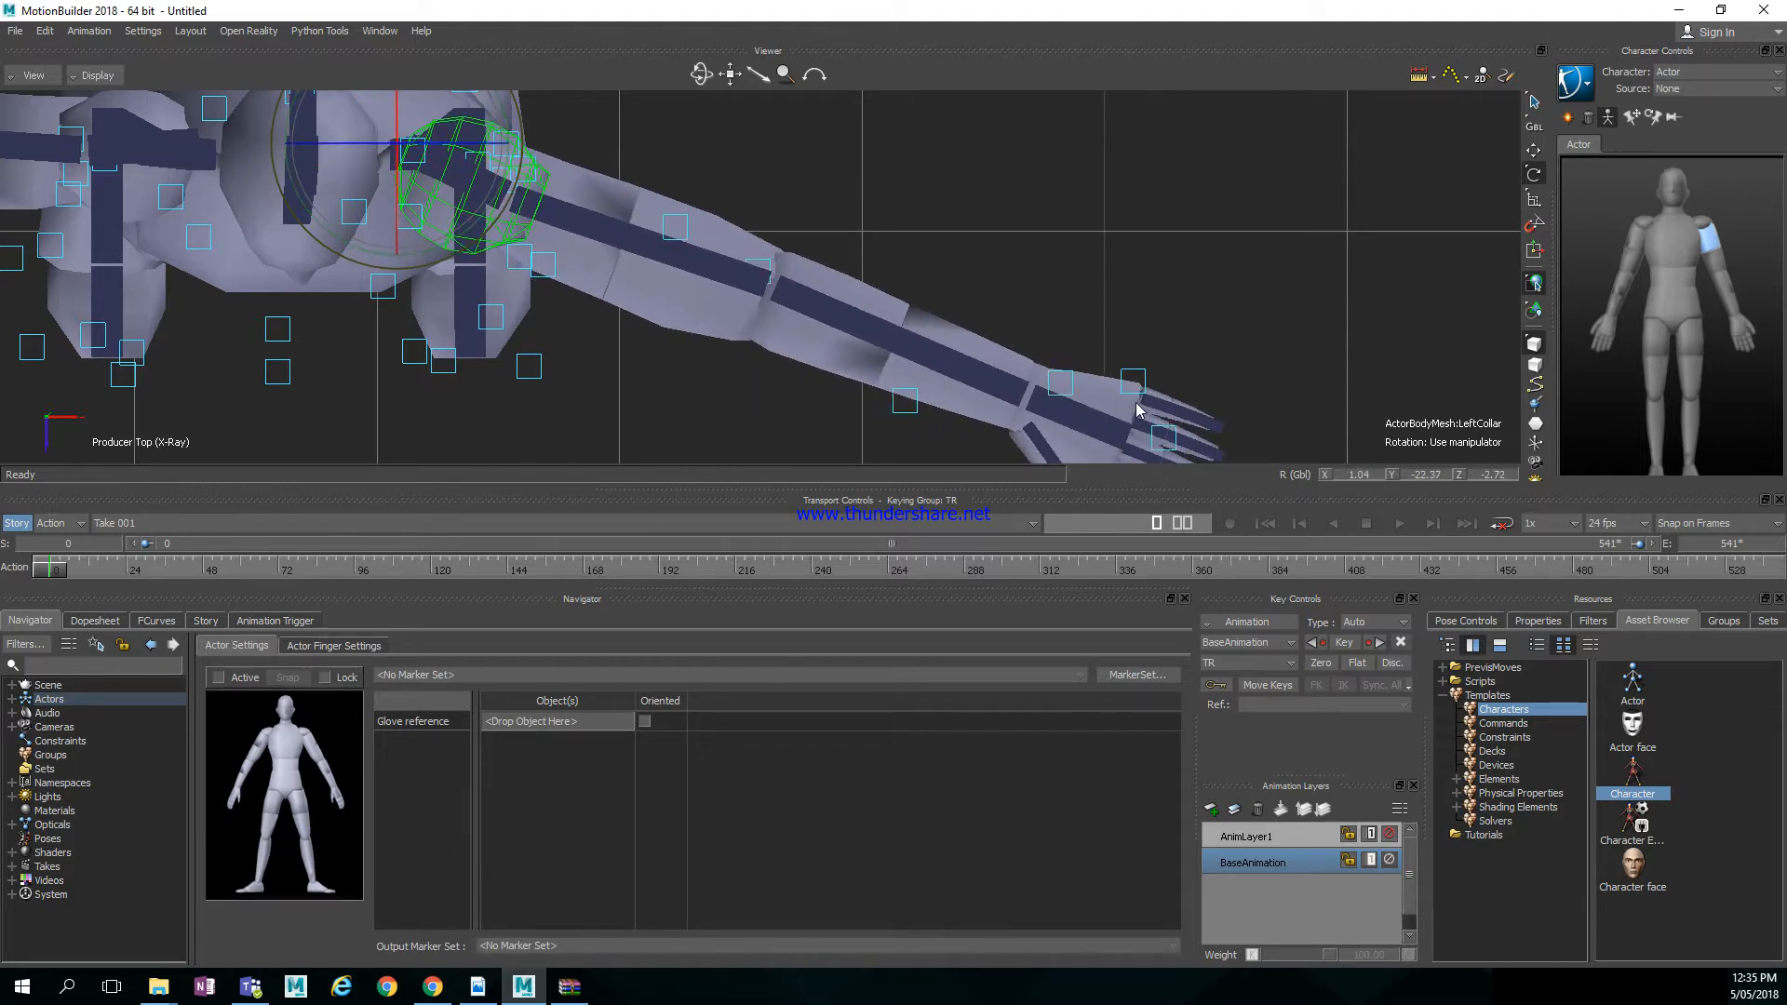
# Rotate the Actor's right collar about Y to about 16.6 degrees so the right arm follows its markers in the top view
pyautogui.keyDown('shift'); pyautogui.moveTo(901, 368); pyautogui.dragTo(1069, 359); pyautogui.keyUp('shift')
pyautogui.click(712, 185)
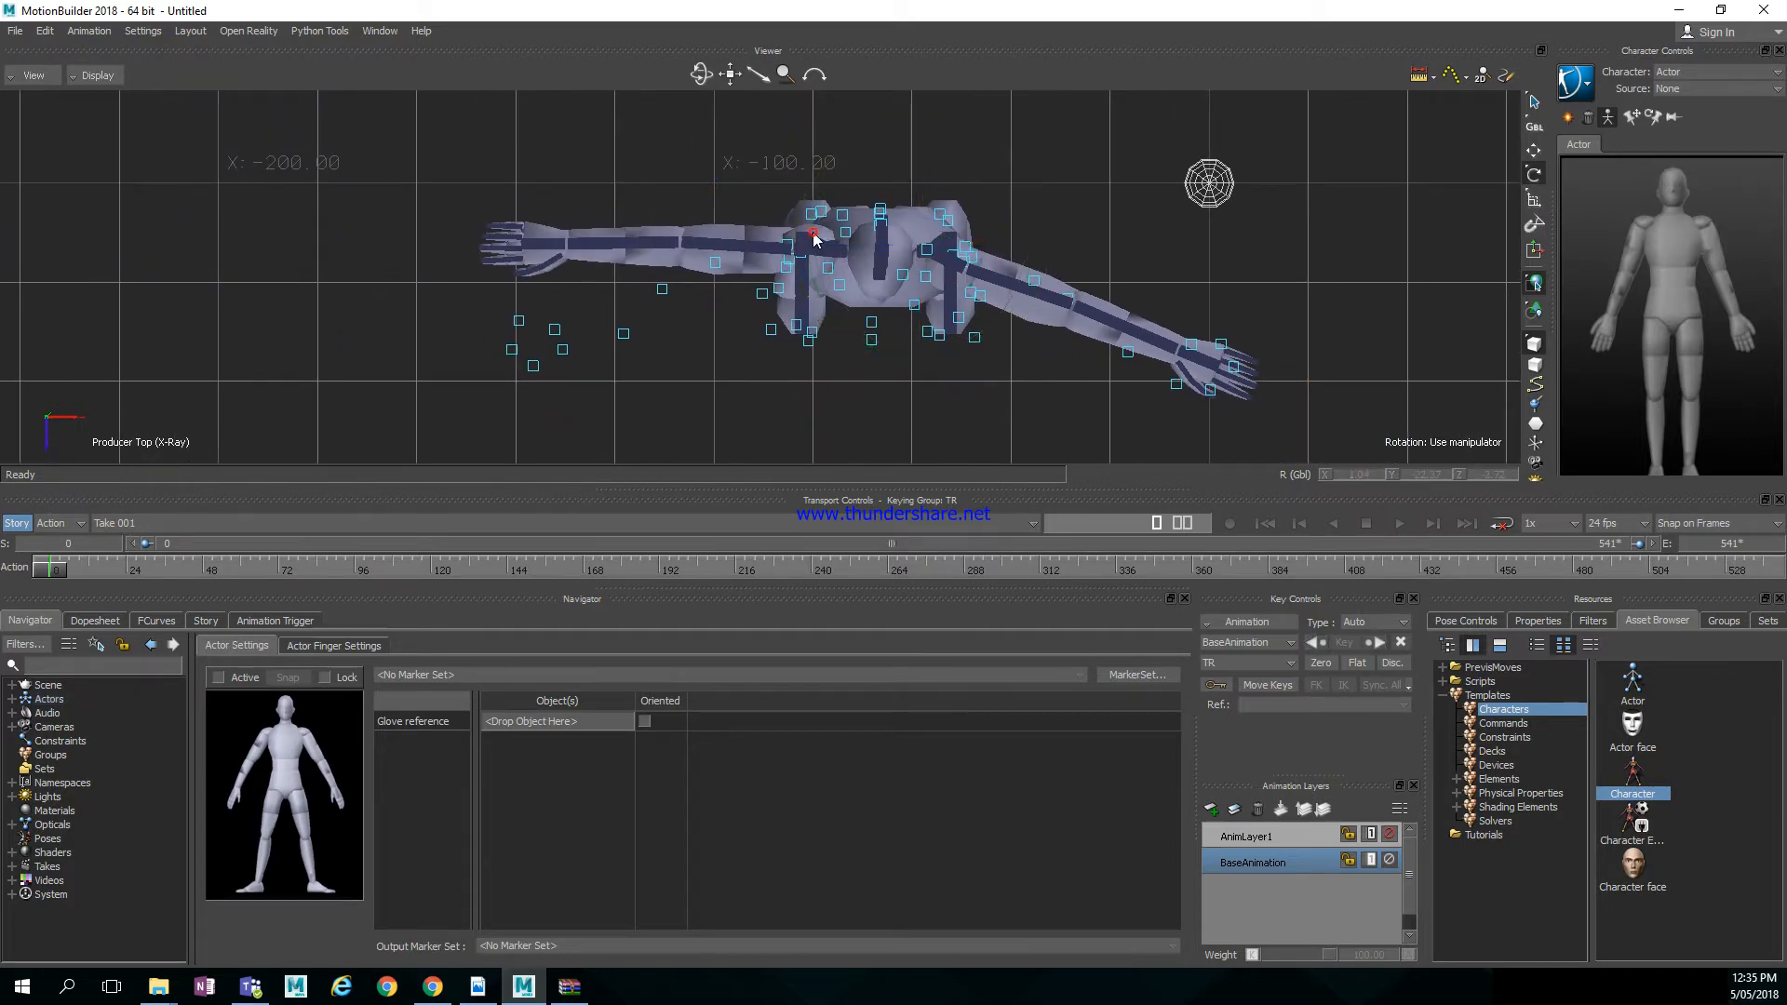
pyautogui.click(815, 240)
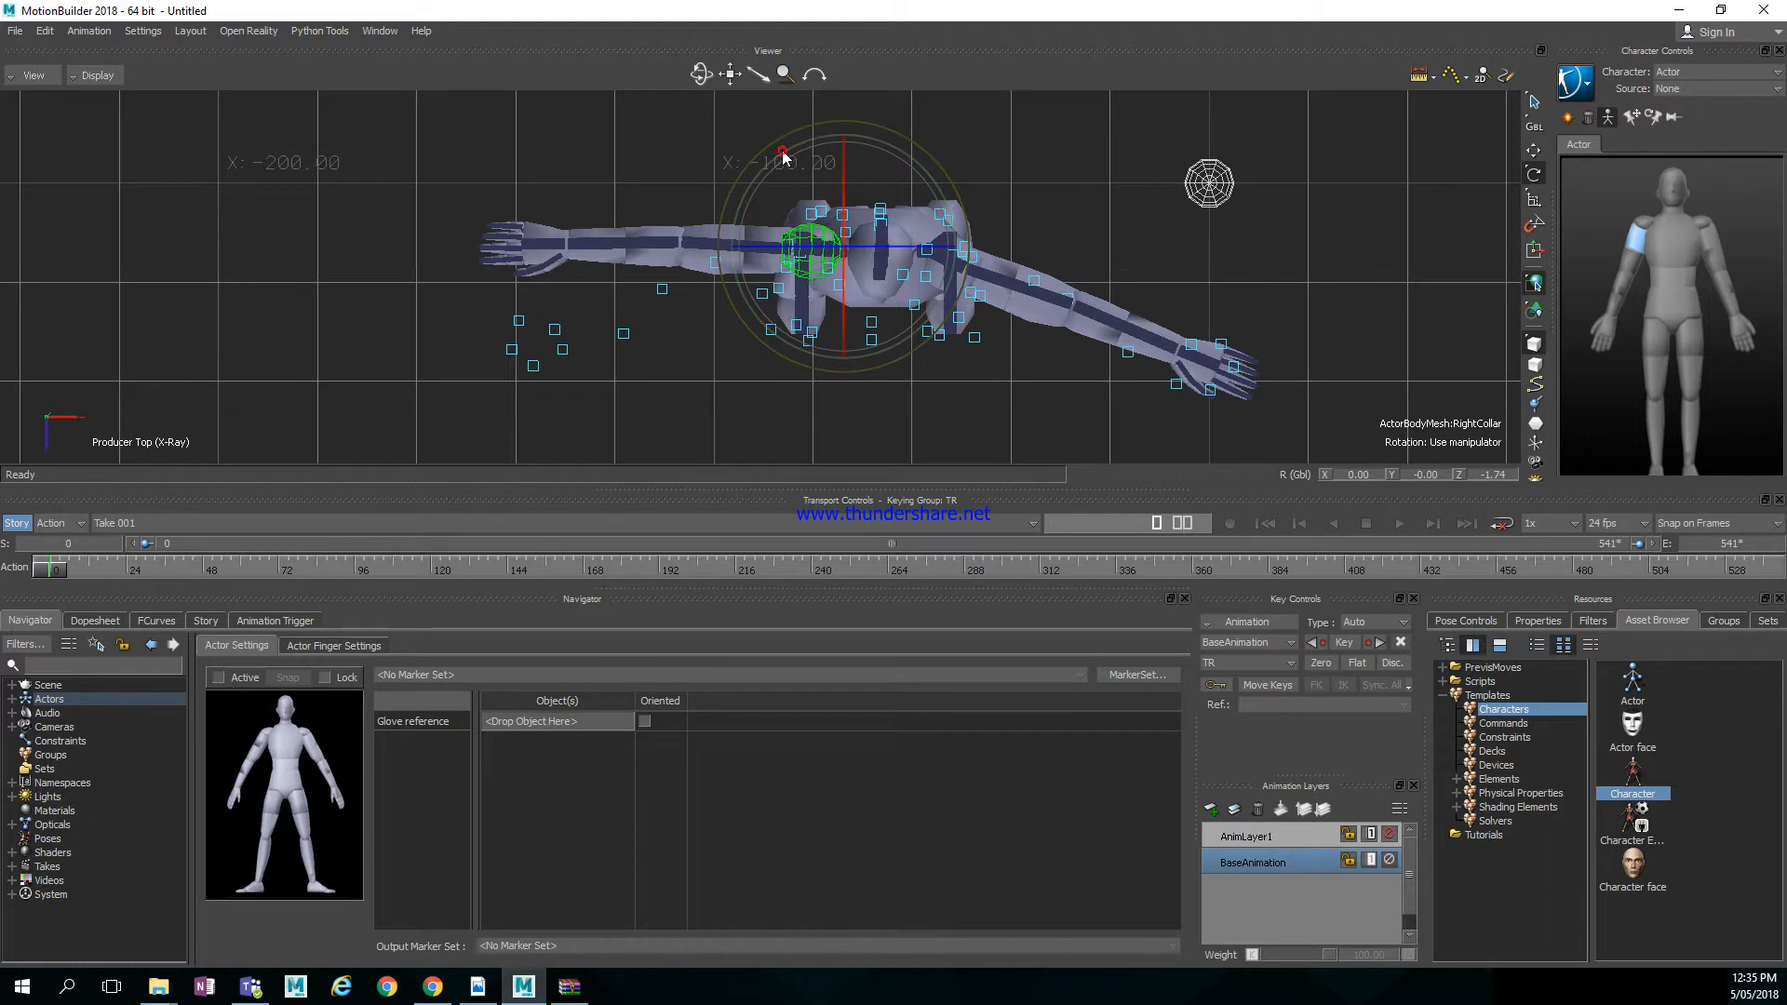
pyautogui.moveTo(781, 151); pyautogui.dragTo(772, 168)
pyautogui.scroll(5, 530, 386)
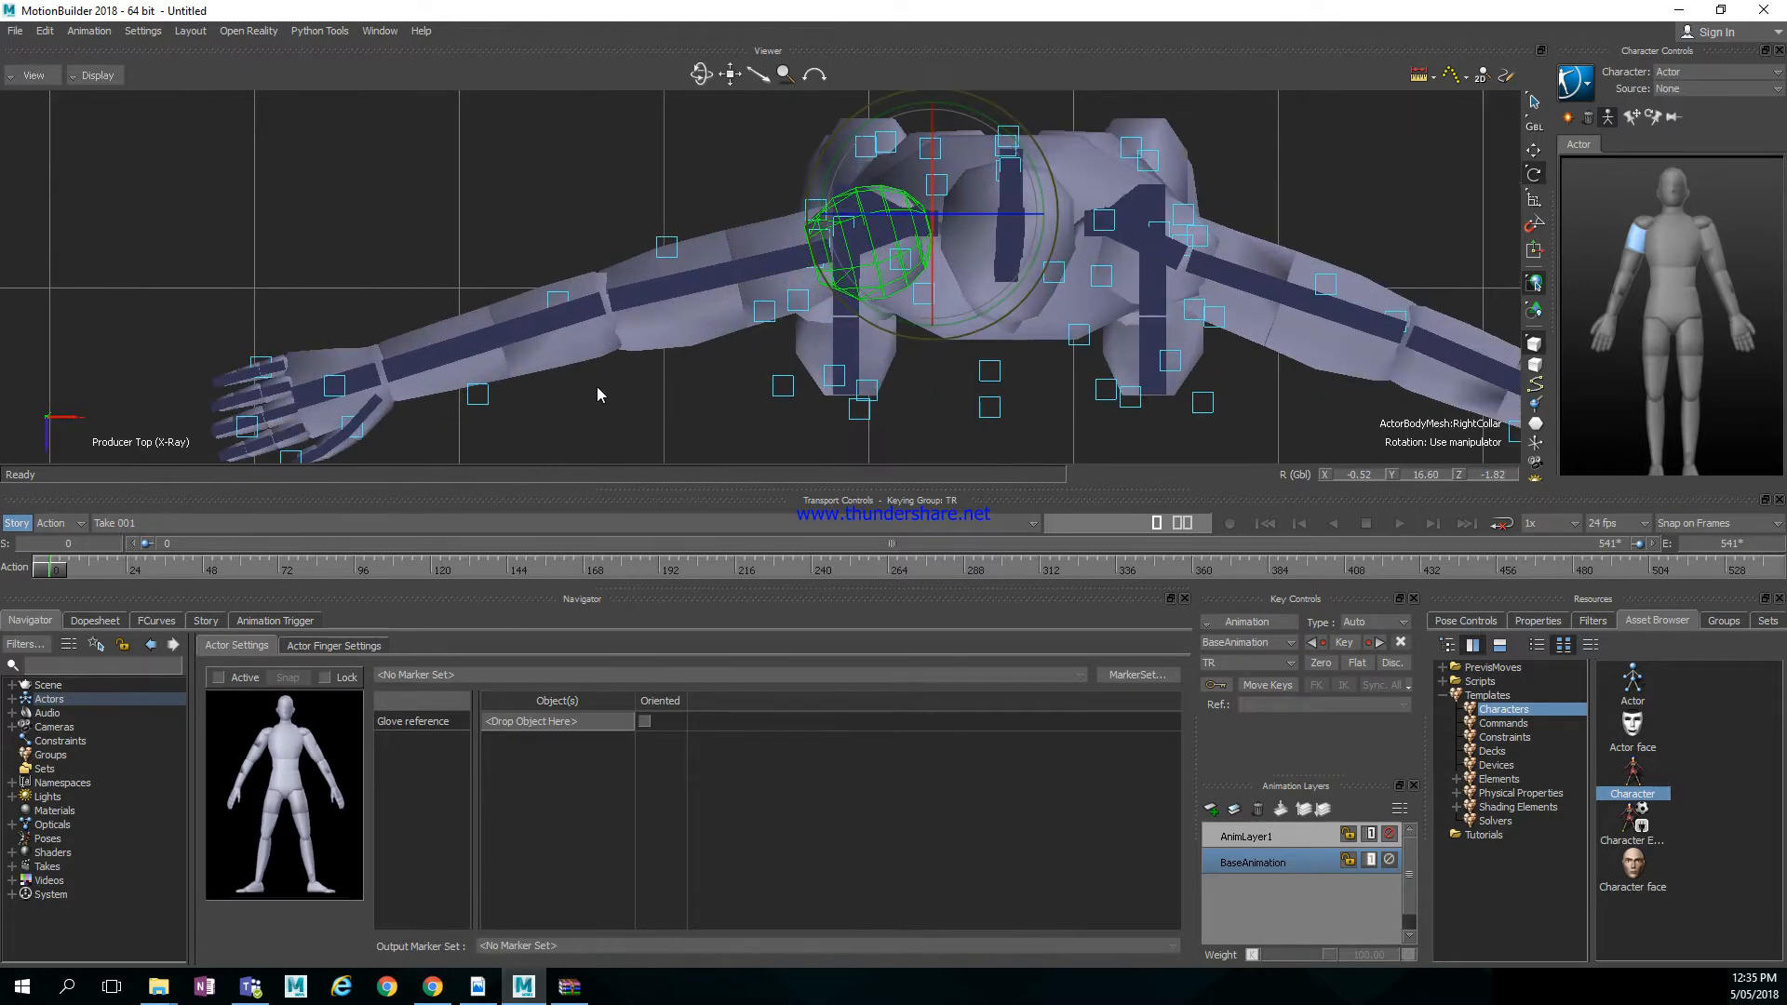
# Compare both arms with their markers and fine-tune the left collar's Y rotation to -22.50 degrees
pyautogui.scroll(-5, 650, 335)
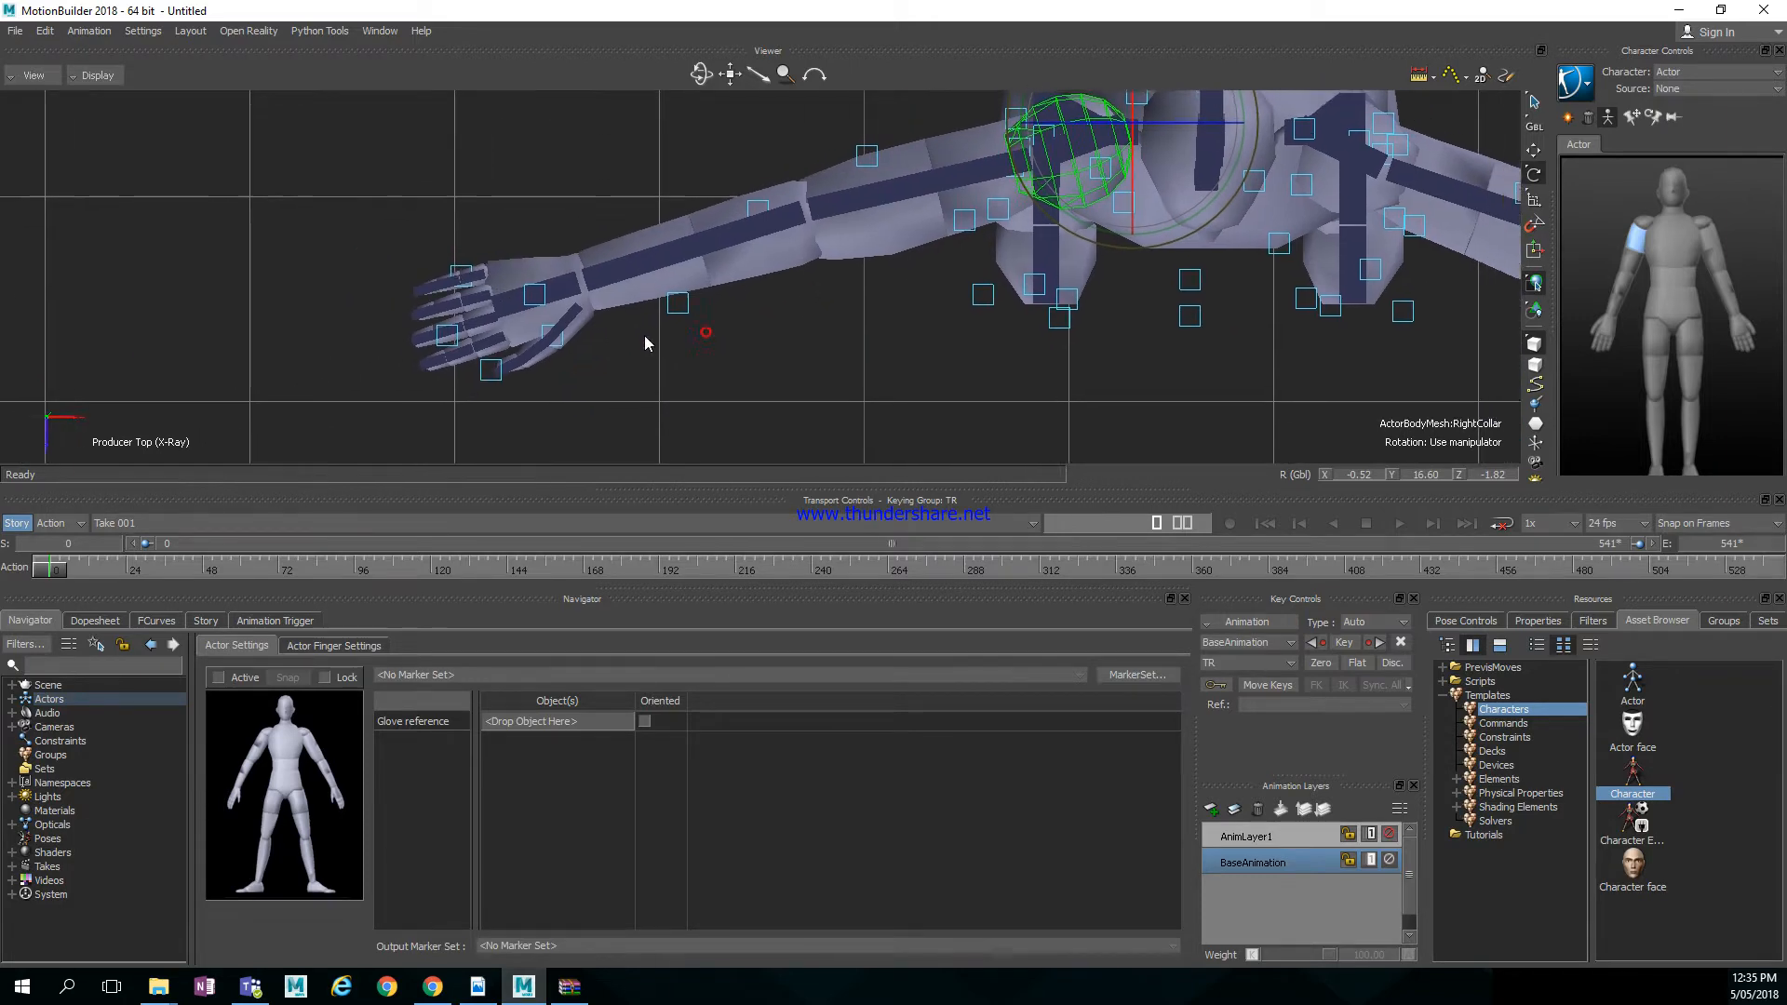
pyautogui.keyDown('shift'); pyautogui.moveTo(790, 352); pyautogui.dragTo(650, 354); pyautogui.keyUp('shift')
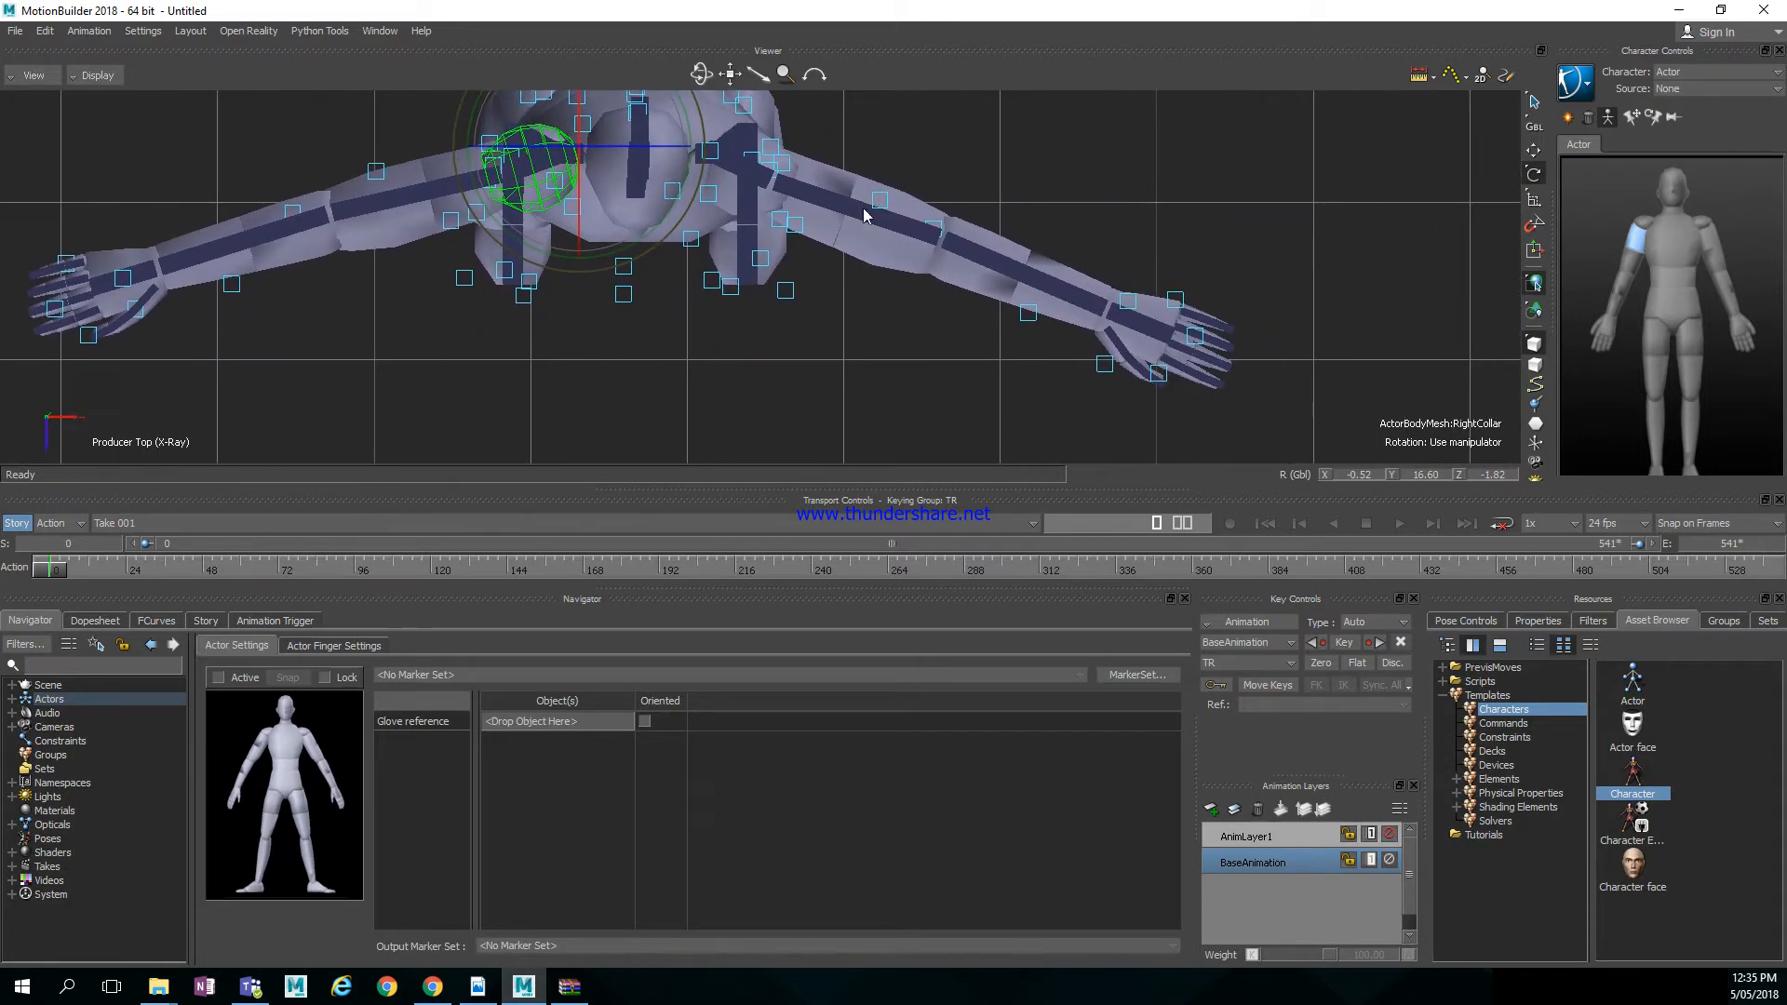
pyautogui.click(723, 189)
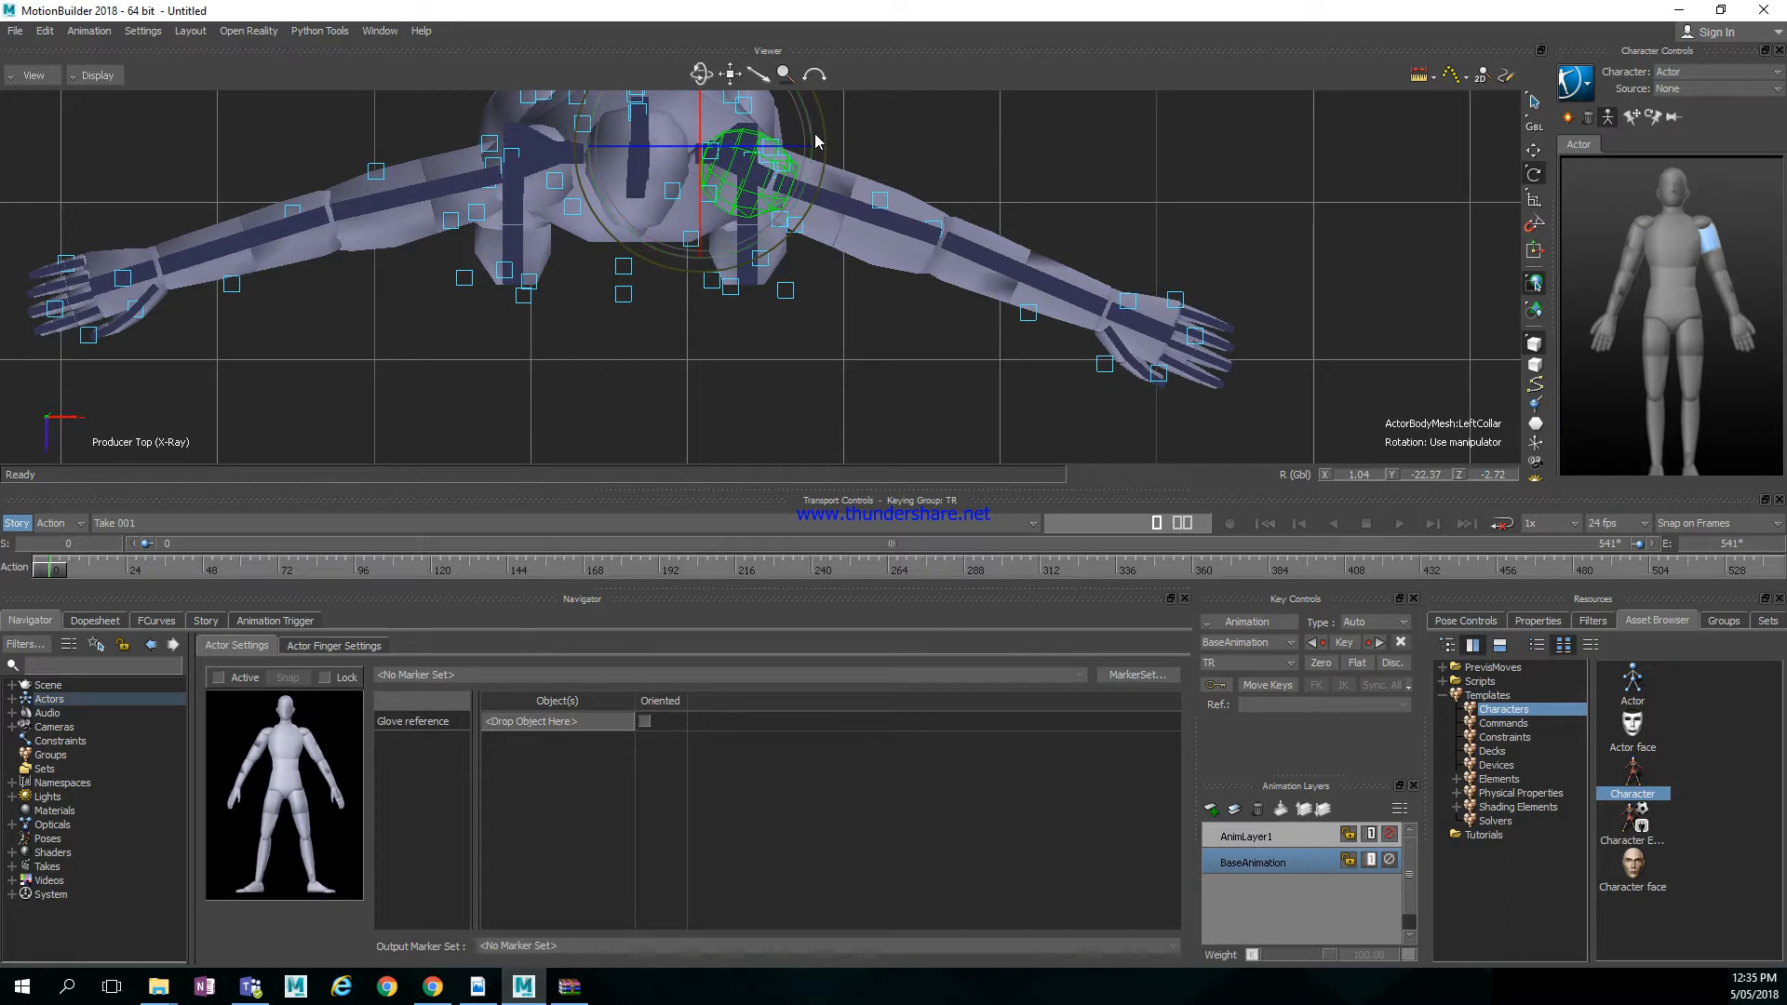
pyautogui.moveTo(812, 138); pyautogui.dragTo(813, 139)
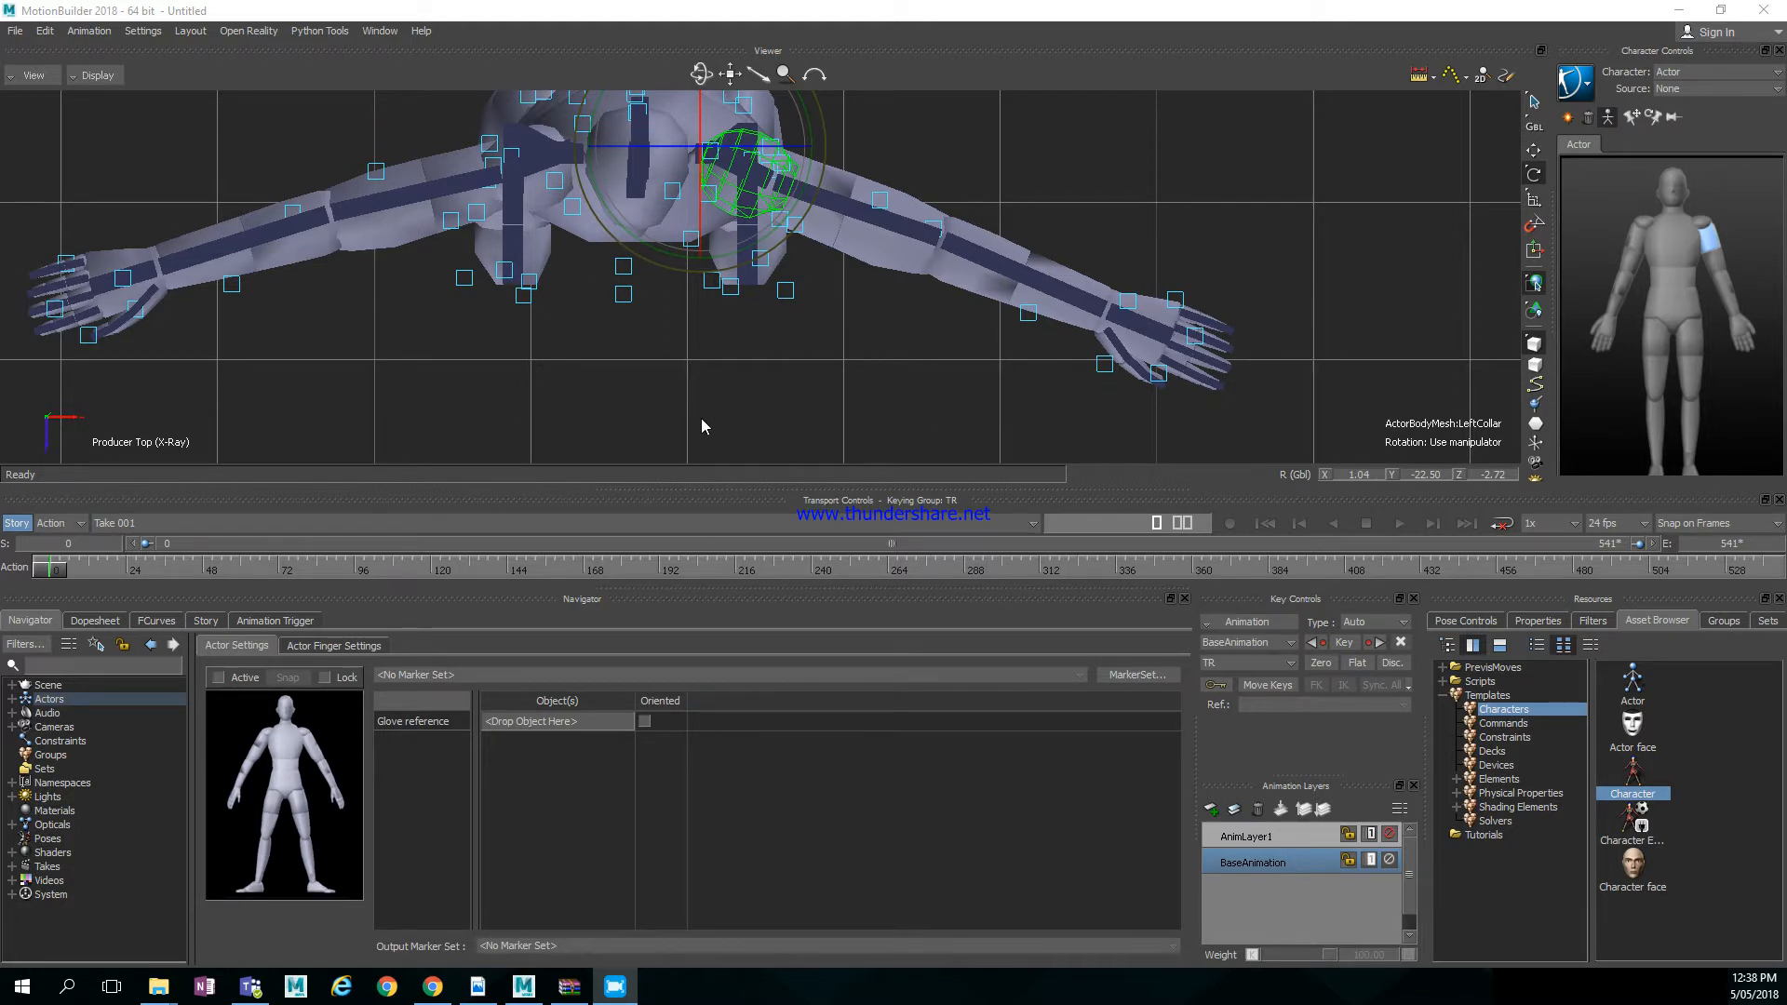
# Switch the viewer to Producer Perspective and move the Actor's hips along Z to about 17.1 toward the body markers
pyautogui.click(718, 437)
pyautogui.keyDown('ctrl'); pyautogui.moveTo(743, 355); pyautogui.dragTo(713, 382); pyautogui.keyUp('ctrl')
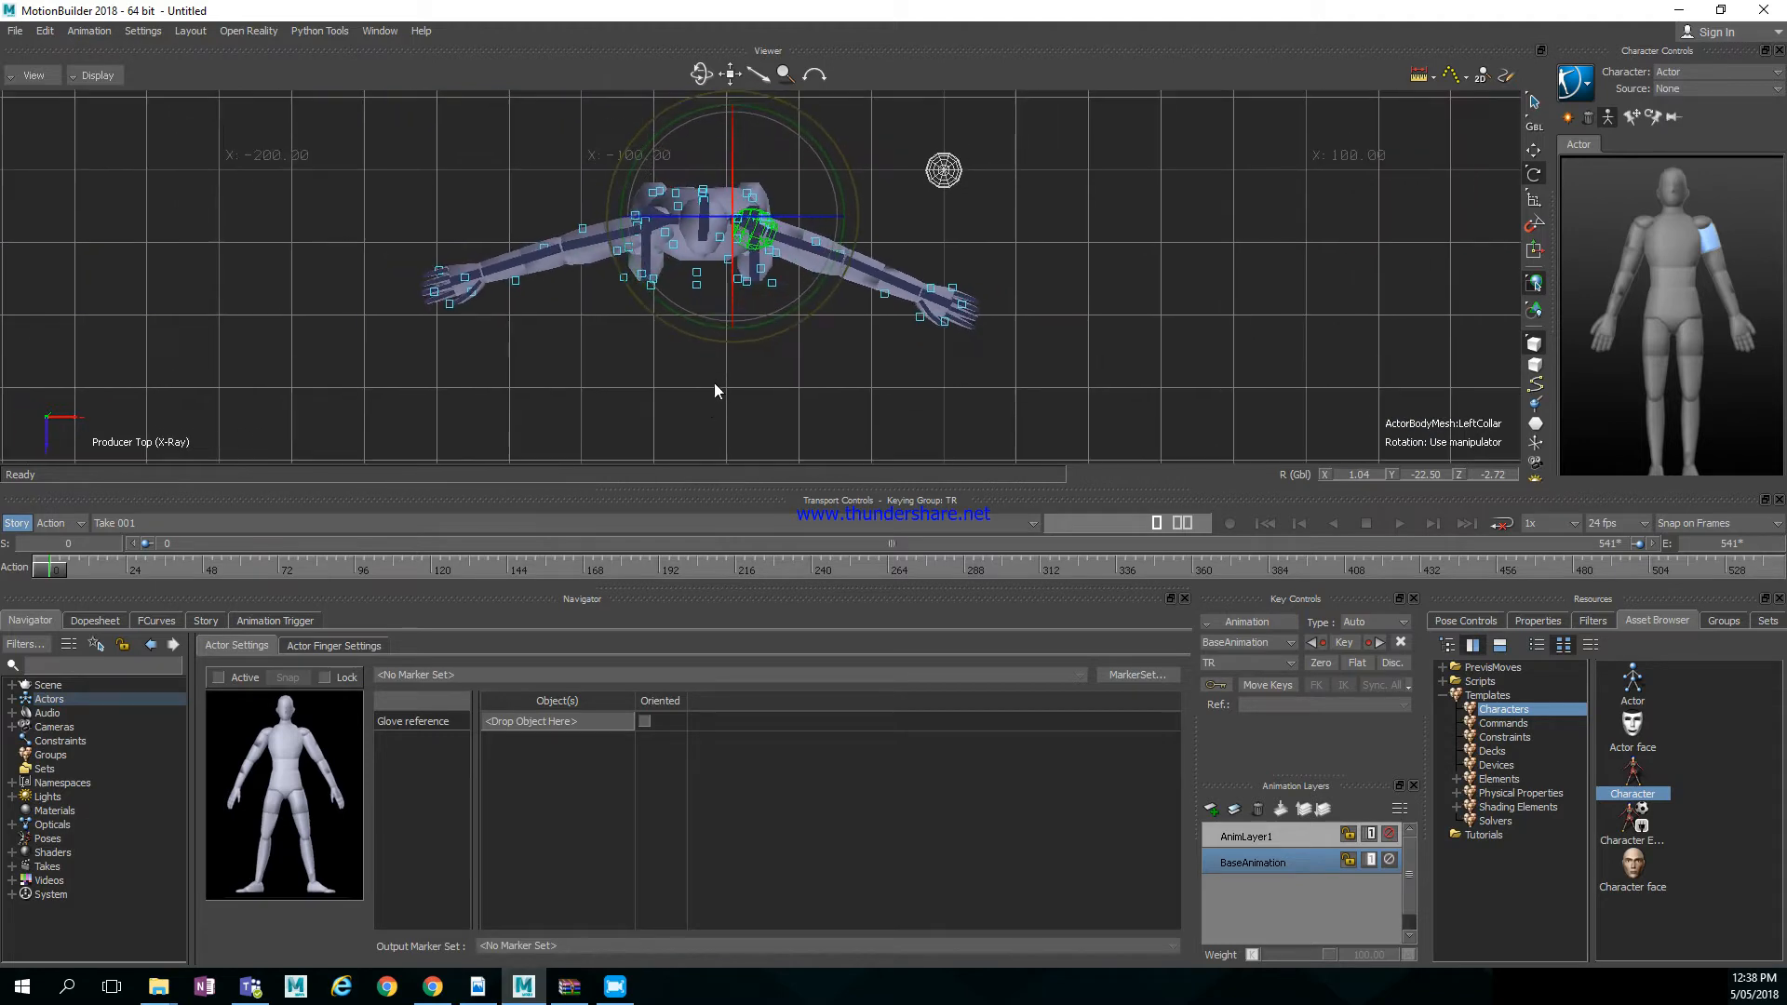
pyautogui.keyDown('shift'); pyautogui.moveTo(609, 339); pyautogui.dragTo(673, 393); pyautogui.keyUp('shift')
pyautogui.click(33, 79)
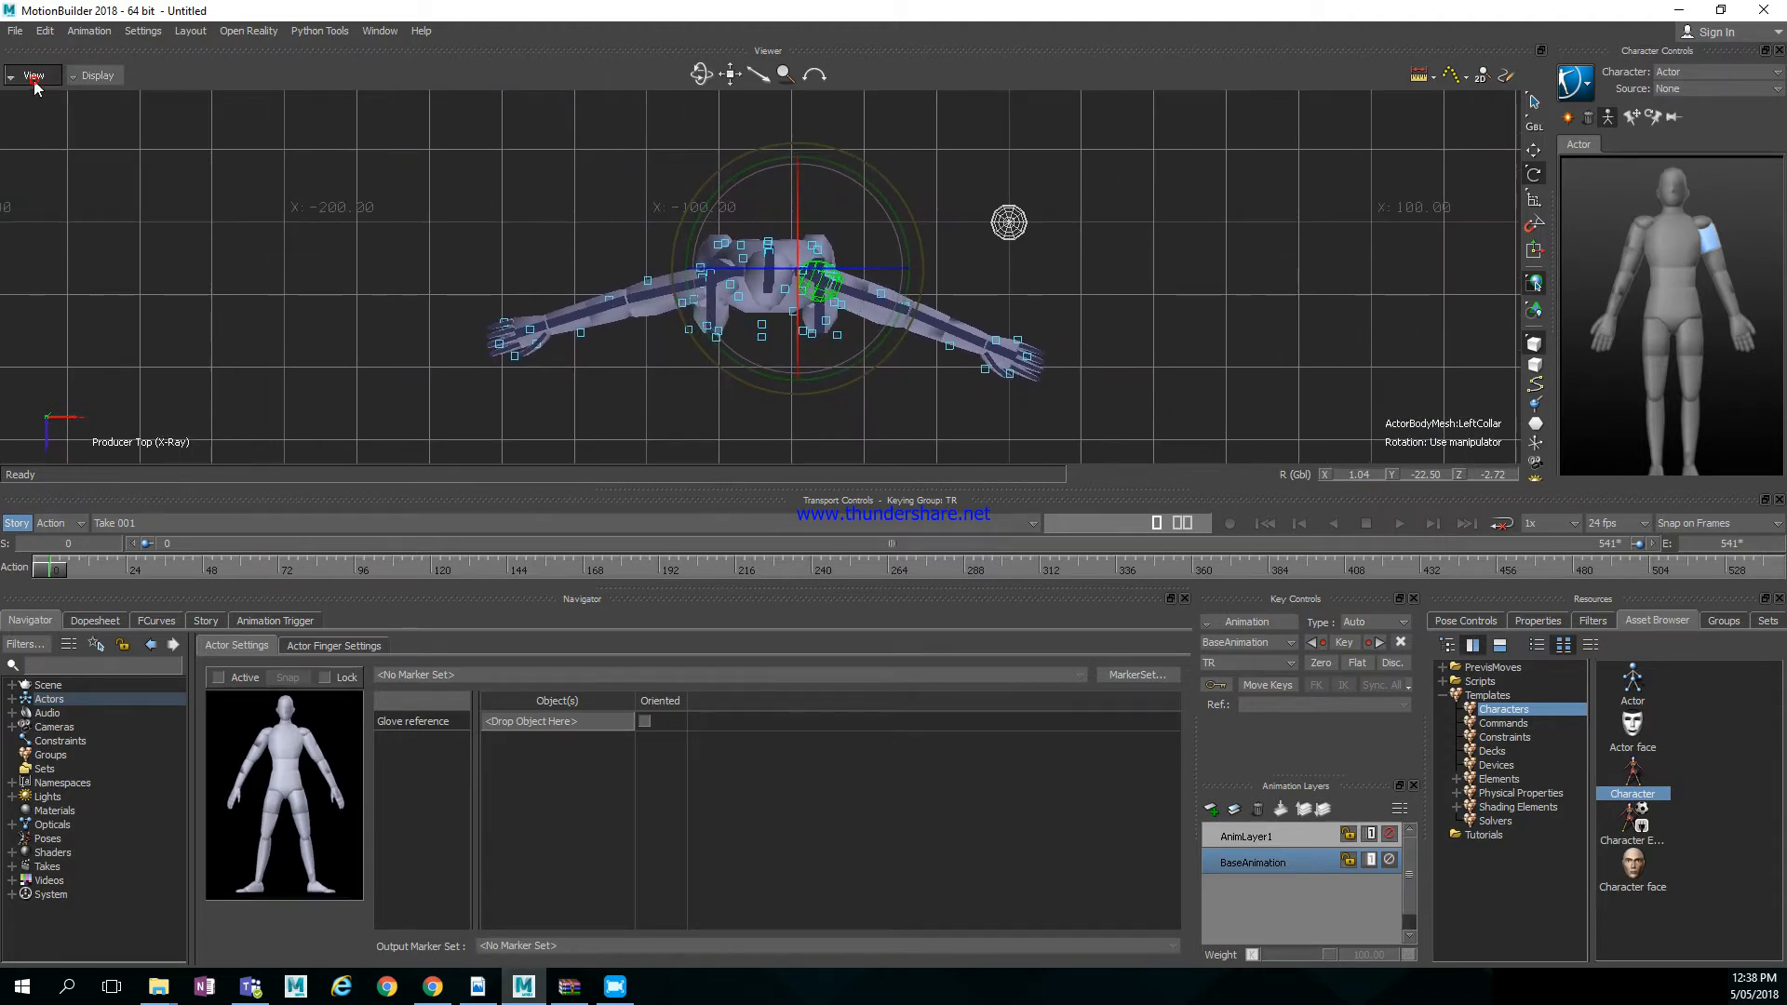
pyautogui.moveTo(65, 98)
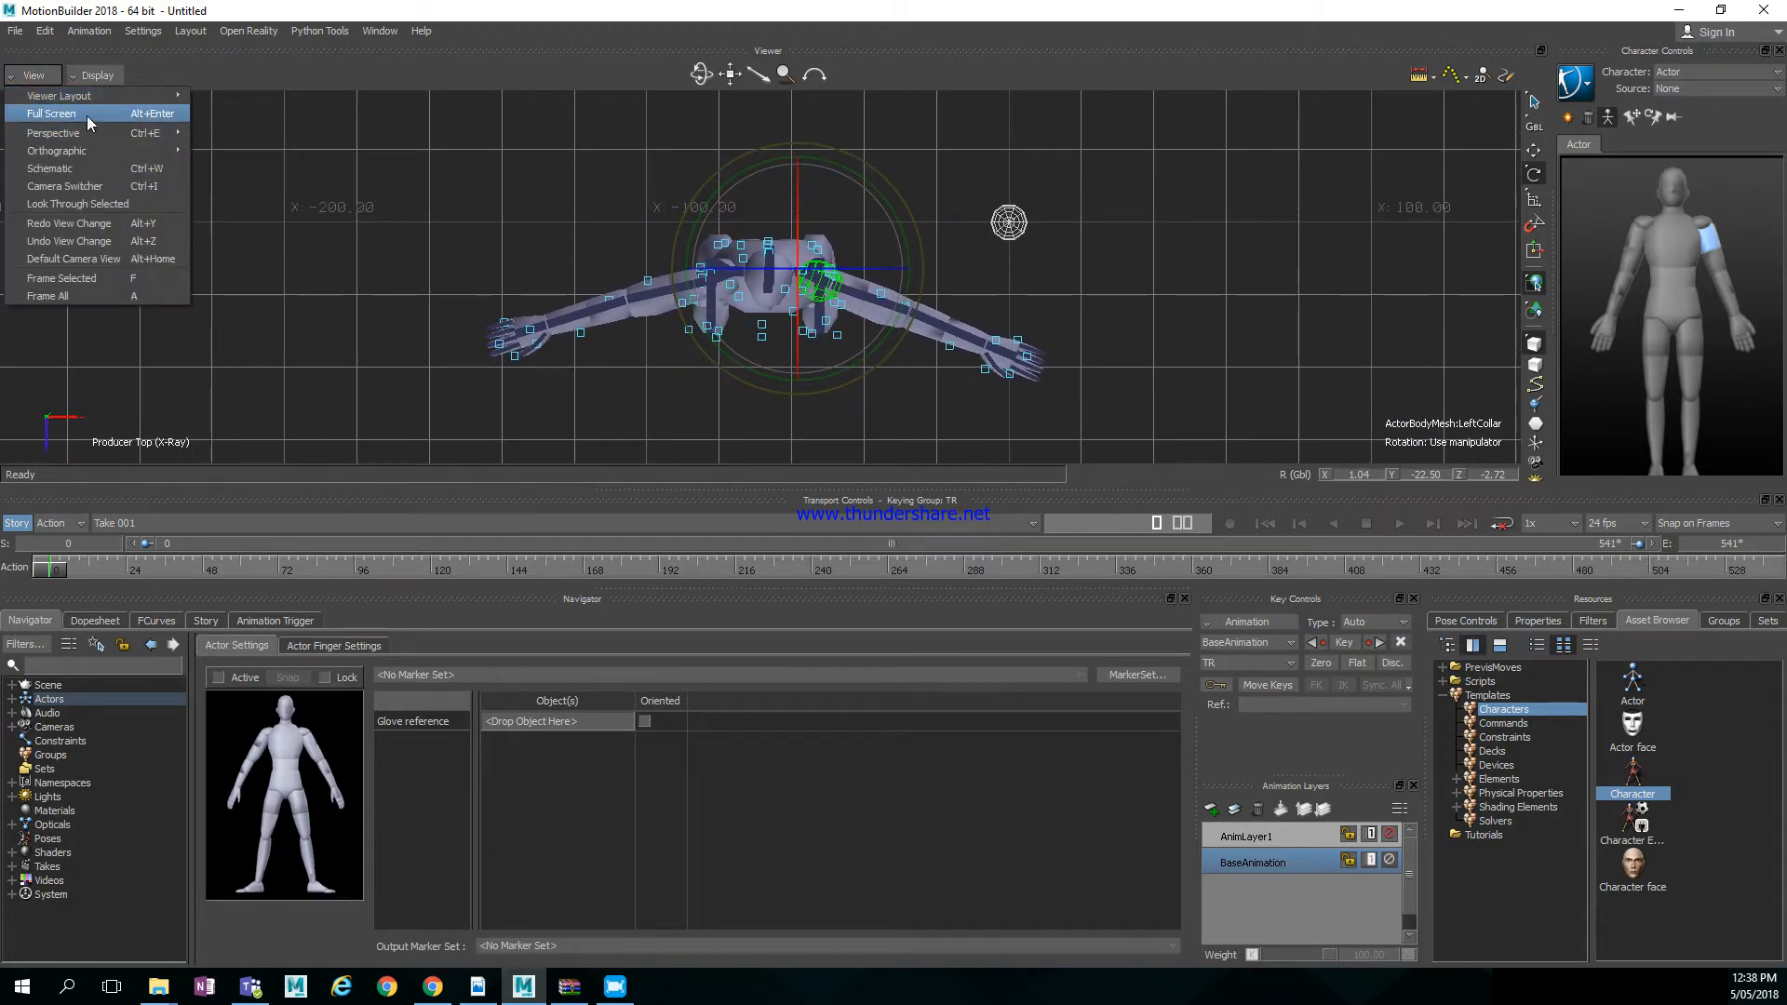
pyautogui.moveTo(104, 131)
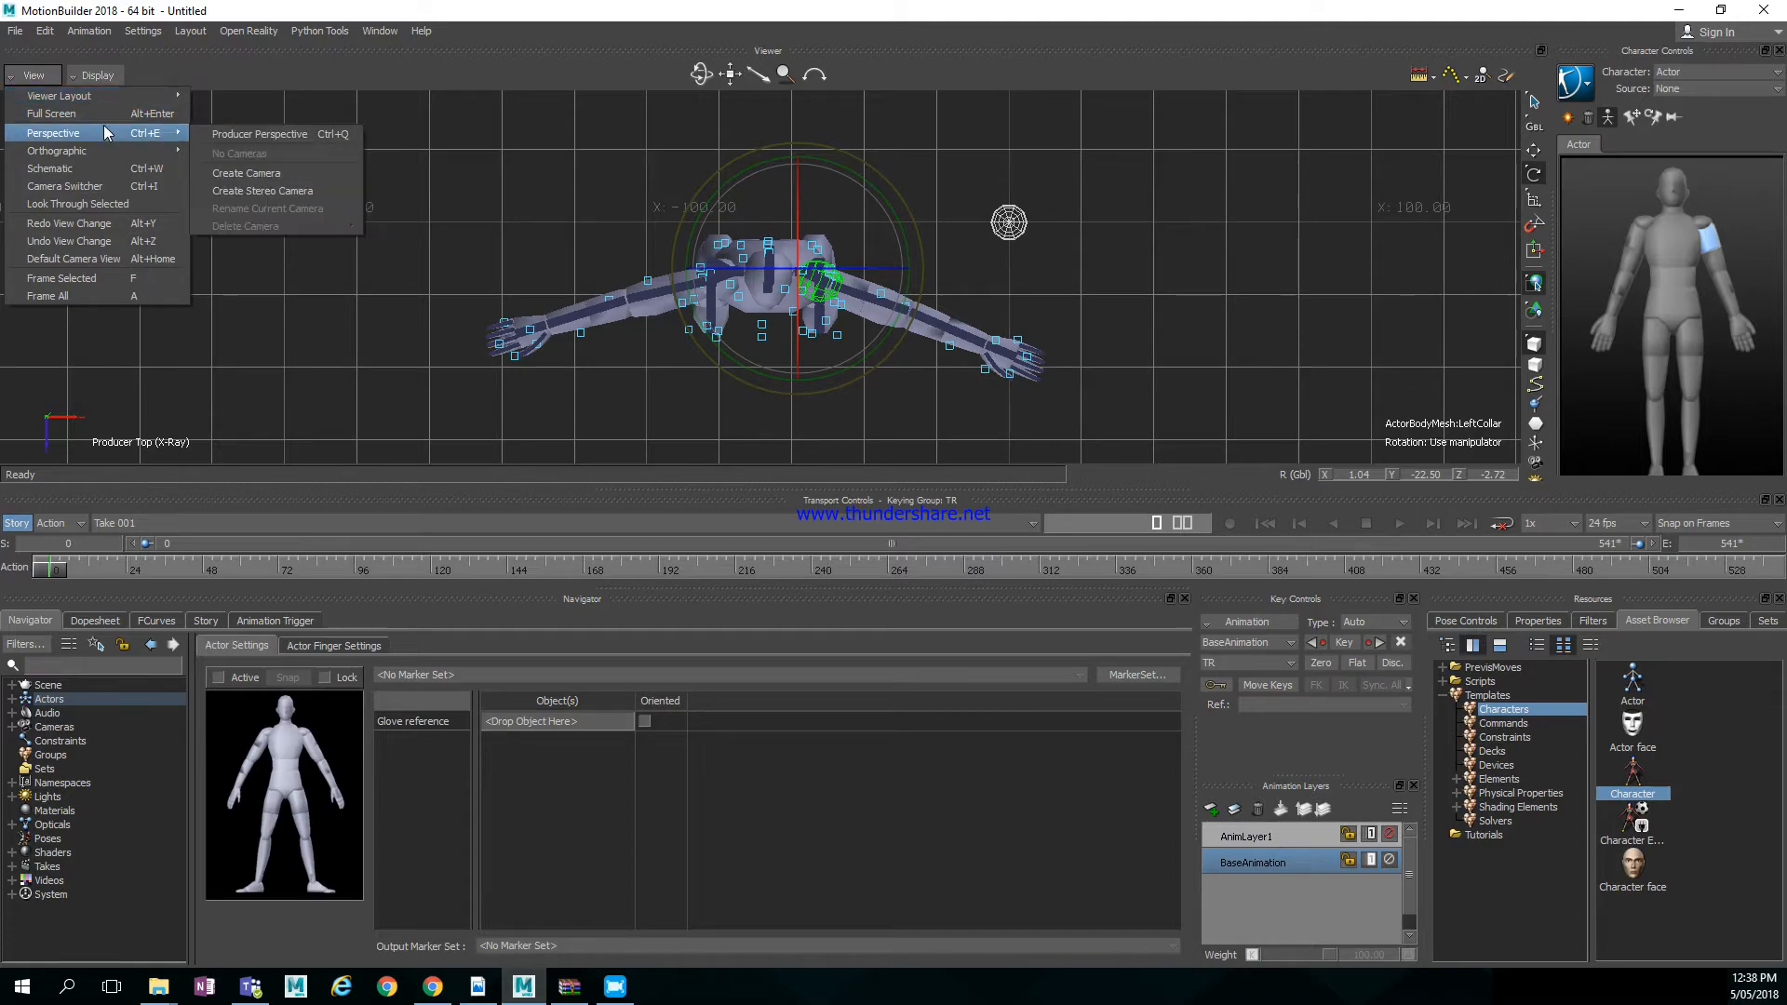
pyautogui.click(265, 140)
pyautogui.keyDown('ctrl'); pyautogui.keyDown('shift'); pyautogui.moveTo(895, 343); pyautogui.dragTo(1097, 327); pyautogui.keyUp('shift'); pyautogui.keyUp('ctrl')
pyautogui.keyDown('shift'); pyautogui.moveTo(997, 289); pyautogui.dragTo(1012, 337); pyautogui.keyUp('shift')
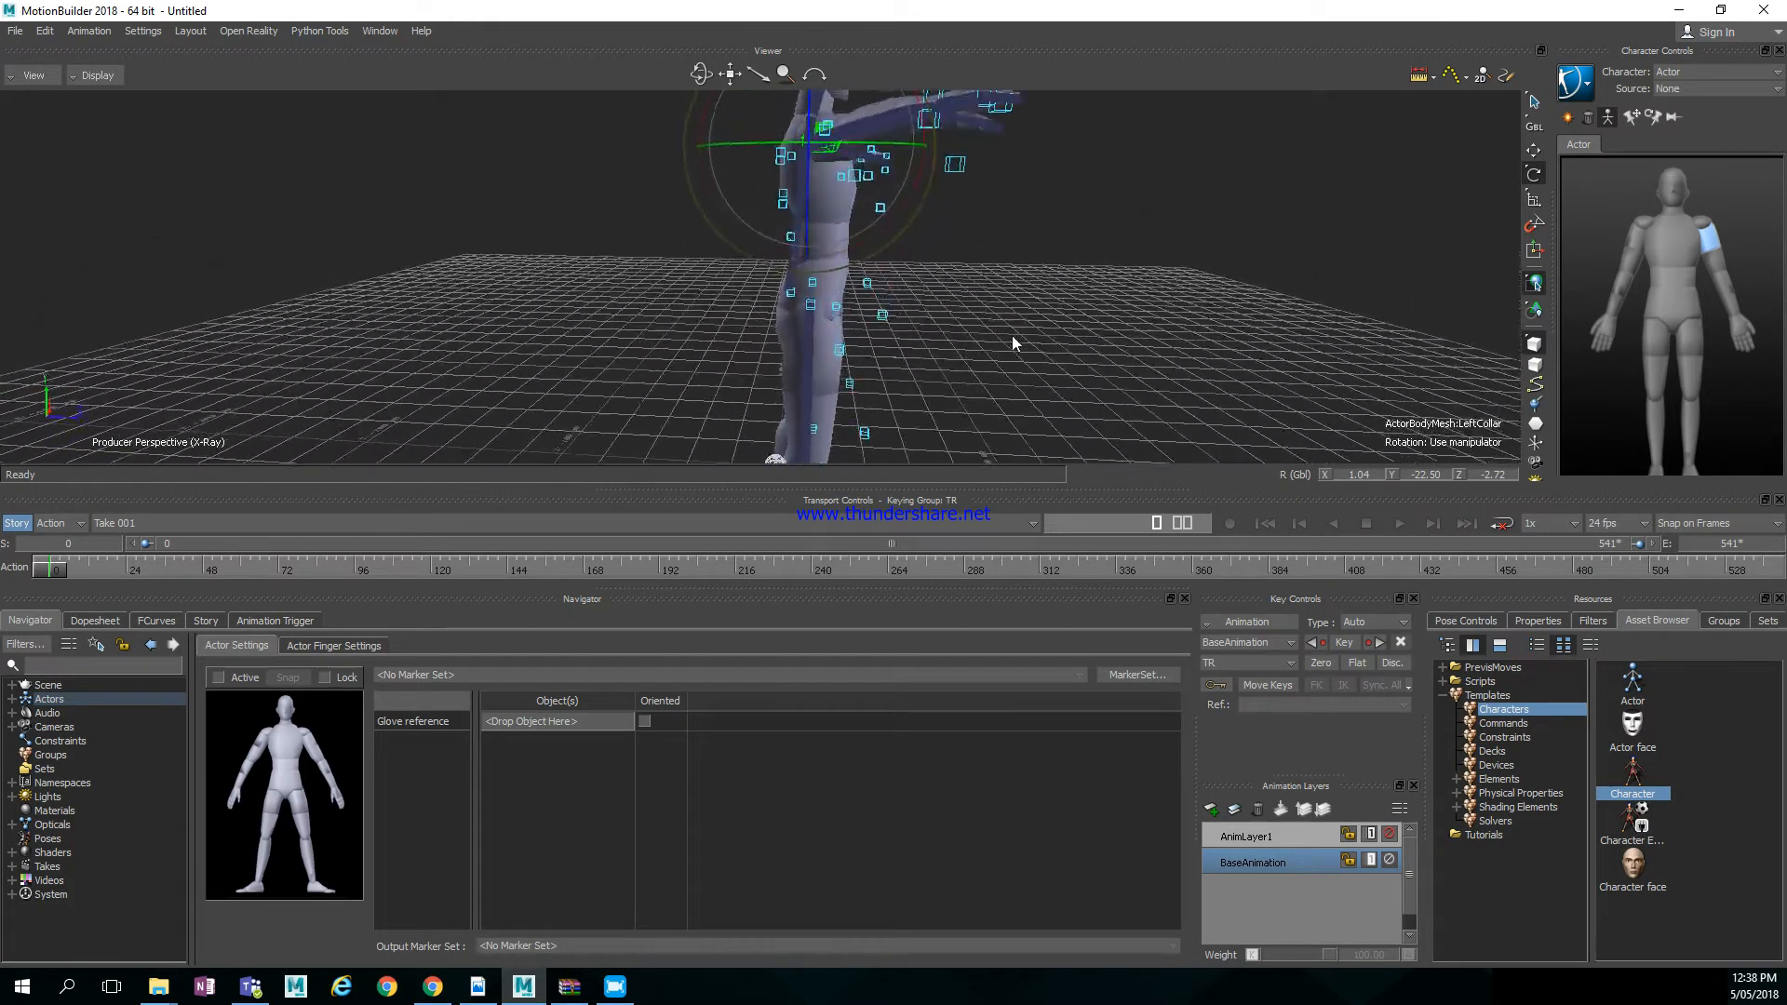
pyautogui.click(817, 294)
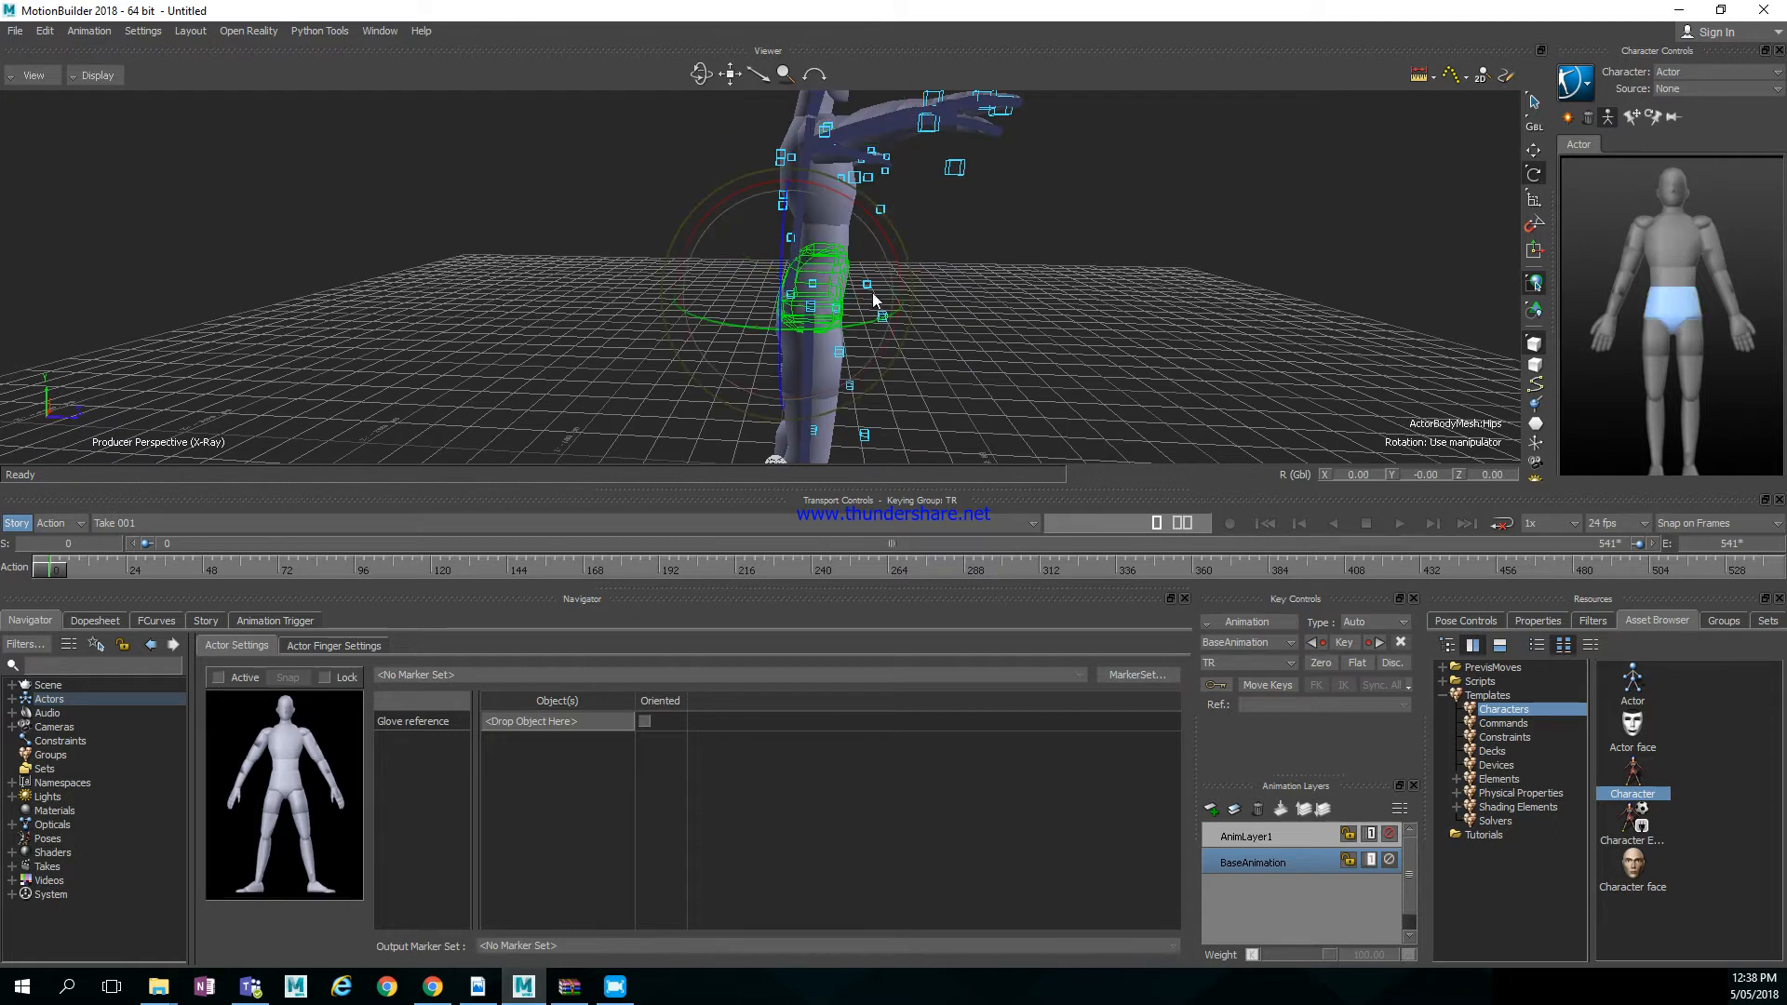
pyautogui.click(1532, 150)
pyautogui.moveTo(888, 296); pyautogui.dragTo(919, 299)
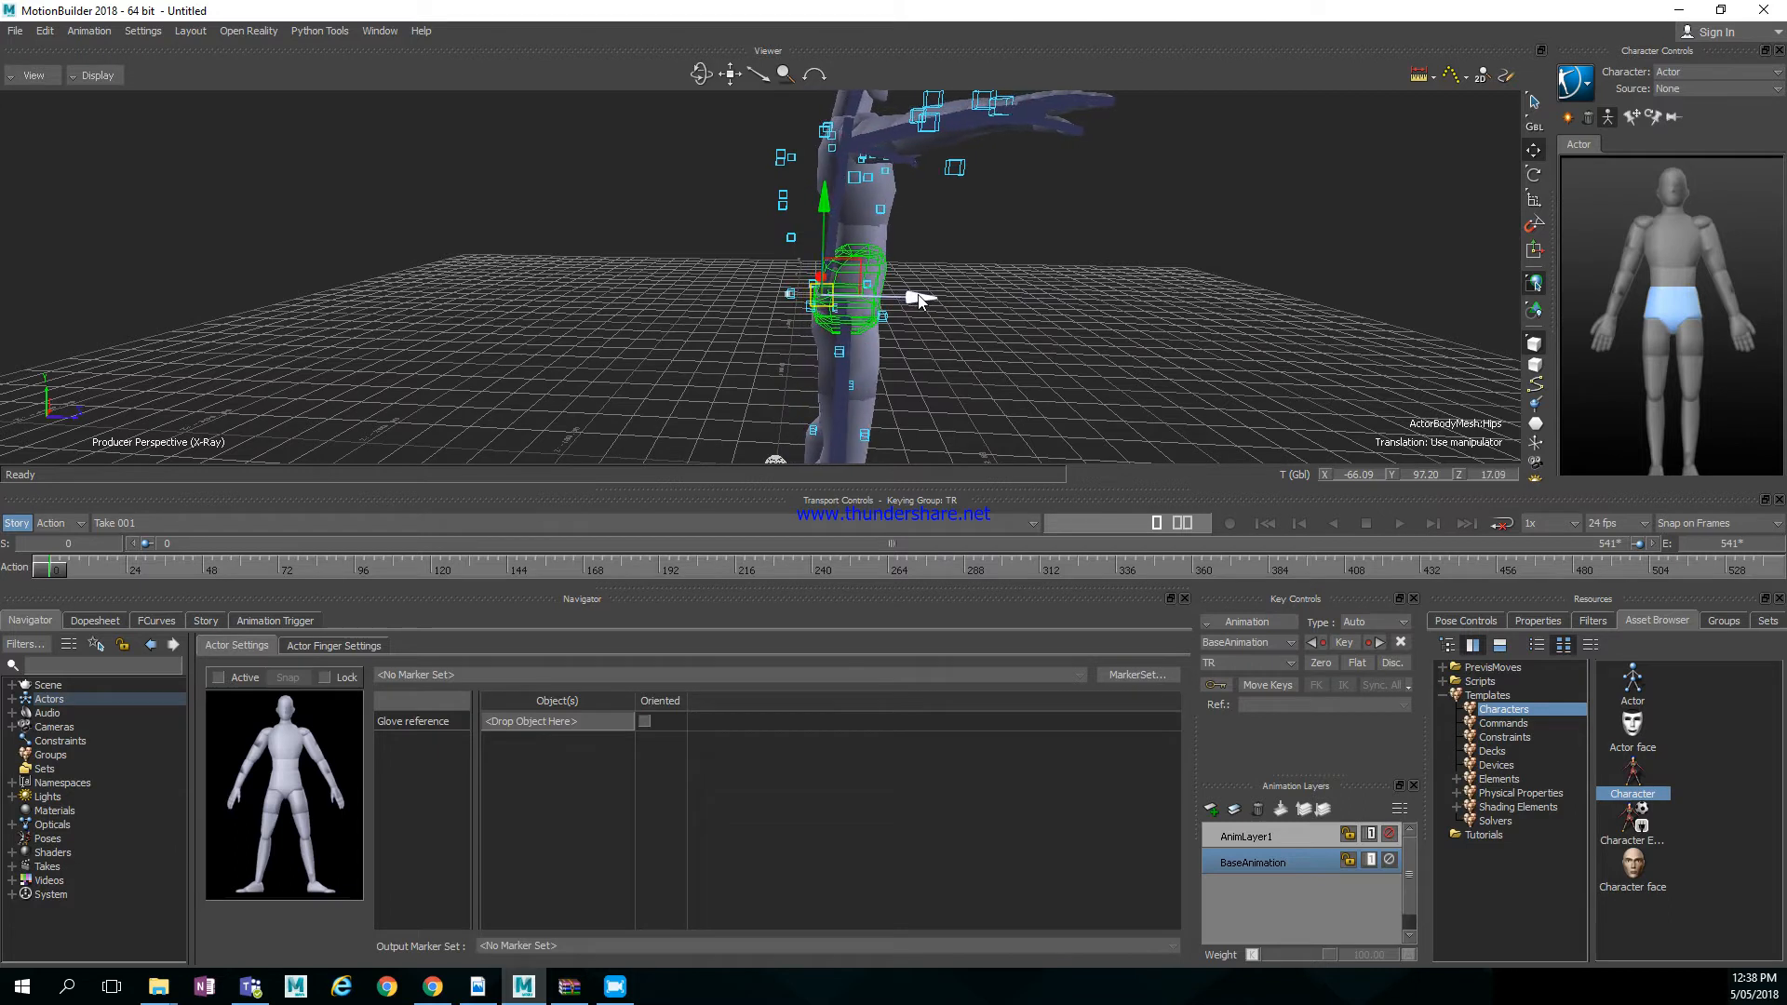
# Rotate the Actor's waist about X to about -1.3 degrees to align the torso with its markers
pyautogui.click(886, 236)
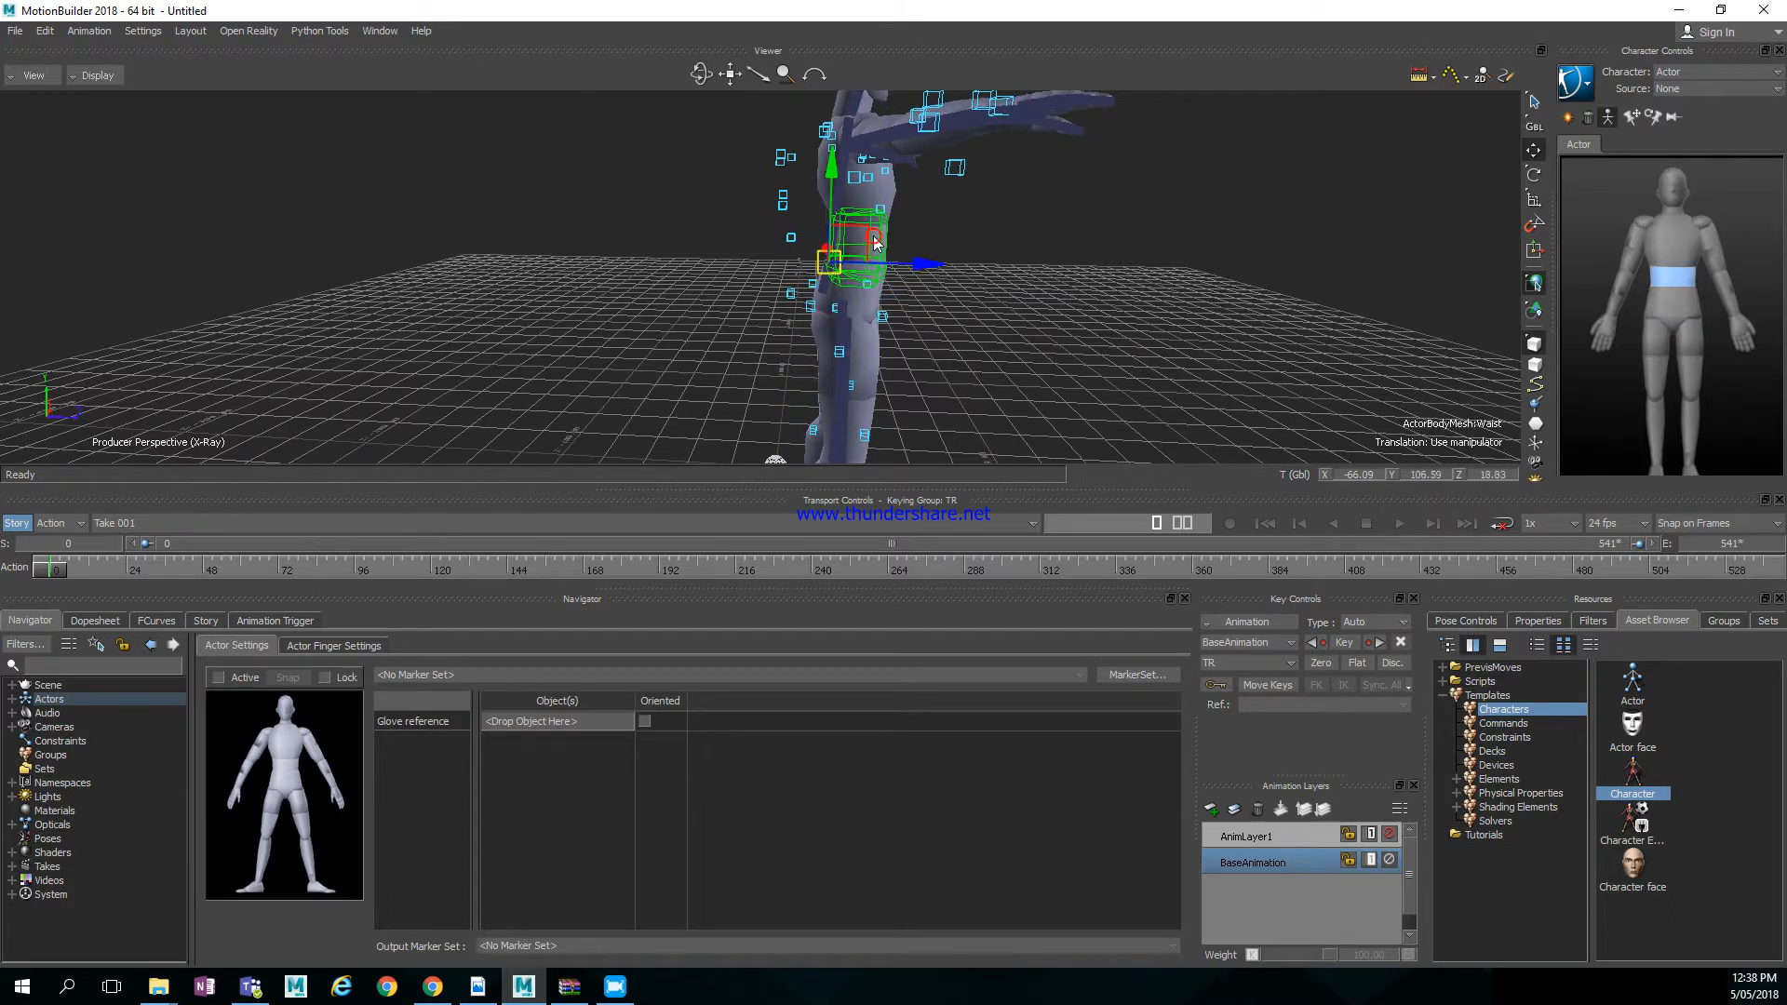
pyautogui.click(1532, 174)
pyautogui.moveTo(928, 198); pyautogui.dragTo(924, 199)
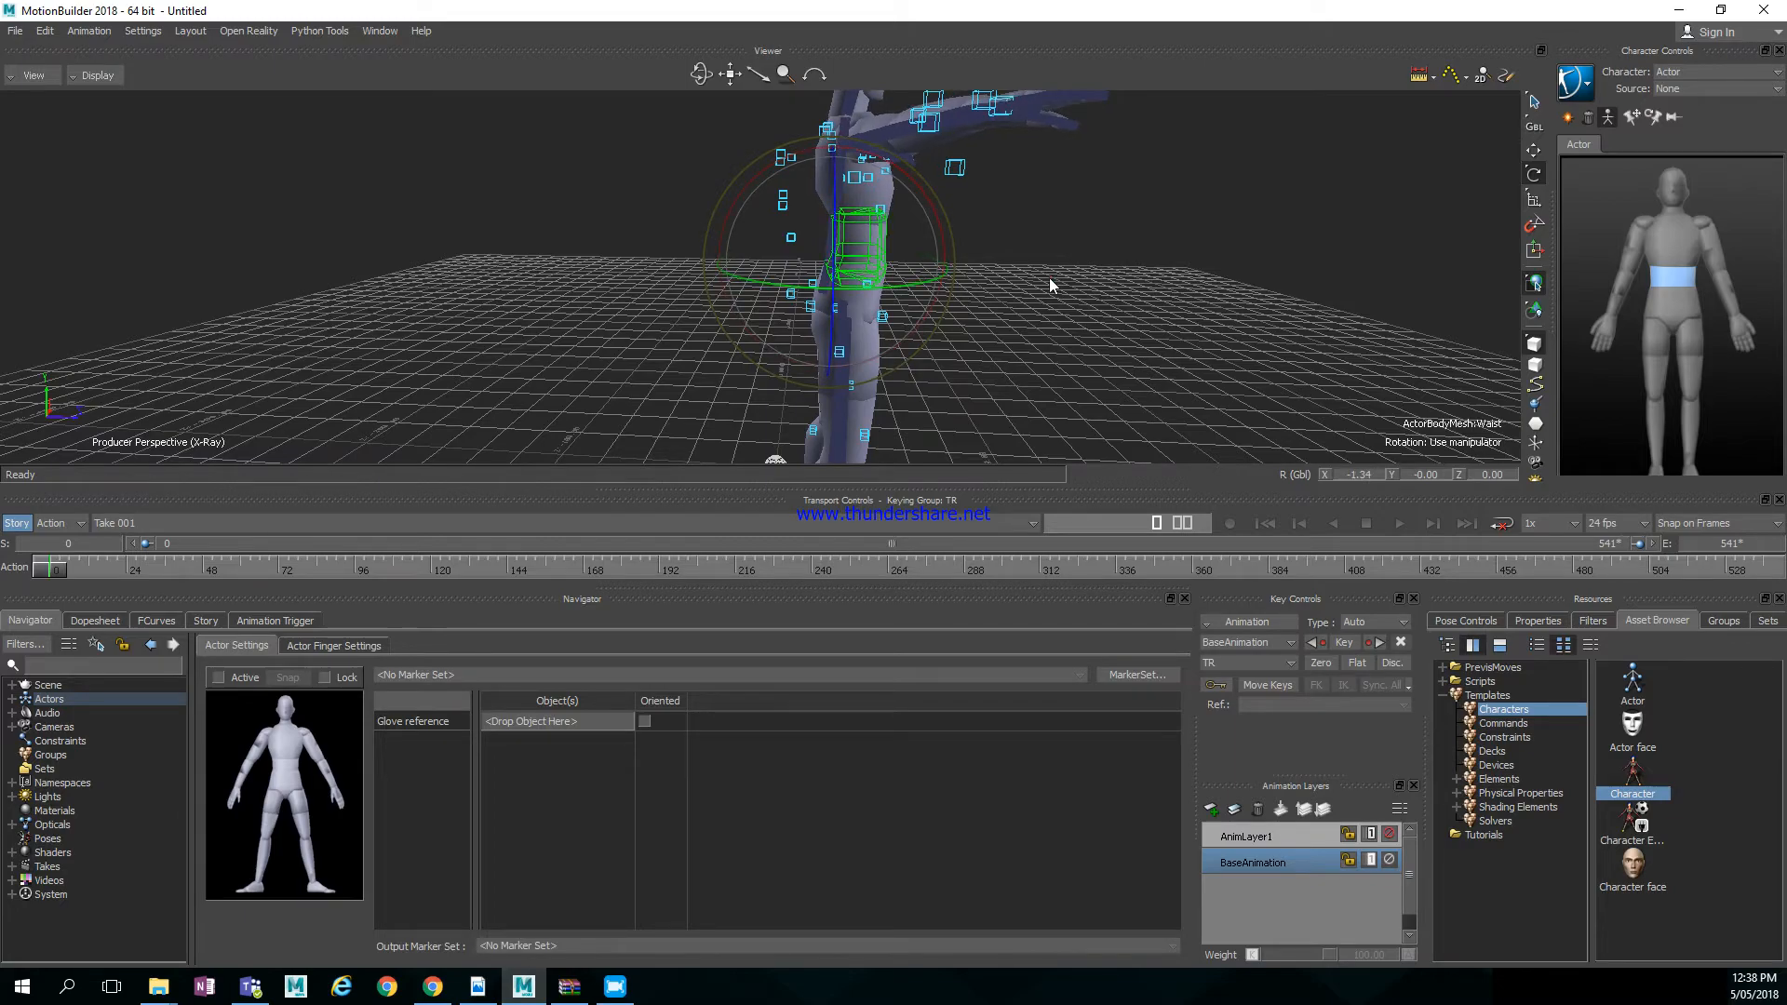
# Move the Actor's hips back along Z to about 14.85 so the body sits better between its markers
pyautogui.keyDown('ctrl'); pyautogui.moveTo(1047, 277); pyautogui.dragTo(799, 409); pyautogui.keyUp('ctrl')
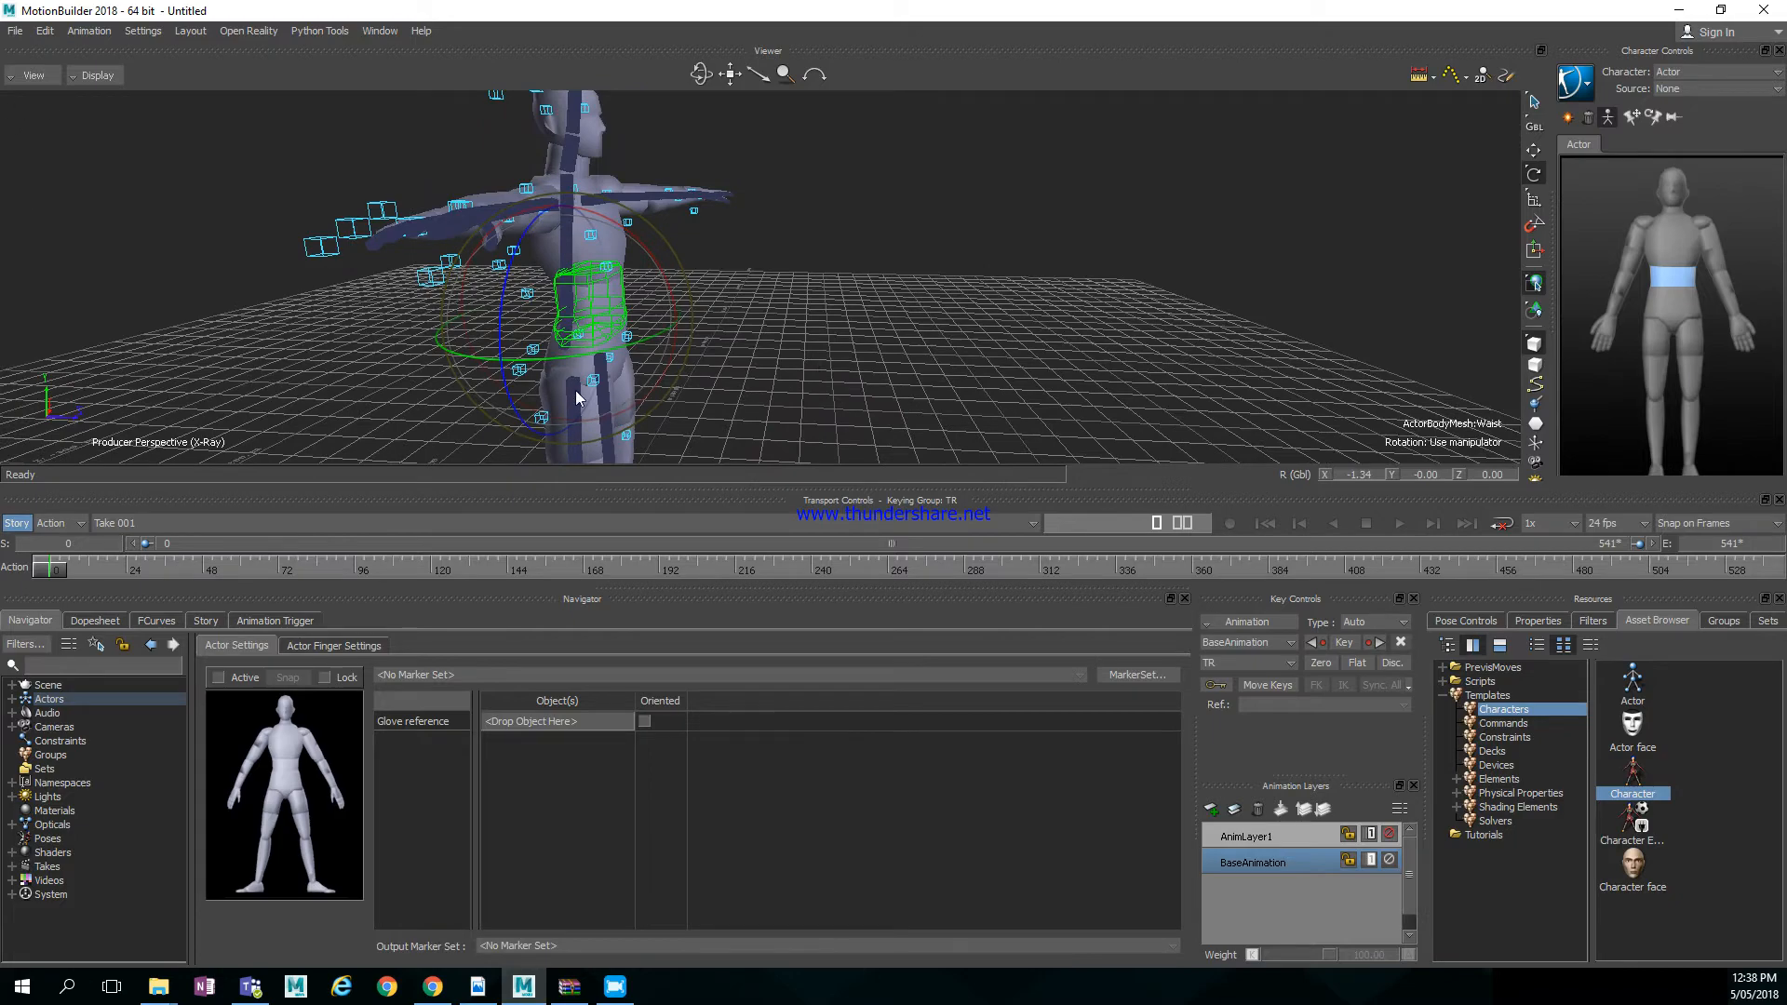
pyautogui.keyDown('ctrl'); pyautogui.keyDown('shift'); pyautogui.moveTo(576, 395); pyautogui.dragTo(885, 348); pyautogui.keyUp('shift'); pyautogui.keyUp('ctrl')
pyautogui.click(1666, 315)
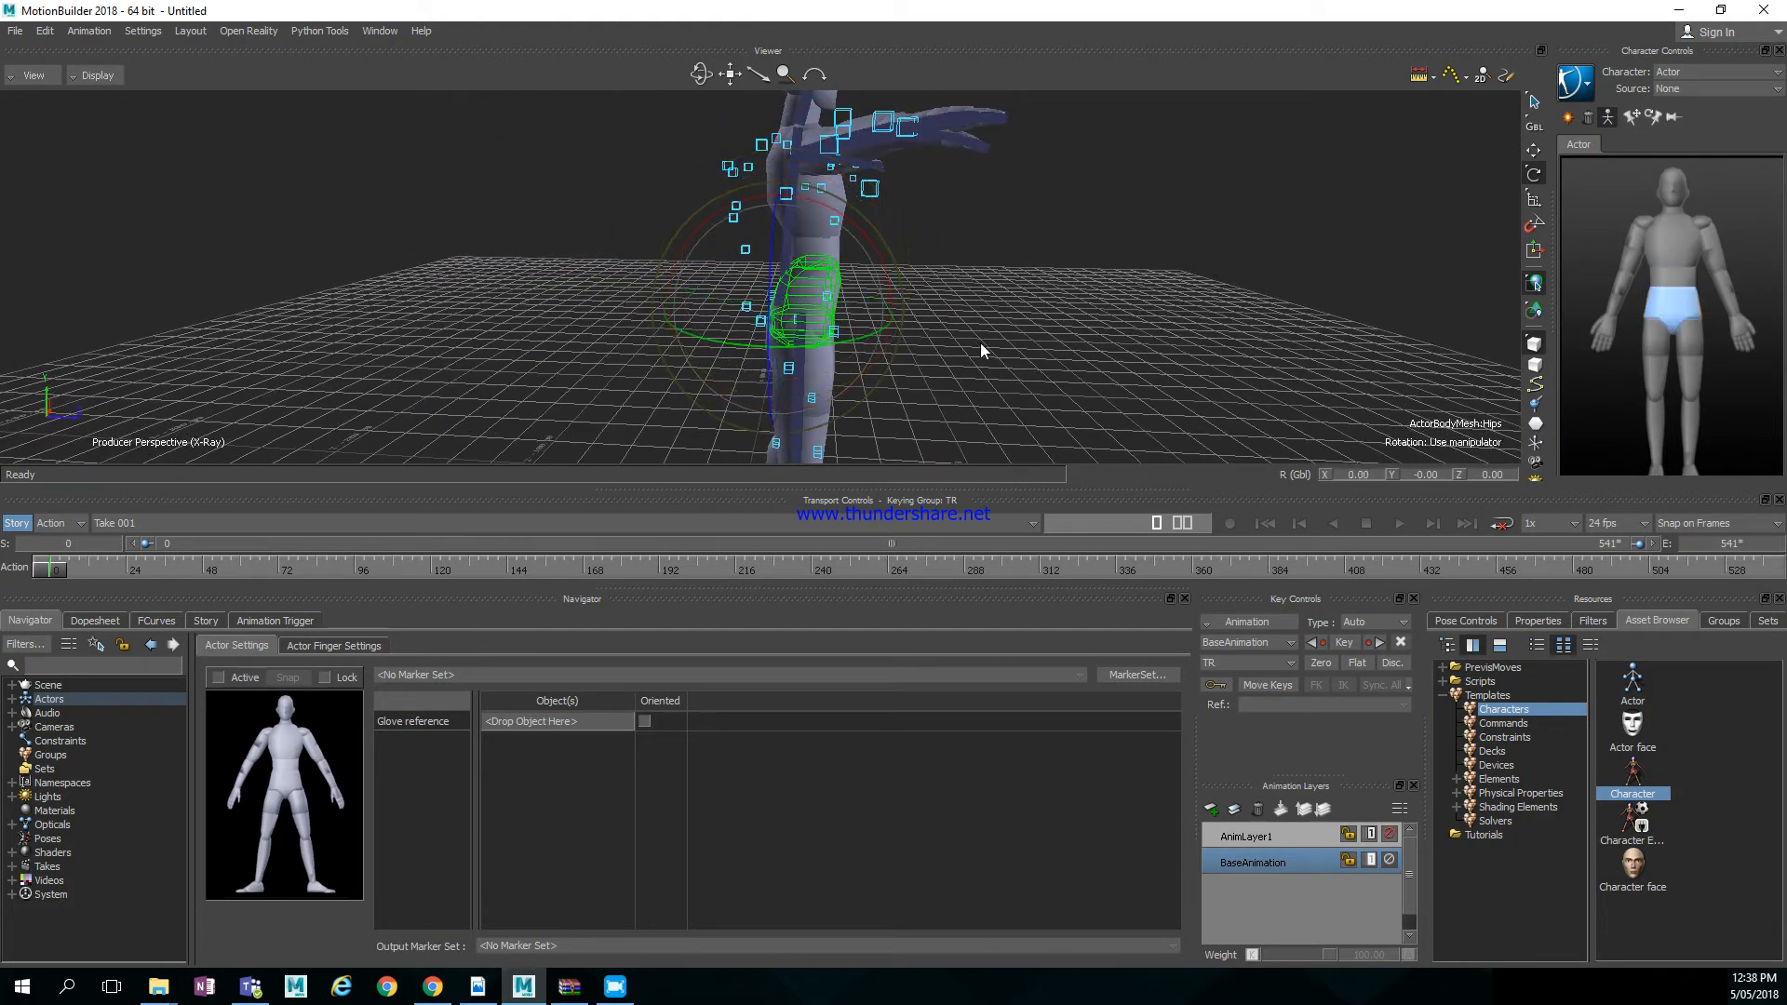
pyautogui.click(1533, 150)
pyautogui.moveTo(874, 312); pyautogui.dragTo(763, 282)
# Switch the viewer to Producer Top and rotate the Actor's left collar about Y to about -16.9 degrees toward the arm markers
pyautogui.click(33, 76)
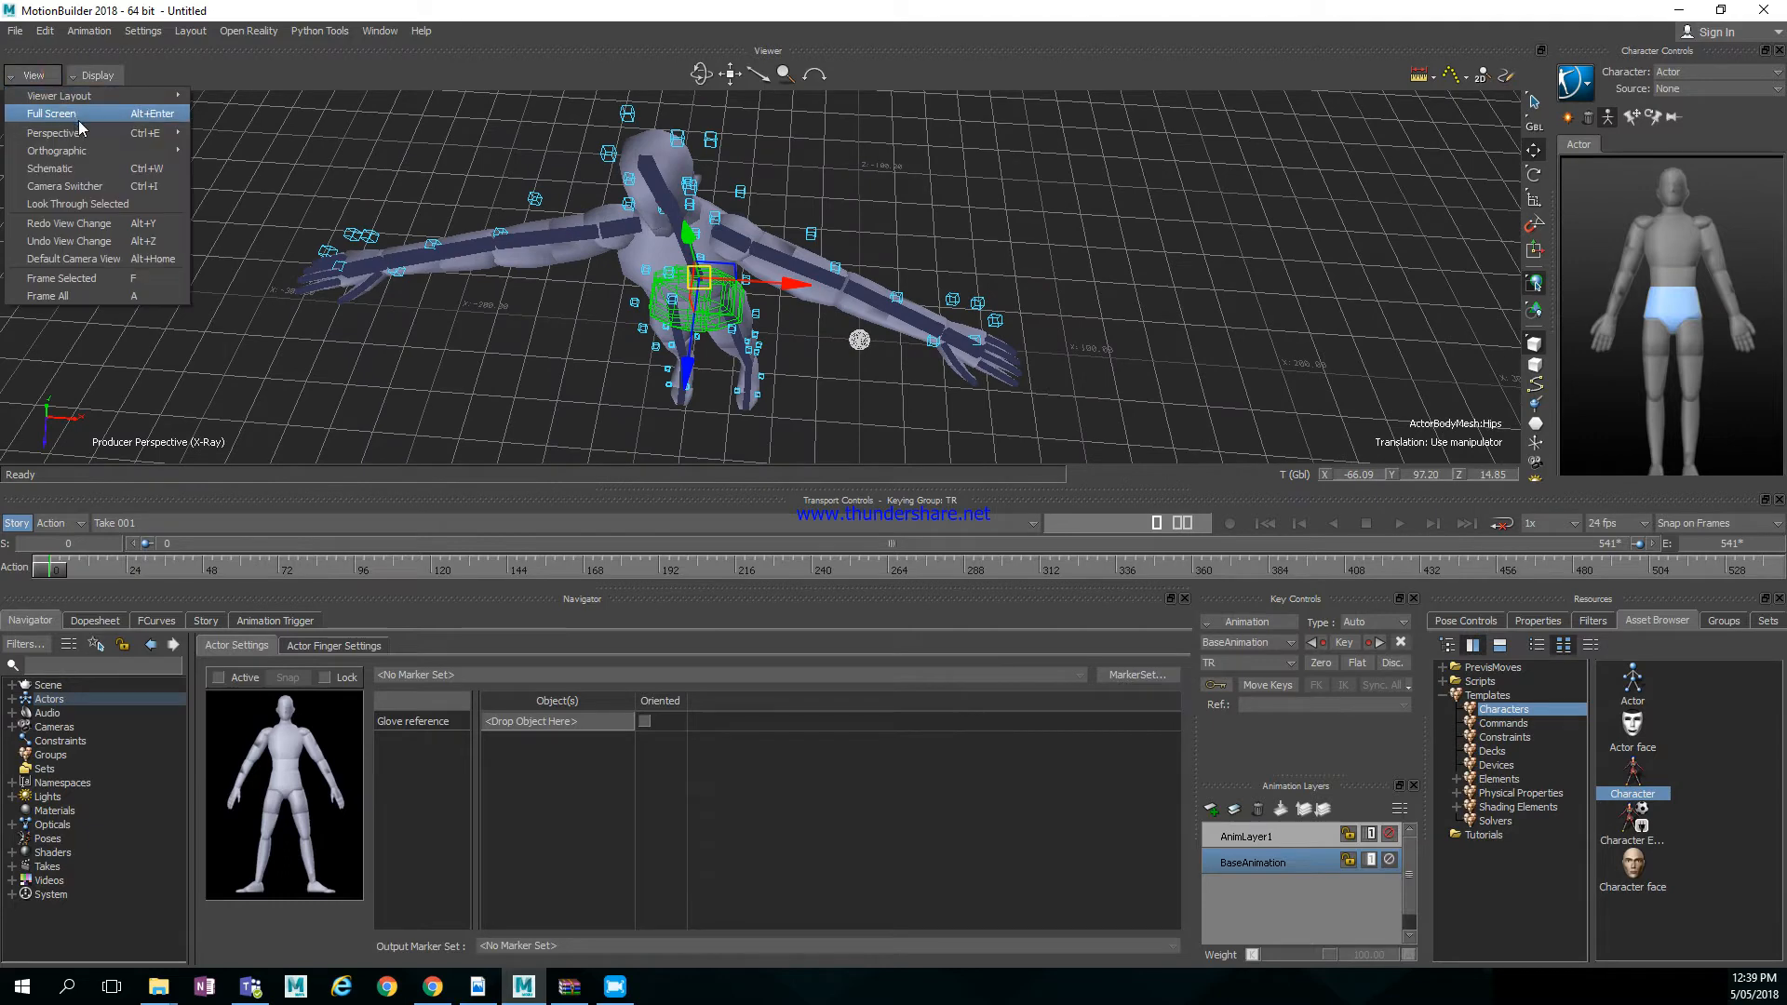
pyautogui.moveTo(97, 152)
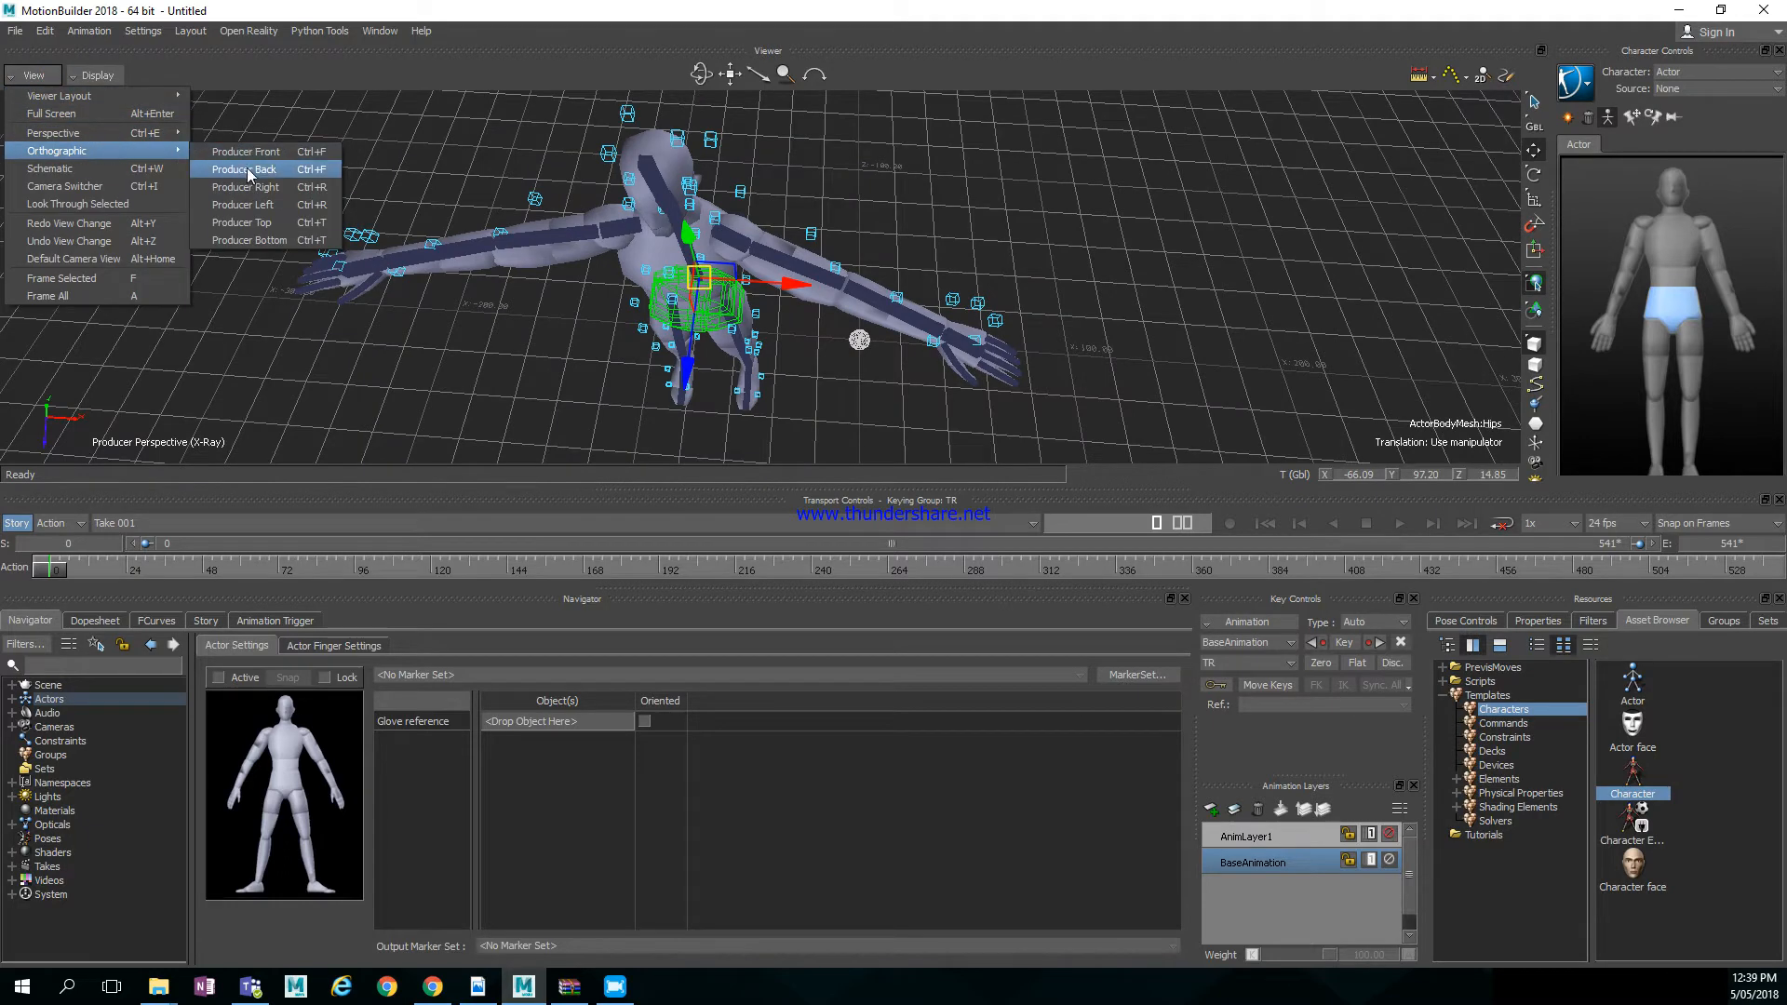
pyautogui.click(259, 224)
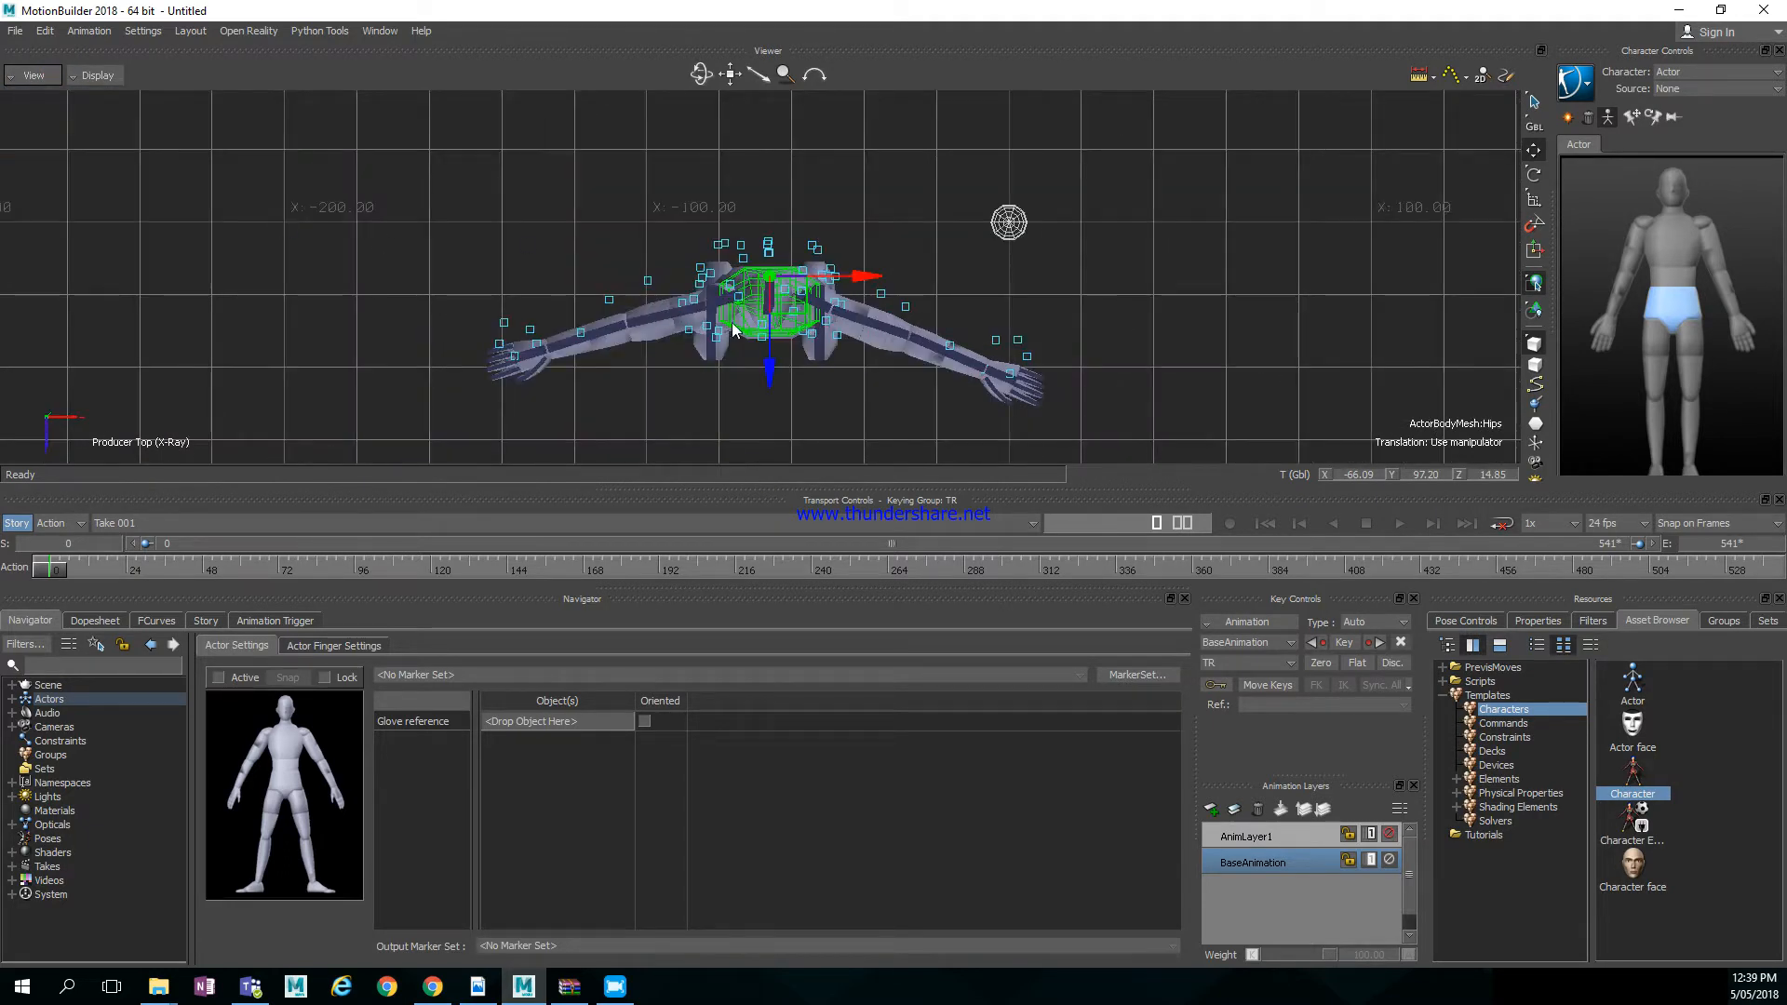
pyautogui.scroll(5, 977, 288)
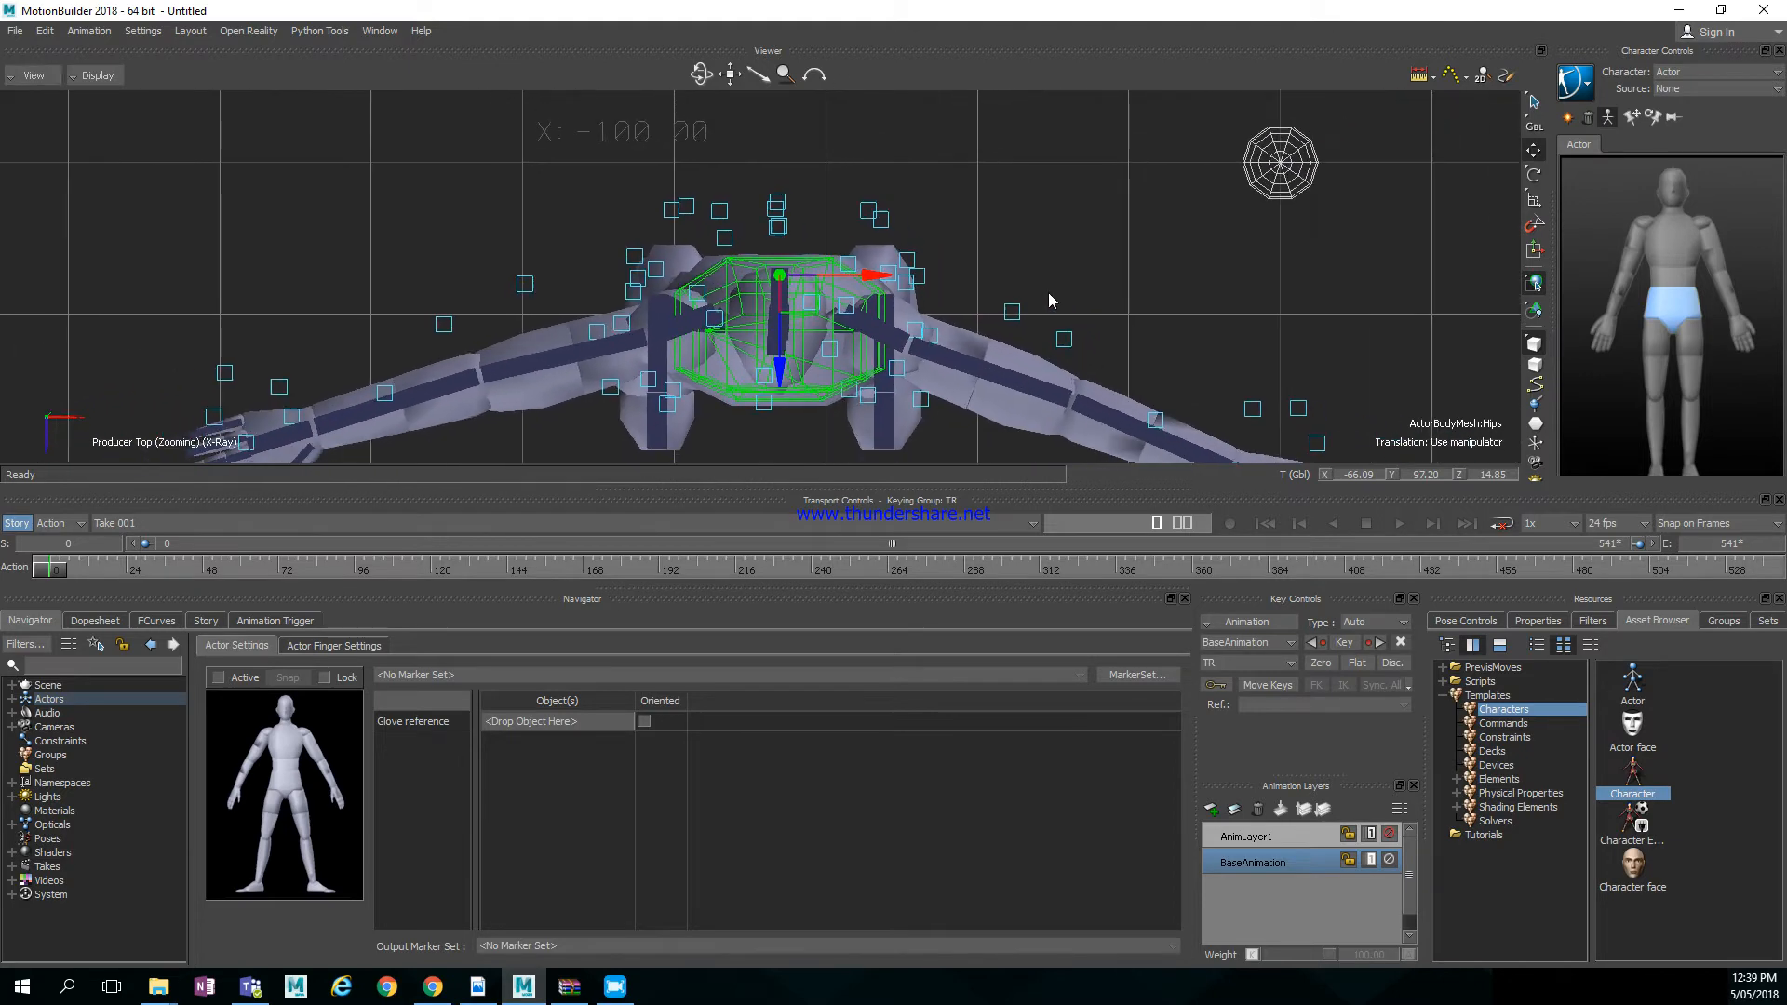
pyautogui.click(901, 321)
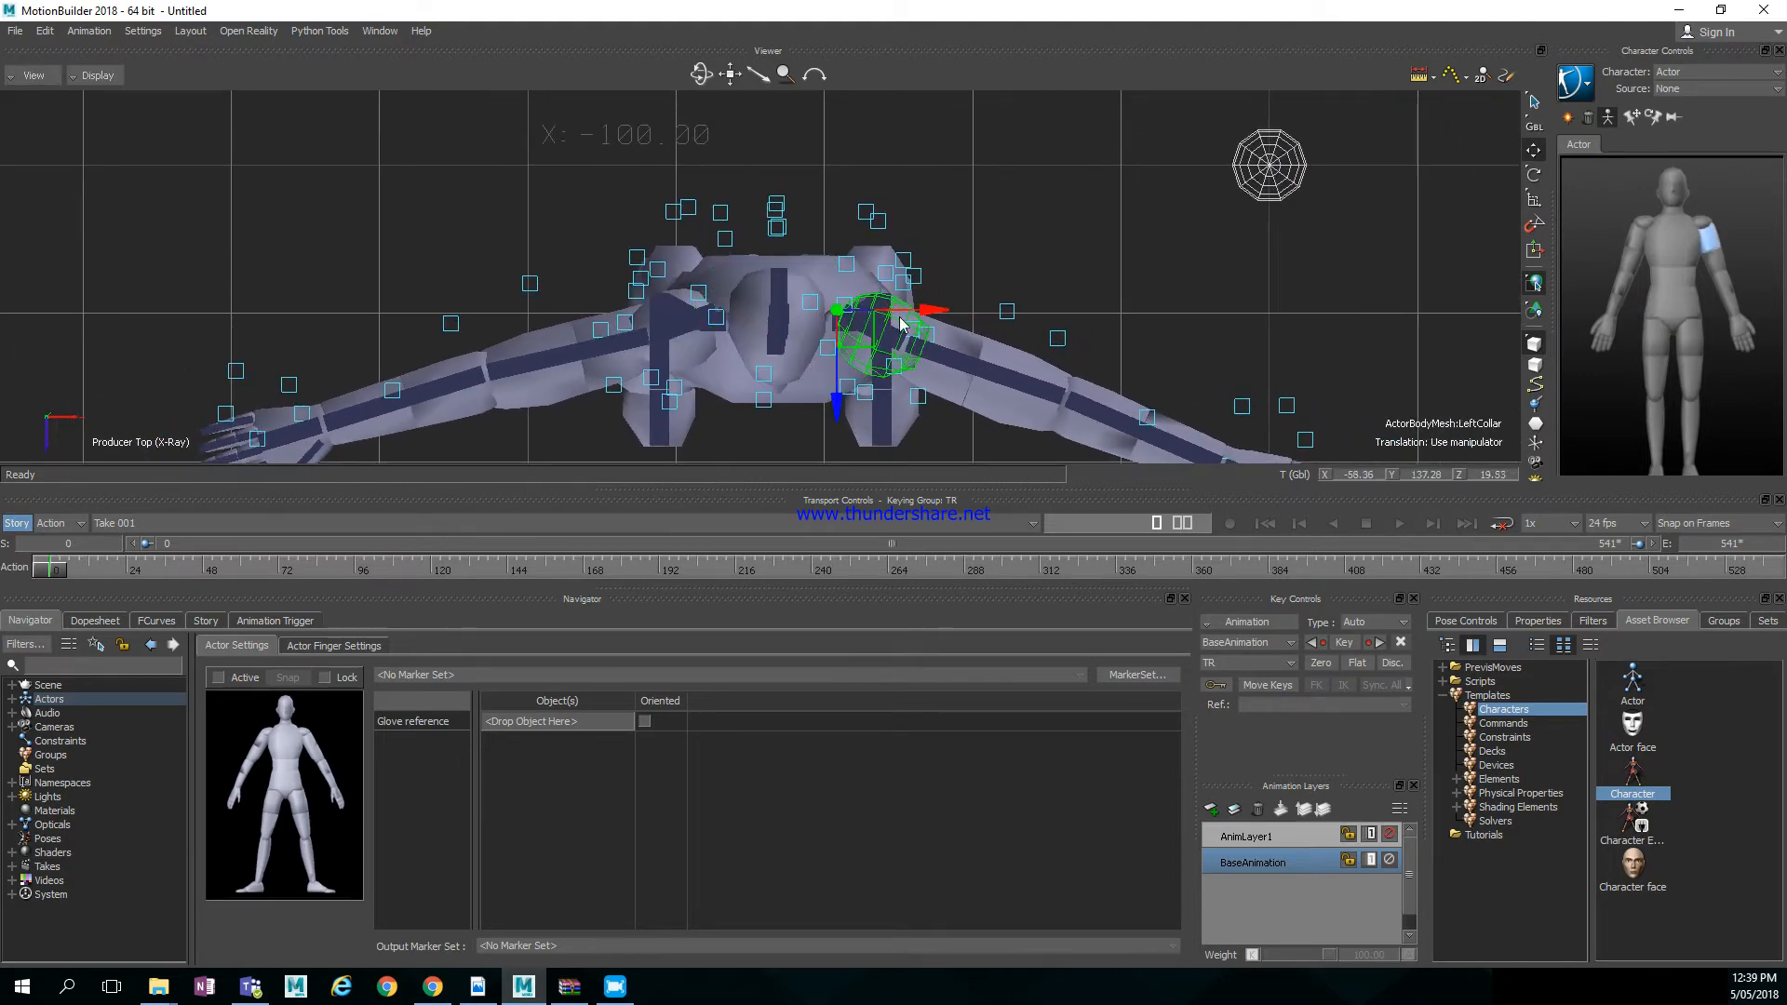
pyautogui.click(1534, 175)
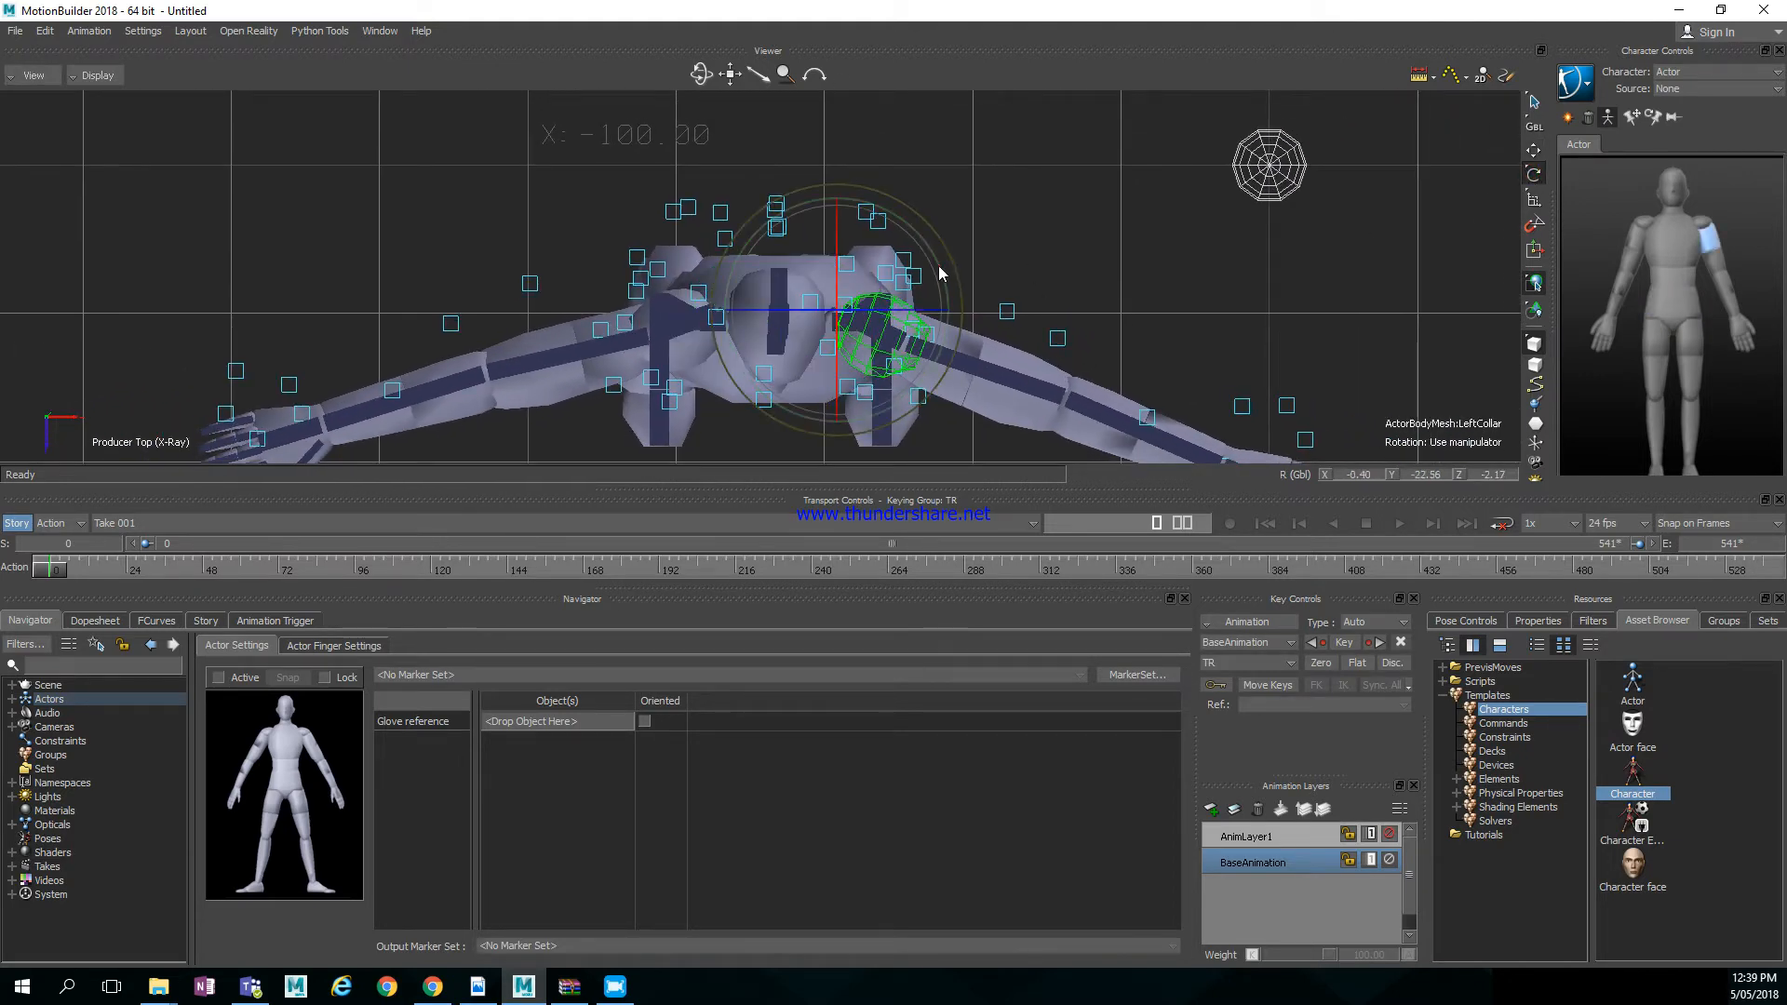
pyautogui.moveTo(940, 273); pyautogui.dragTo(947, 253)
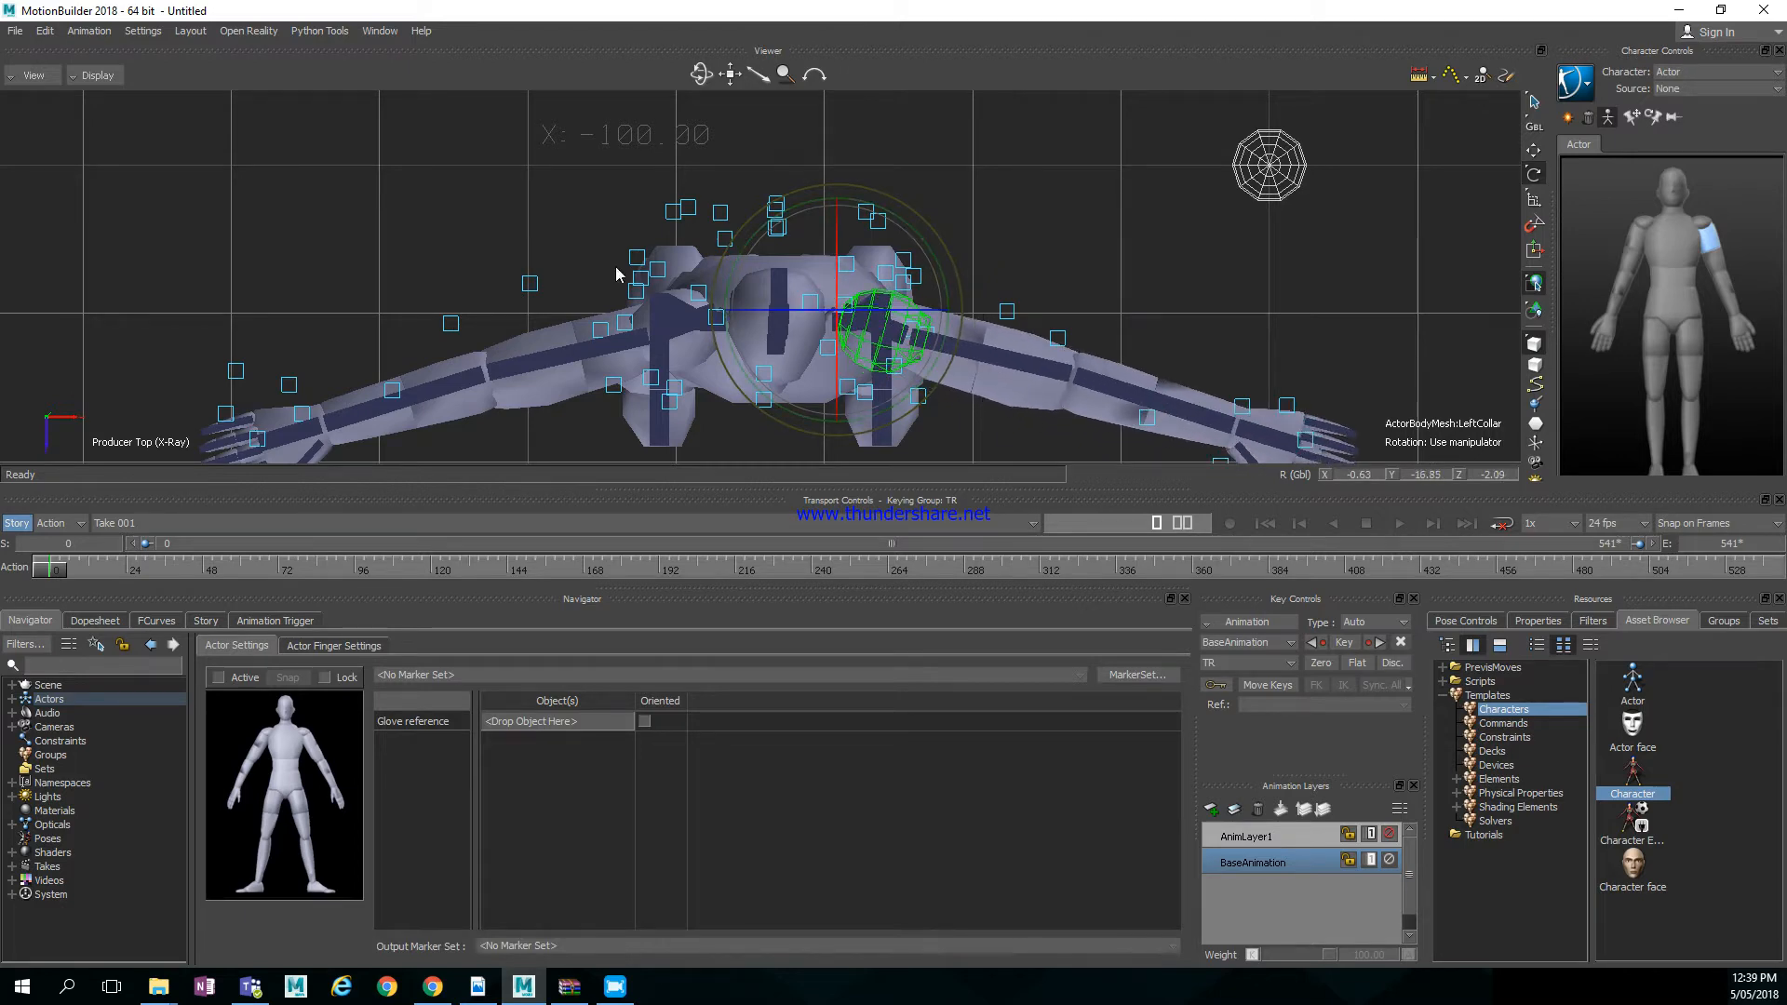
# Rotate the Actor's right collar about Y to about 11.8 degrees so the right arm follows its markers
pyautogui.keyDown('shift'); pyautogui.moveTo(616, 266); pyautogui.dragTo(750, 204); pyautogui.keyUp('shift')
pyautogui.click(819, 244)
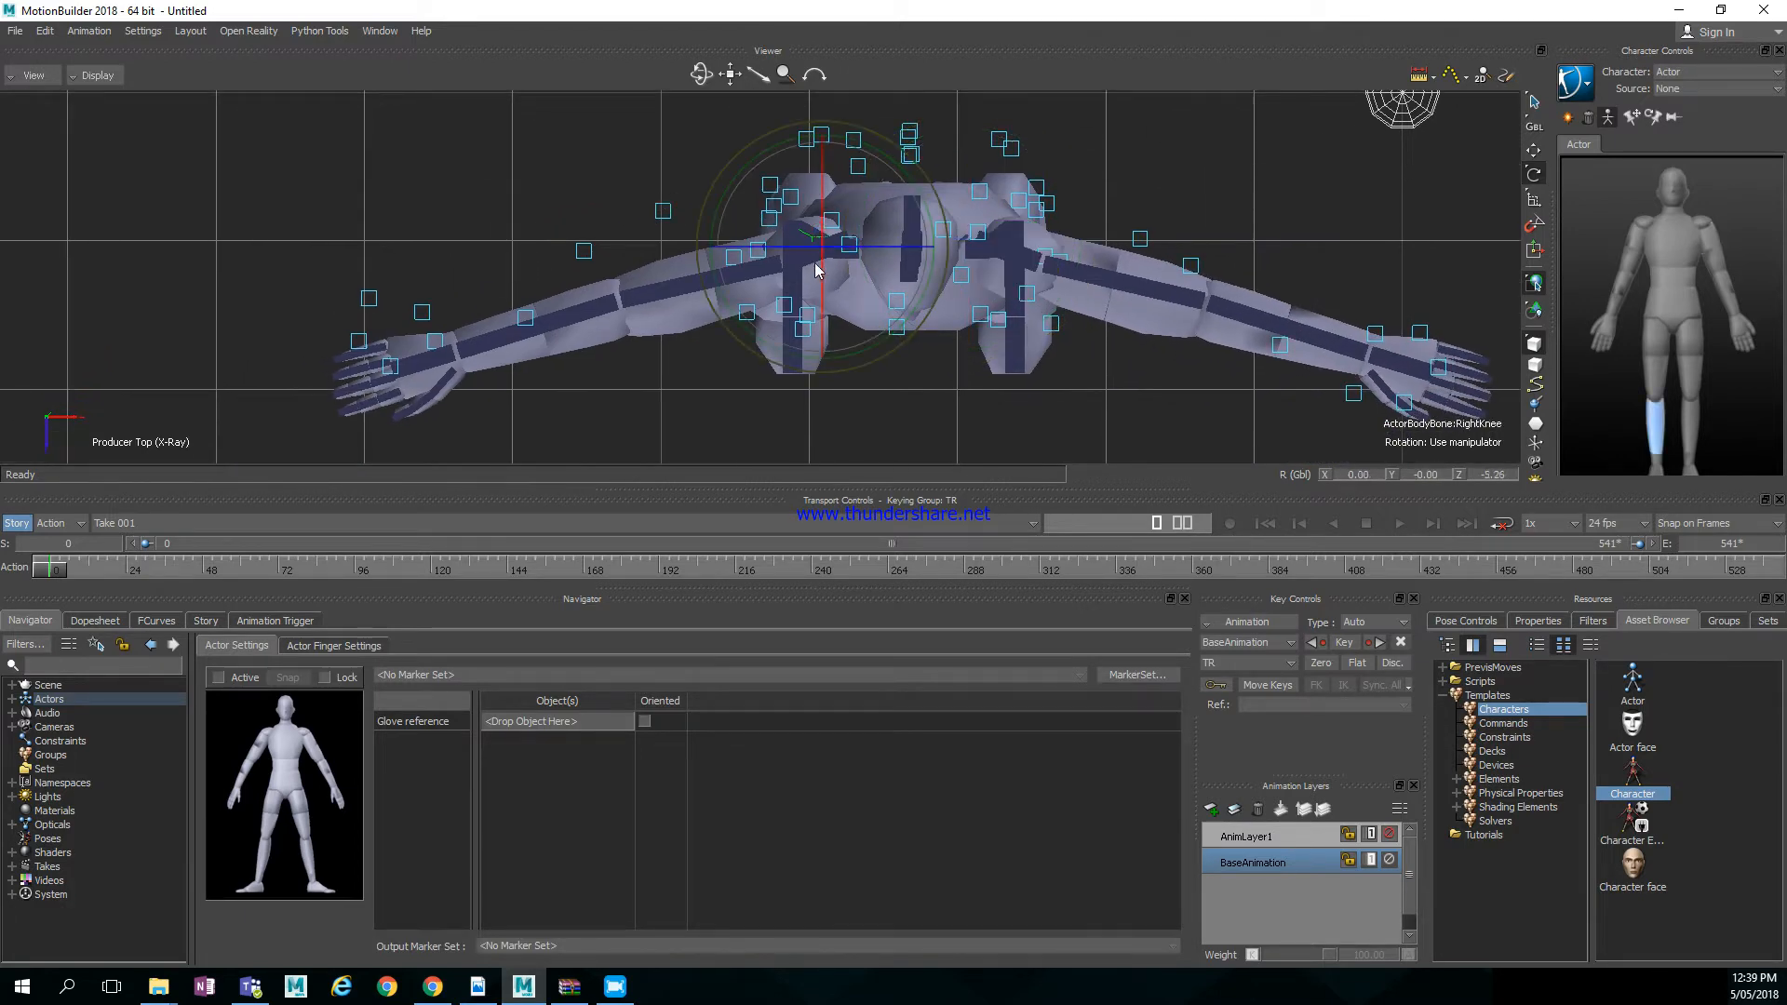
pyautogui.click(816, 268)
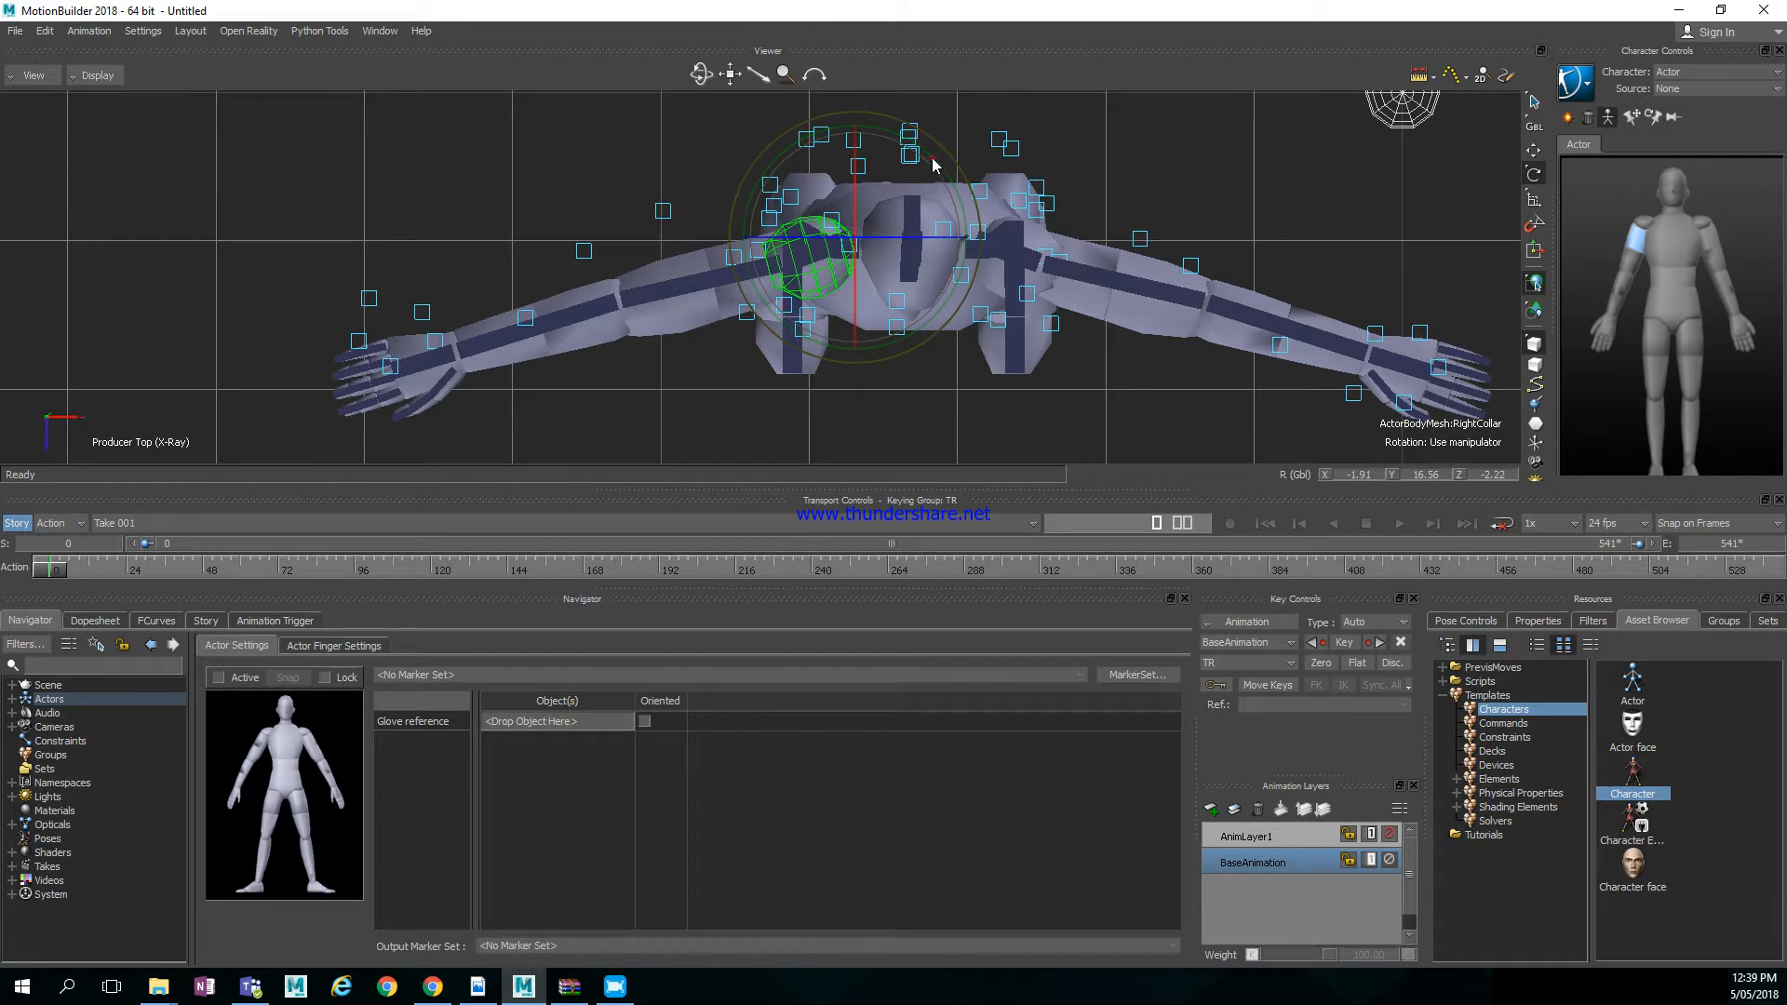
pyautogui.moveTo(931, 159); pyautogui.dragTo(939, 162)
pyautogui.hotkey('ctrl', 'z')
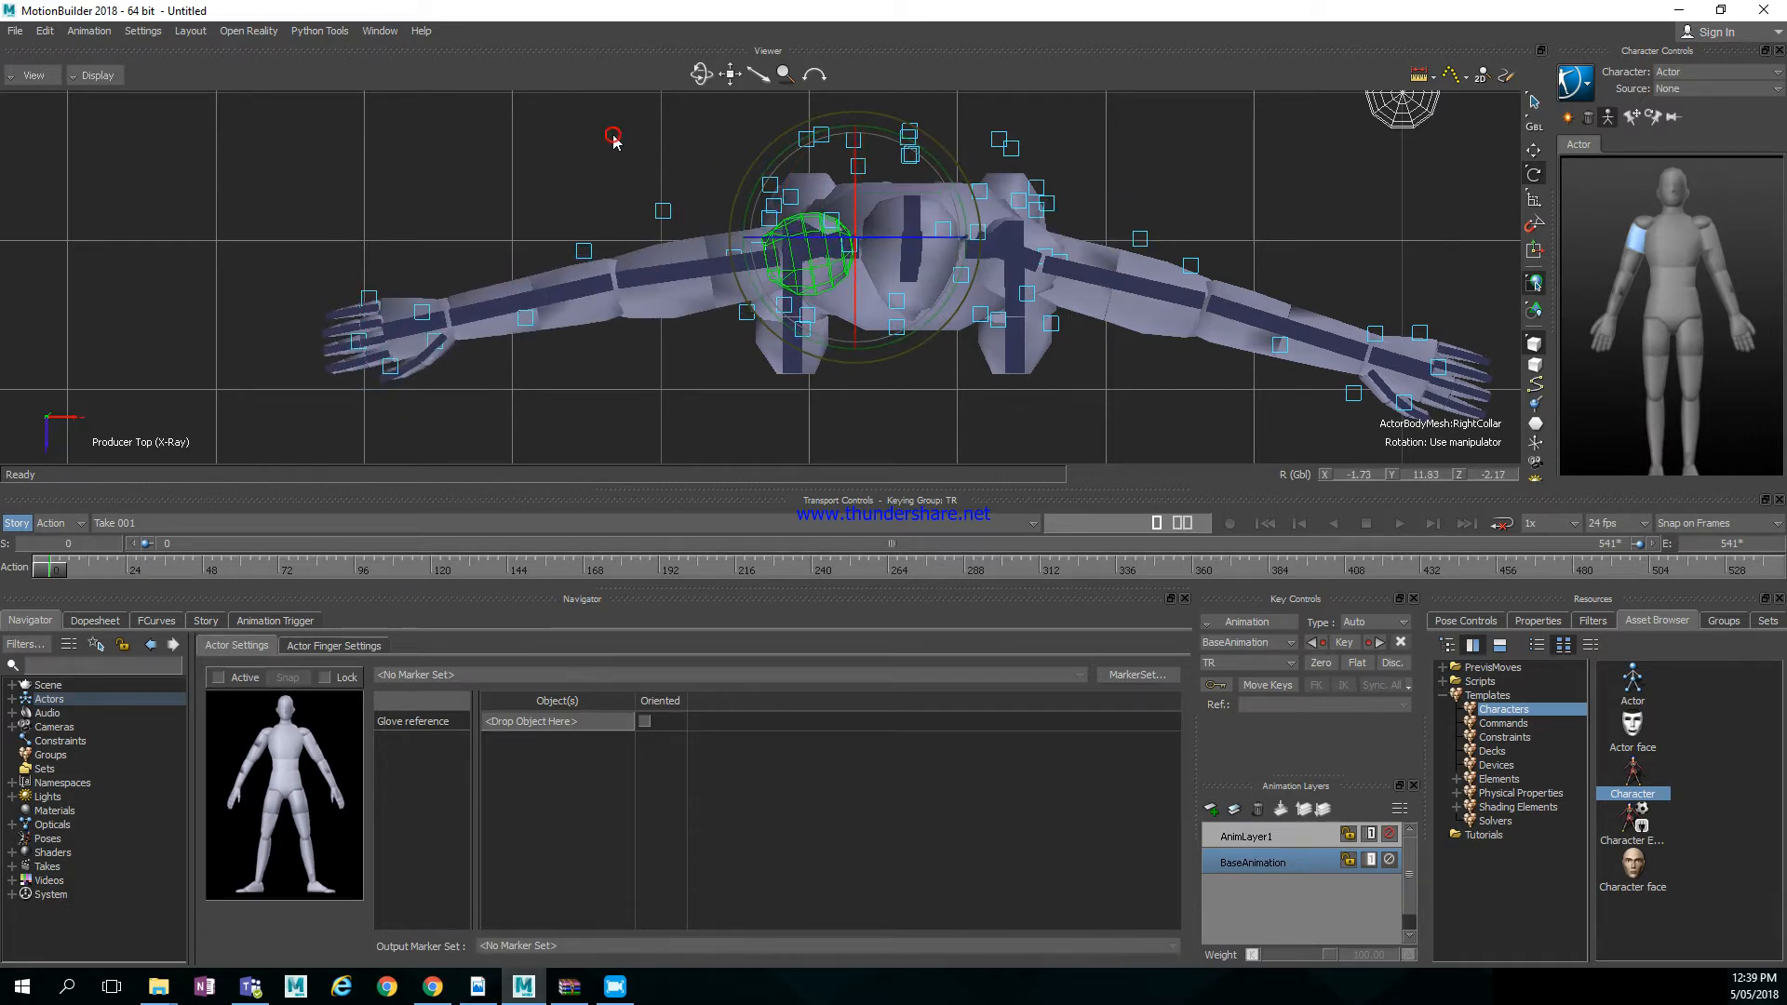
pyautogui.click(684, 304)
pyautogui.keyDown('shift'); pyautogui.moveTo(785, 440); pyautogui.dragTo(611, 418); pyautogui.keyUp('shift')
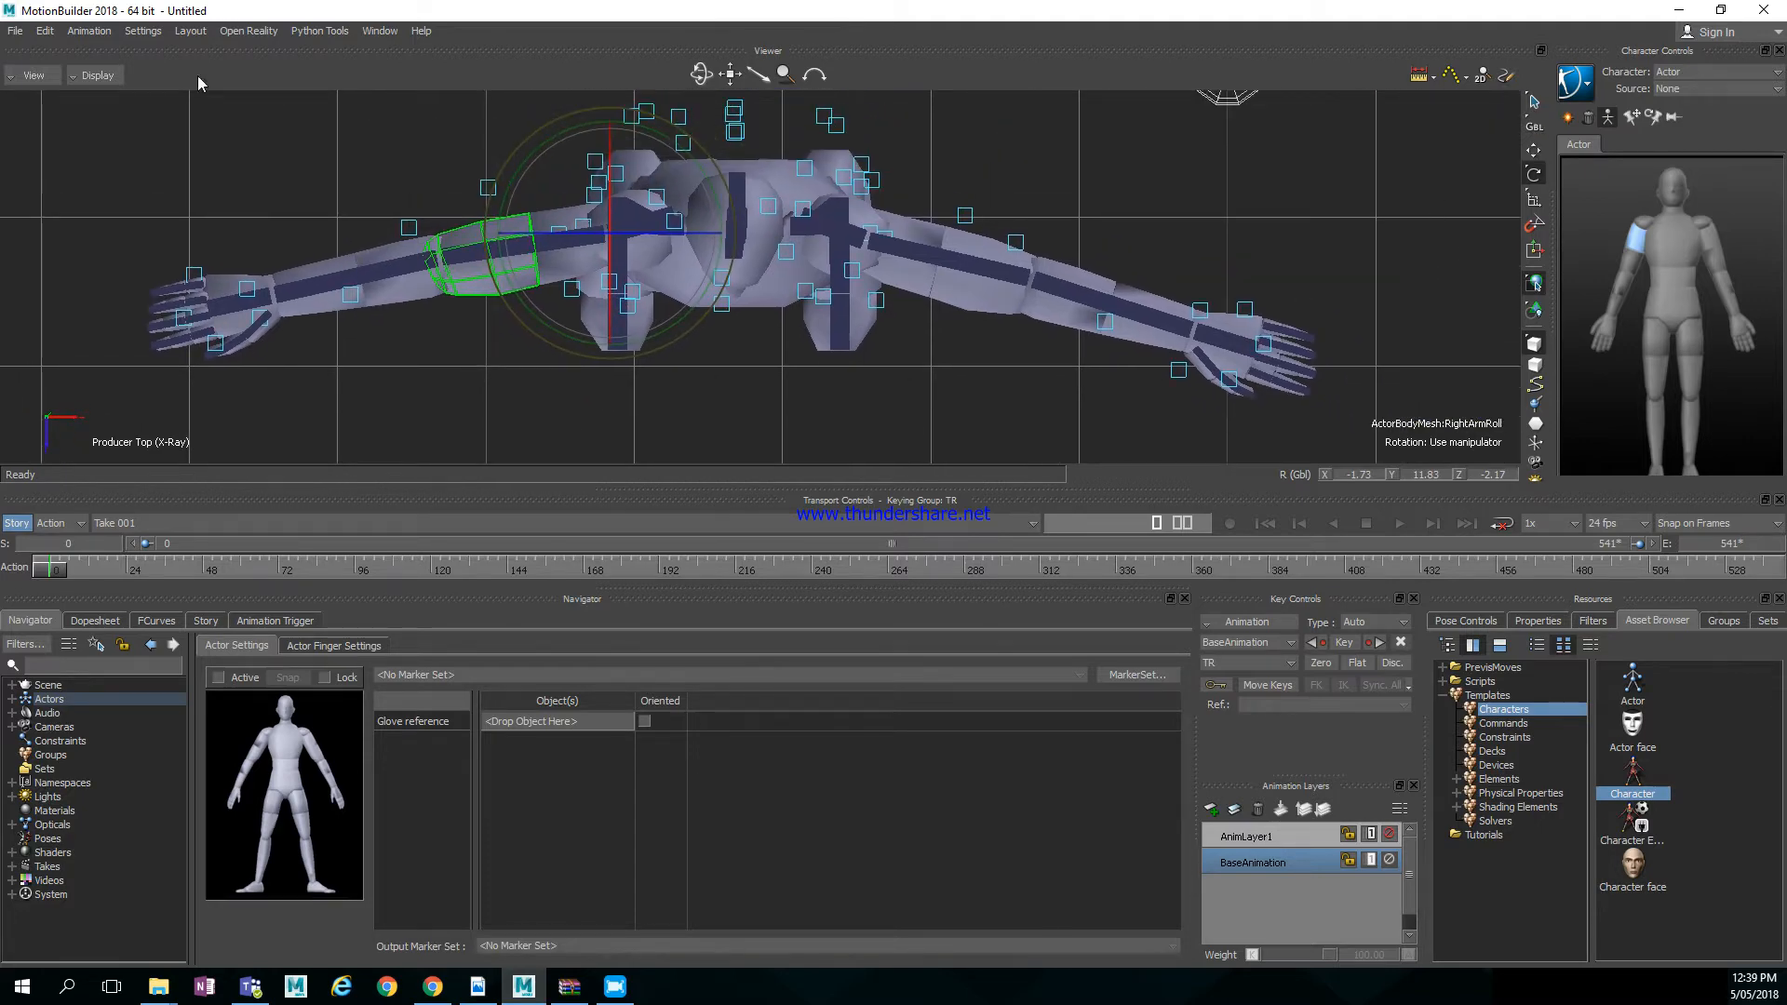
# Return the viewer to Producer Perspective and rotate the Actor's left hip about X to about 4.3 degrees toward the leg markers
pyautogui.click(28, 75)
pyautogui.moveTo(56, 140)
pyautogui.click(260, 142)
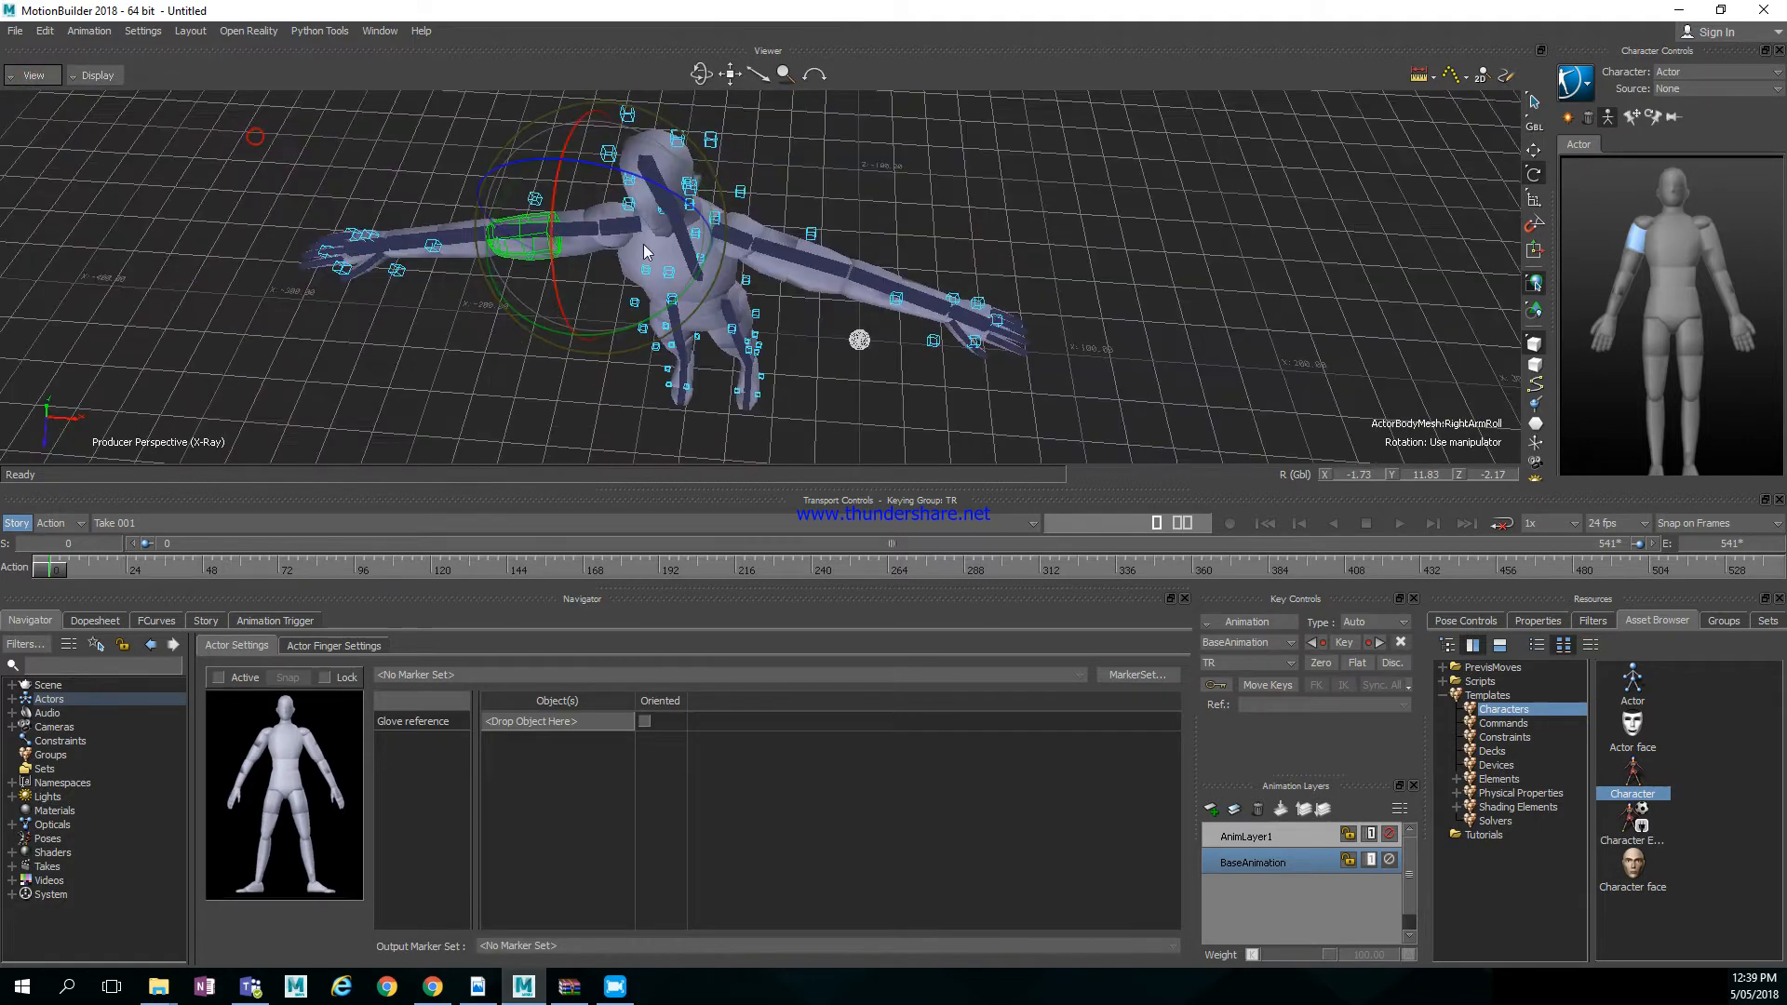
pyautogui.keyDown('ctrl'); pyautogui.keyDown('shift'); pyautogui.moveTo(710, 327); pyautogui.dragTo(873, 181); pyautogui.keyUp('shift'); pyautogui.keyUp('ctrl')
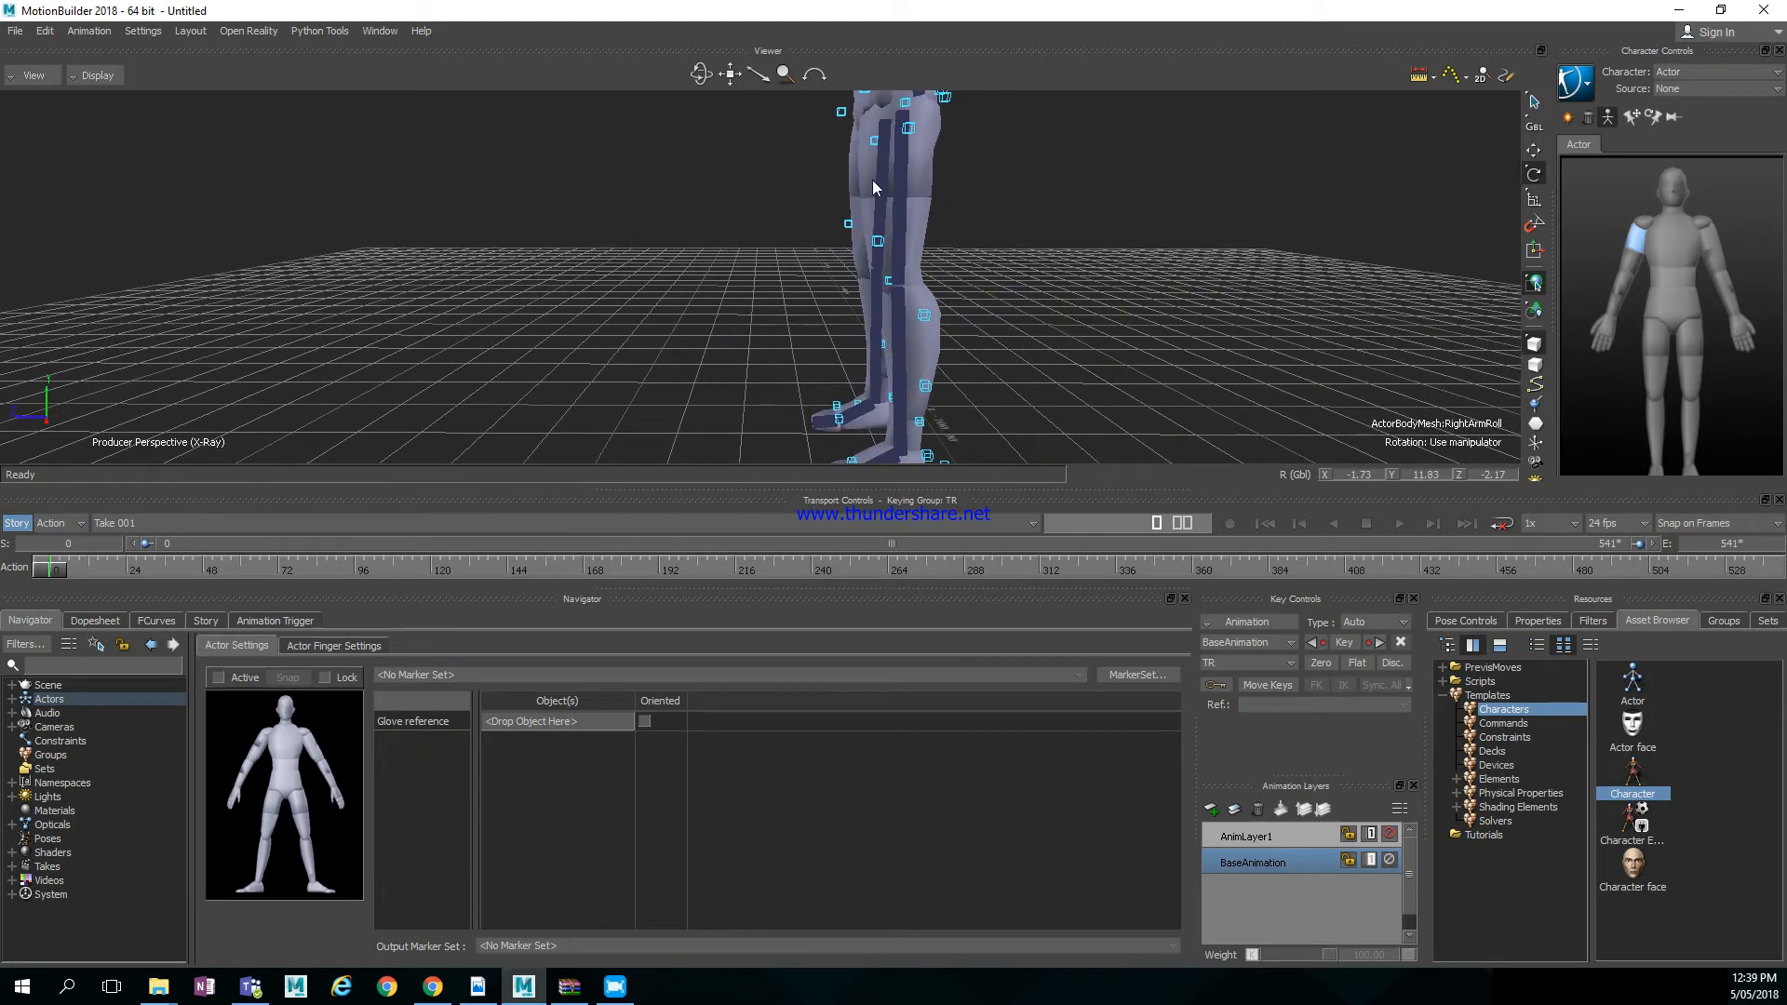
pyautogui.click(873, 186)
pyautogui.moveTo(704, 183)
pyautogui.keyDown('ctrl'); pyautogui.keyDown('shift'); pyautogui.mouseDown()
pyautogui.moveTo(730, 216)
pyautogui.moveTo(624, 192)
pyautogui.moveTo(688, 193)
pyautogui.mouseUp(); pyautogui.keyUp('shift'); pyautogui.keyUp('ctrl')
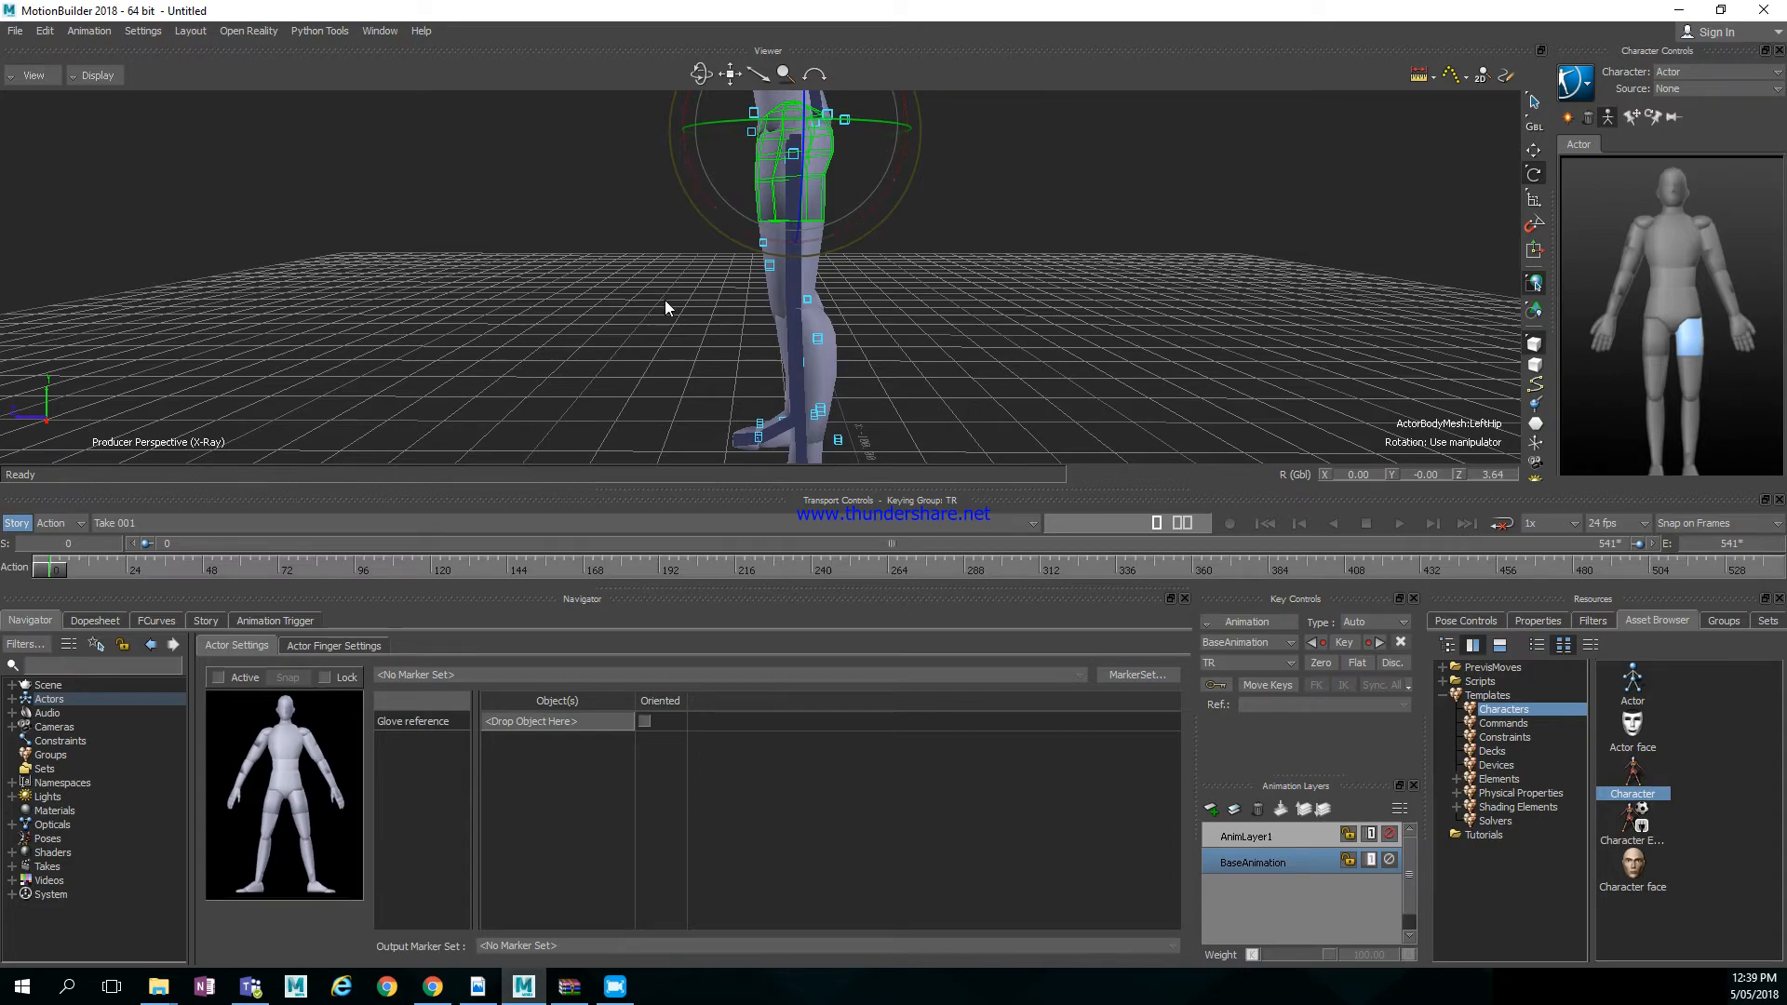
pyautogui.keyDown('ctrl'); pyautogui.keyDown('shift'); pyautogui.moveTo(664, 299); pyautogui.dragTo(597, 244); pyautogui.keyUp('shift'); pyautogui.keyUp('ctrl')
pyautogui.moveTo(736, 161); pyautogui.dragTo(743, 161)
# Rotate the Actor's right hip about X to about 3.1 degrees so the right leg follows its markers
pyautogui.keyDown('shift'); pyautogui.moveTo(638, 249); pyautogui.dragTo(604, 391); pyautogui.keyUp('shift')
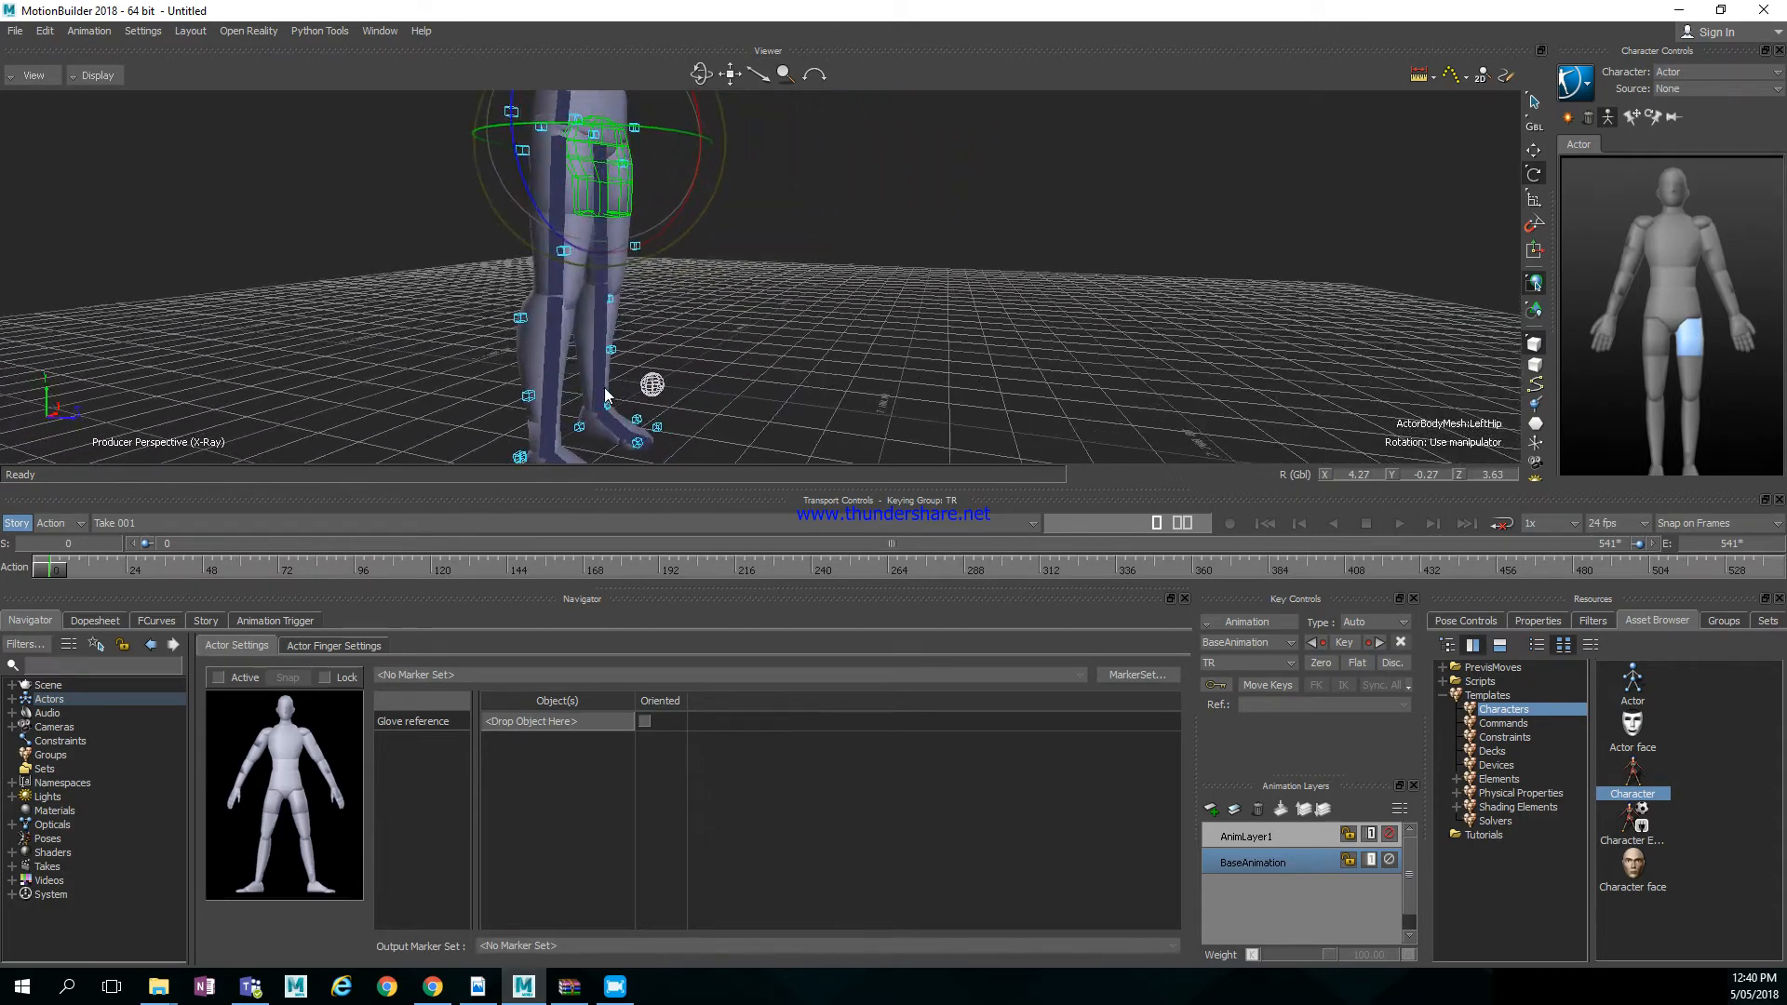
pyautogui.click(540, 185)
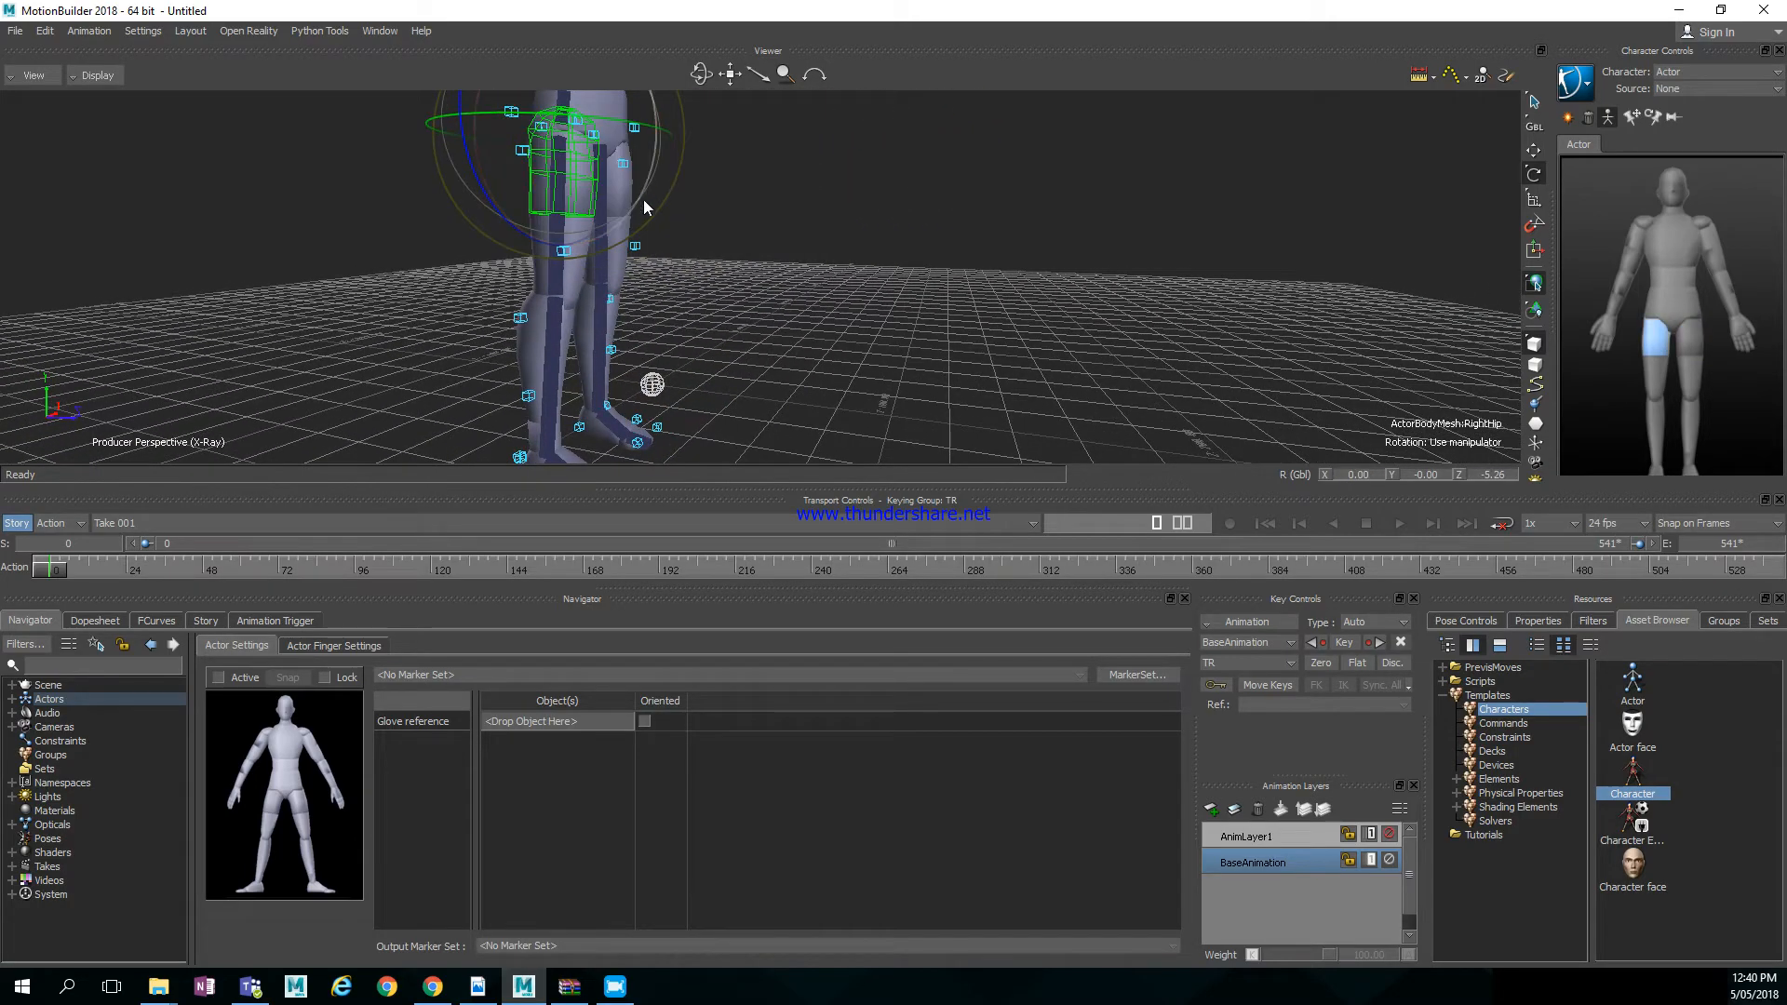
pyautogui.moveTo(633, 203); pyautogui.dragTo(633, 205)
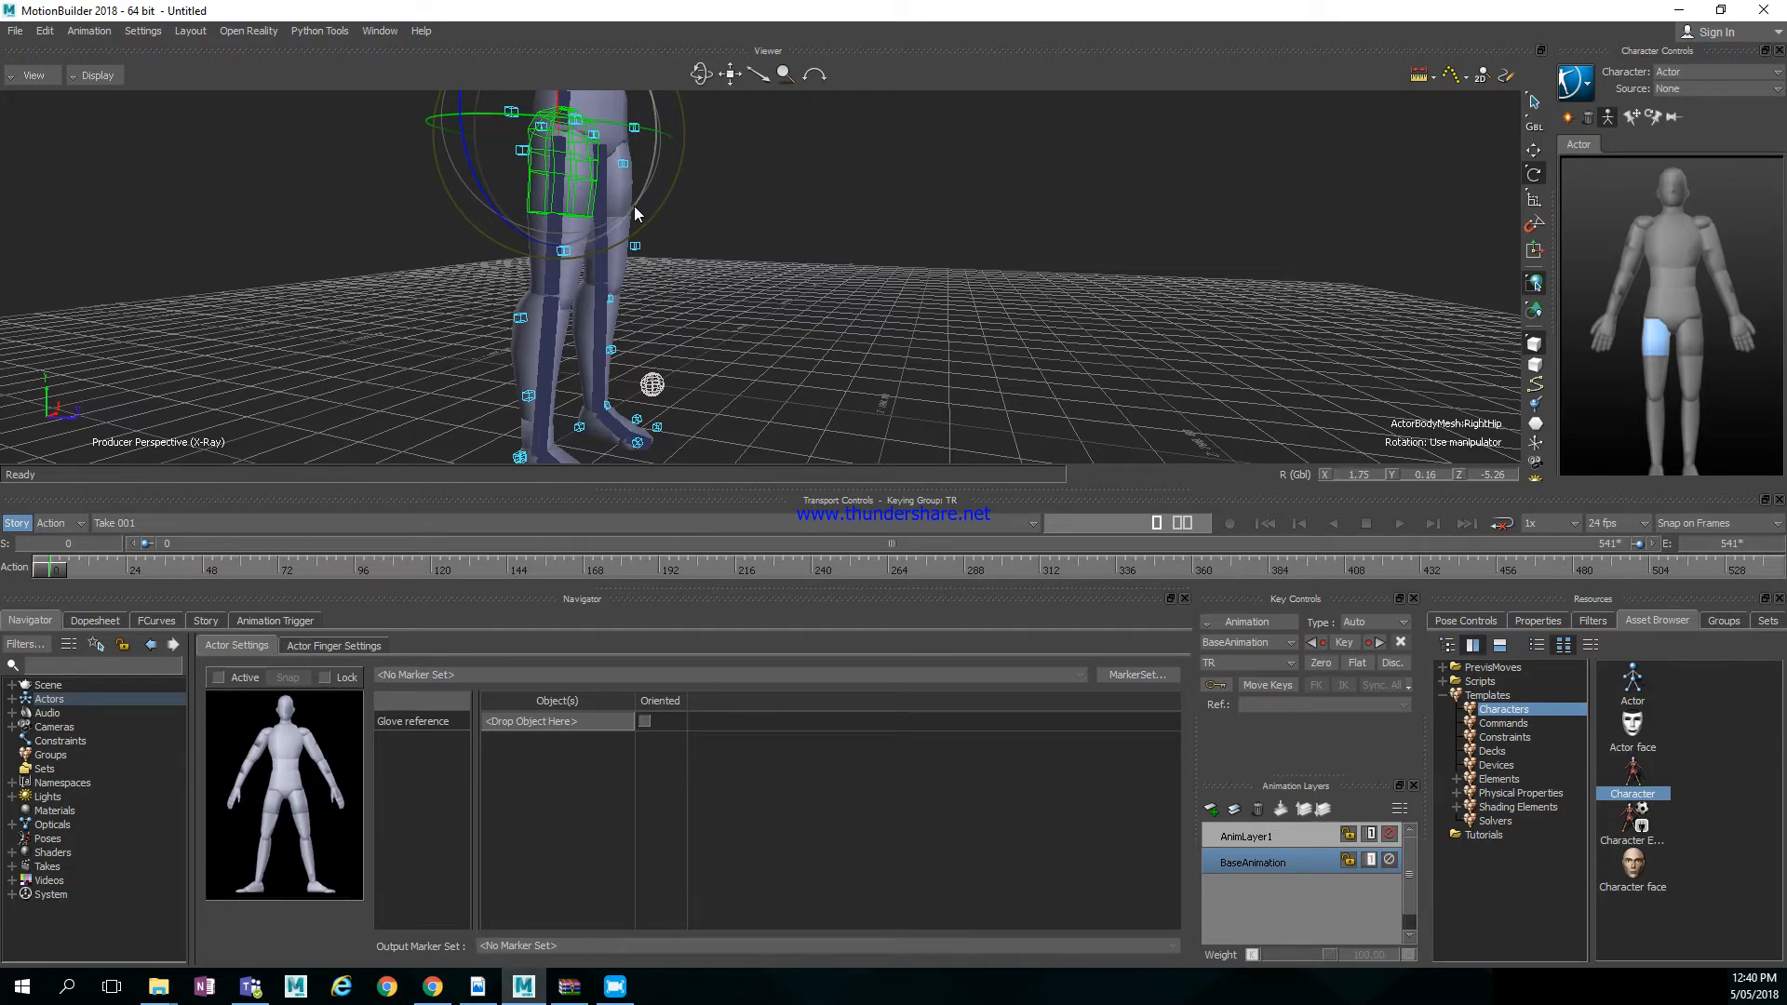
pyautogui.keyDown('shift'); pyautogui.moveTo(652, 288); pyautogui.dragTo(776, 186); pyautogui.keyUp('shift')
pyautogui.keyDown('ctrl'); pyautogui.keyDown('shift'); pyautogui.moveTo(615, 334); pyautogui.dragTo(678, 376); pyautogui.keyUp('shift'); pyautogui.keyUp('ctrl')
pyautogui.keyDown('shift'); pyautogui.moveTo(677, 270); pyautogui.dragTo(680, 359); pyautogui.keyUp('shift')
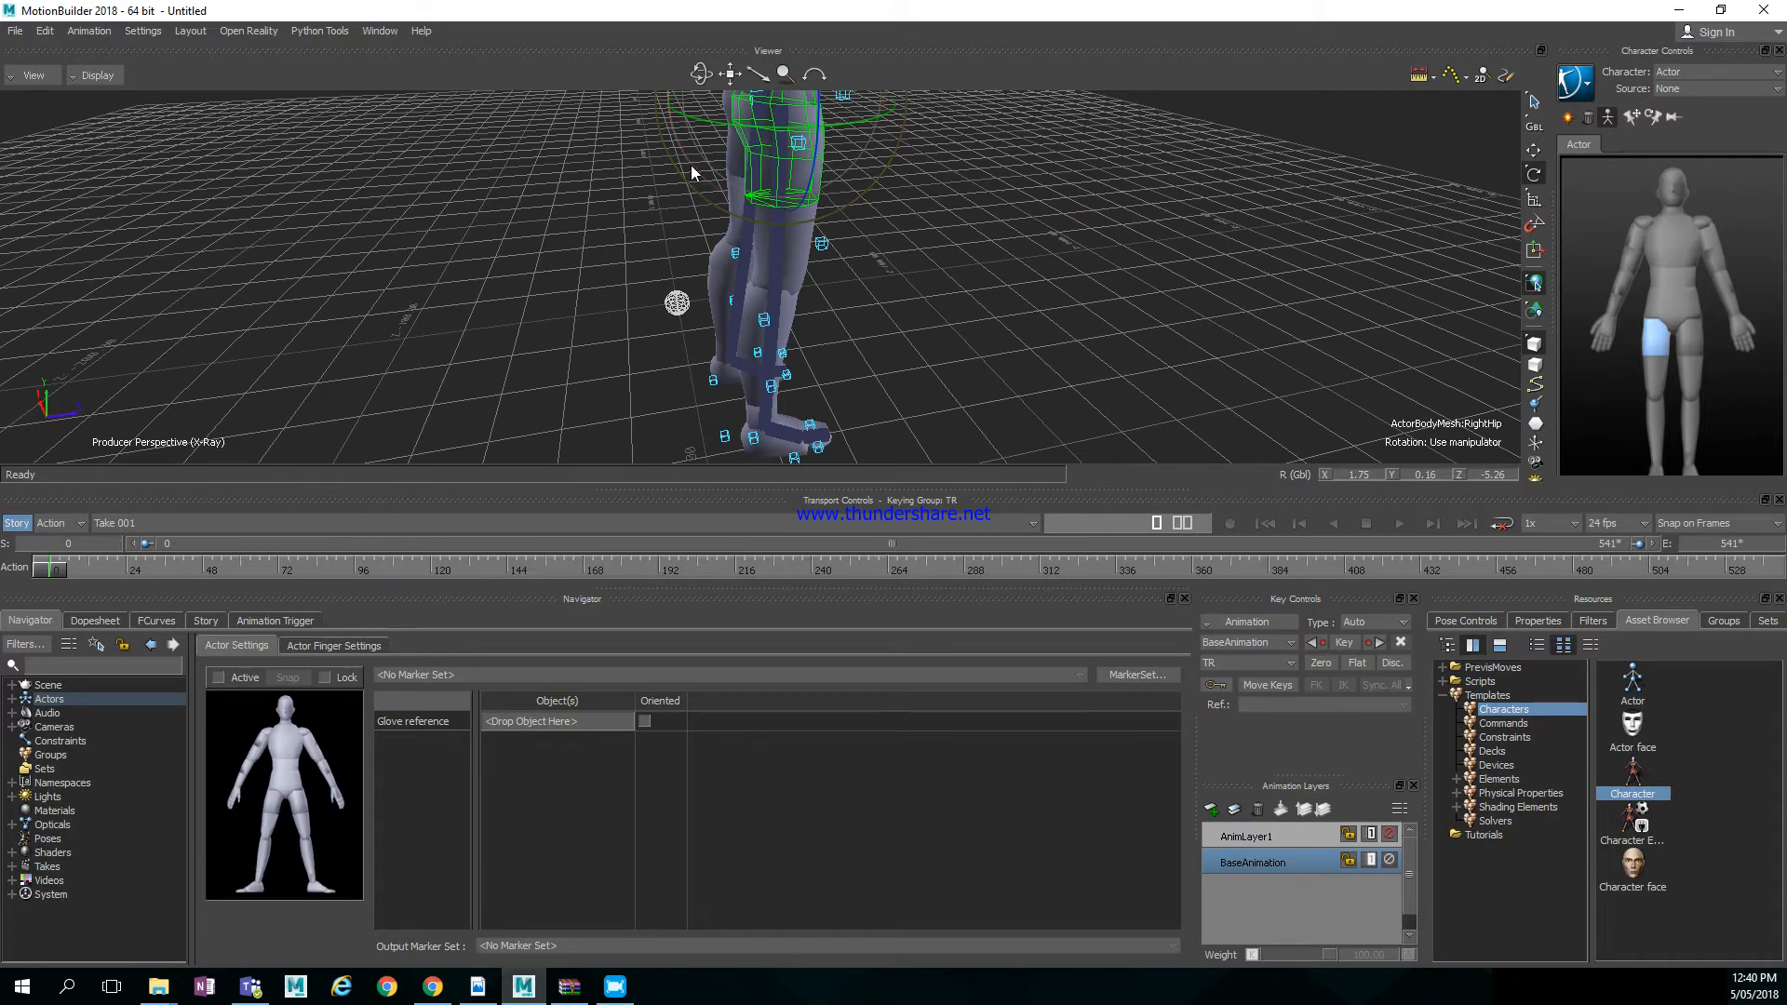
pyautogui.moveTo(691, 170); pyautogui.dragTo(689, 166)
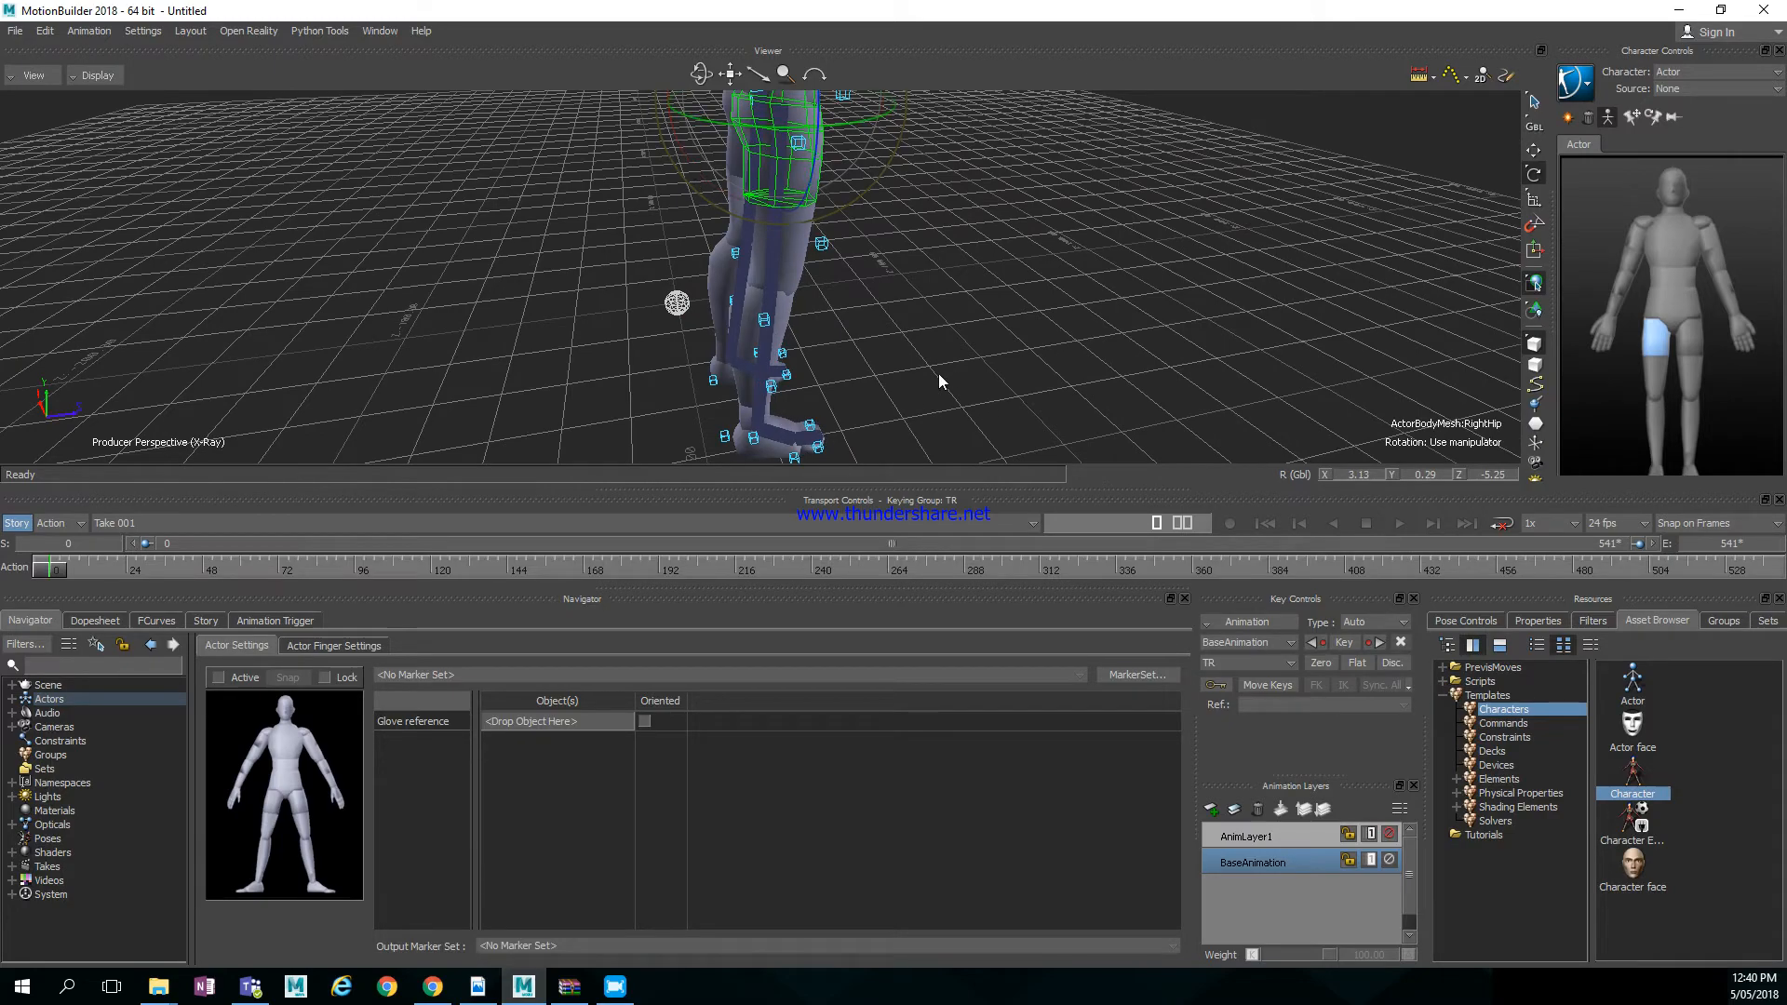
# Check the Actor's upper body against its markers and create a new marker set for the Actor
pyautogui.keyDown('ctrl'); pyautogui.keyDown('shift'); pyautogui.moveTo(938, 372); pyautogui.dragTo(893, 367); pyautogui.keyUp('shift'); pyautogui.keyUp('ctrl')
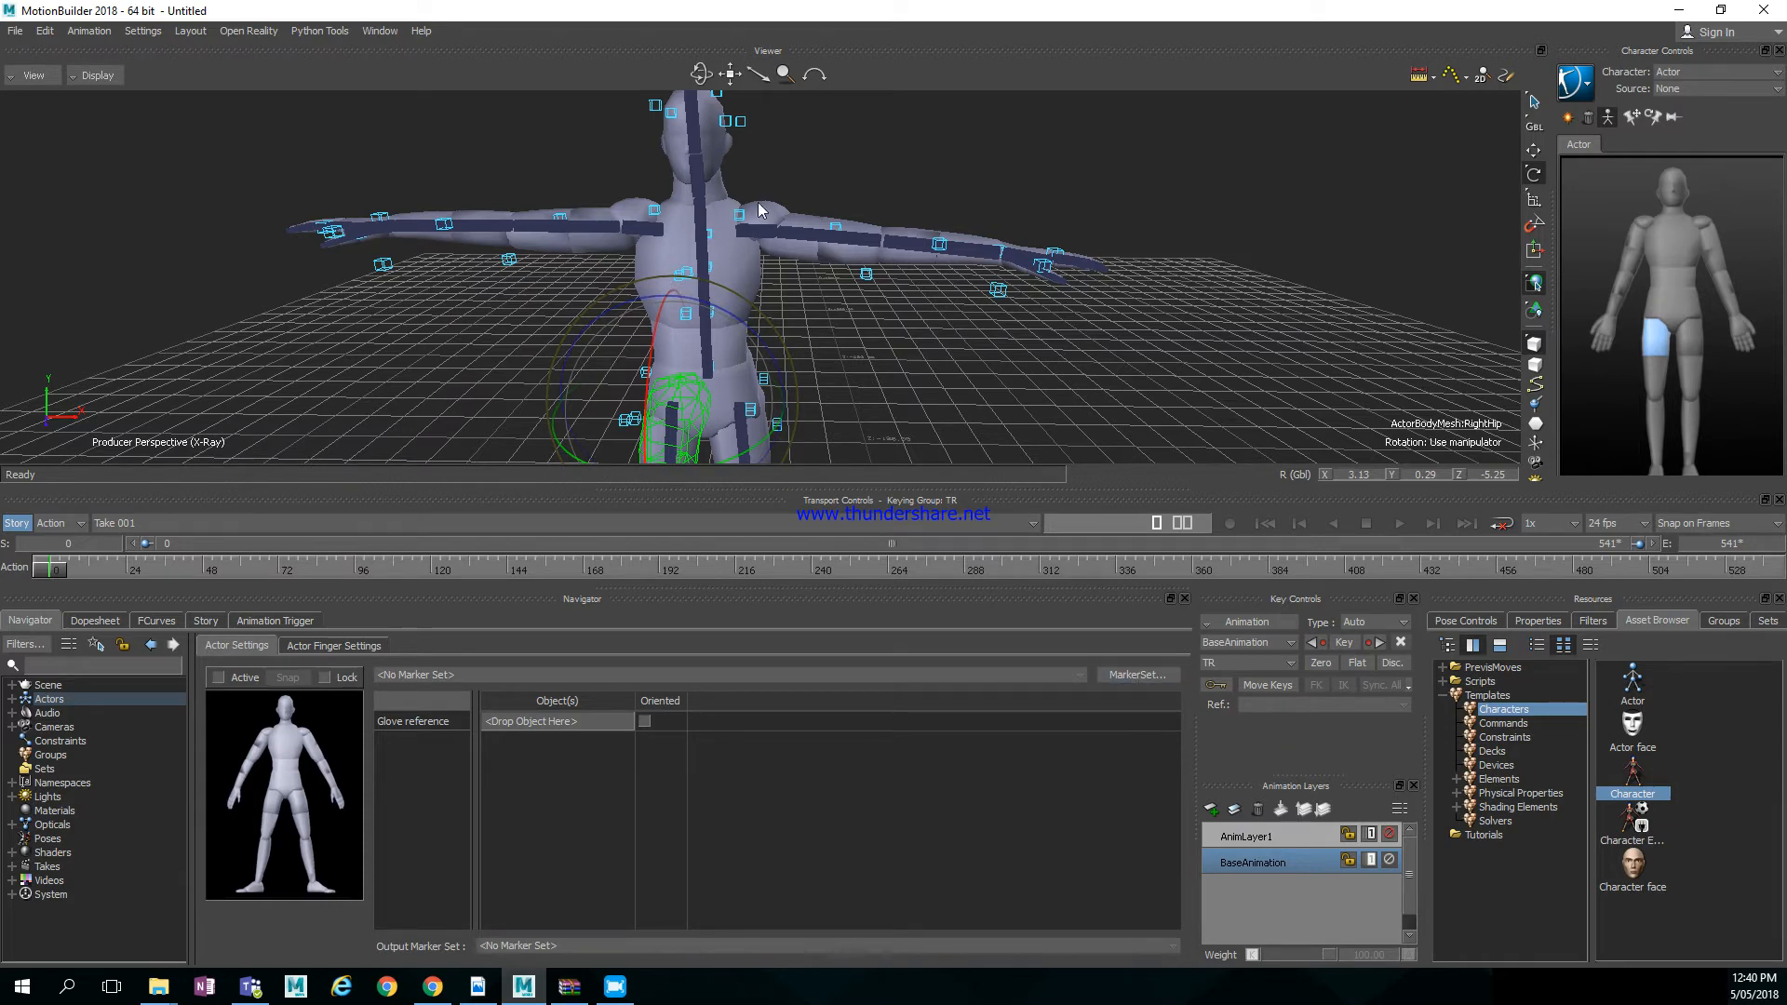
pyautogui.keyDown('shift'); pyautogui.moveTo(754, 286); pyautogui.dragTo(884, 391); pyautogui.keyUp('shift')
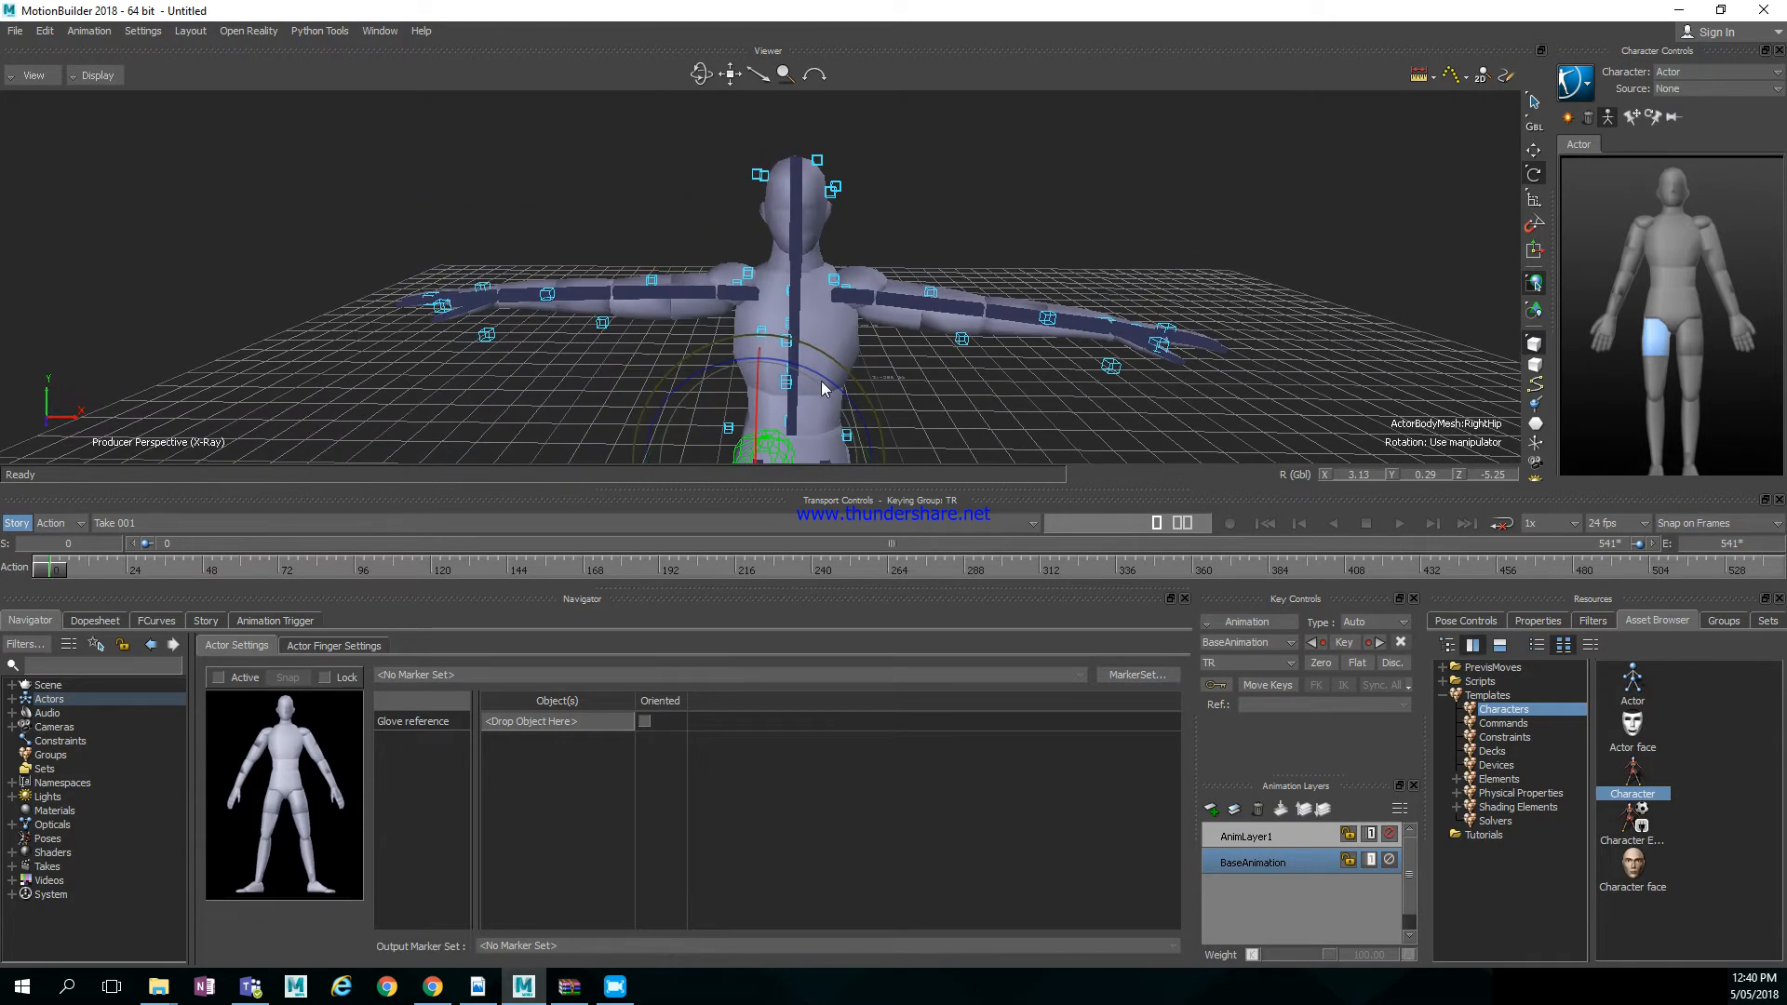
pyautogui.click(1151, 677)
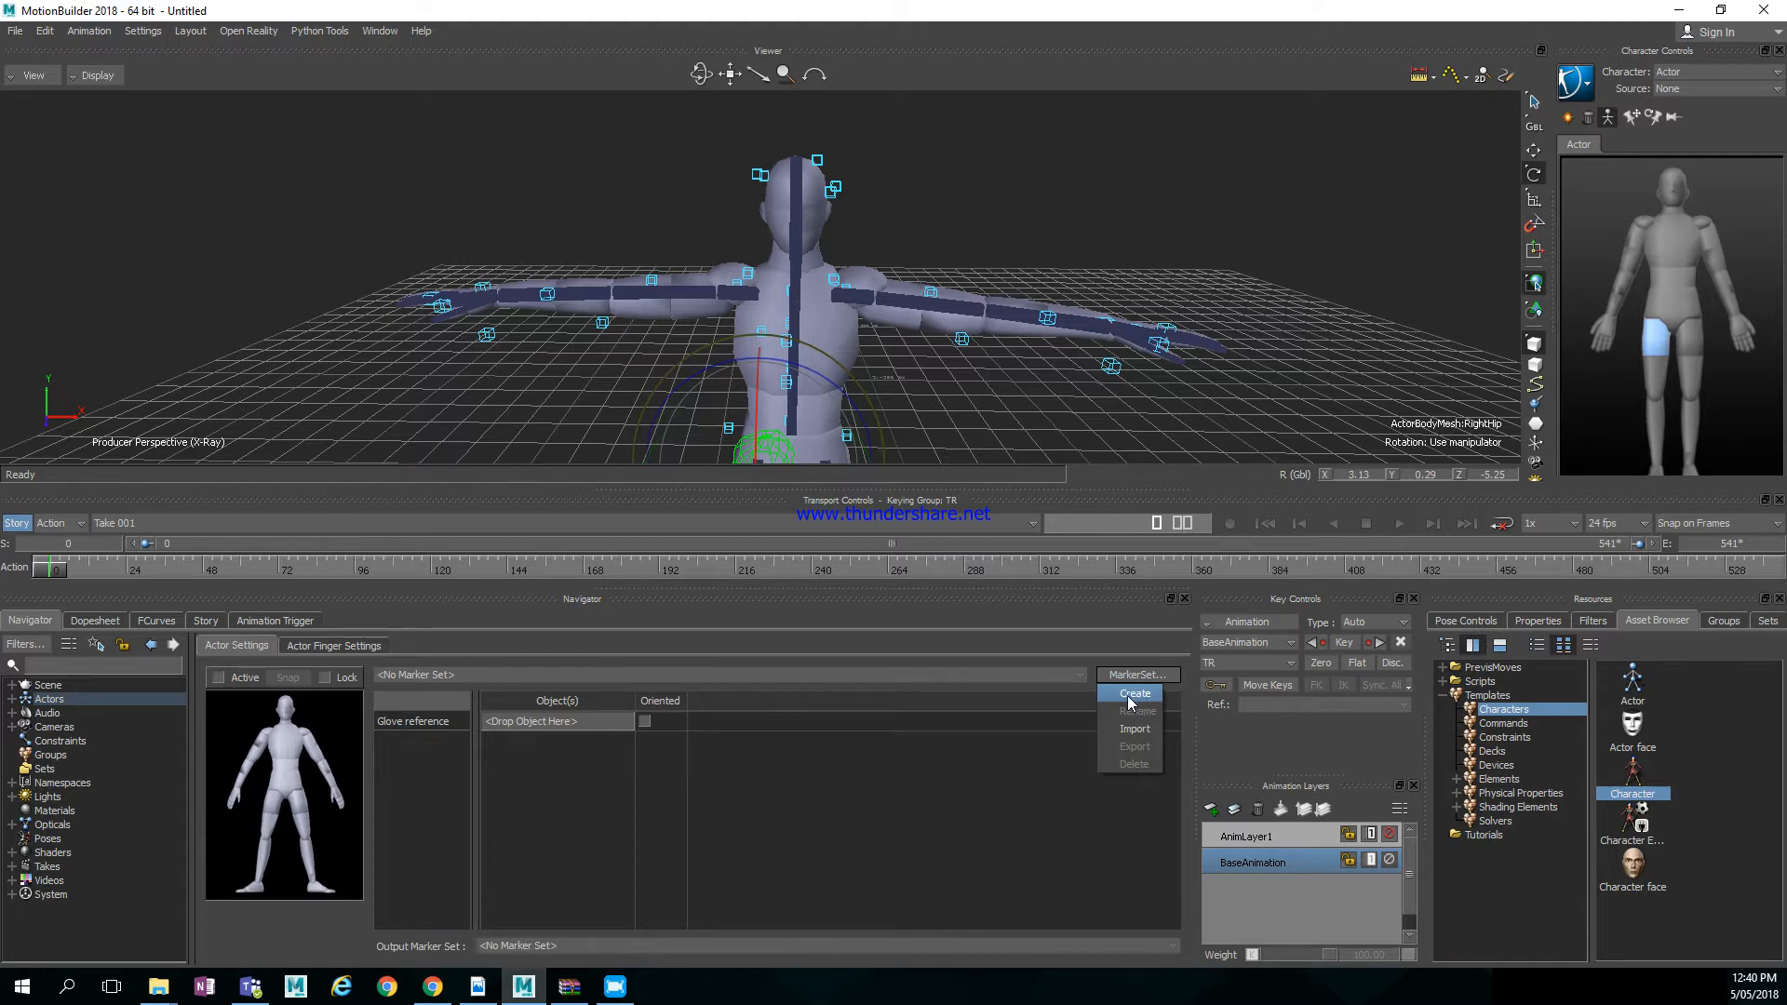
pyautogui.click(1133, 696)
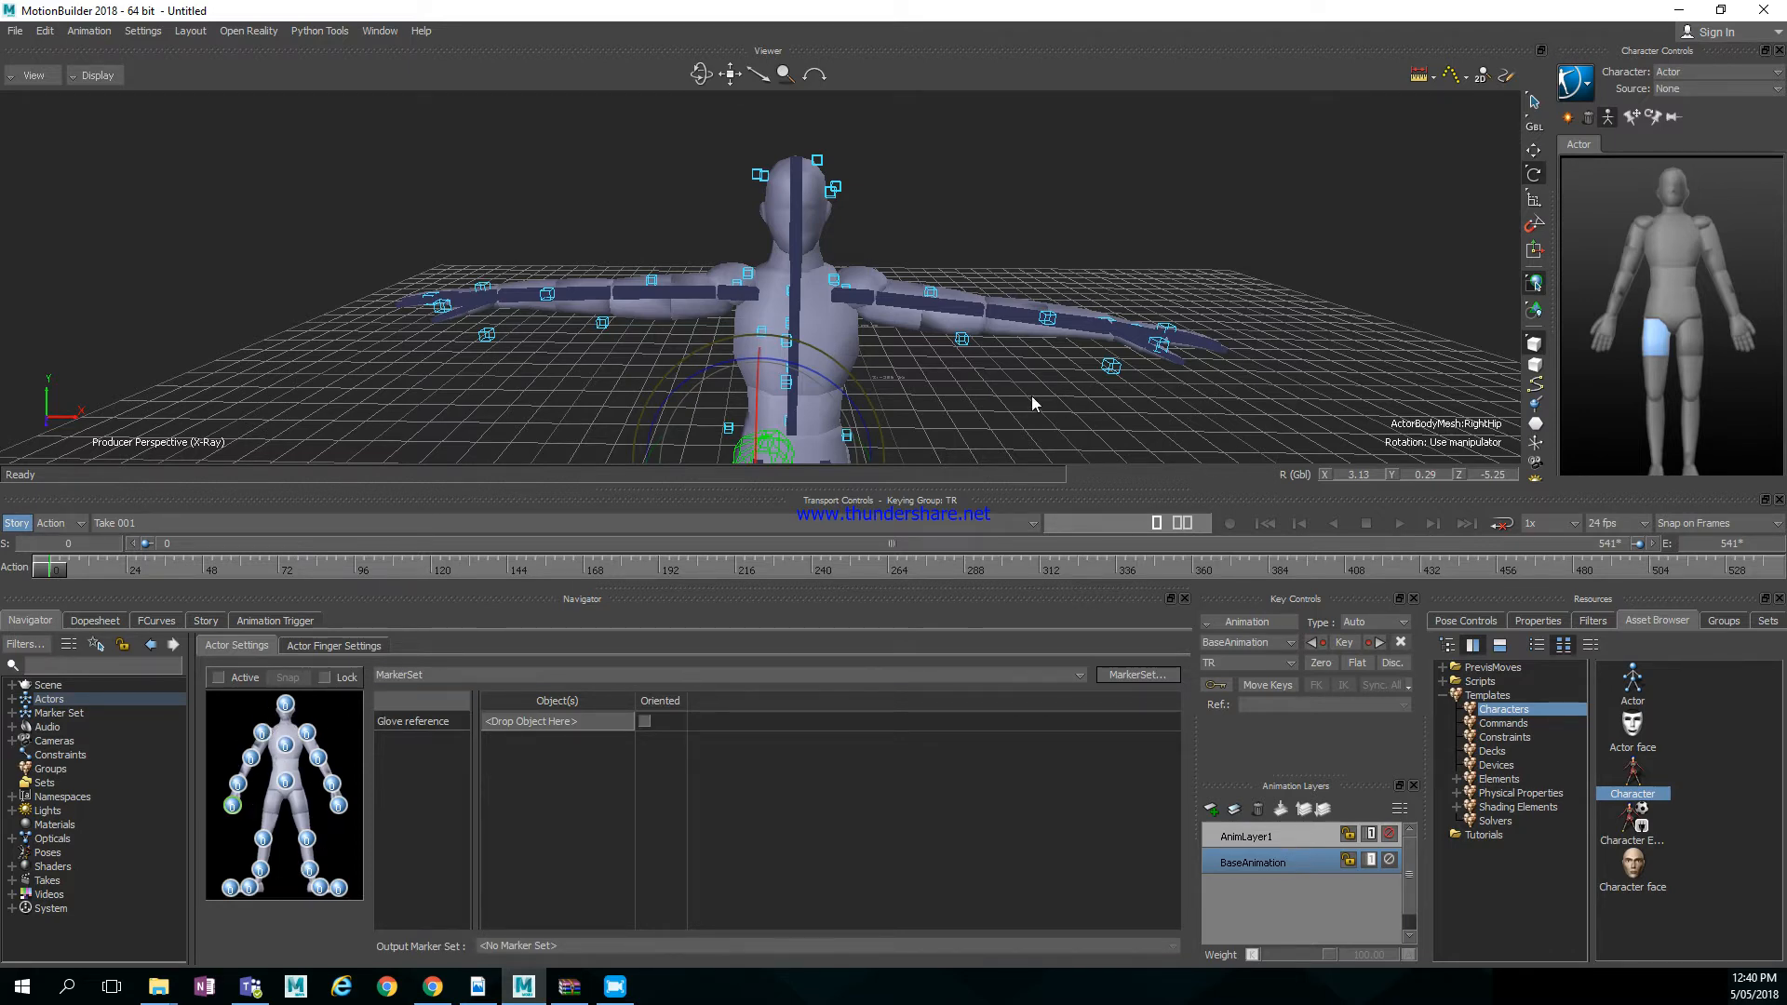
# Switch the viewer to the Producer Front view and frame the Actor's upper body with its markers
pyautogui.scroll(5, 1076, 353)
pyautogui.click(26, 78)
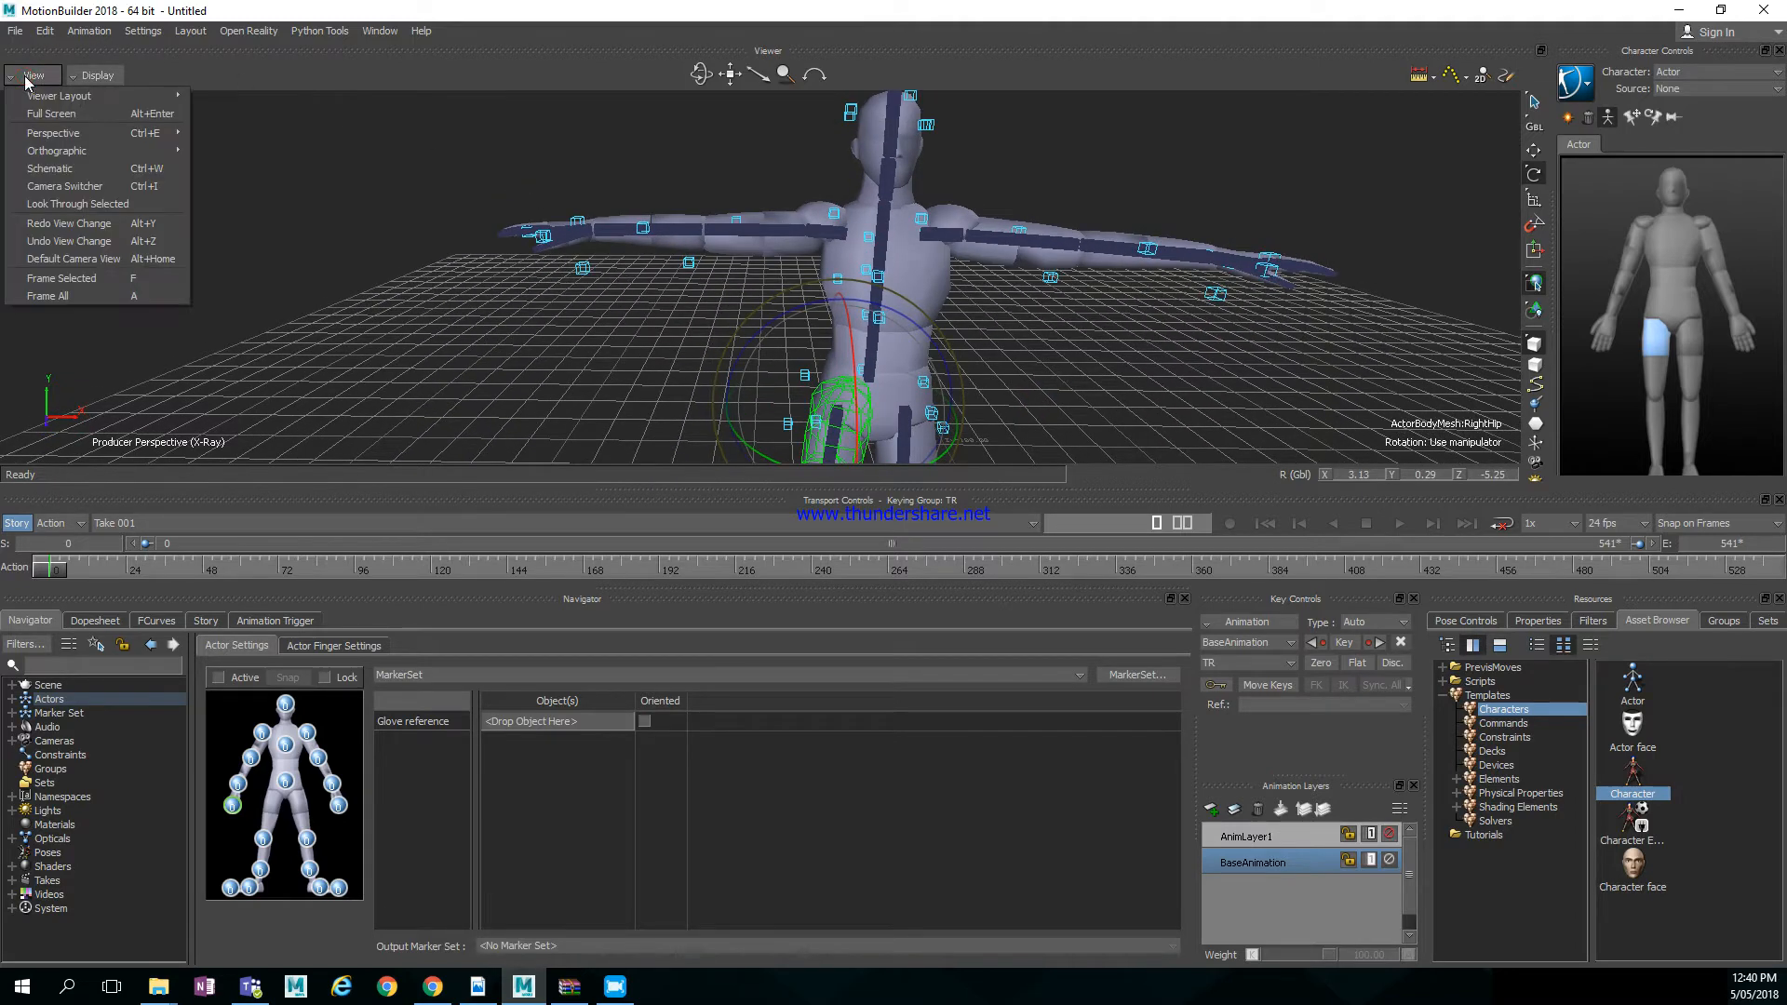
pyautogui.moveTo(70, 152)
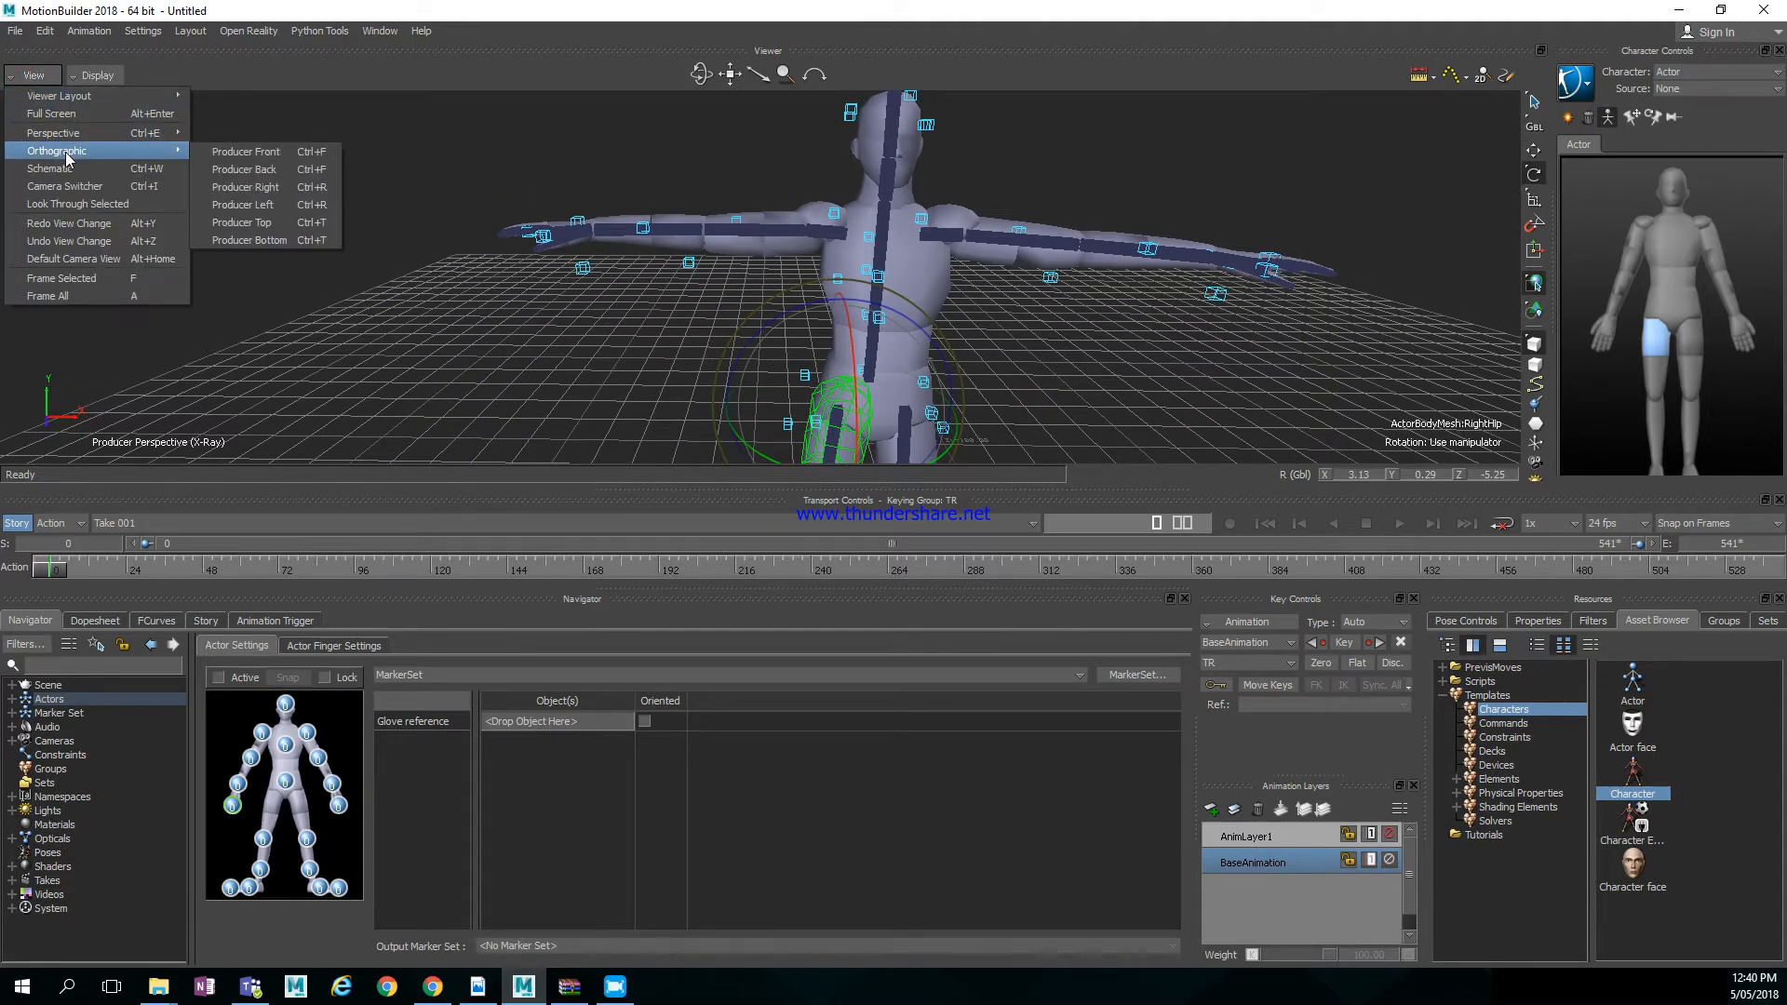
pyautogui.click(254, 158)
pyautogui.keyDown('shift'); pyautogui.moveTo(617, 276); pyautogui.dragTo(481, 328); pyautogui.keyUp('shift')
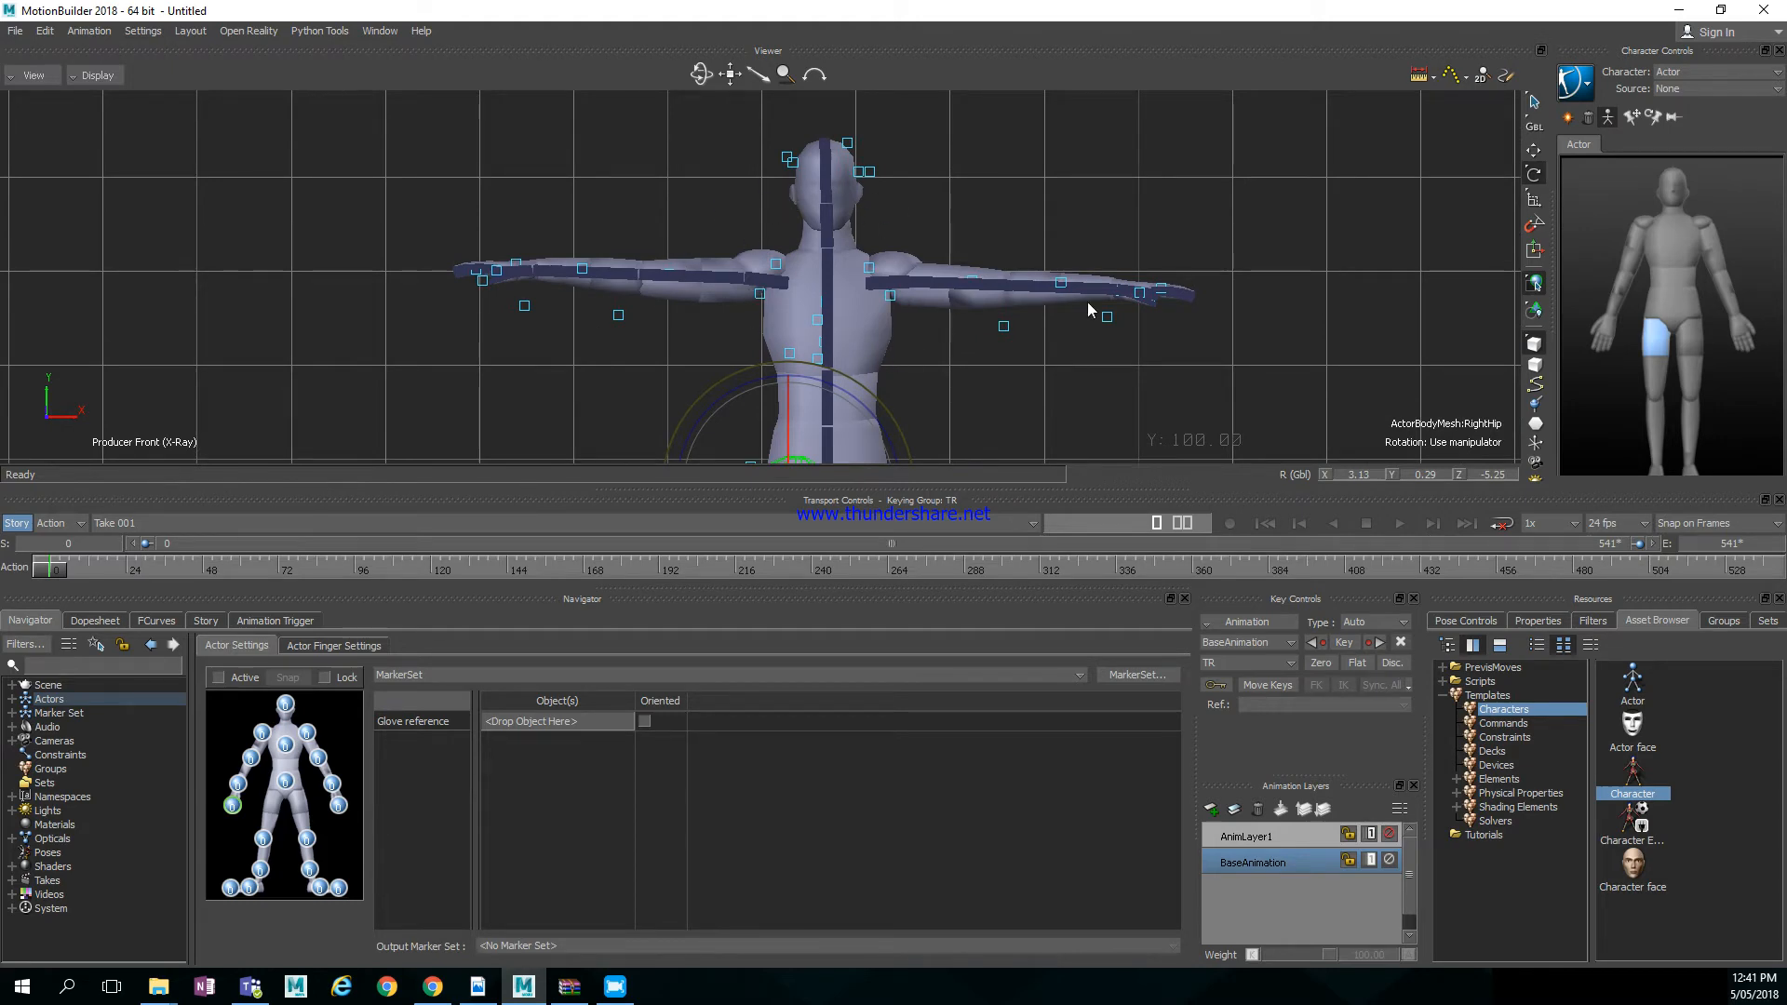
# Hide the entire Actor, body and skeleton, leaving only the optical markers displayed
pyautogui.click(1588, 91)
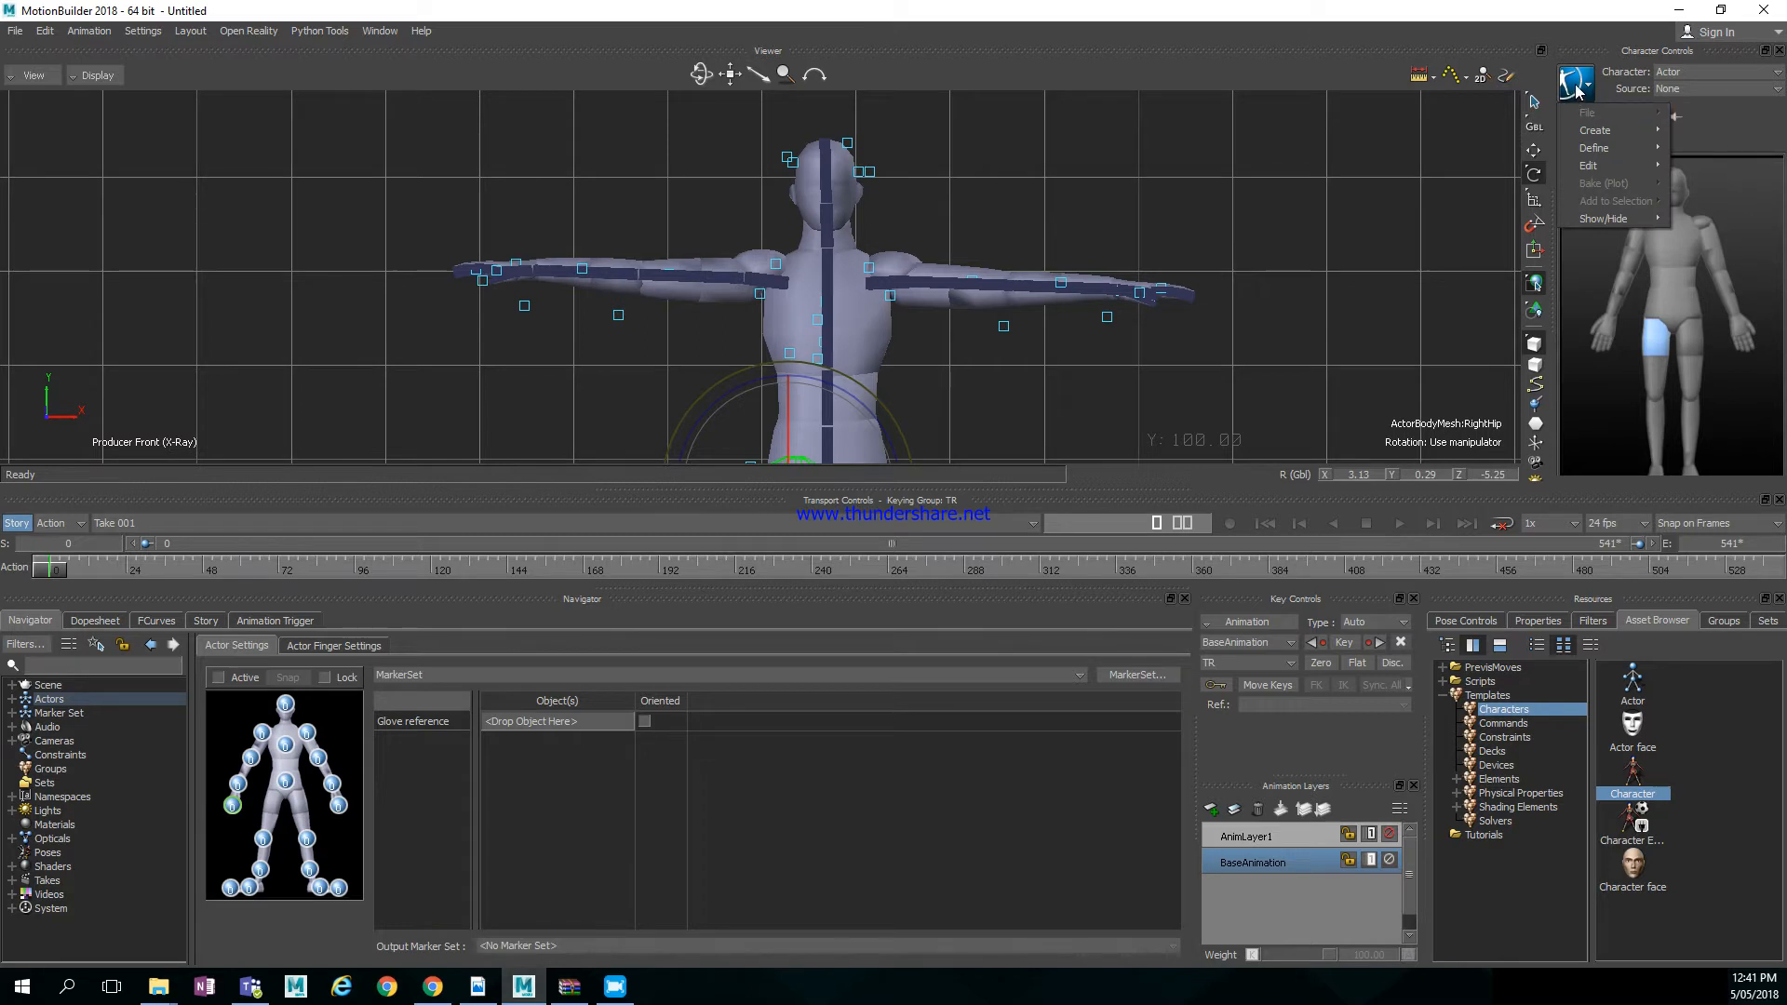
pyautogui.moveTo(1613, 224)
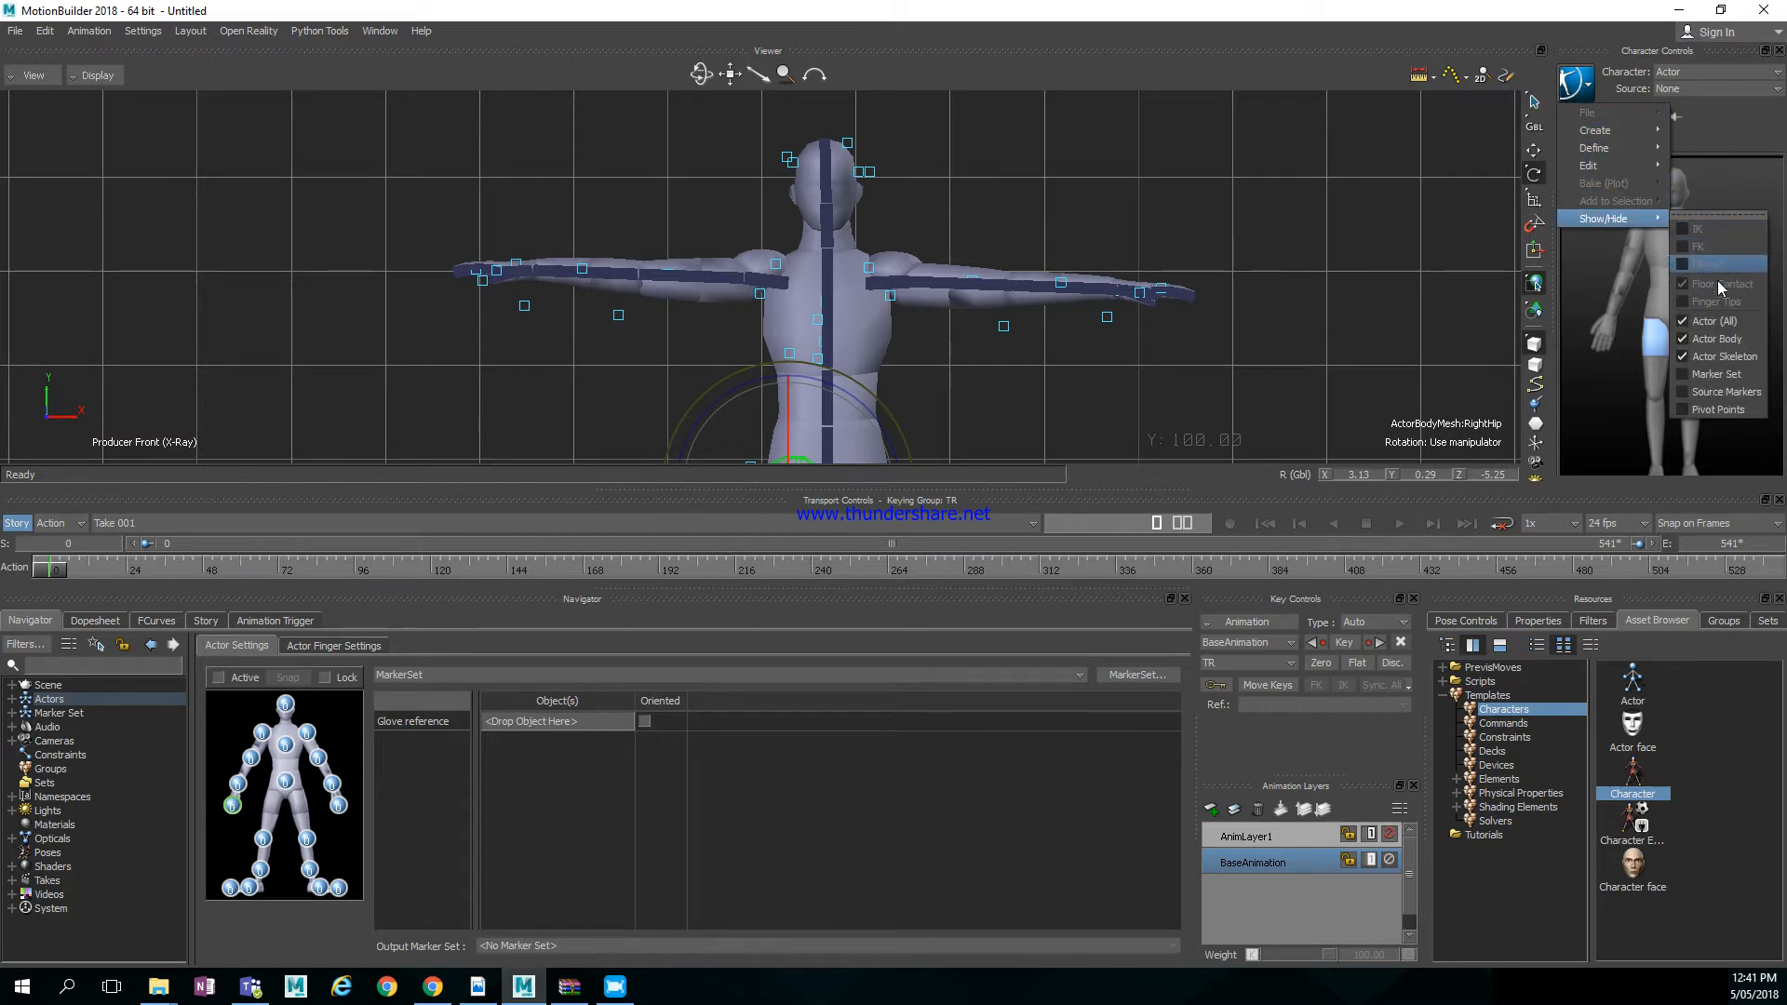
pyautogui.click(1716, 327)
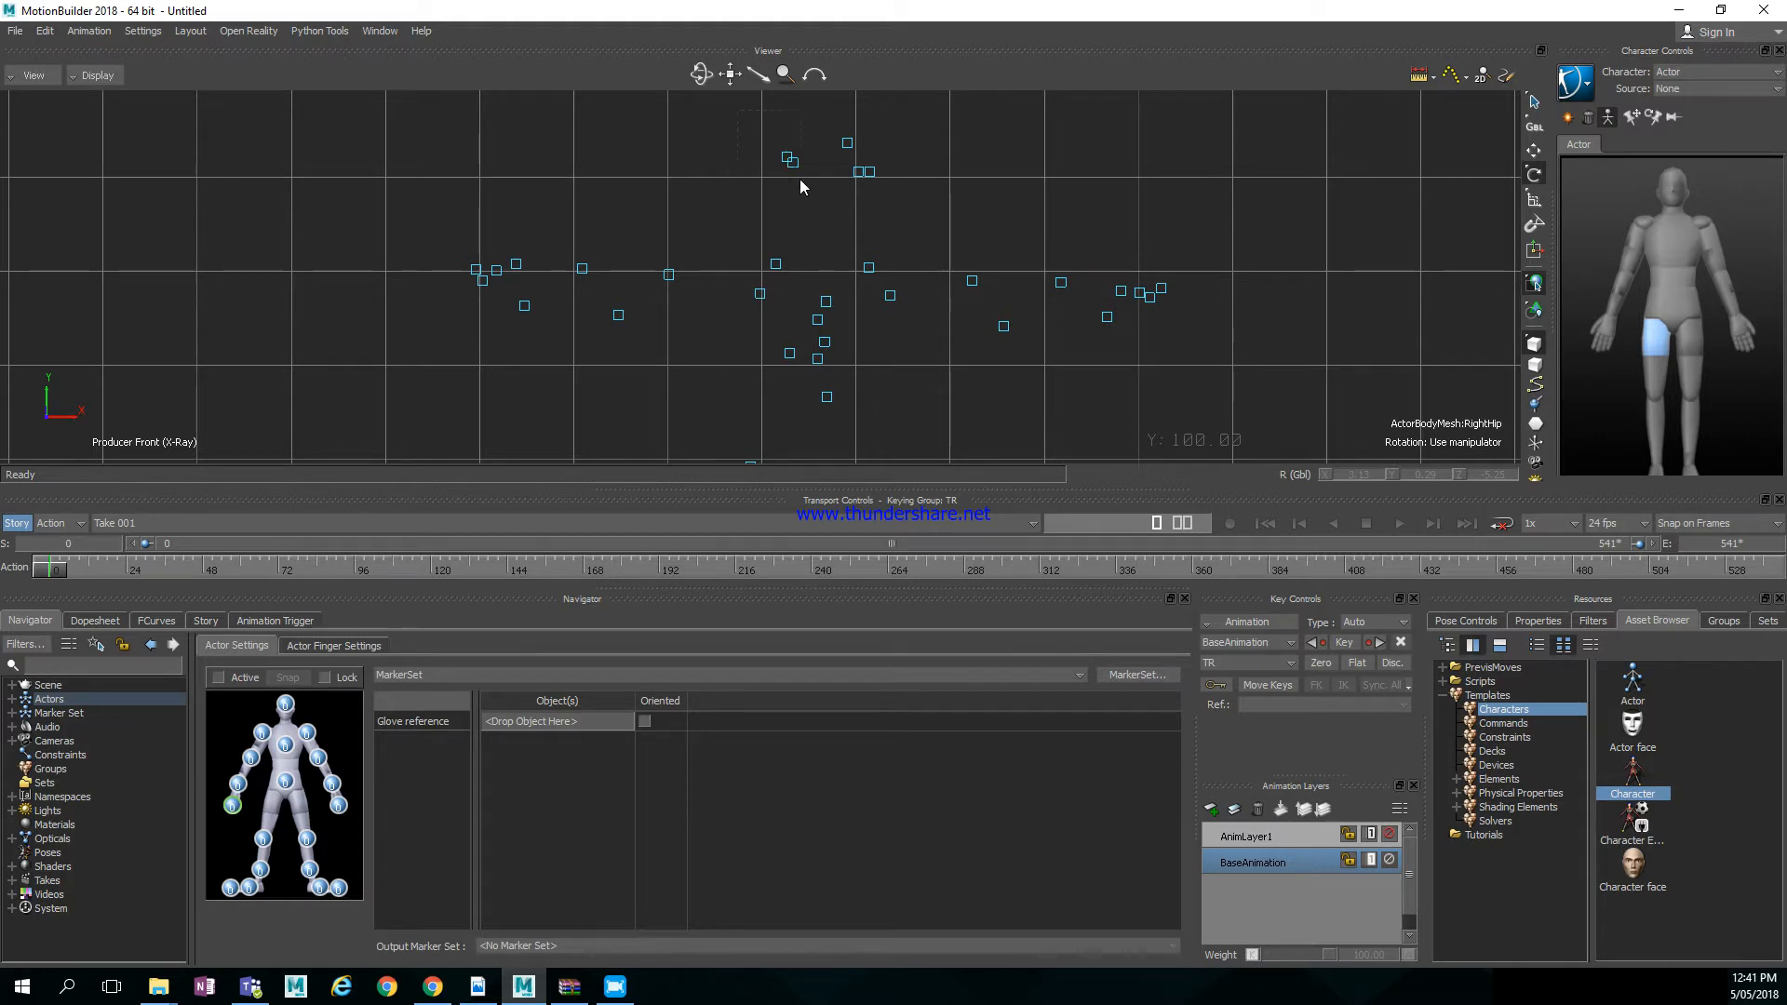
# Select the five head markers together and map them to the head cell of the Actor's marker set
pyautogui.moveTo(763, 132); pyautogui.dragTo(881, 208)
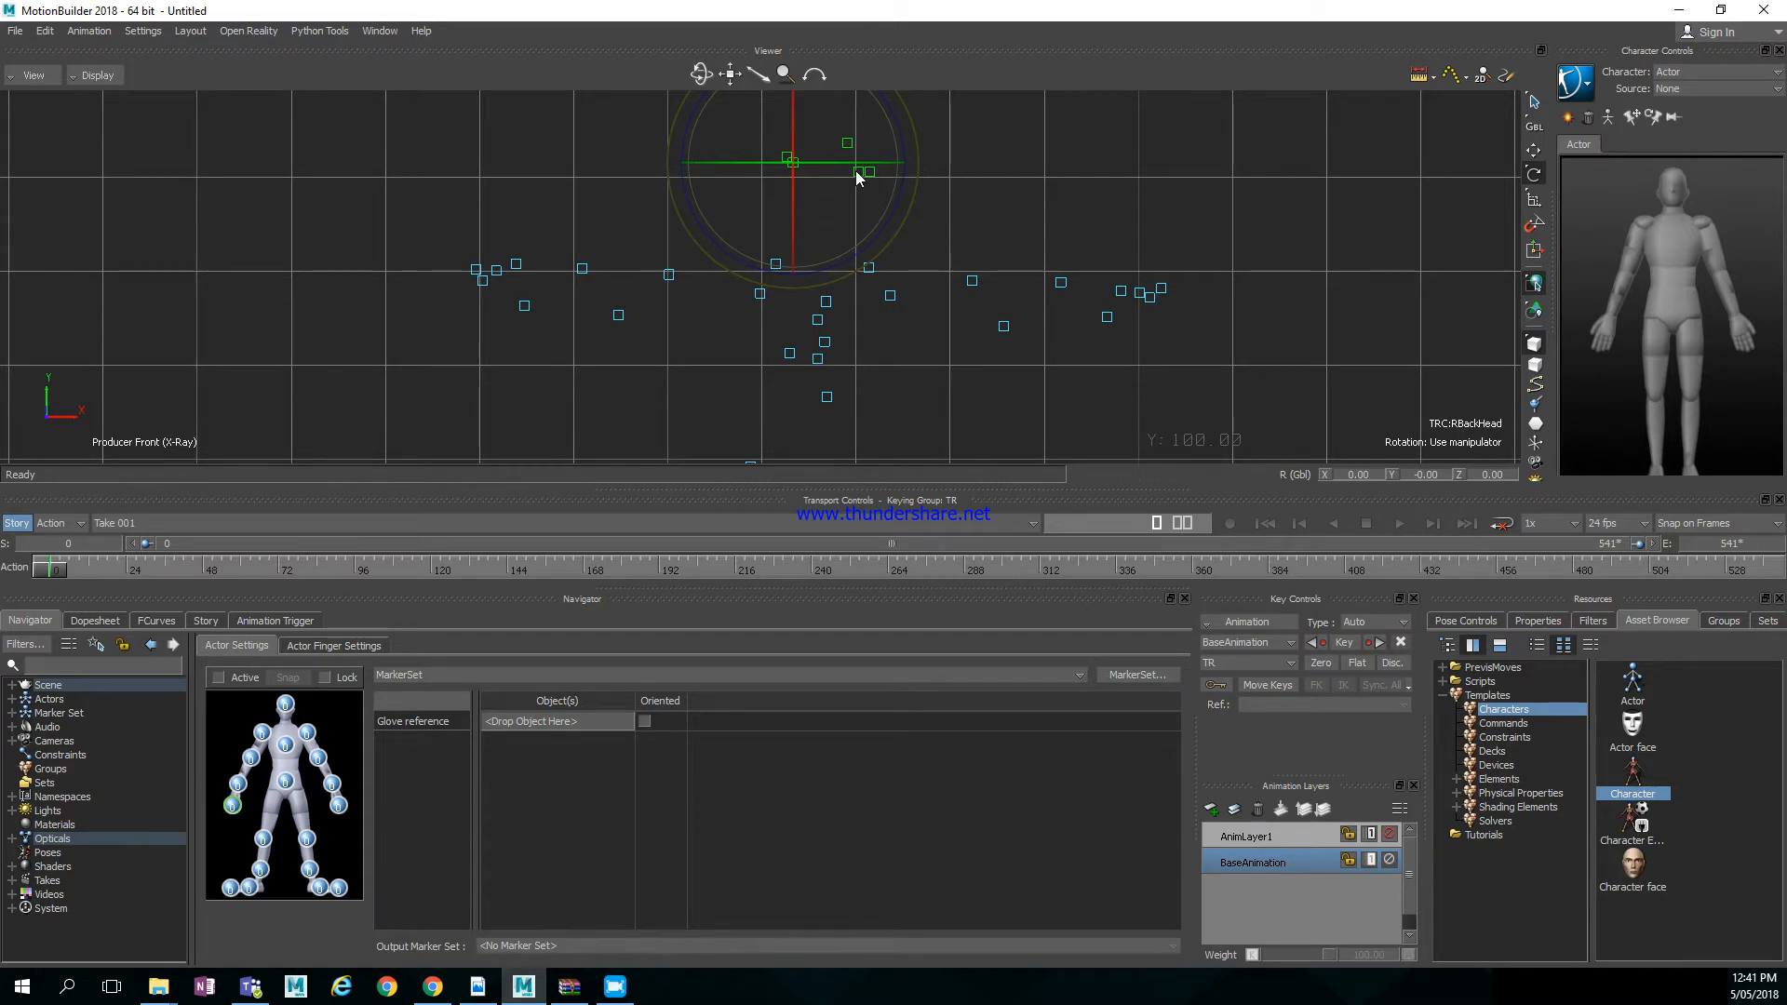
pyautogui.moveTo(859, 172)
pyautogui.keyDown('alt'); pyautogui.mouseDown()
pyautogui.moveTo(303, 667)
pyautogui.moveTo(285, 705)
pyautogui.mouseUp(); pyautogui.keyUp('alt')
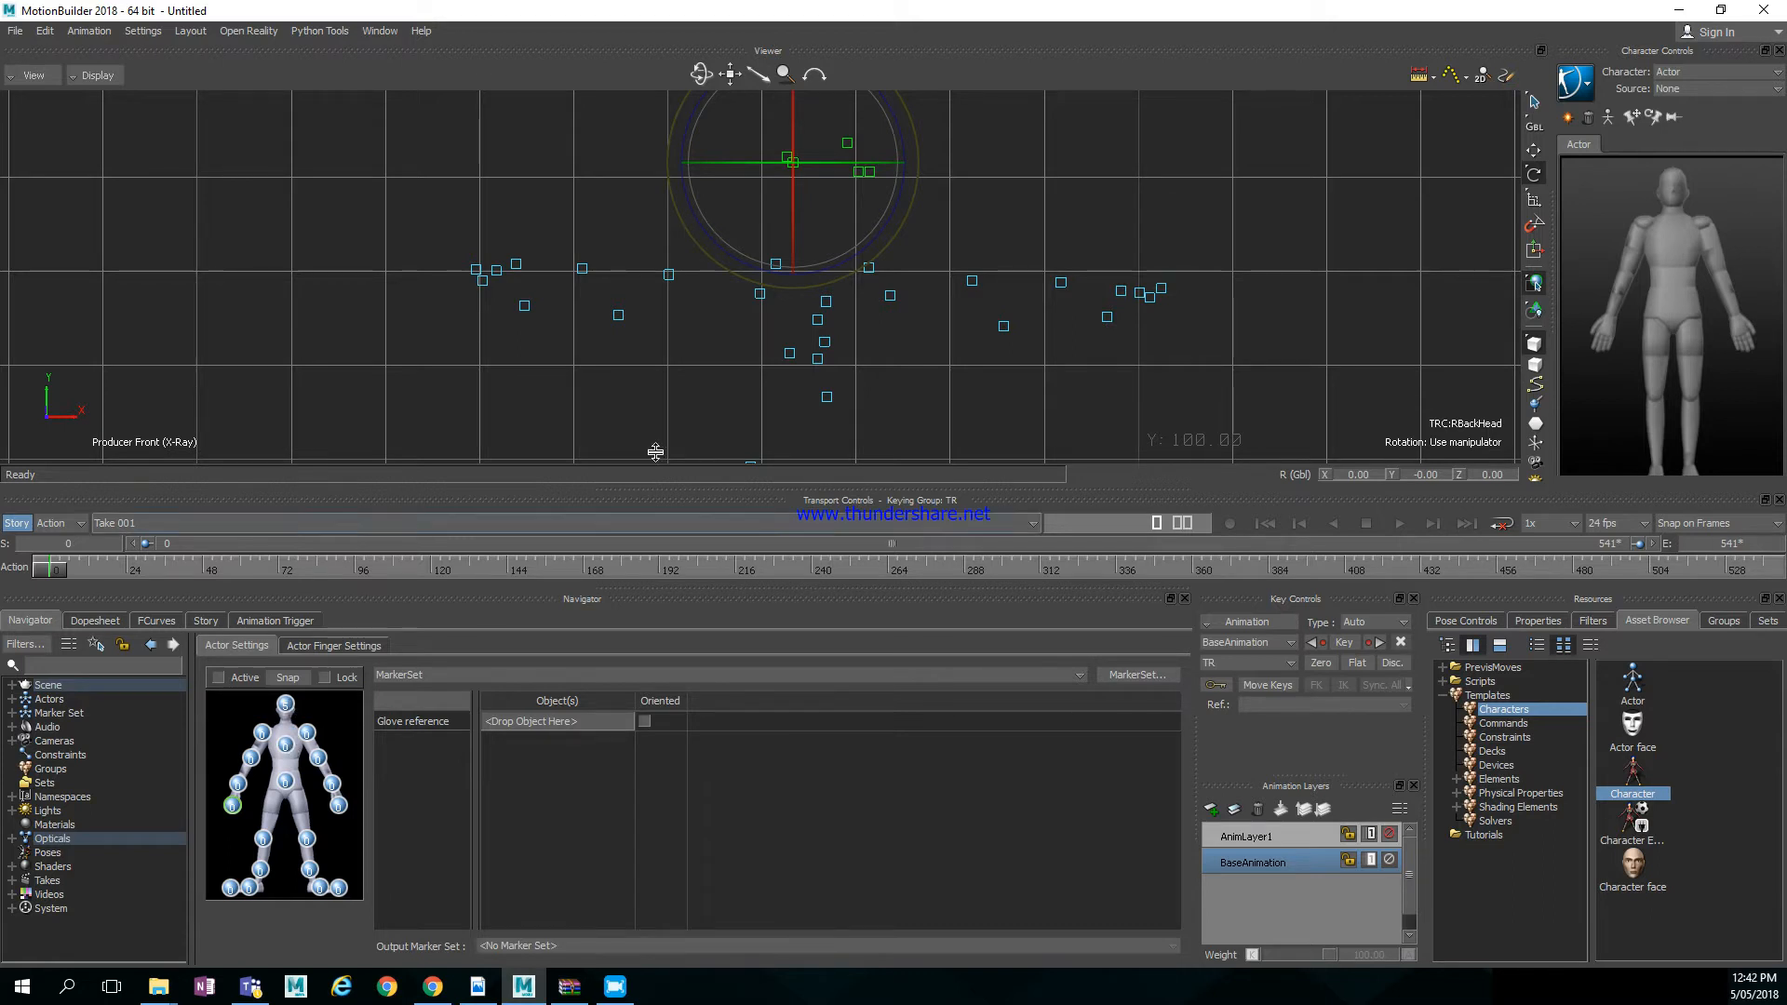
pyautogui.click(287, 705)
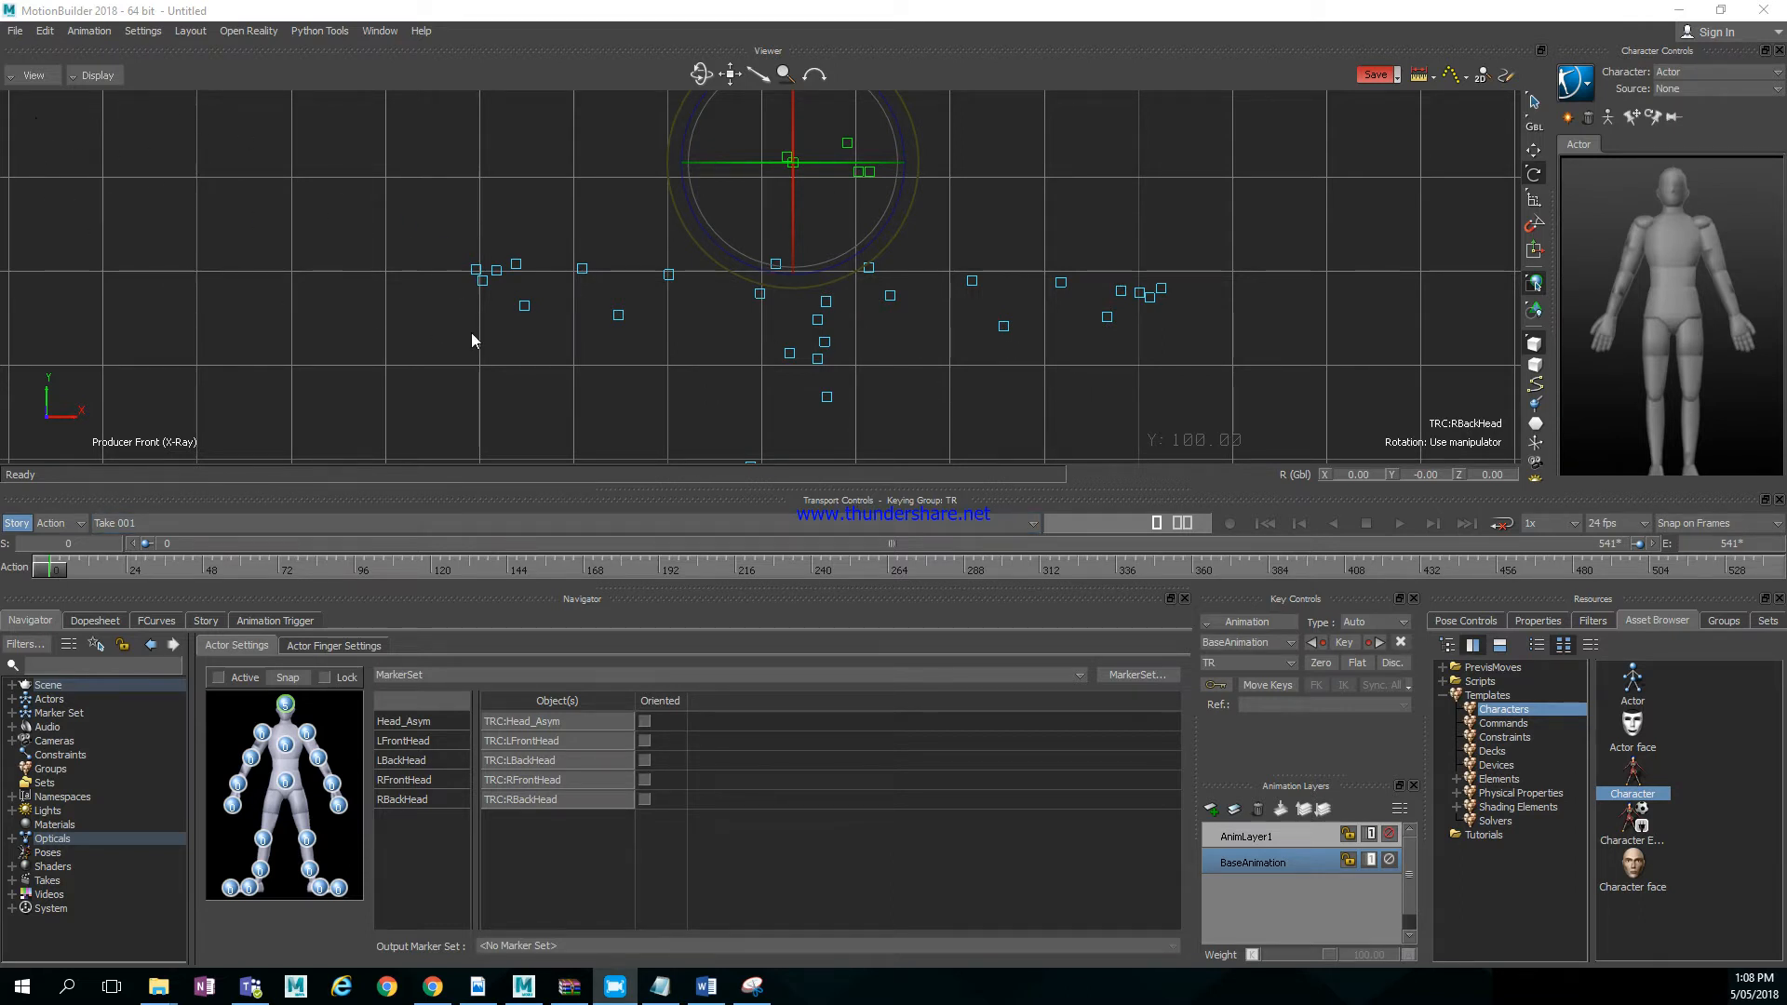
# Check the torso markers one at a time in Producer Front: RSternum, LSternum, TopSpine, TChest, the mid-back marker and BChest
pyautogui.click(32, 76)
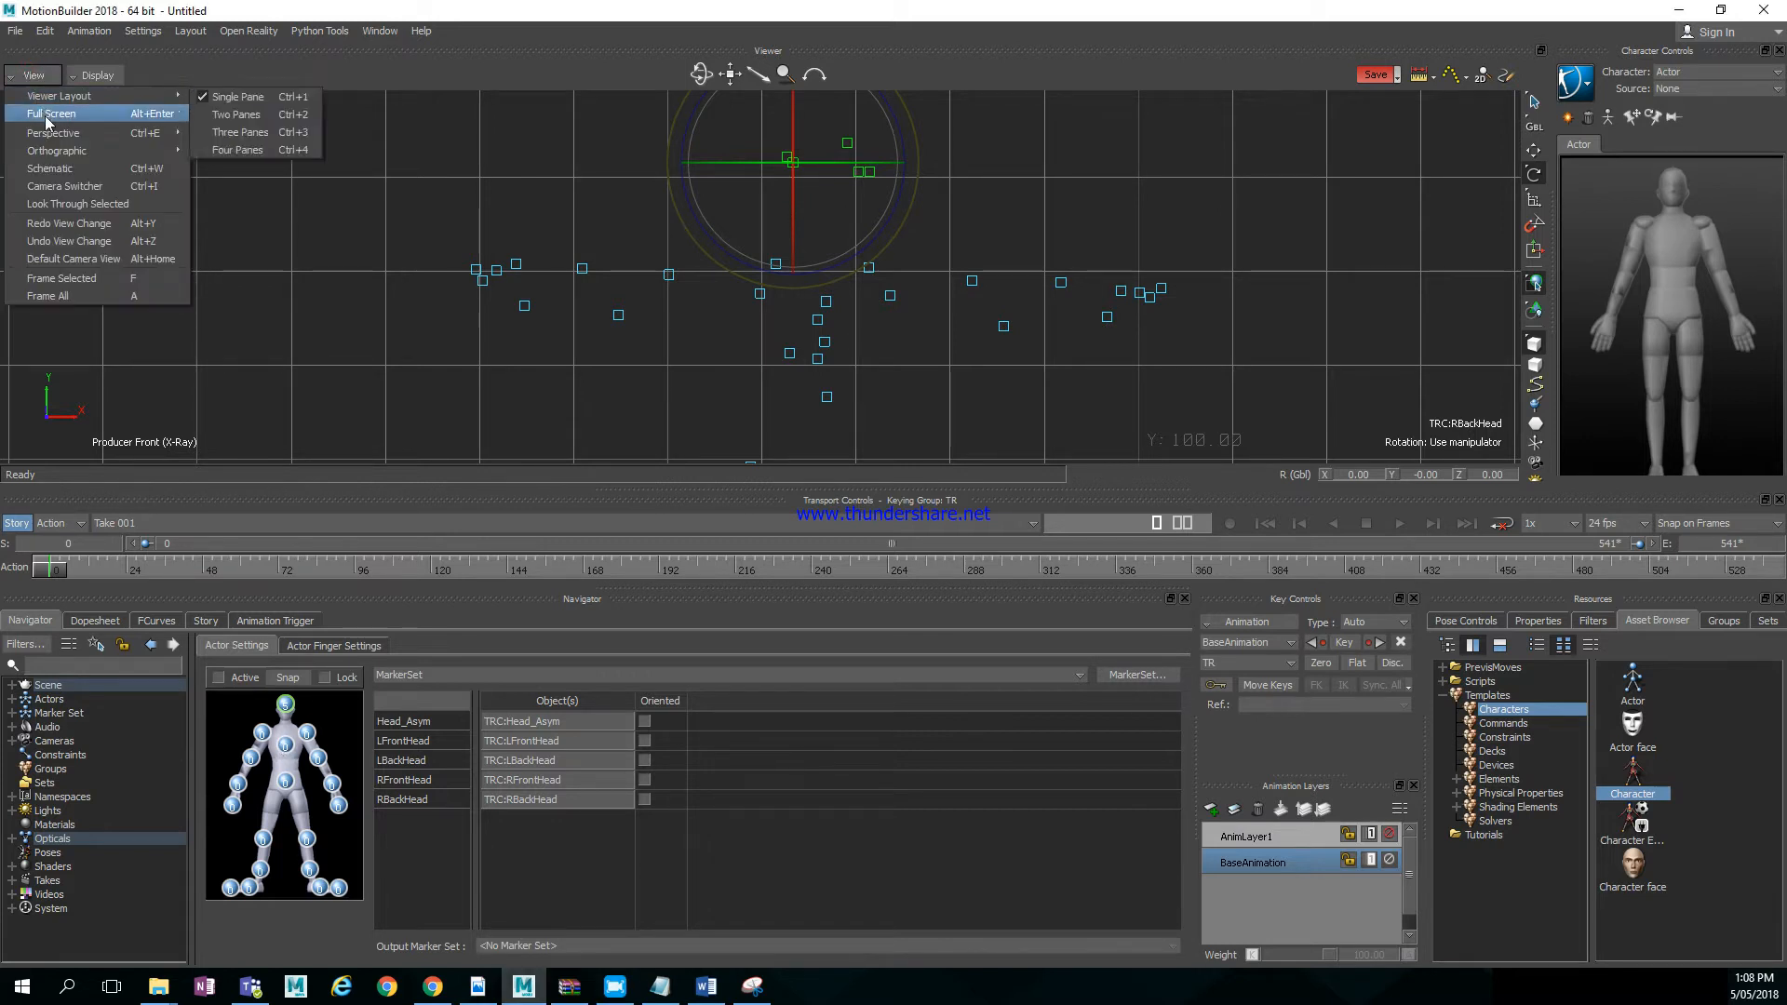
pyautogui.moveTo(68, 153)
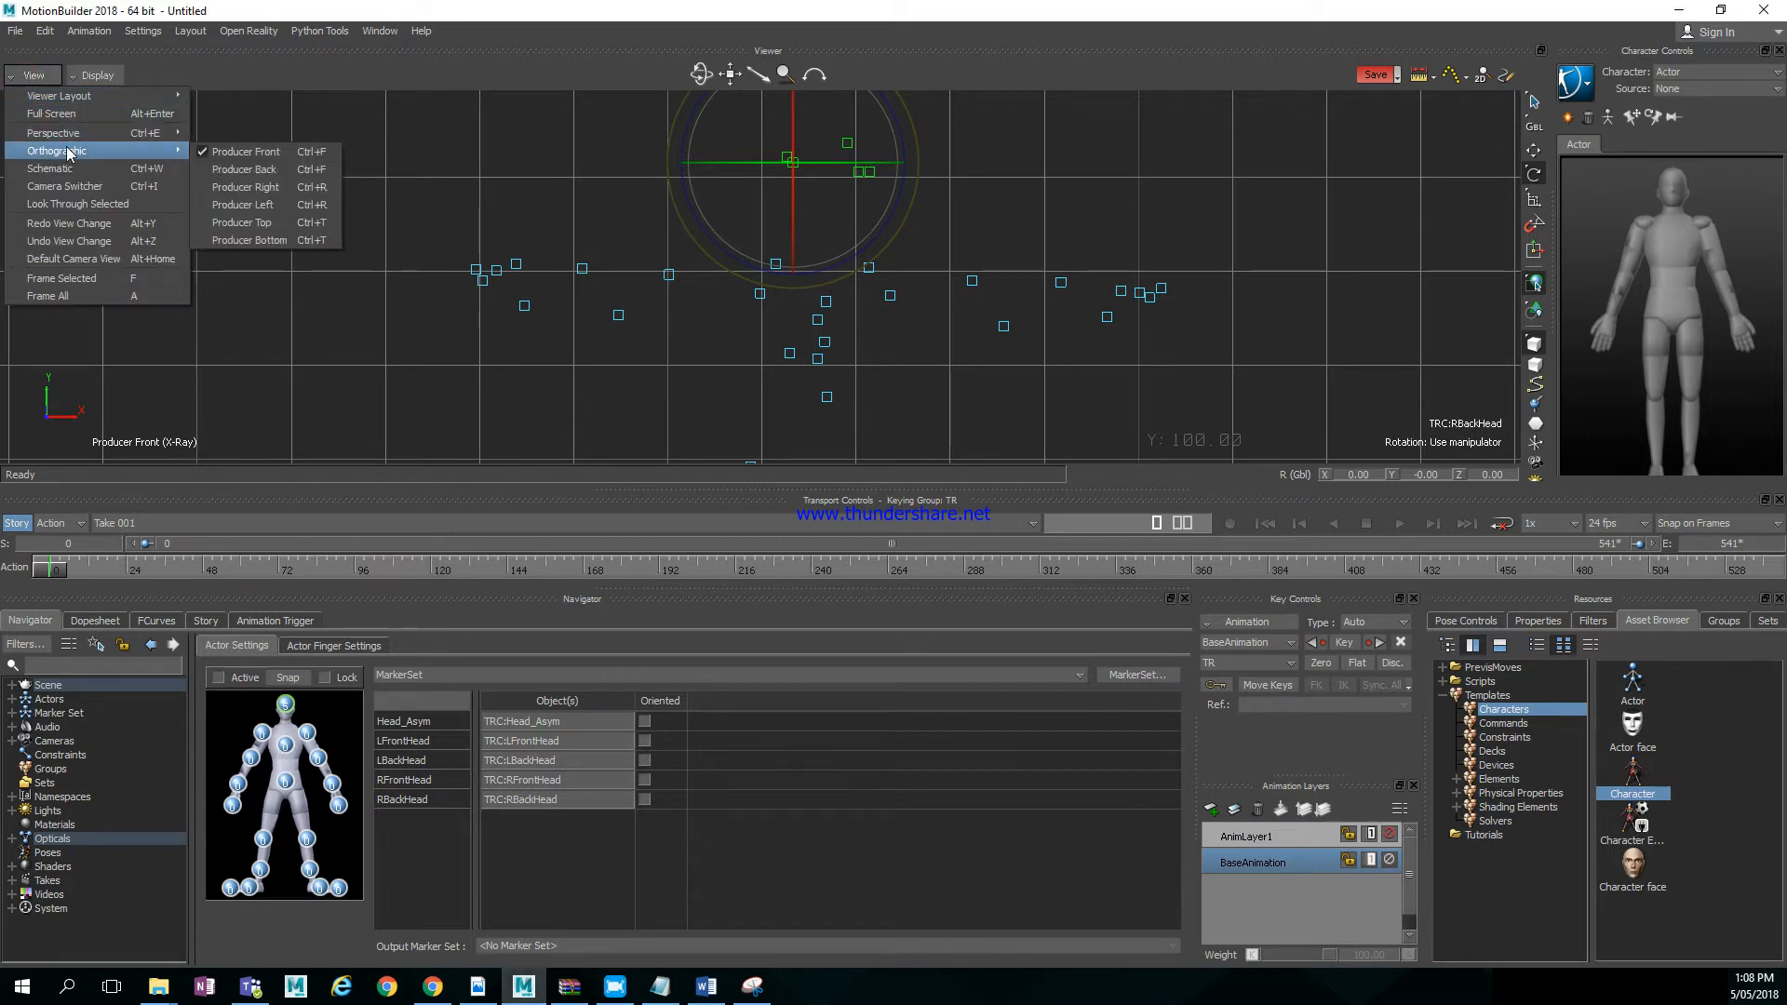
pyautogui.click(277, 152)
pyautogui.click(681, 261)
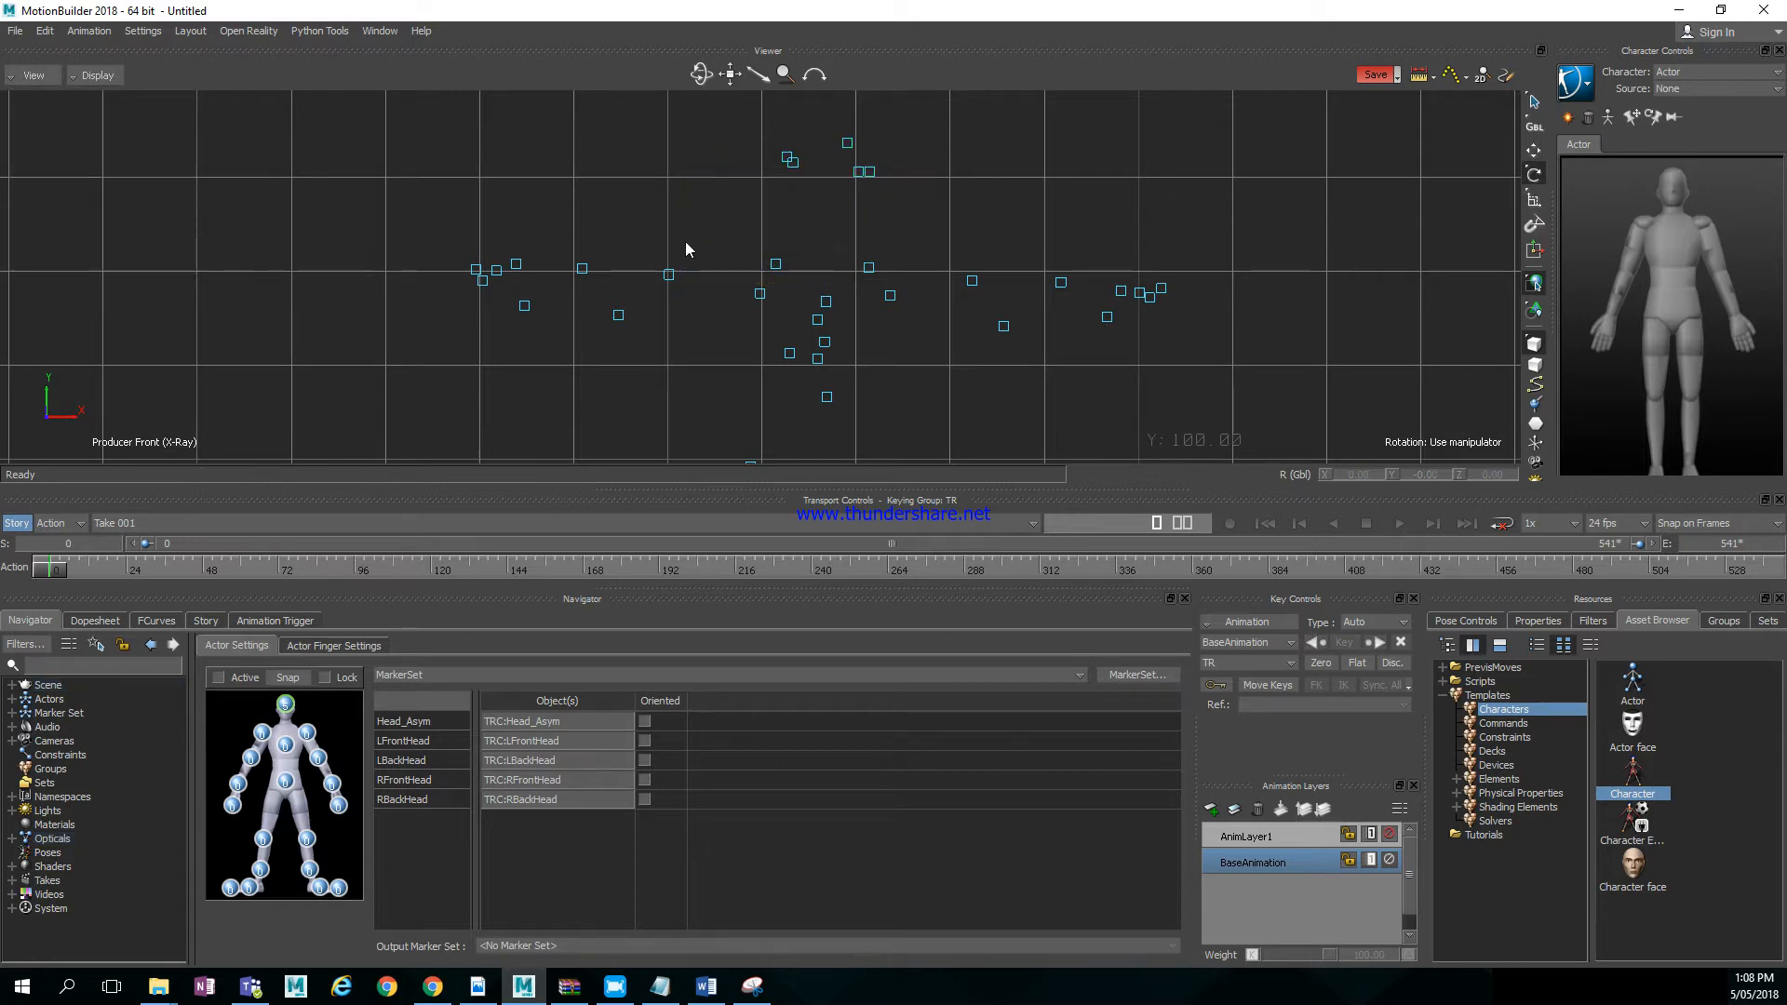
pyautogui.click(776, 265)
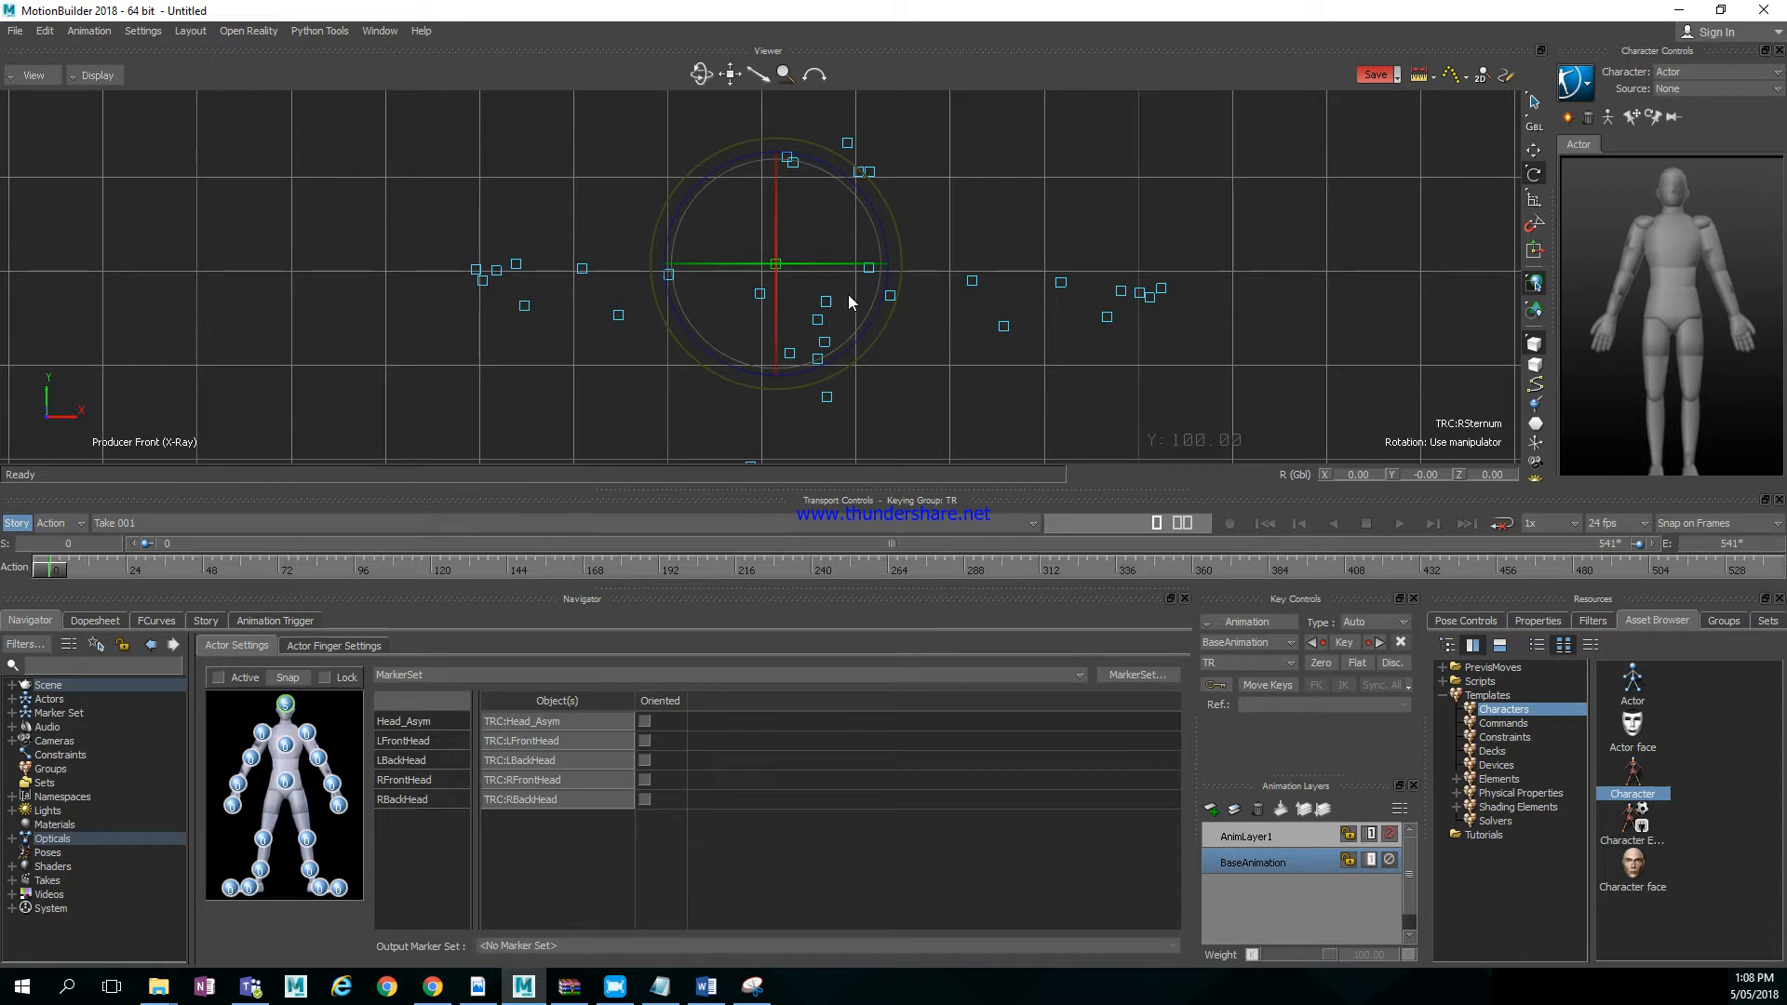
pyautogui.click(927, 206)
pyautogui.click(870, 269)
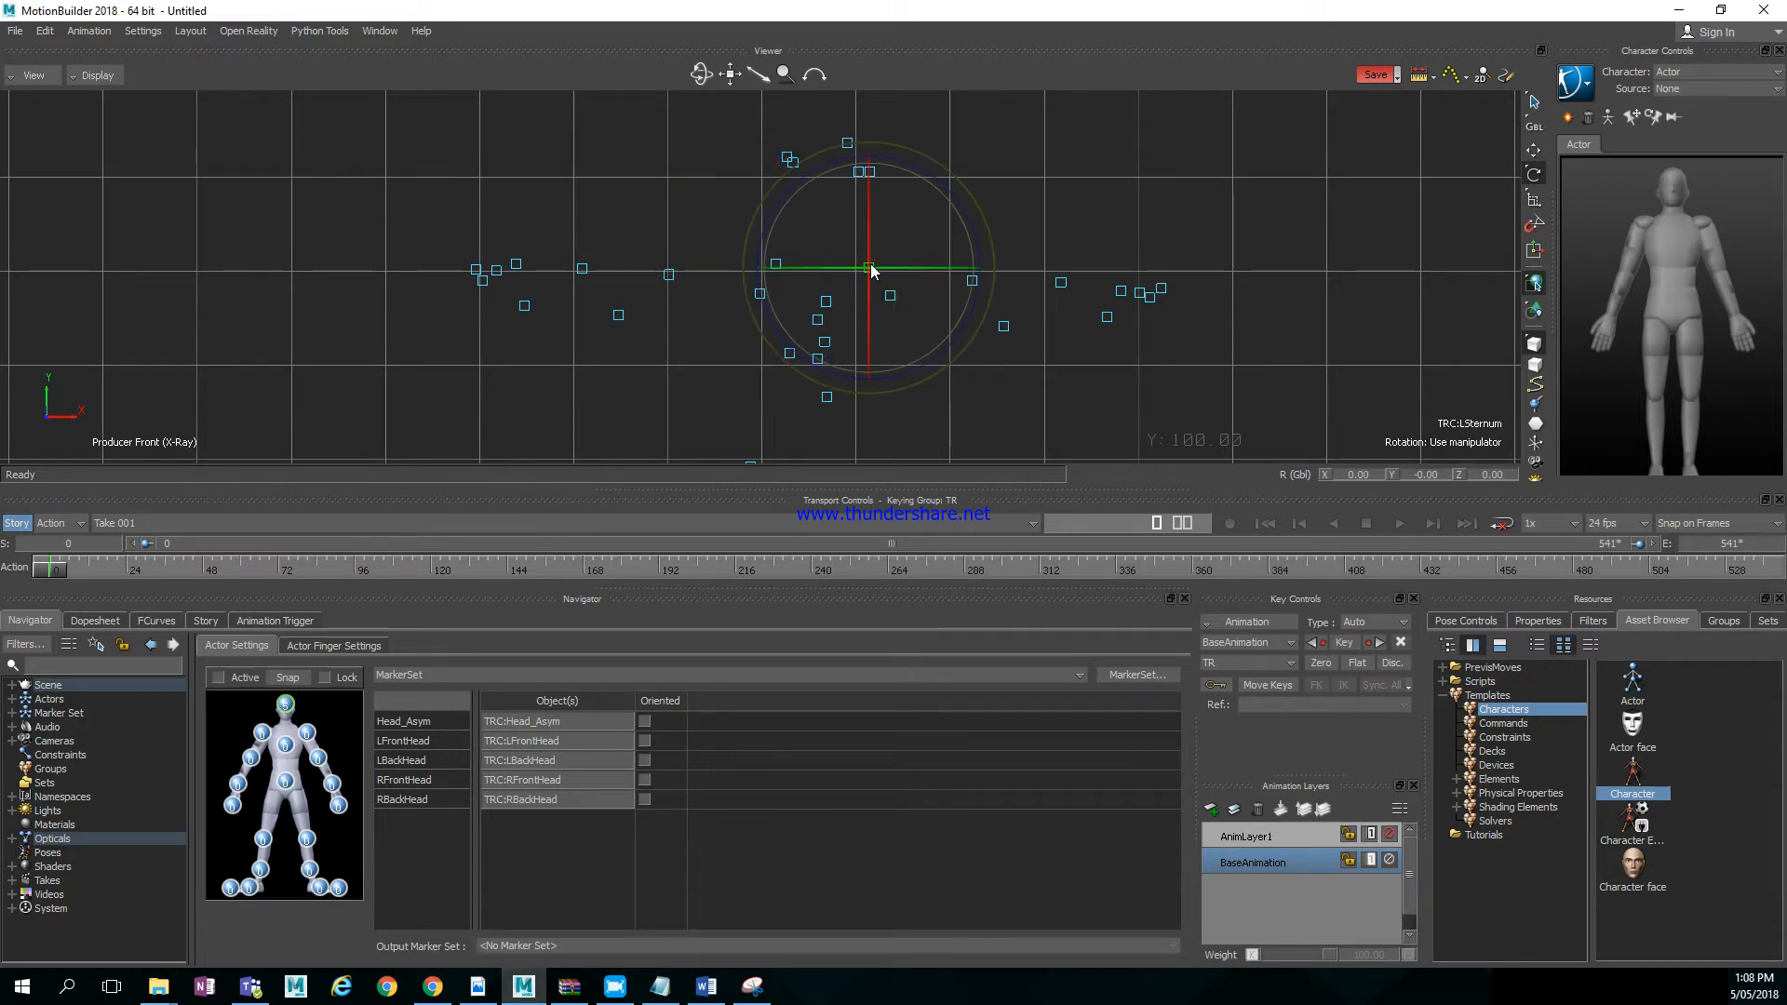
pyautogui.click(966, 385)
pyautogui.click(825, 302)
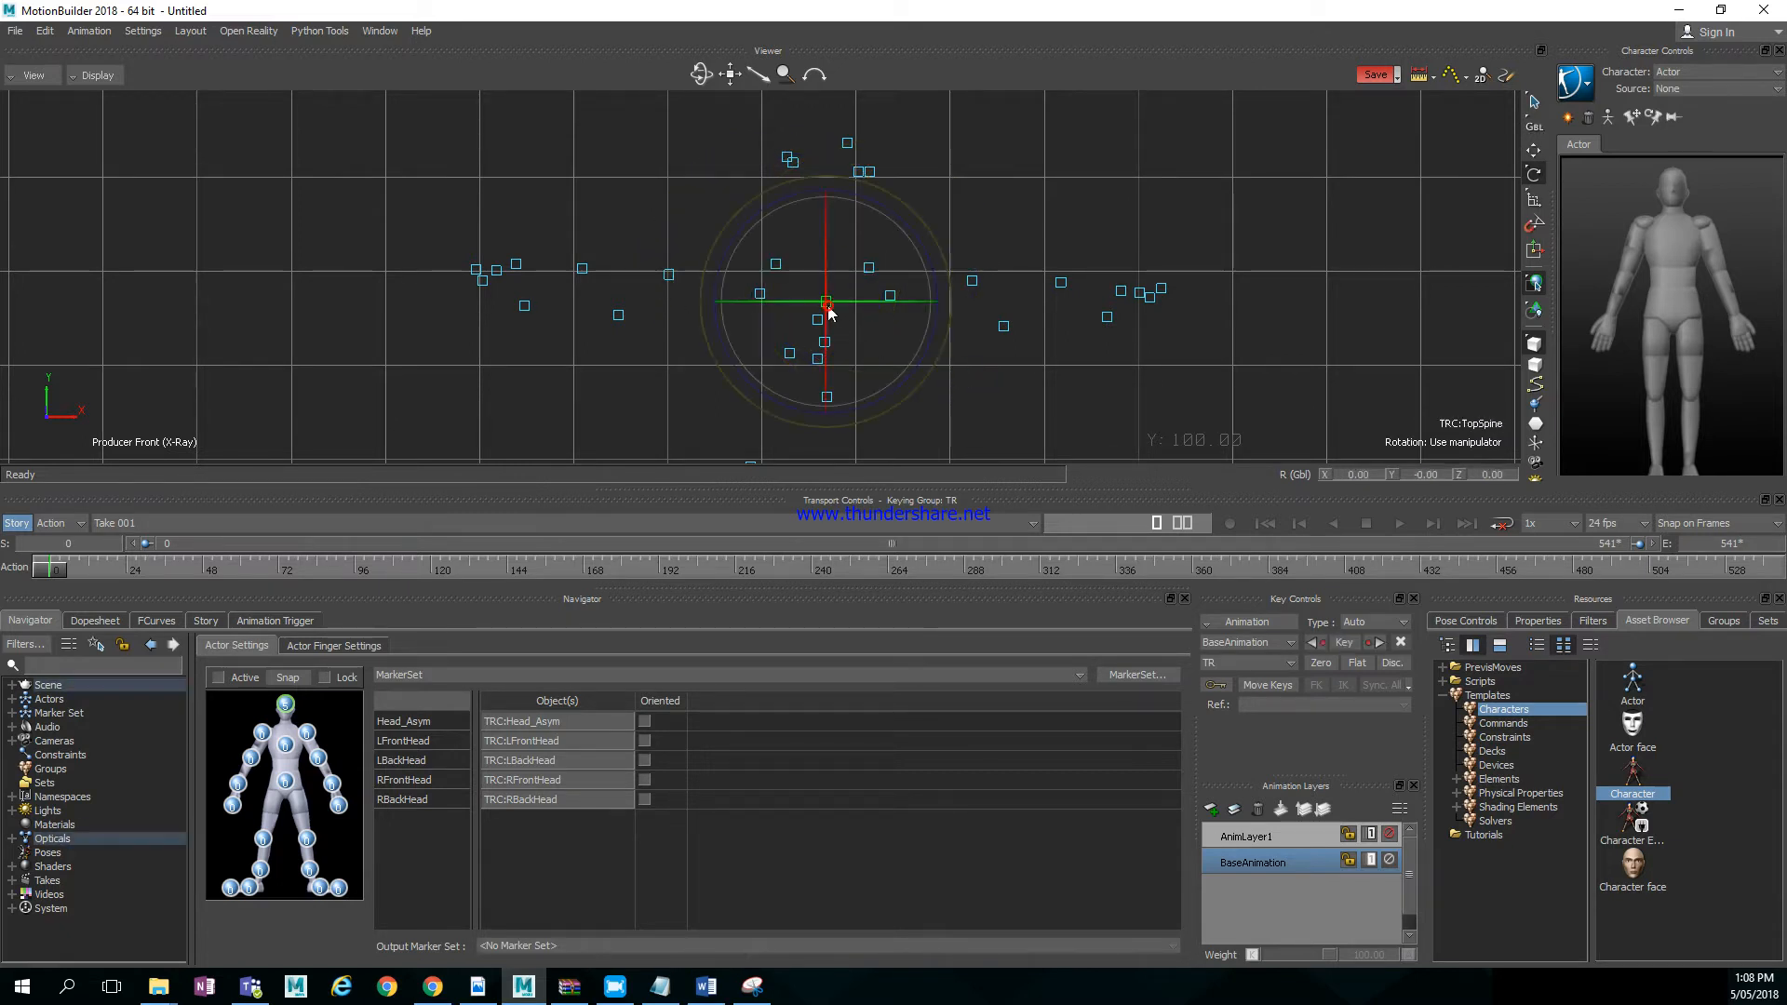
pyautogui.click(1004, 388)
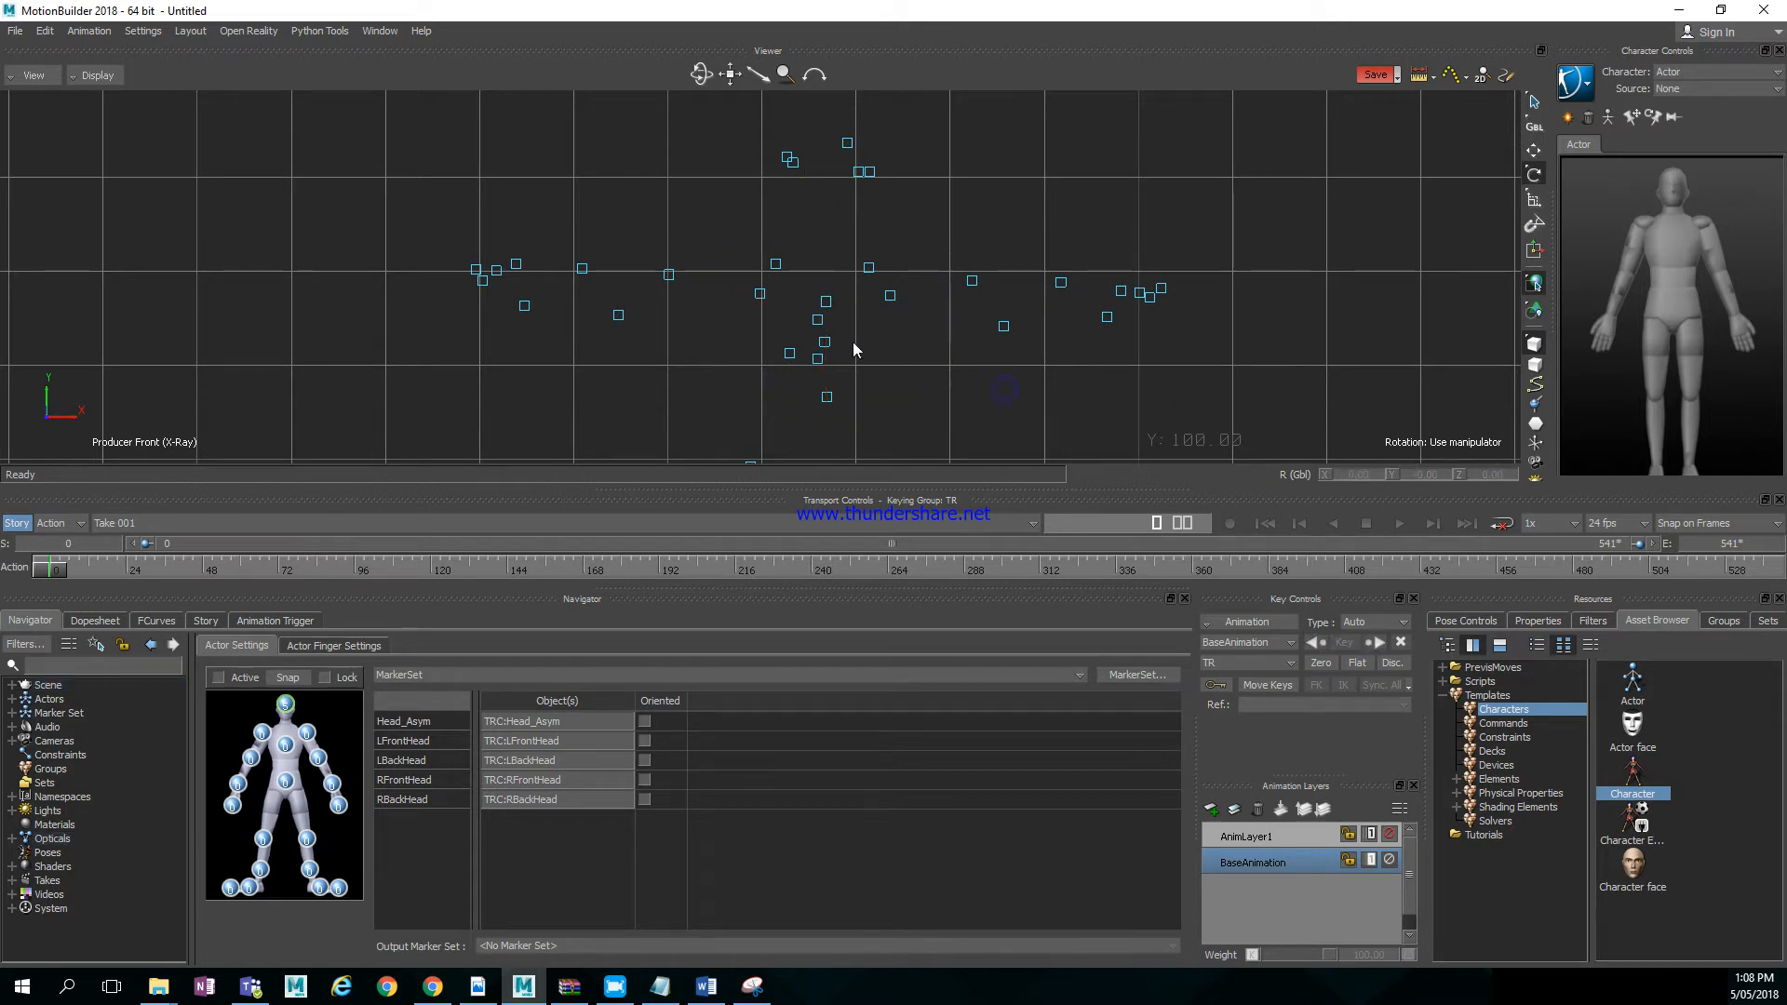
pyautogui.click(817, 320)
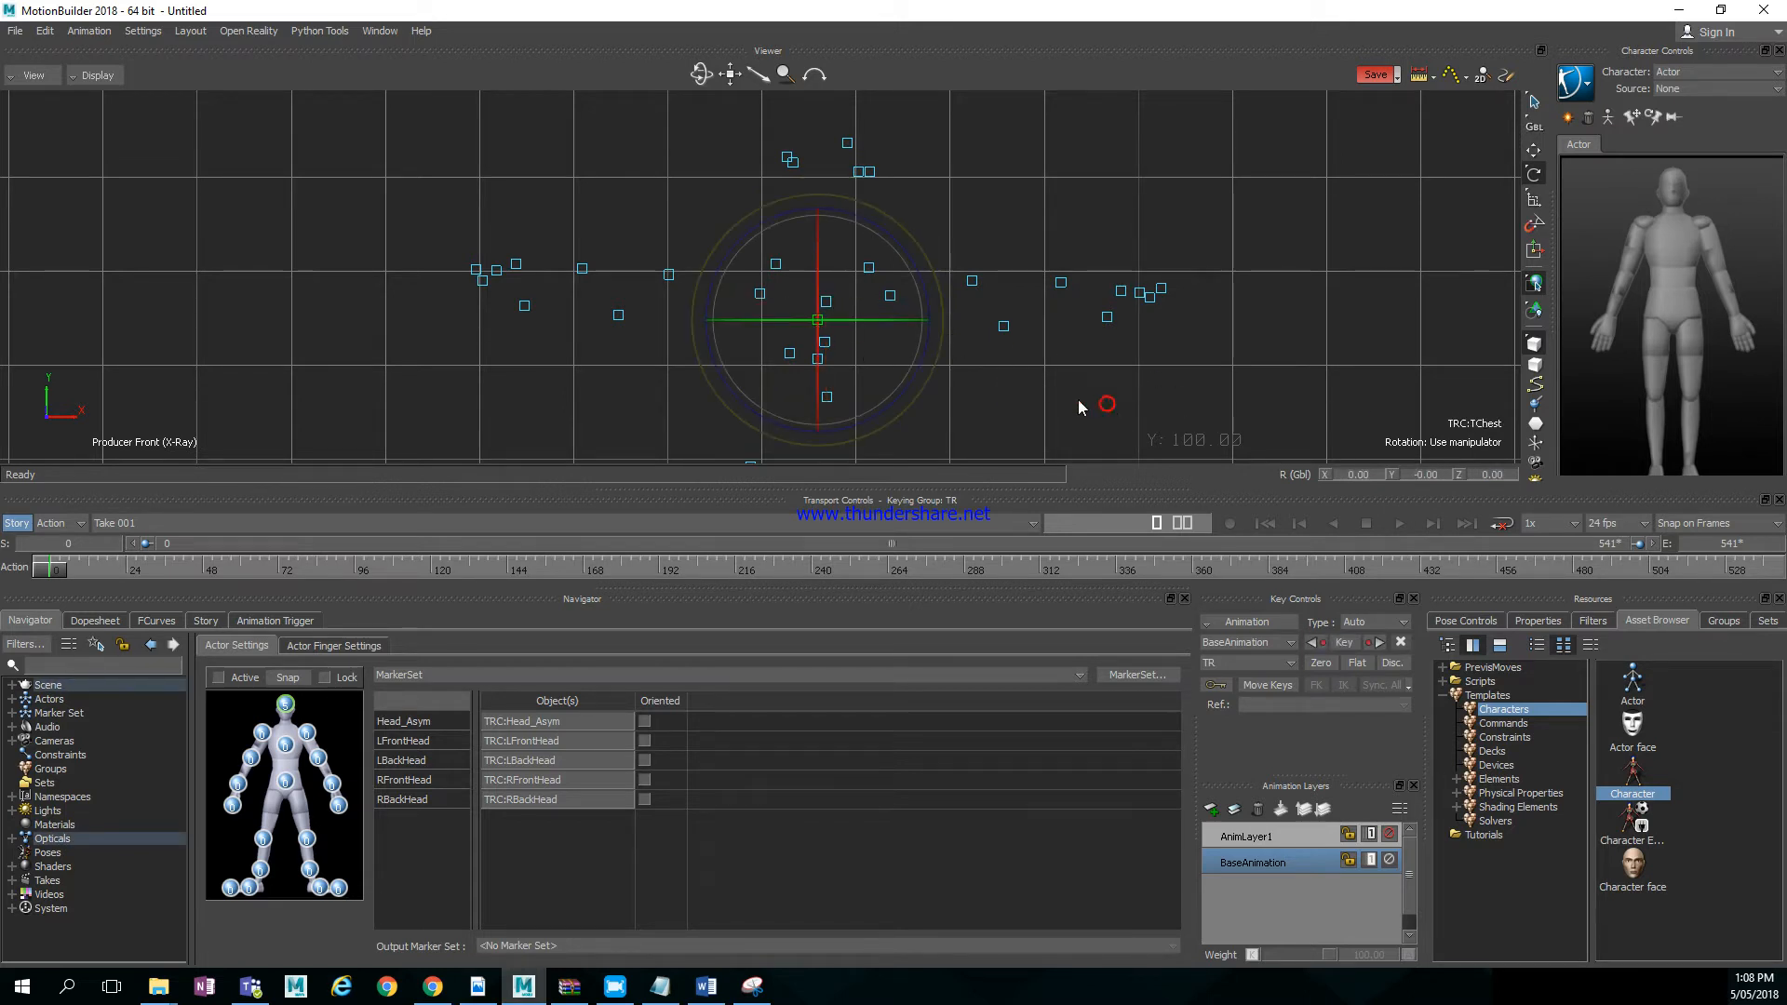
pyautogui.click(996, 381)
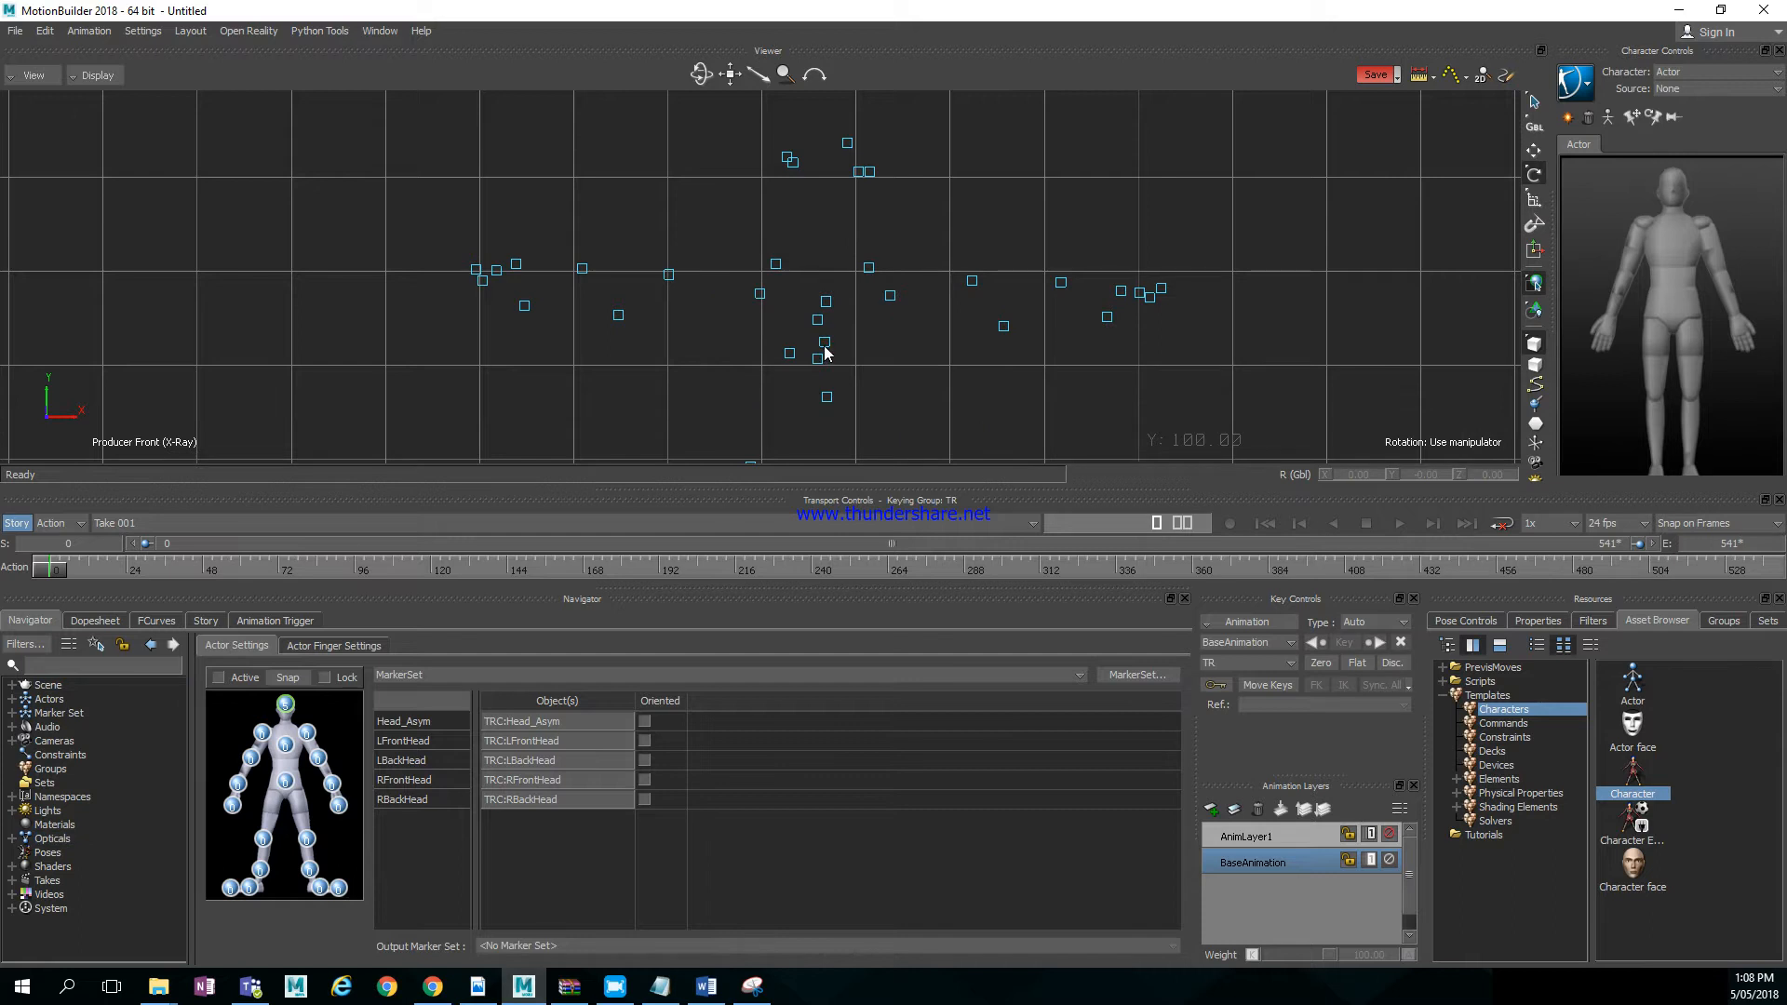
pyautogui.click(825, 343)
pyautogui.click(1104, 415)
pyautogui.click(817, 358)
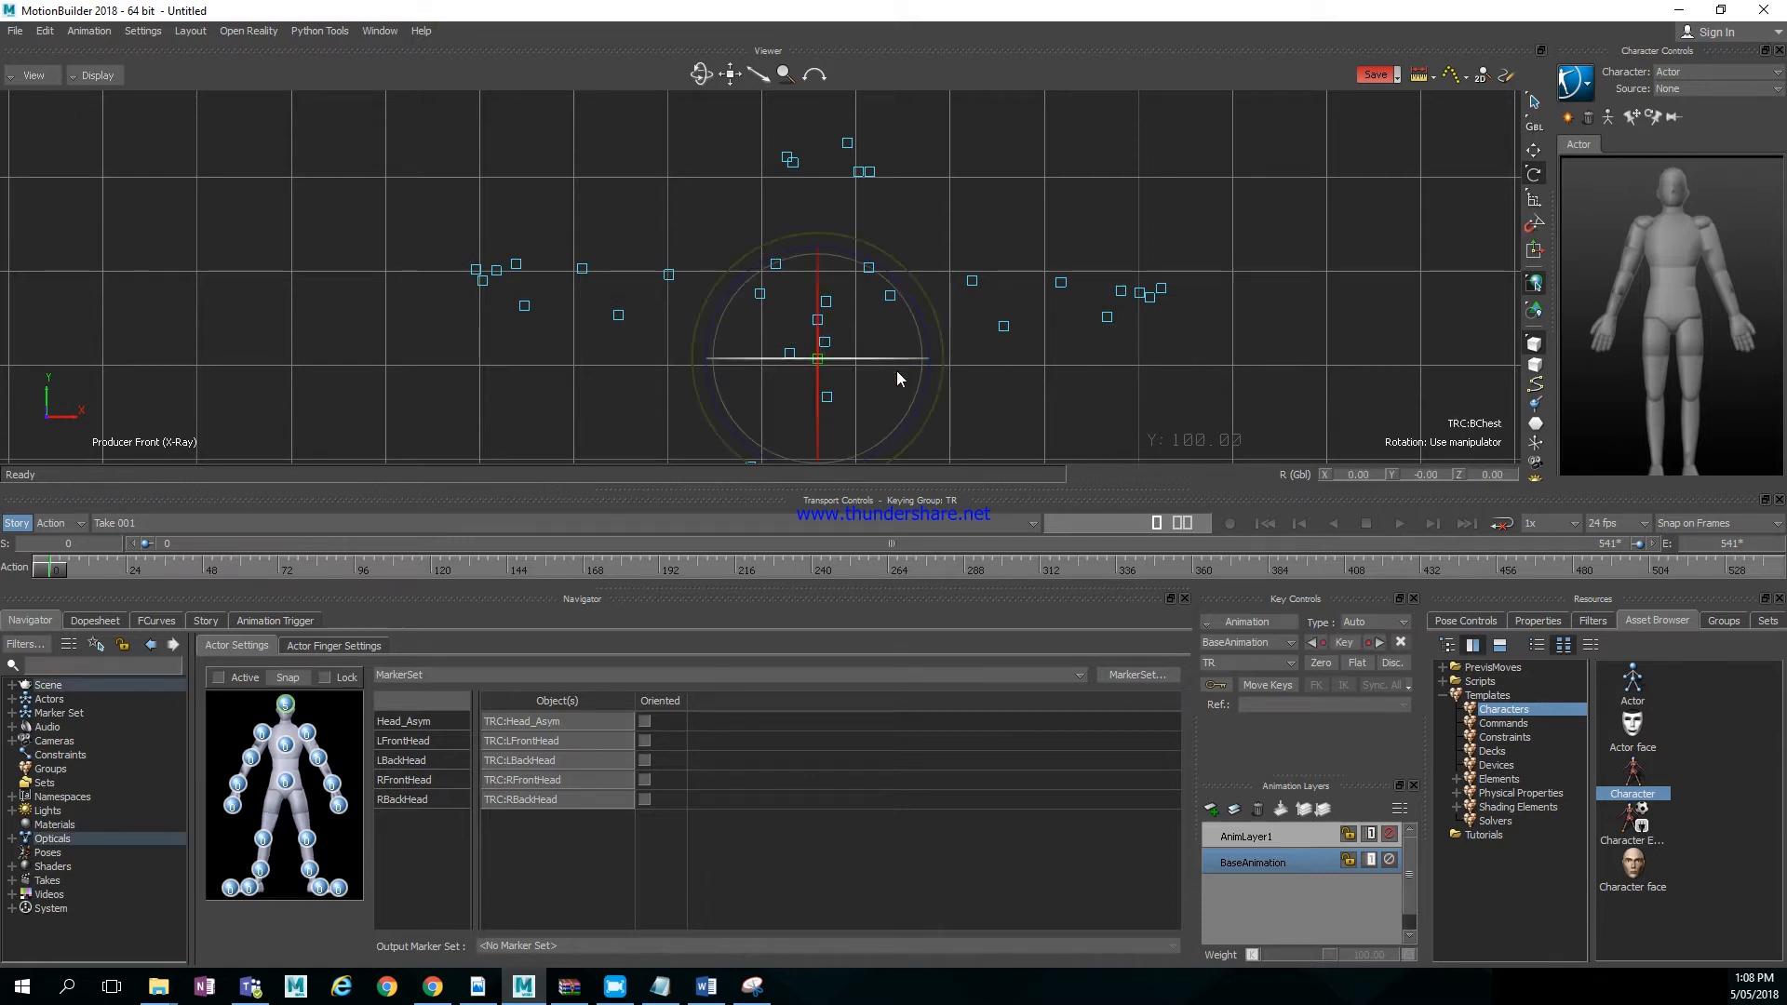
pyautogui.click(1052, 382)
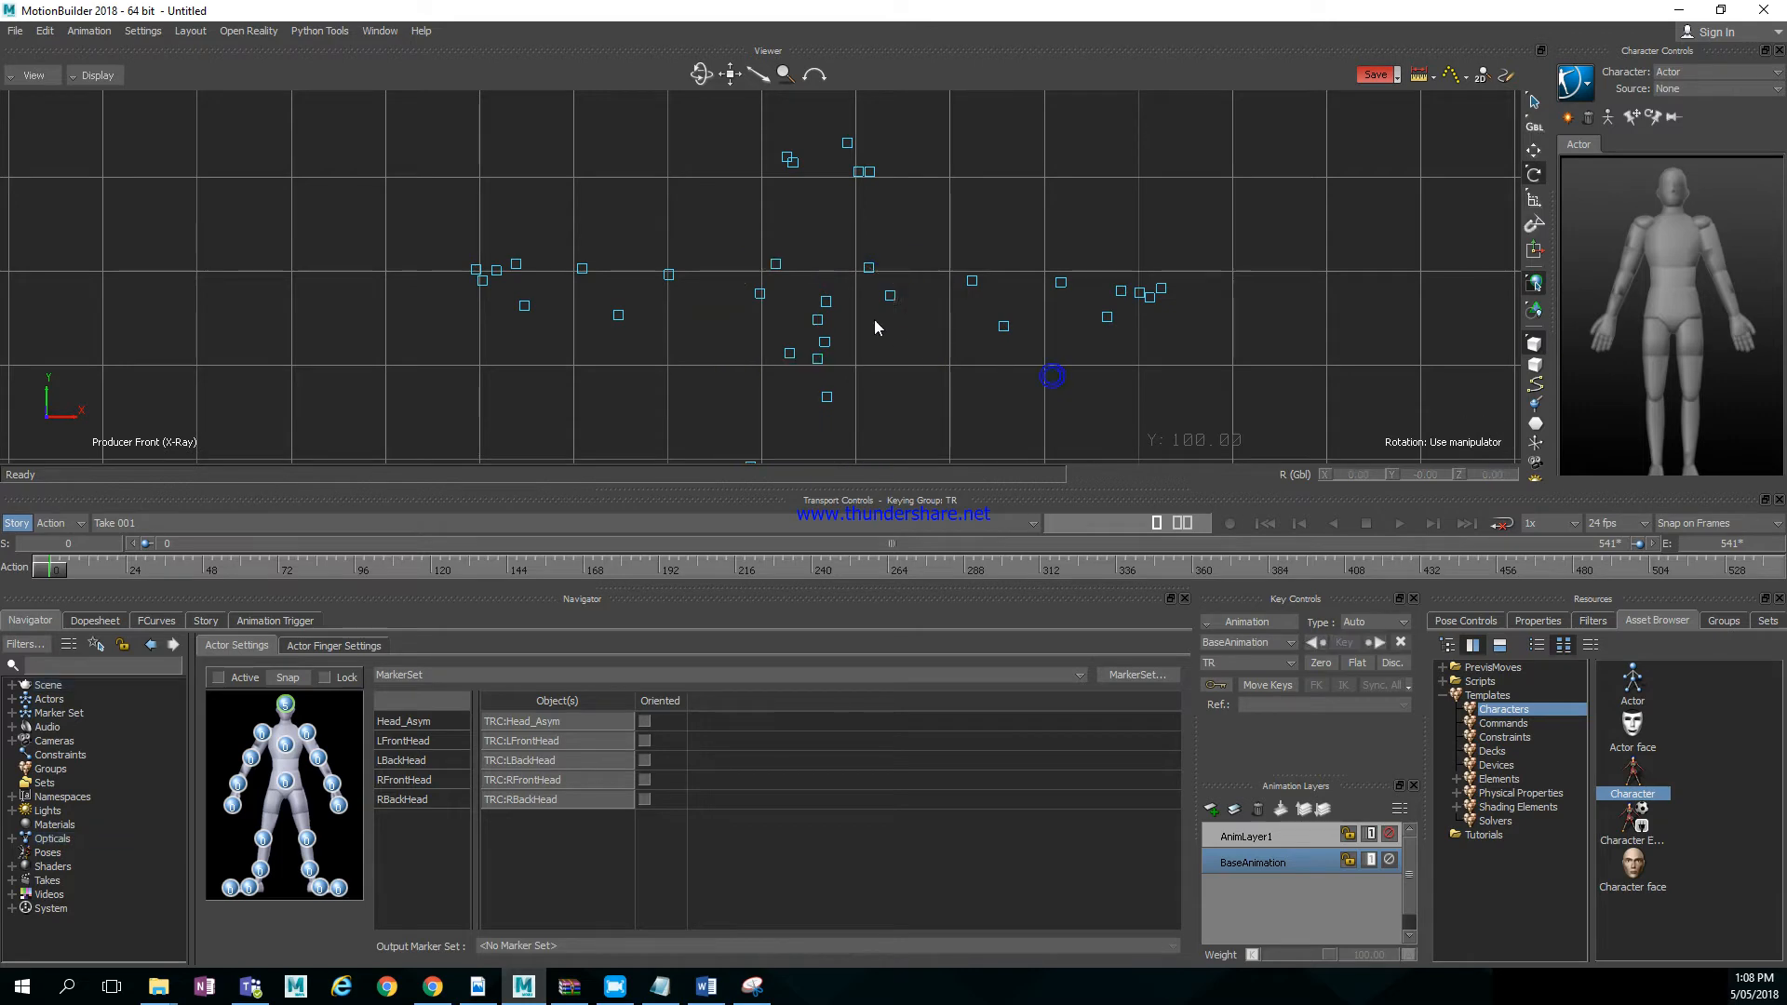
# Review the chest group by selecting RSternum, LSternum, TopSpine, TChest and MiddleBack together, and clear the selection
pyautogui.click(782, 265)
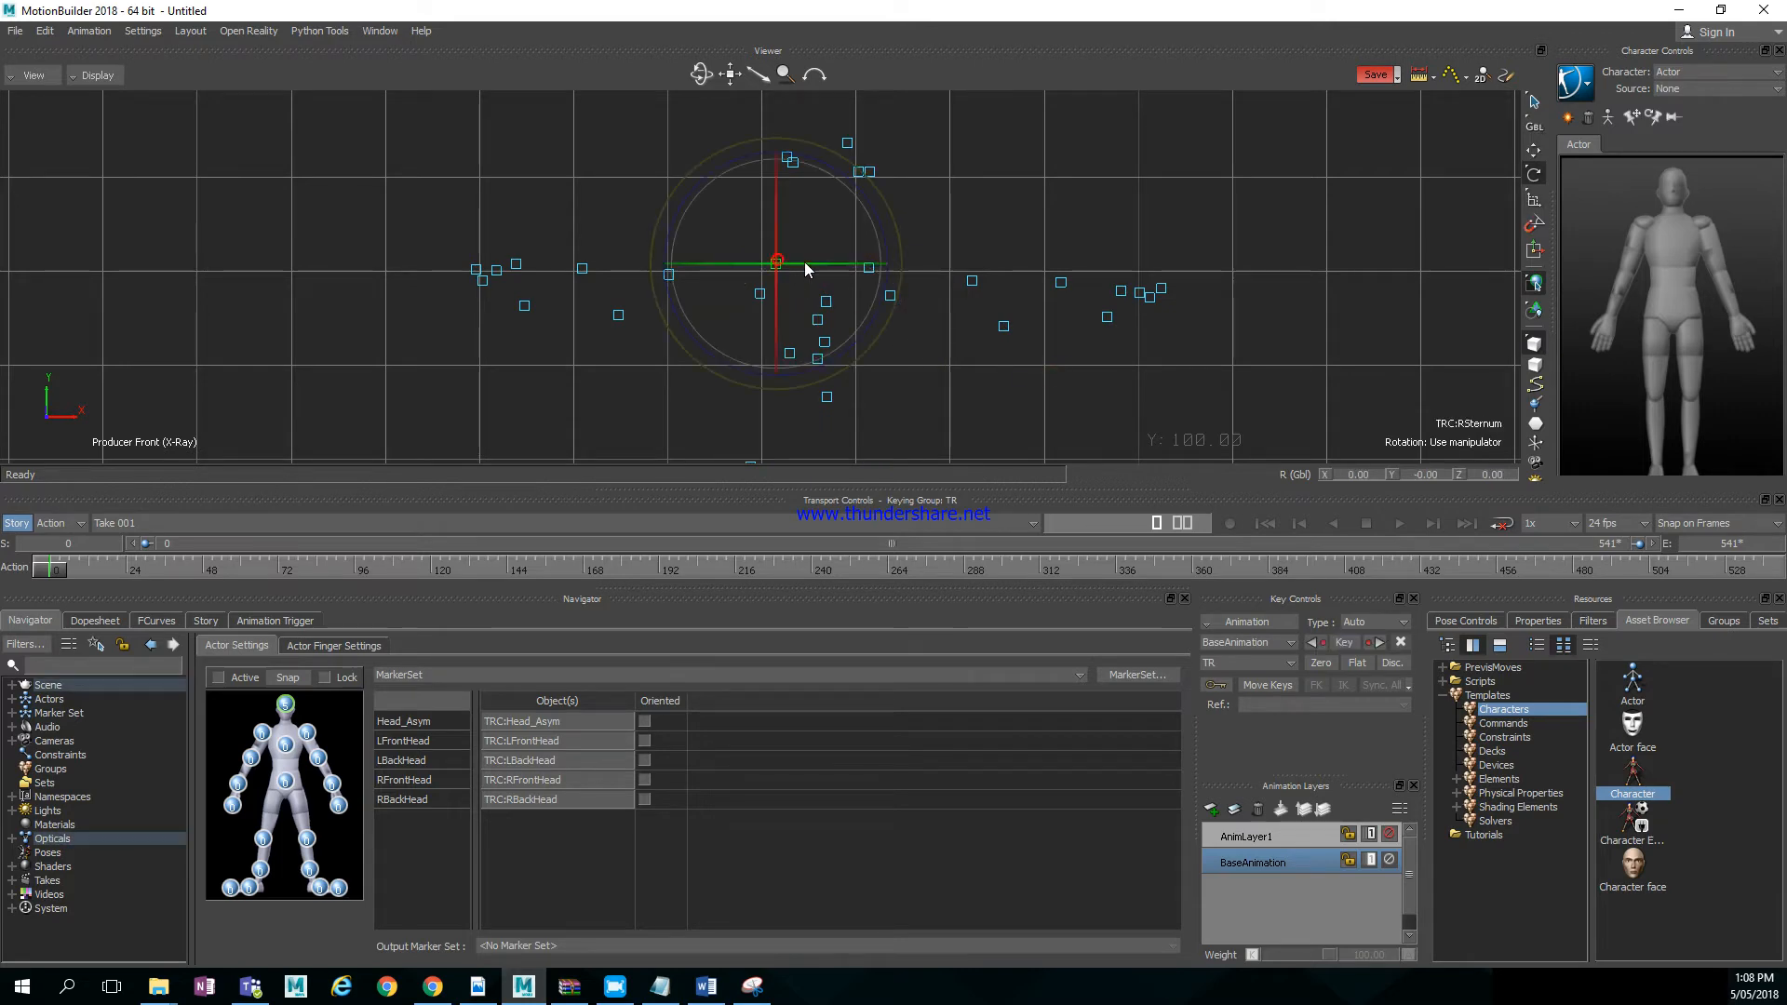
pyautogui.click(867, 271)
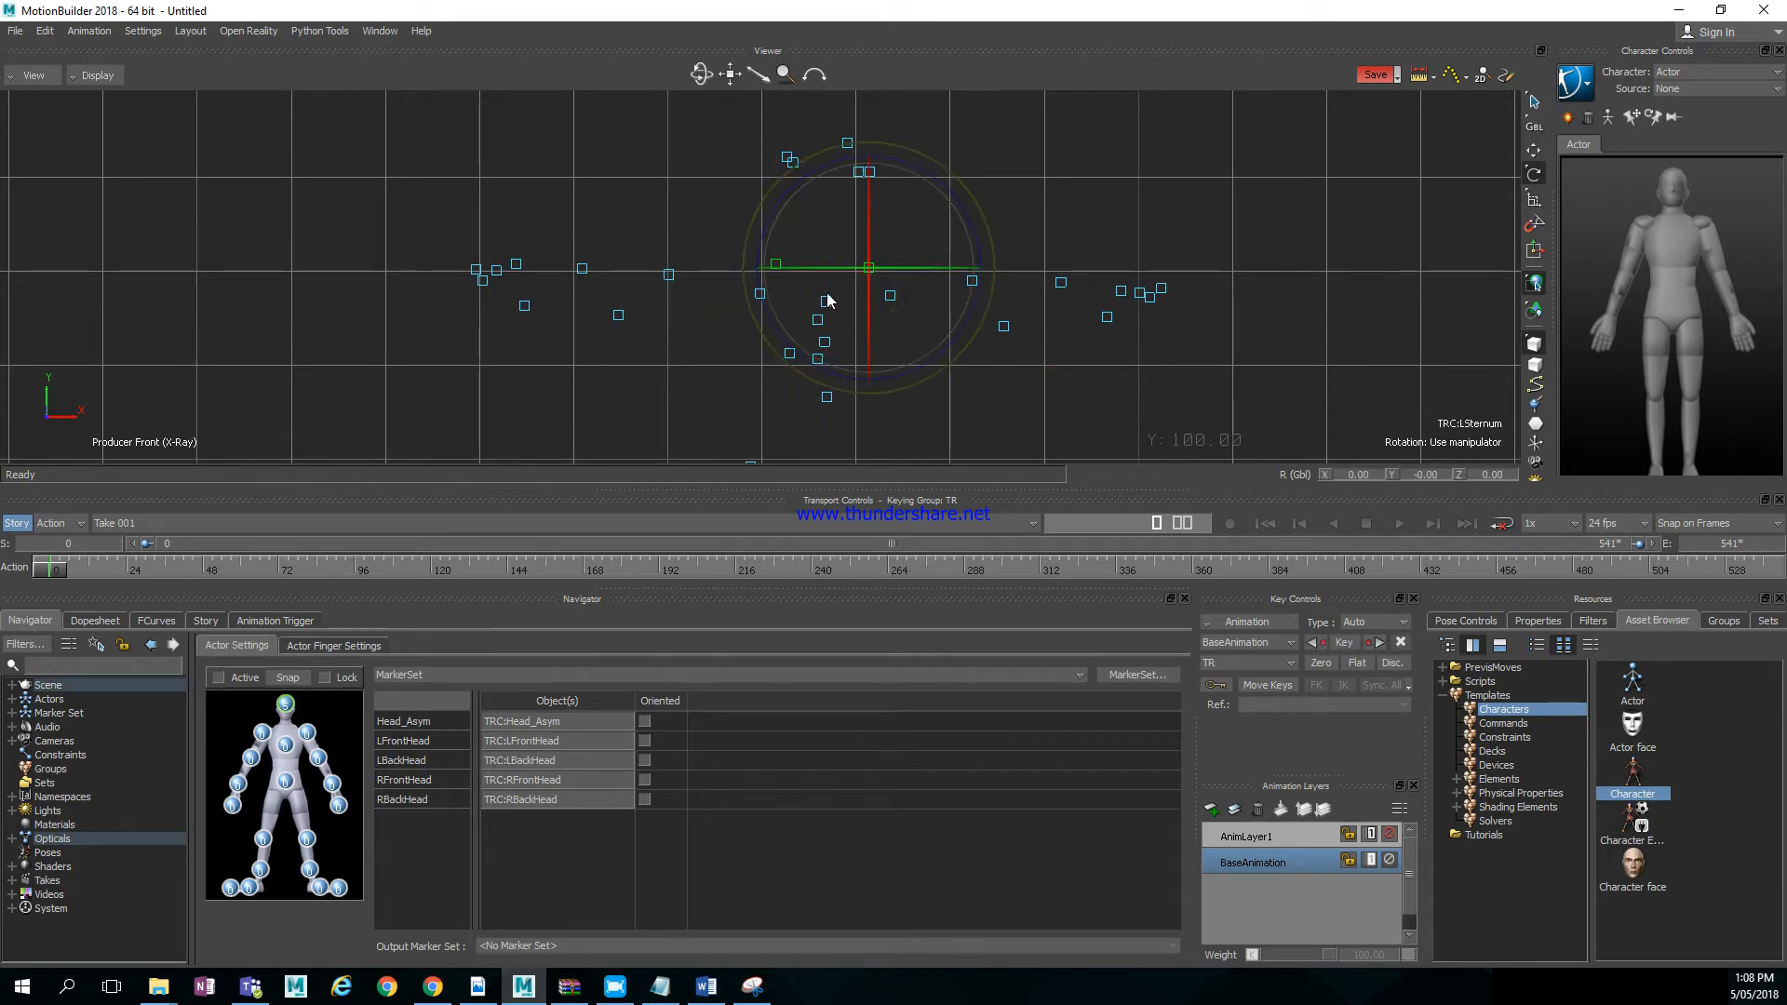
pyautogui.keyDown('shift'); pyautogui.click(824, 303); pyautogui.keyUp('shift')
pyautogui.keyDown('shift'); pyautogui.click(818, 321); pyautogui.keyUp('shift')
pyautogui.keyDown('shift'); pyautogui.click(823, 342); pyautogui.keyUp('shift')
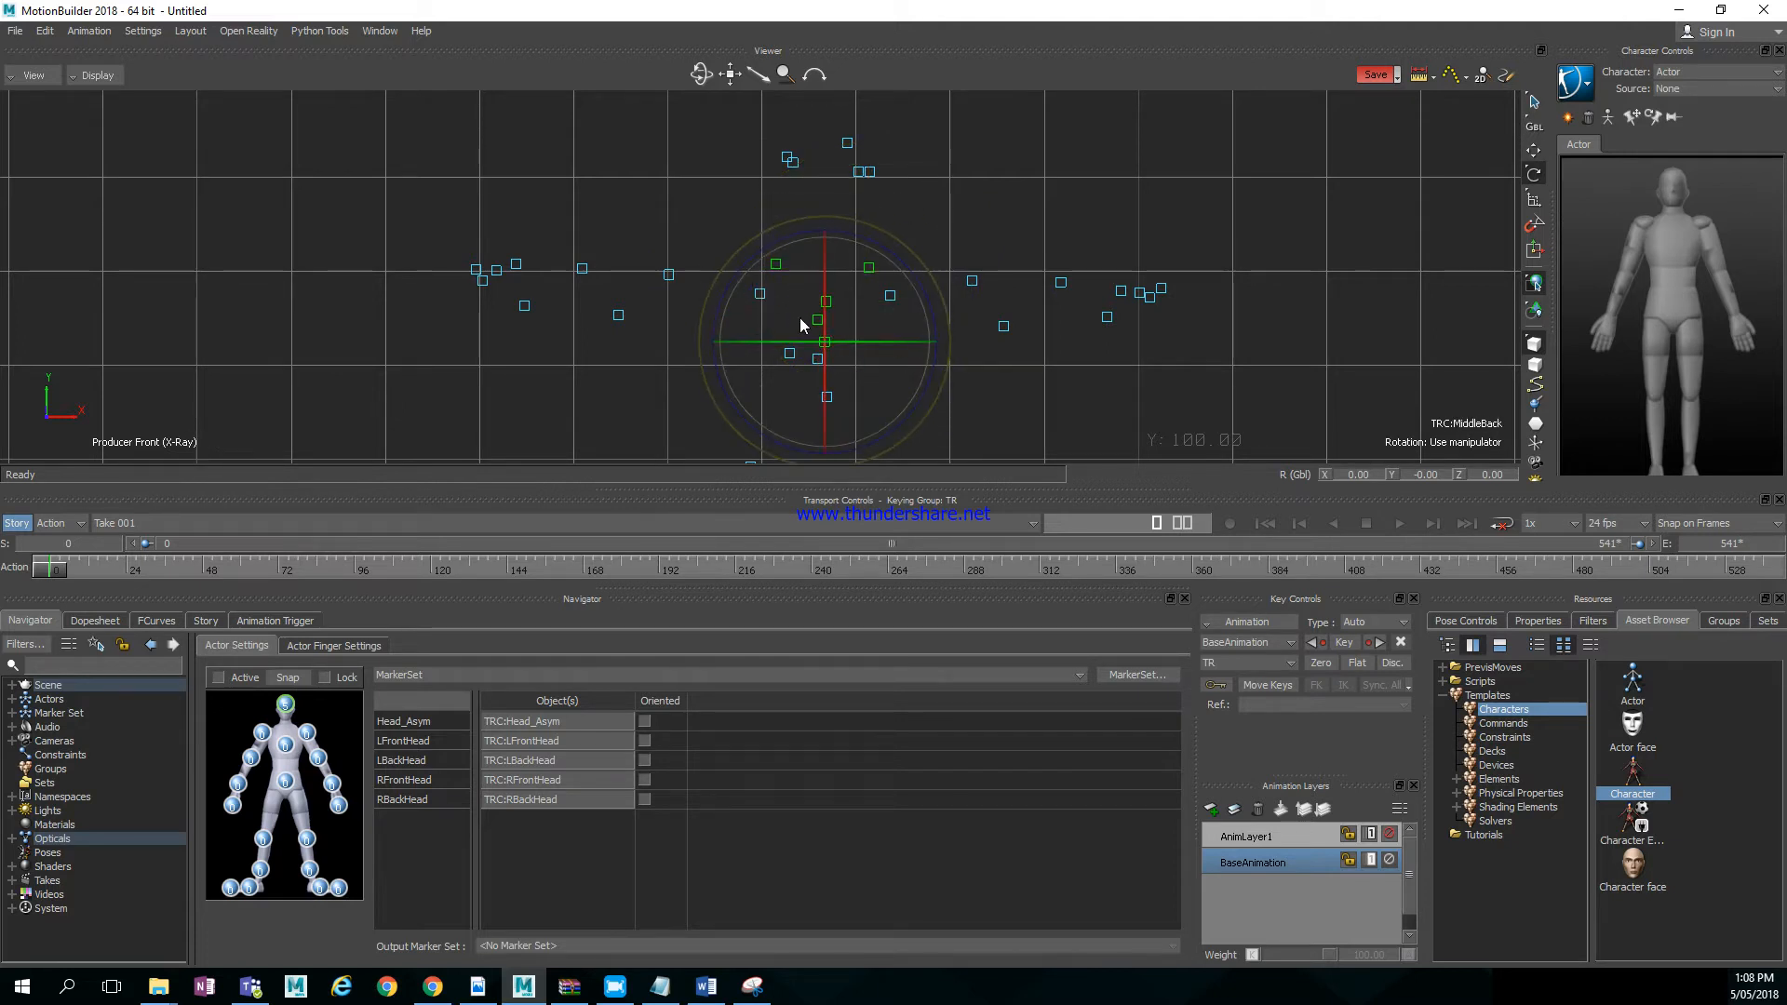
pyautogui.click(1142, 223)
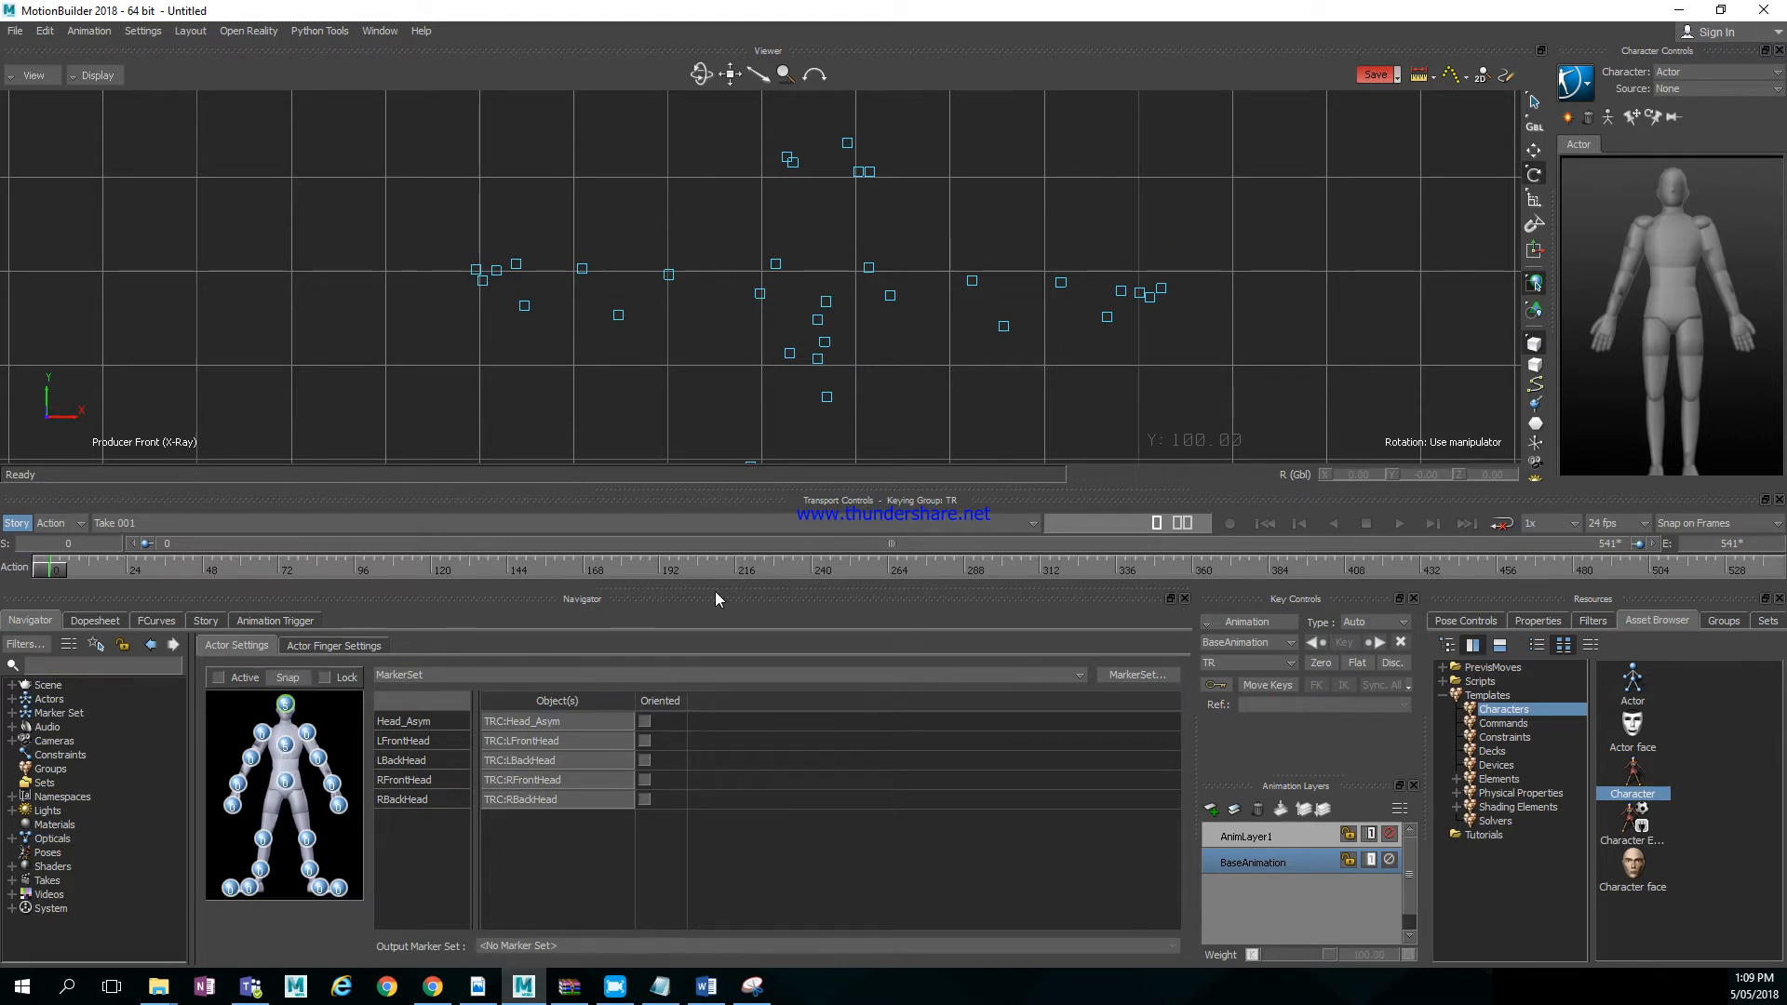
# Identify the Root marker and select it together with the surrounding waist markers to review the hip group
pyautogui.keyDown('shift'); pyautogui.moveTo(918, 388); pyautogui.dragTo(907, 188); pyautogui.keyUp('shift')
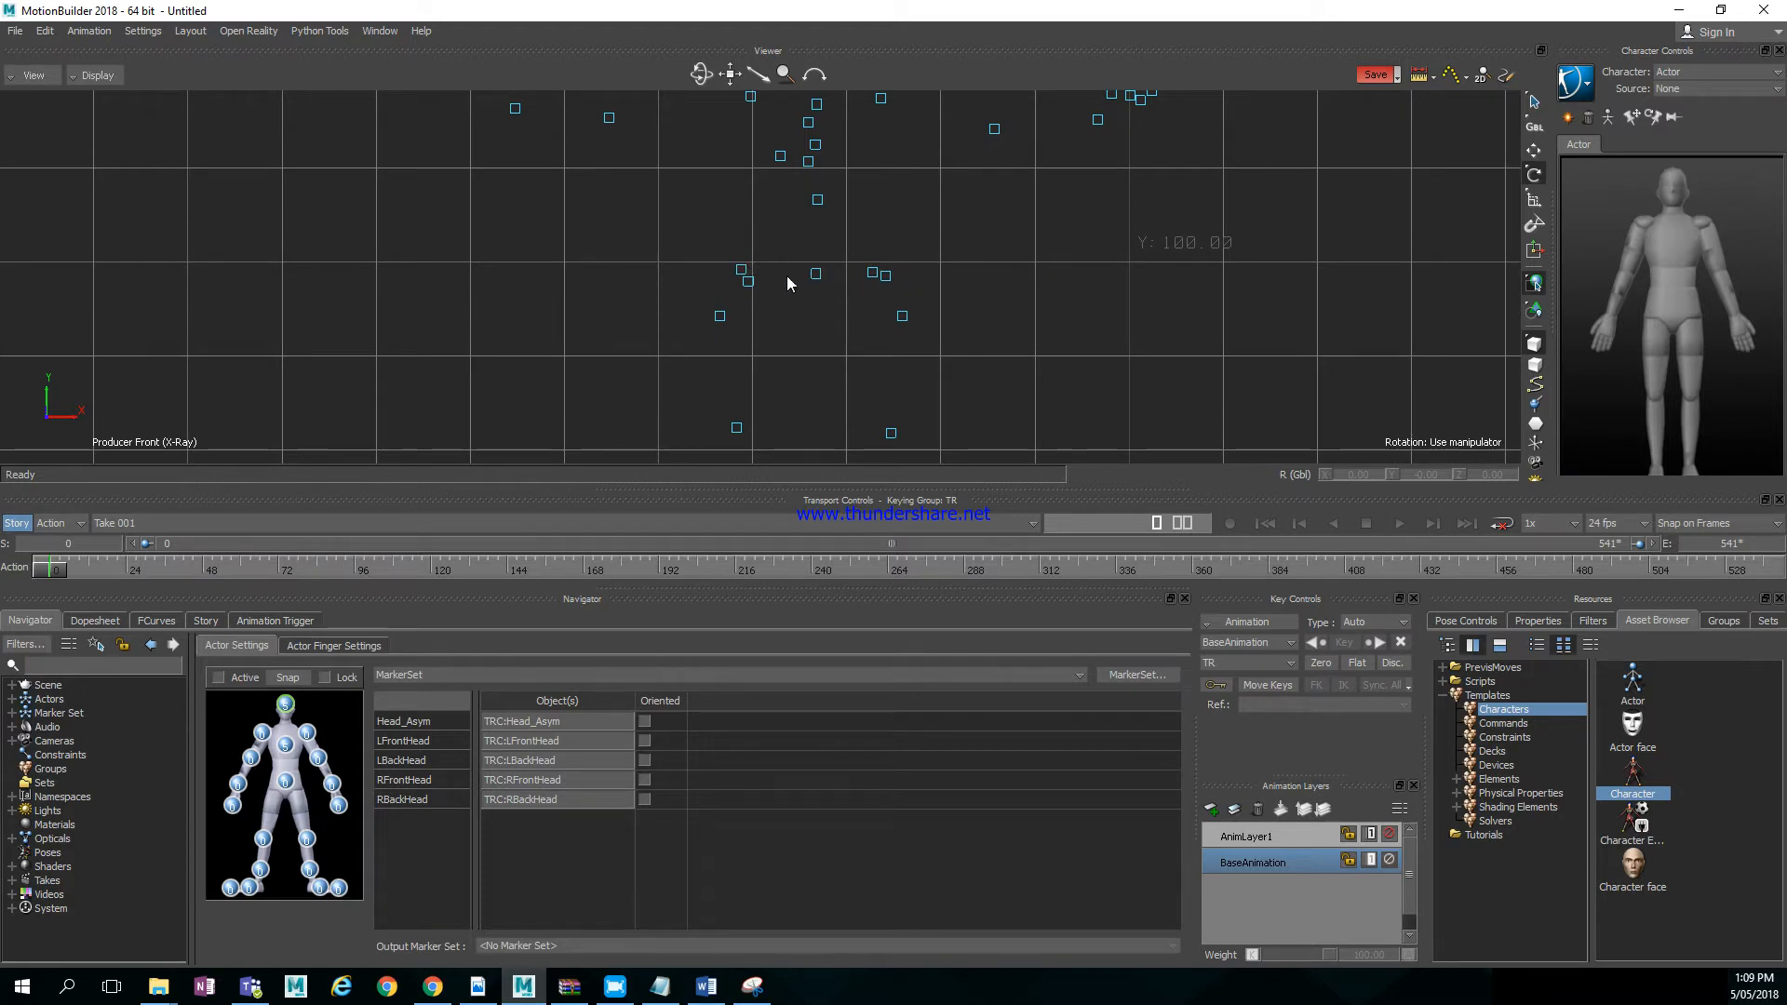
pyautogui.click(816, 274)
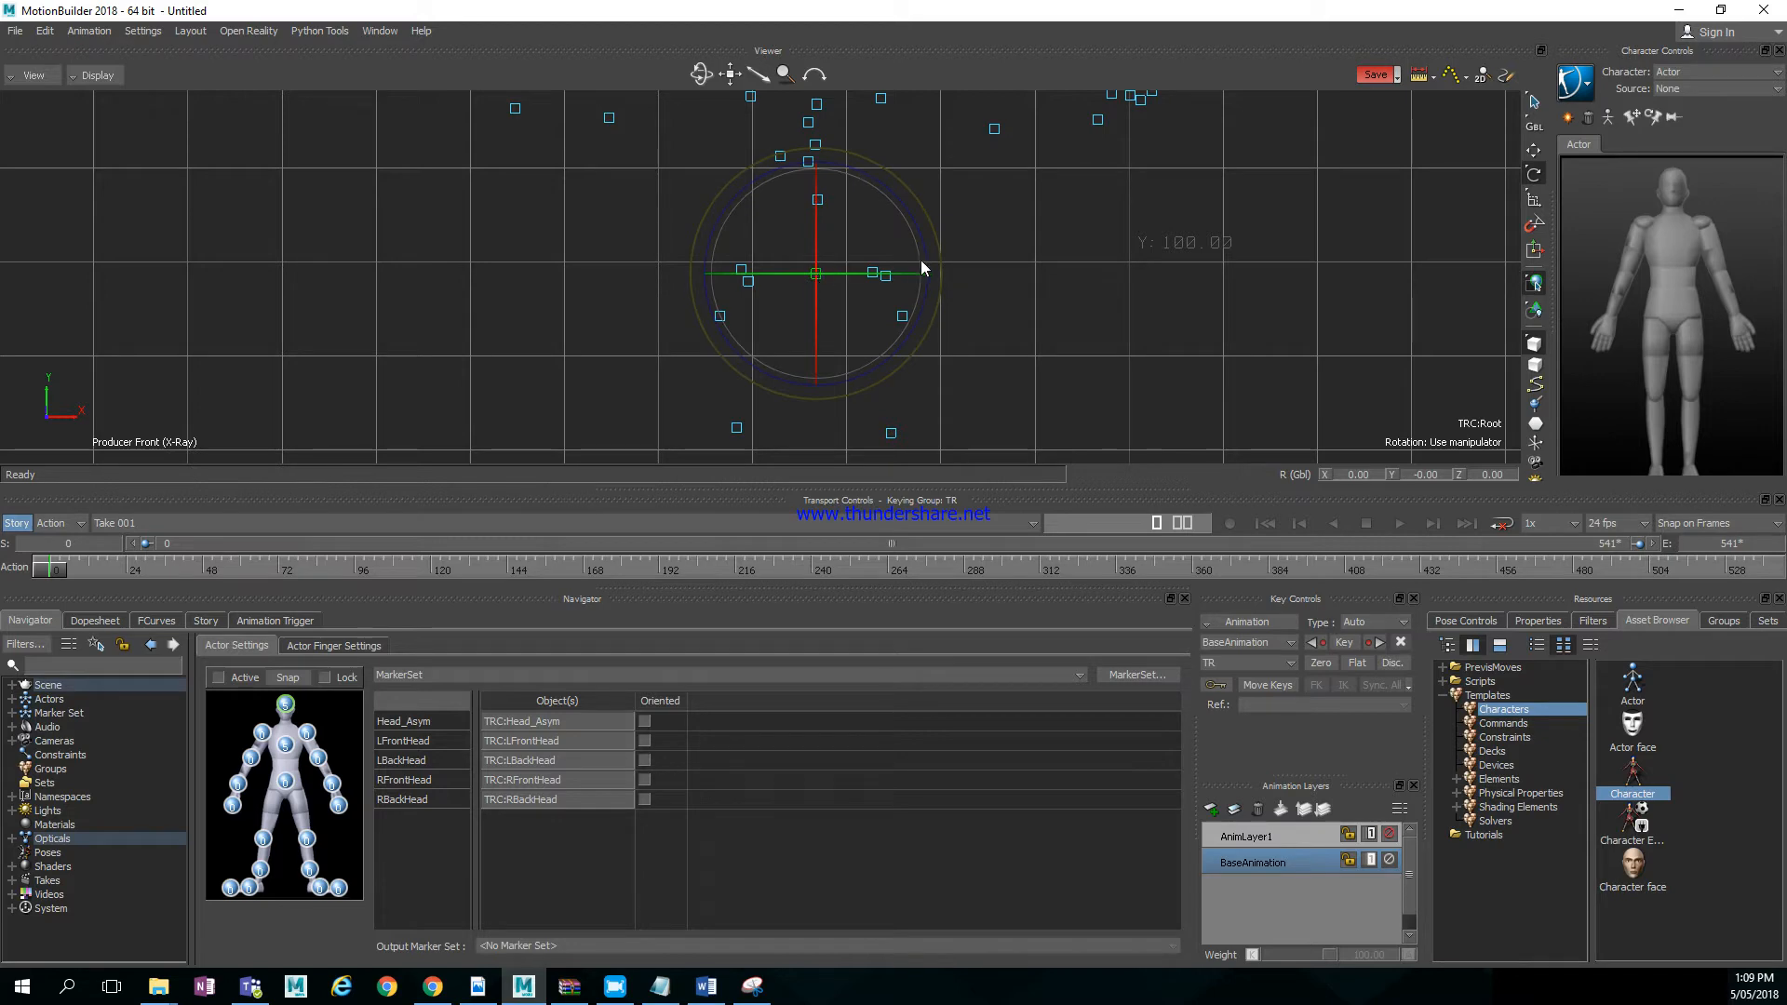
pyautogui.click(673, 246)
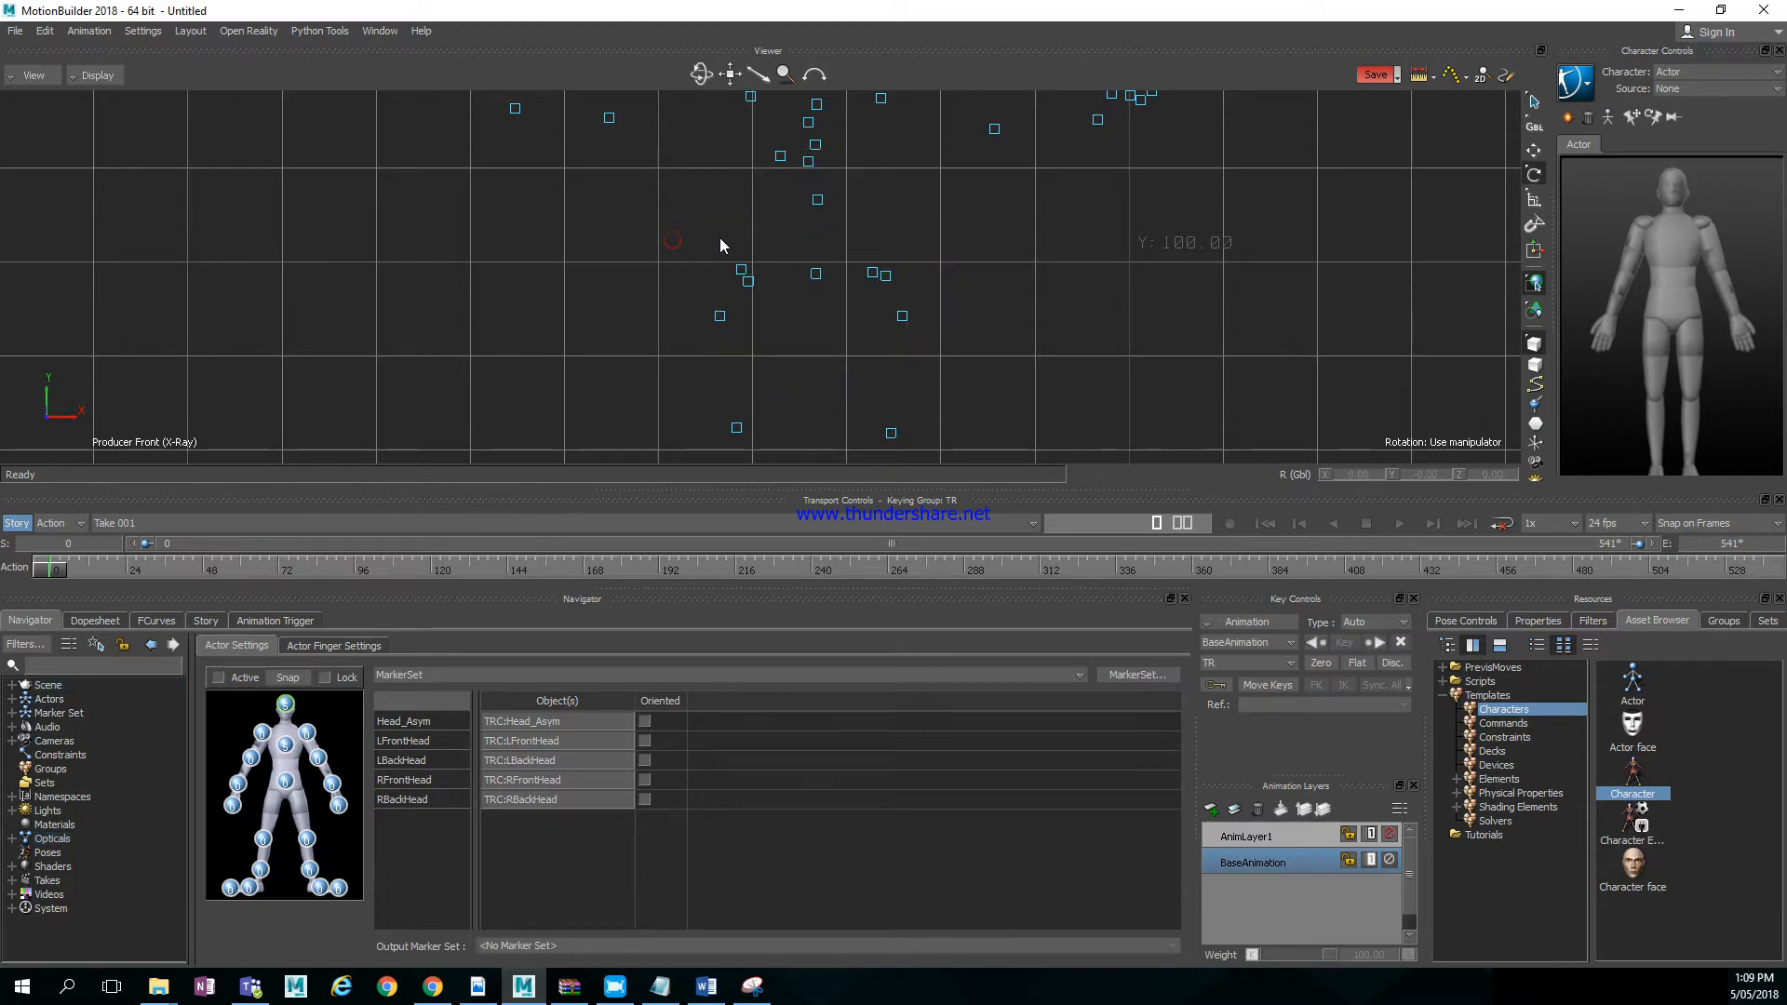
pyautogui.moveTo(719, 230); pyautogui.dragTo(899, 300)
pyautogui.moveTo(913, 302); pyautogui.dragTo(910, 300)
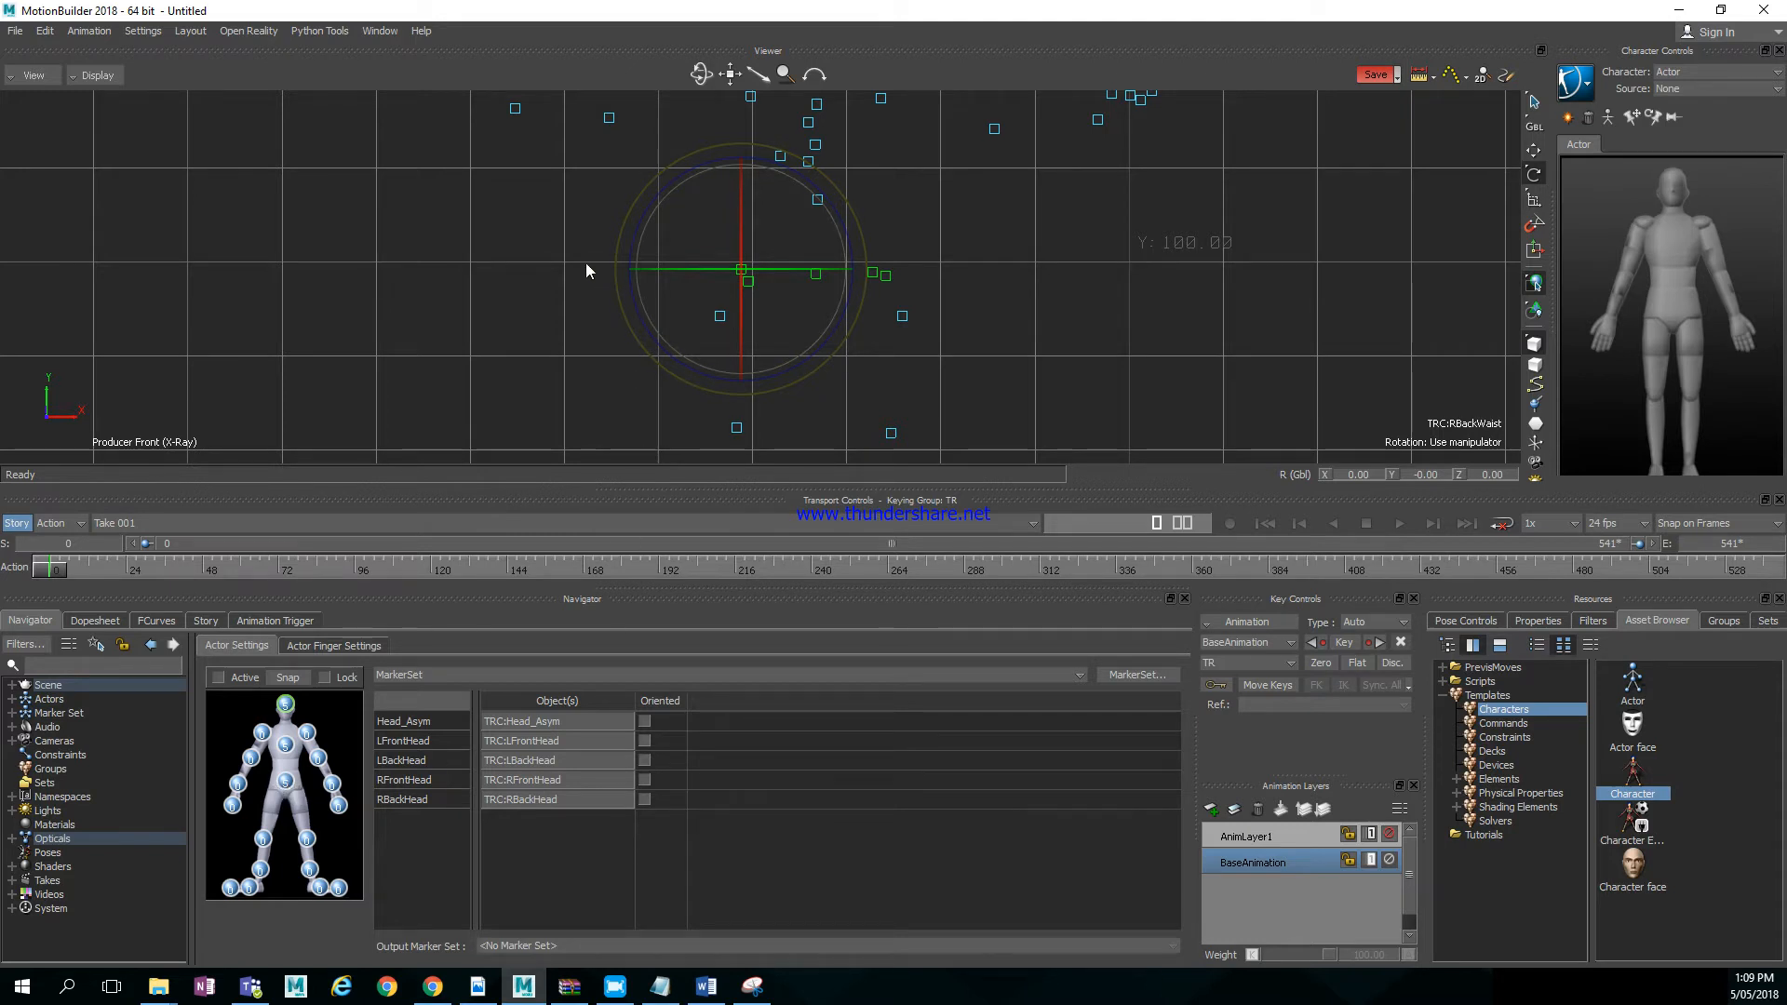
# Check the RShoulder and RBicep markers one at a time in Producer Front, and reopen the Actor's marker set settings
pyautogui.moveTo(573, 221); pyautogui.dragTo(514, 350)
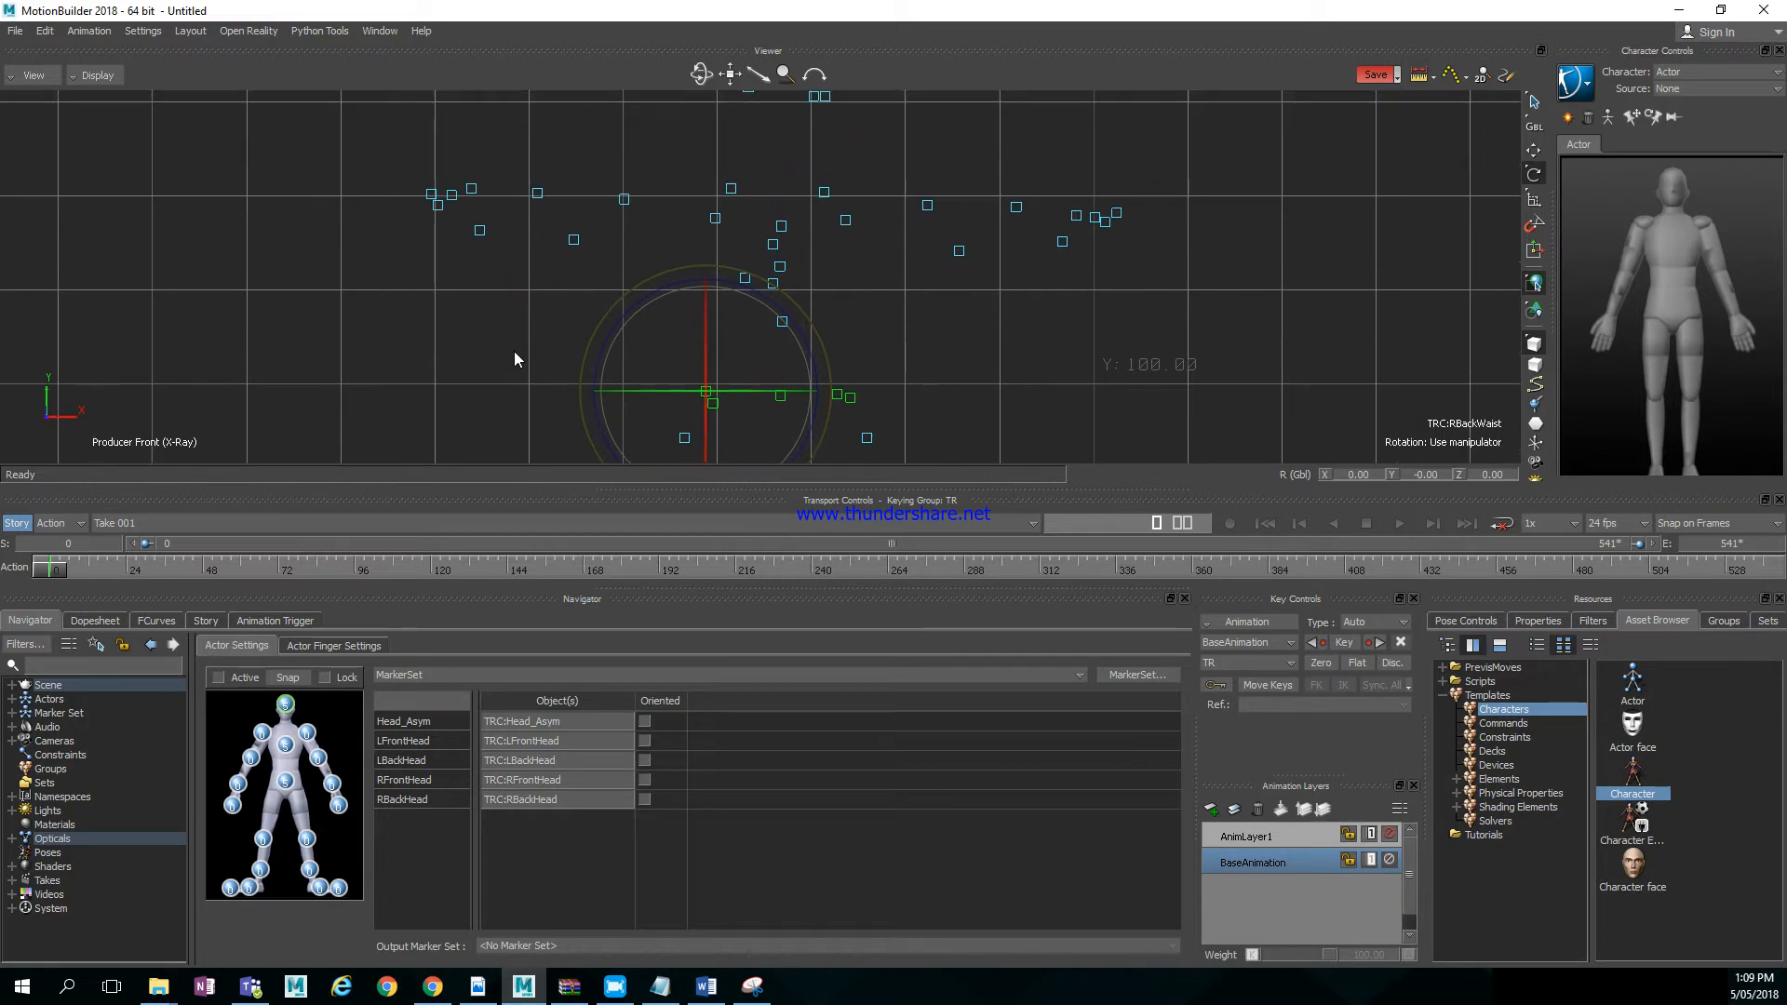
pyautogui.click(716, 220)
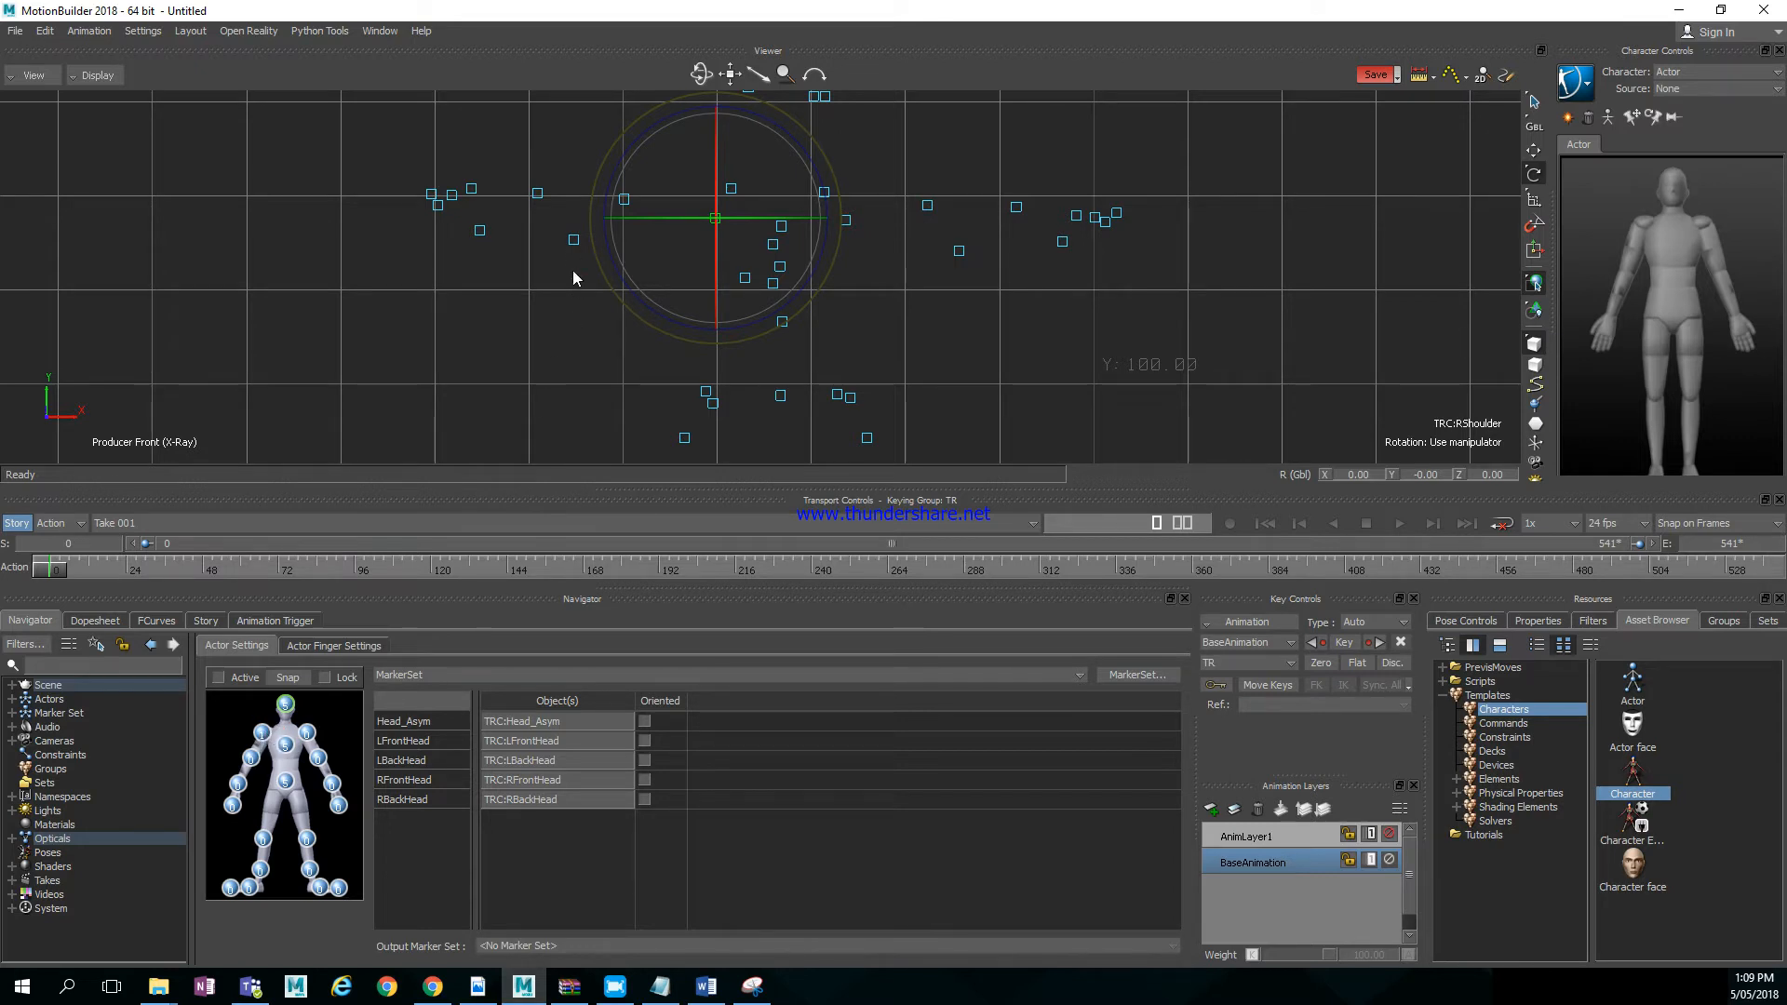
pyautogui.click(554, 253)
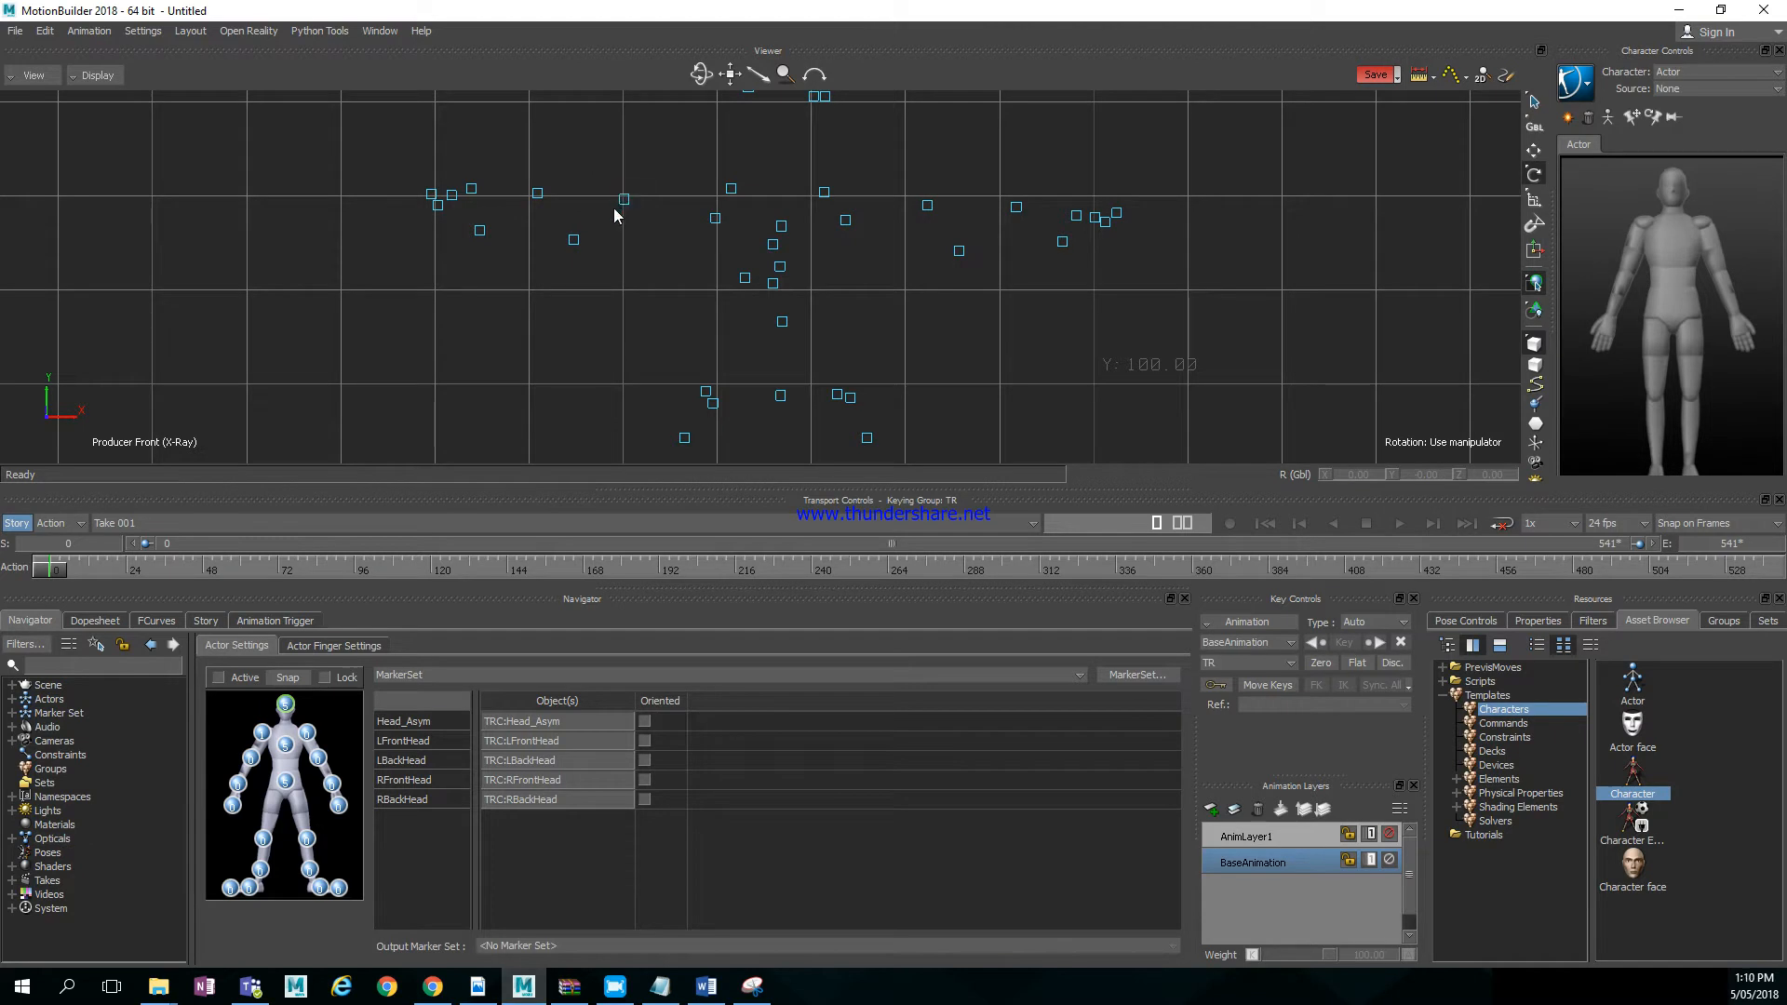
pyautogui.click(624, 199)
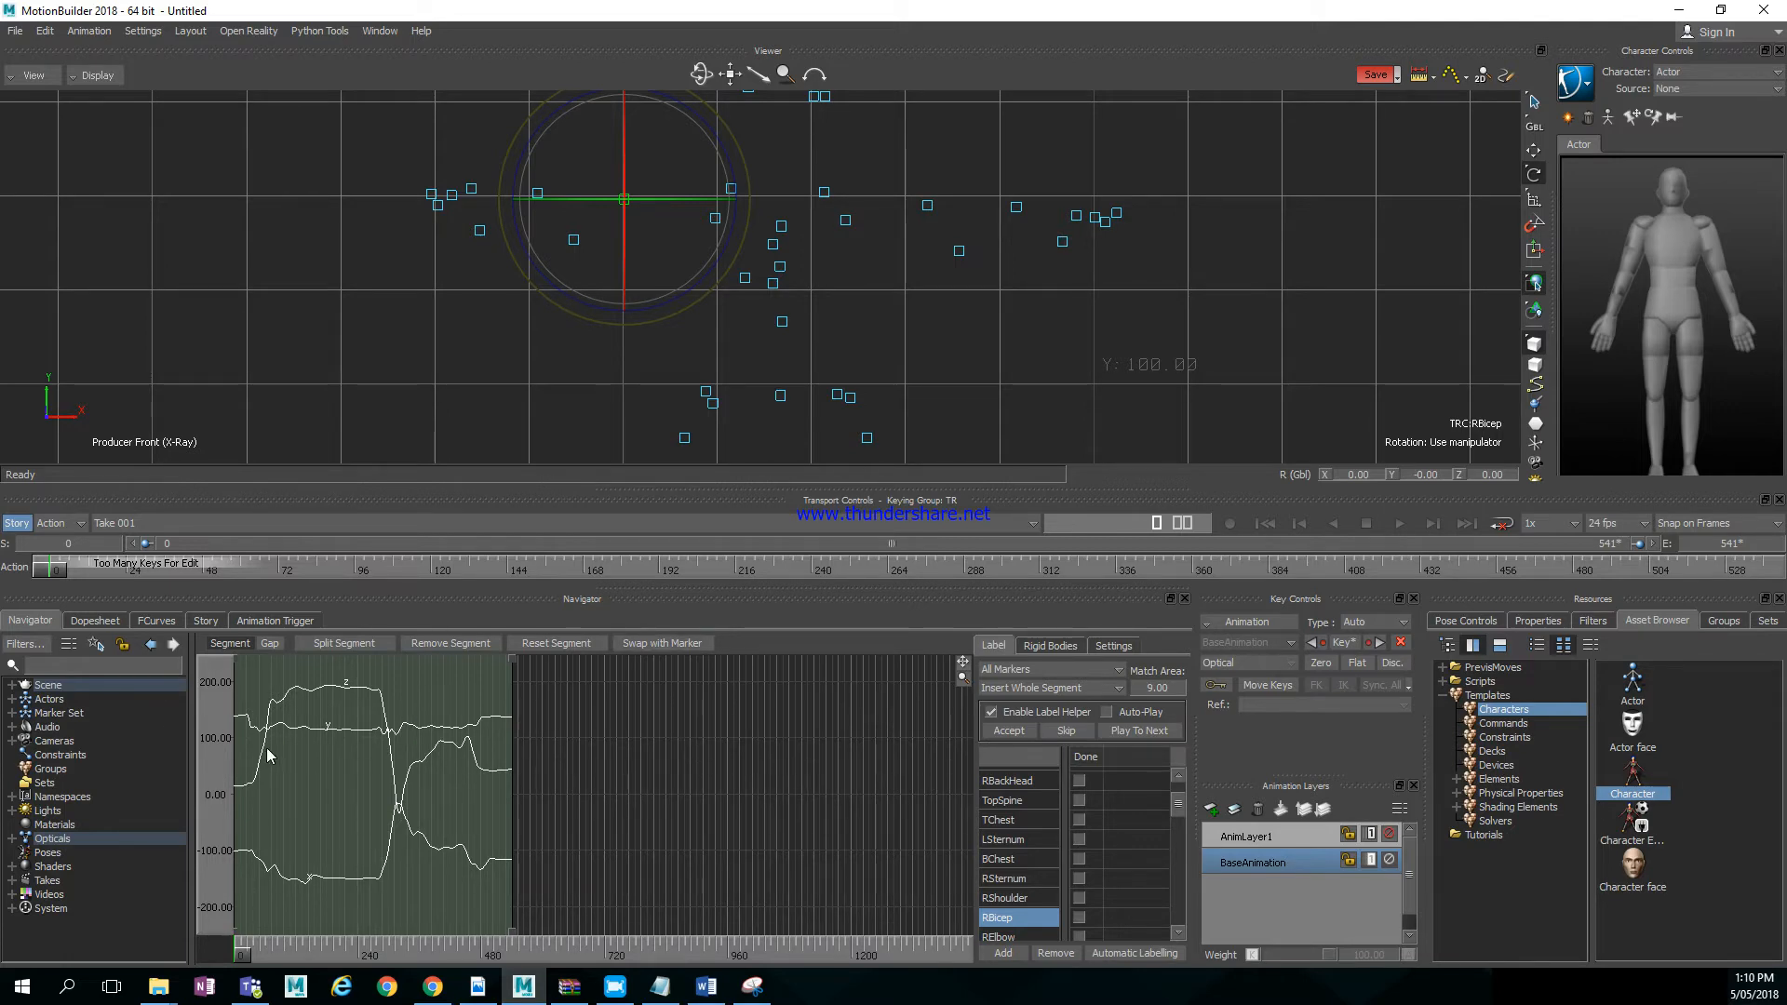
pyautogui.click(12, 699)
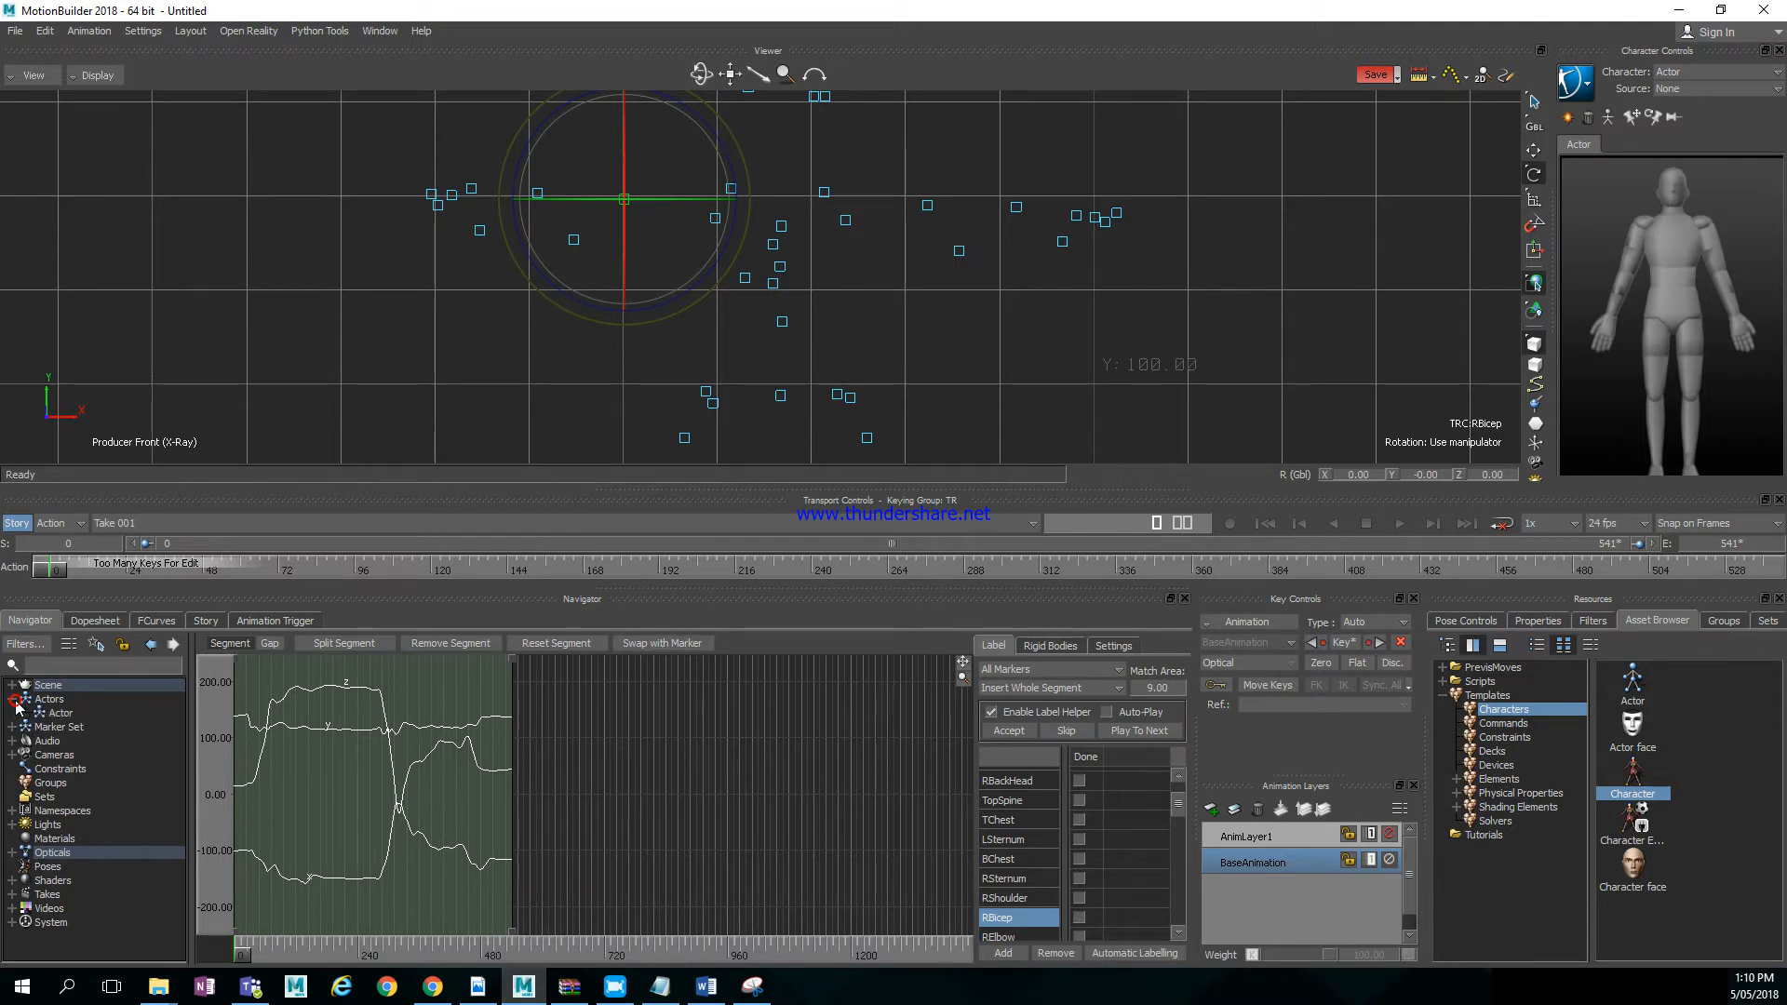
pyautogui.click(58, 712)
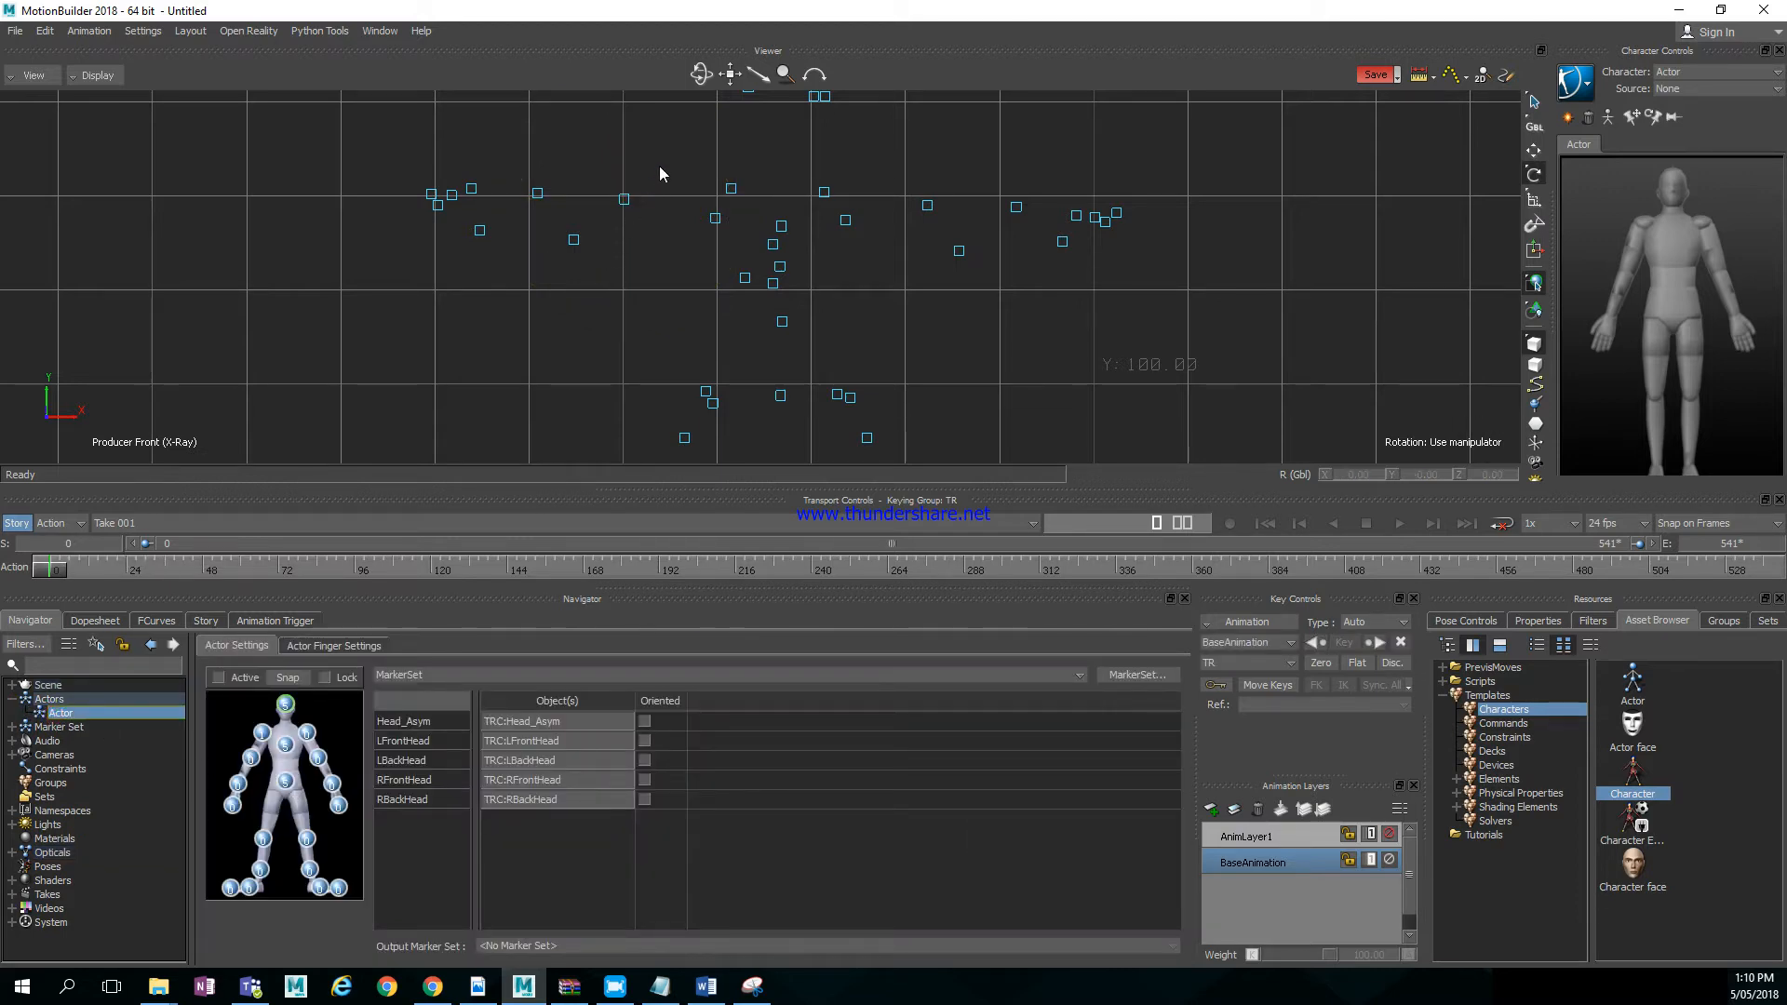
# Select the RBicep and RElbow markers together, map them to the Actor's right elbow cell, and clear the selection
pyautogui.click(575, 243)
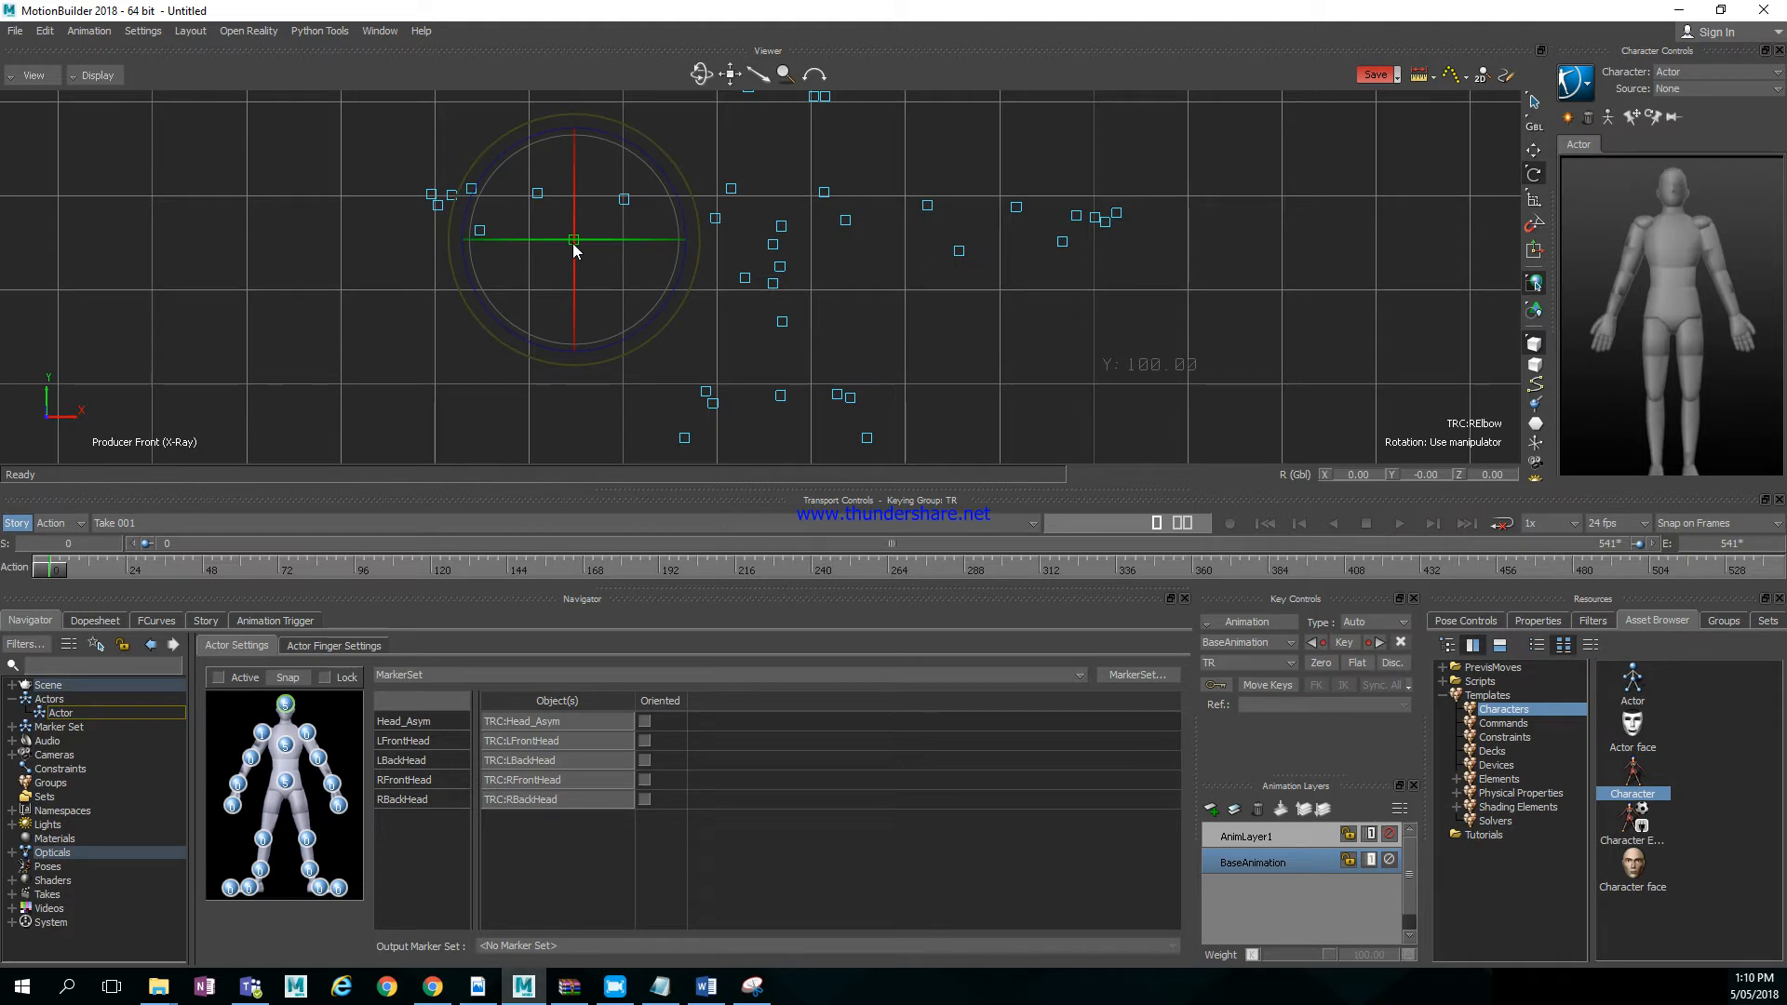
pyautogui.moveTo(685, 149); pyautogui.dragTo(566, 288)
pyautogui.keyDown('alt'); pyautogui.moveTo(254, 758); pyautogui.dragTo(254, 755); pyautogui.keyUp('alt')
pyautogui.click(385, 320)
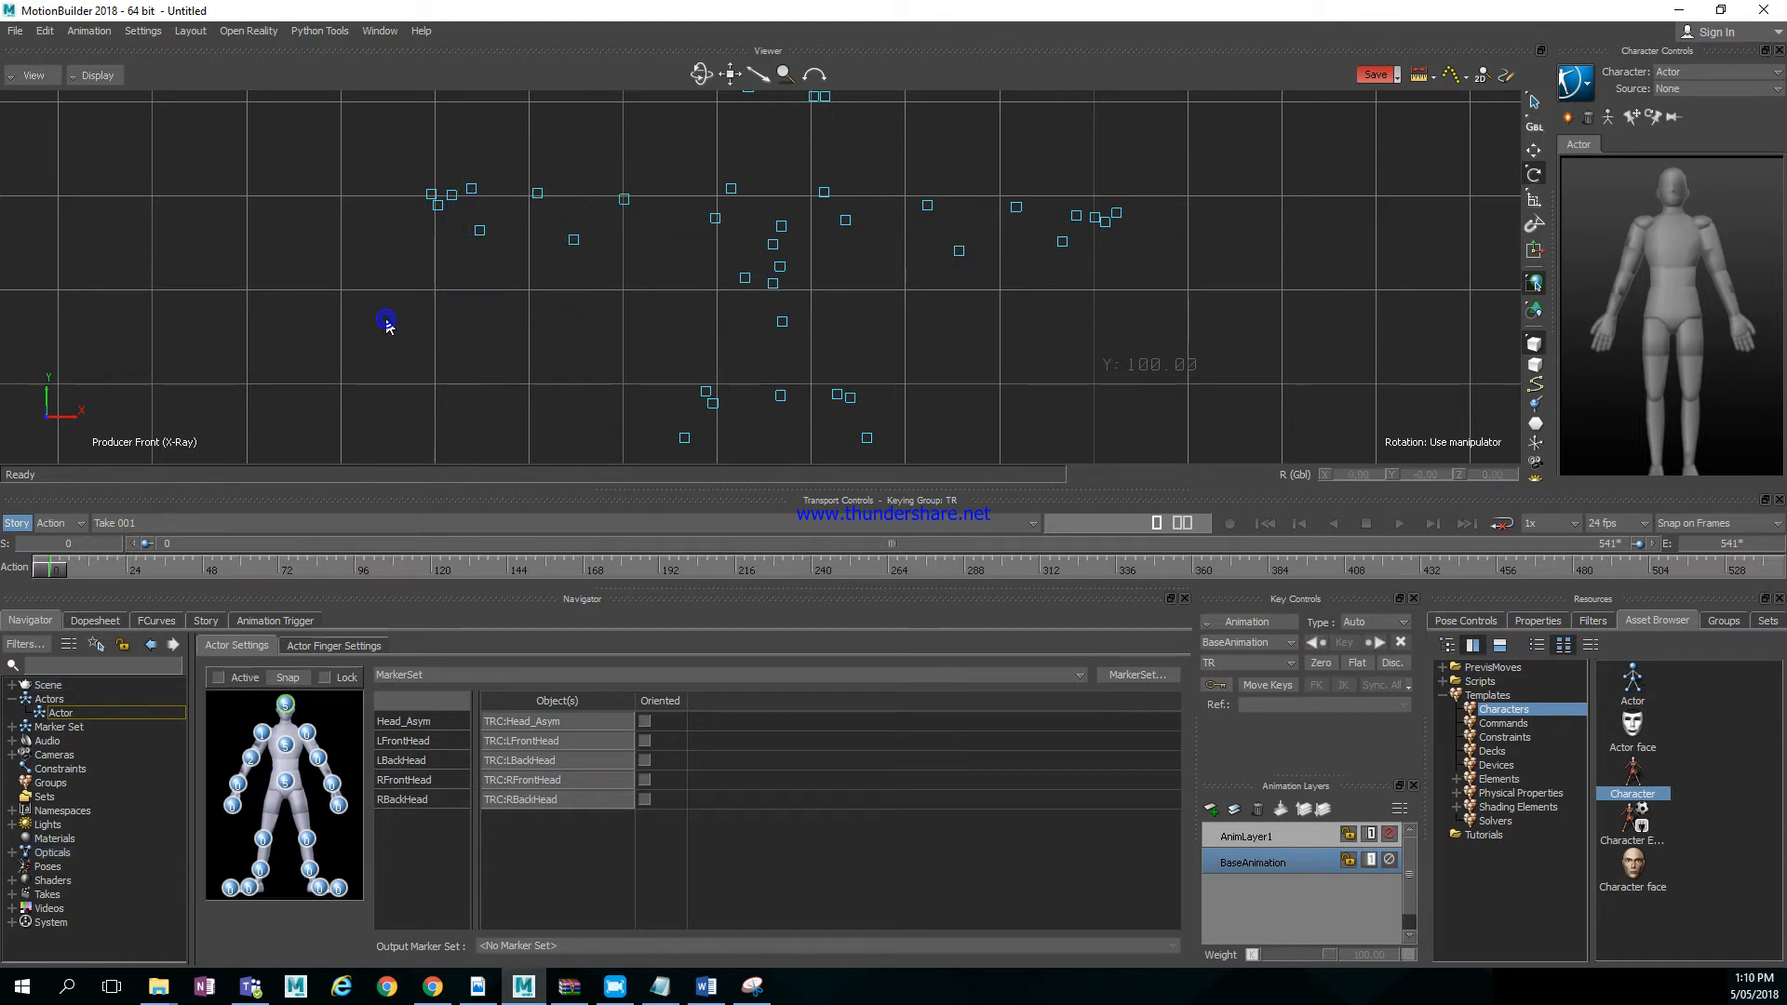
# Map the RForearm marker to the right-arm cell between elbow and hand, and select the five right wrist and hand markers together
pyautogui.click(538, 194)
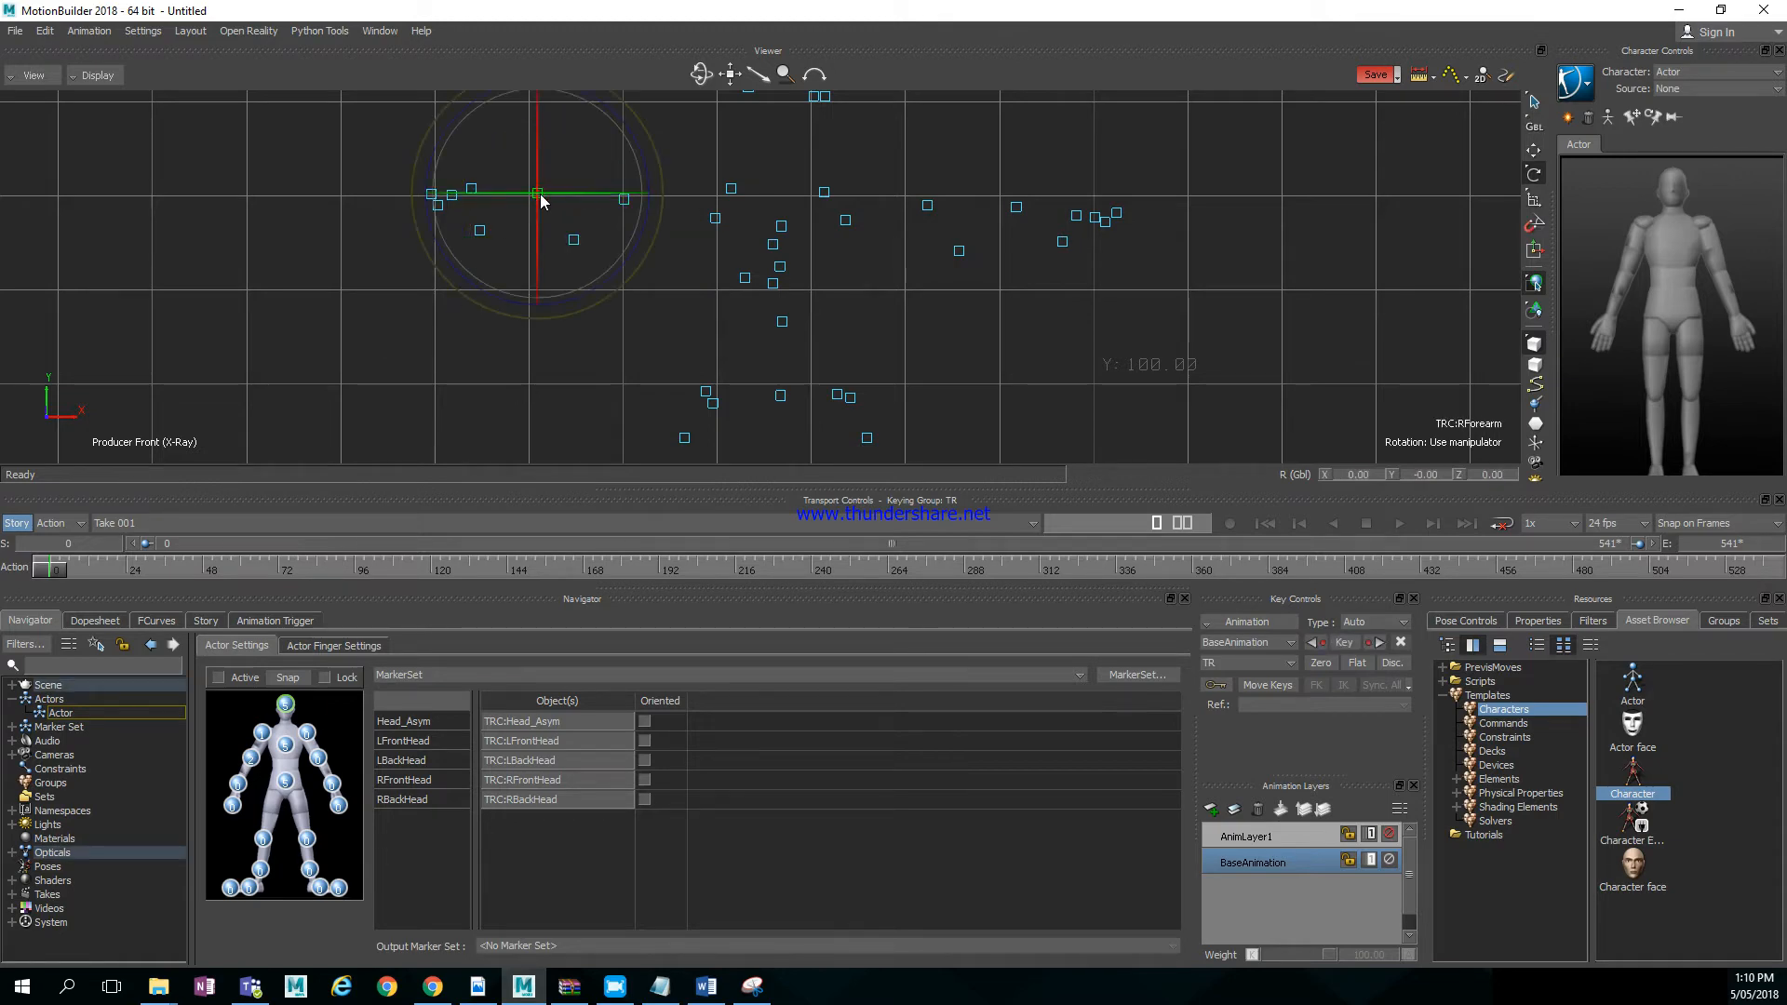
pyautogui.moveTo(540, 201)
pyautogui.keyDown('alt'); pyautogui.mouseDown()
pyautogui.moveTo(450, 441)
pyautogui.moveTo(265, 694)
pyautogui.moveTo(242, 791)
pyautogui.mouseUp(); pyautogui.keyUp('alt')
pyautogui.click(362, 277)
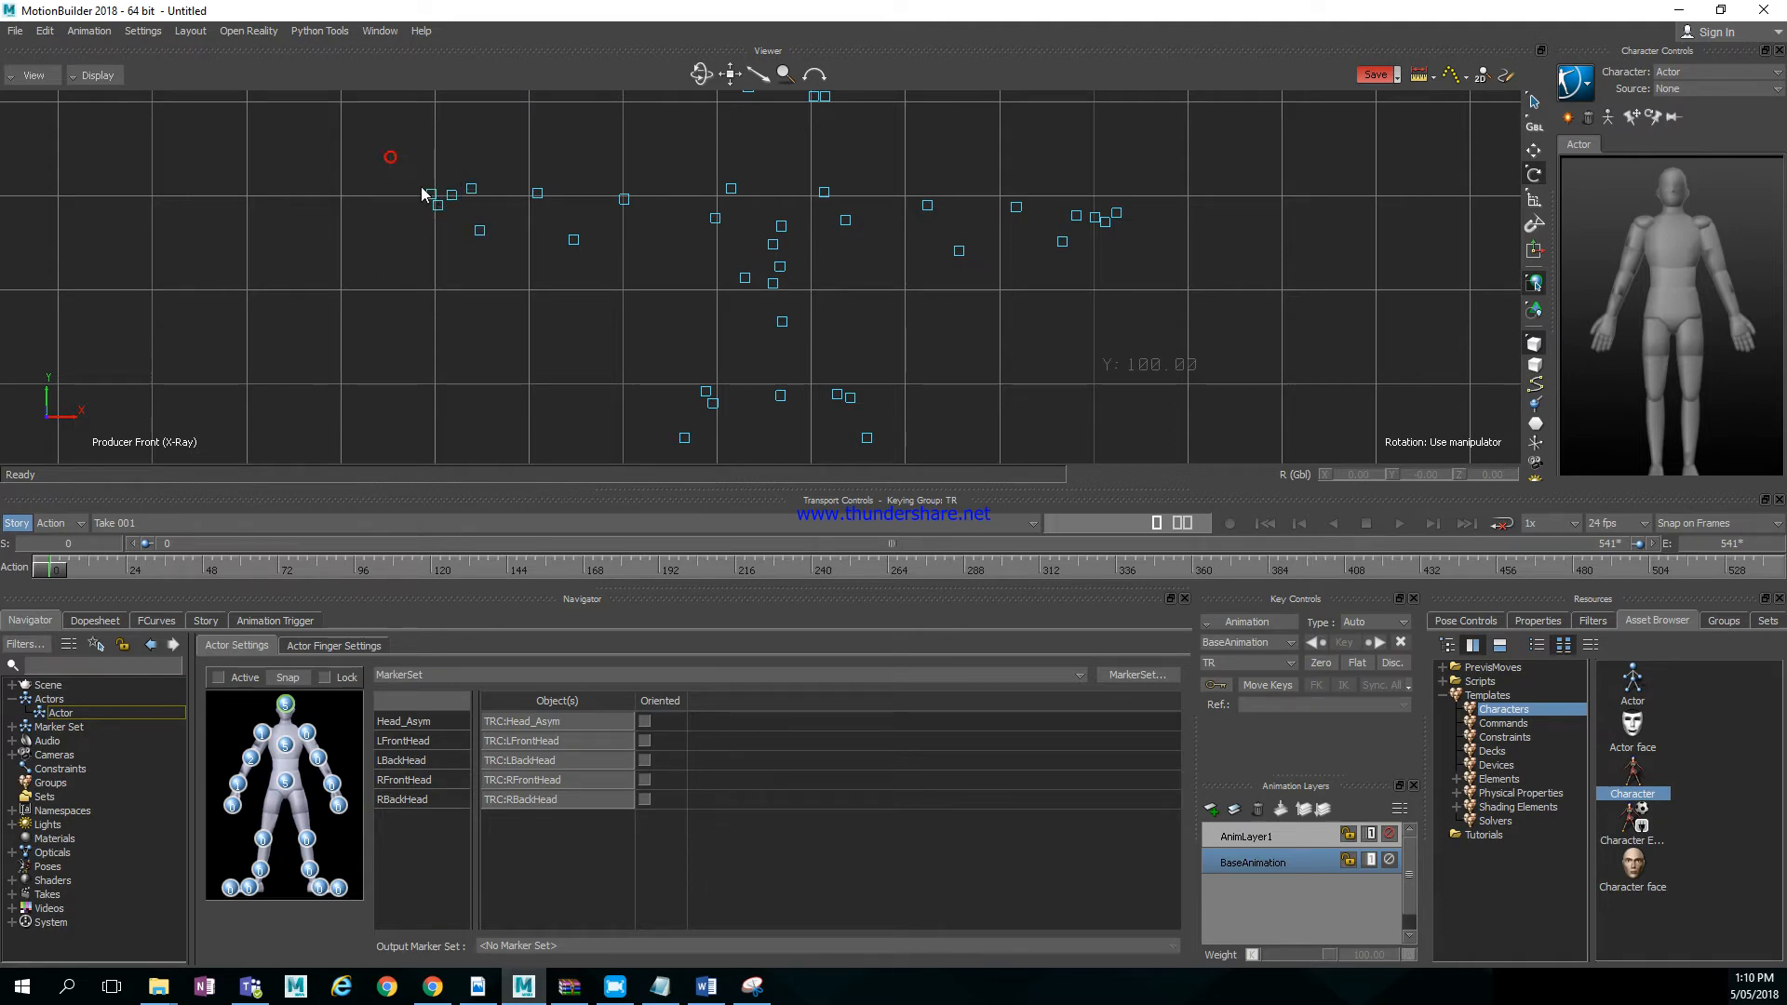
pyautogui.moveTo(424, 194); pyautogui.dragTo(505, 277)
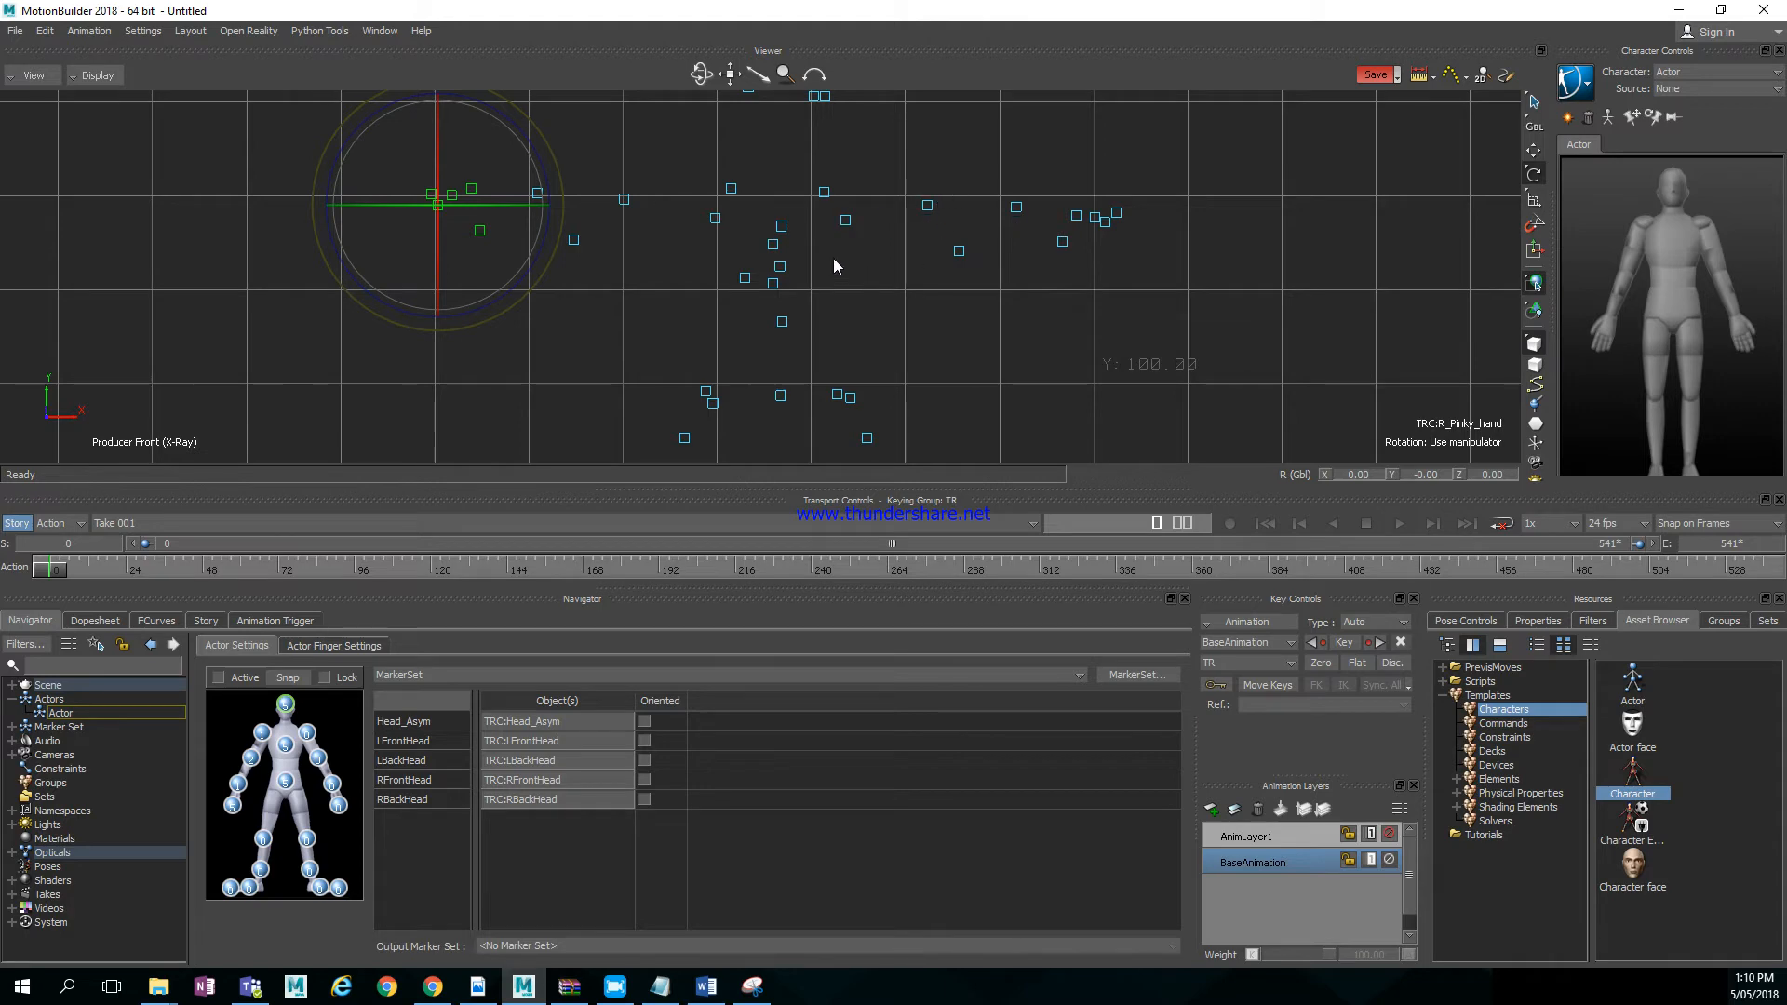
# Map the LShoulder marker to the left shoulder cell, and the LElbow and LForearm markers together to the left elbow cell
pyautogui.click(846, 222)
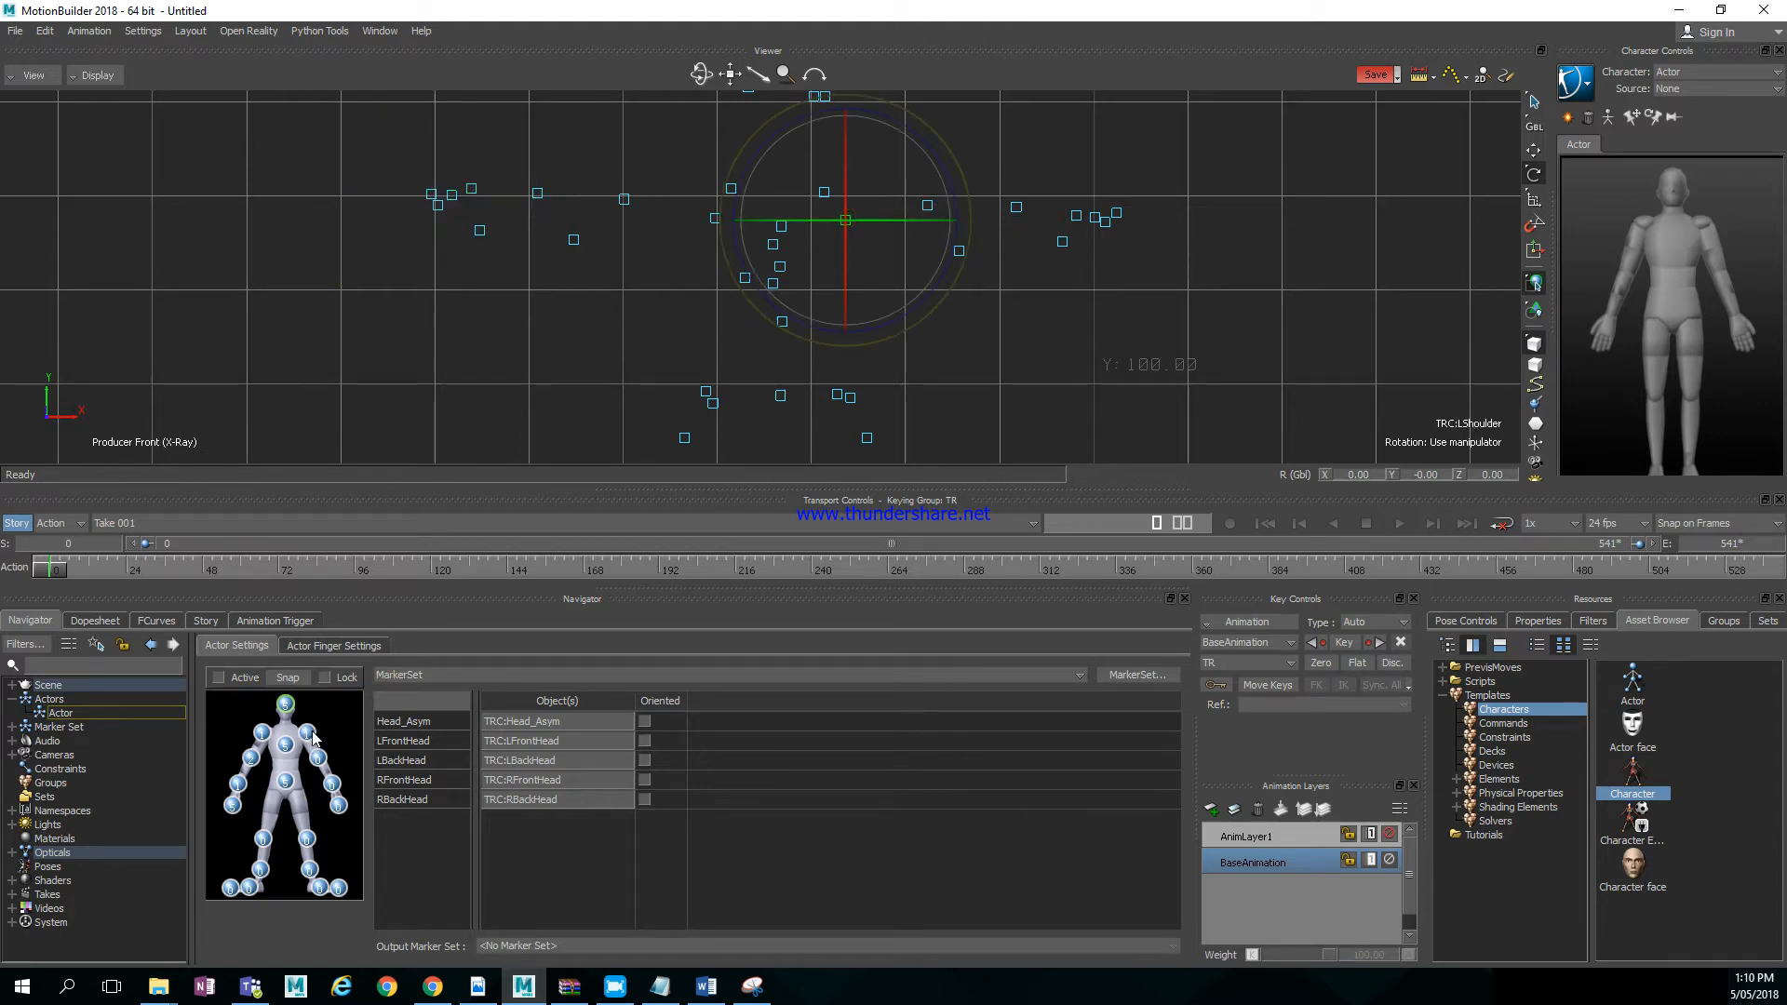
pyautogui.click(1021, 173)
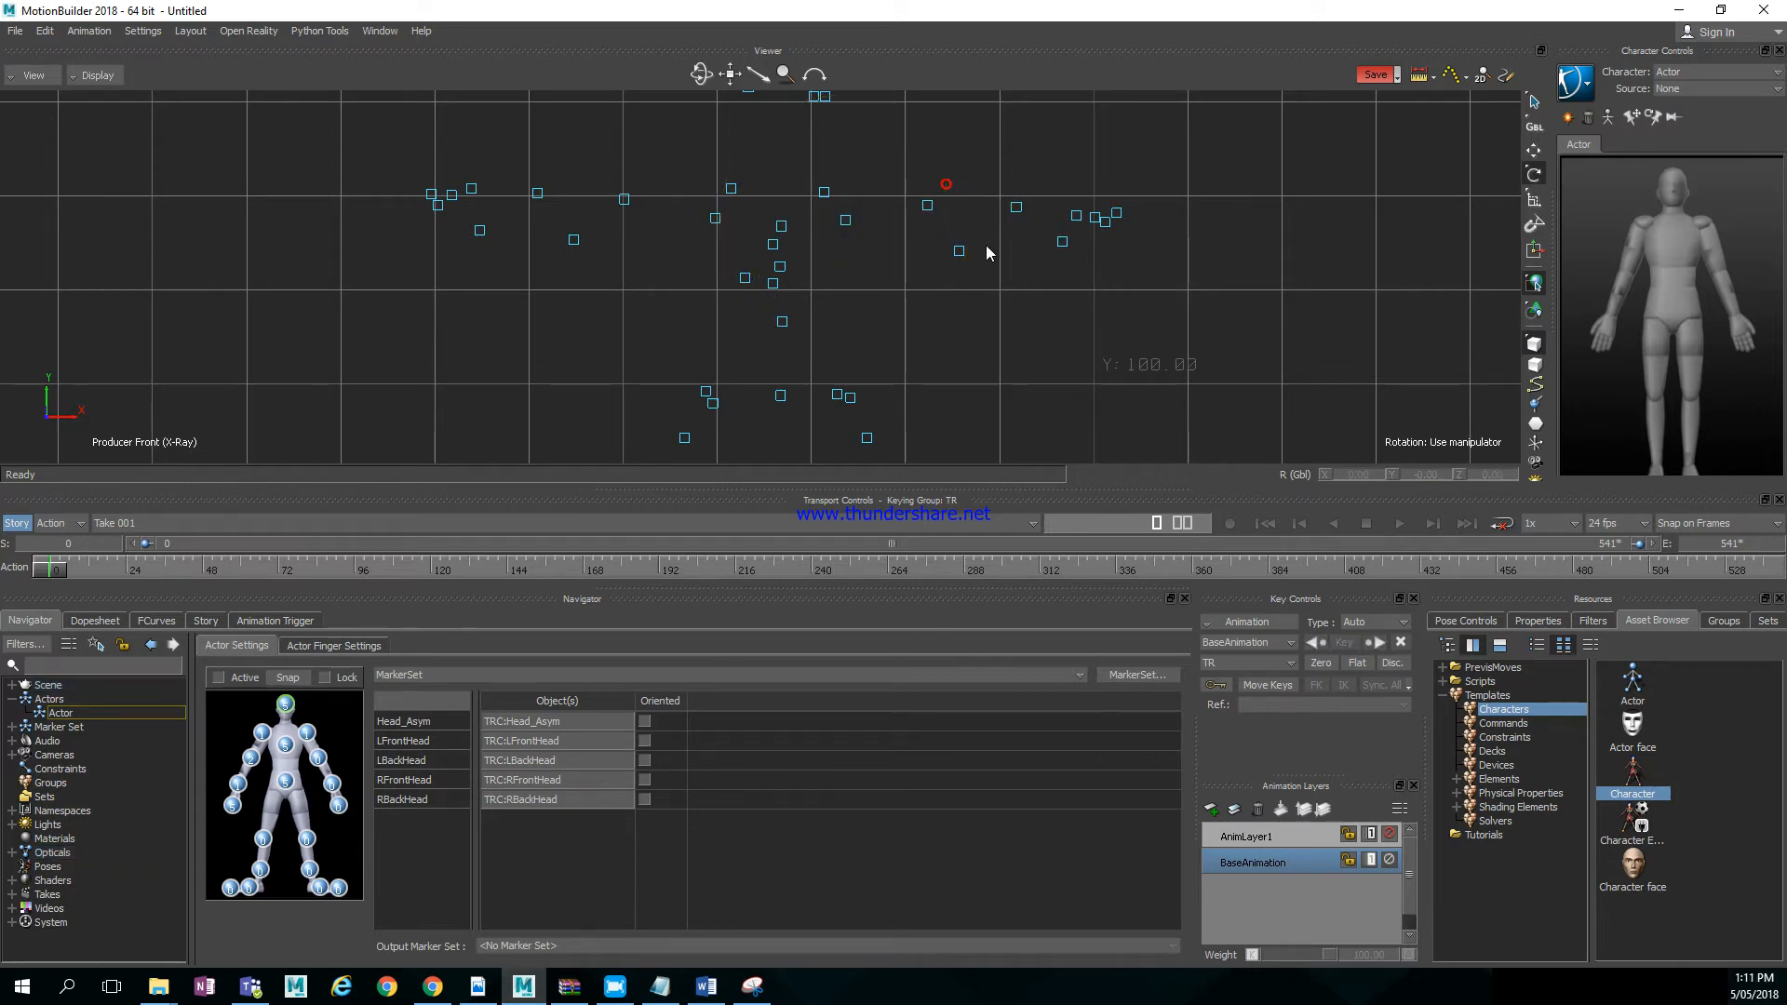
pyautogui.moveTo(1046, 323); pyautogui.dragTo(1046, 324)
pyautogui.moveTo(1017, 208)
pyautogui.keyDown('alt'); pyautogui.mouseDown()
pyautogui.moveTo(515, 661)
pyautogui.moveTo(325, 772)
pyautogui.moveTo(319, 759)
pyautogui.mouseUp(); pyautogui.keyUp('alt')
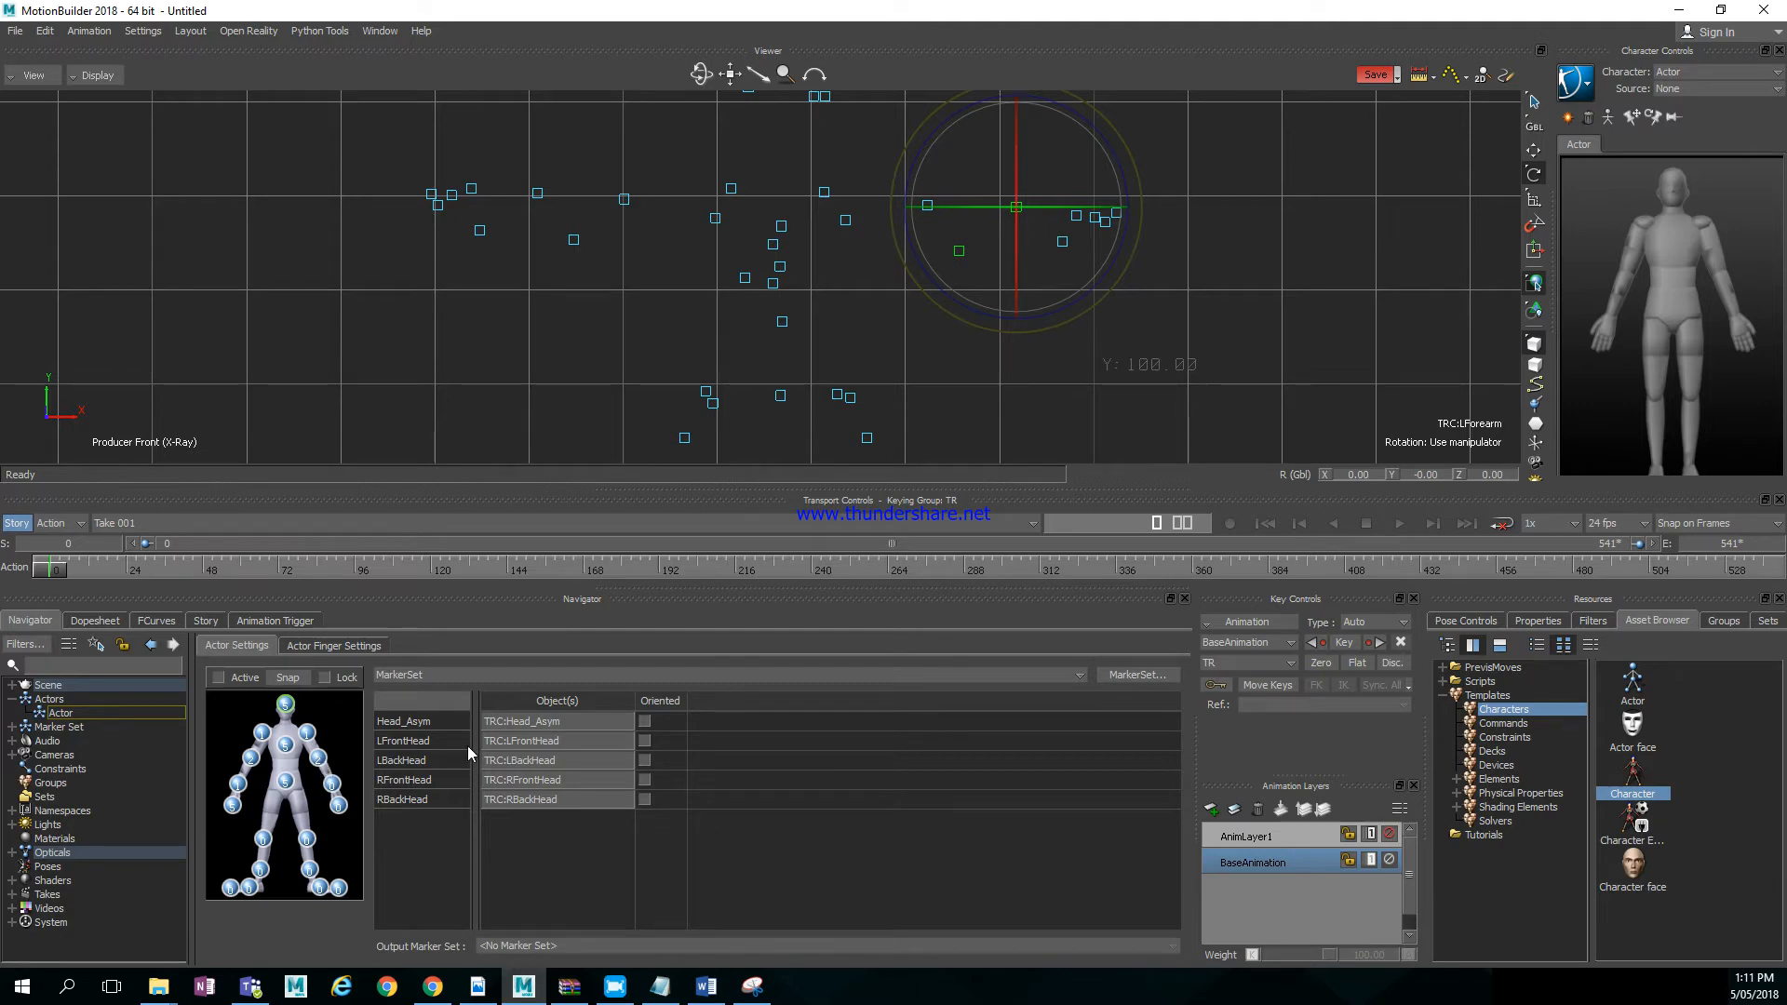
pyautogui.click(966, 136)
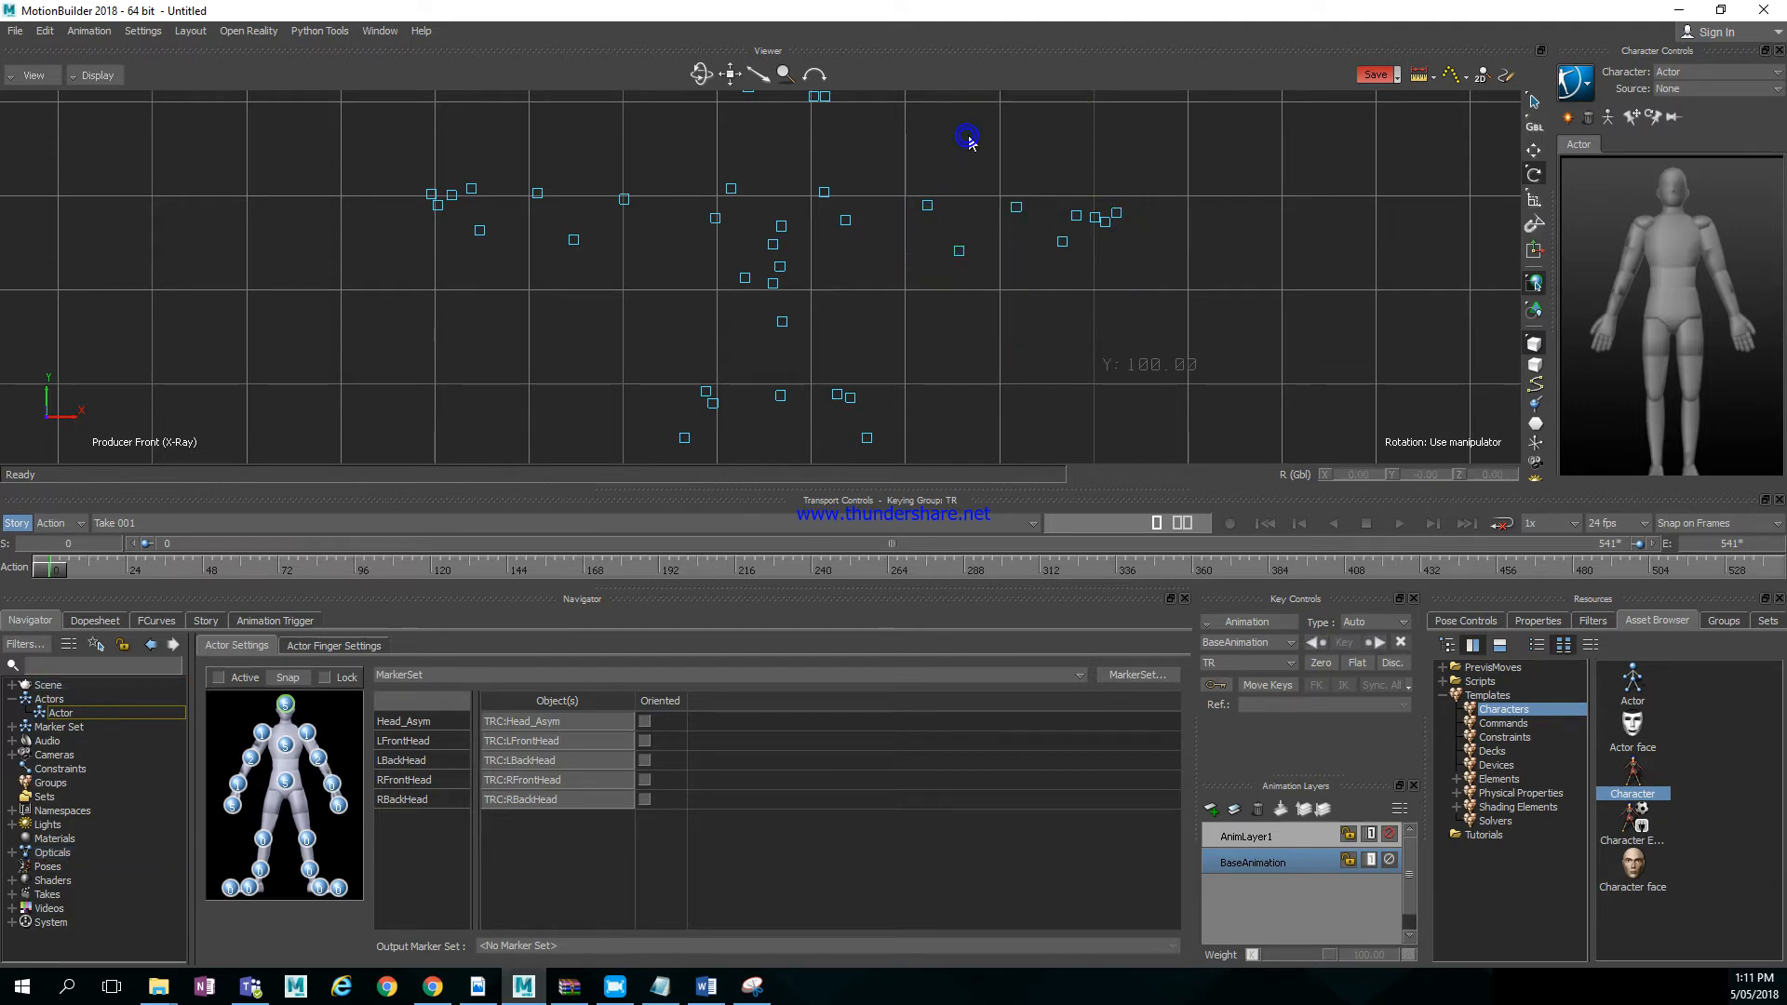
# Check the LWristInner and LForearm markers, and remove the LForearm entry from the Actor's left elbow cell
pyautogui.click(1062, 242)
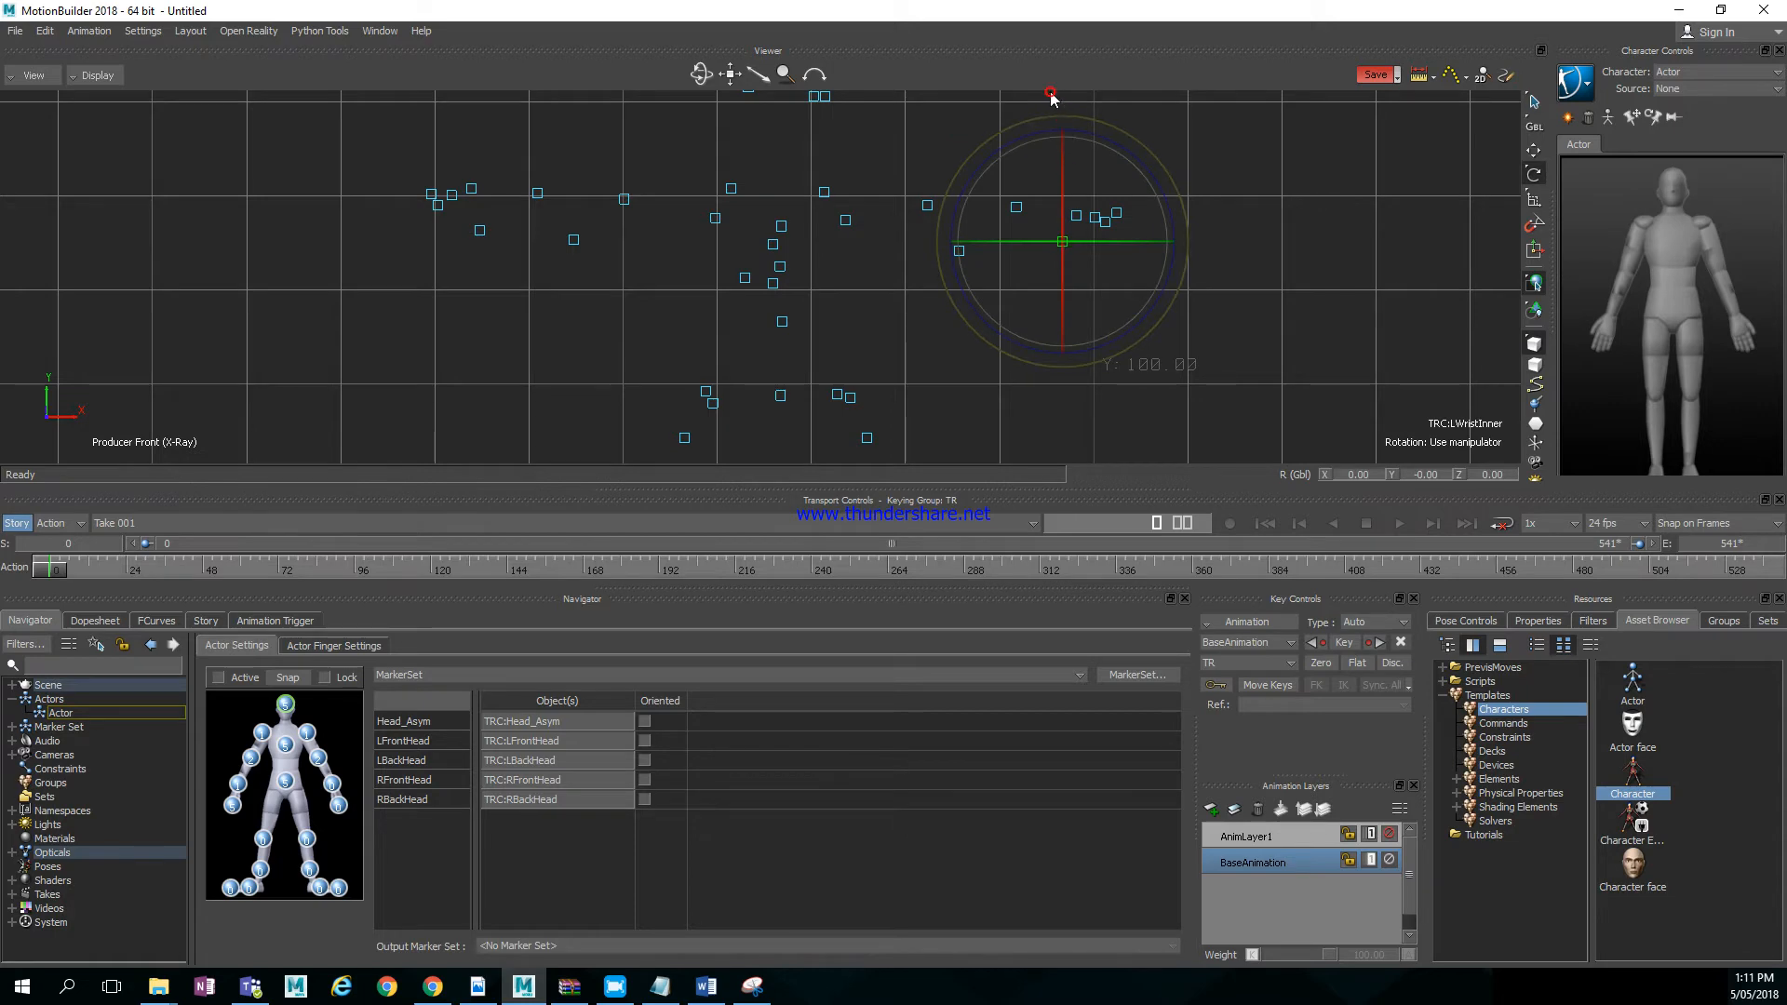
pyautogui.click(1016, 207)
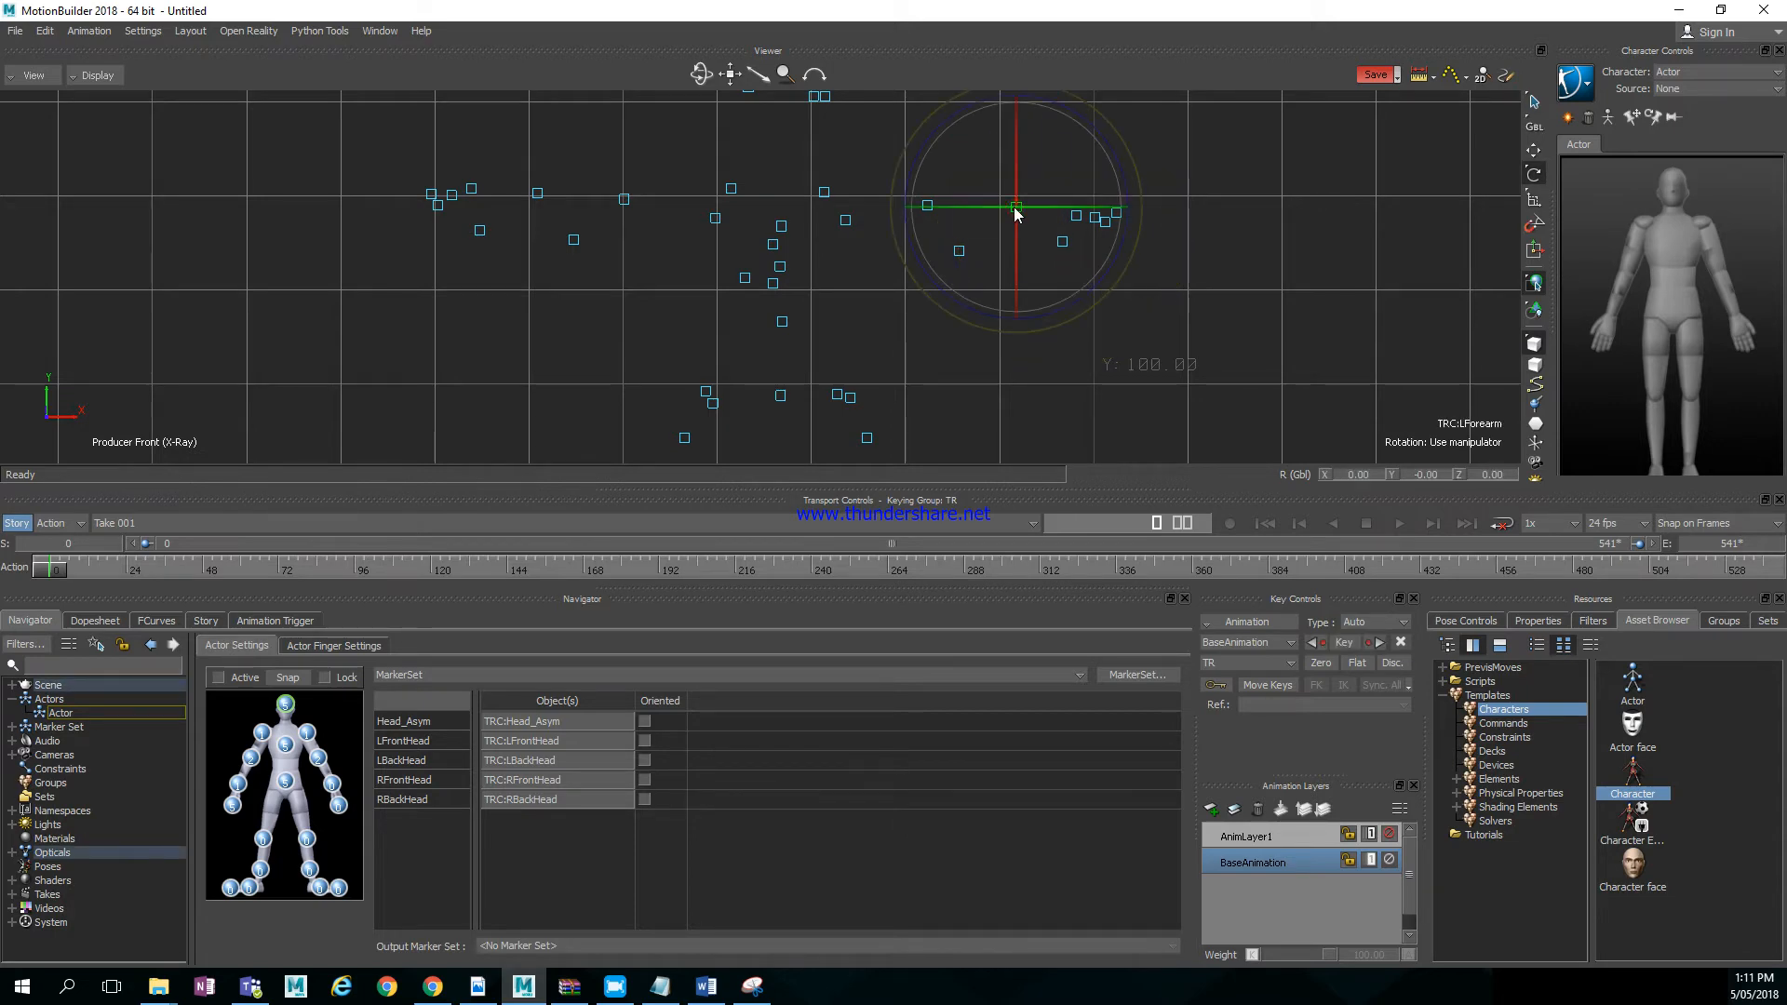
pyautogui.click(320, 760)
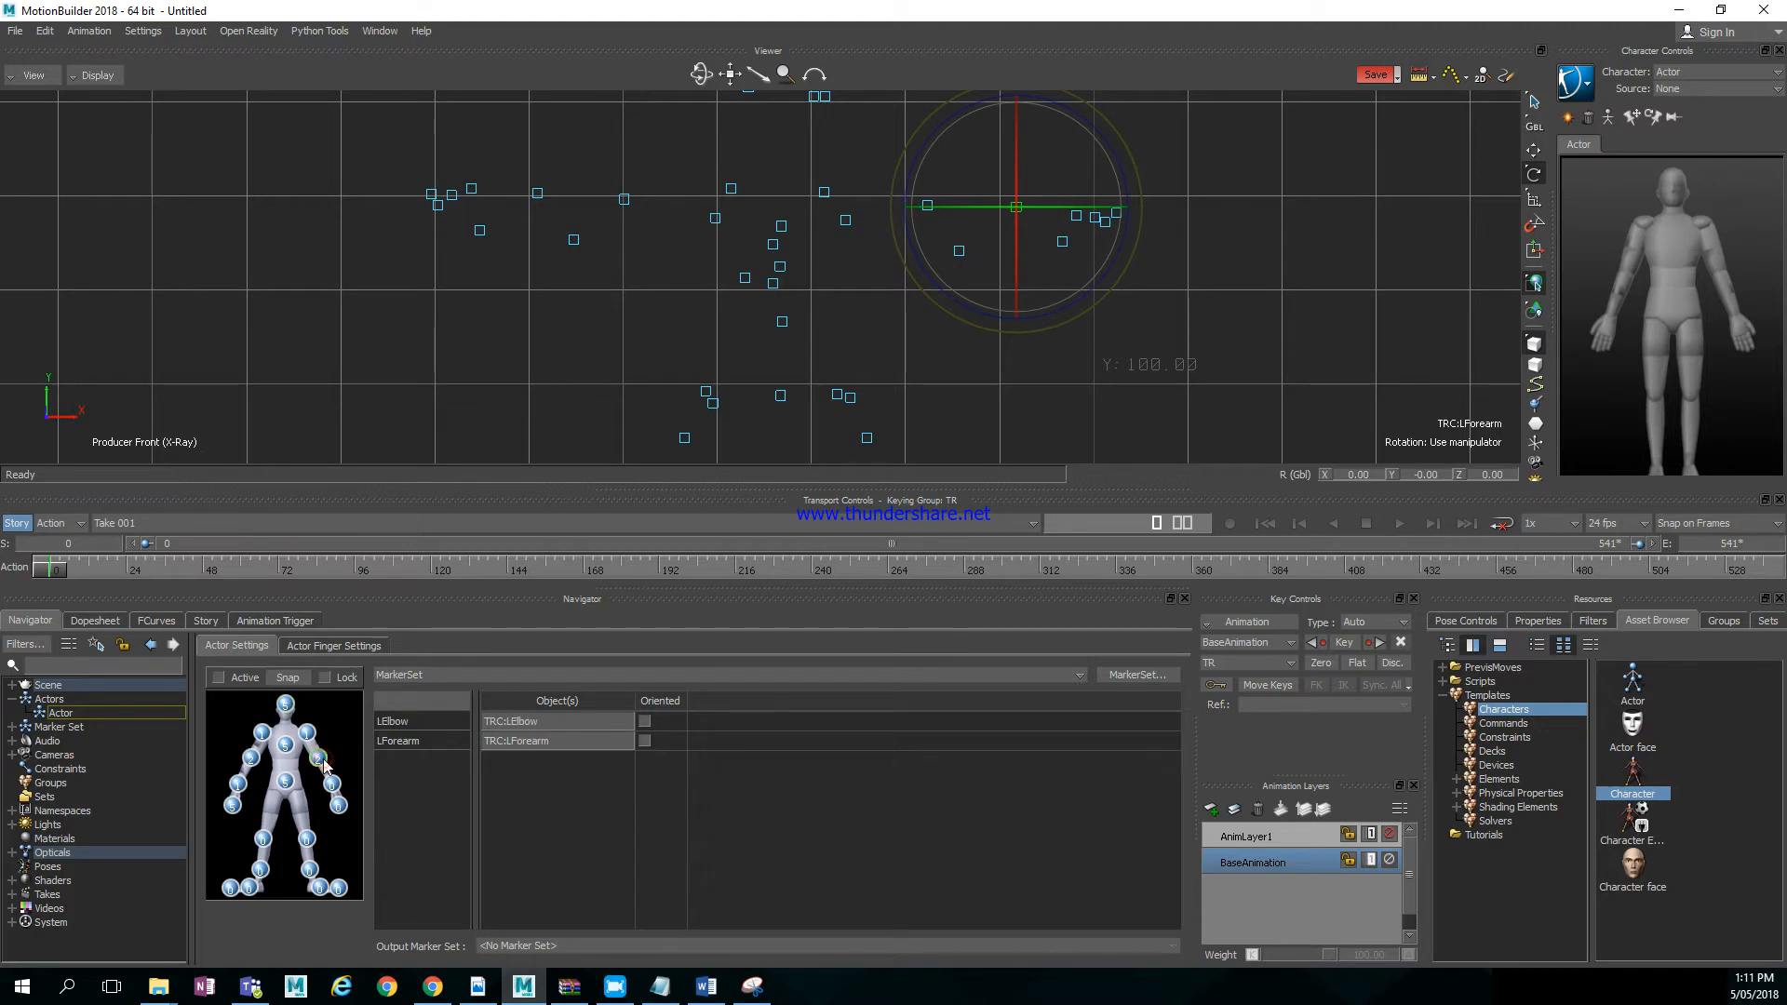
pyautogui.click(416, 745)
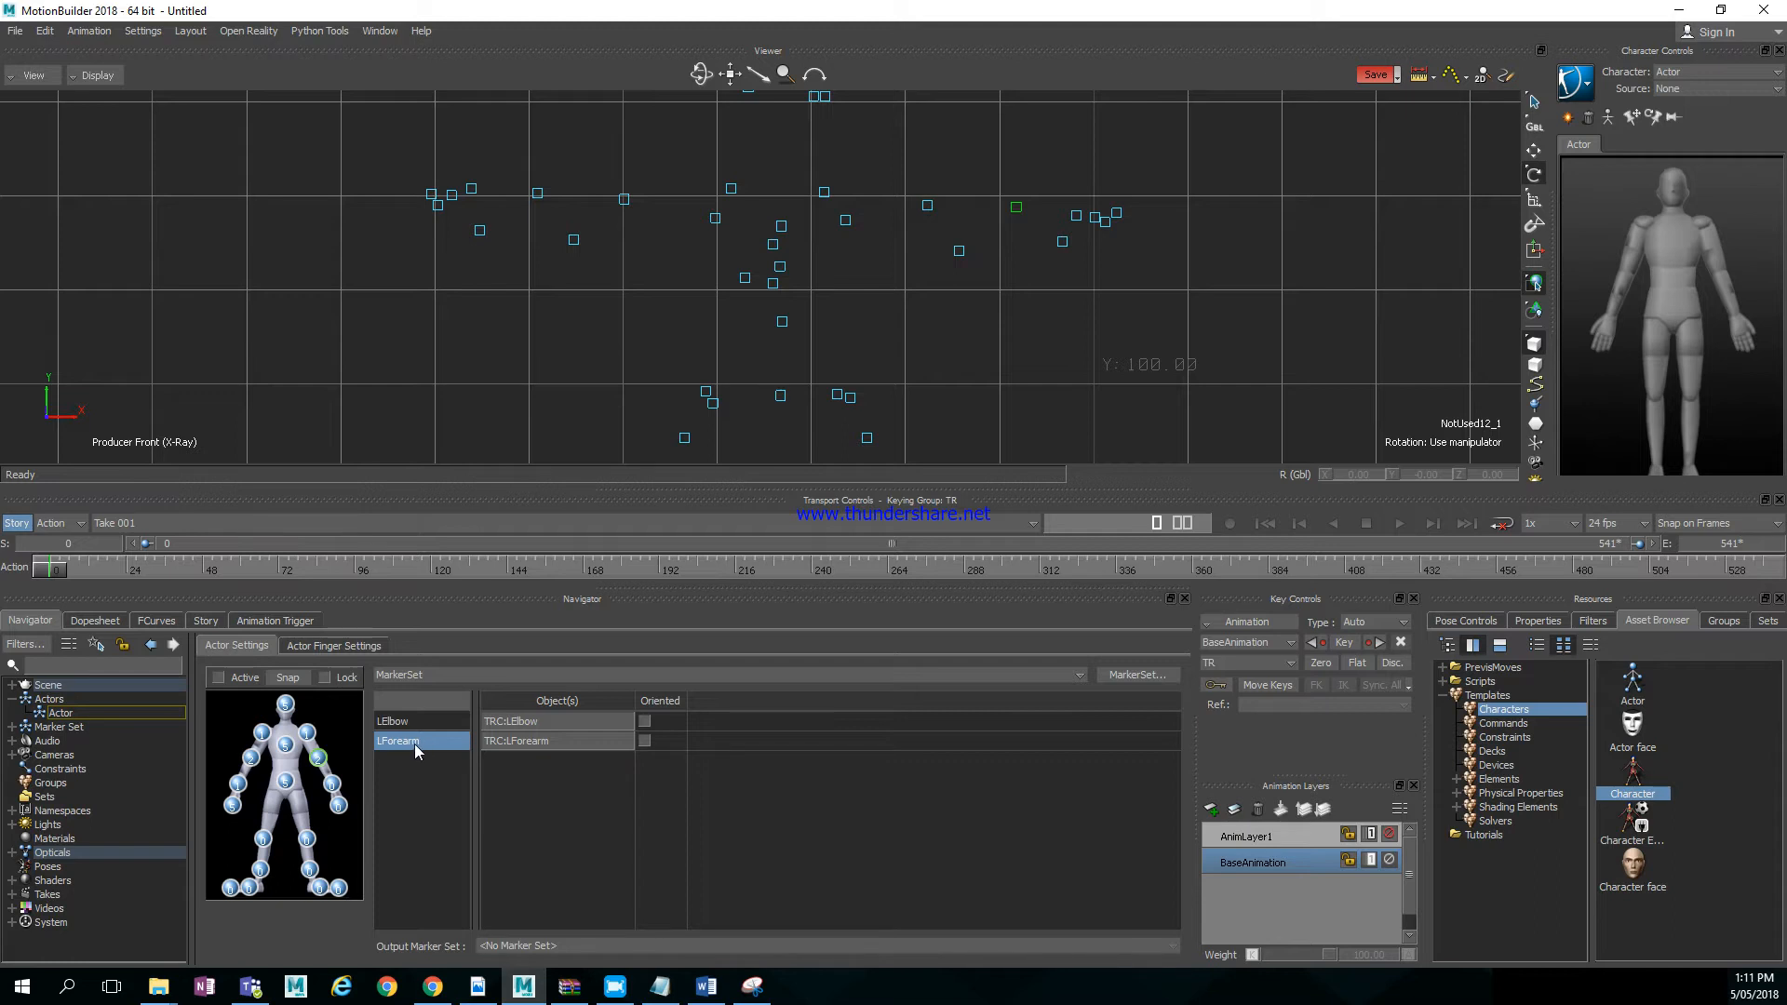
pyautogui.press('Delete')
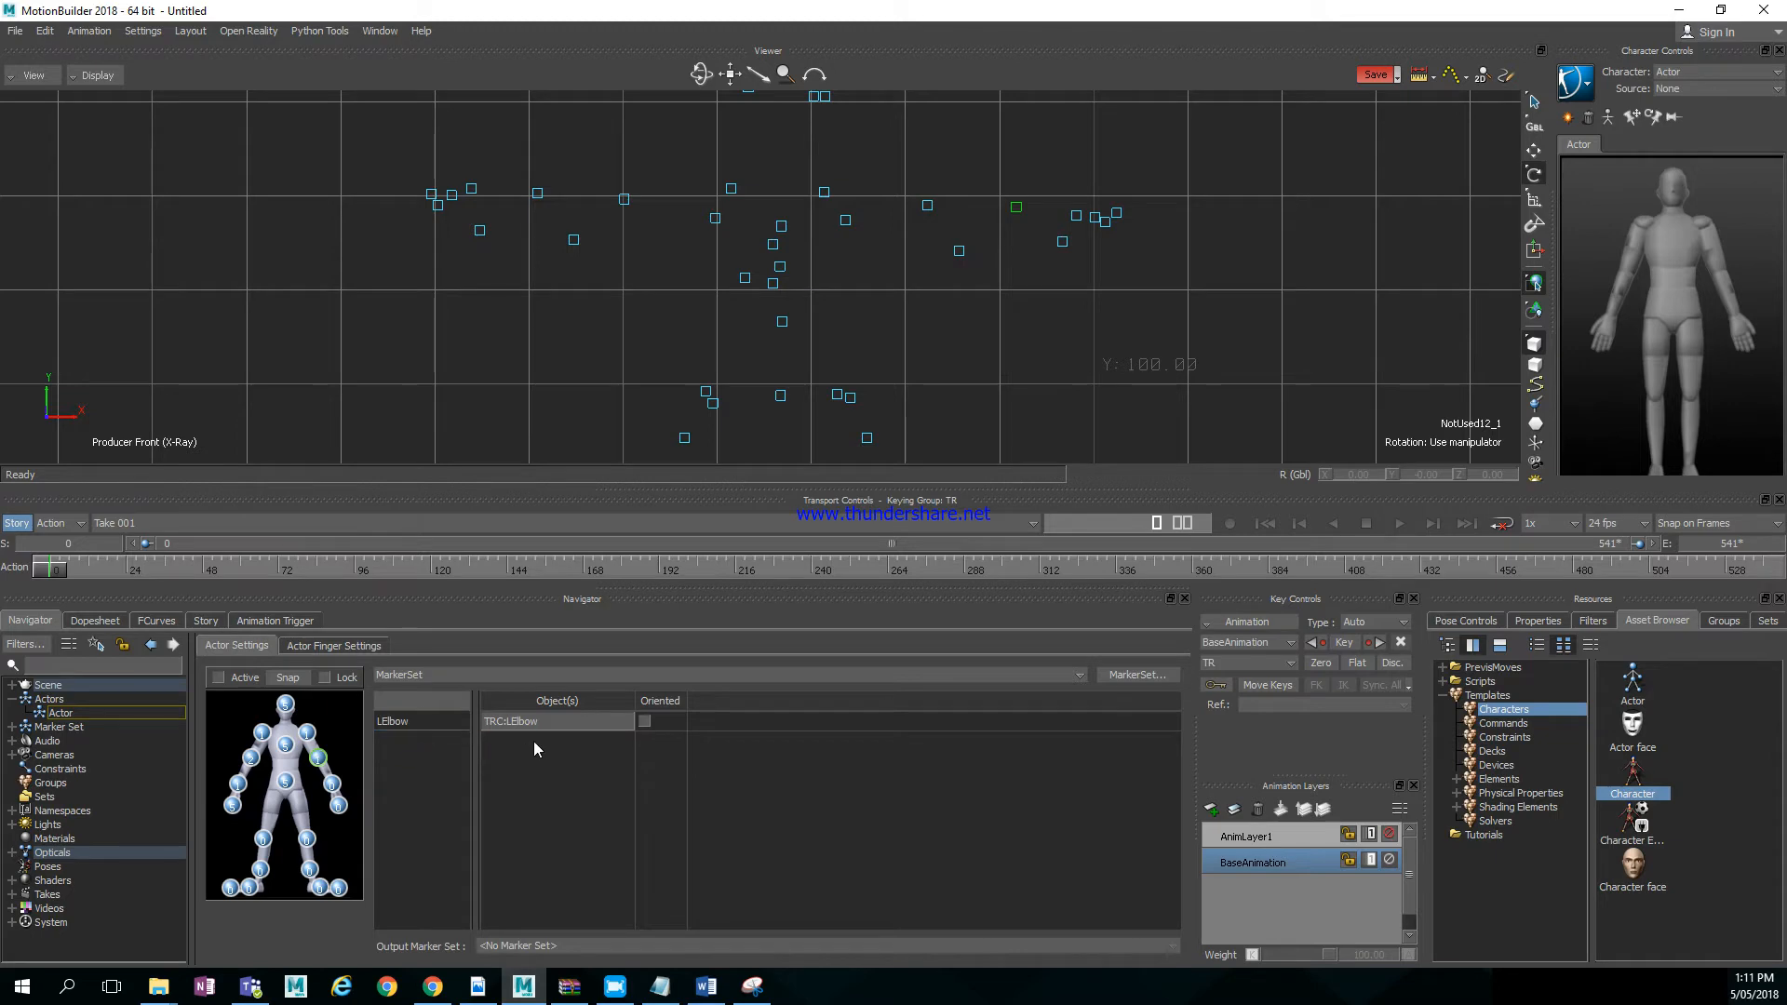
# Map the LBicep and LElbow markers together to the left elbow cell, and delete the duplicate LElbow entry
pyautogui.click(959, 252)
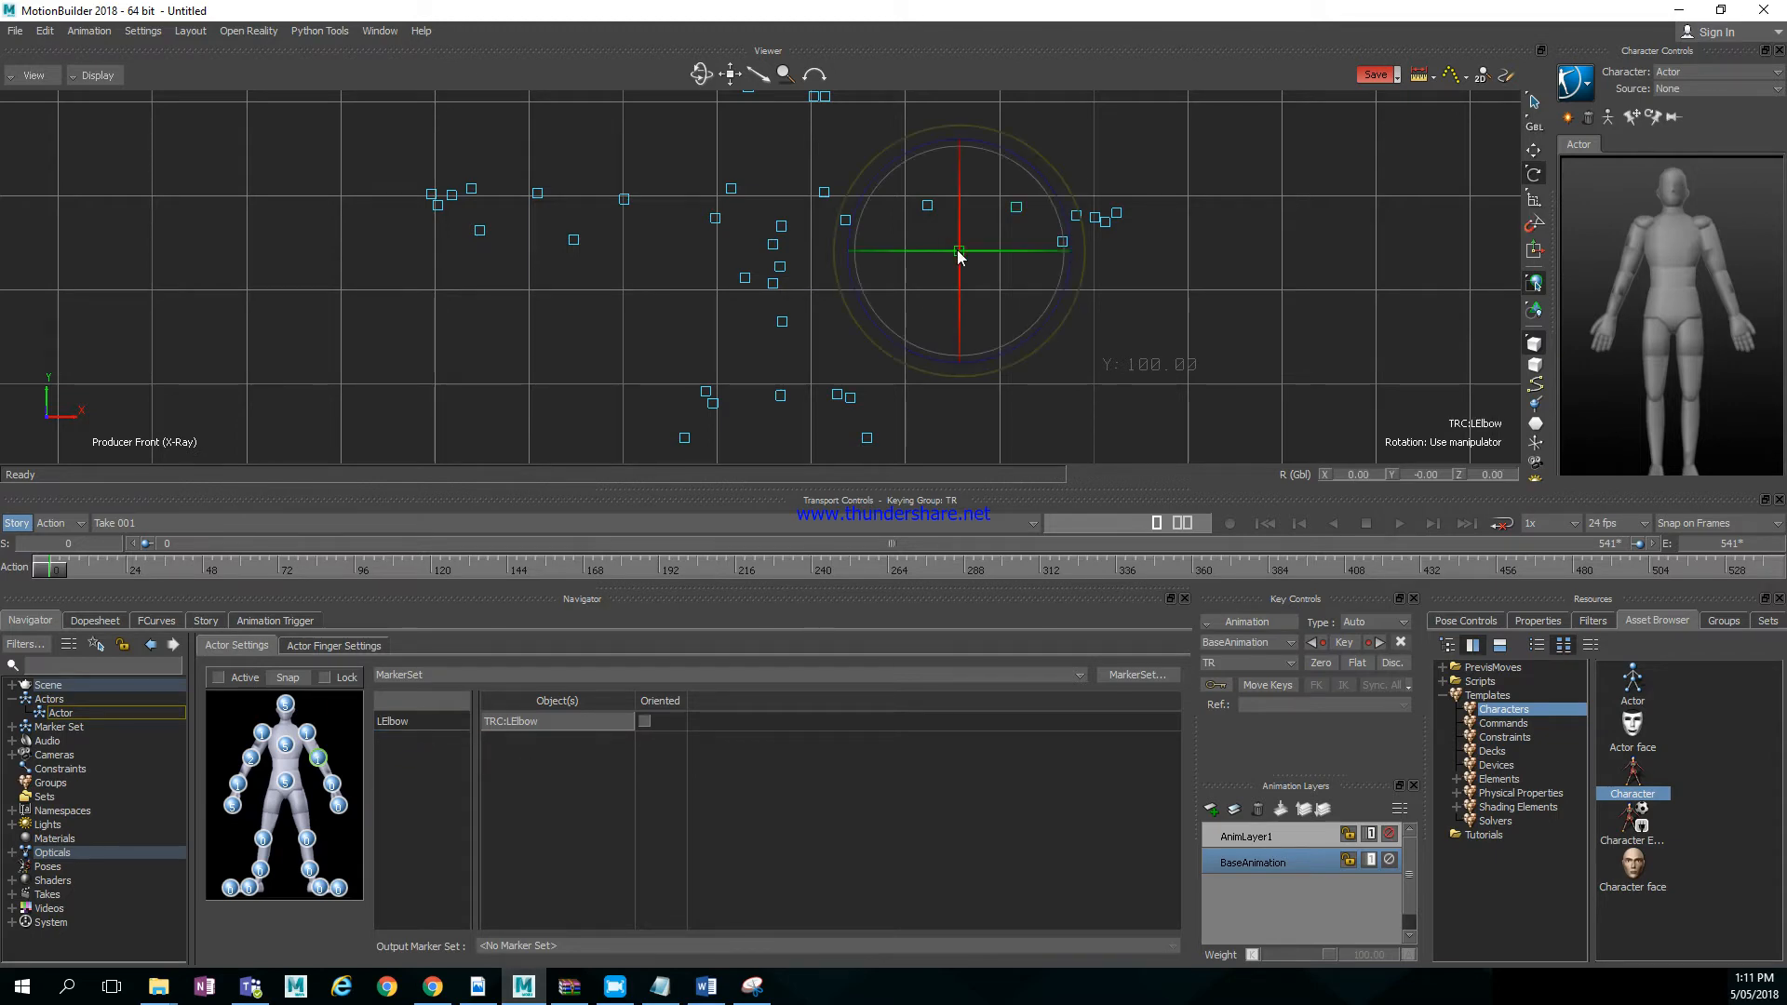
pyautogui.click(928, 206)
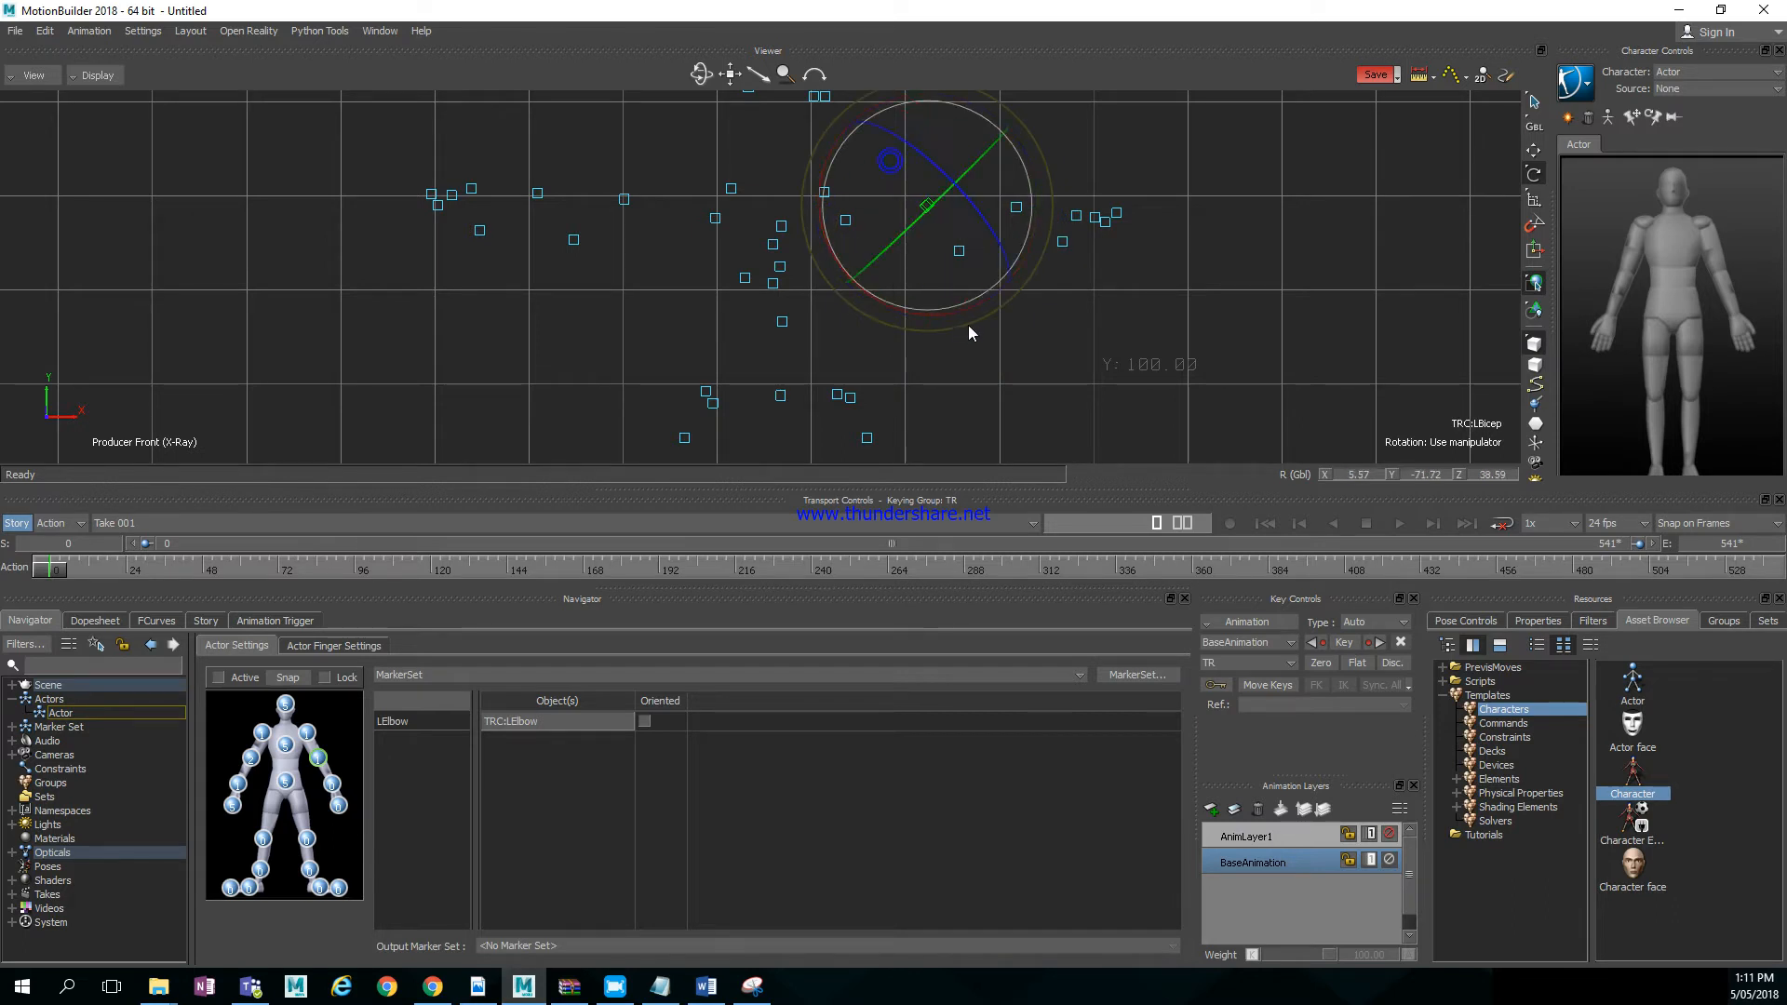
pyautogui.click(890, 149)
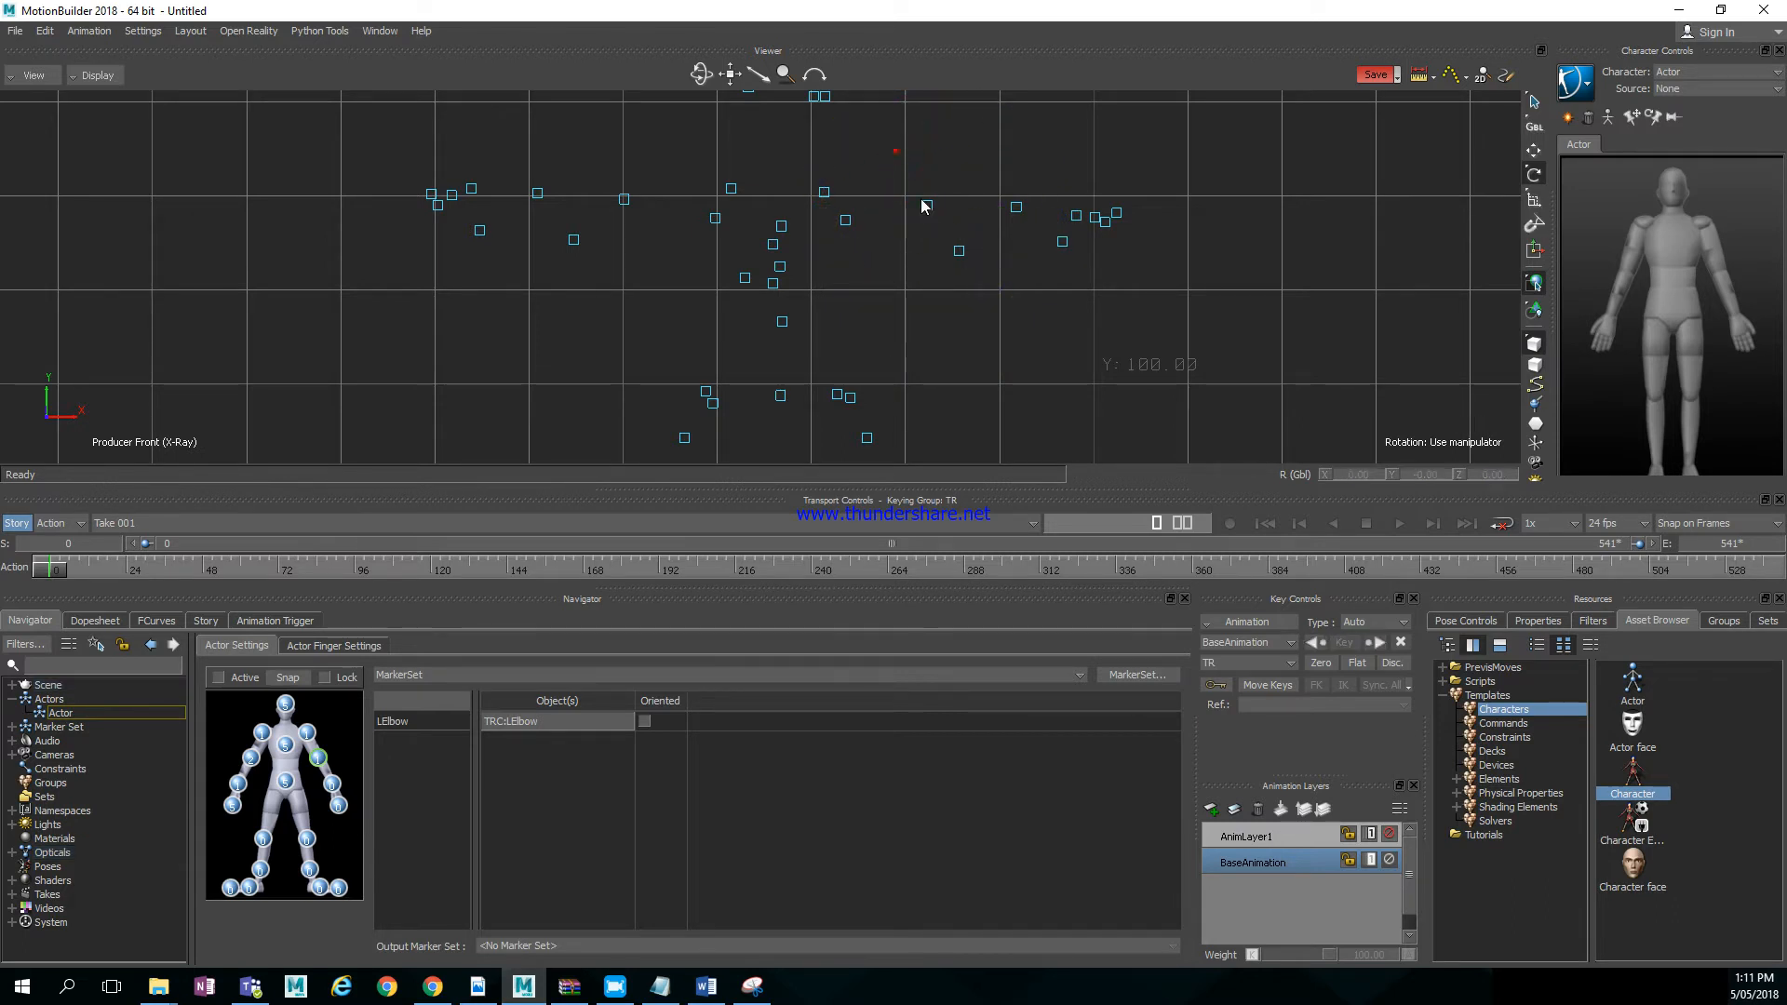
pyautogui.click(959, 252)
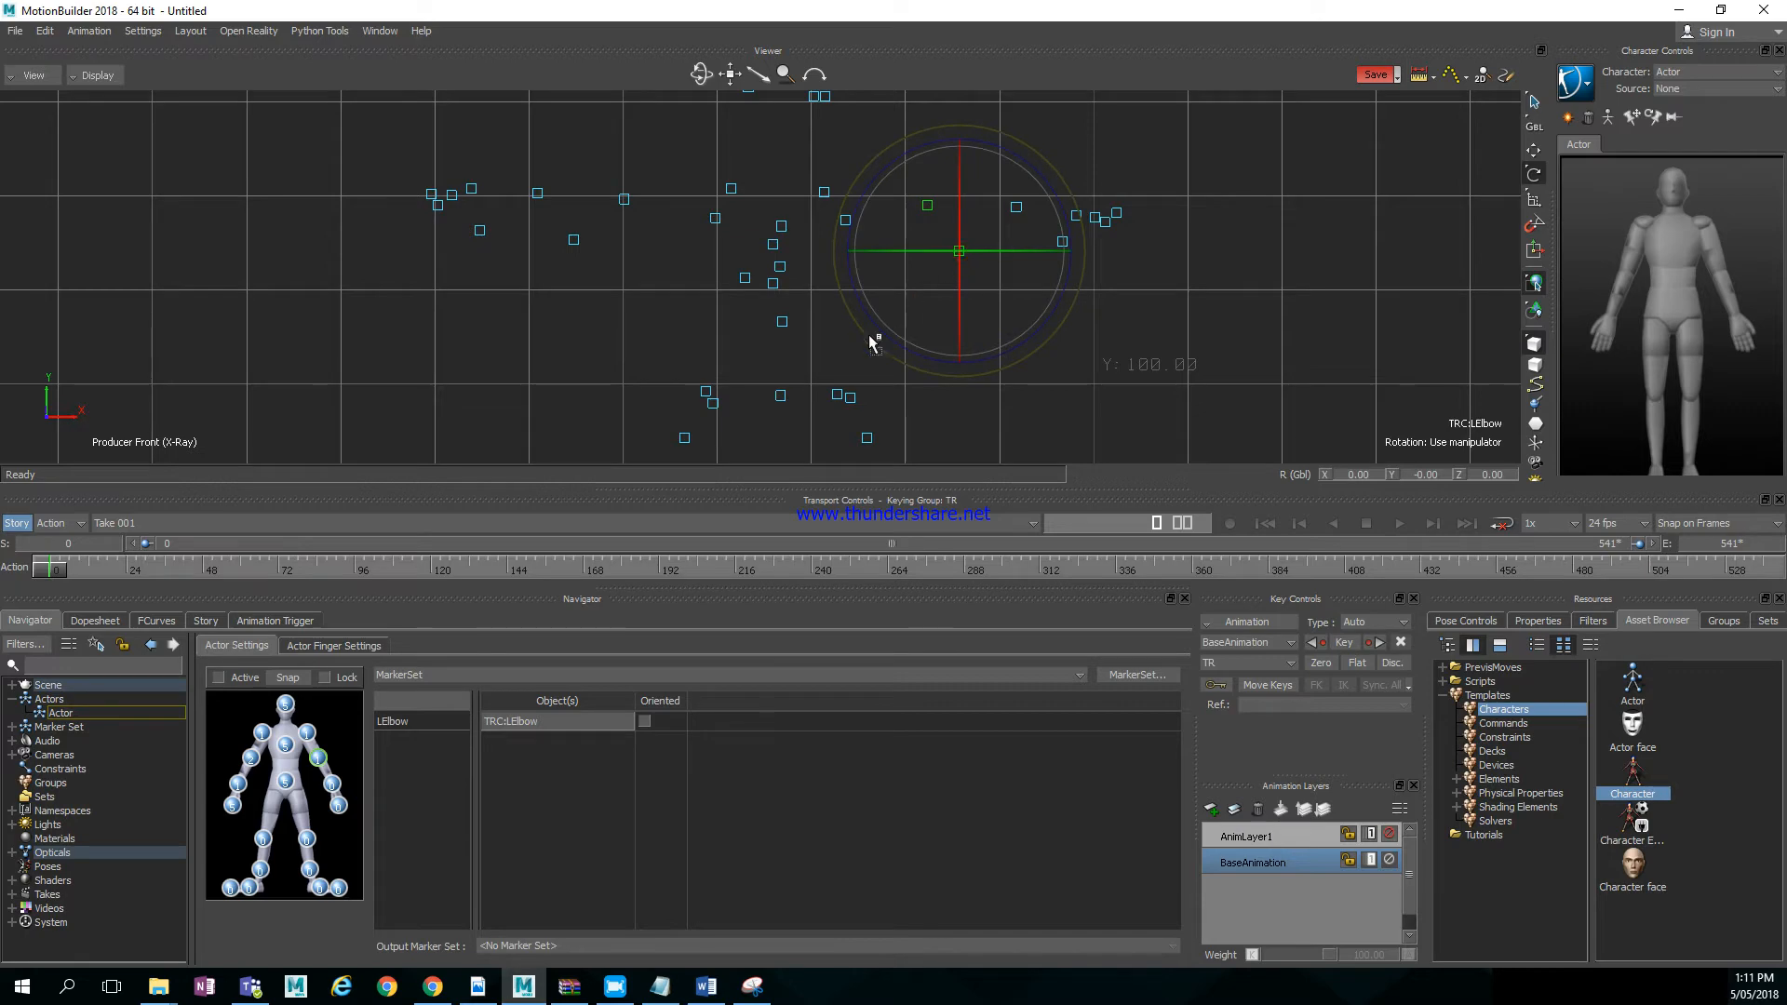
pyautogui.click(319, 762)
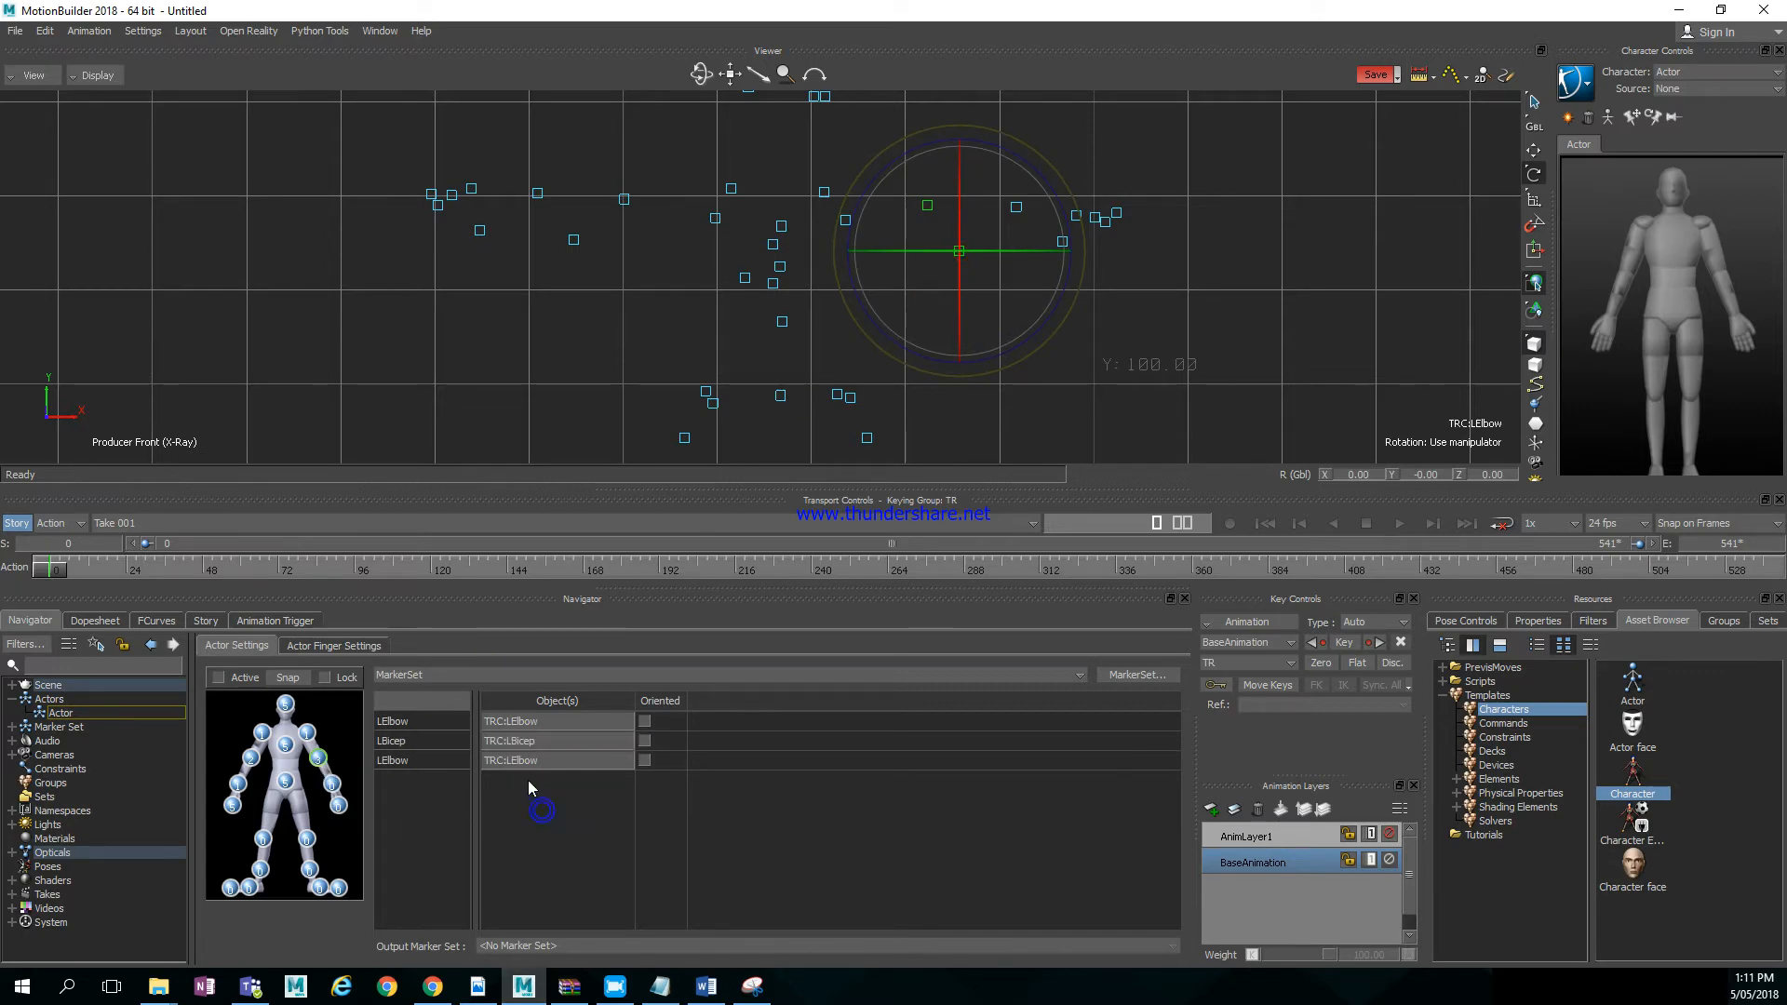
pyautogui.click(439, 761)
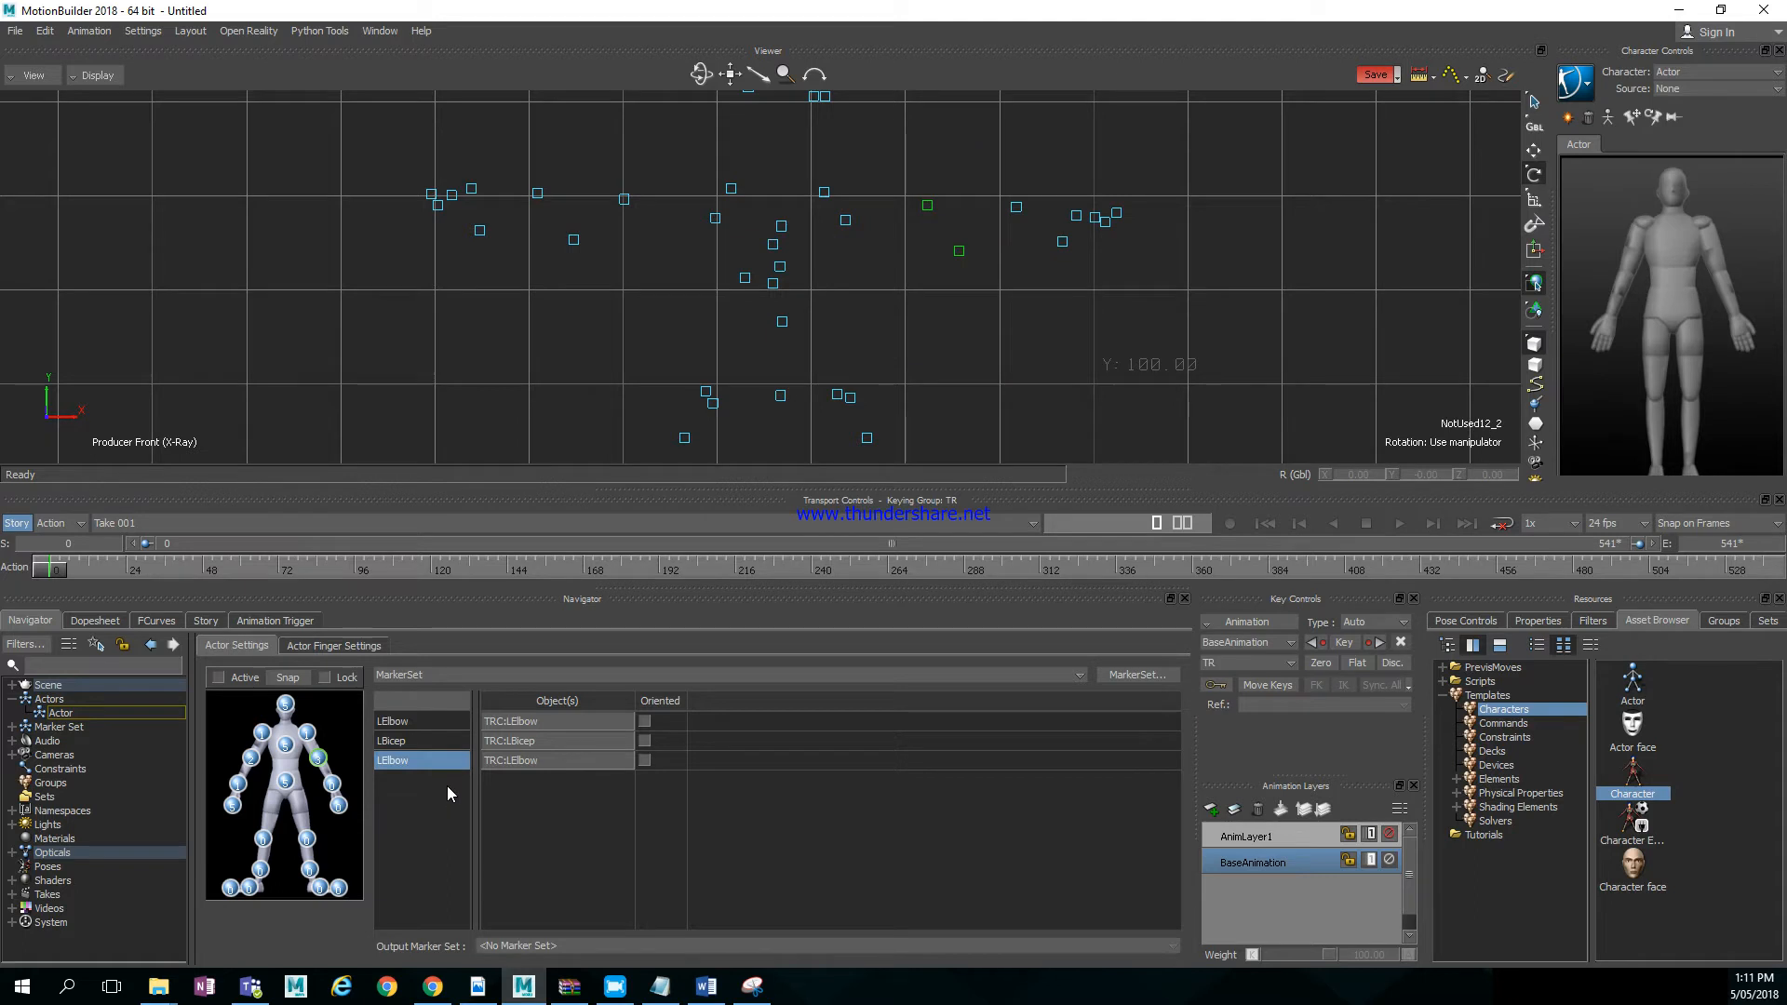
pyautogui.press('Delete')
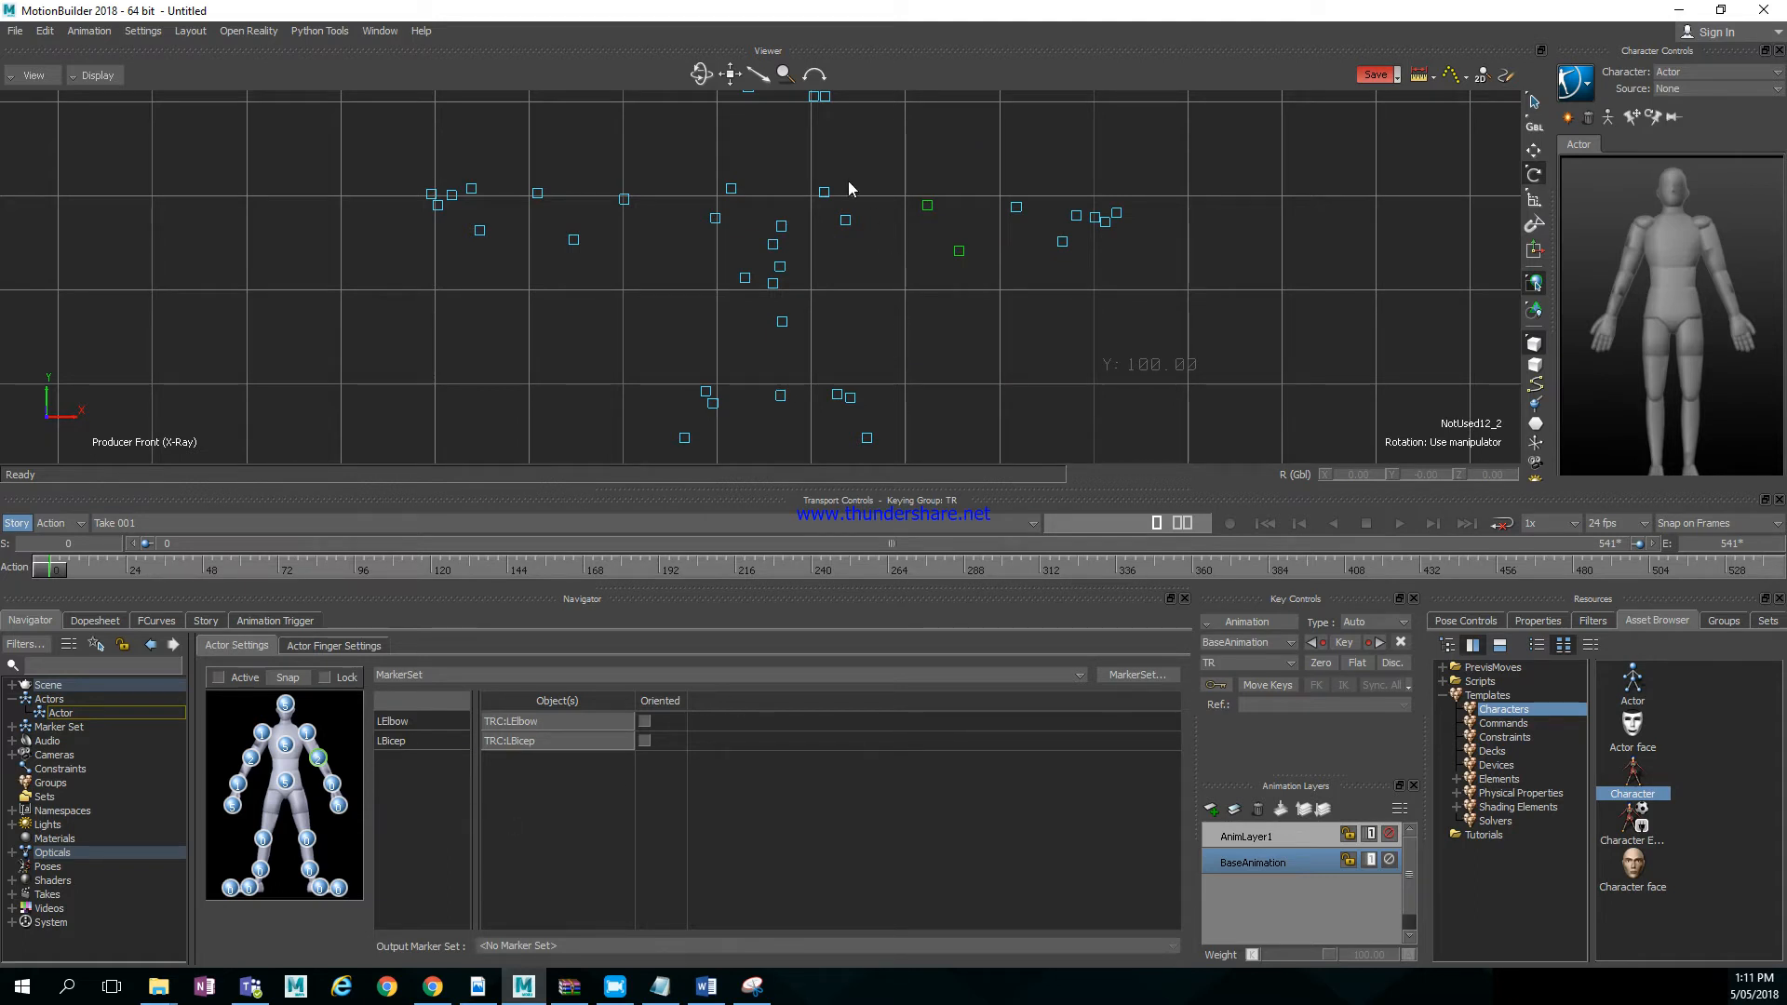
# Check the mapping of the LShoulder marker in the Actor's left shoulder cell, and clear the selection
pyautogui.click(845, 221)
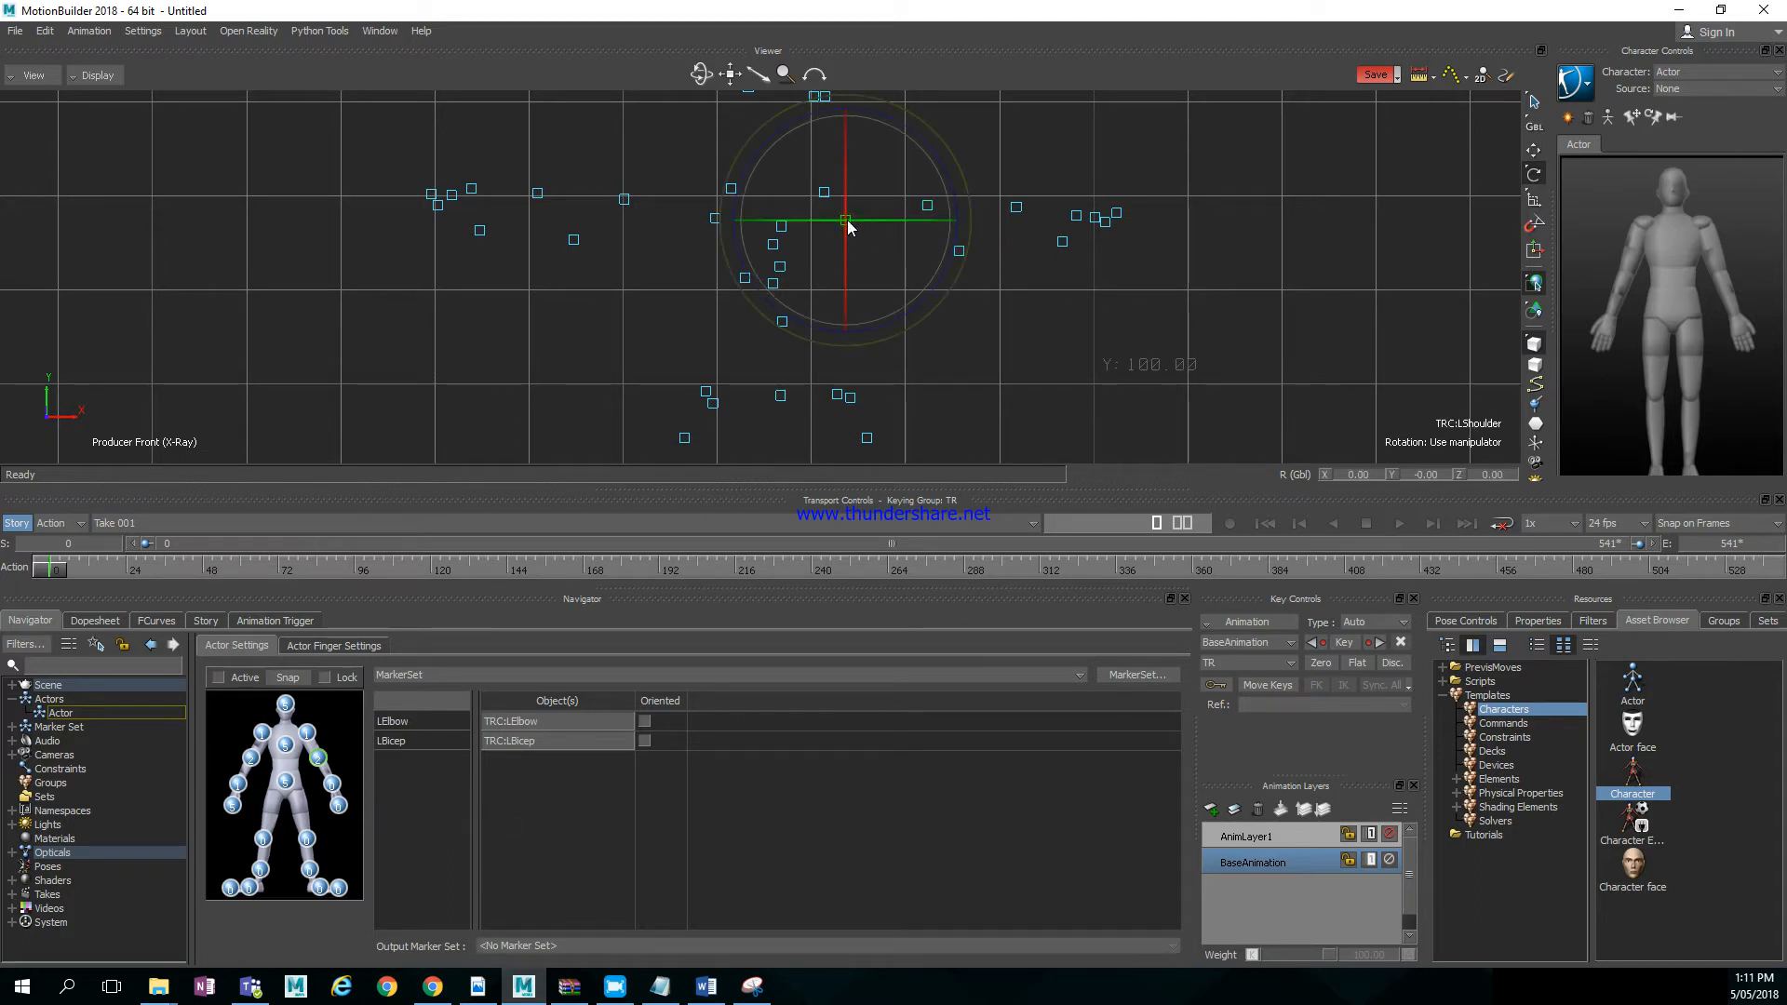
pyautogui.click(308, 734)
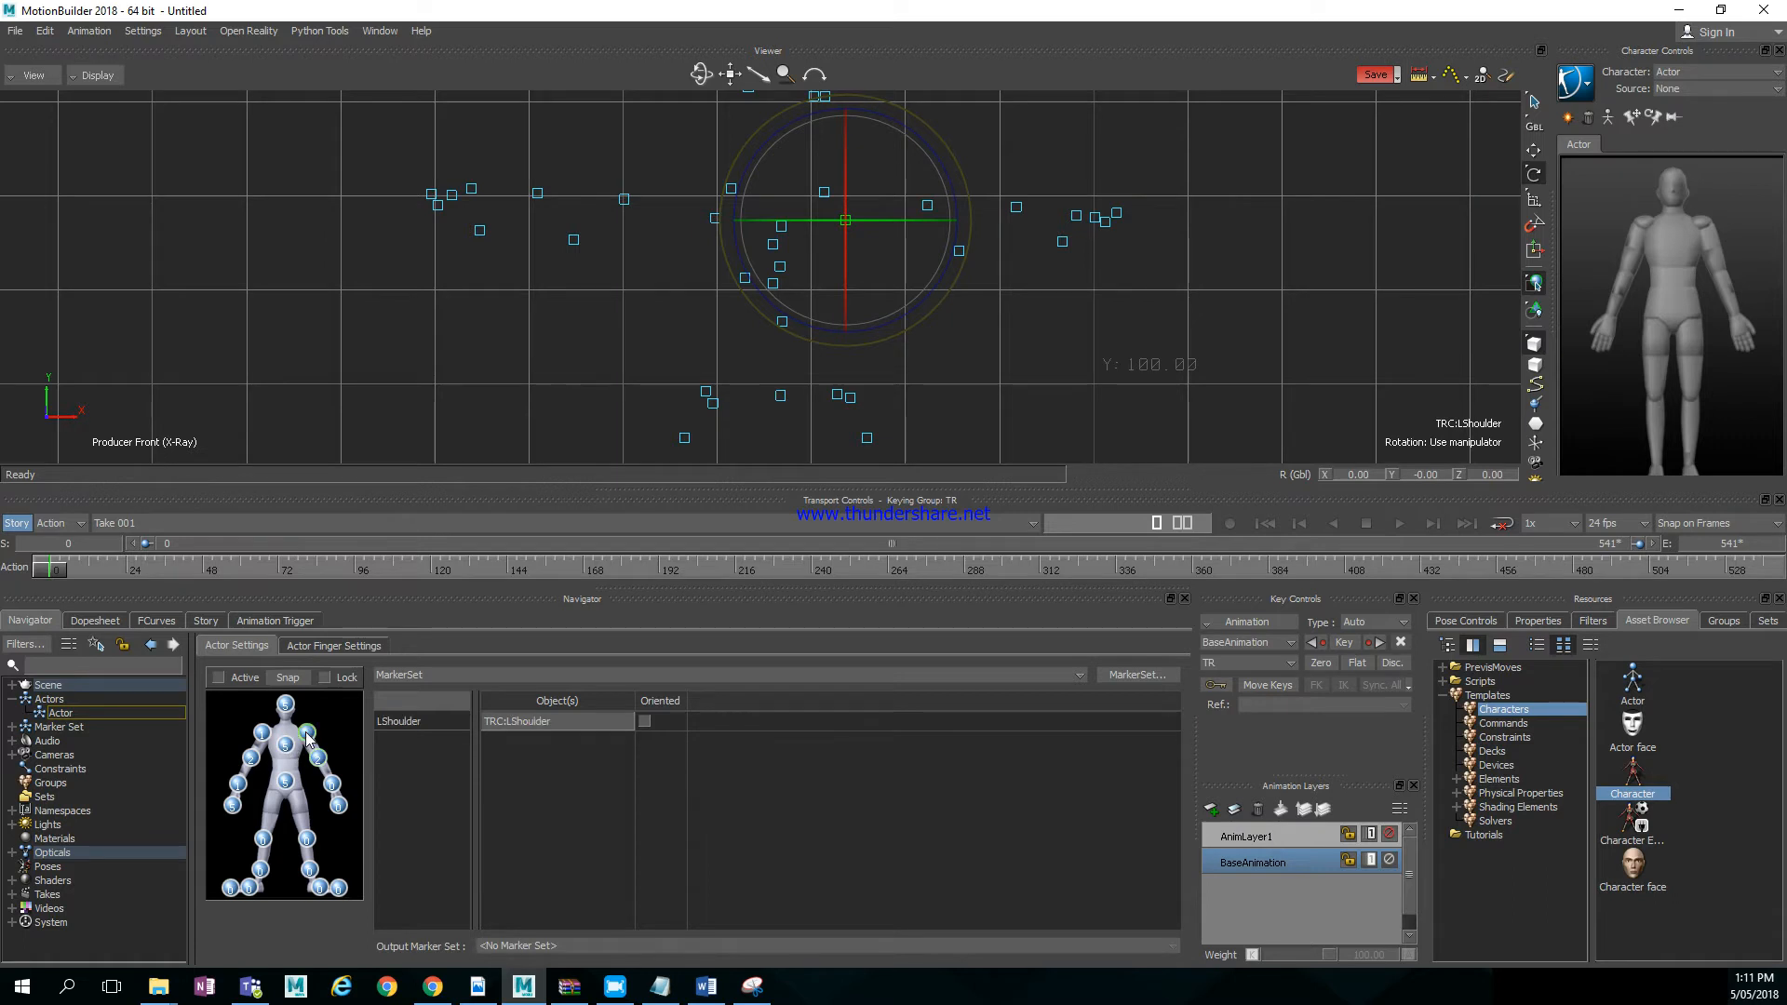
pyautogui.click(981, 315)
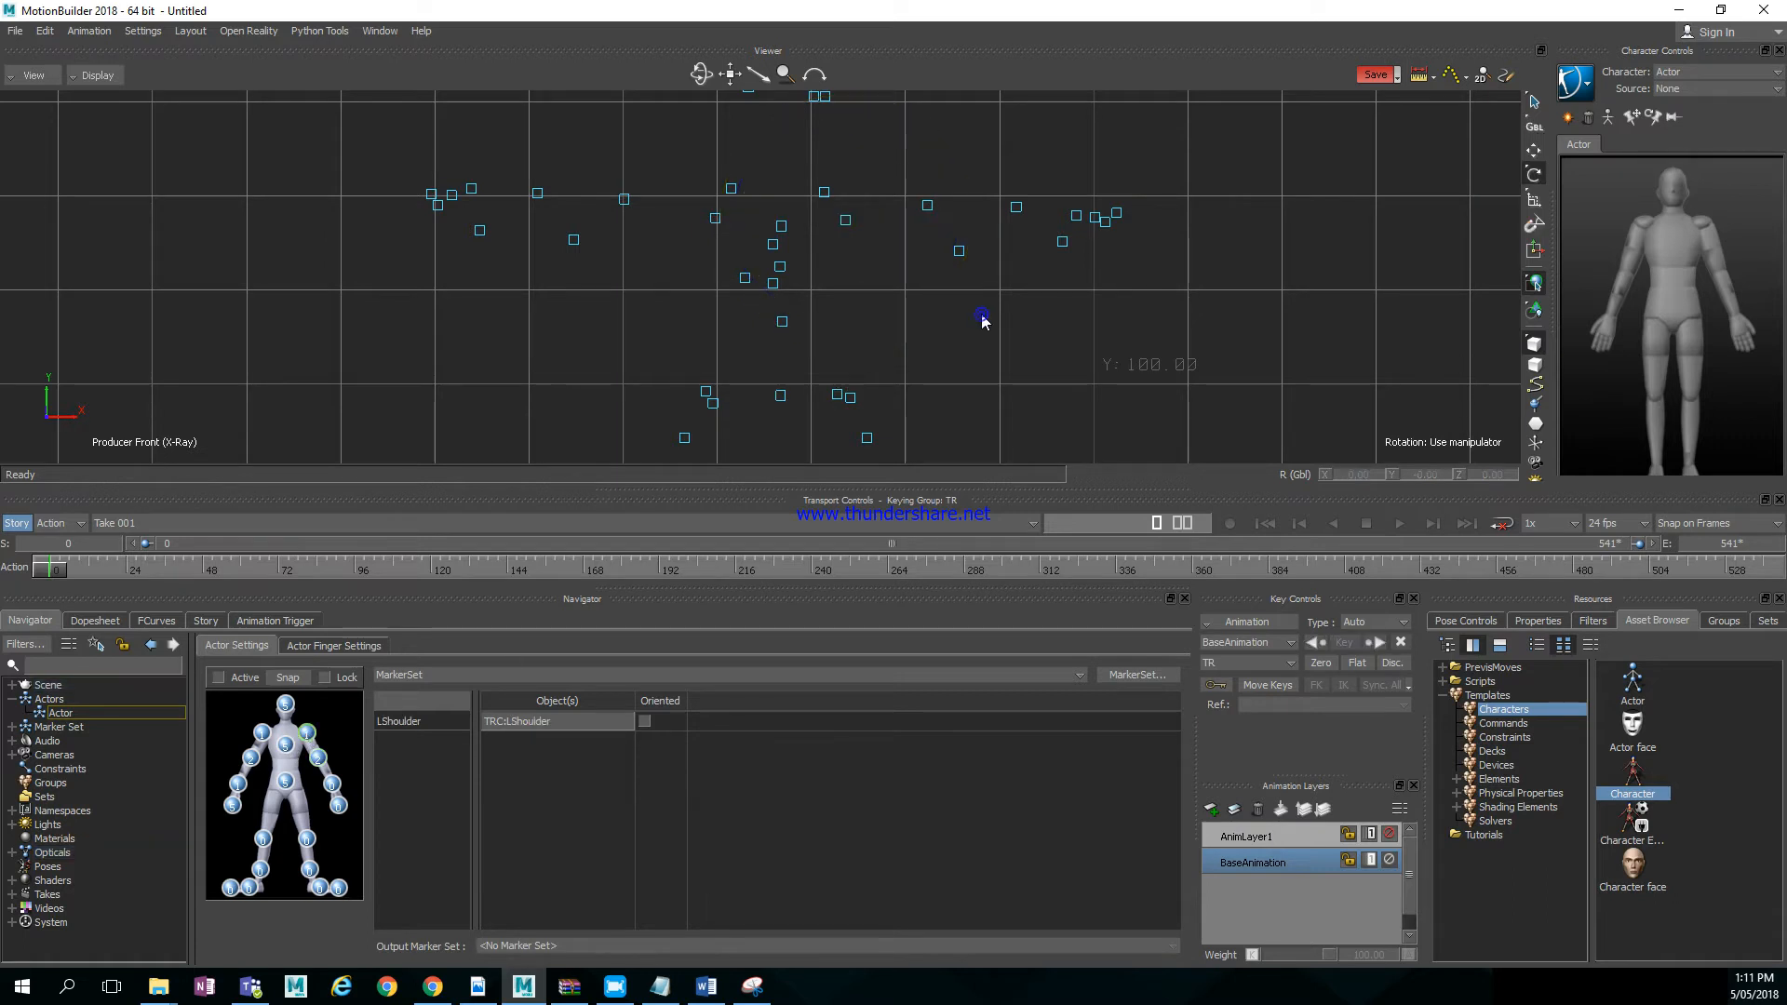
# Map the LForearm marker to the left-arm cell between elbow and hand, and select the left wrist and hand markers together
pyautogui.click(1015, 207)
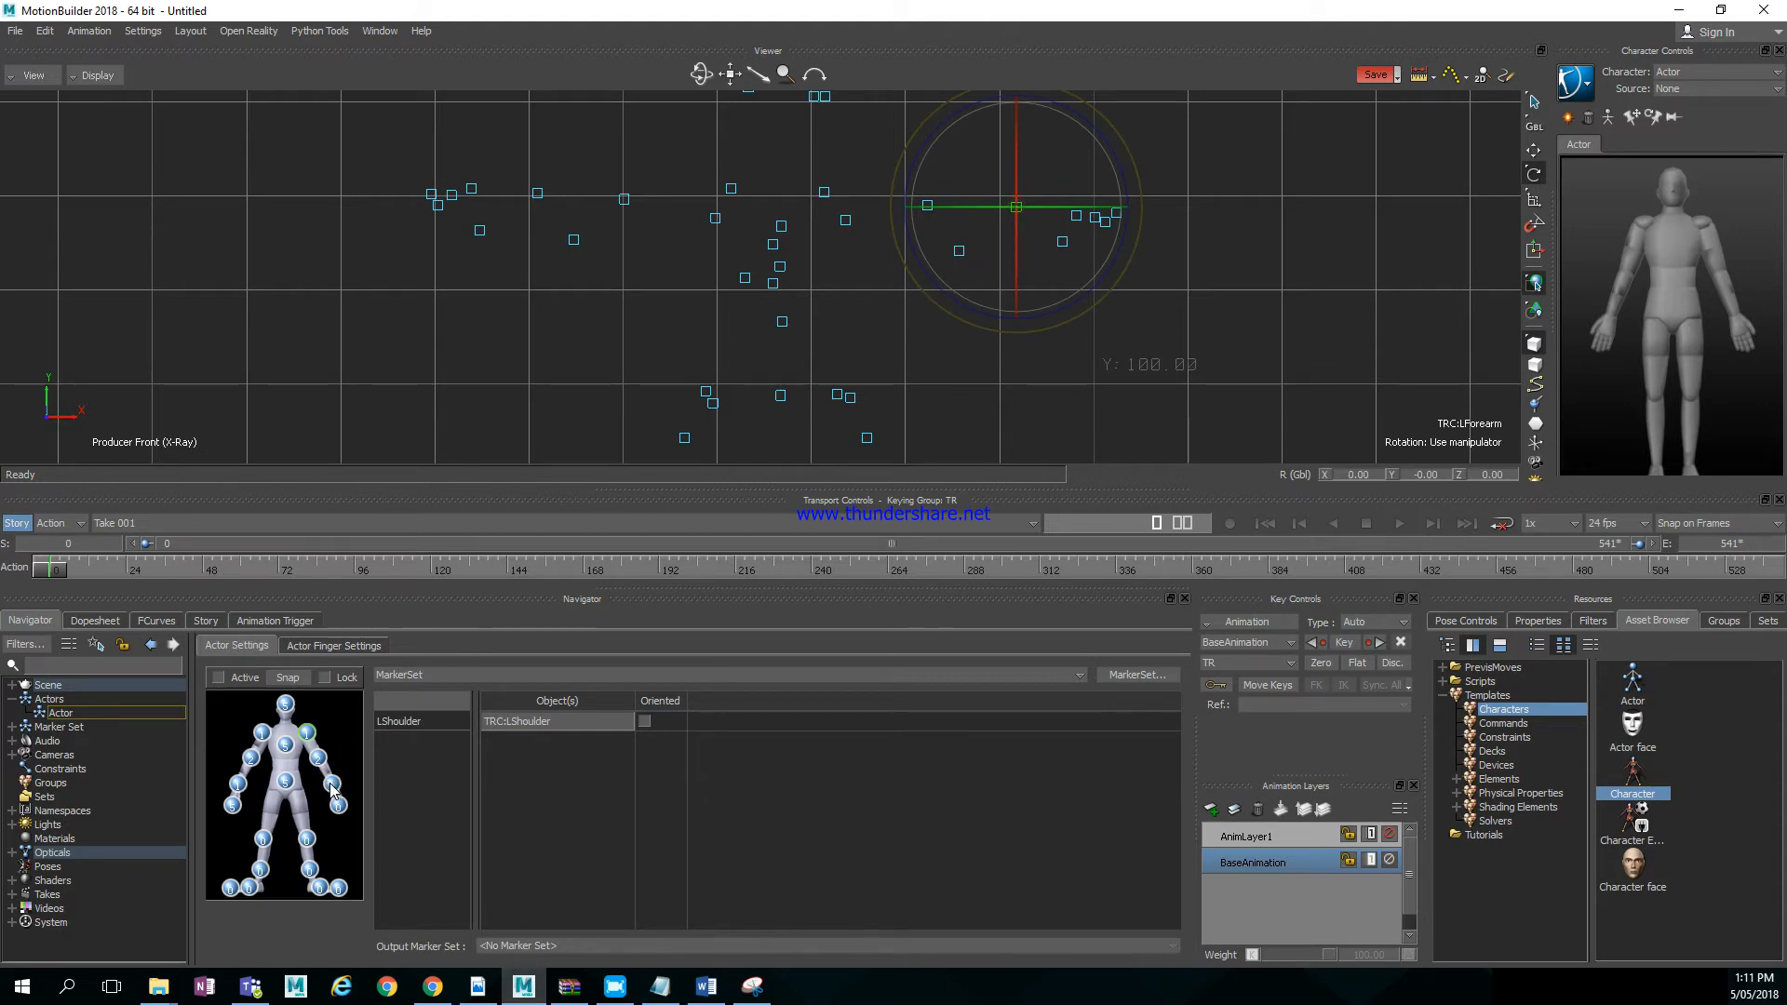
pyautogui.click(1202, 182)
pyautogui.moveTo(1053, 281); pyautogui.dragTo(1052, 282)
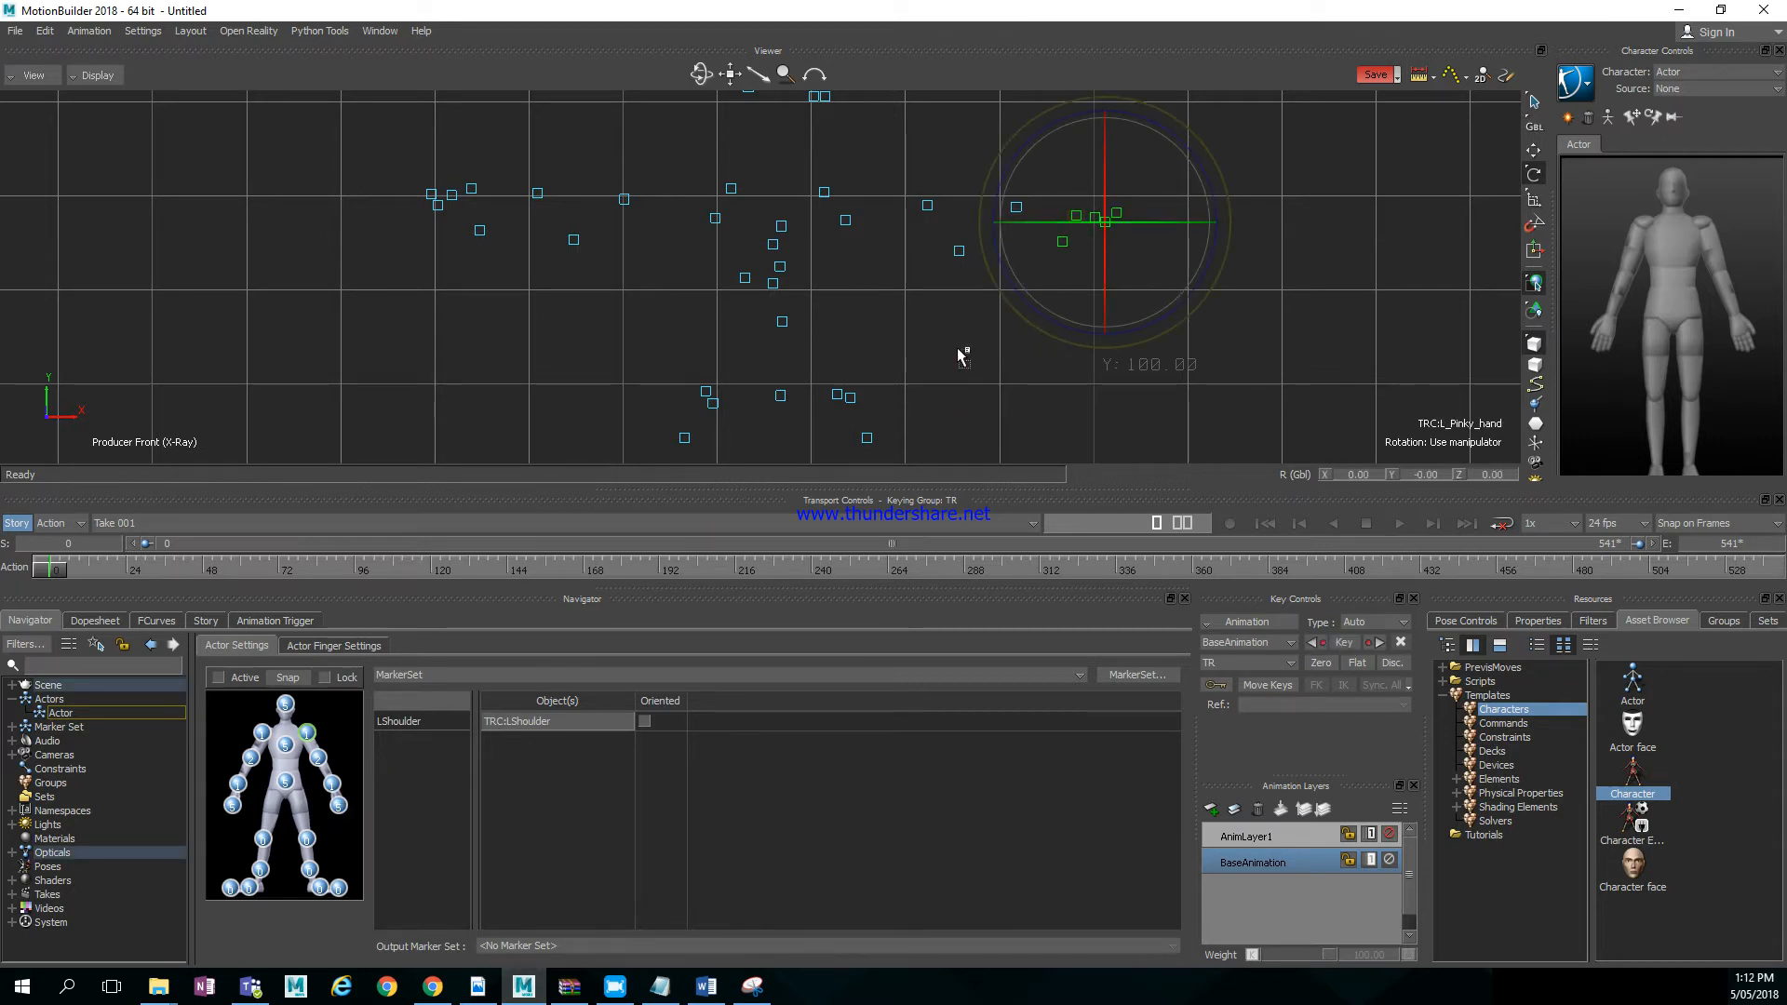
# Check the RMiddleWaist marker at the right side of the hips, and clear the selection
pyautogui.keyDown('shift'); pyautogui.moveTo(904, 385); pyautogui.dragTo(976, 92); pyautogui.keyUp('shift')
pyautogui.moveTo(914, 277)
pyautogui.keyDown('shift'); pyautogui.mouseDown()
pyautogui.moveTo(911, 196)
pyautogui.moveTo(903, 251)
pyautogui.mouseUp(); pyautogui.keyUp('shift')
pyautogui.keyDown('shift'); pyautogui.moveTo(744, 192); pyautogui.dragTo(704, 259); pyautogui.keyUp('shift')
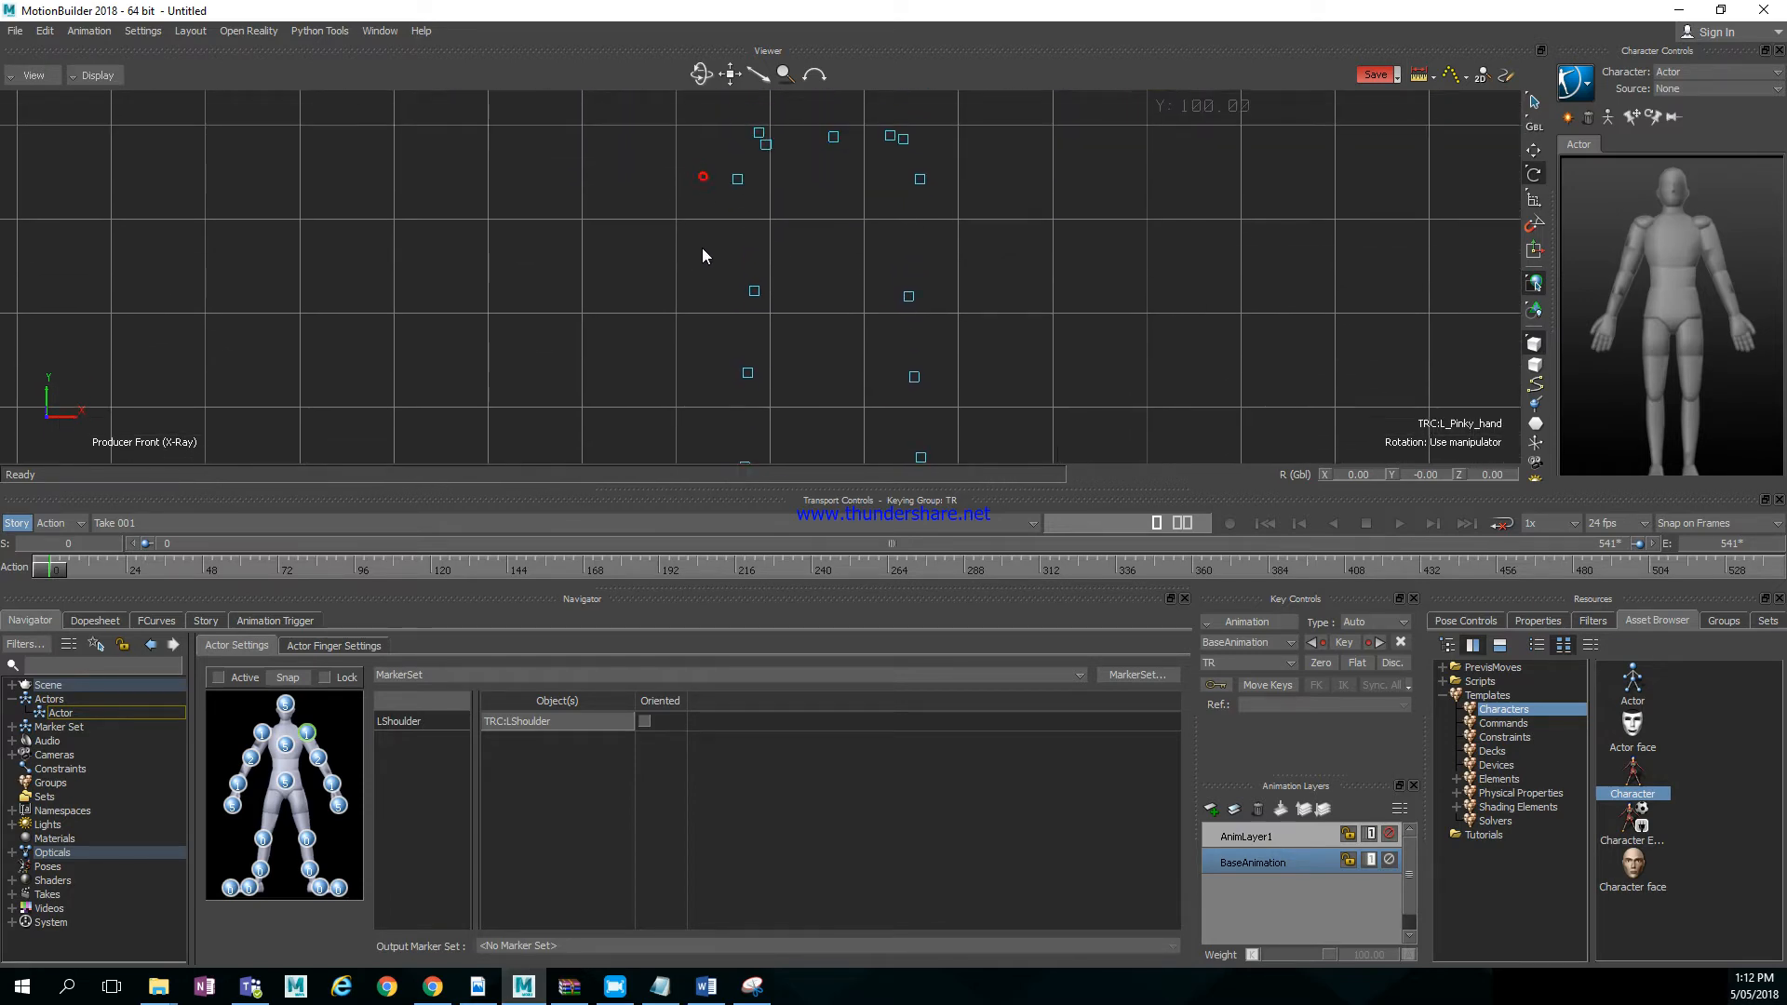
pyautogui.click(737, 185)
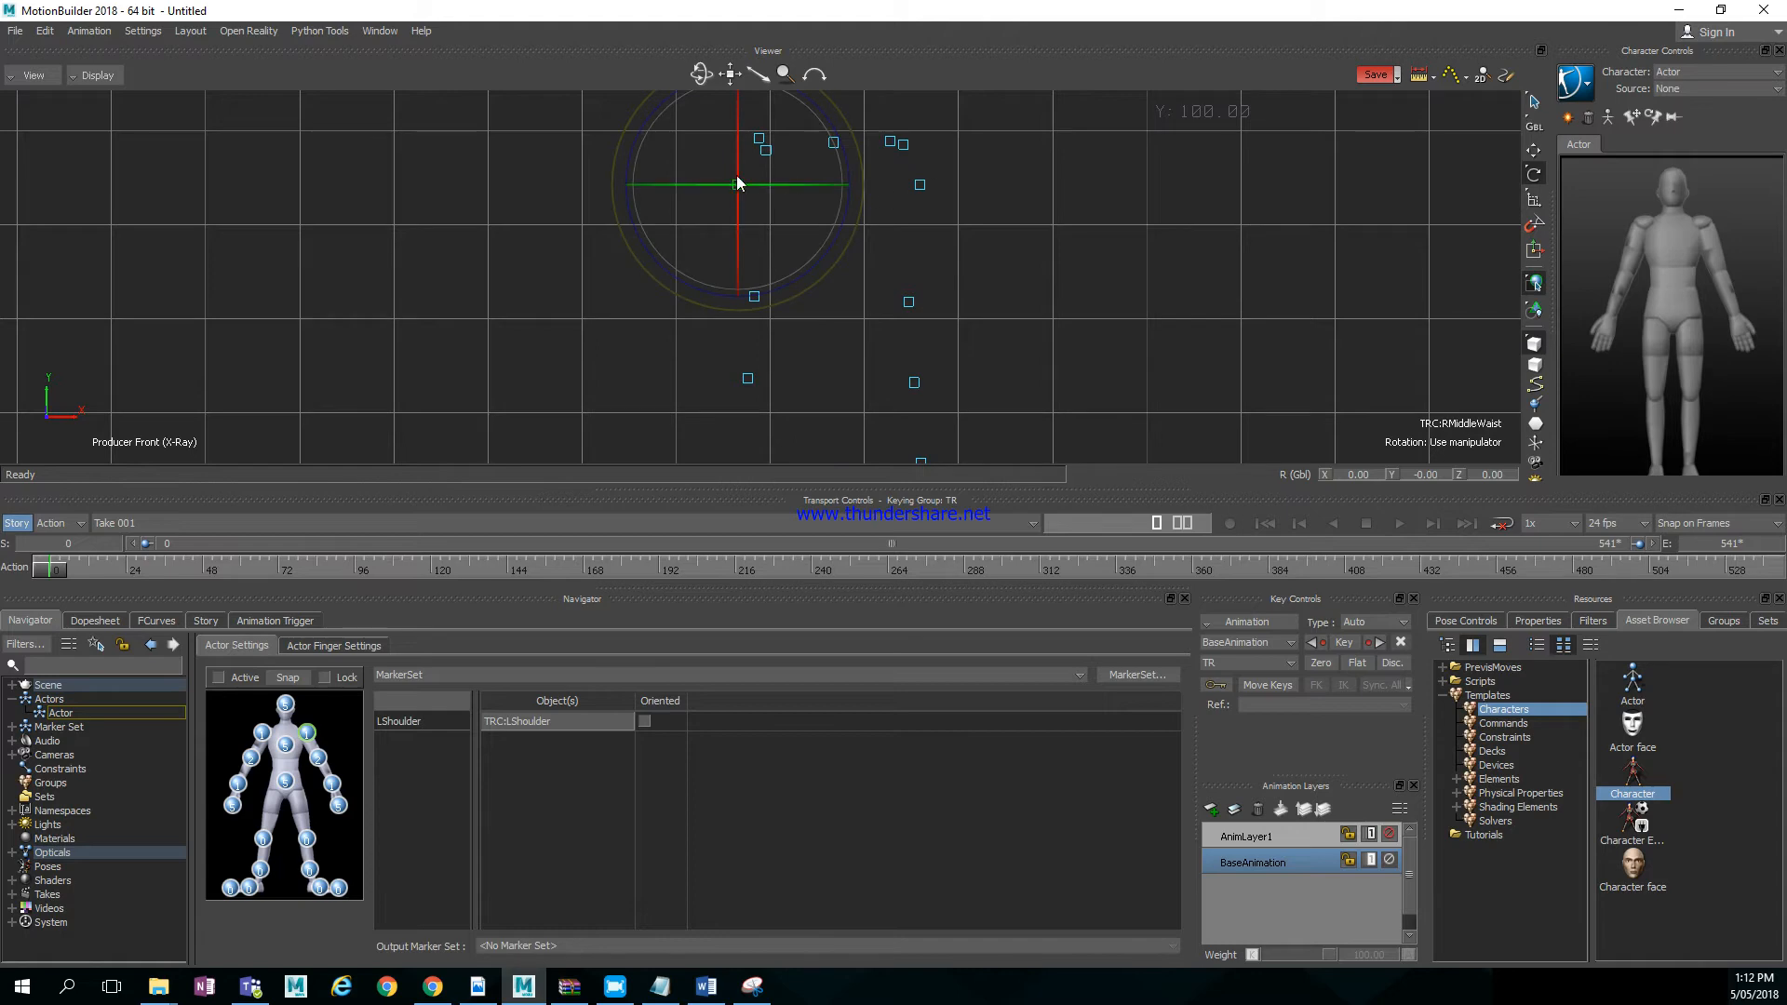
pyautogui.keyDown('shift'); pyautogui.moveTo(623, 362); pyautogui.dragTo(628, 338); pyautogui.keyUp('shift')
pyautogui.click(628, 340)
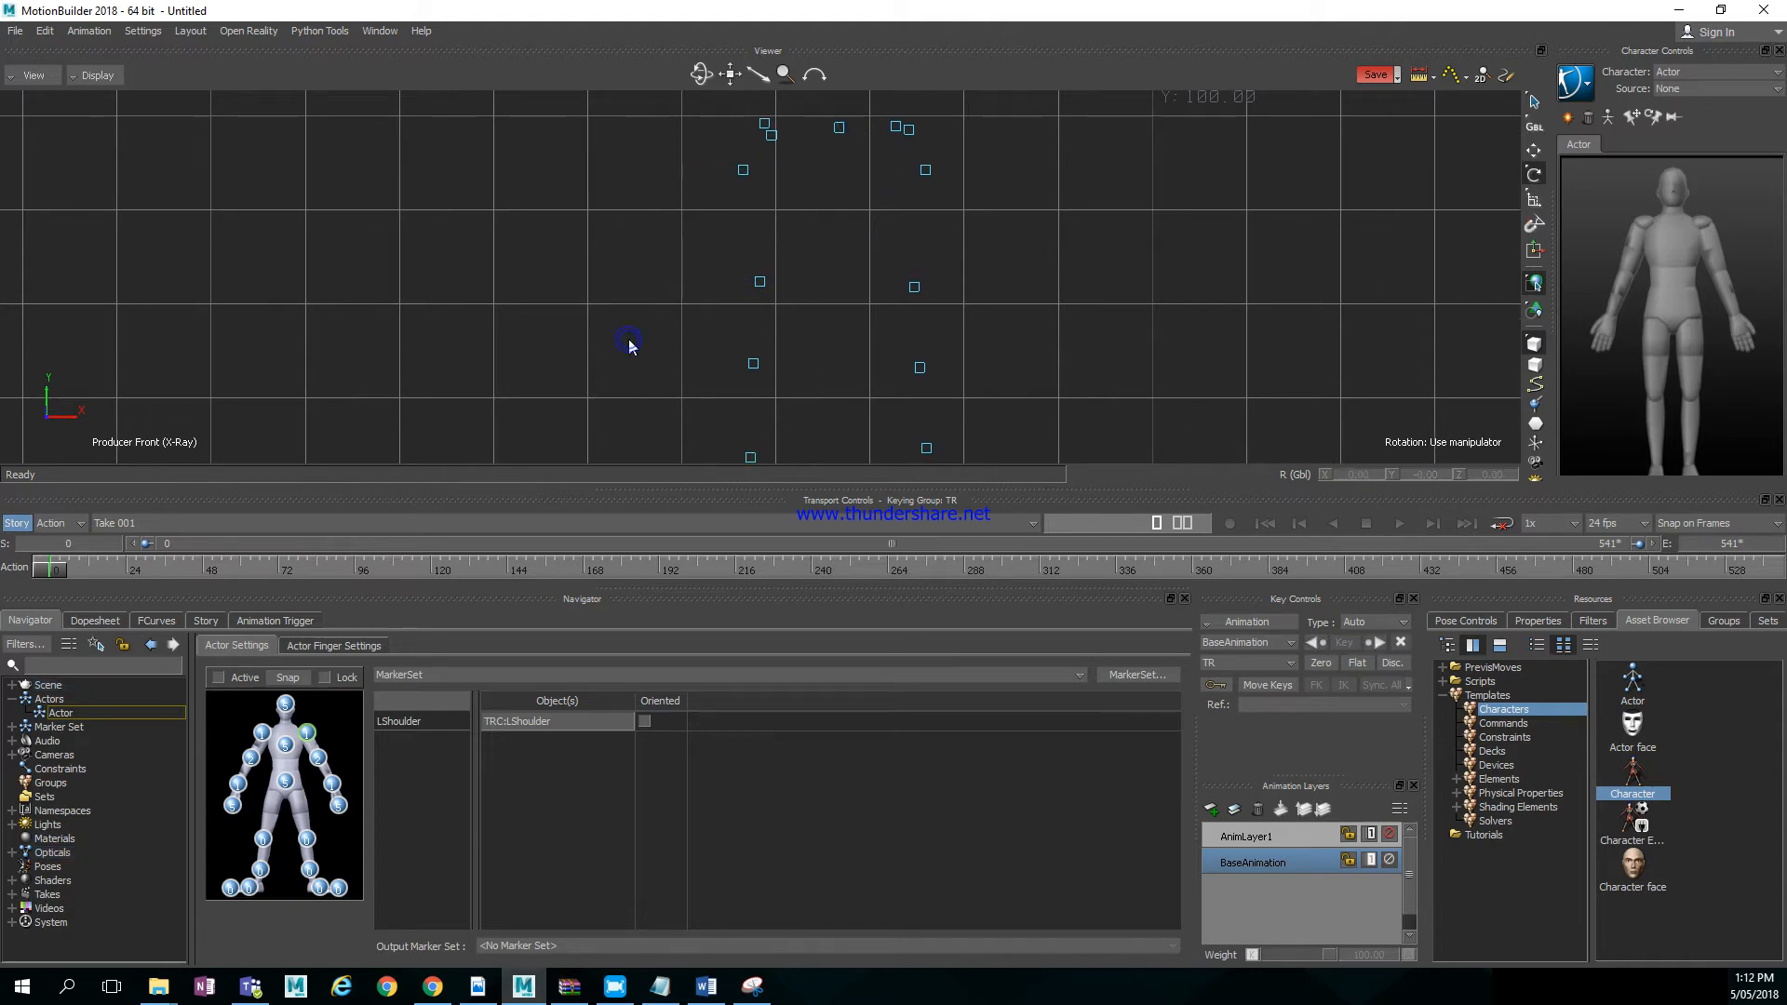
# Map the RThigh and RKnee markers to the Actor's right knee cell, and the LThigh and LKnee markers to the left knee cell
pyautogui.click(758, 283)
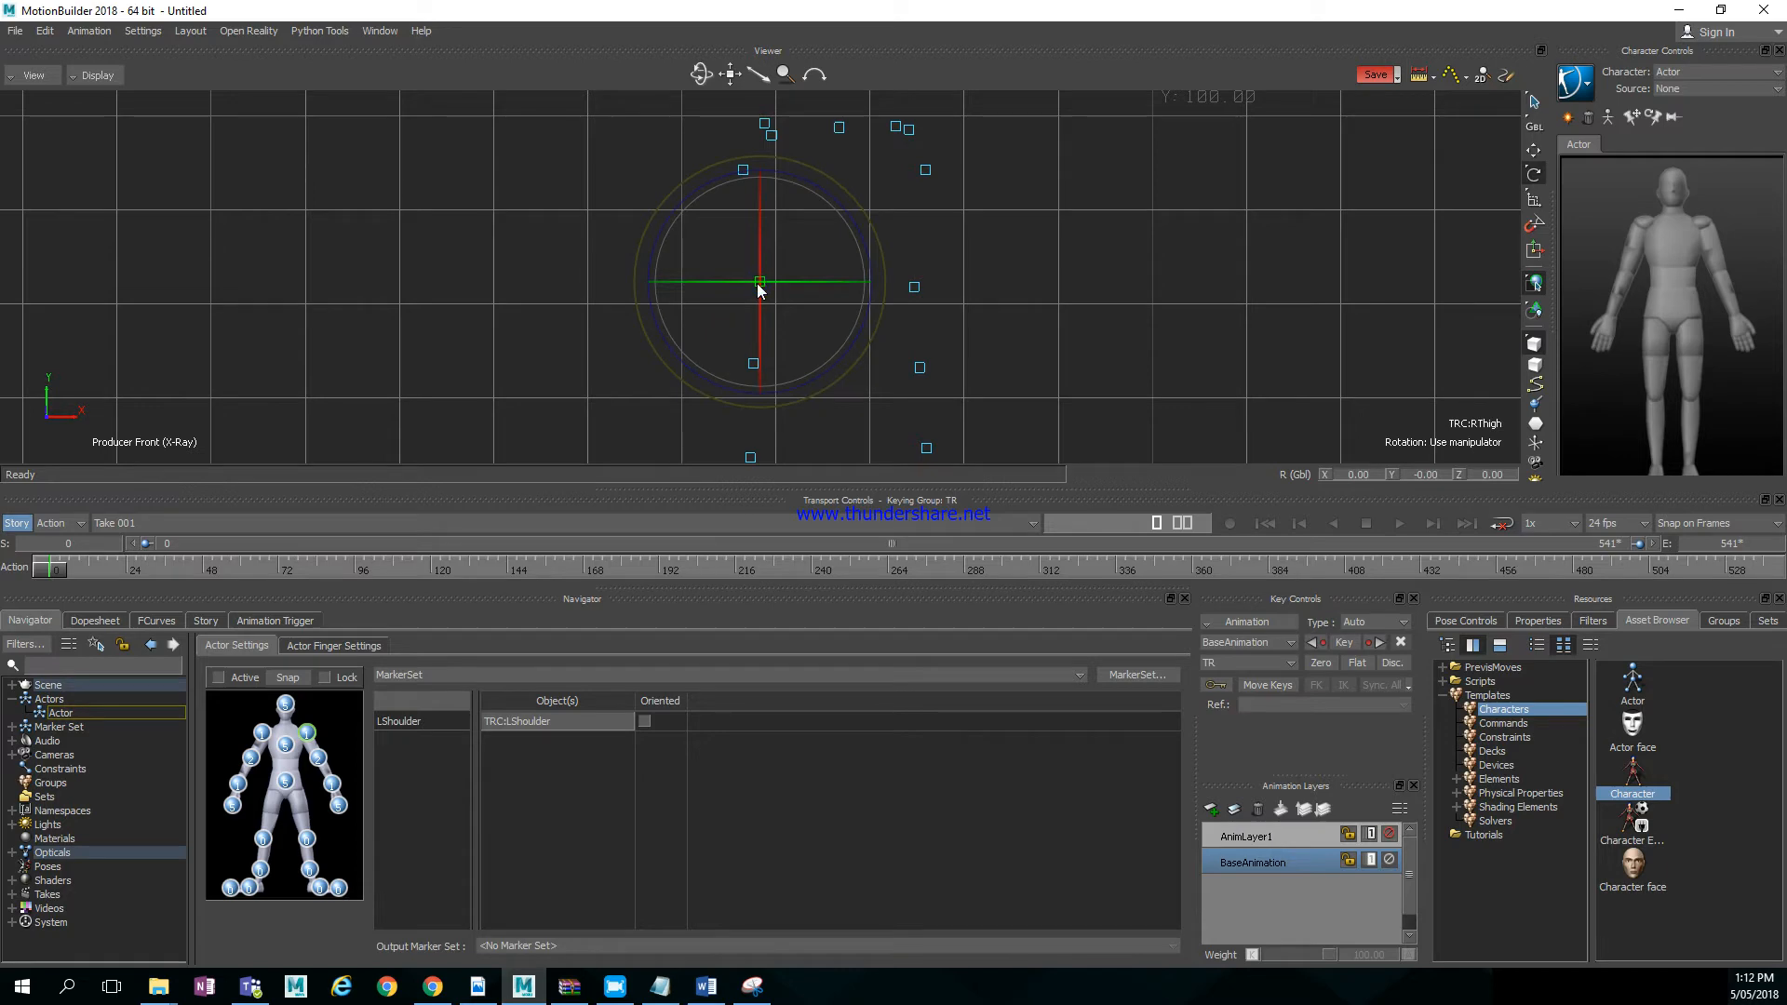
pyautogui.click(545, 346)
pyautogui.doubleClick(753, 363)
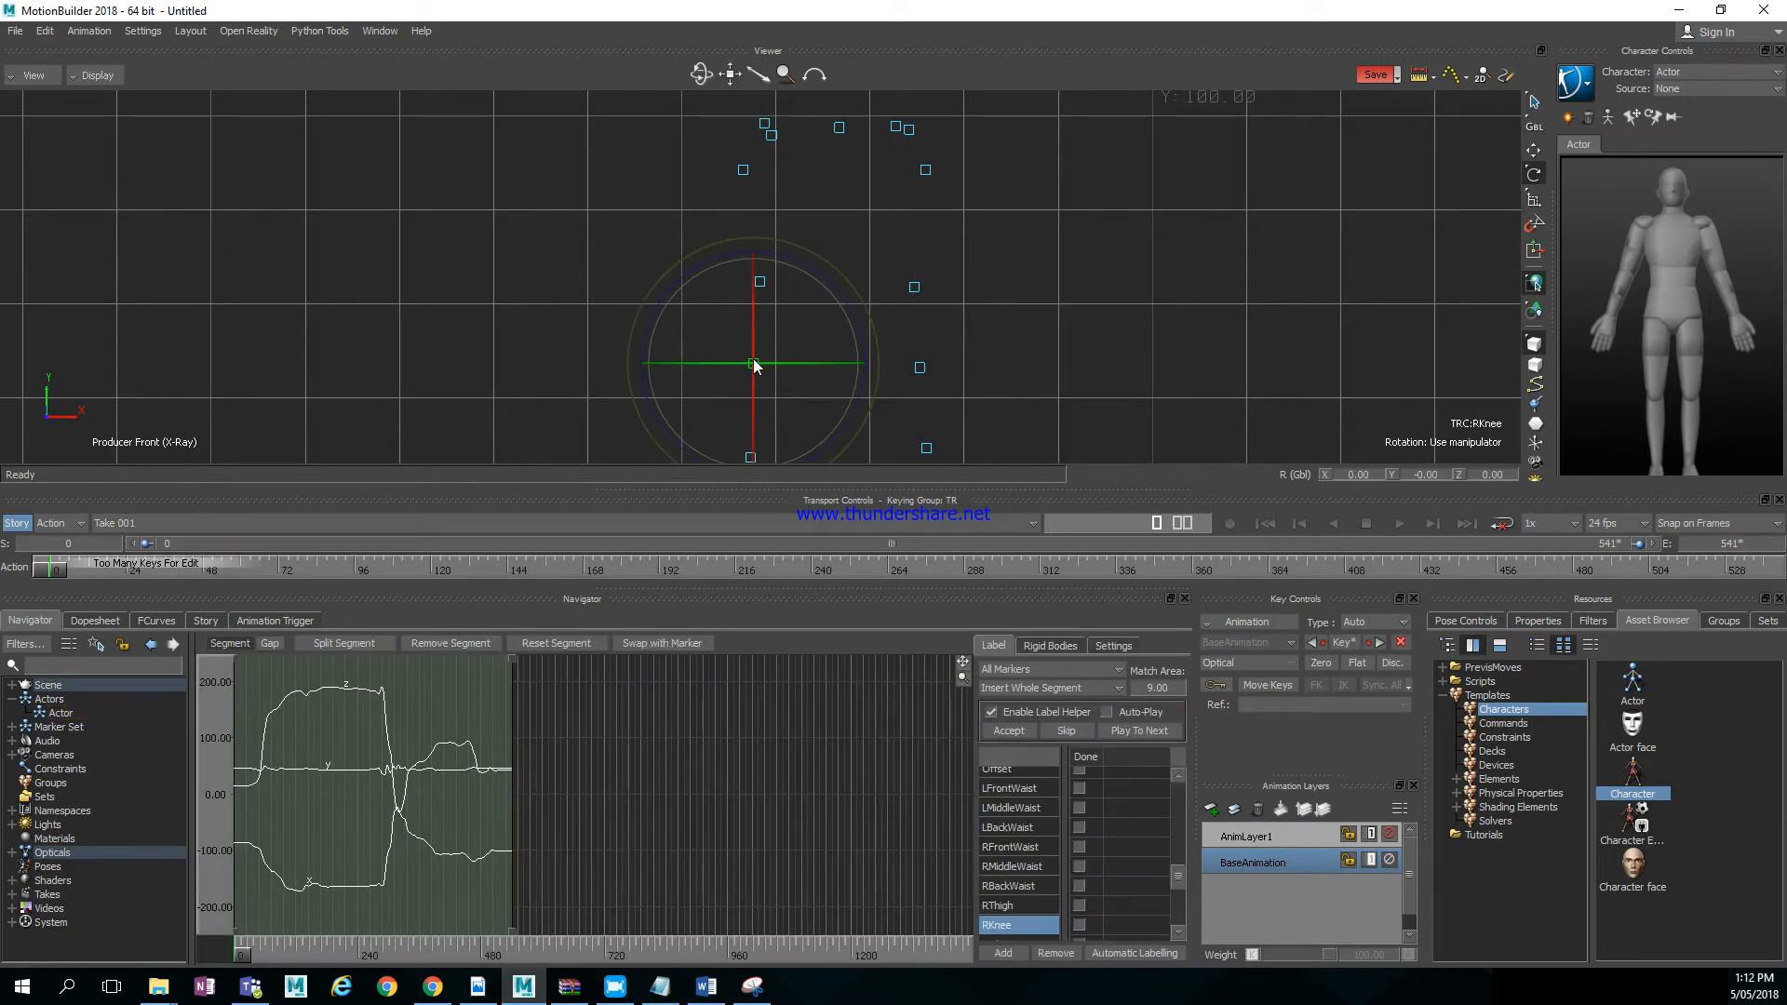
pyautogui.doubleClick(61, 712)
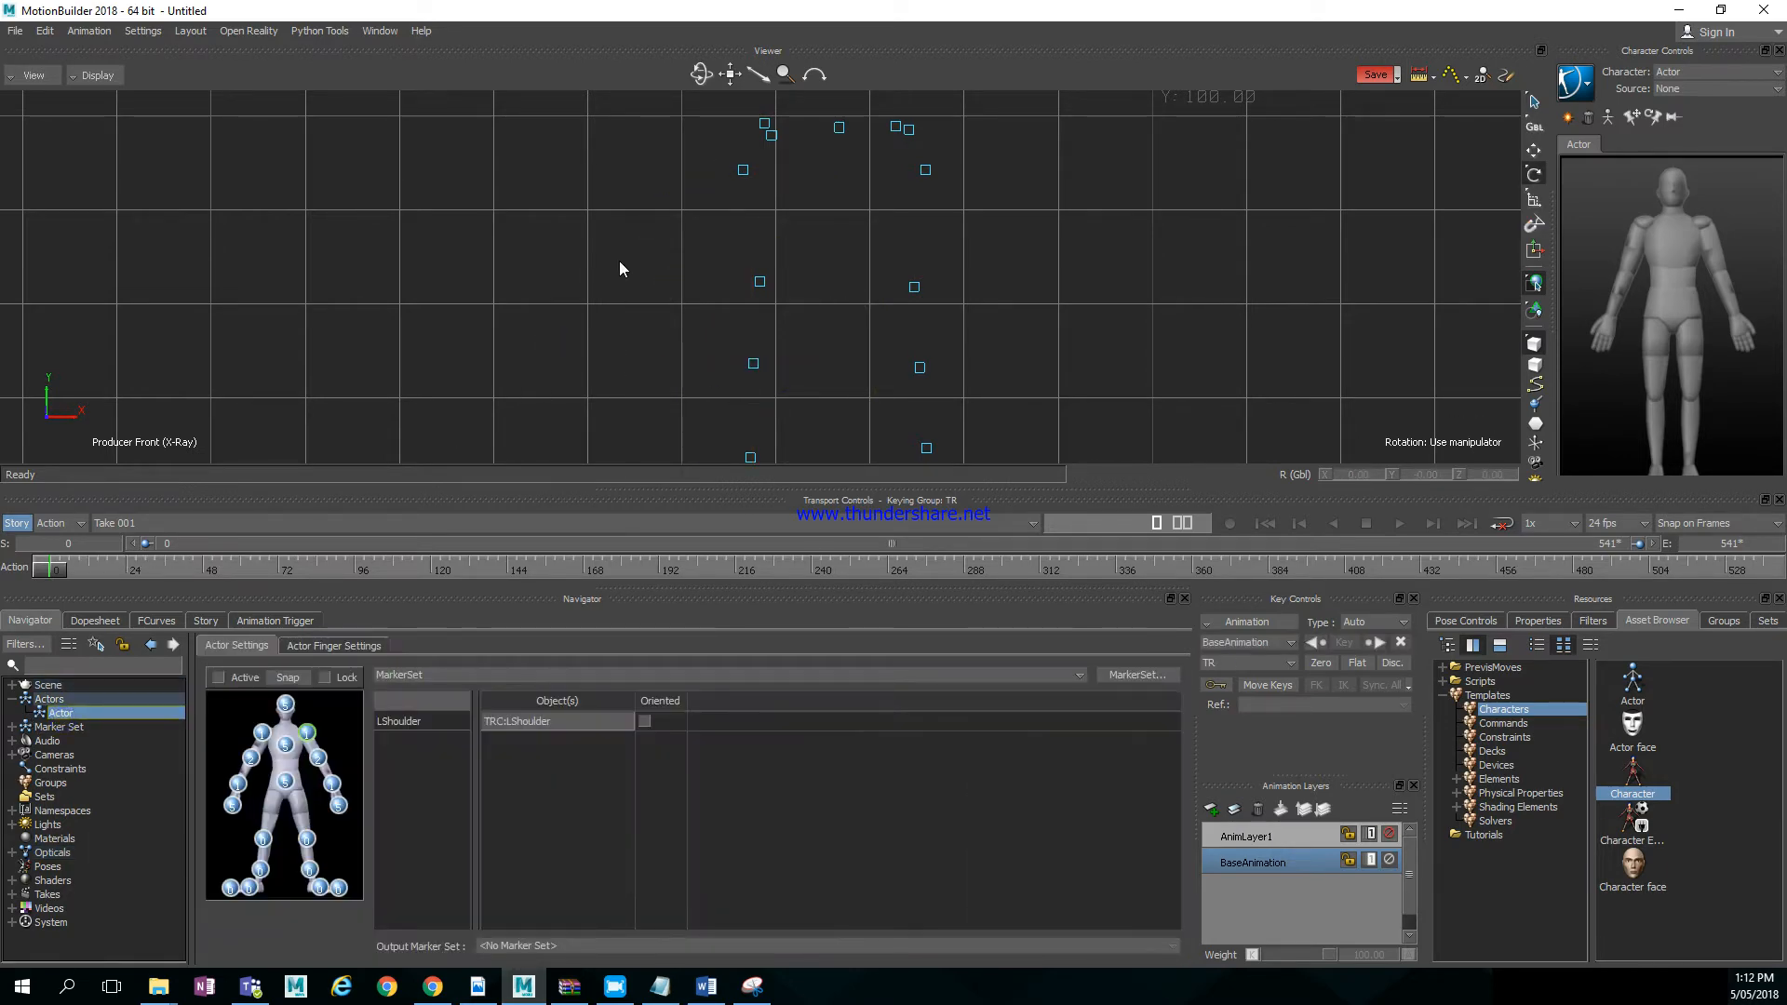
pyautogui.click(753, 364)
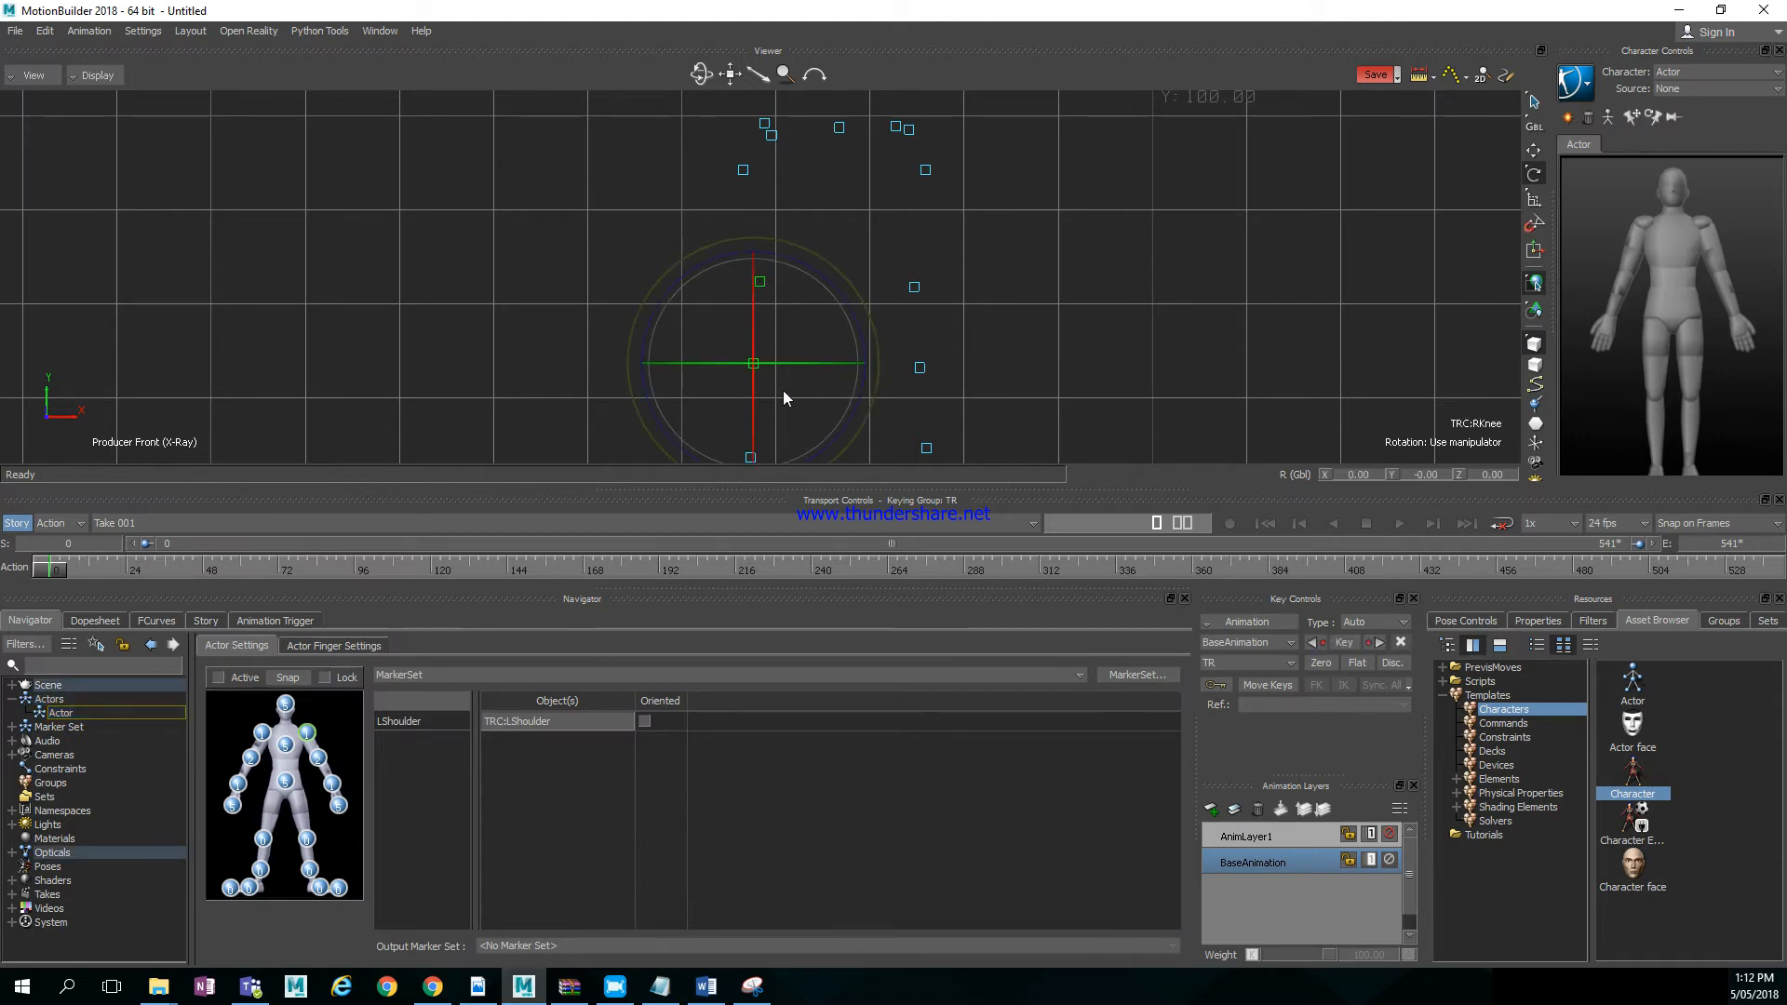
pyautogui.keyDown('alt'); pyautogui.moveTo(761, 290); pyautogui.dragTo(263, 840); pyautogui.keyUp('alt')
pyautogui.moveTo(969, 270); pyautogui.dragTo(317, 842)
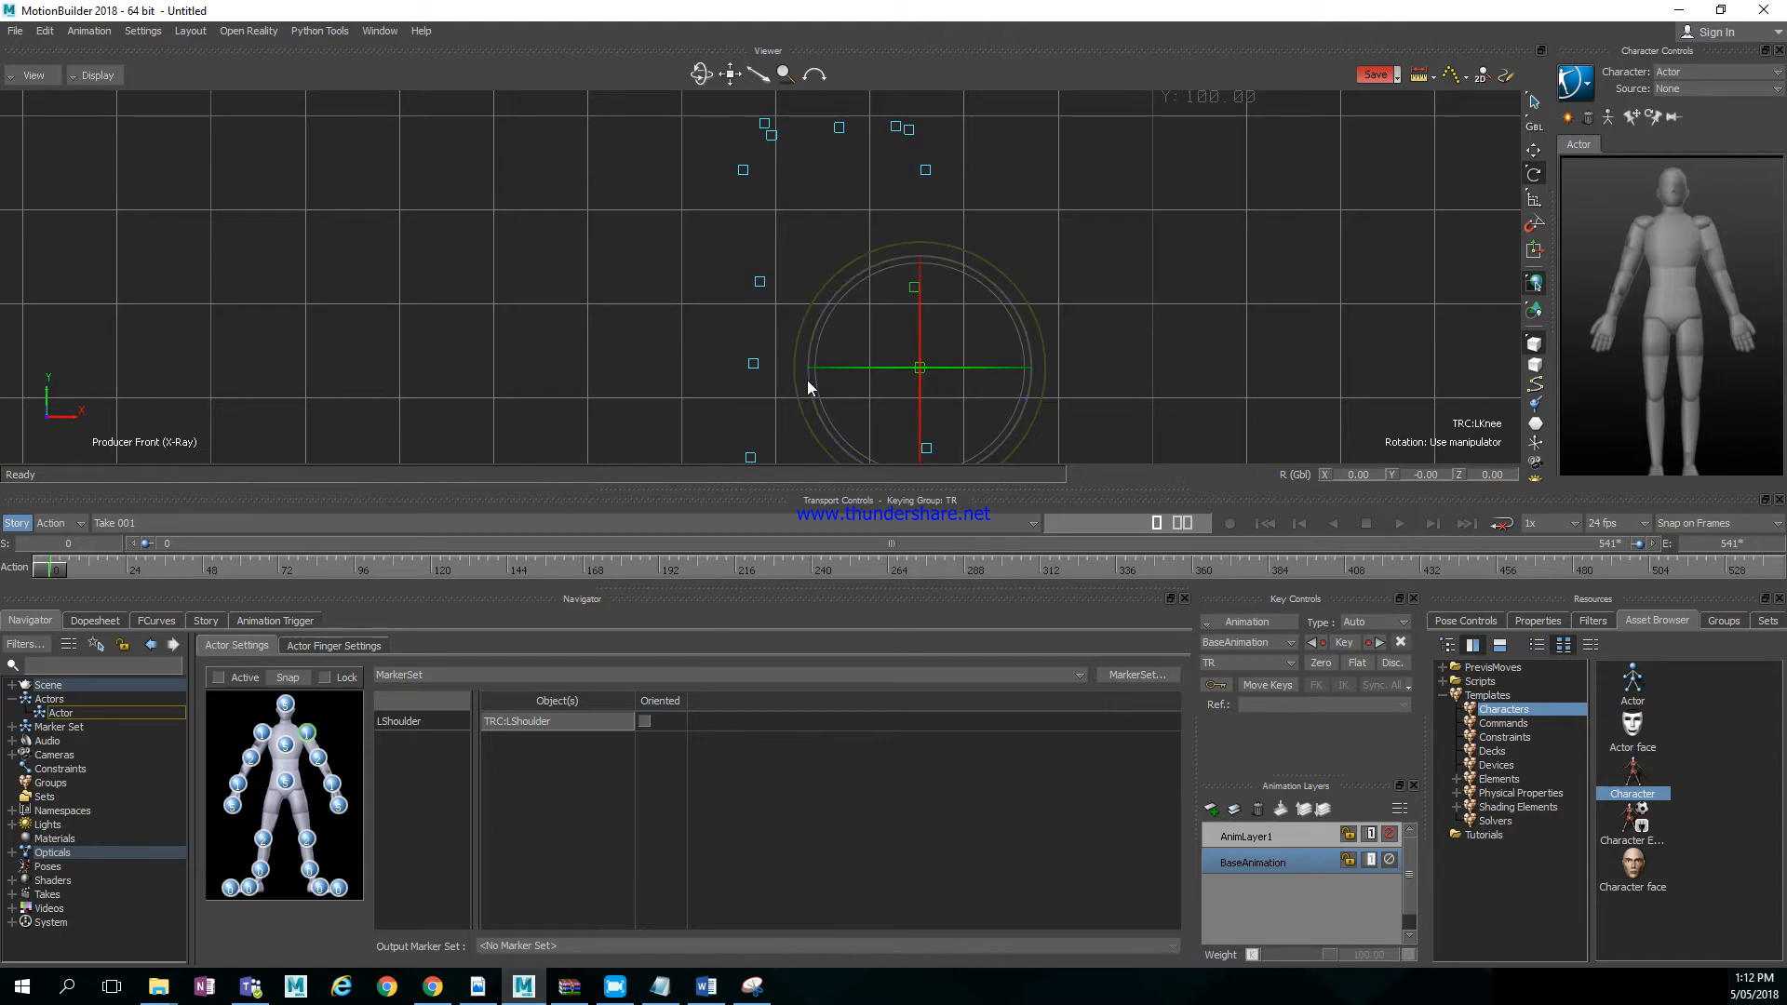
# Check the marker on the right shin, and clear the selection
pyautogui.keyDown('shift'); pyautogui.moveTo(673, 383); pyautogui.dragTo(722, 136); pyautogui.keyUp('shift')
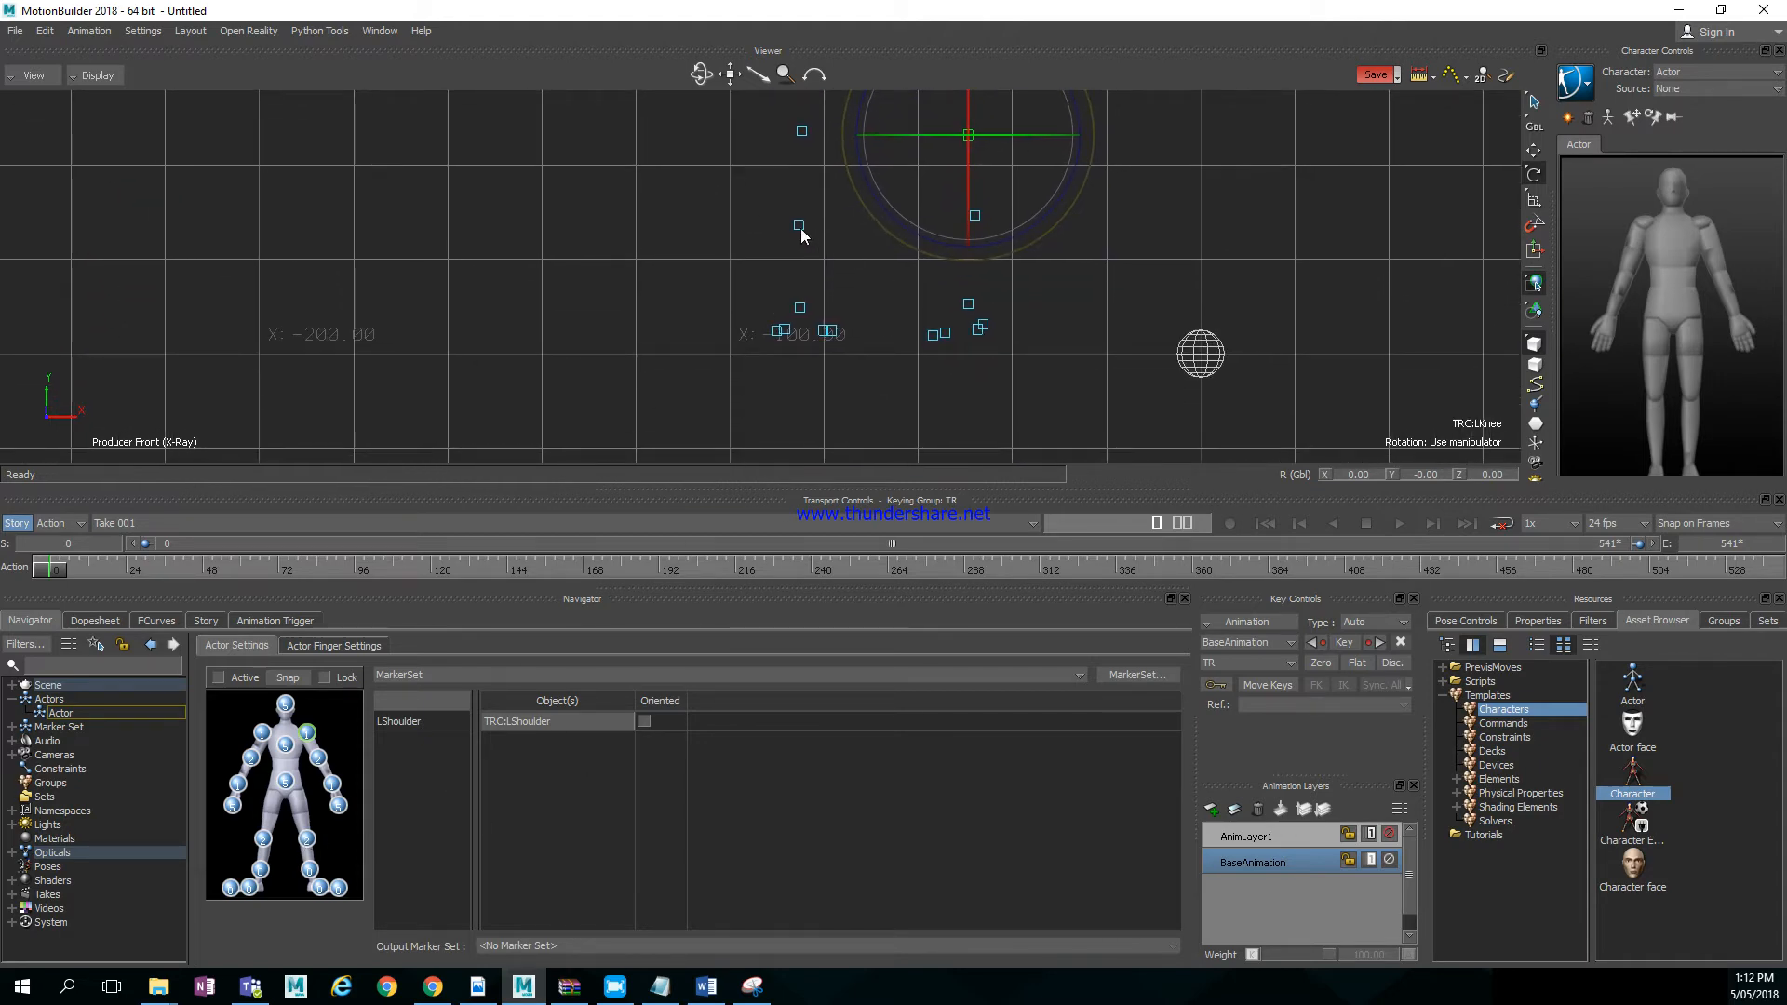
pyautogui.click(800, 226)
pyautogui.click(547, 233)
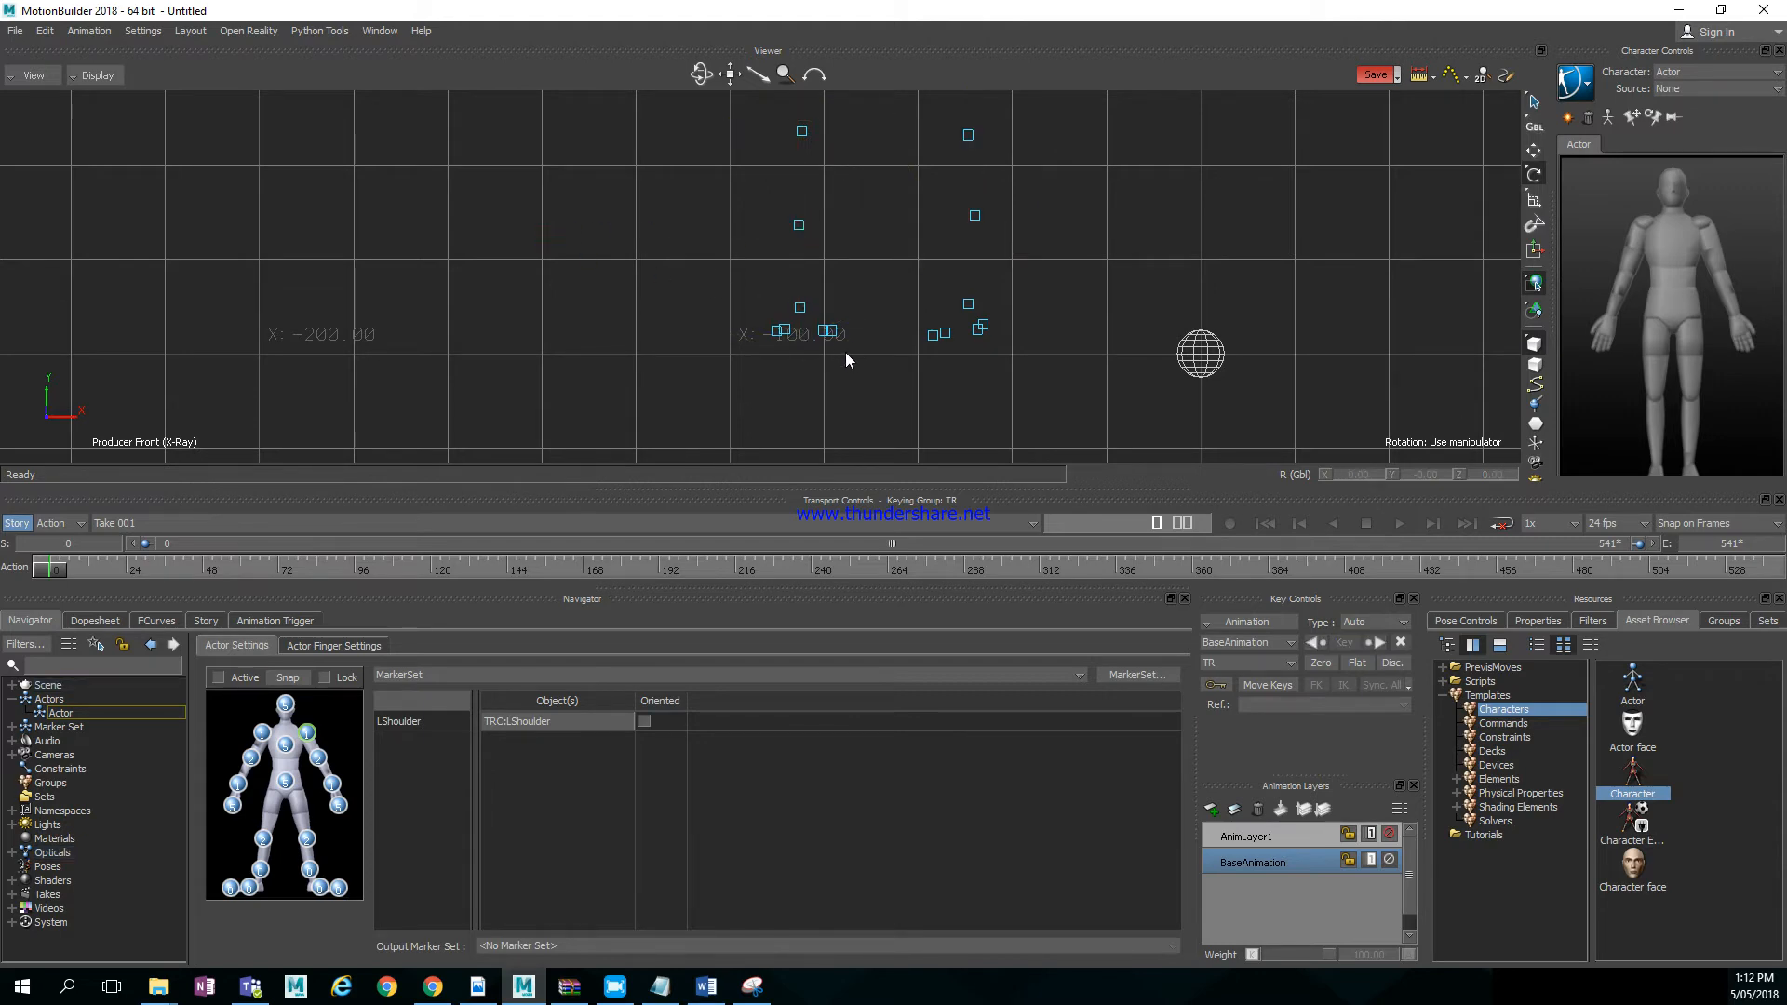
# Map the right foot's ankle, heel, outer and toe markers together to the Actor's right foot cell, leaving out RTip
pyautogui.keyDown('ctrl'); pyautogui.moveTo(845, 352); pyautogui.dragTo(904, 359); pyautogui.keyUp('ctrl')
pyautogui.keyDown('shift'); pyautogui.moveTo(889, 280); pyautogui.dragTo(823, 255); pyautogui.keyUp('shift')
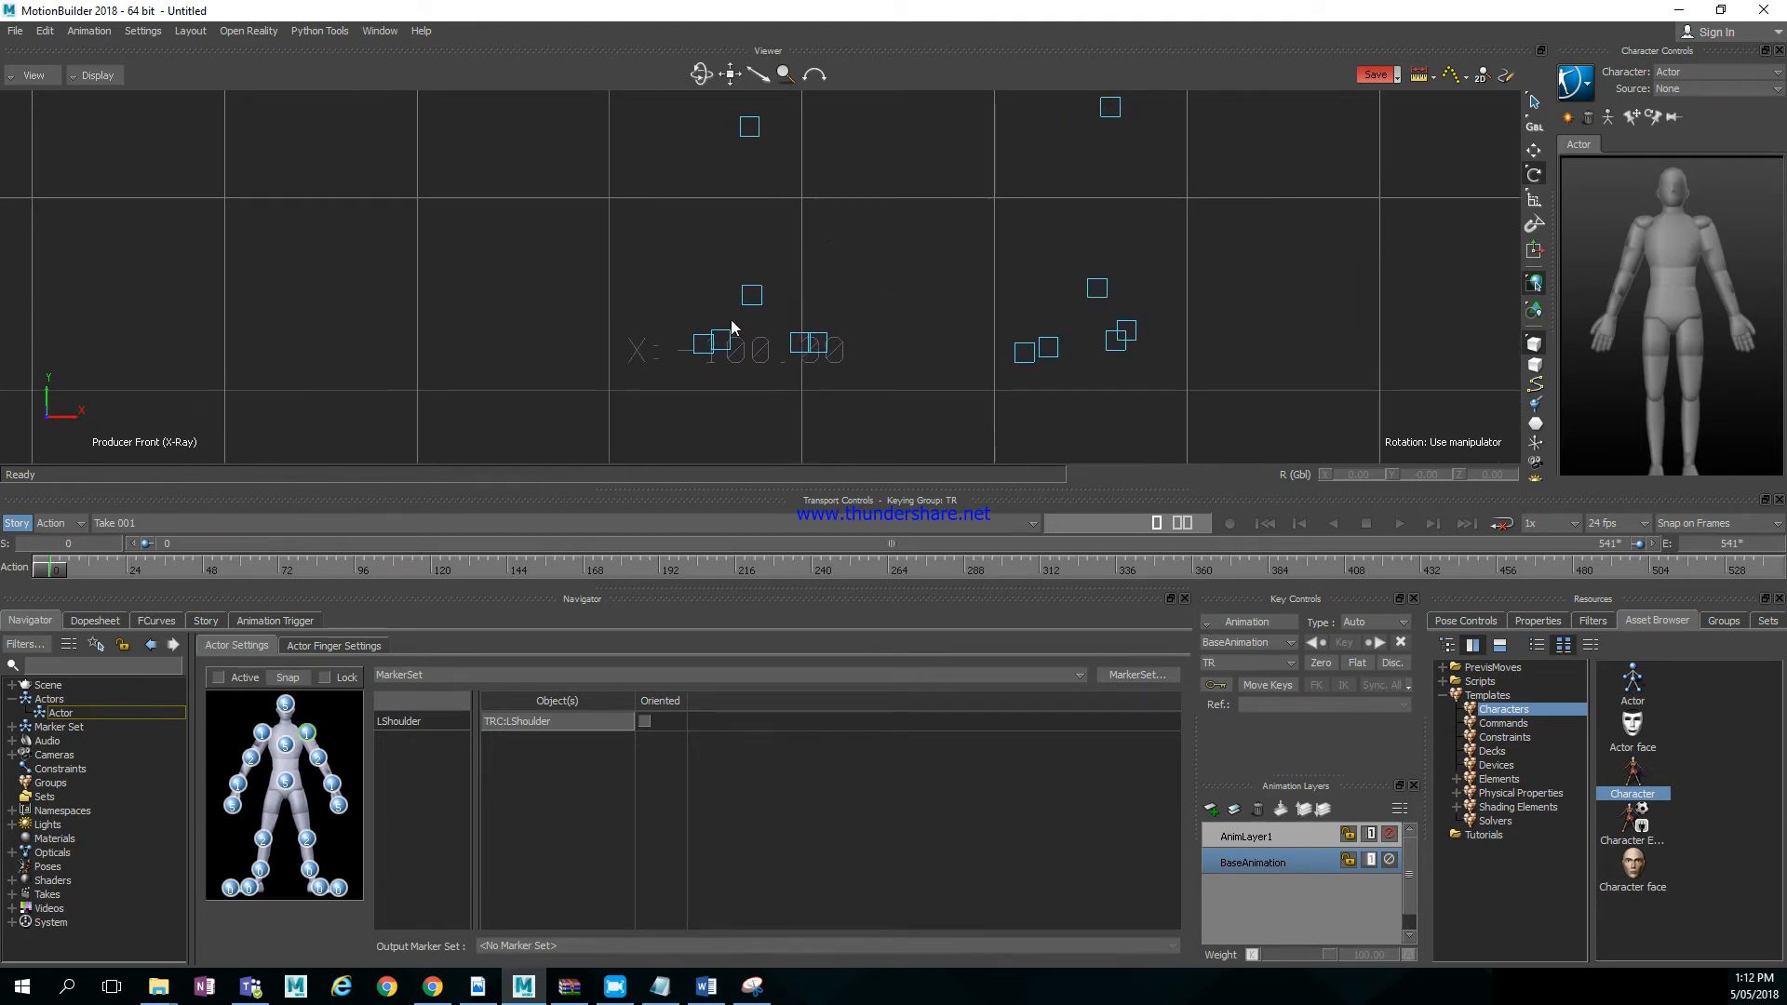
pyautogui.click(823, 347)
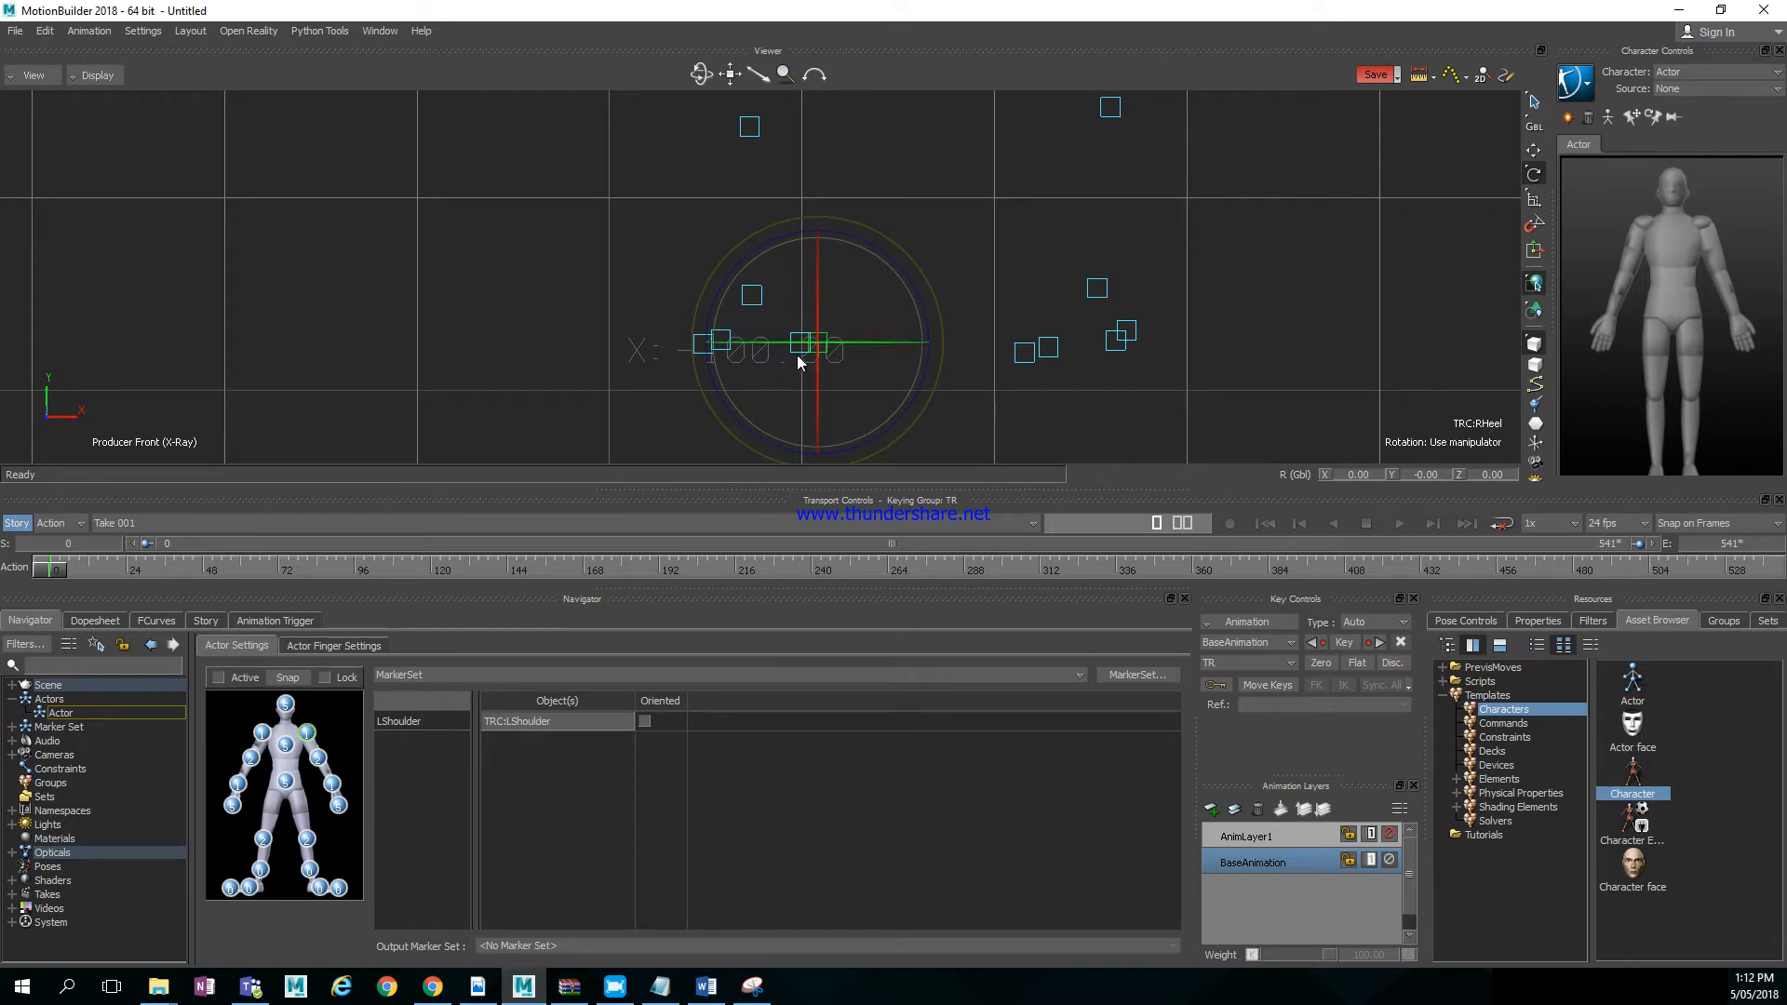
pyautogui.click(798, 348)
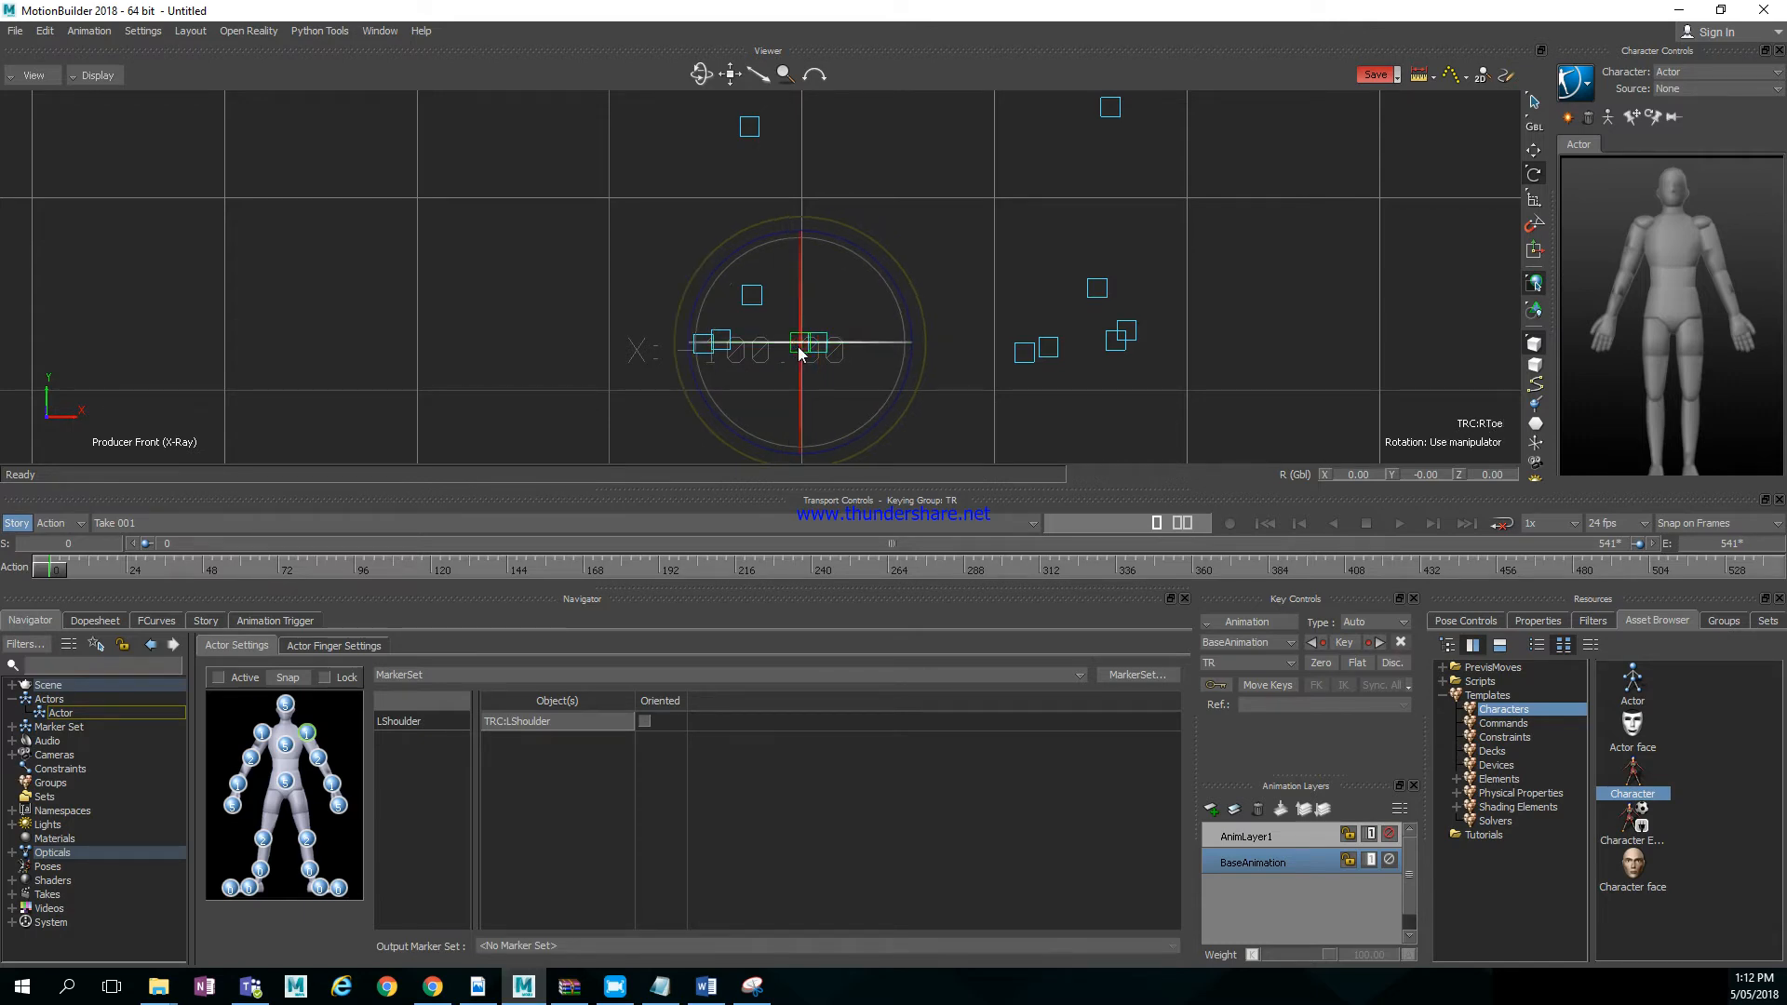
pyautogui.click(697, 355)
pyautogui.click(719, 345)
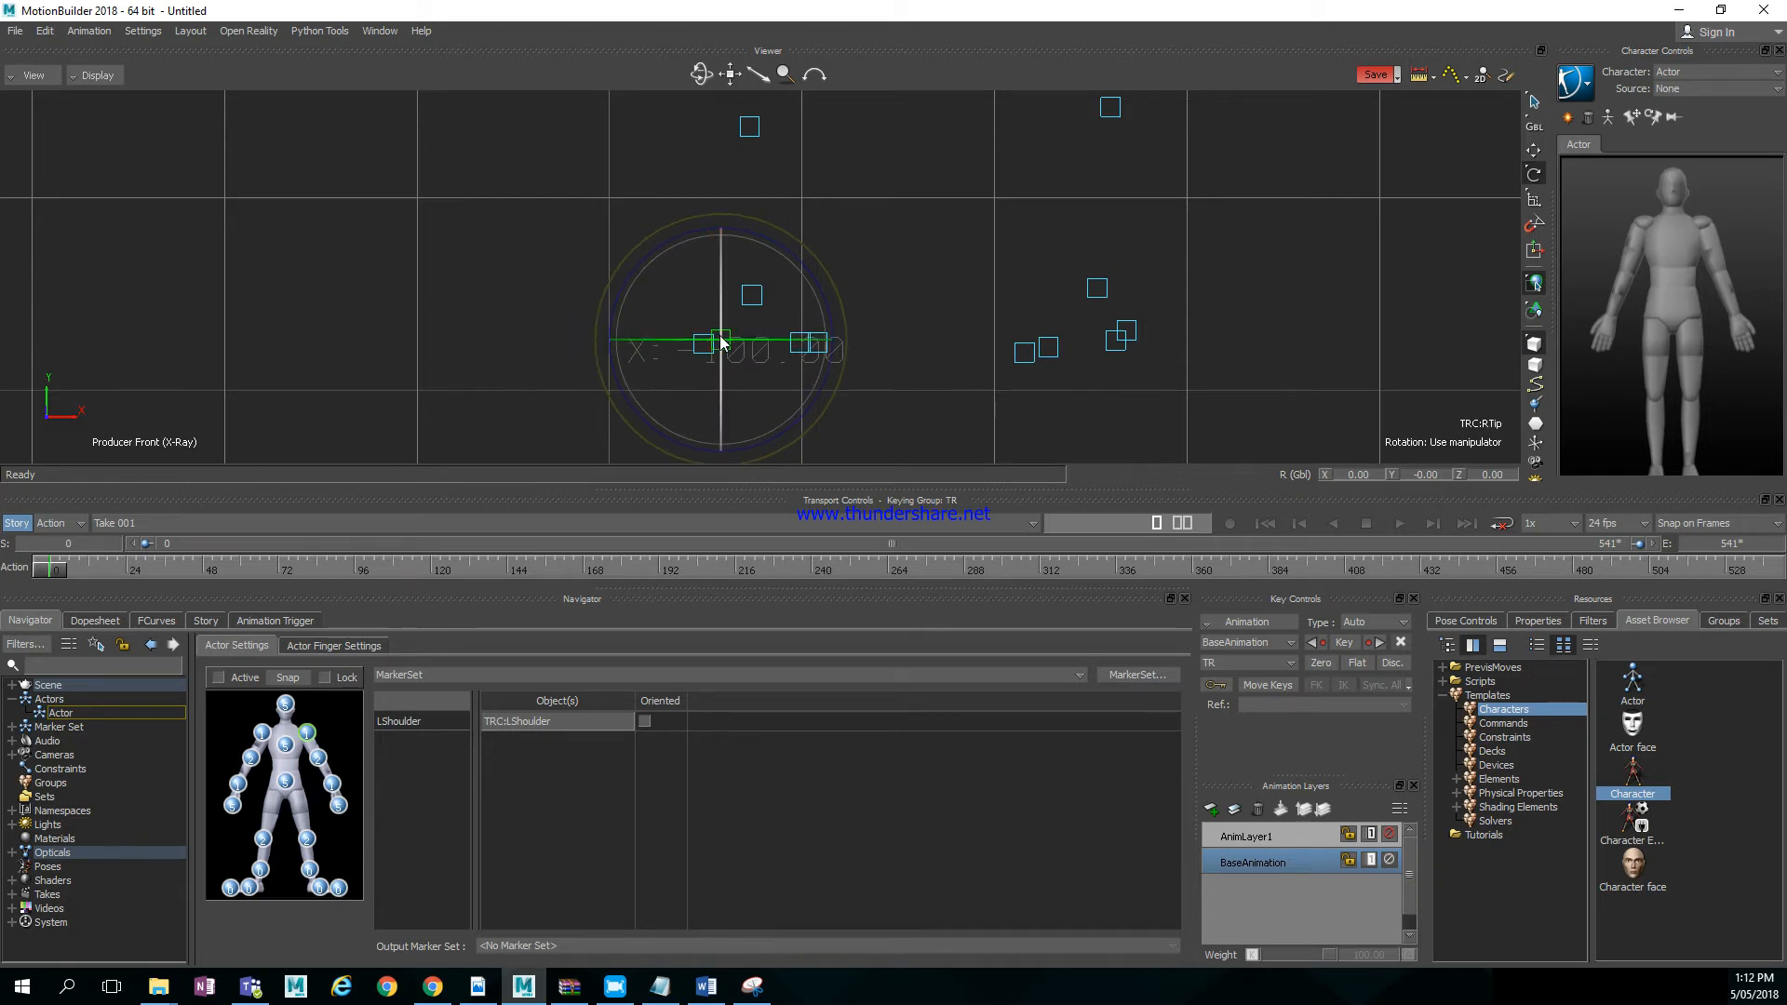
pyautogui.click(800, 342)
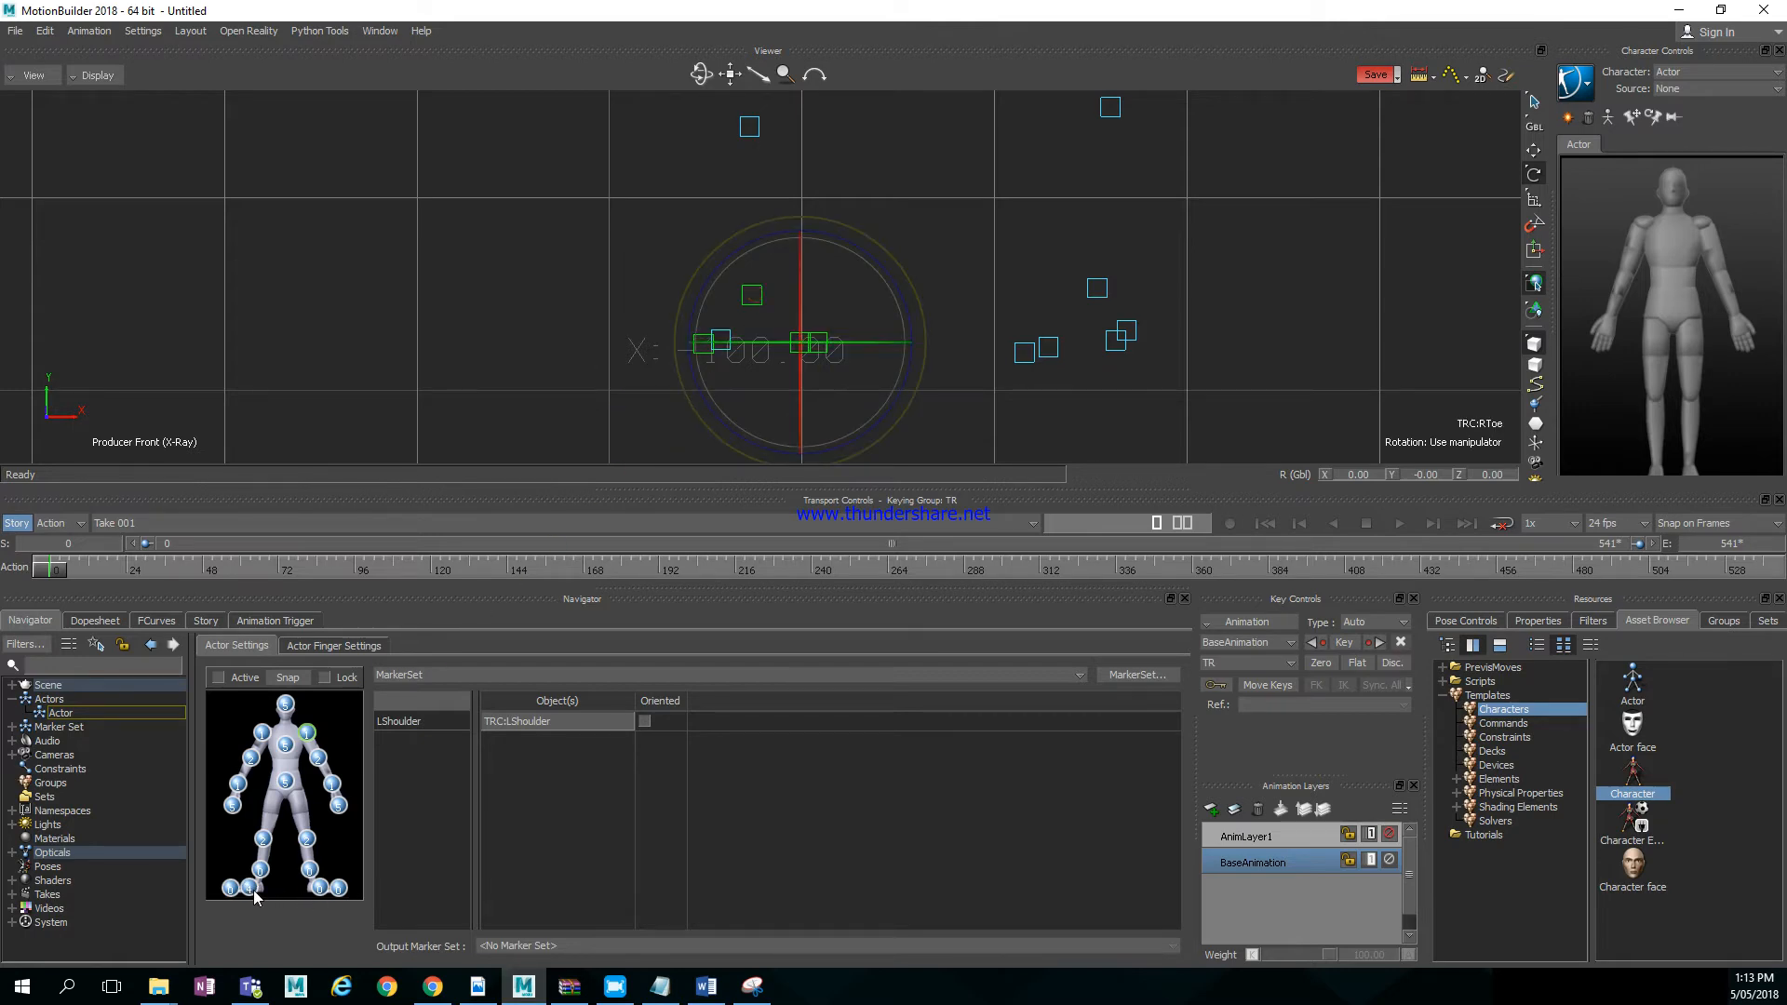
# Map the LAnkle, LHeel, LOuterMeta and LToe markers together to the Actor's left foot cell, leaving out LTip
pyautogui.click(1021, 357)
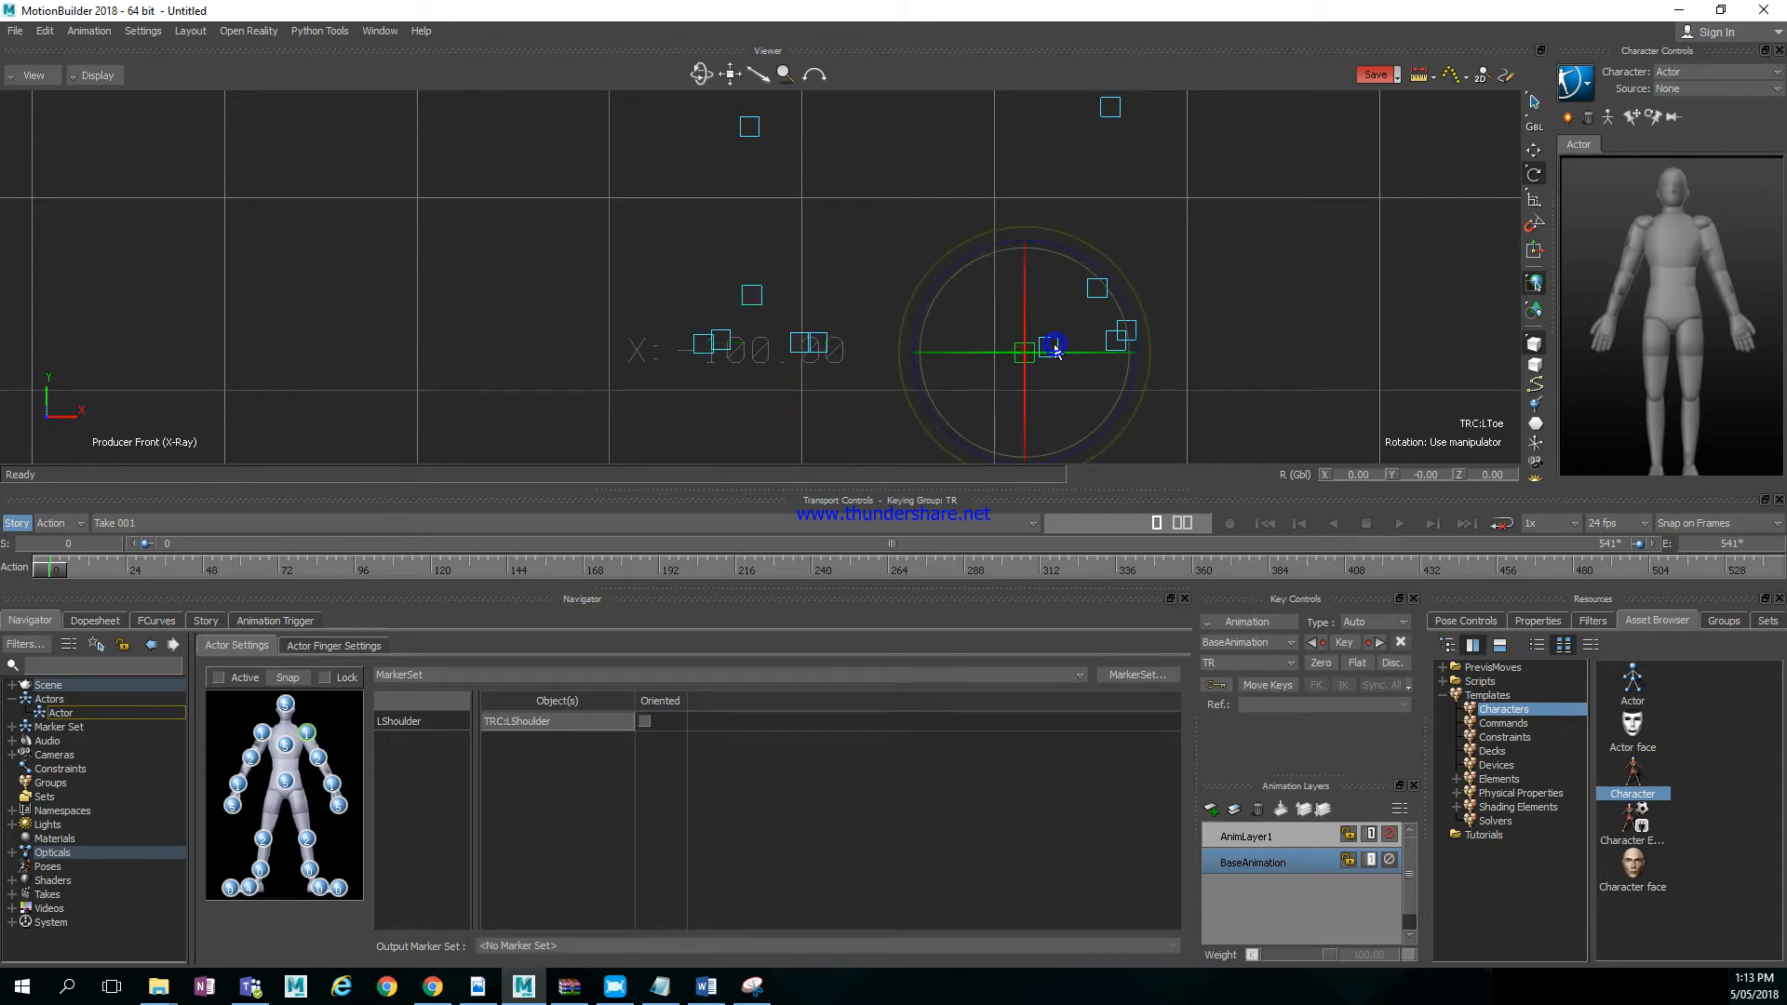
pyautogui.click(1116, 338)
pyautogui.click(1115, 344)
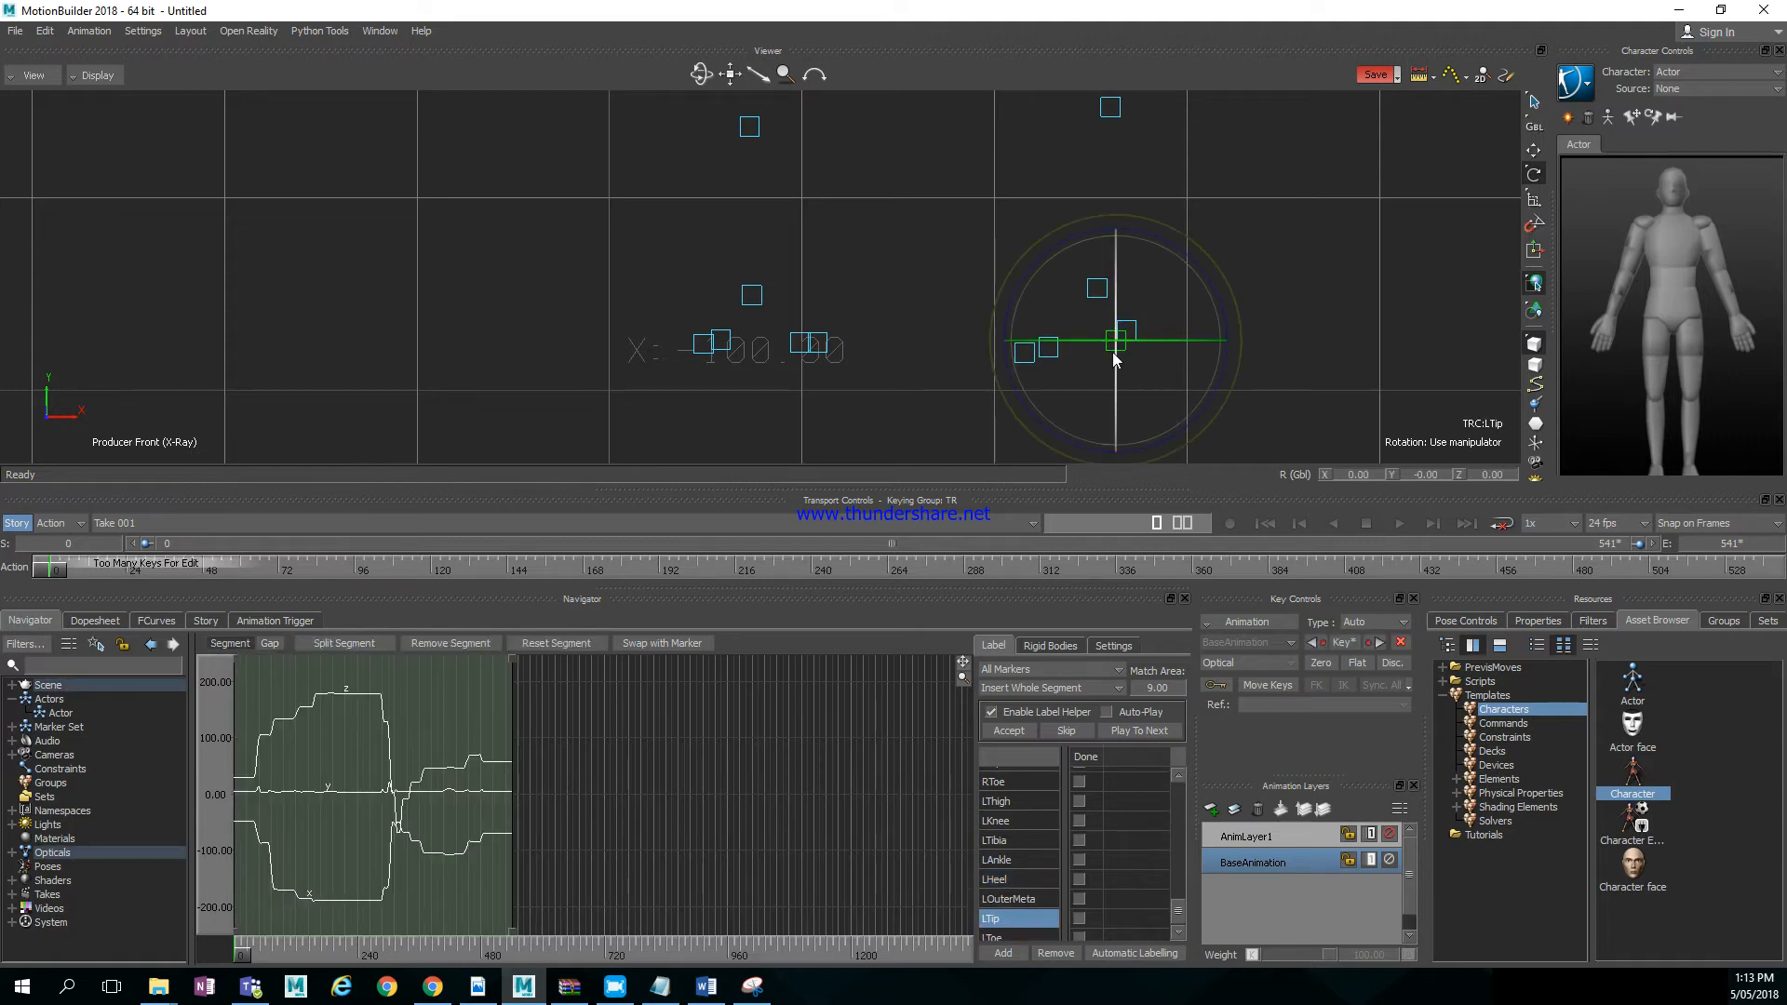
pyautogui.click(71, 714)
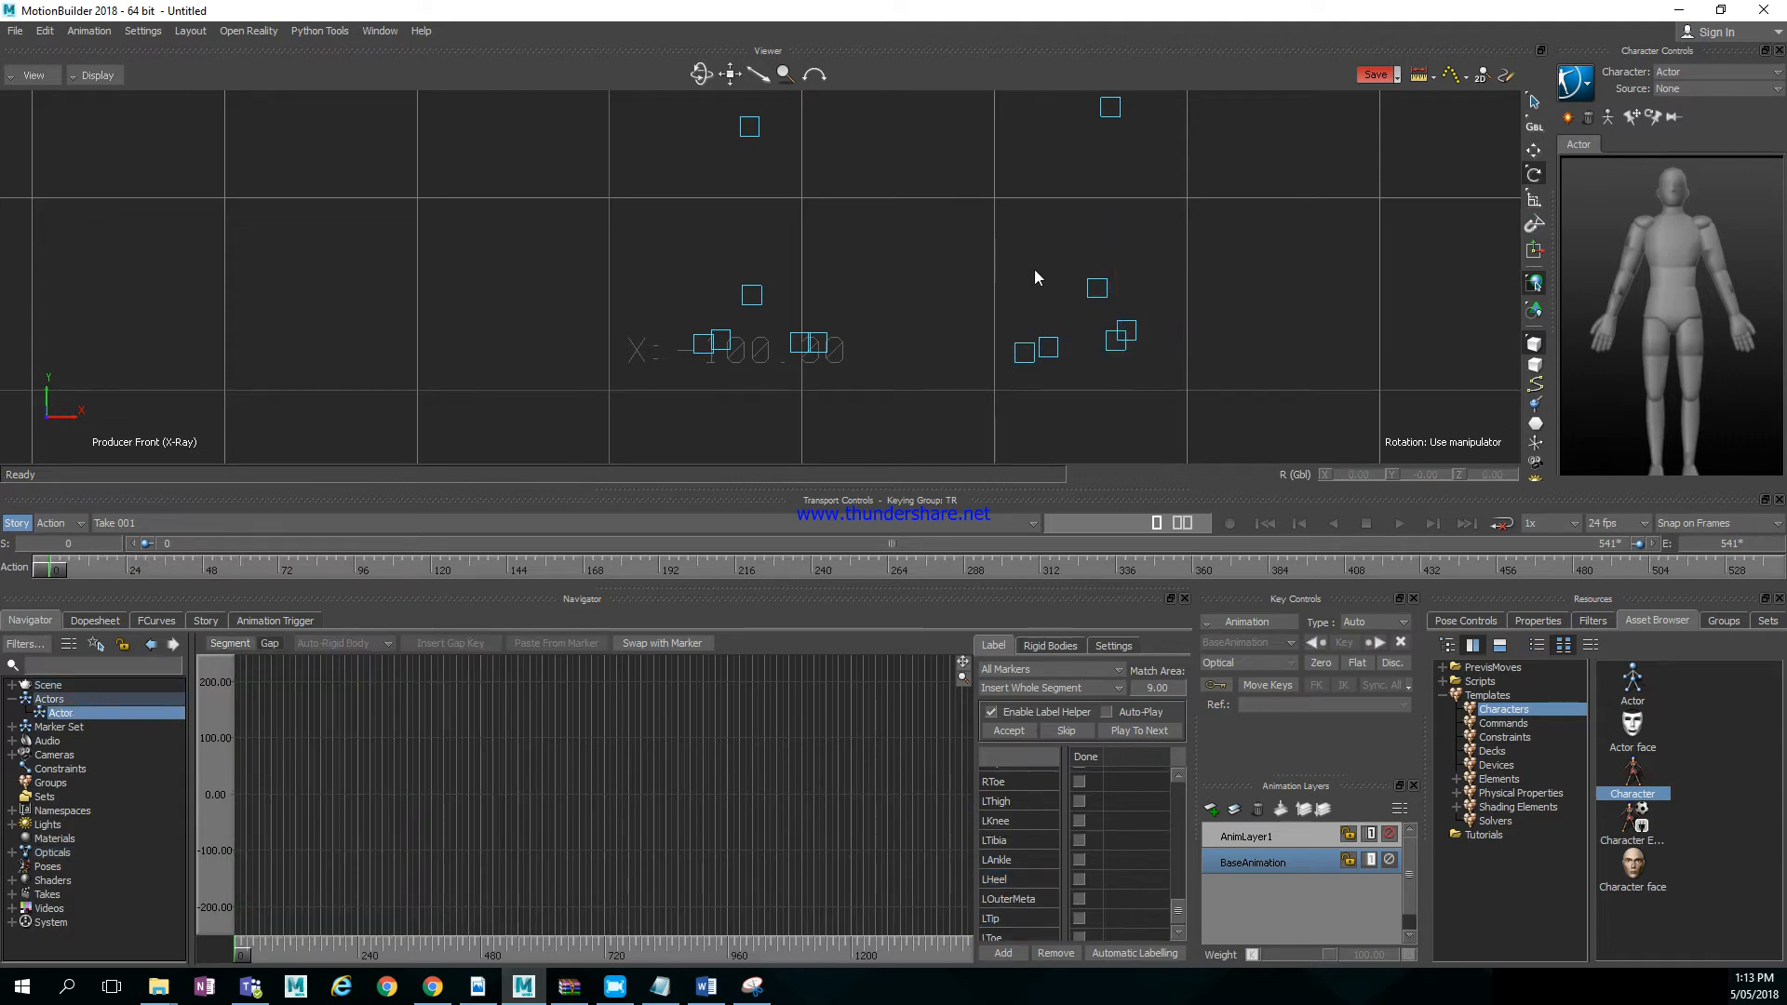
pyautogui.doubleClick(73, 713)
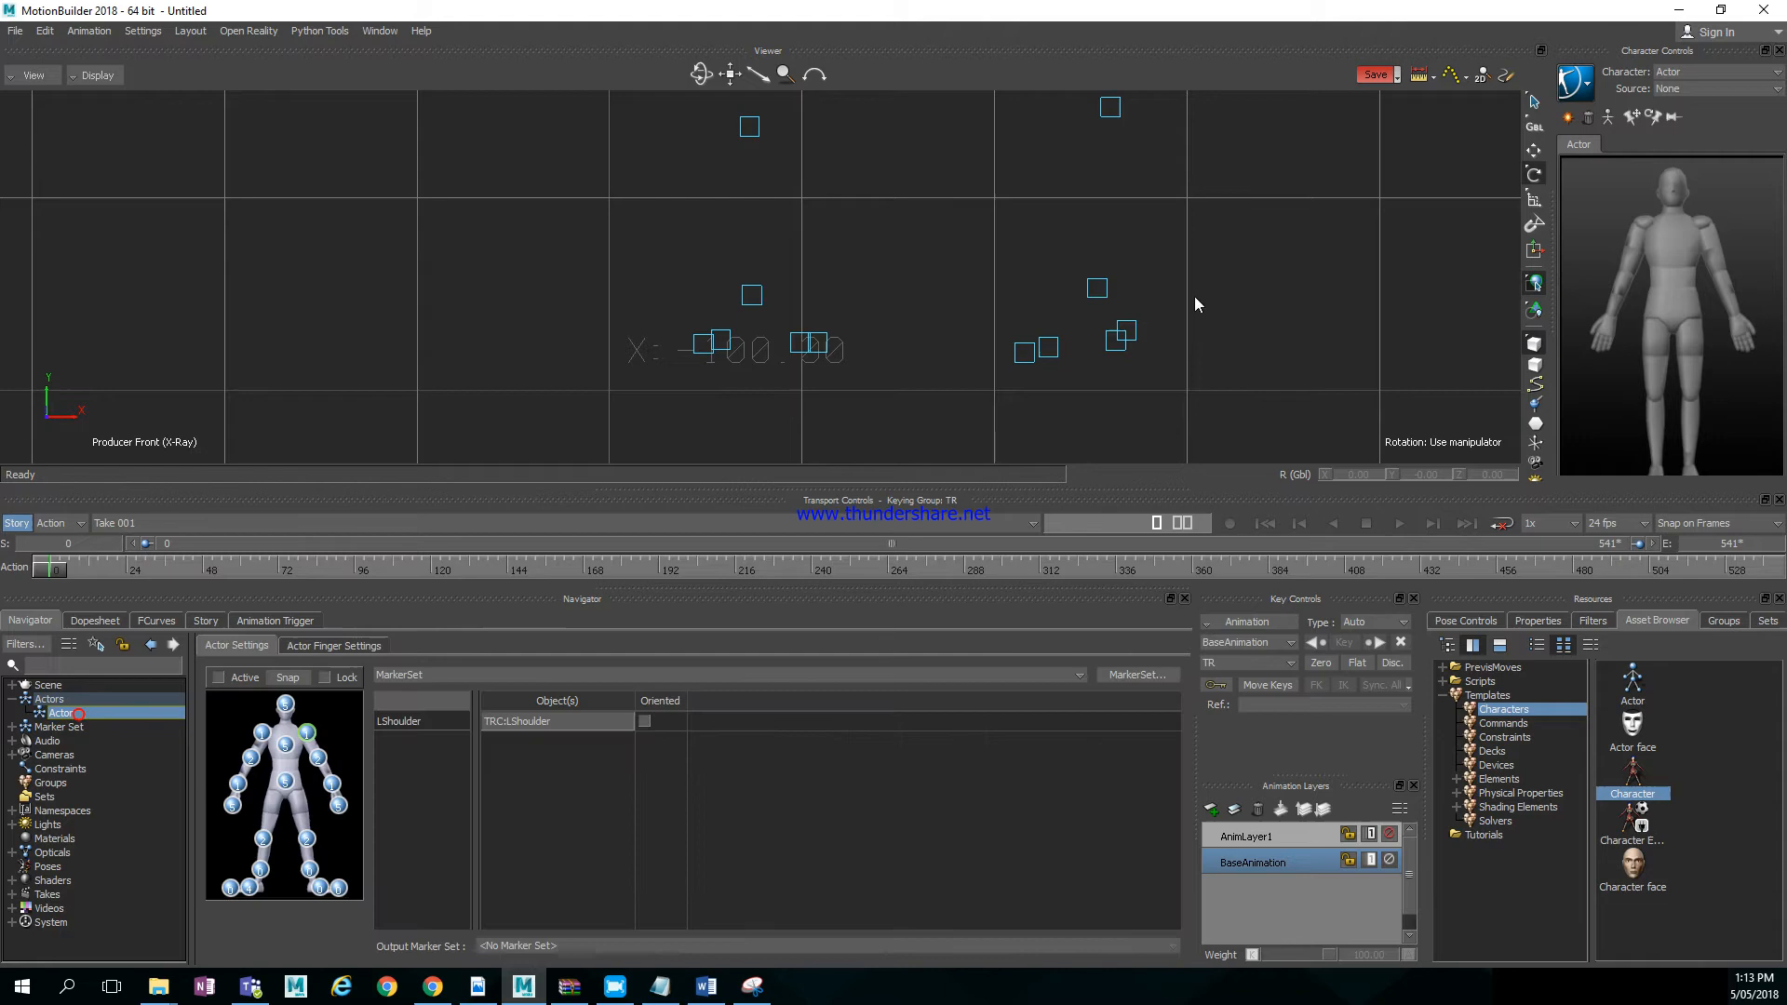
pyautogui.click(1122, 350)
pyautogui.moveTo(992, 296); pyautogui.dragTo(1148, 378)
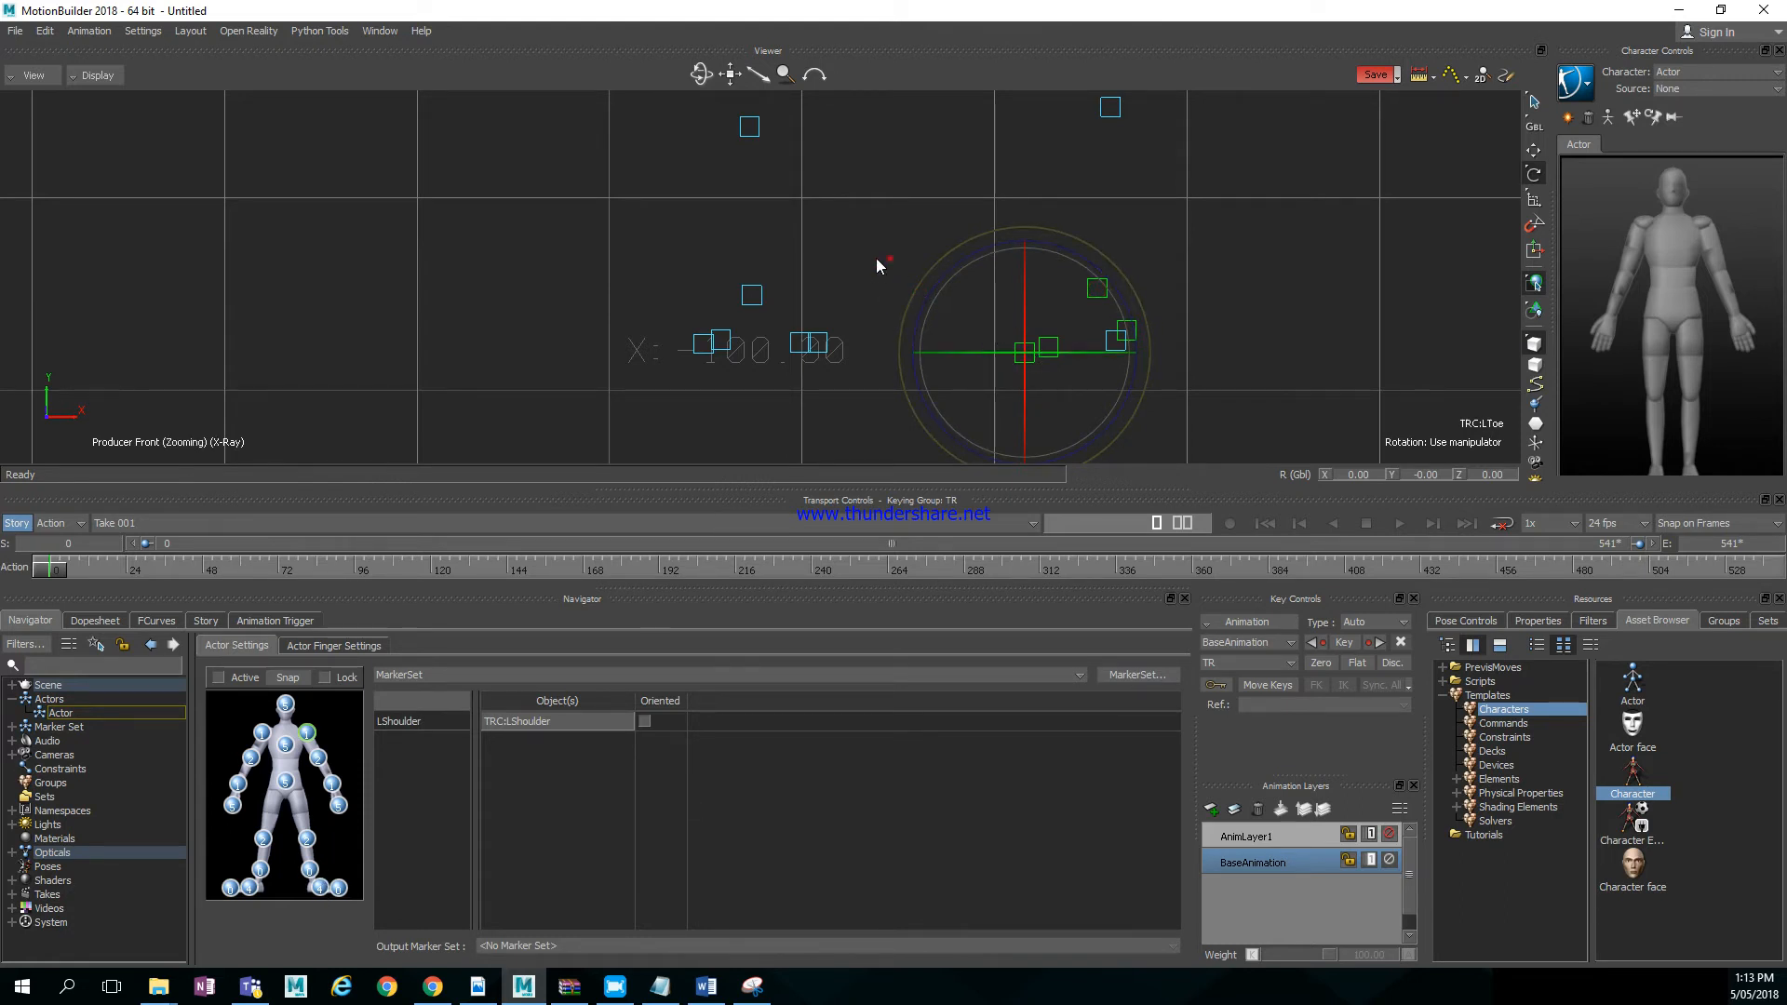
# Switch the Actor (All) display off and on again to show the Actor's body and skeleton with the markers
pyautogui.keyDown('ctrl'); pyautogui.moveTo(875, 259); pyautogui.dragTo(642, 291); pyautogui.keyUp('ctrl')
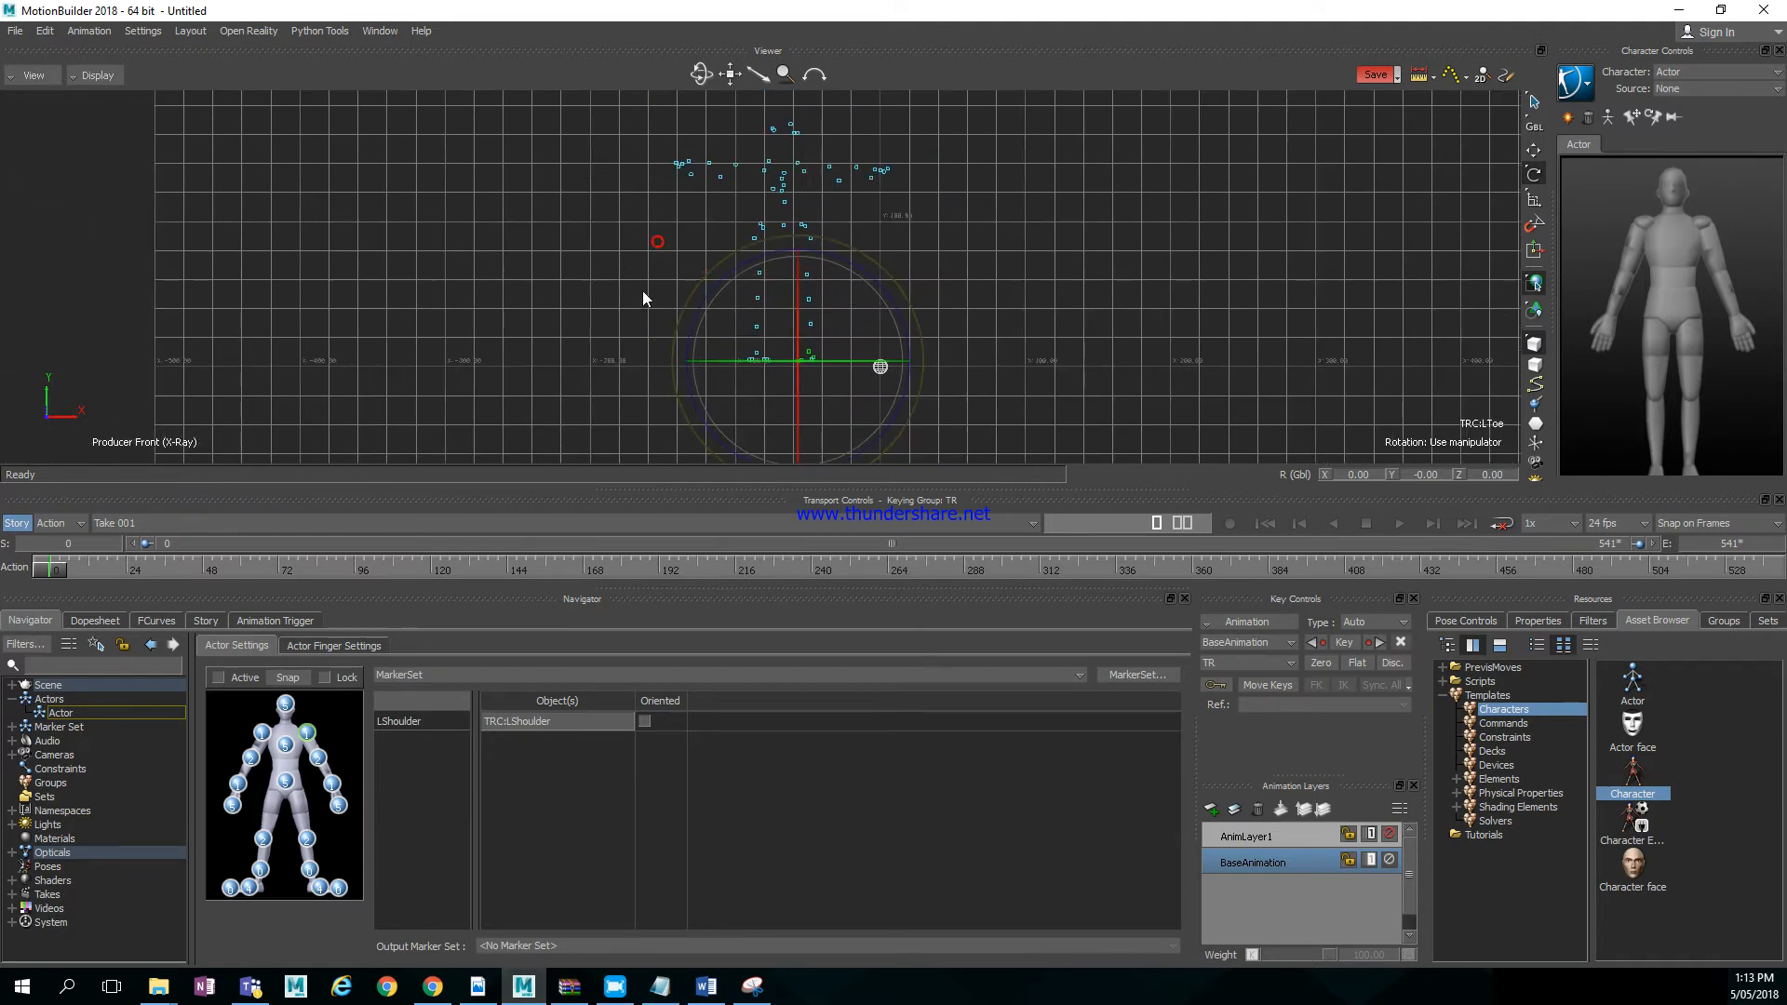
pyautogui.click(1587, 89)
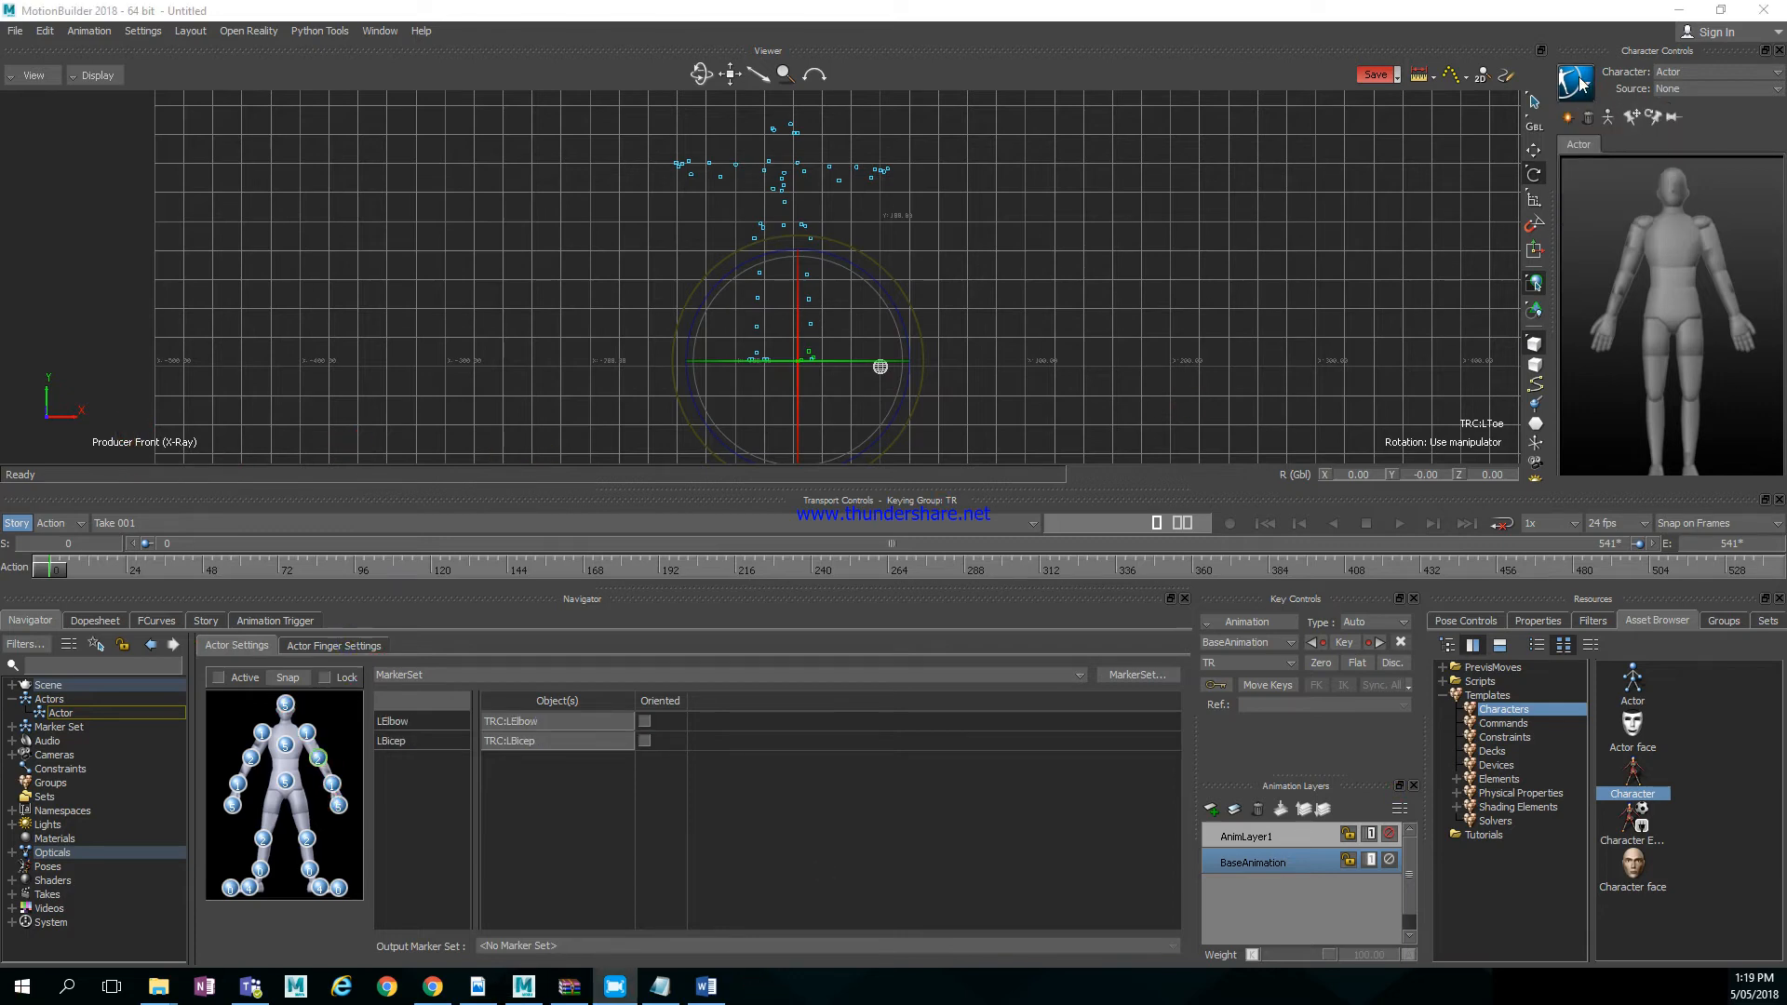
pyautogui.click(1579, 82)
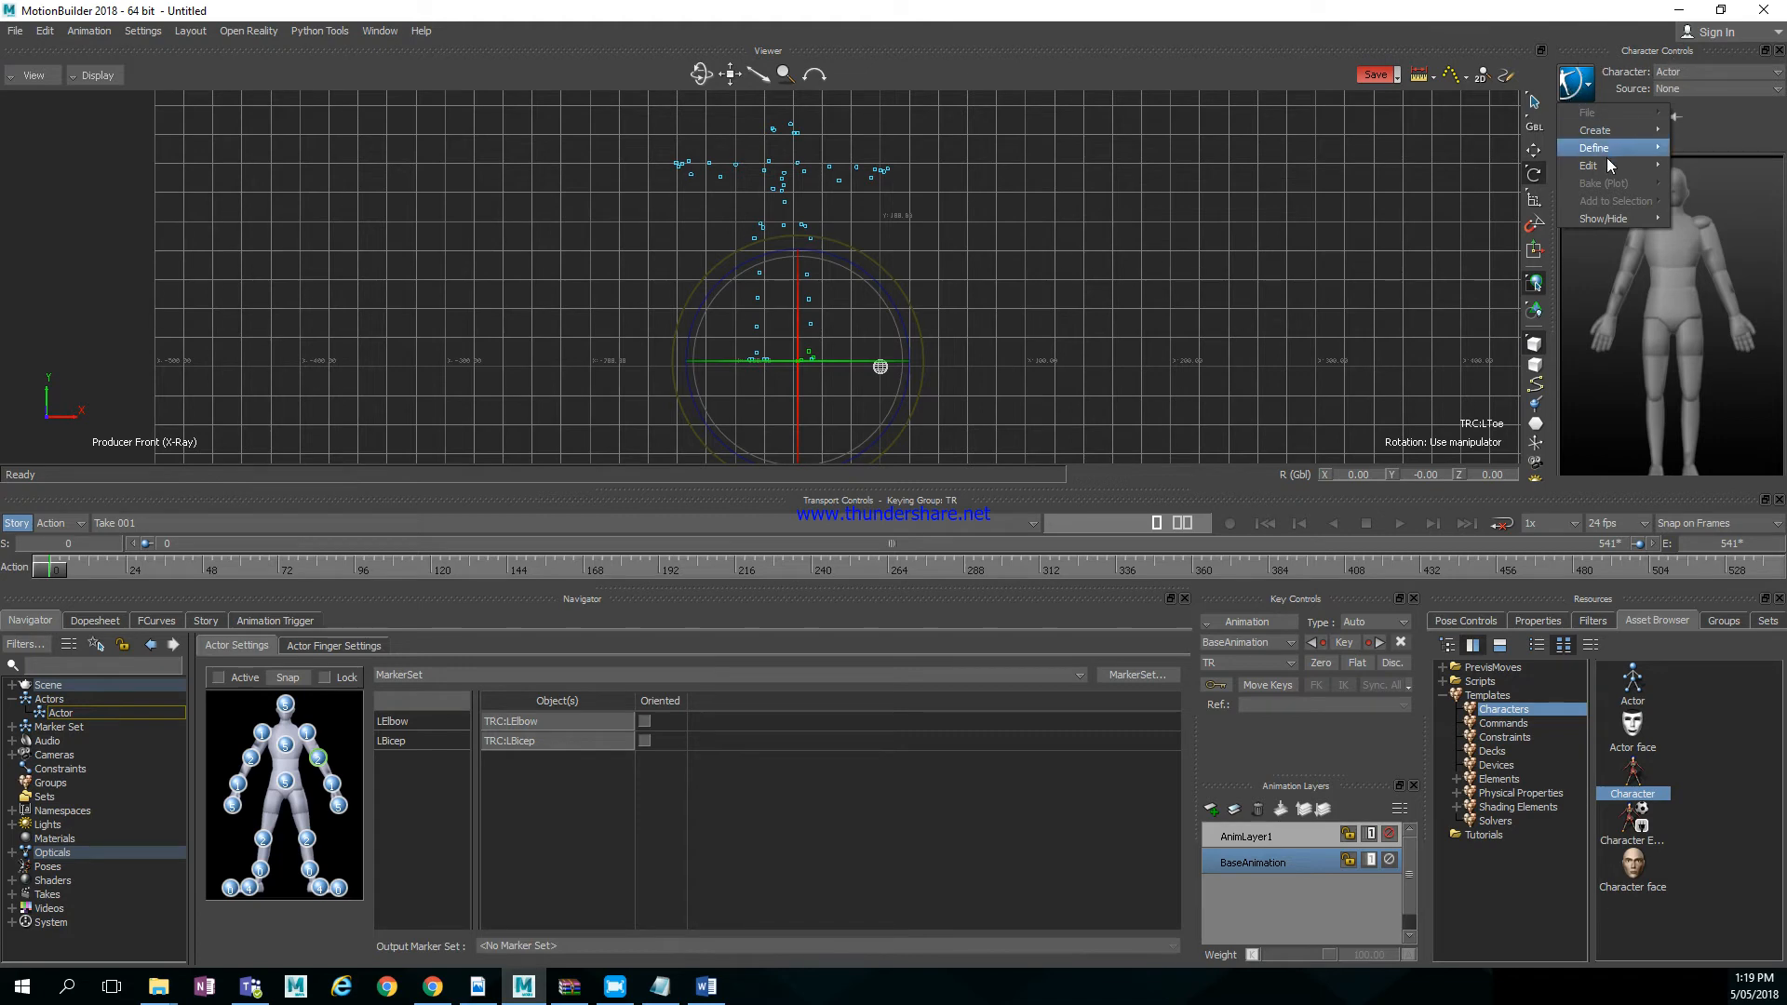
pyautogui.moveTo(1609, 219)
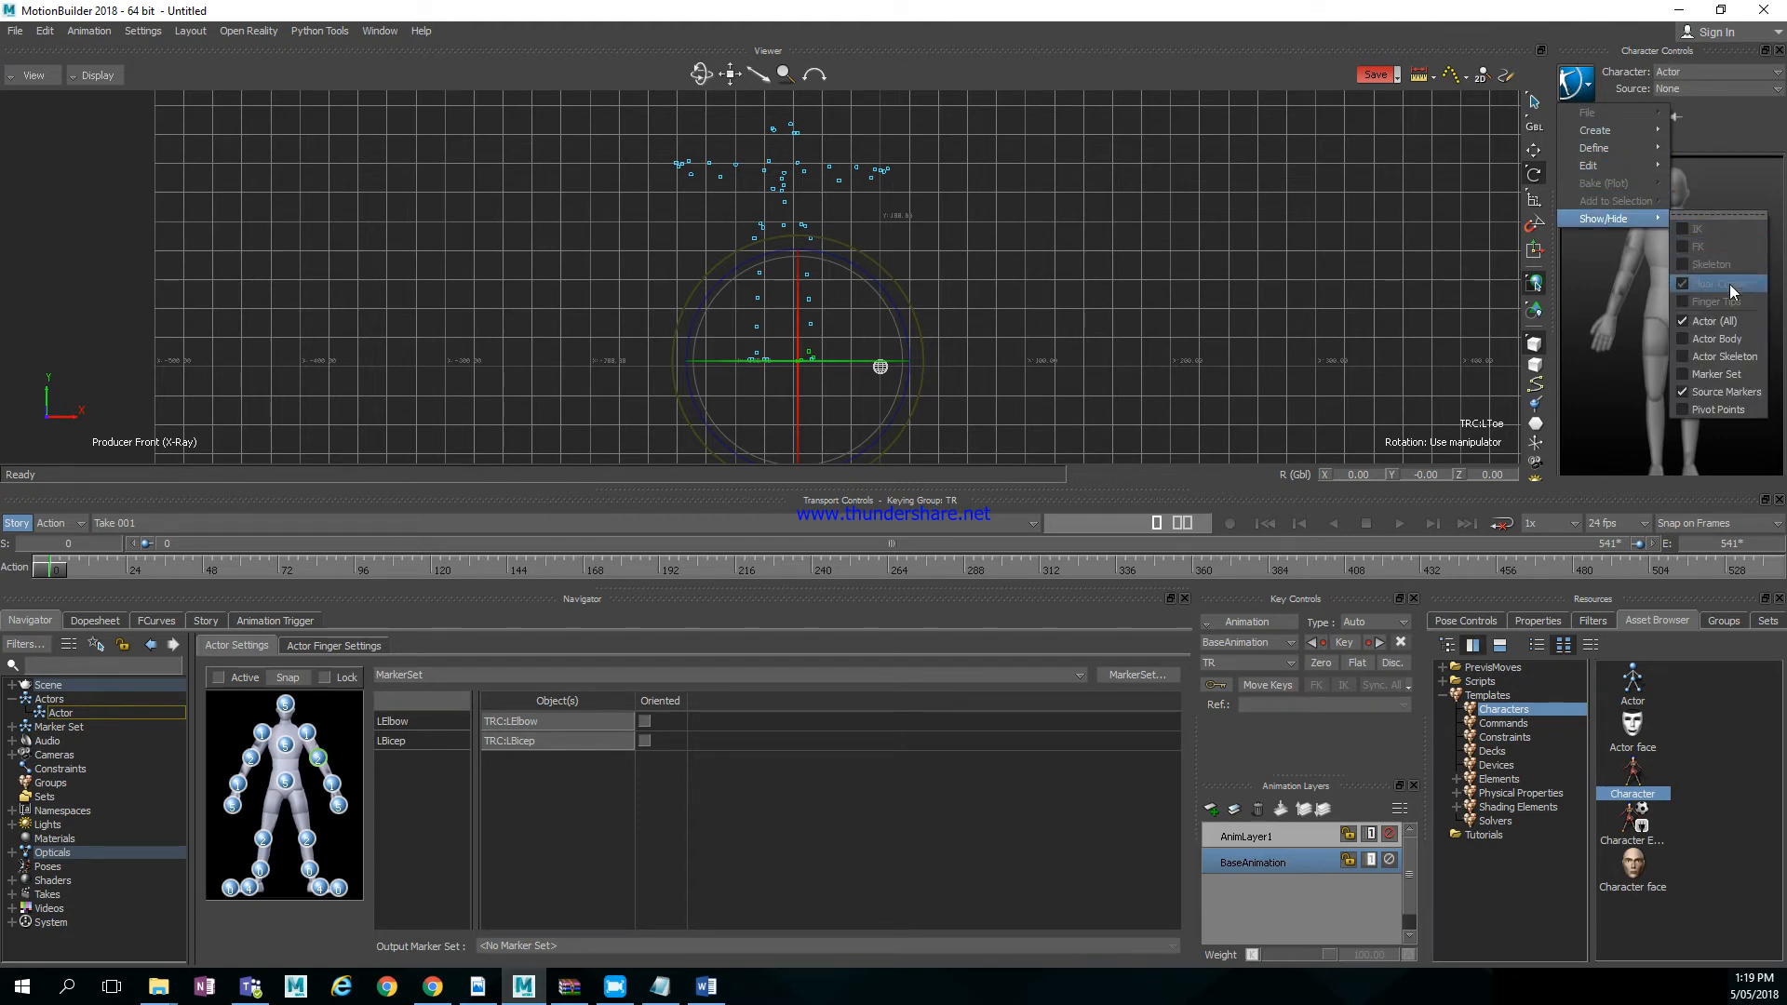
pyautogui.click(1723, 320)
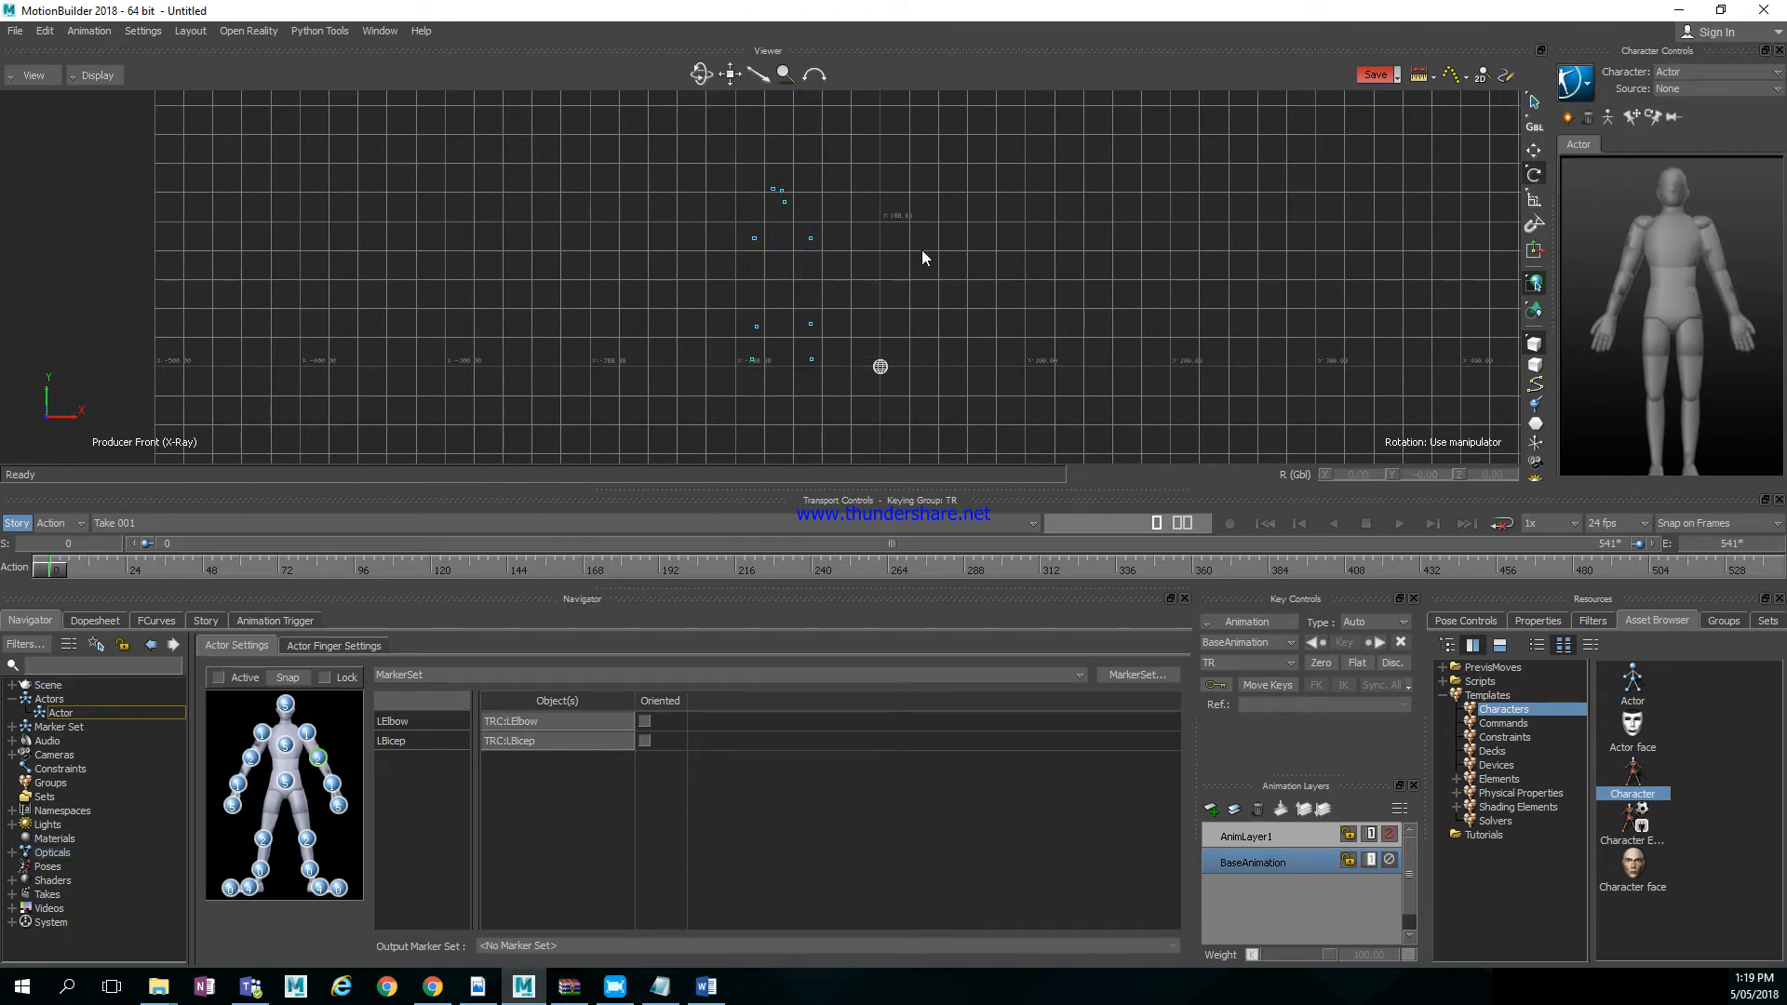
pyautogui.keyDown('shift'); pyautogui.moveTo(928, 204); pyautogui.dragTo(944, 287); pyautogui.keyUp('shift')
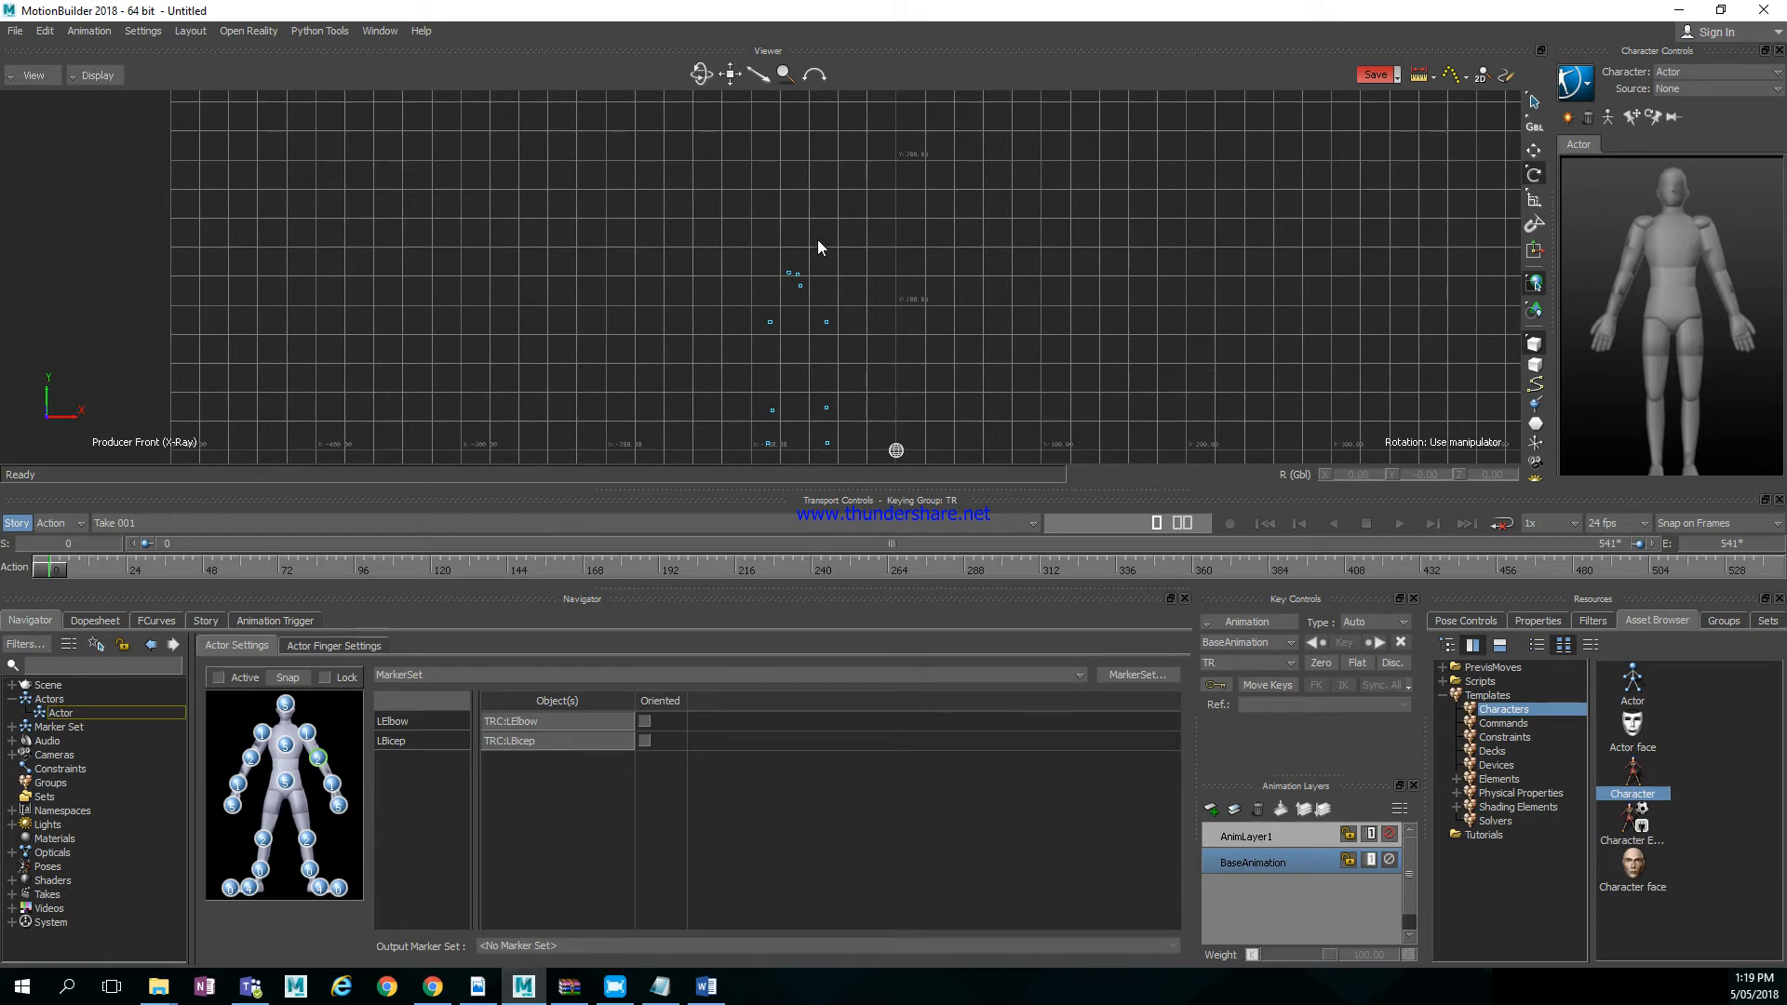
pyautogui.click(1587, 89)
pyautogui.moveTo(1605, 220)
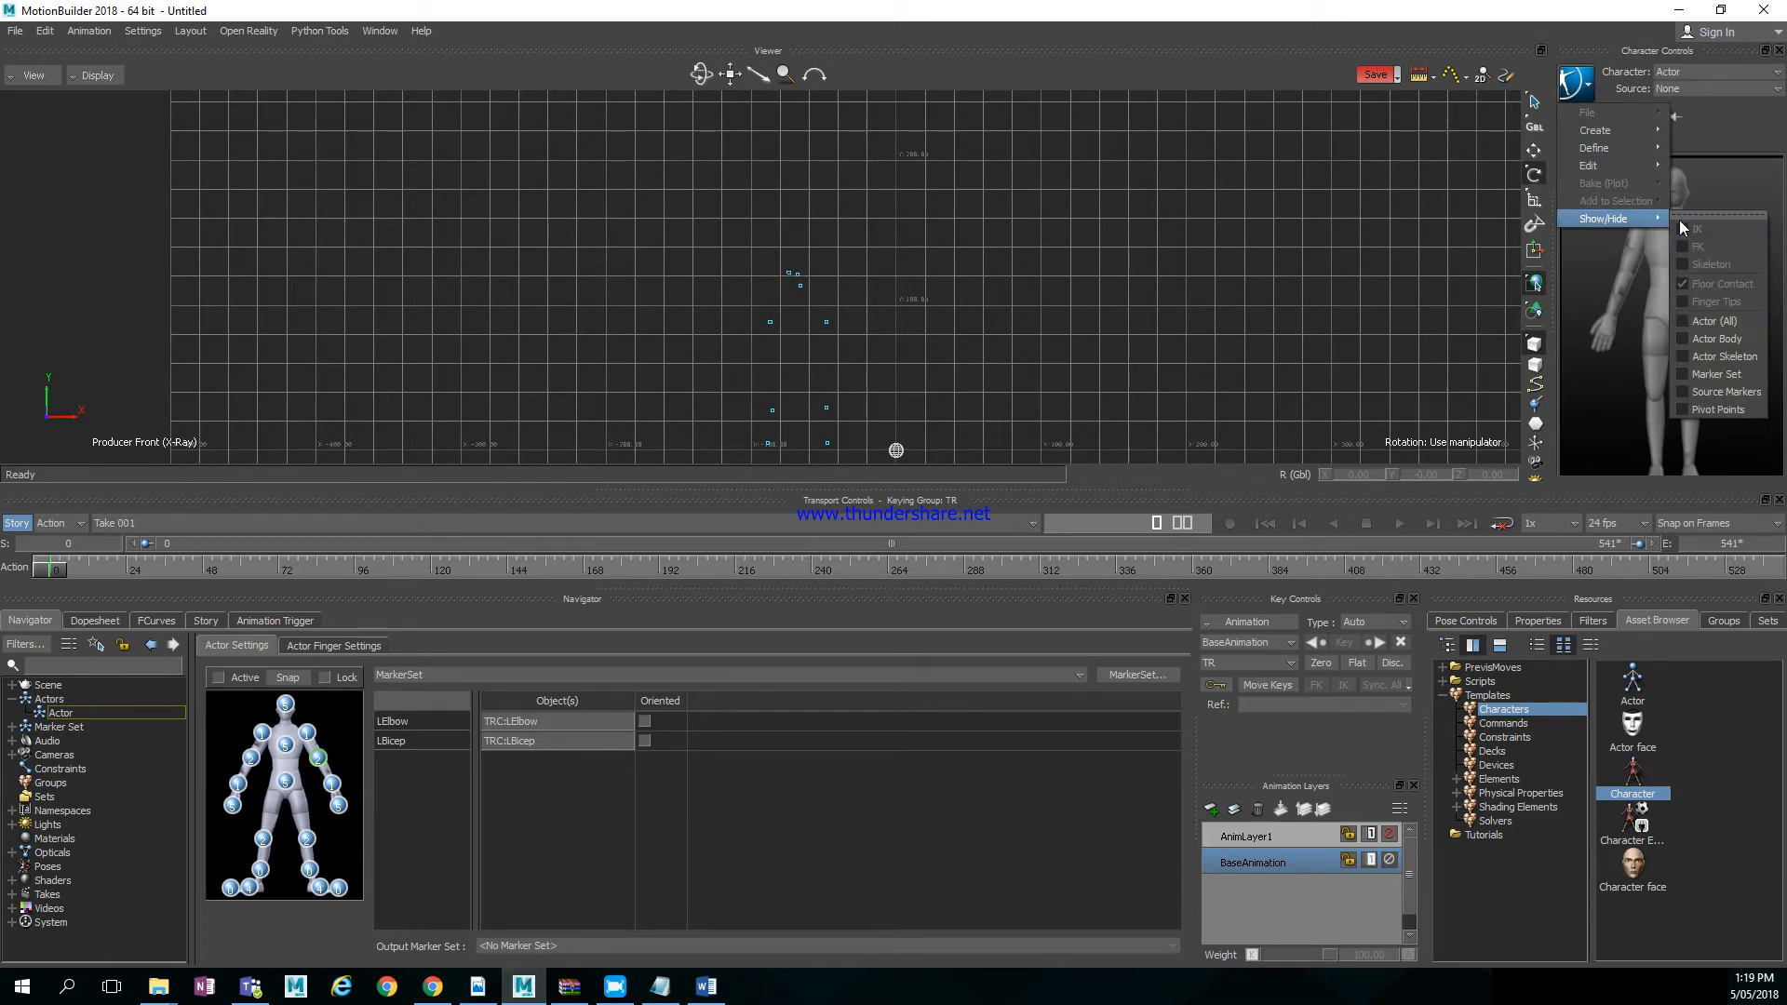
pyautogui.click(1718, 321)
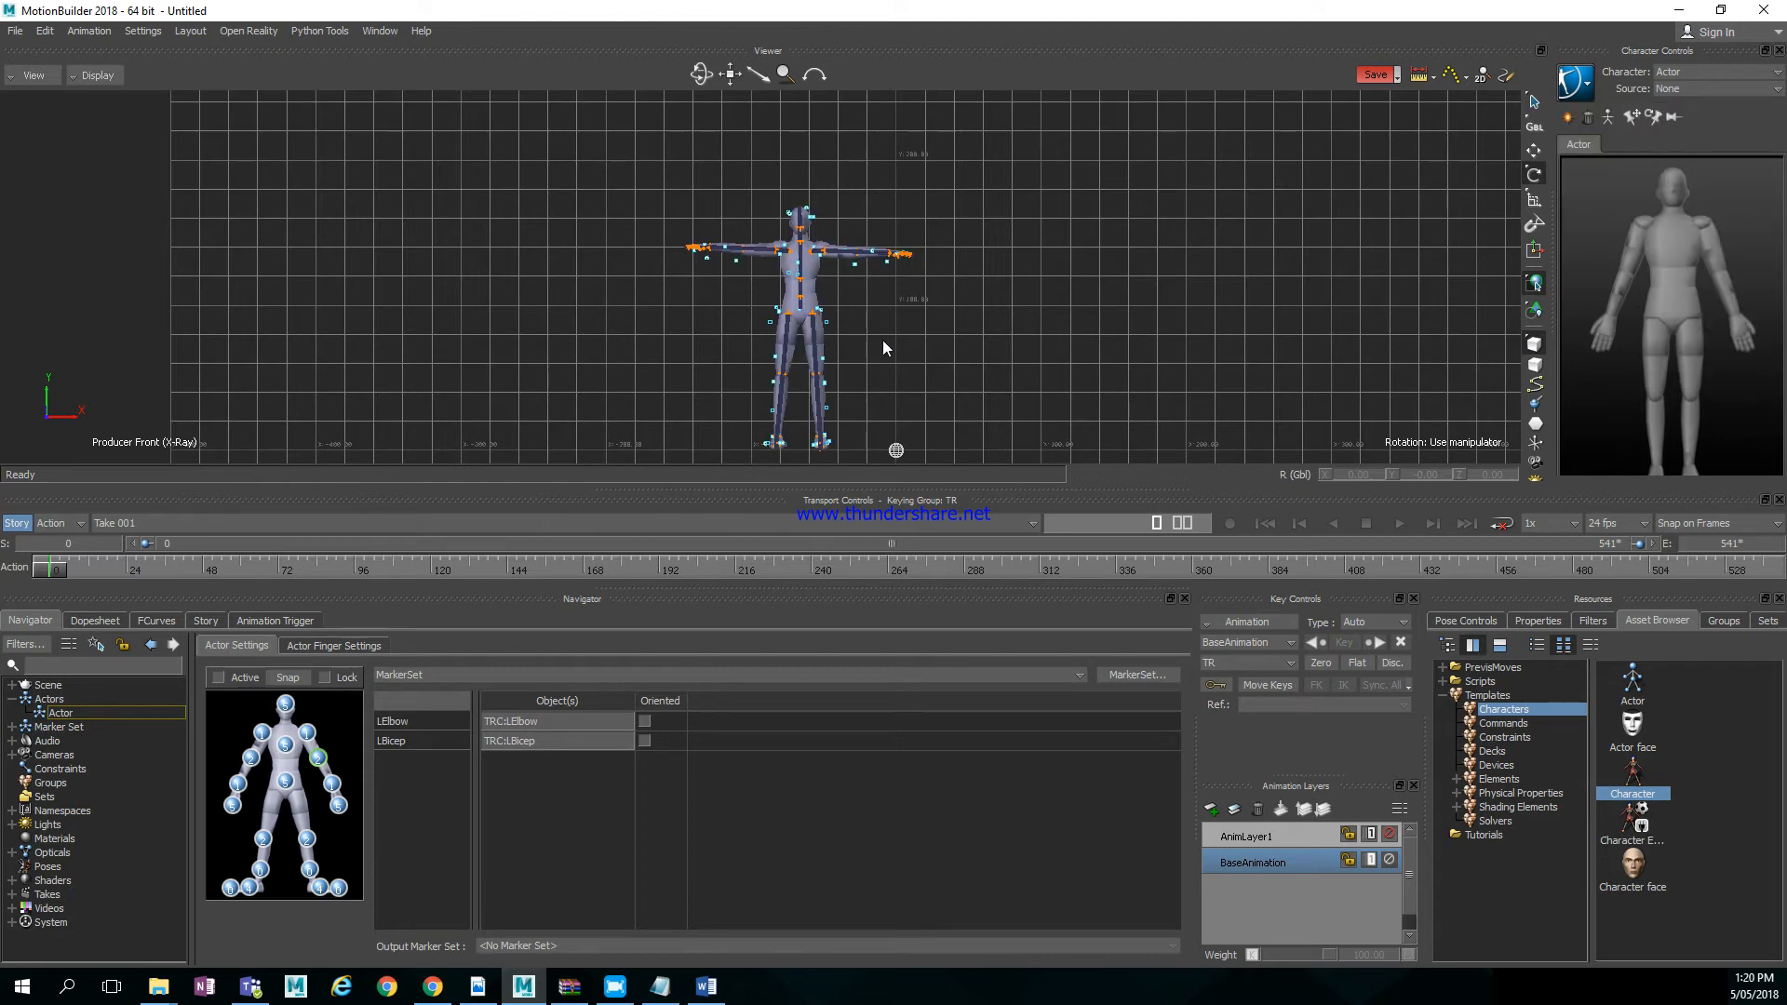
# Inspect the Actor's fit to the torso markers from the front, and change the viewer to Producer Perspective
pyautogui.keyDown('ctrl'); pyautogui.moveTo(882, 339); pyautogui.dragTo(1051, 354); pyautogui.keyUp('ctrl')
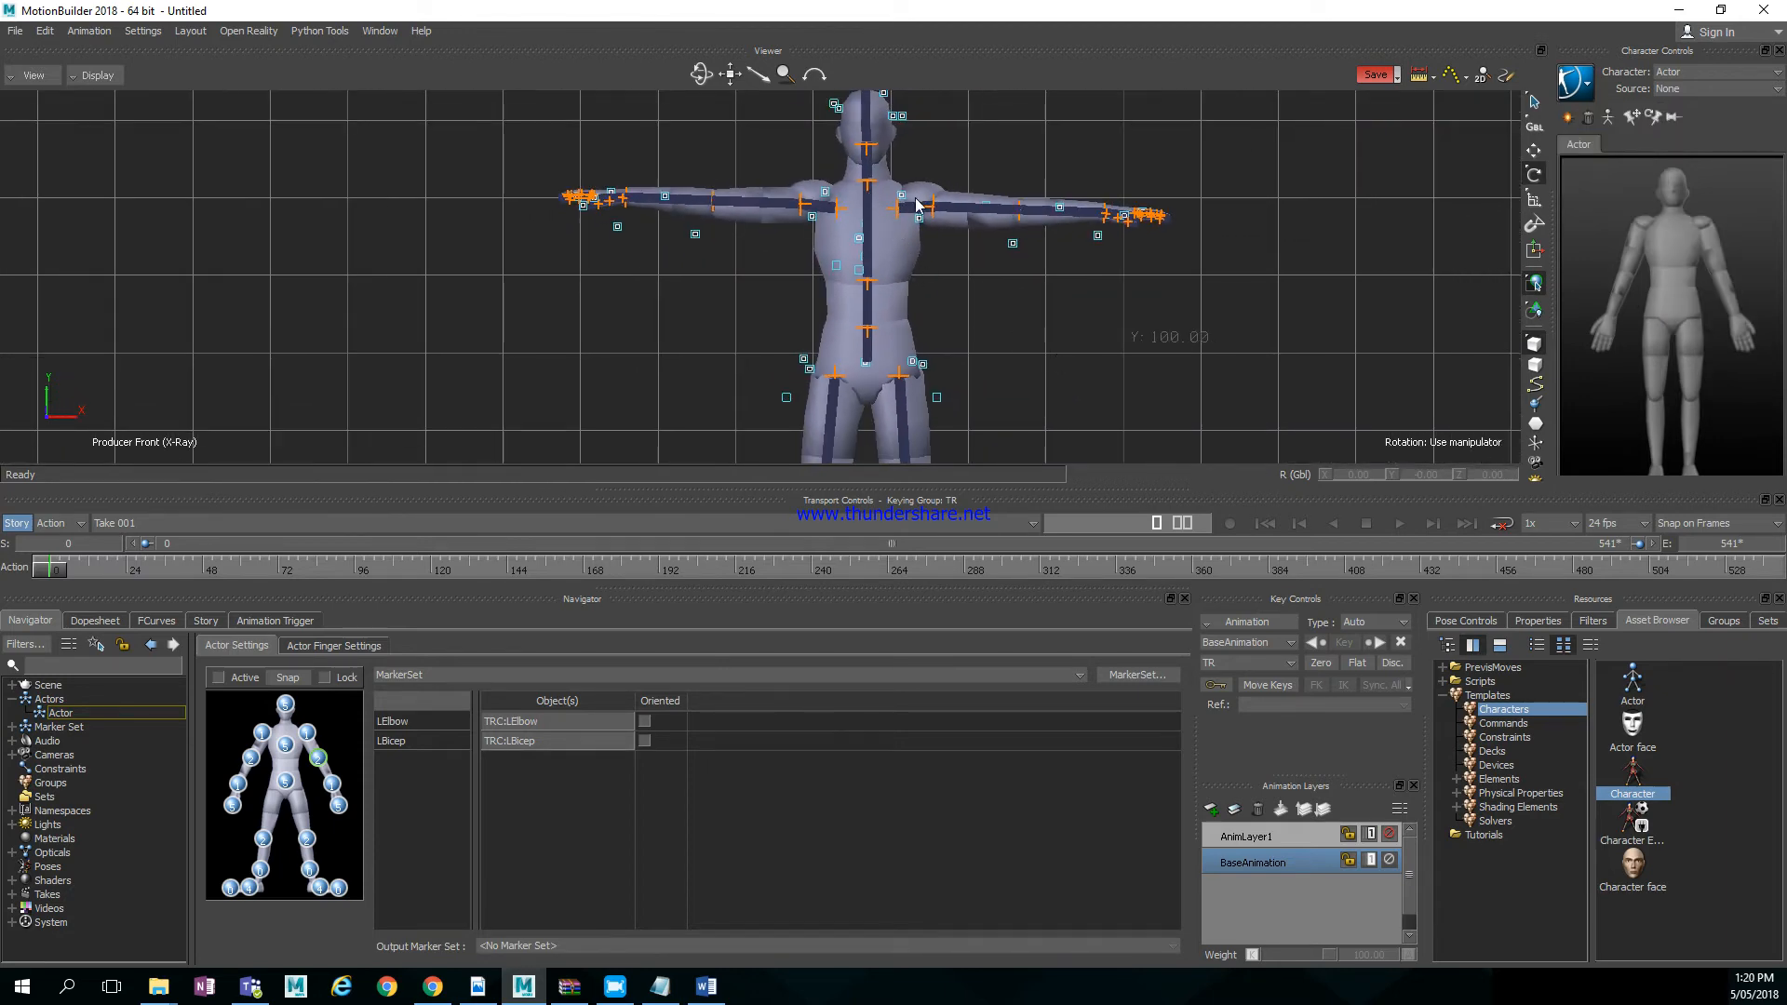
pyautogui.keyDown('ctrl'); pyautogui.moveTo(917, 205); pyautogui.dragTo(1049, 283); pyautogui.keyUp('ctrl')
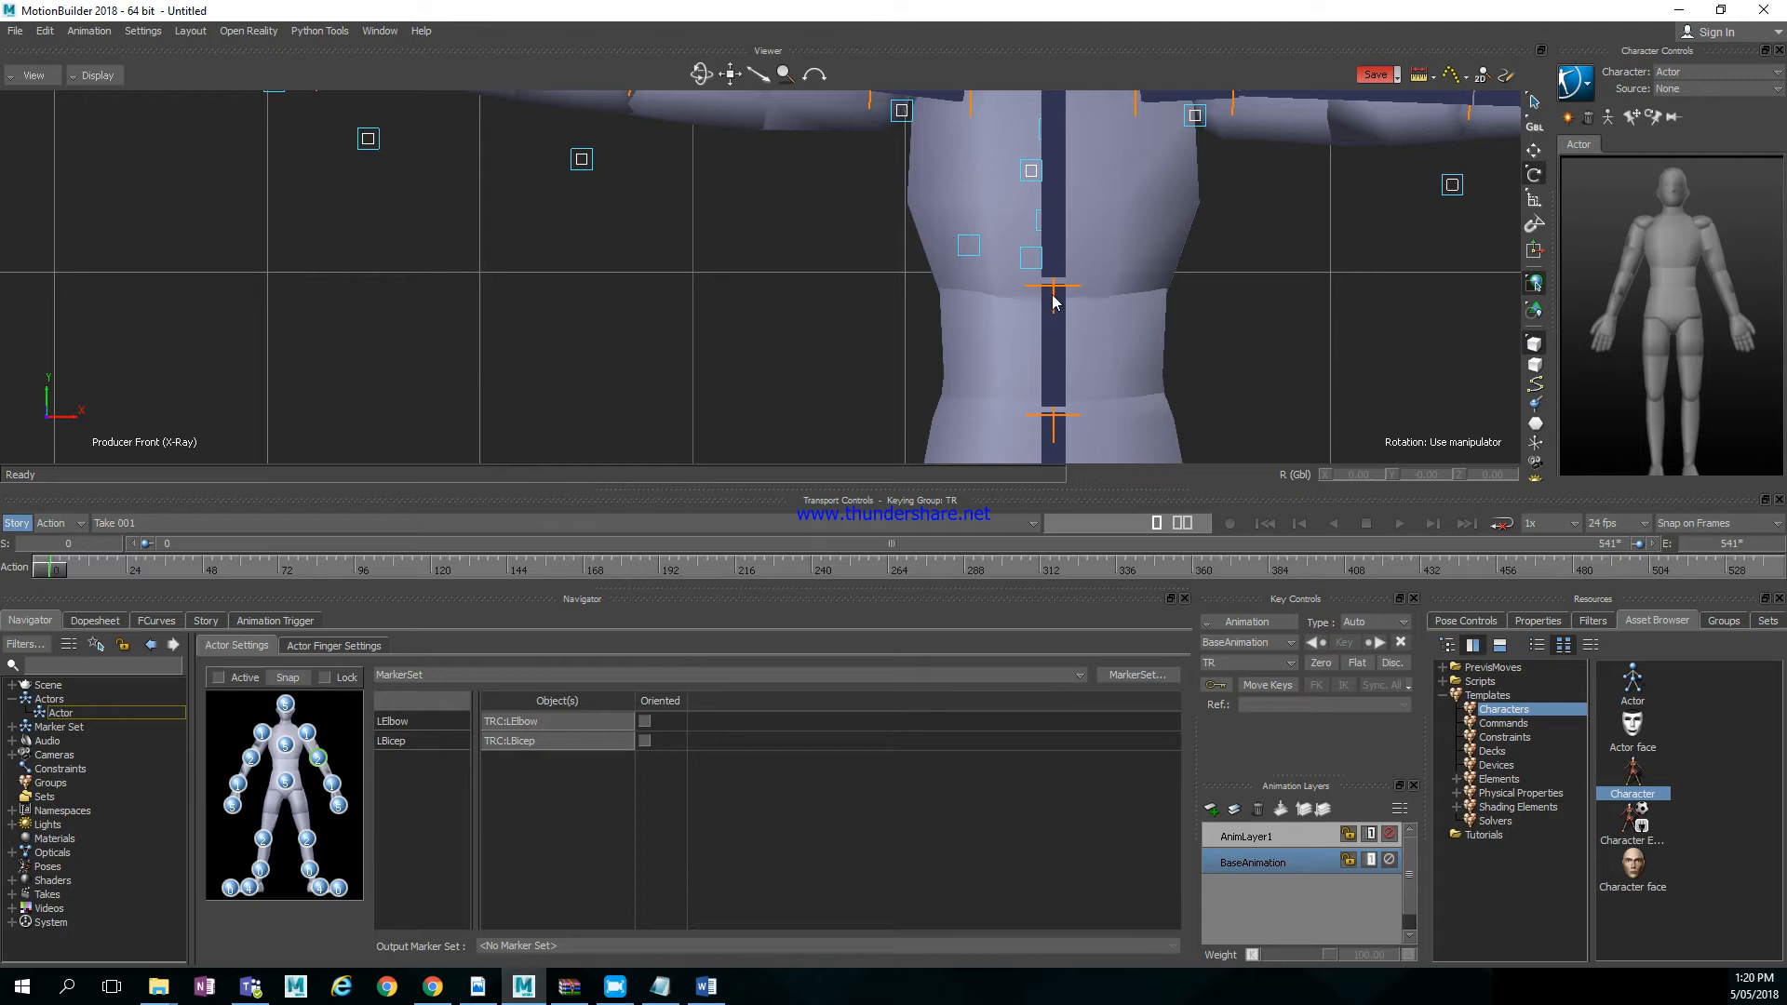
pyautogui.keyDown('ctrl'); pyautogui.moveTo(1160, 345); pyautogui.dragTo(1079, 359); pyautogui.keyUp('ctrl')
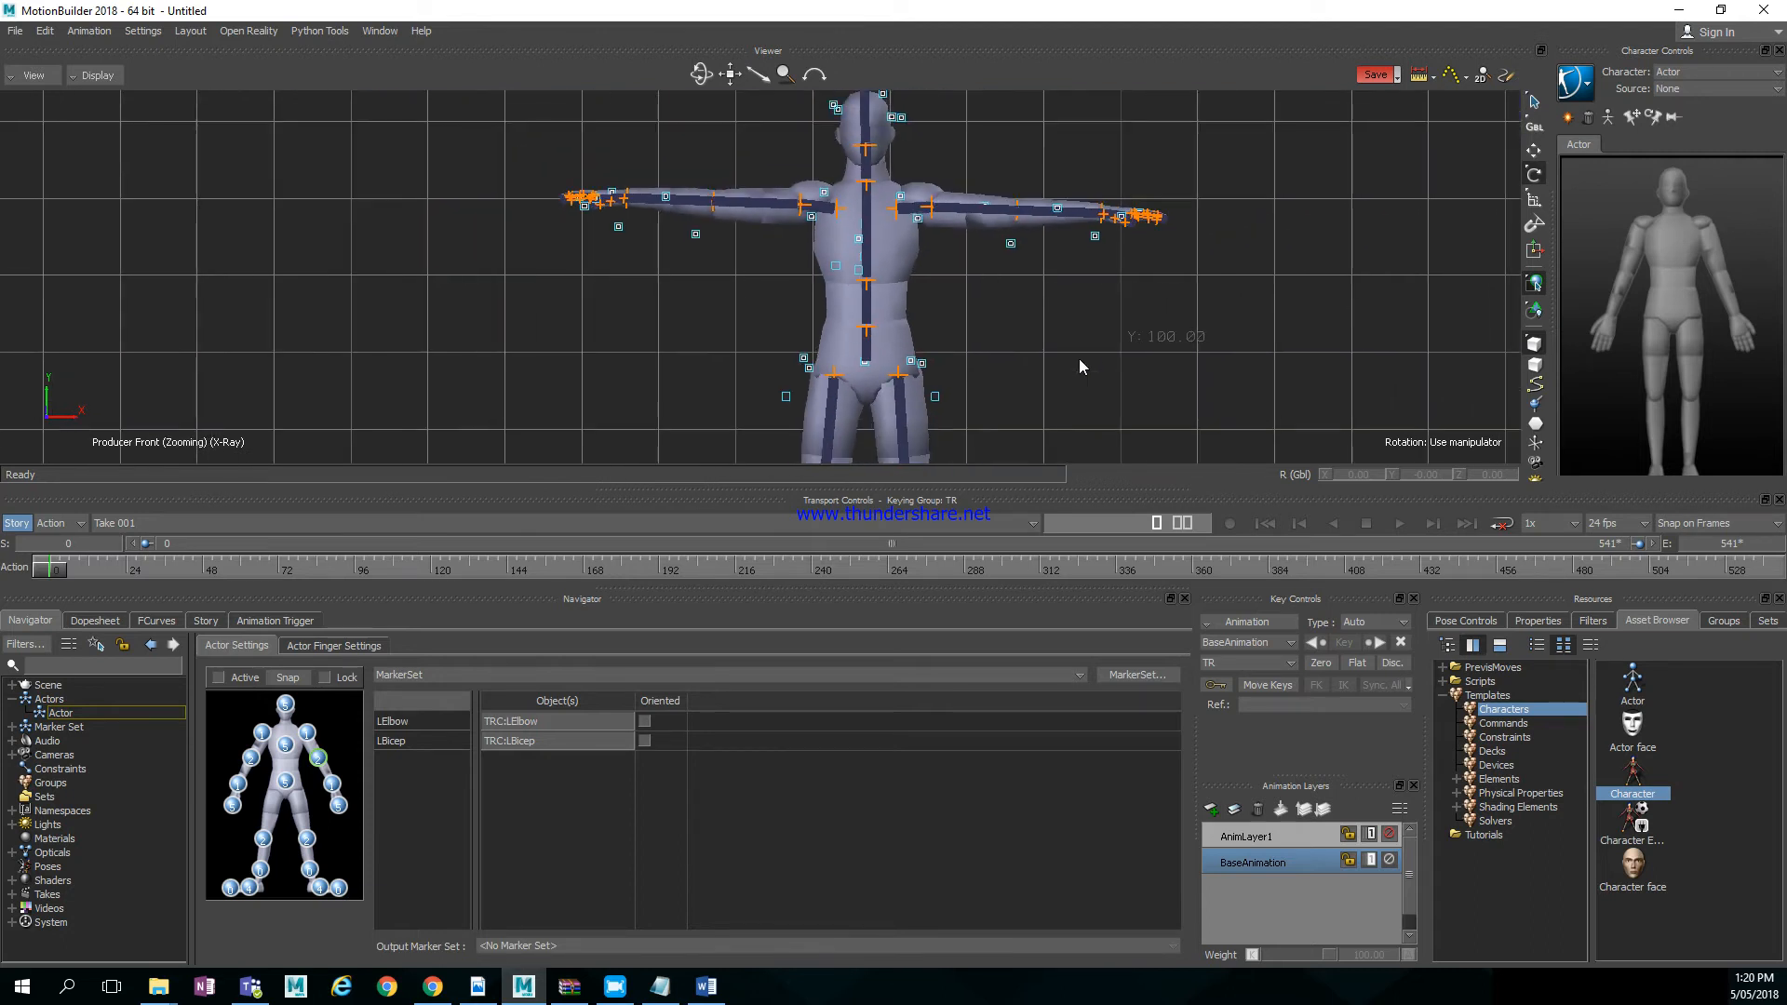
pyautogui.keyDown('shift'); pyautogui.moveTo(716, 195); pyautogui.dragTo(711, 228); pyautogui.keyUp('shift')
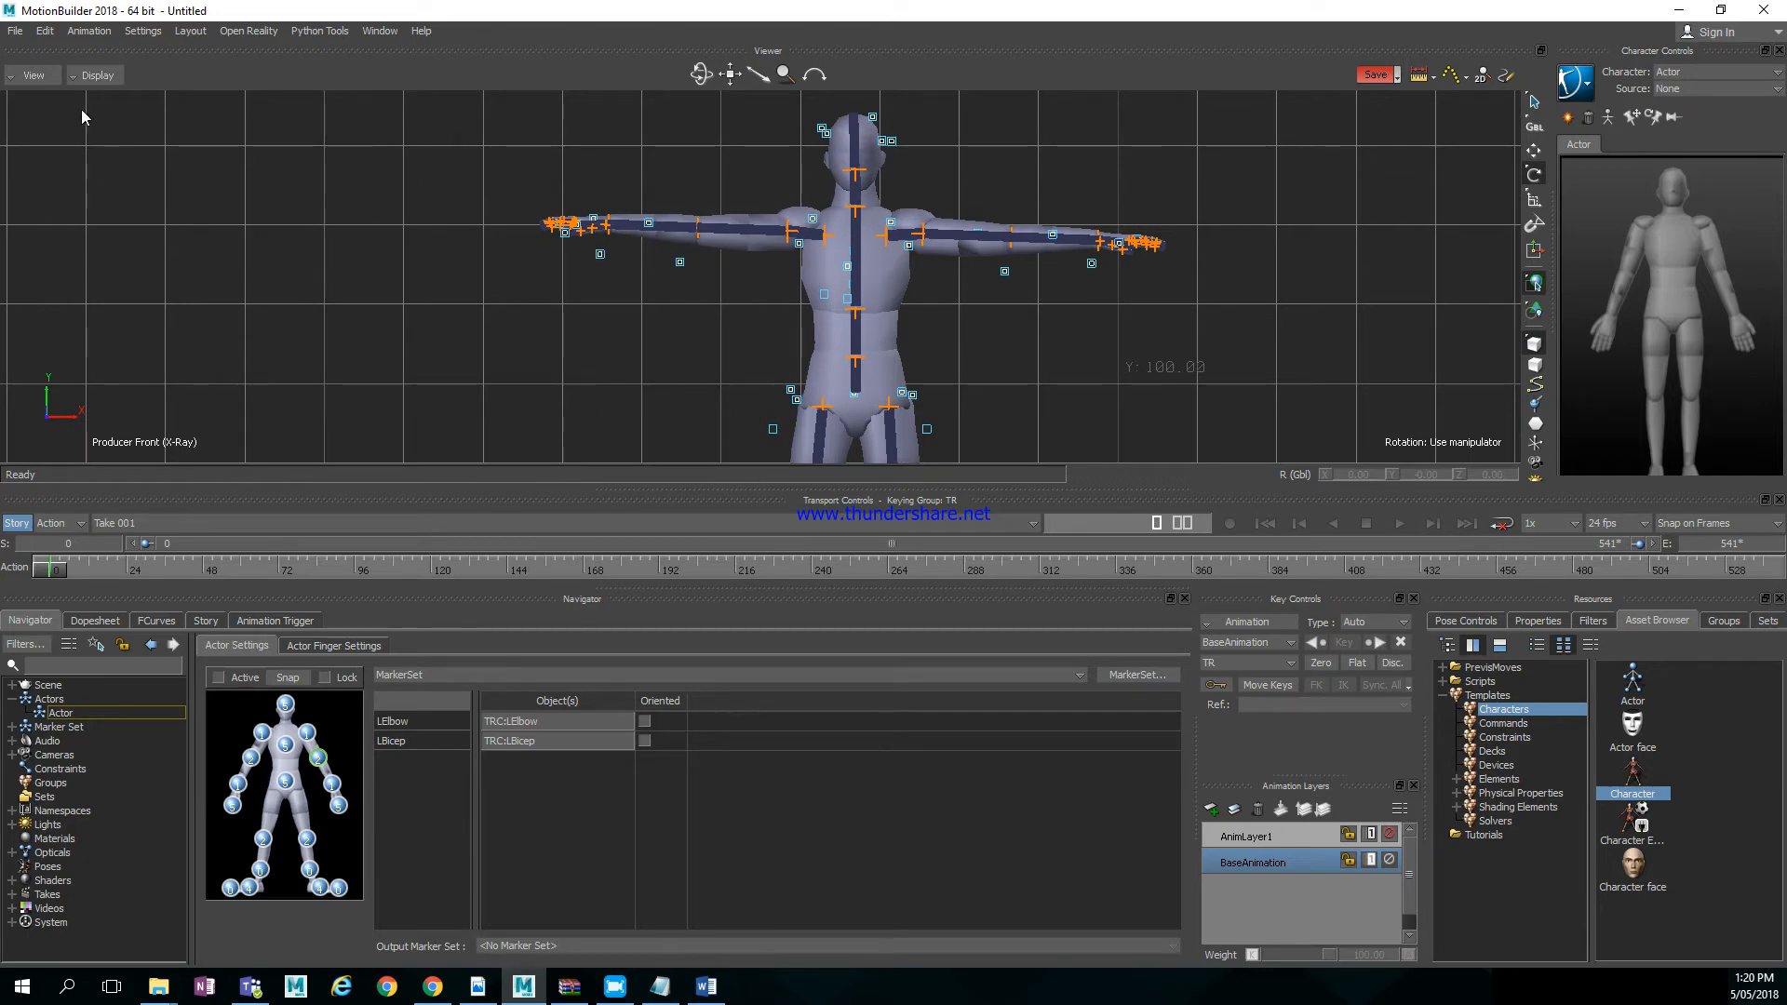
pyautogui.click(33, 75)
pyautogui.moveTo(61, 131)
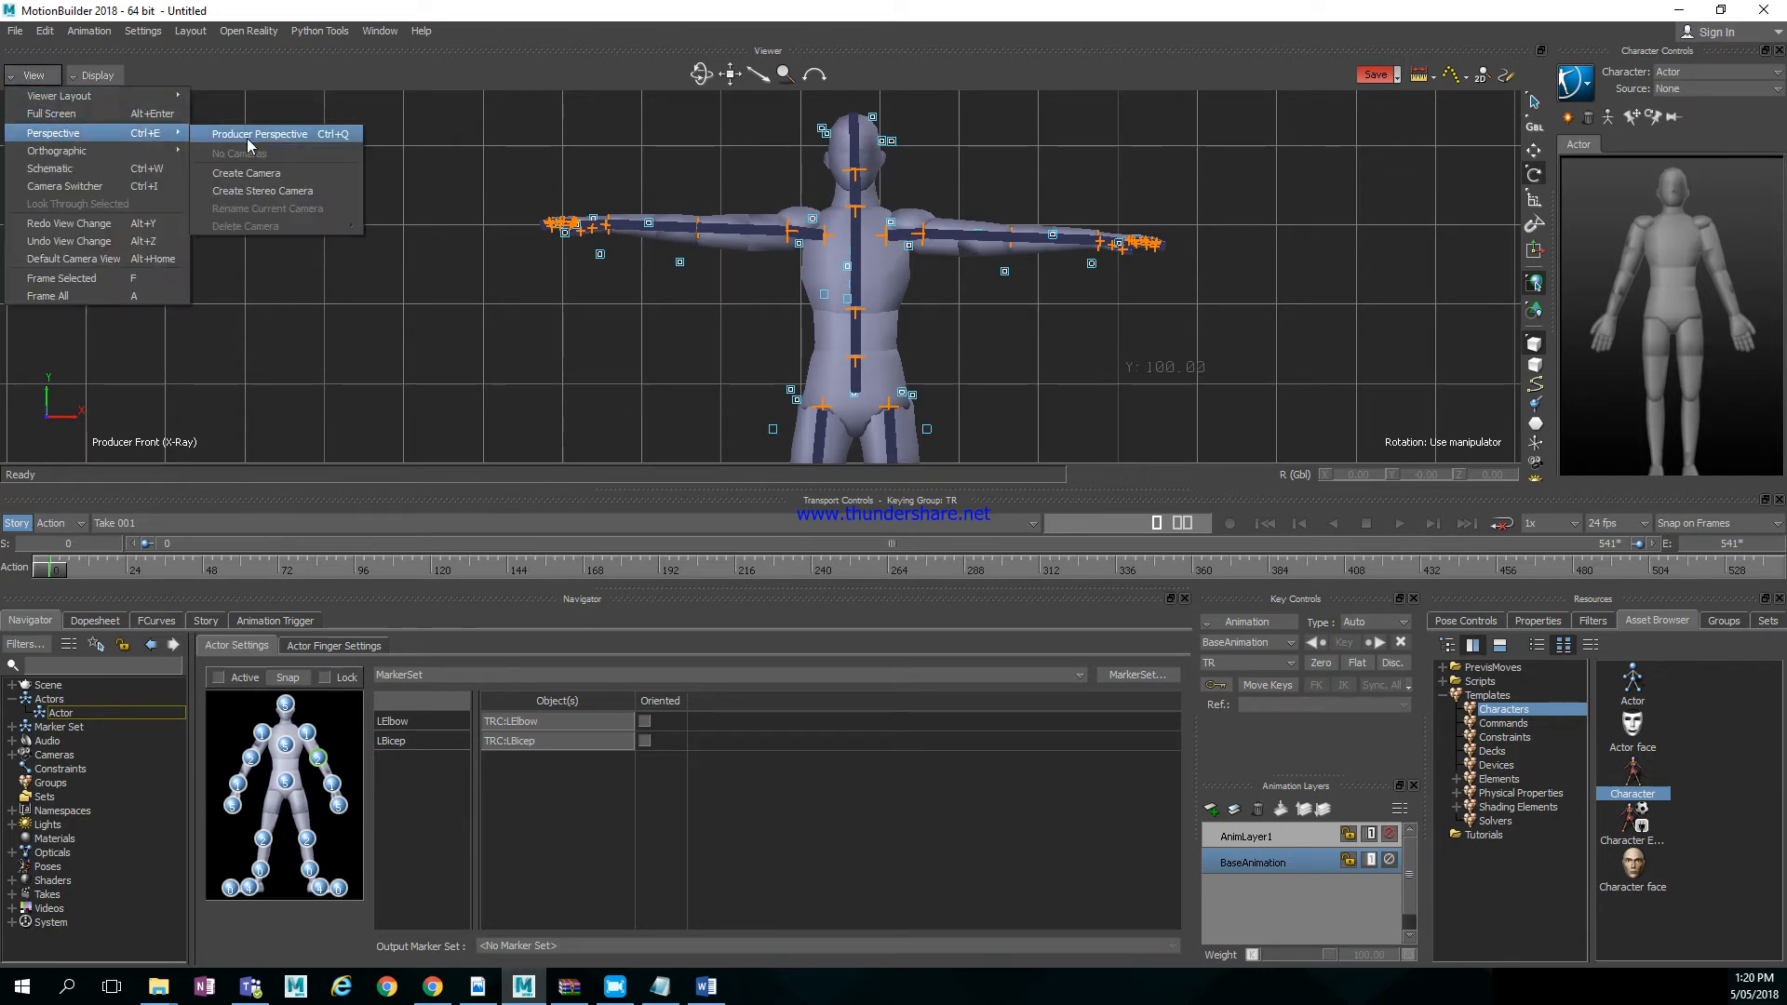
pyautogui.click(285, 135)
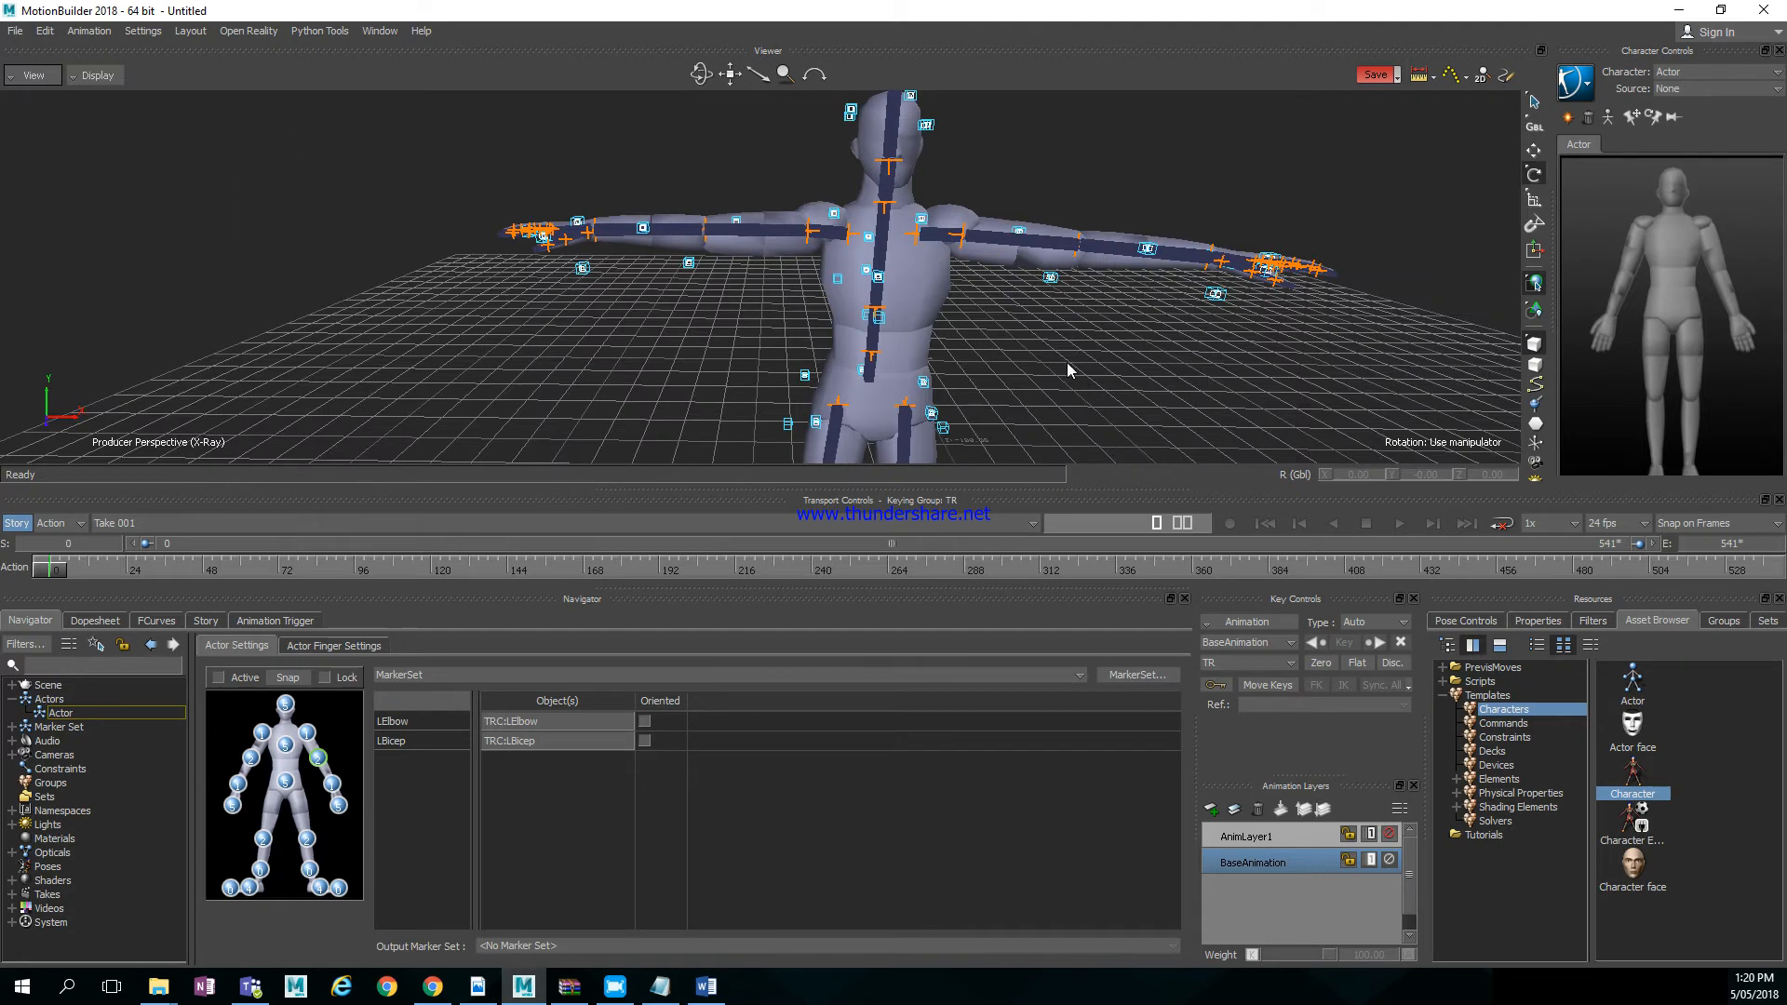
pyautogui.keyDown('ctrl'); pyautogui.moveTo(1102, 392); pyautogui.dragTo(939, 393); pyautogui.keyUp('ctrl')
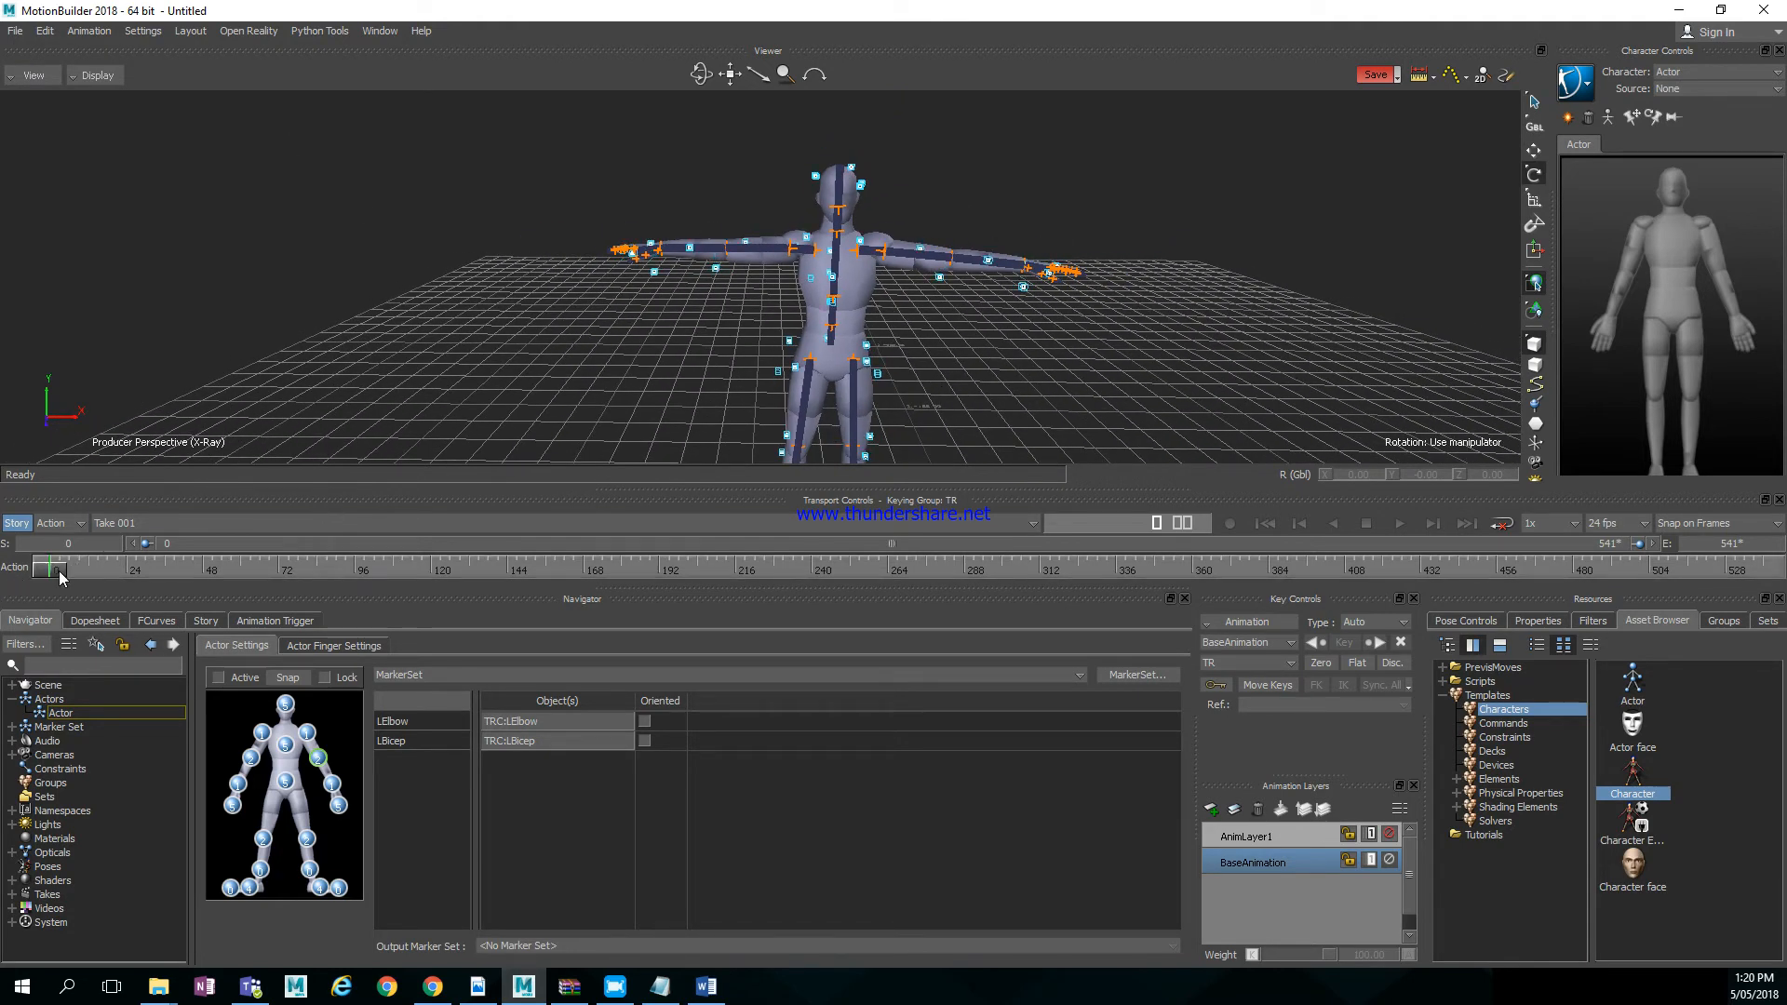
# Activate the Actor and scrub the timeline from frame 0 to frame 61 to check its marker-driven motion
pyautogui.moveTo(58, 571); pyautogui.dragTo(2, 571)
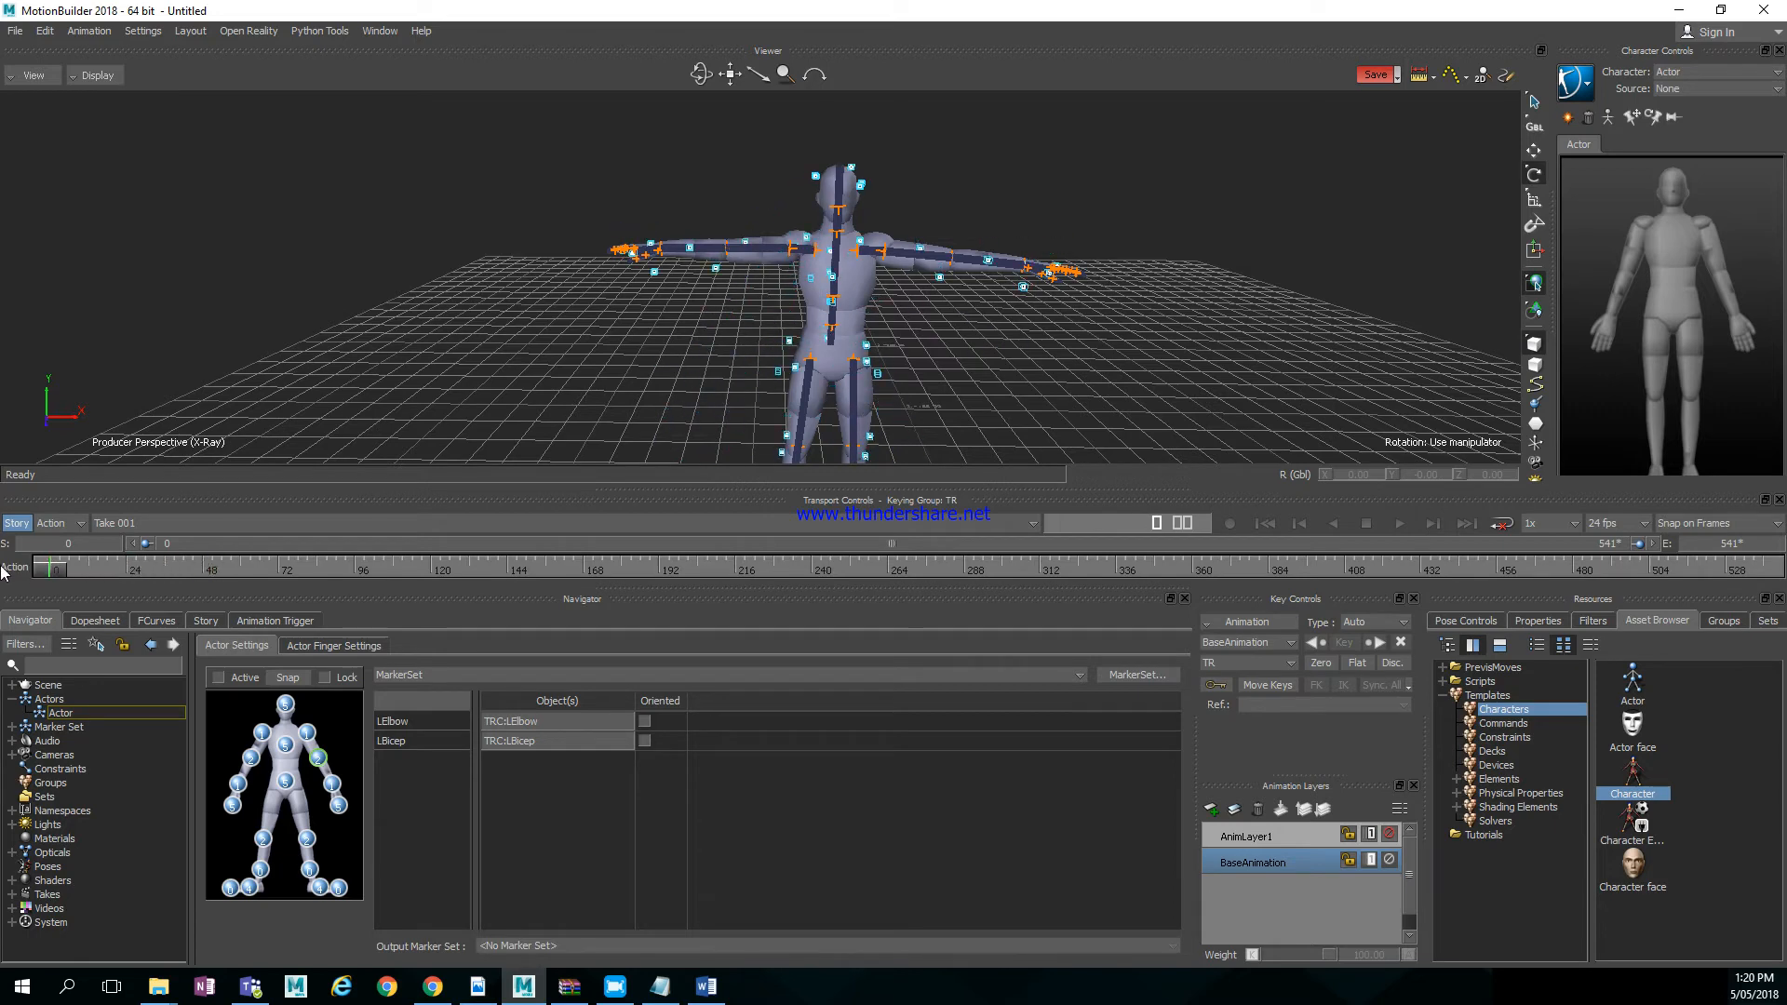
pyautogui.click(240, 679)
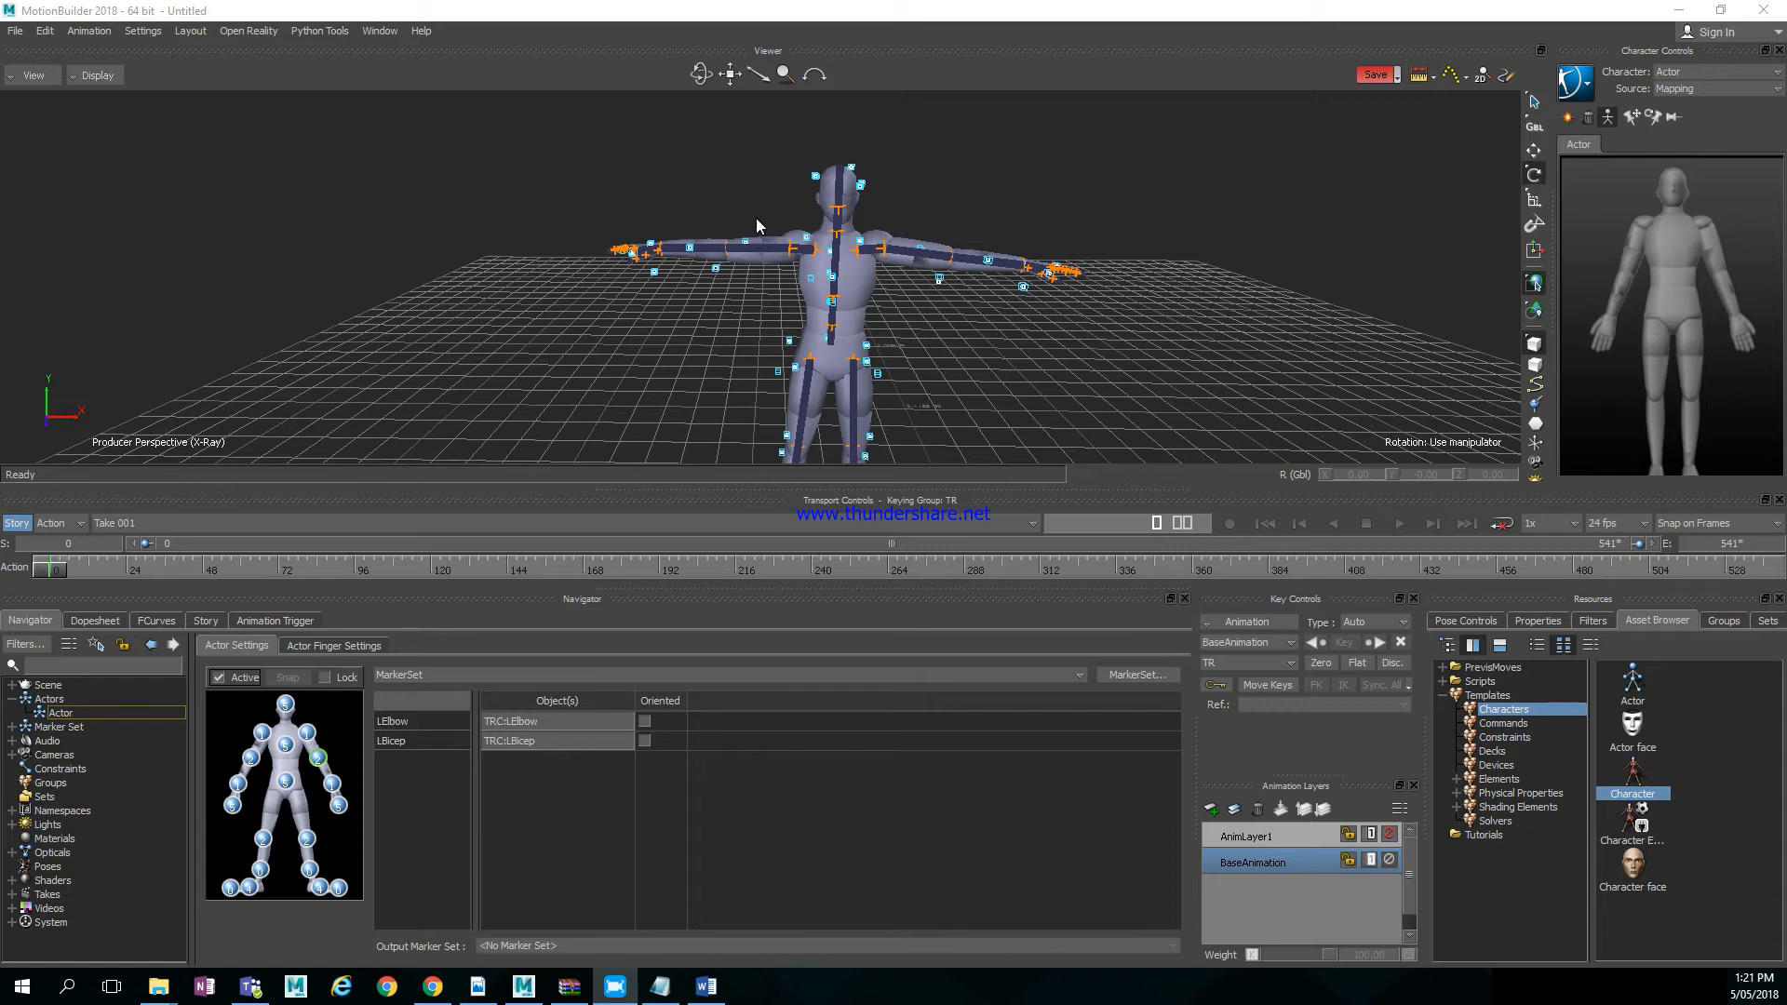
pyautogui.moveTo(56, 567); pyautogui.dragTo(242, 583)
pyautogui.scroll(-10, 868, 210)
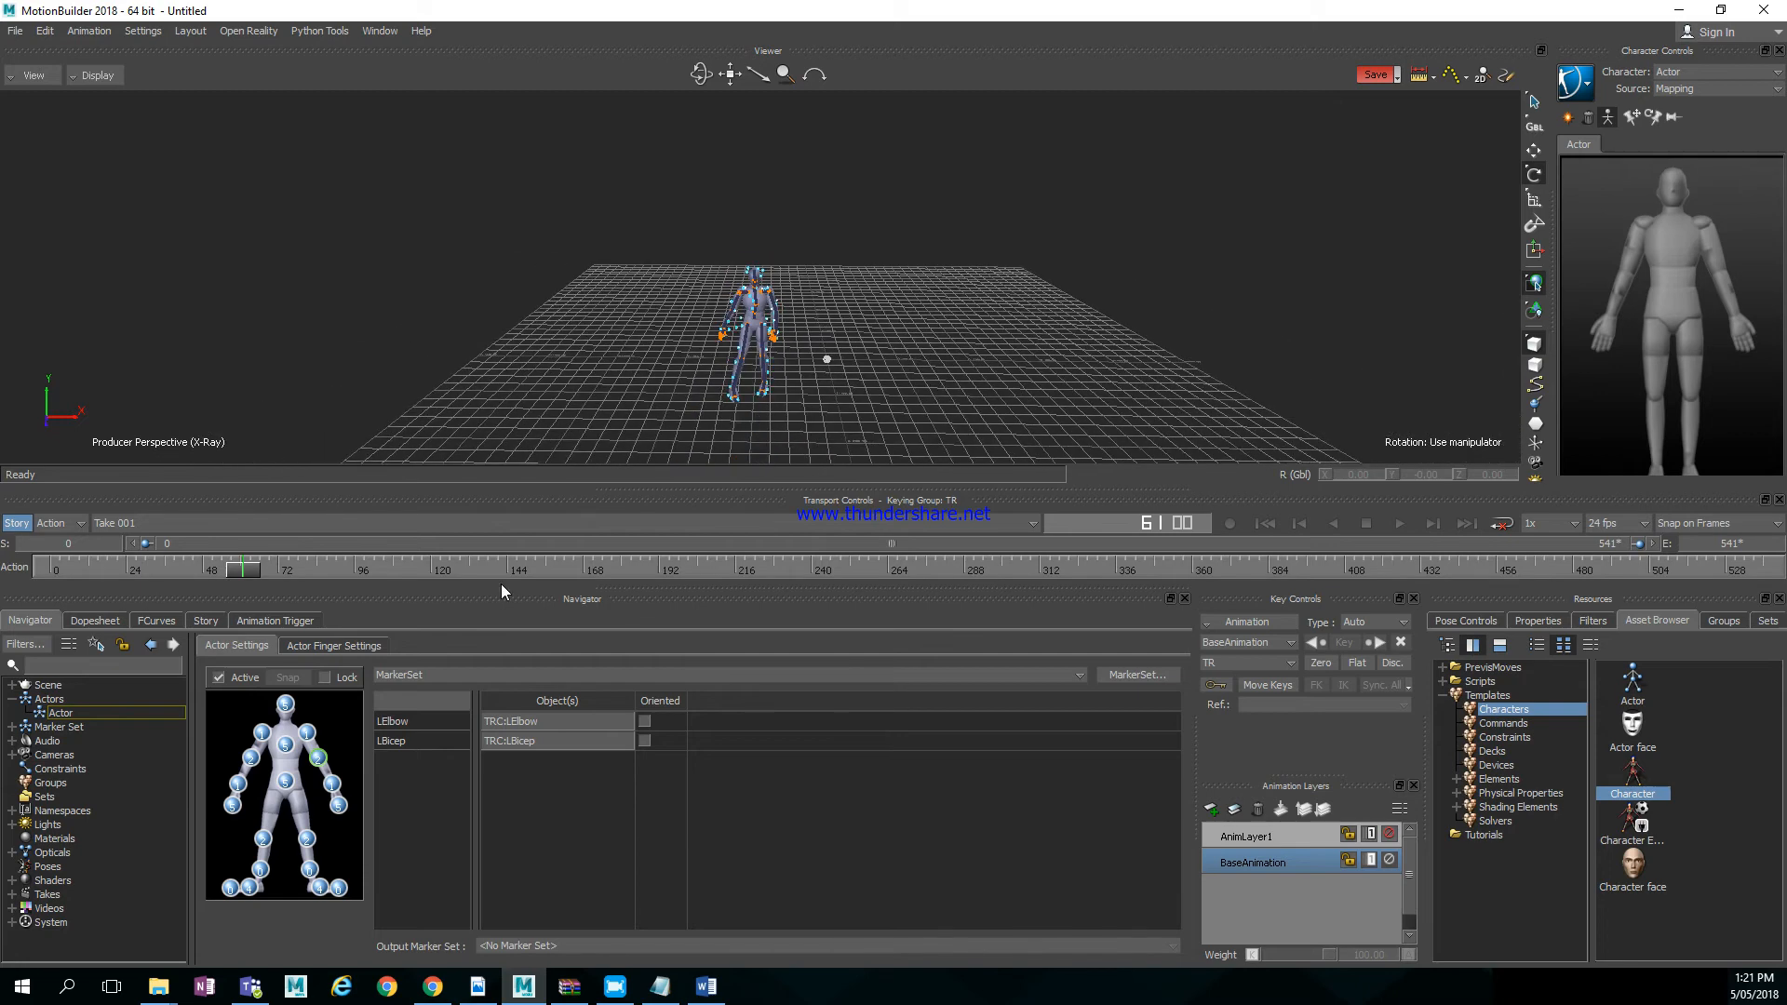
# Scrub the timeline forward to frame 94 and back to frame 0 to check the Actor's motion
pyautogui.moveTo(271, 573); pyautogui.dragTo(348, 558)
pyautogui.keyDown('ctrl'); pyautogui.moveTo(821, 338); pyautogui.dragTo(982, 334); pyautogui.keyUp('ctrl')
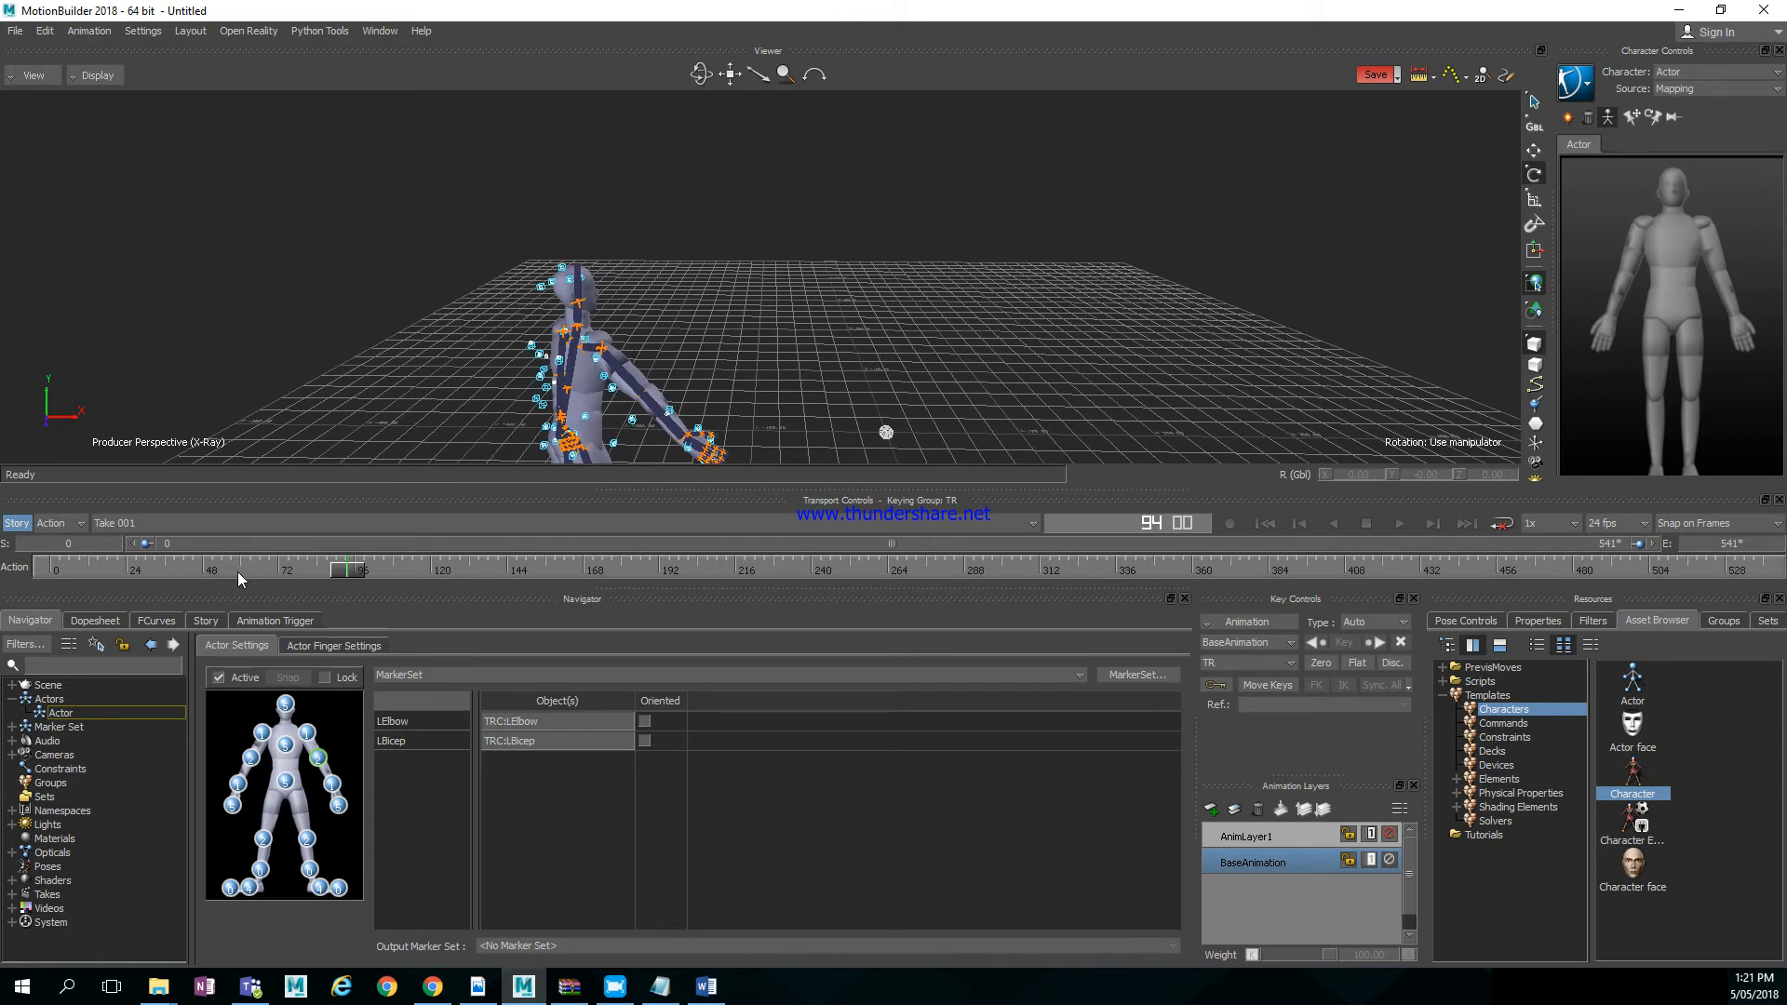
pyautogui.moveTo(374, 566); pyautogui.dragTo(47, 569)
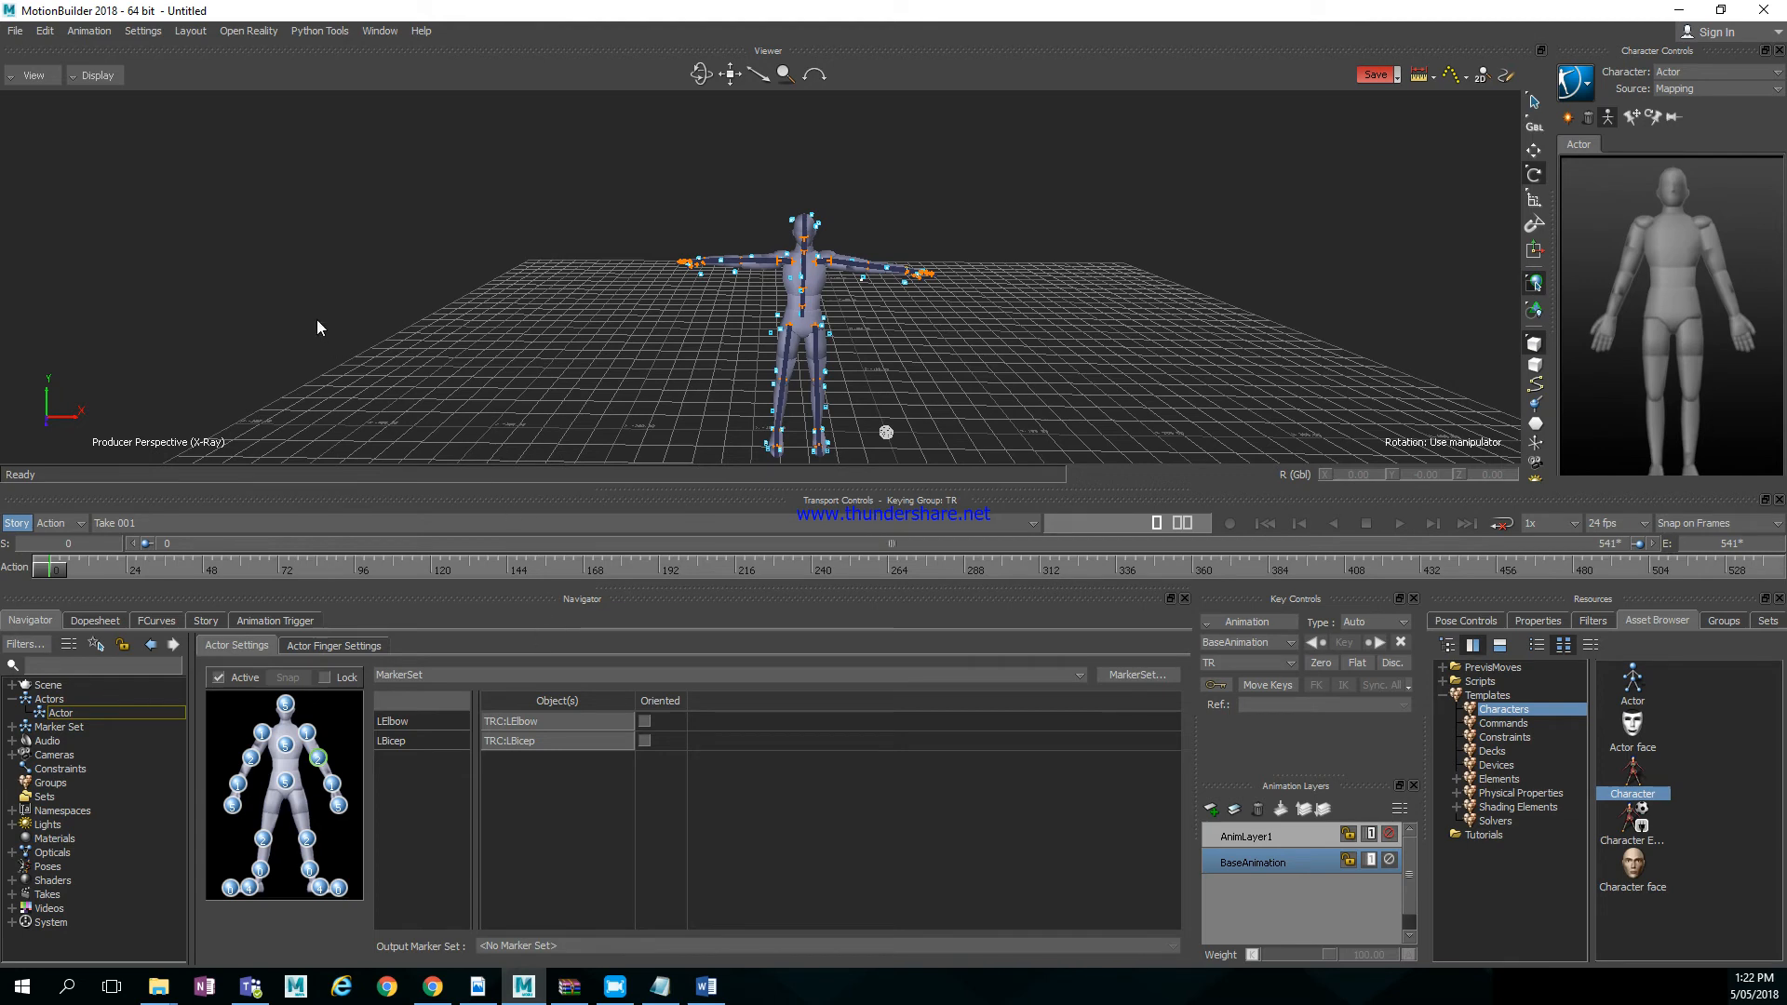
# Start saving the scene under a new name and browse to the MB_Scene folder of S6_P3_L3_T2_EXP-STELLA
pyautogui.click(16, 32)
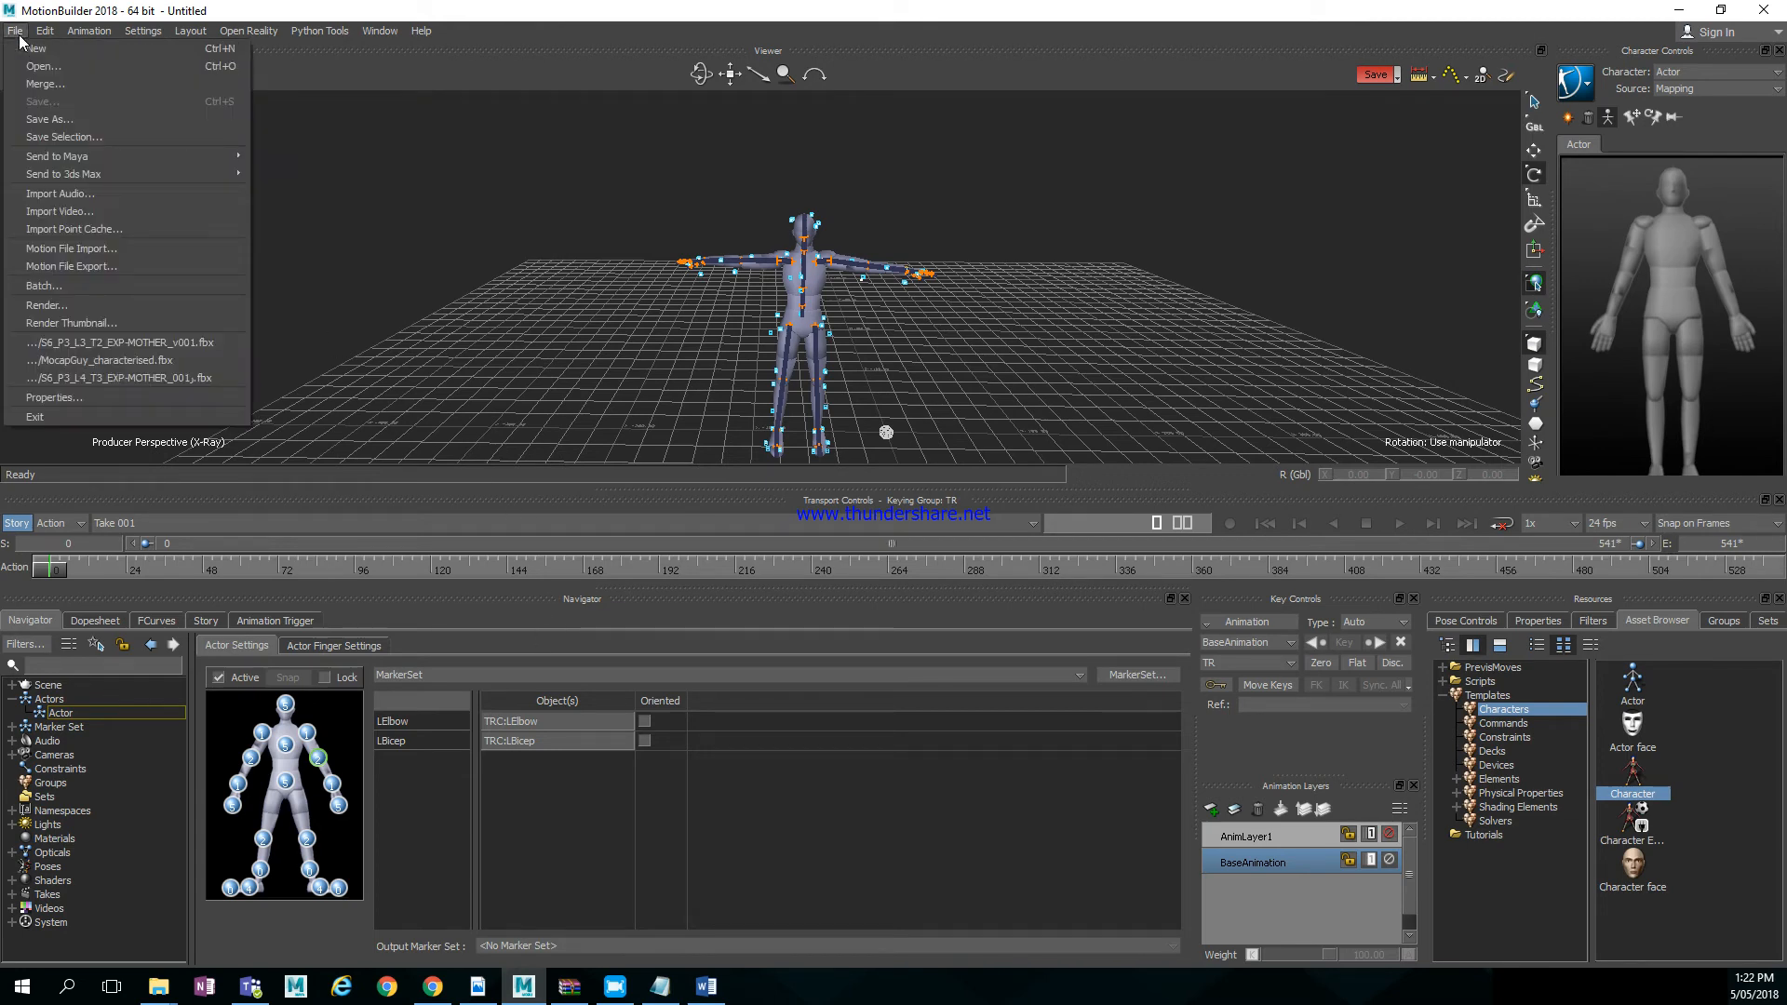
pyautogui.click(52, 118)
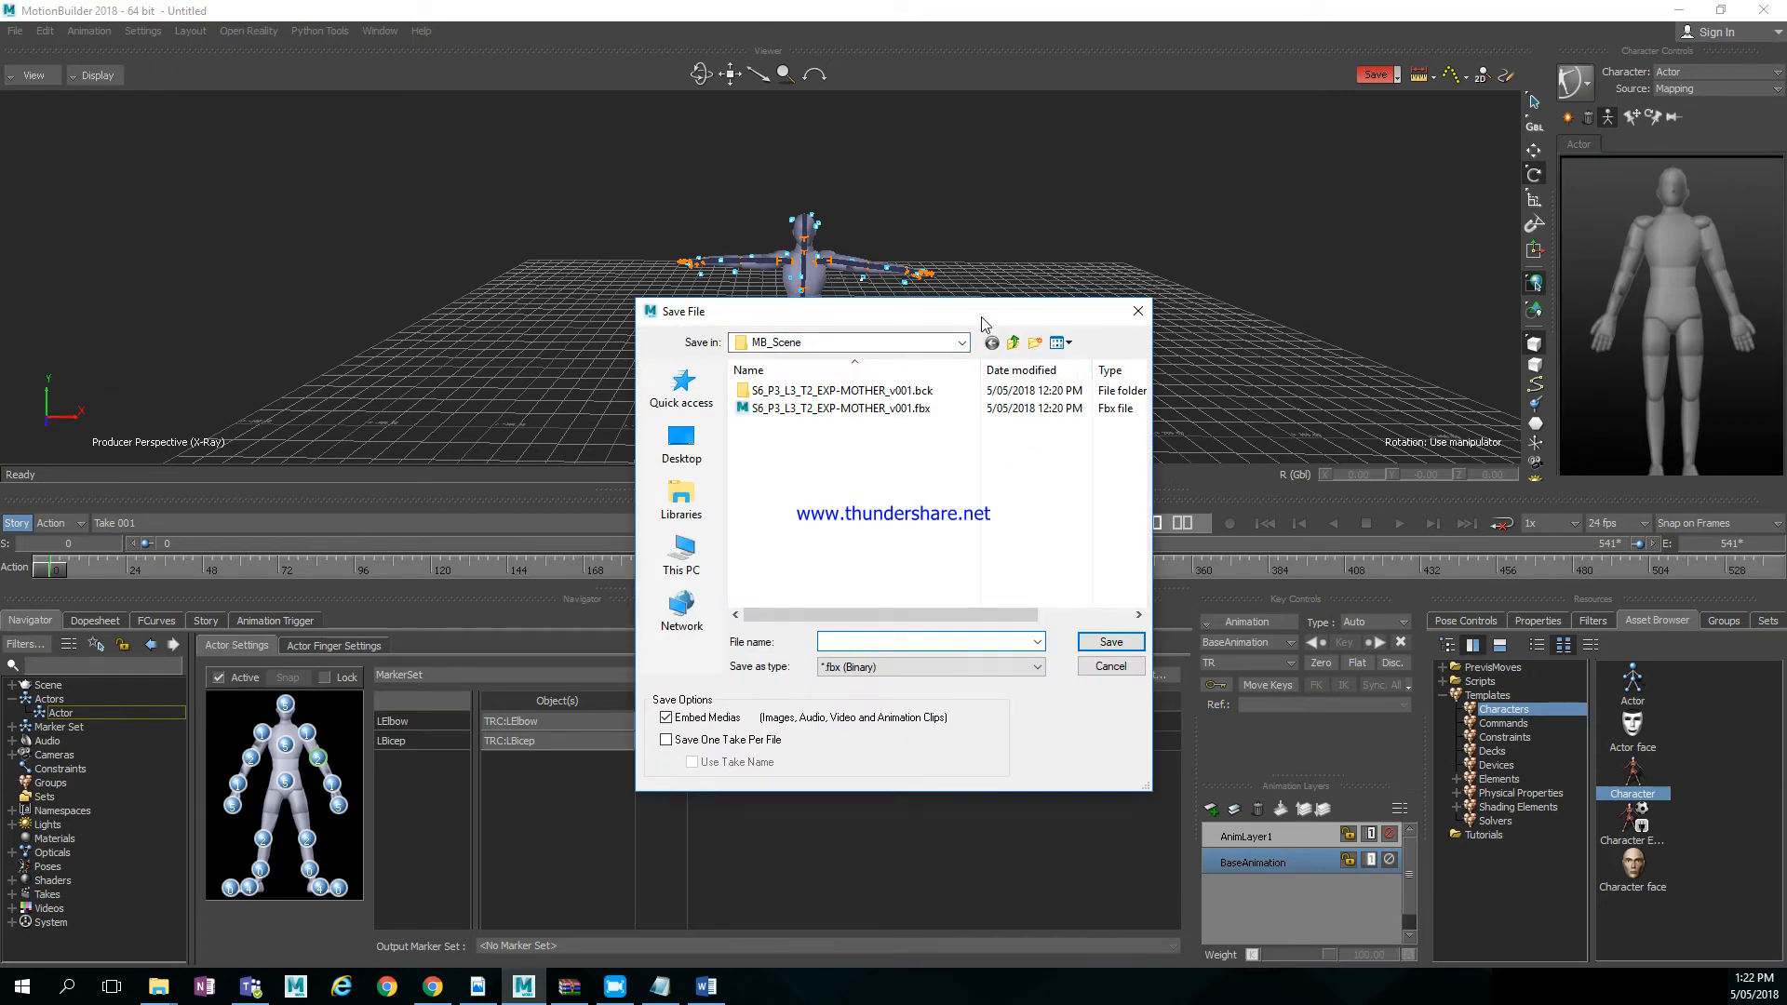
pyautogui.click(1014, 343)
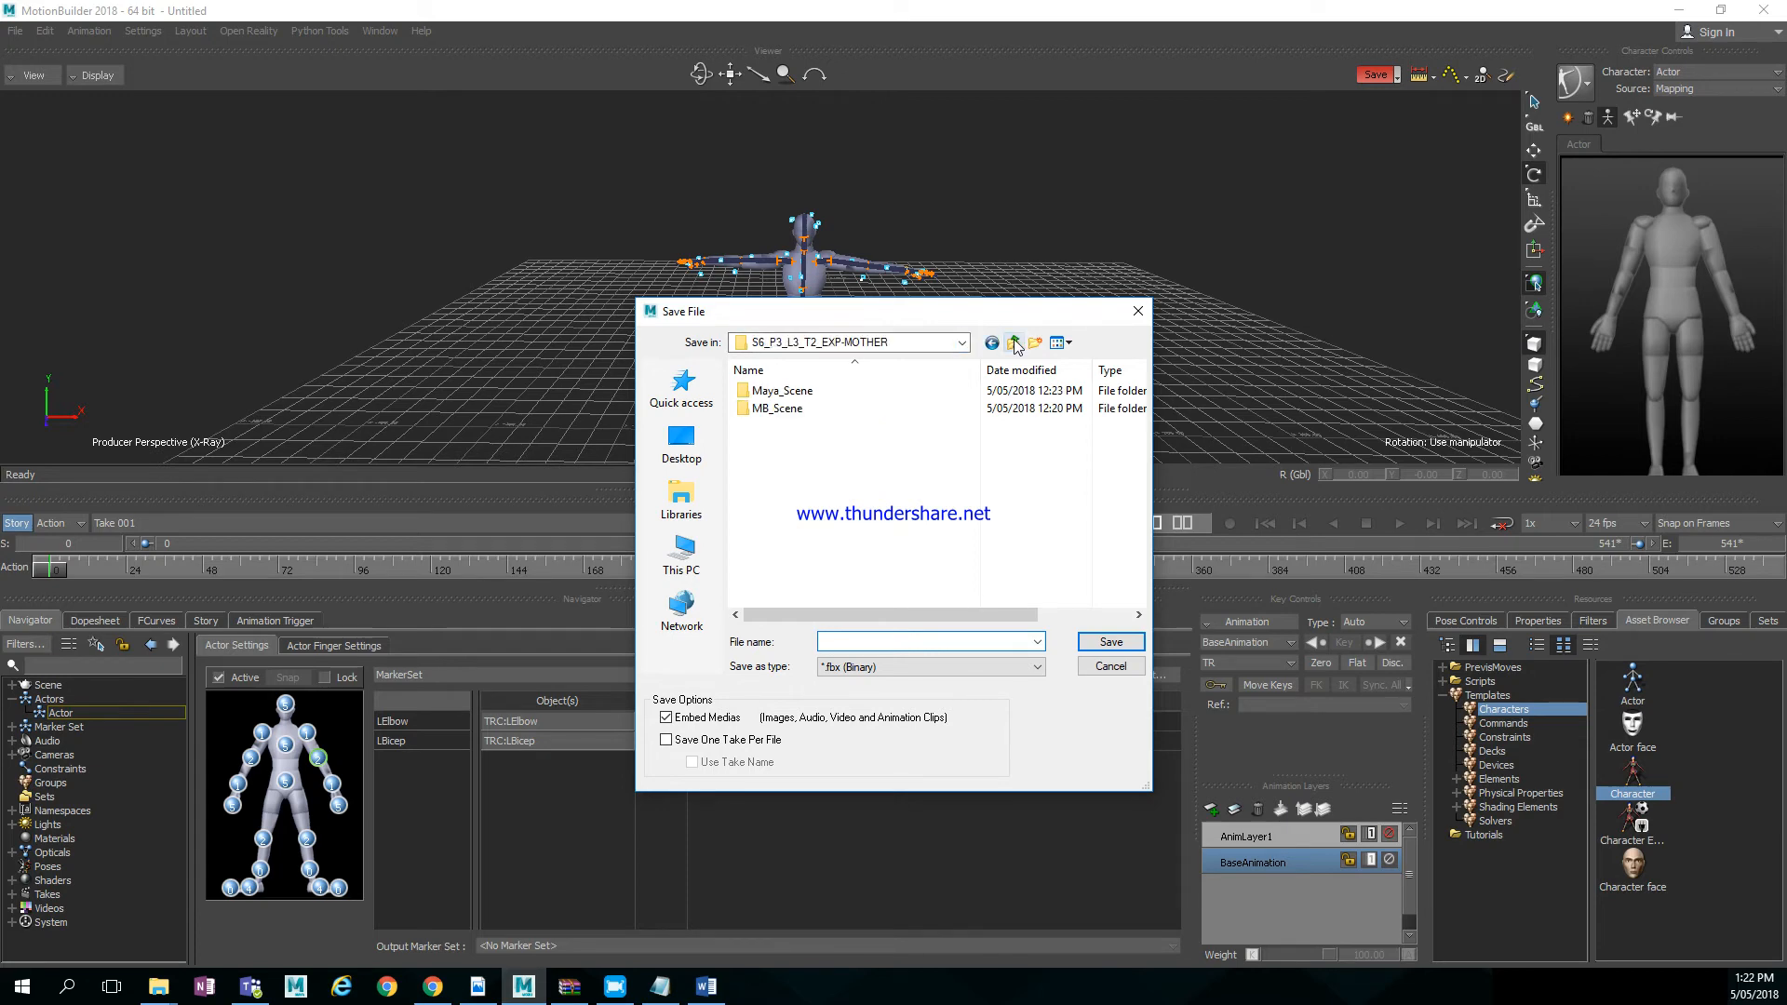
pyautogui.click(1013, 342)
pyautogui.click(1013, 342)
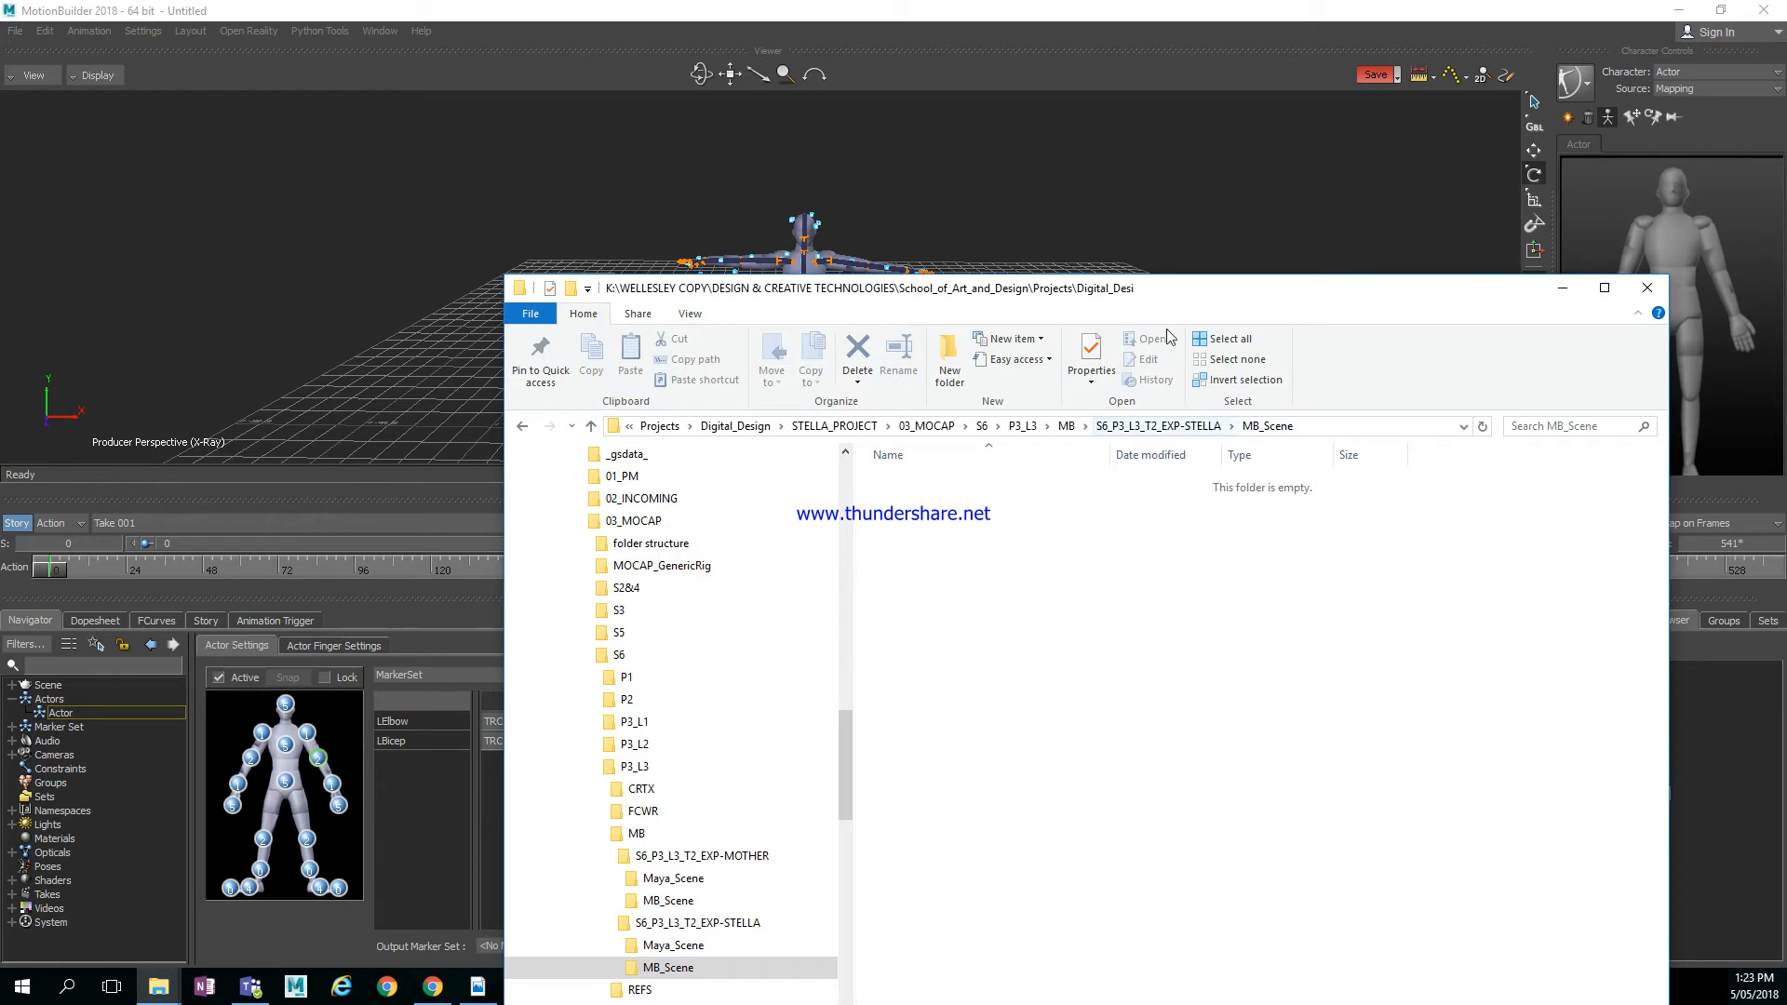
pyautogui.moveTo(1148, 299); pyautogui.dragTo(1093, 621)
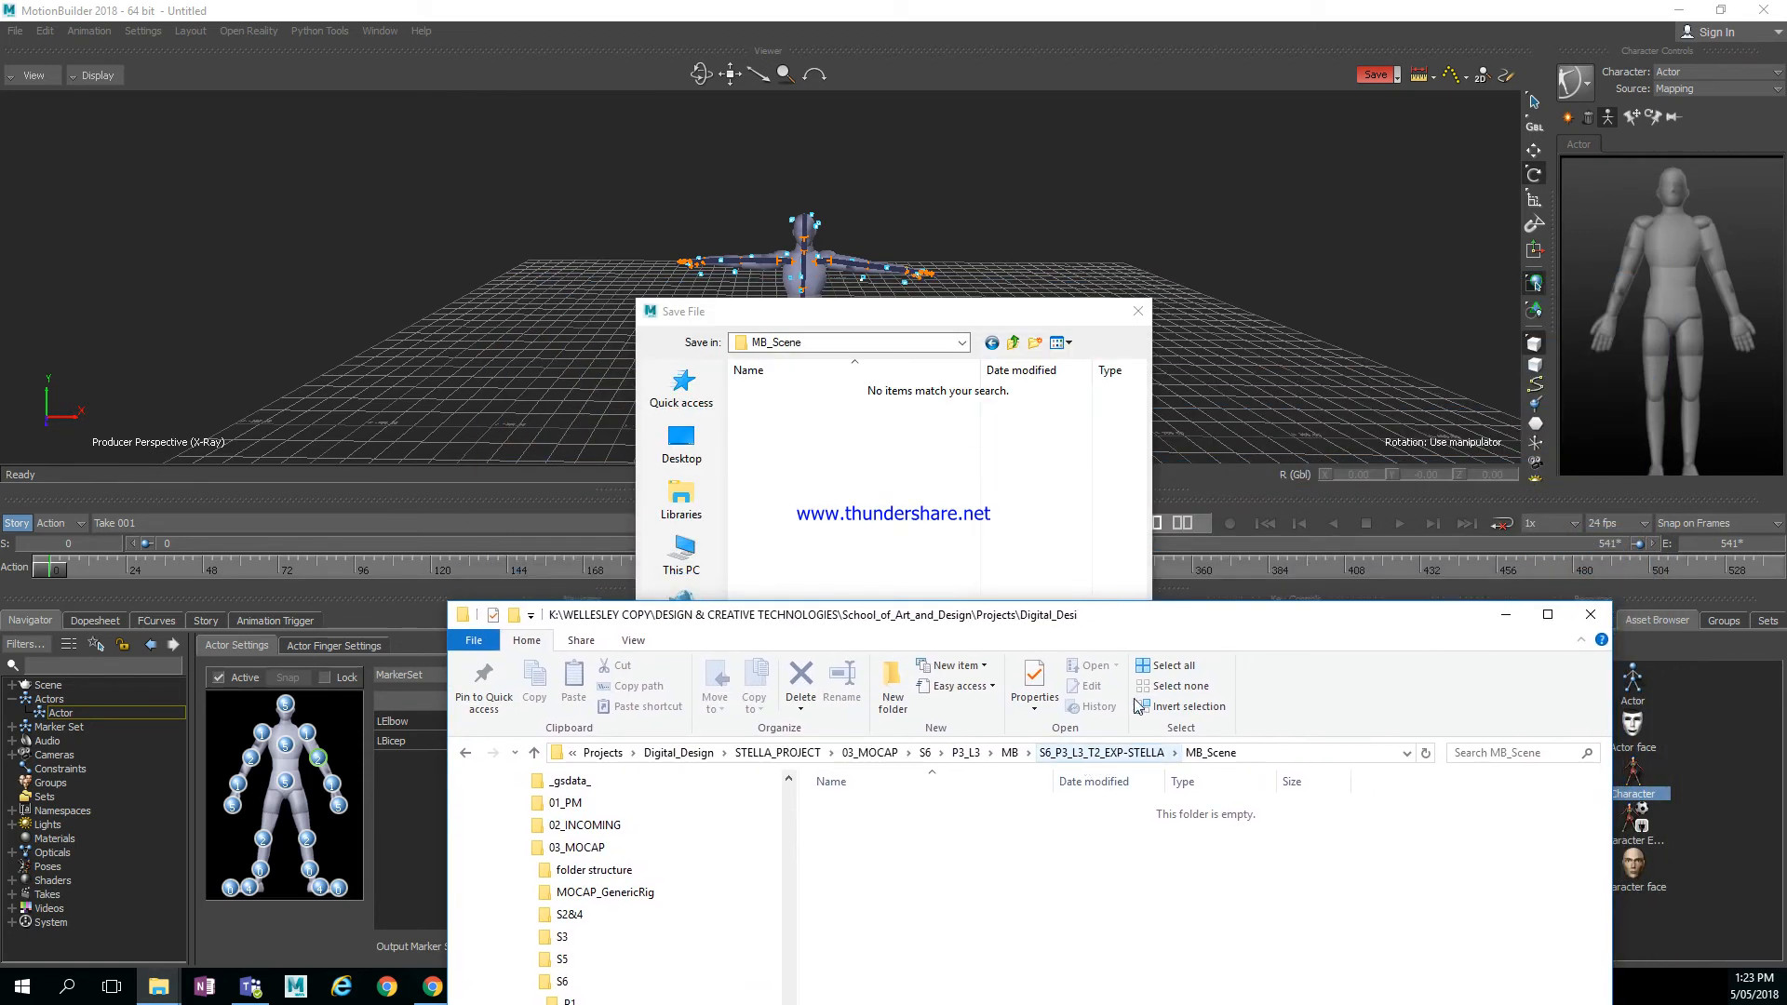
pyautogui.moveTo(1159, 619); pyautogui.dragTo(1786, 388)
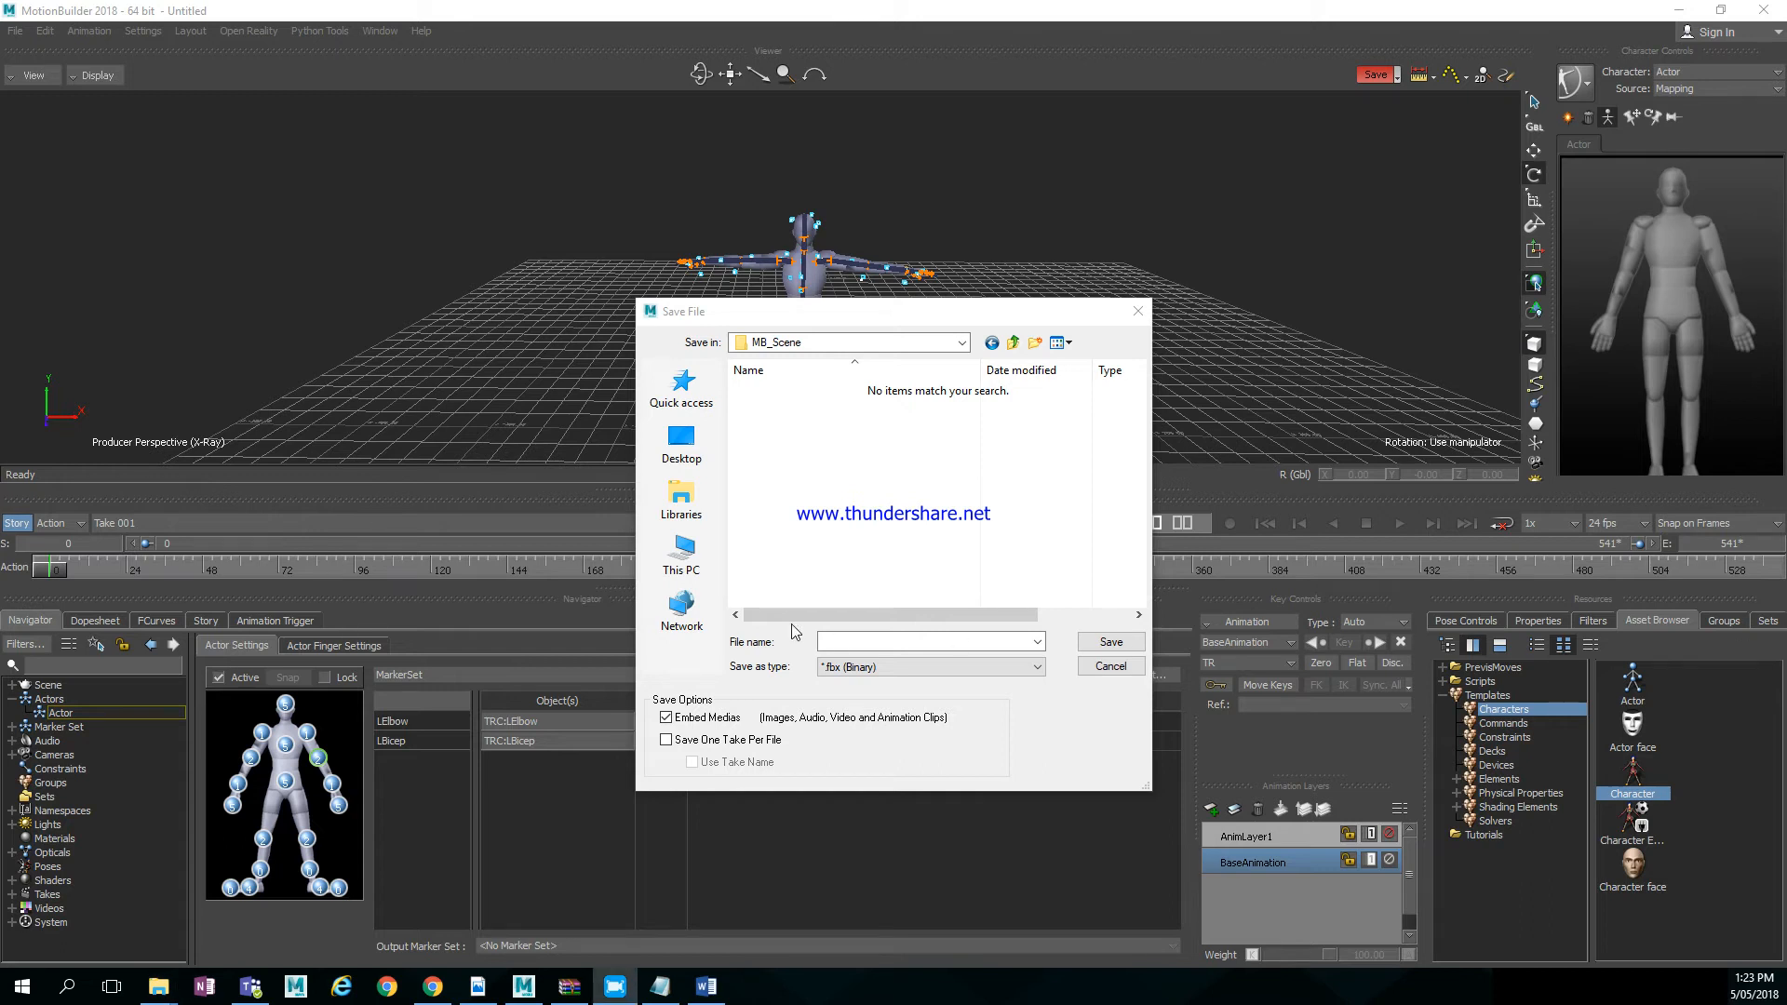
# Save the scene as the binary FBX S6_P3_L3_T2_EXP-STELLA_v001 with the default save options
pyautogui.click(898, 639)
pyautogui.write('S6_P3_L3_T2_EX2-STELLA')
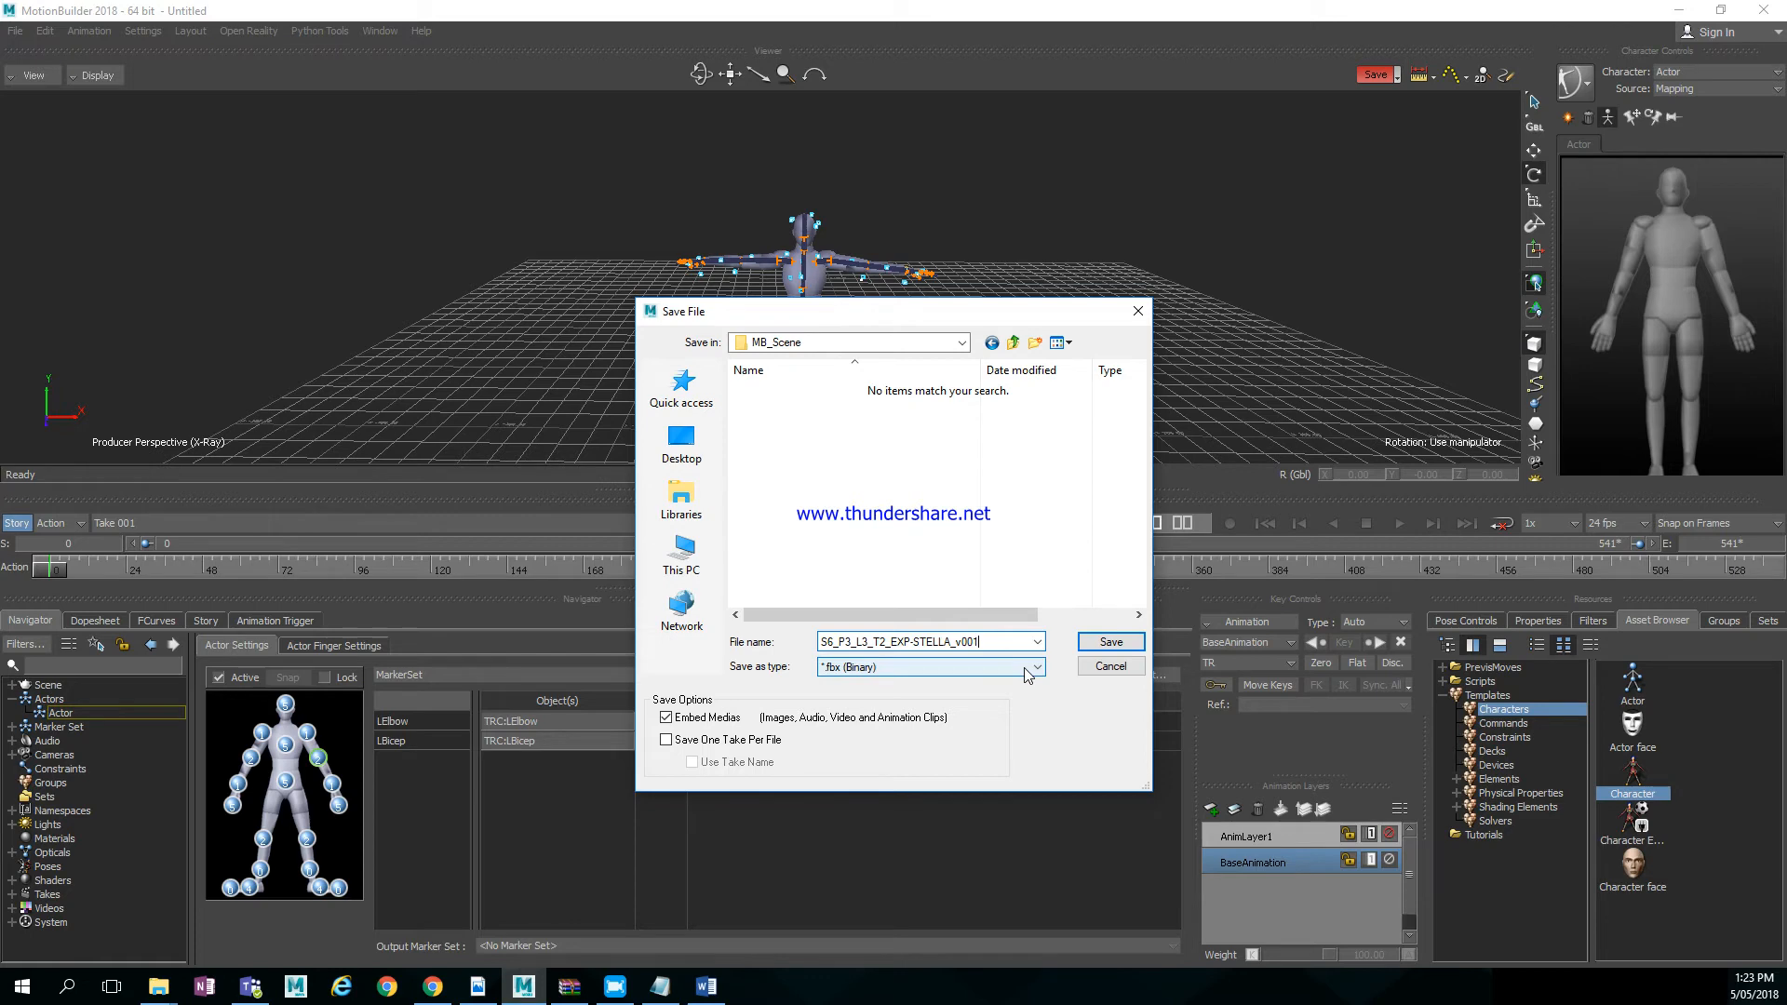
pyautogui.click(1112, 644)
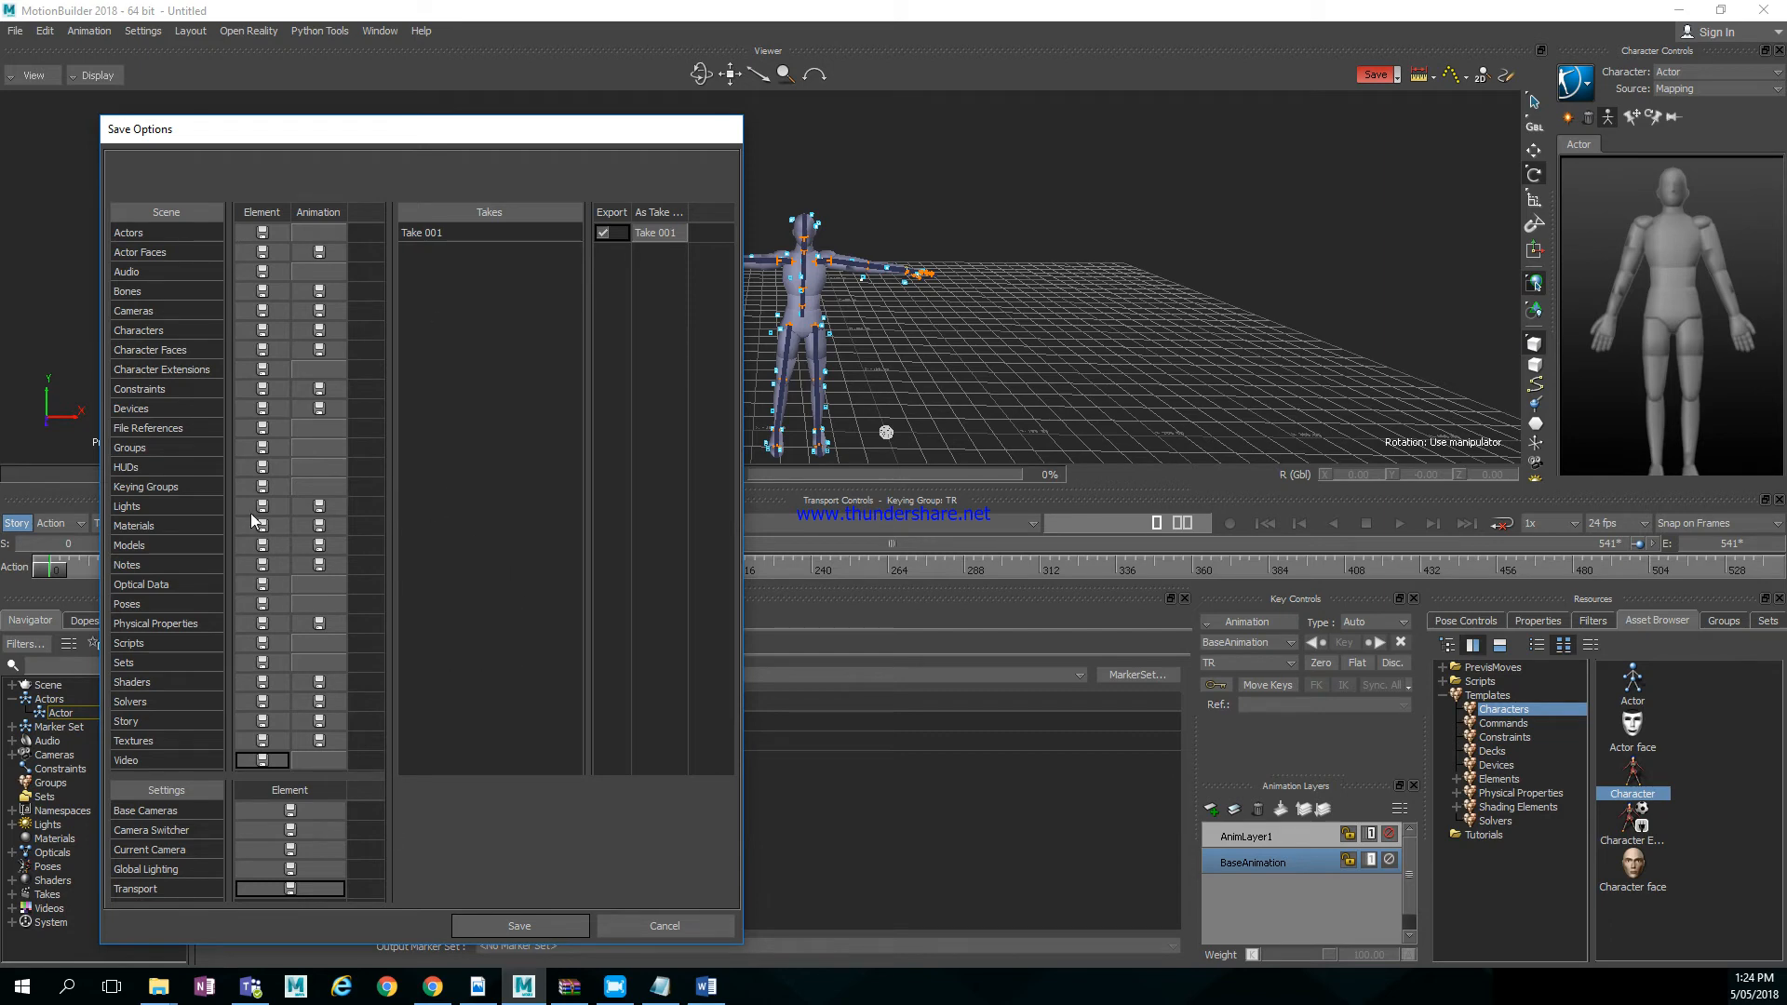
pyautogui.click(522, 926)
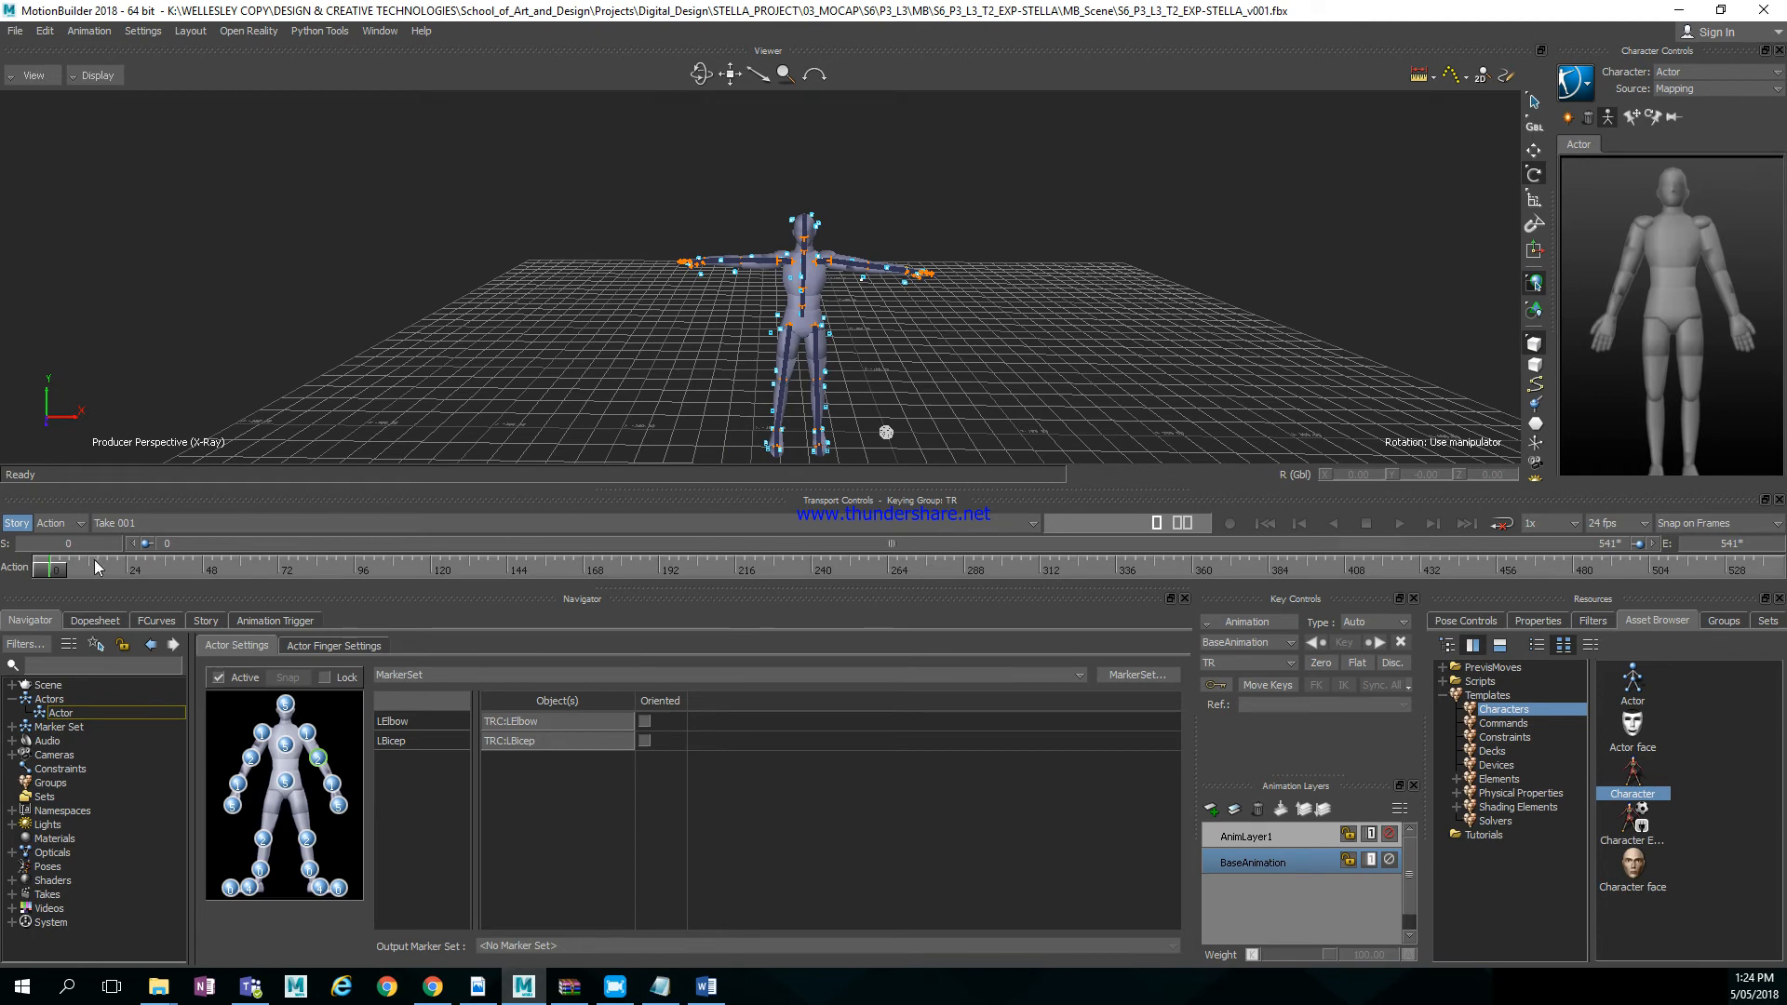
# Merge MocapGuy_characterised.fbx from the 03_MOCAP folder's MOCAP_GenericRig subfolder into the scene with the default merge options
pyautogui.moveTo(60, 569); pyautogui.dragTo(2, 605)
pyautogui.click(12, 37)
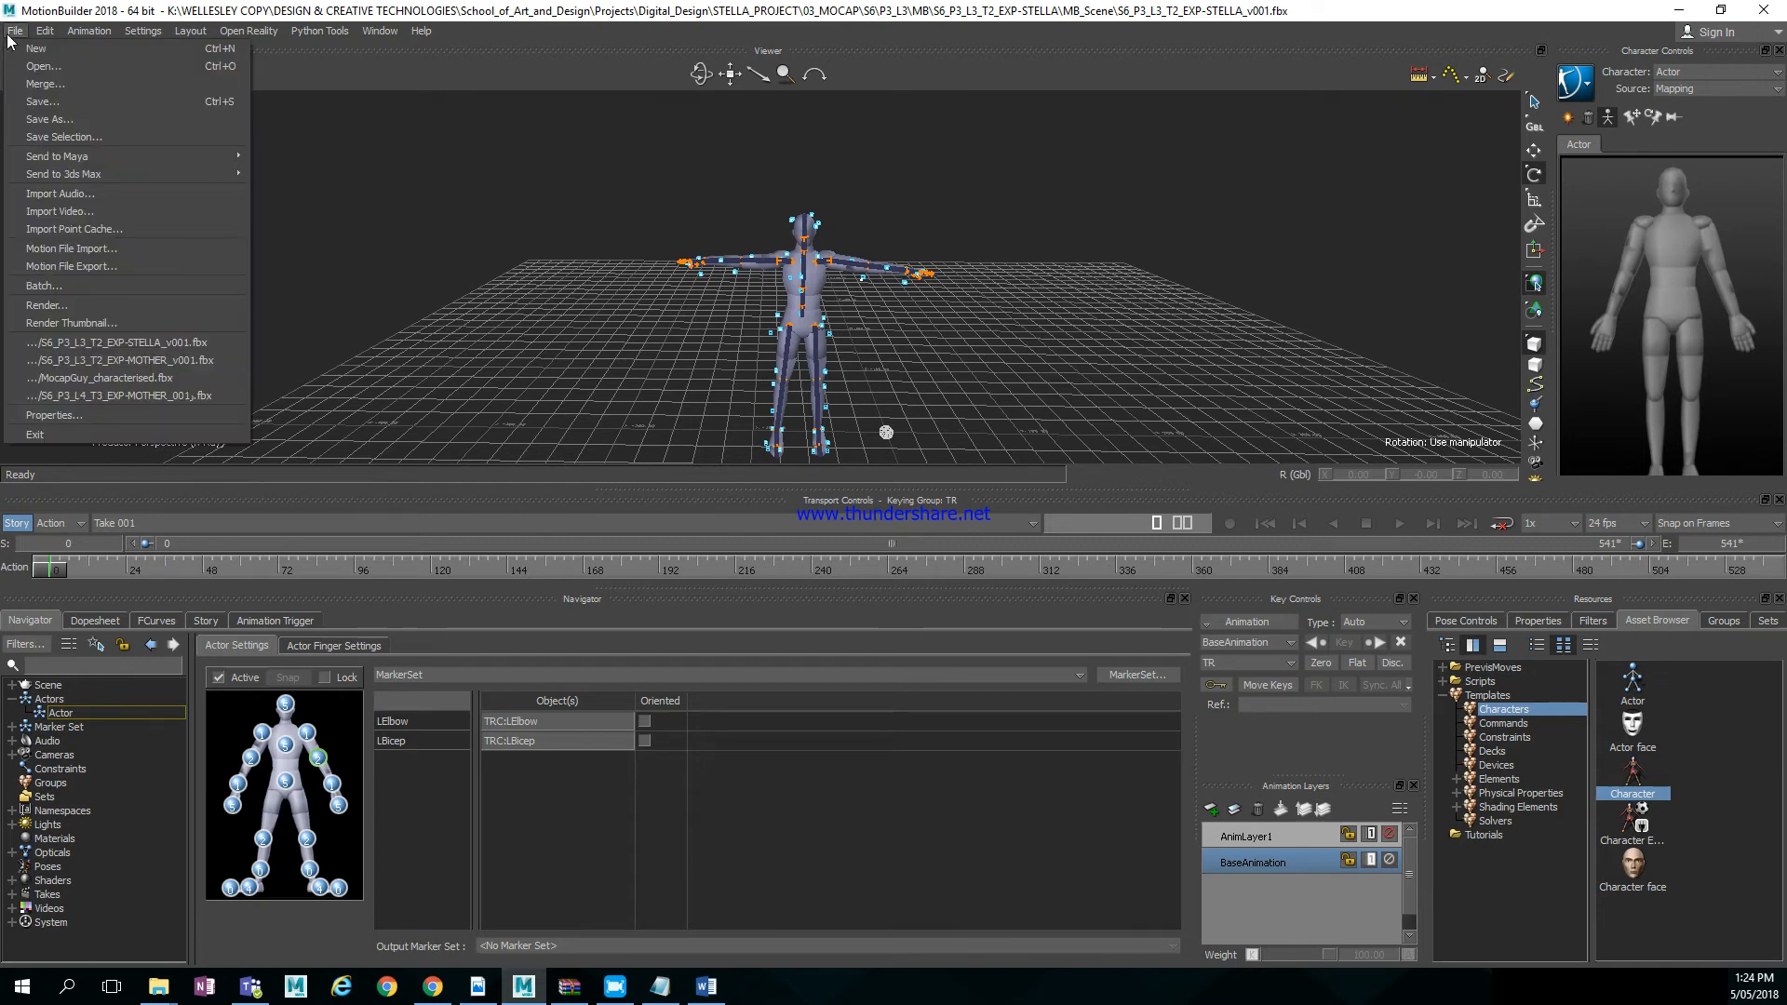
pyautogui.click(47, 83)
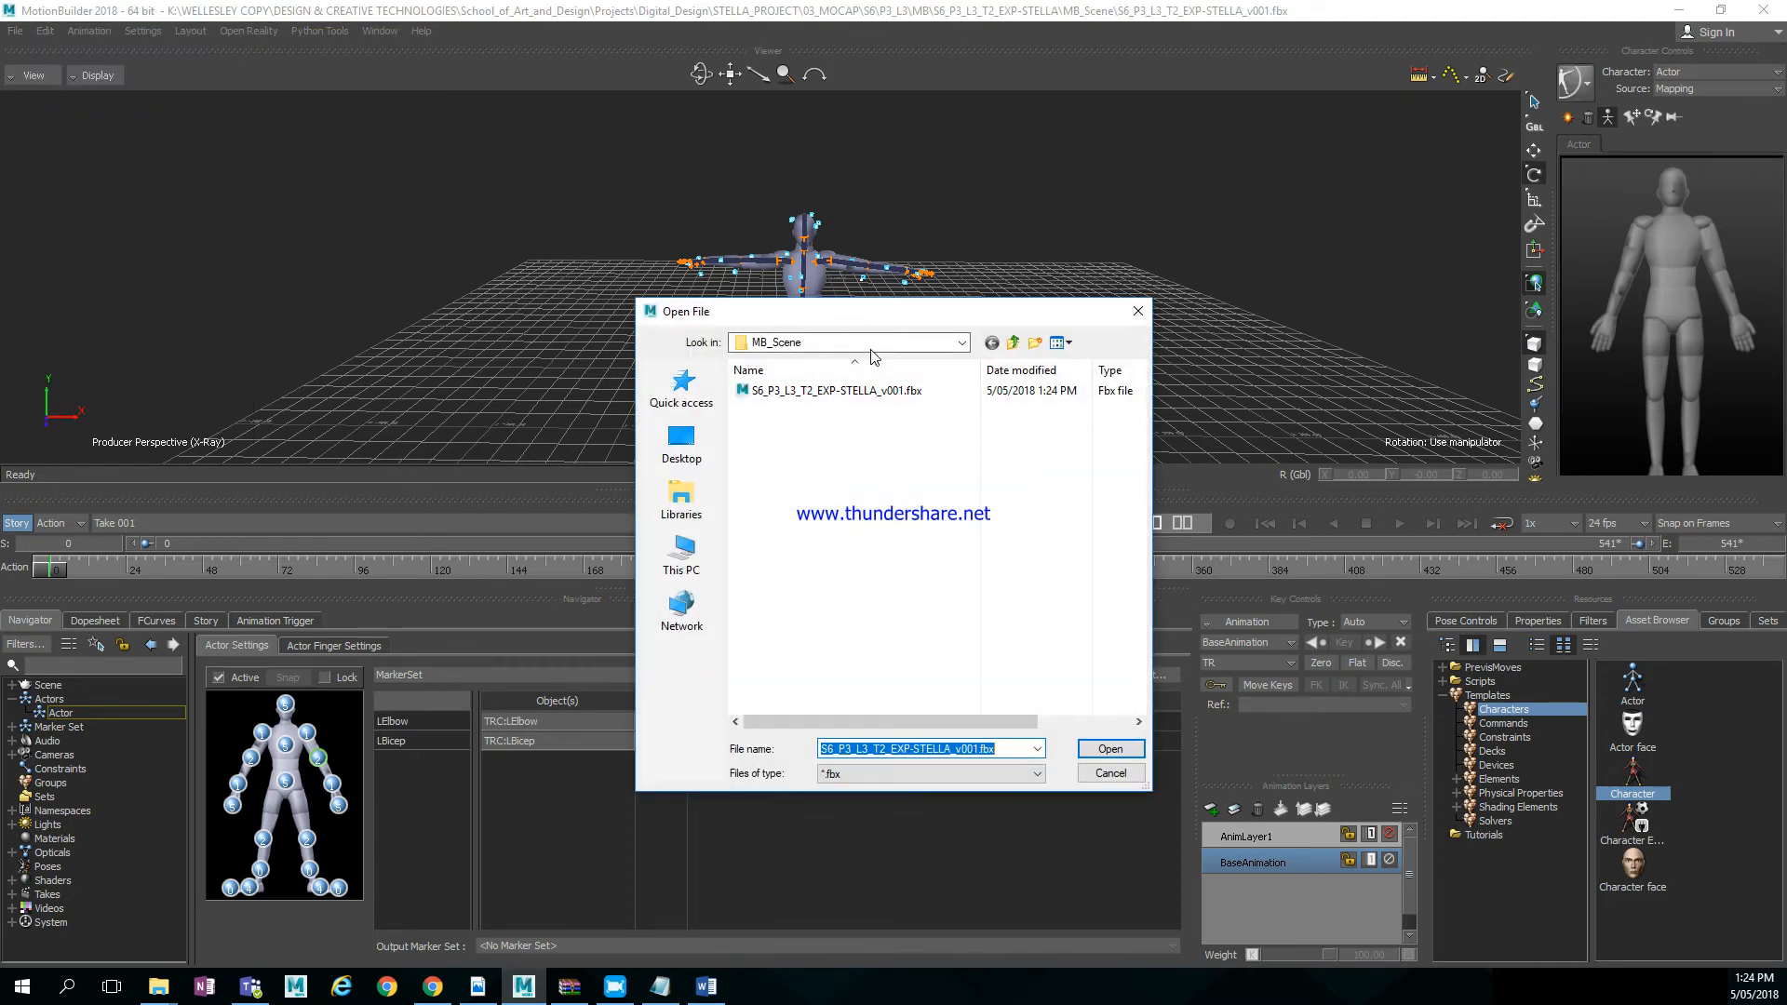
pyautogui.click(1013, 346)
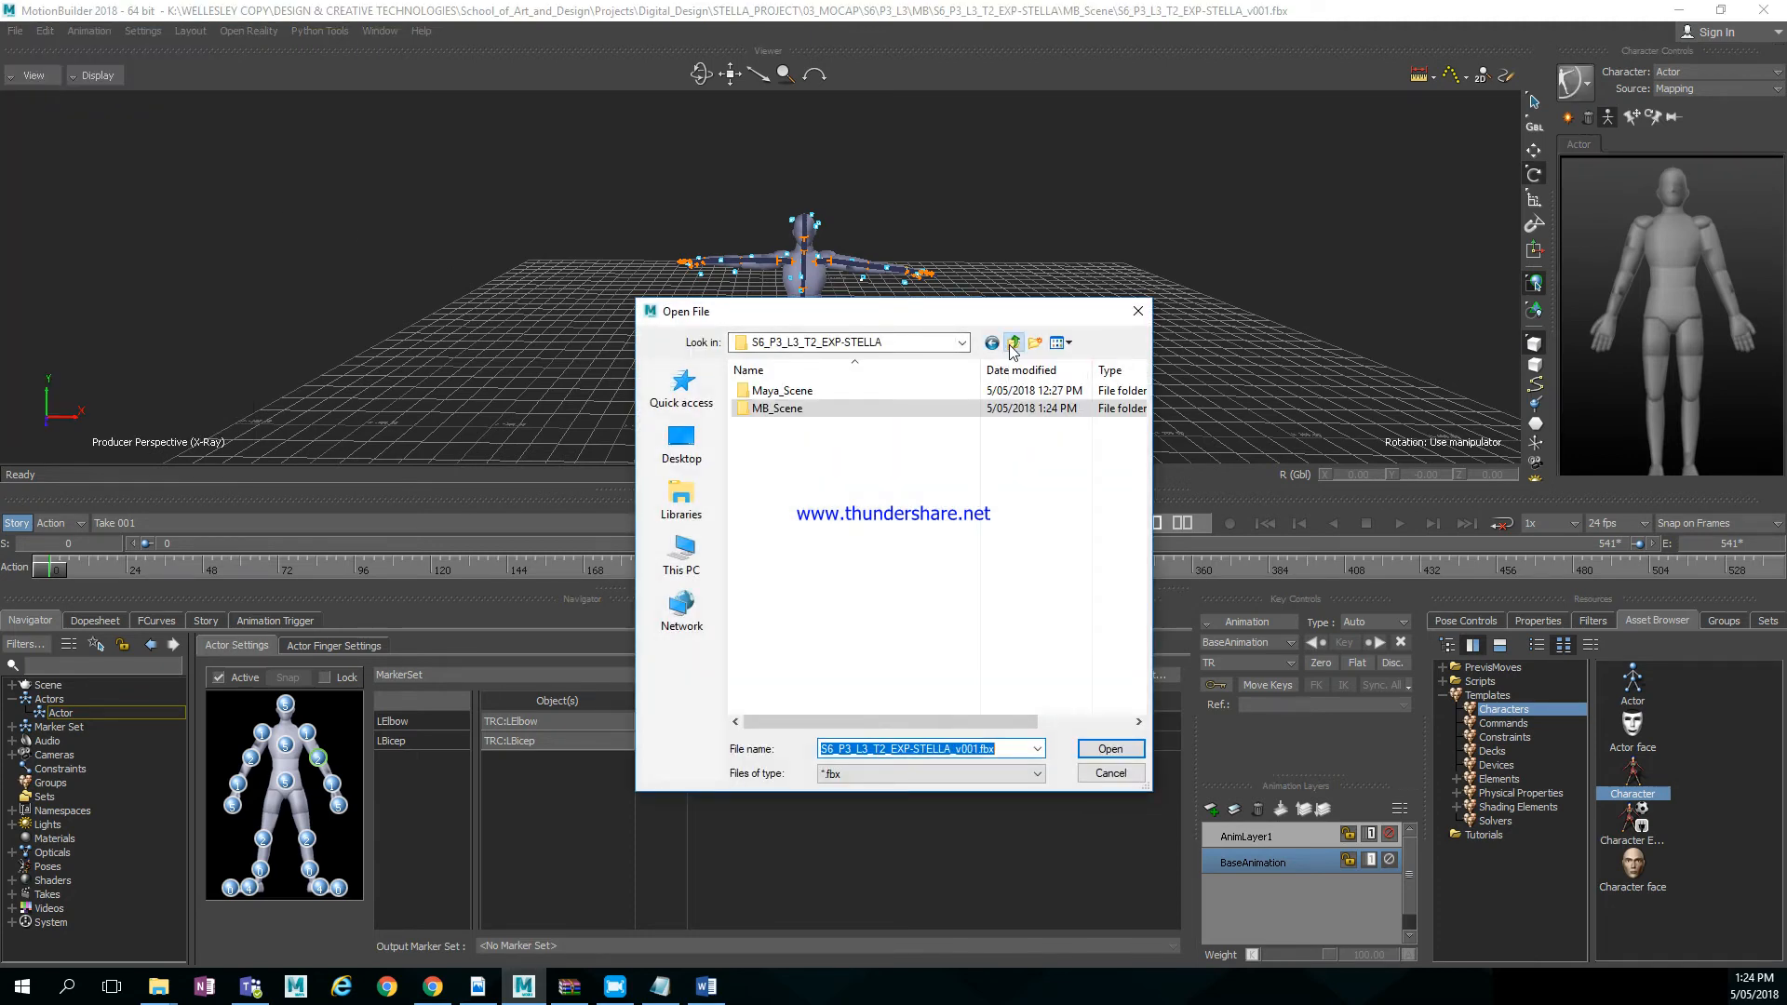
pyautogui.click(1013, 345)
pyautogui.click(1012, 344)
pyautogui.click(1012, 344)
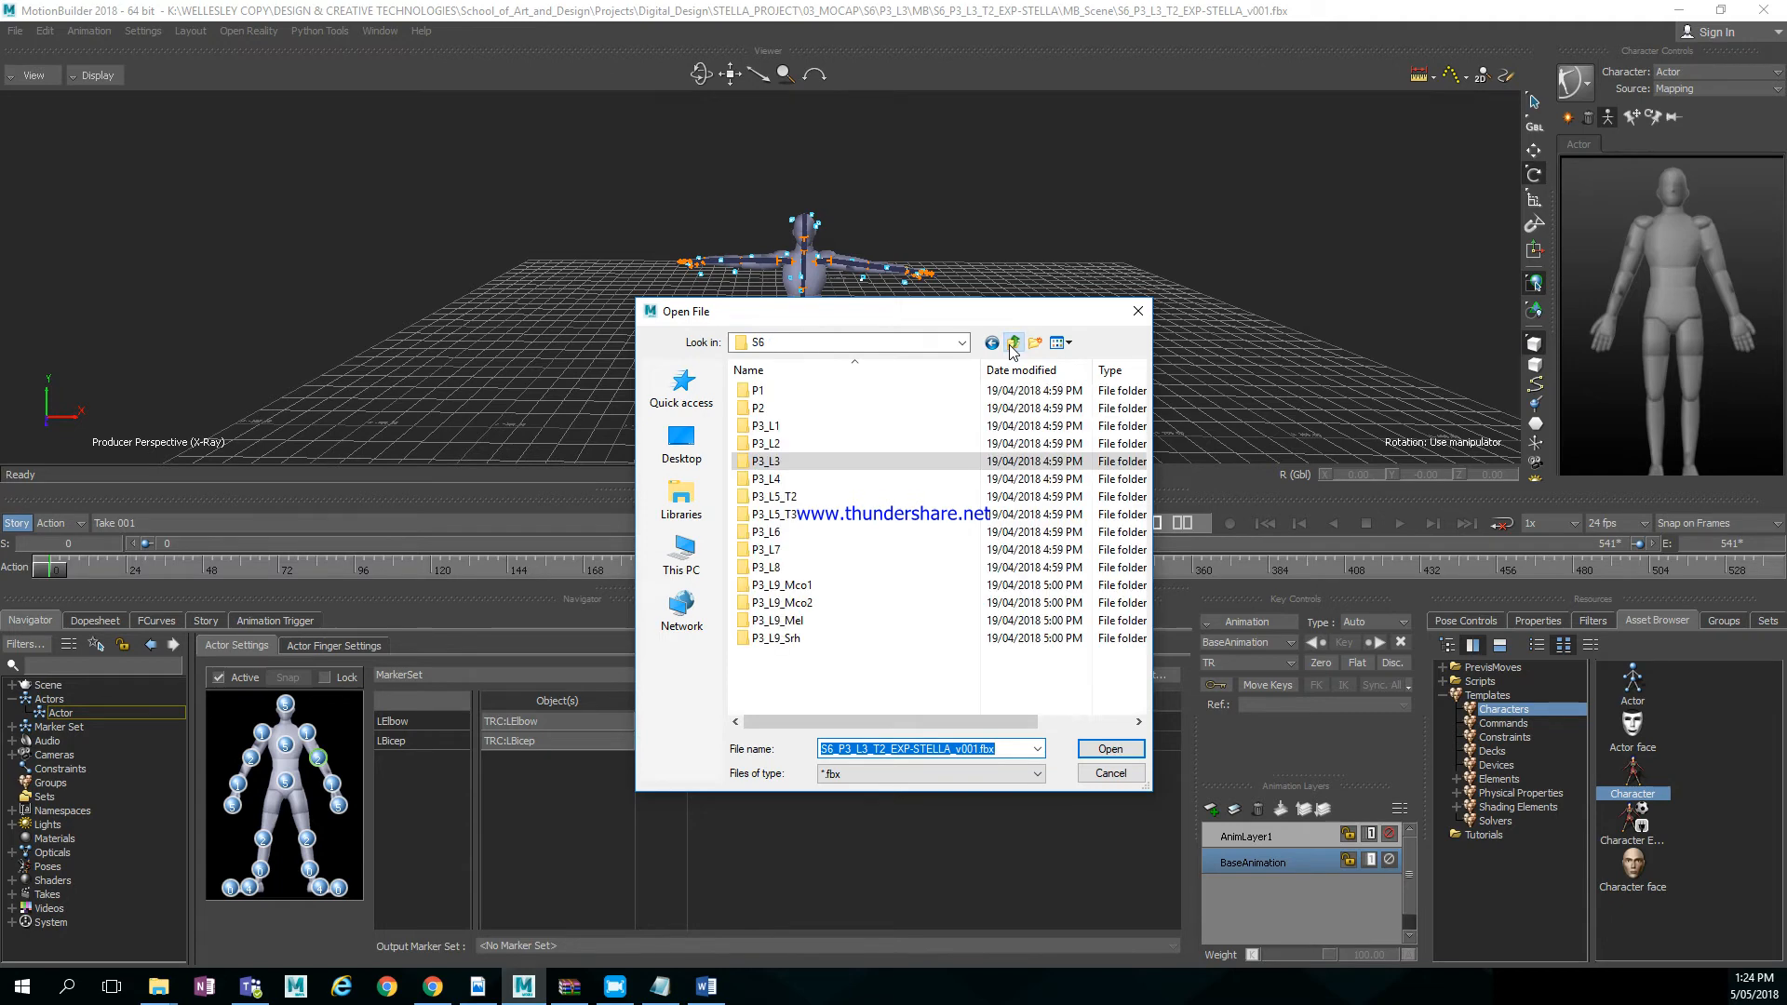
pyautogui.click(1012, 347)
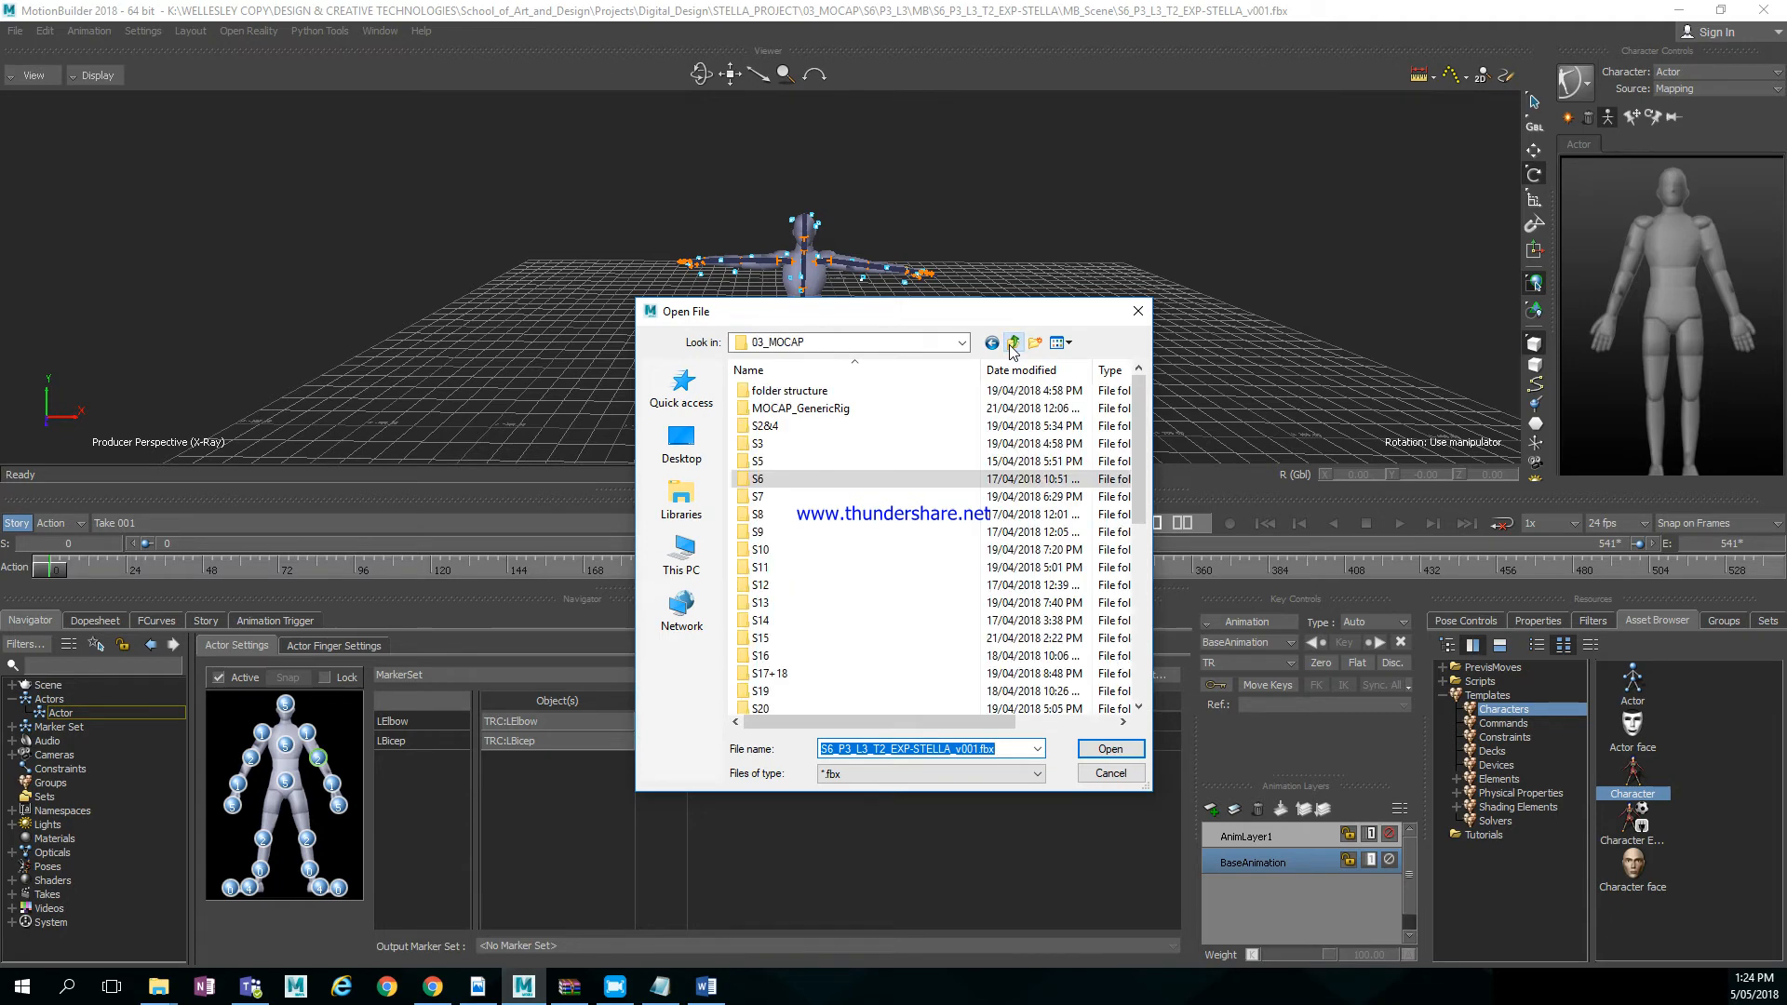
pyautogui.doubleClick(878, 410)
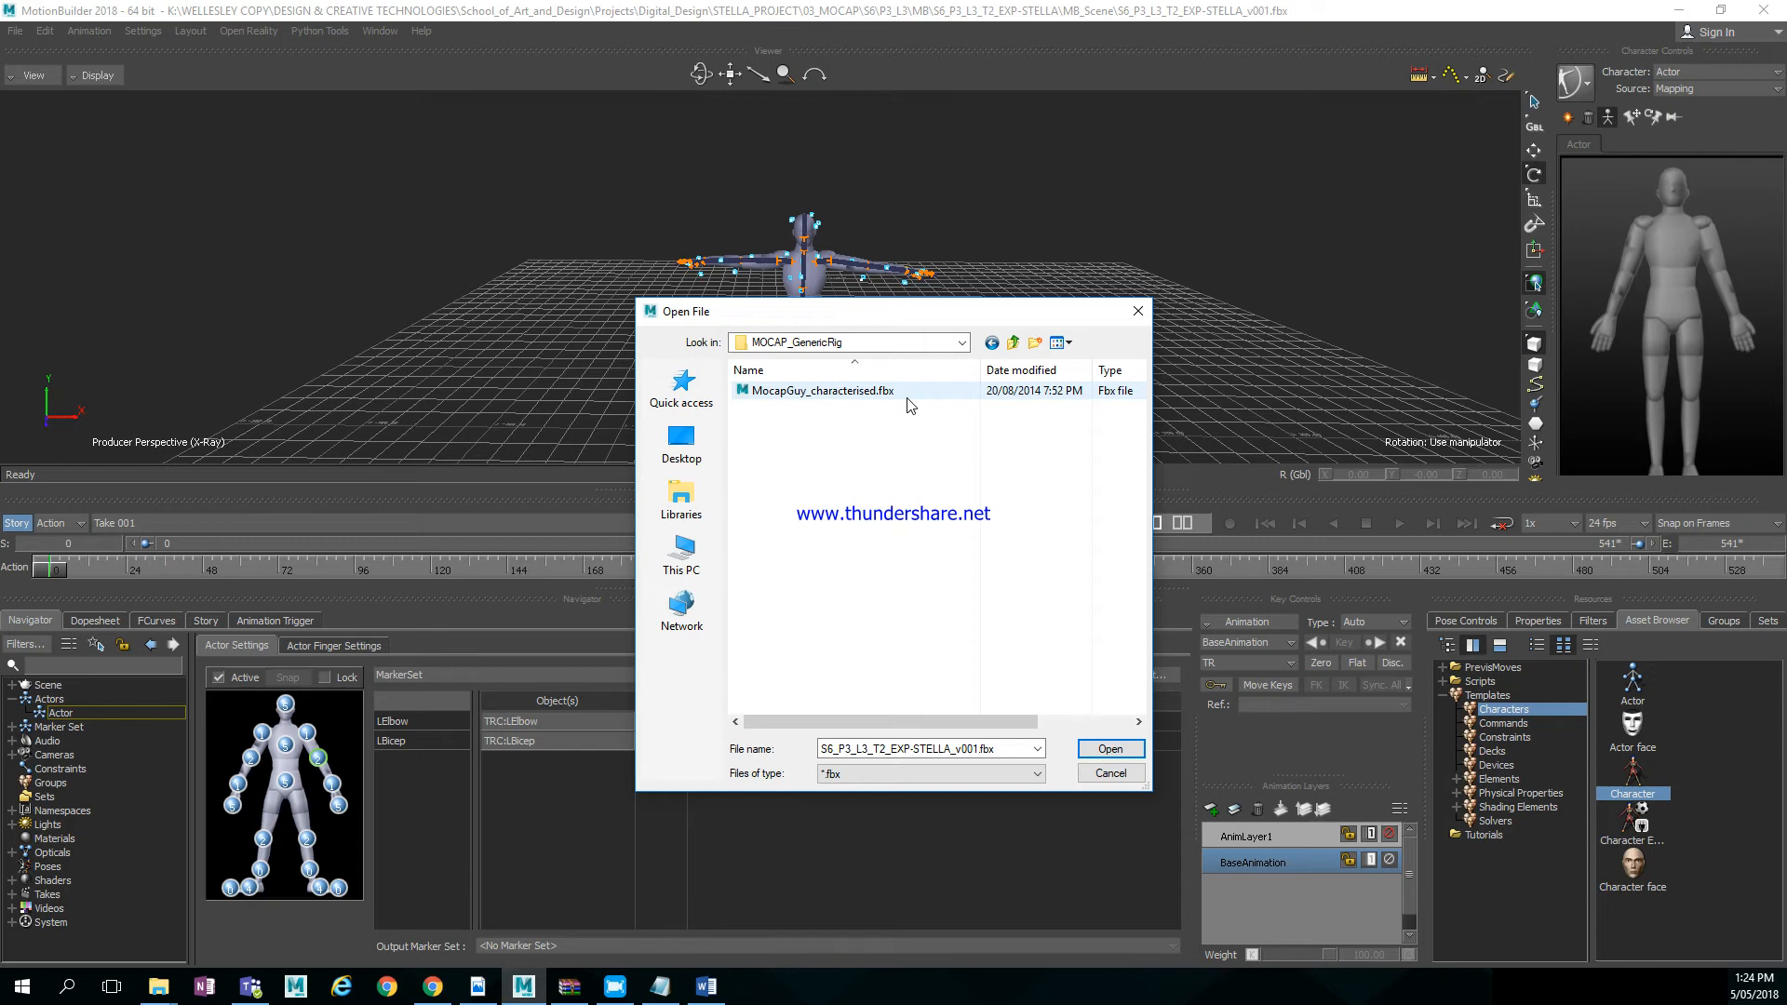
pyautogui.doubleClick(907, 399)
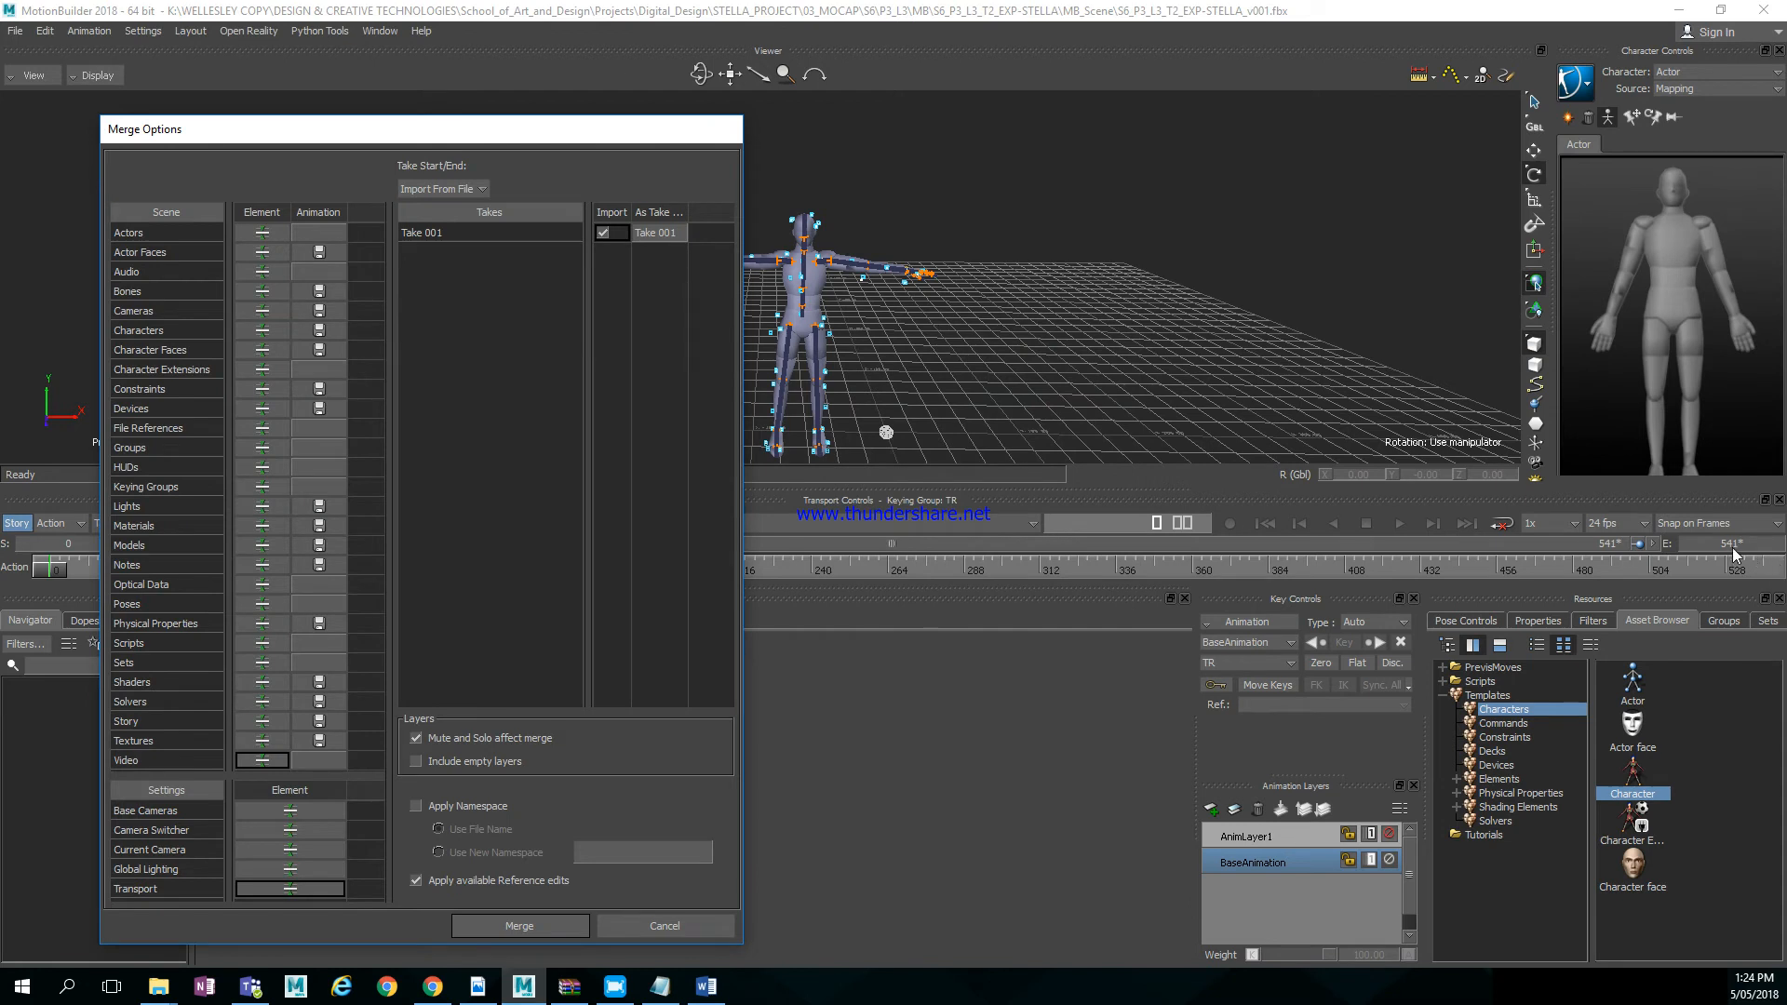
pyautogui.click(519, 925)
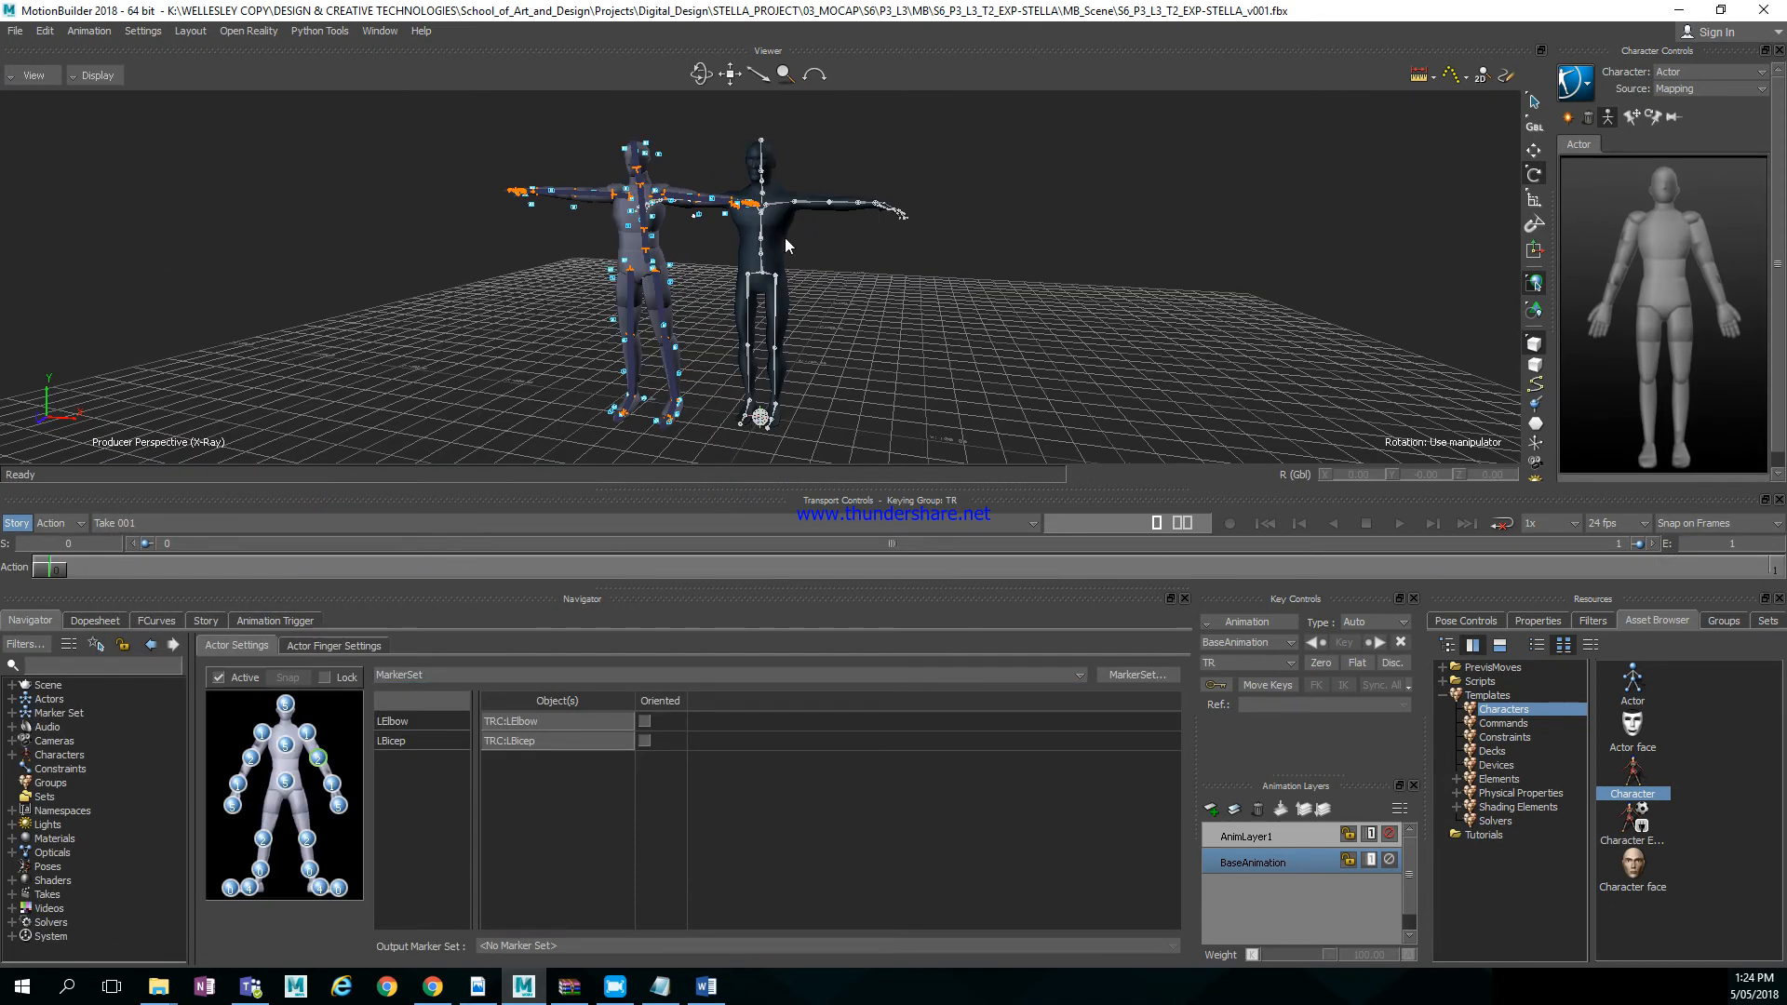
# Set the end frame of Take 001 to 541
pyautogui.doubleClick(1740, 545)
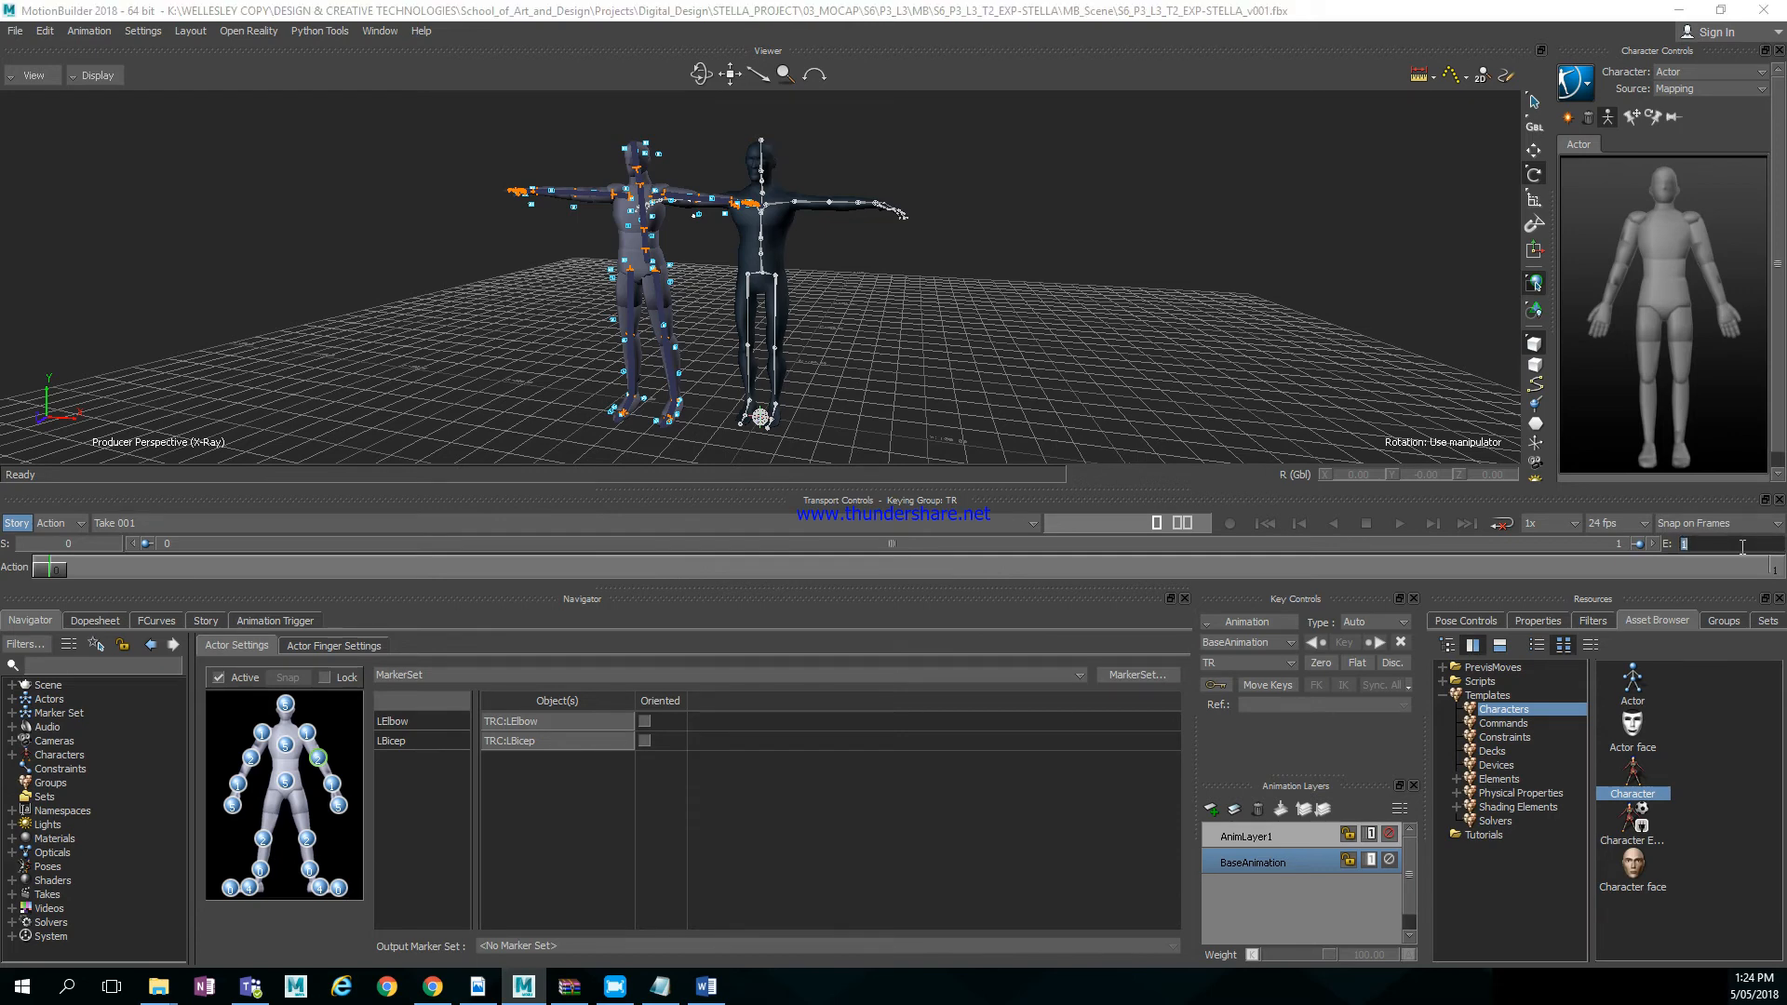
pyautogui.write('541')
pyautogui.press('Return')
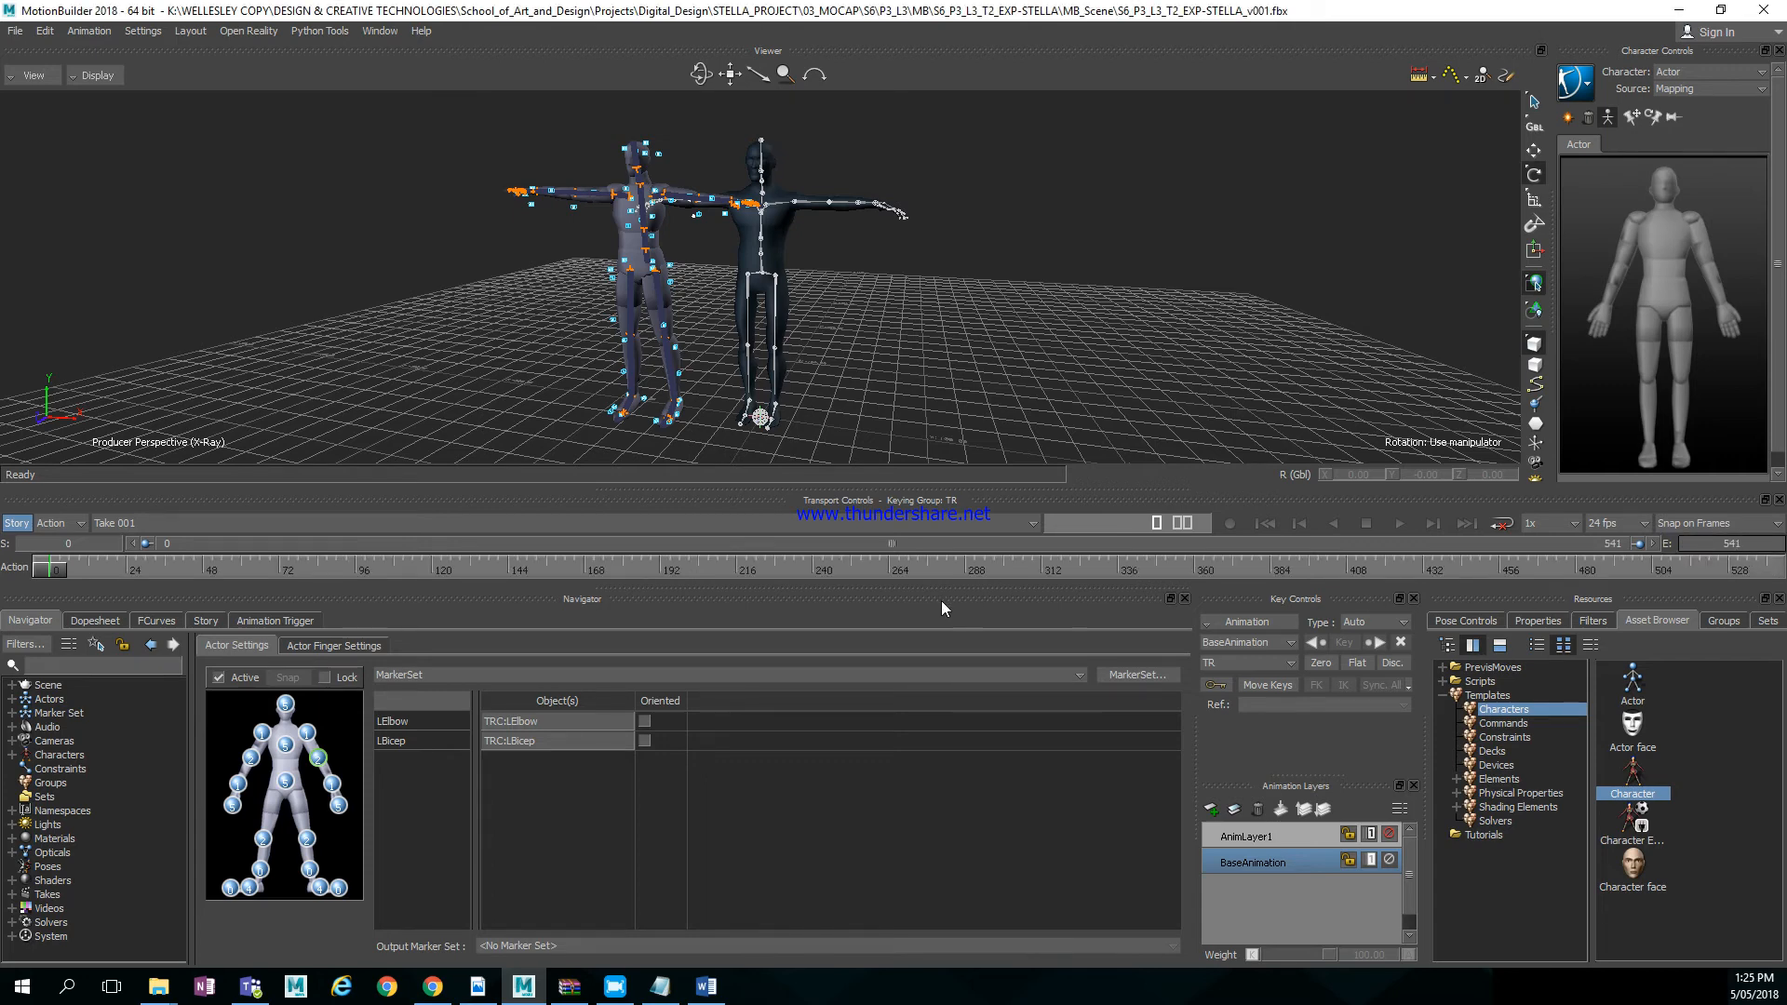
pyautogui.moveTo(52, 572); pyautogui.dragTo(91, 580)
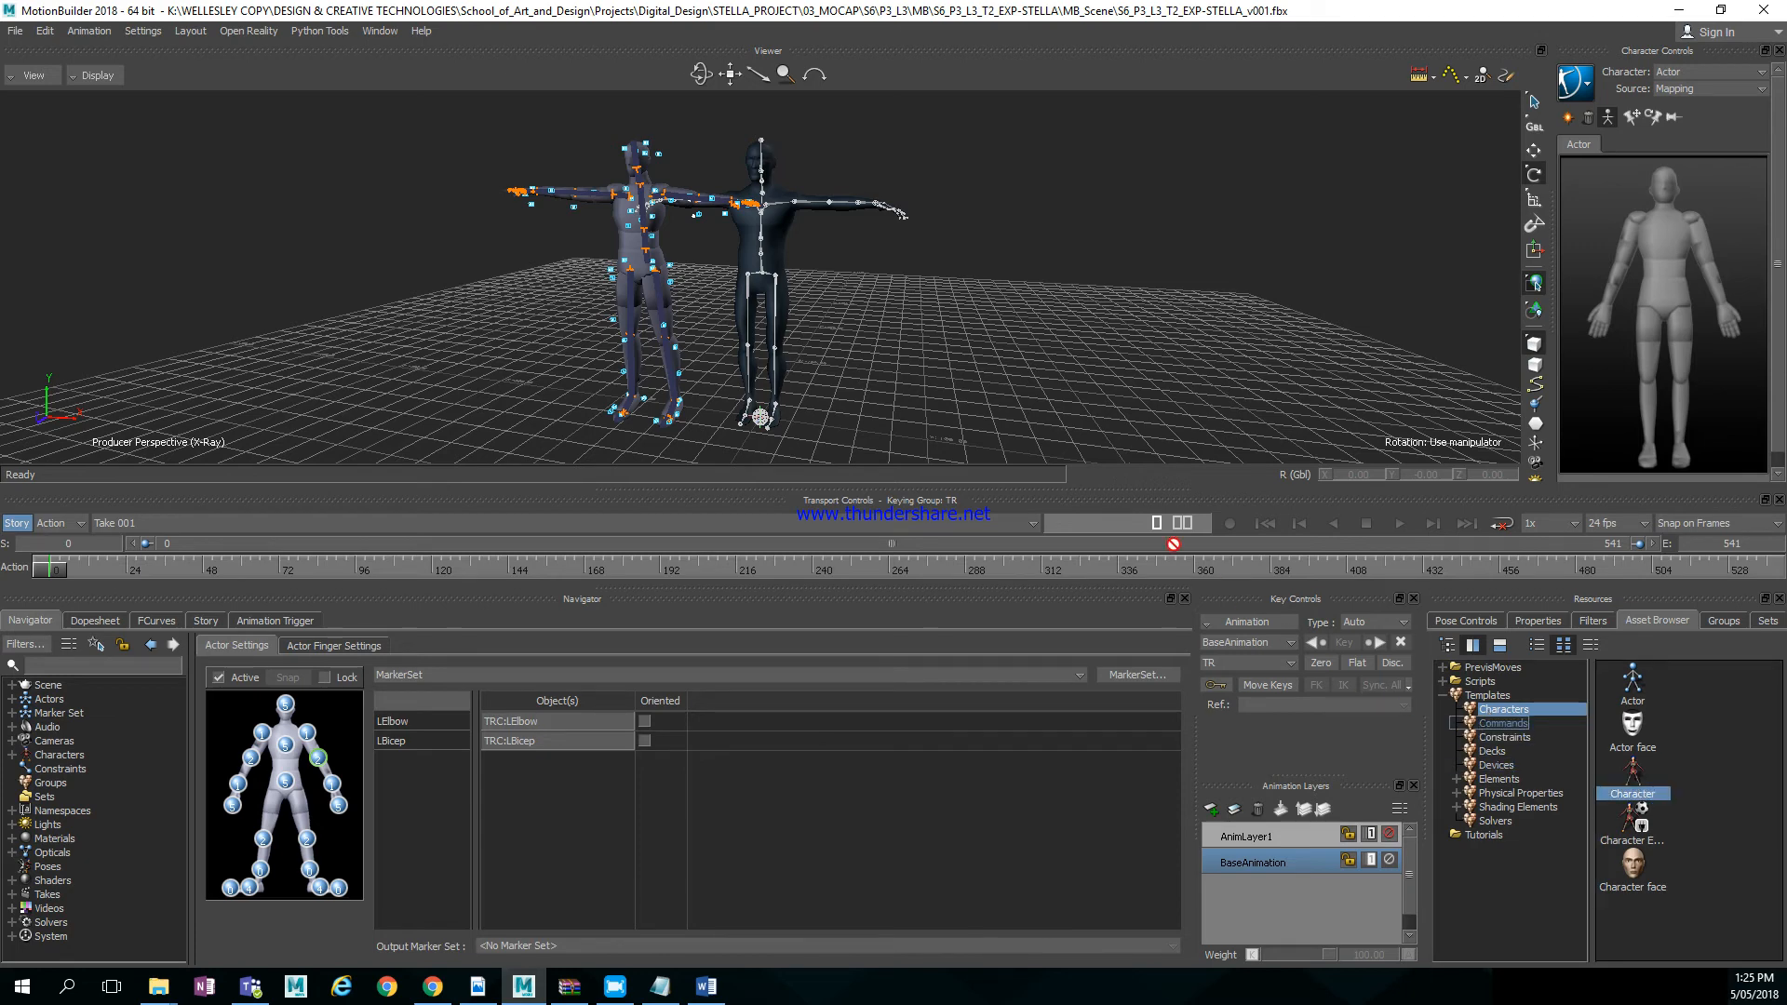
# Apply the Character template to the merged rig's hips and agree to unlock the existing character definition
pyautogui.click(765, 277)
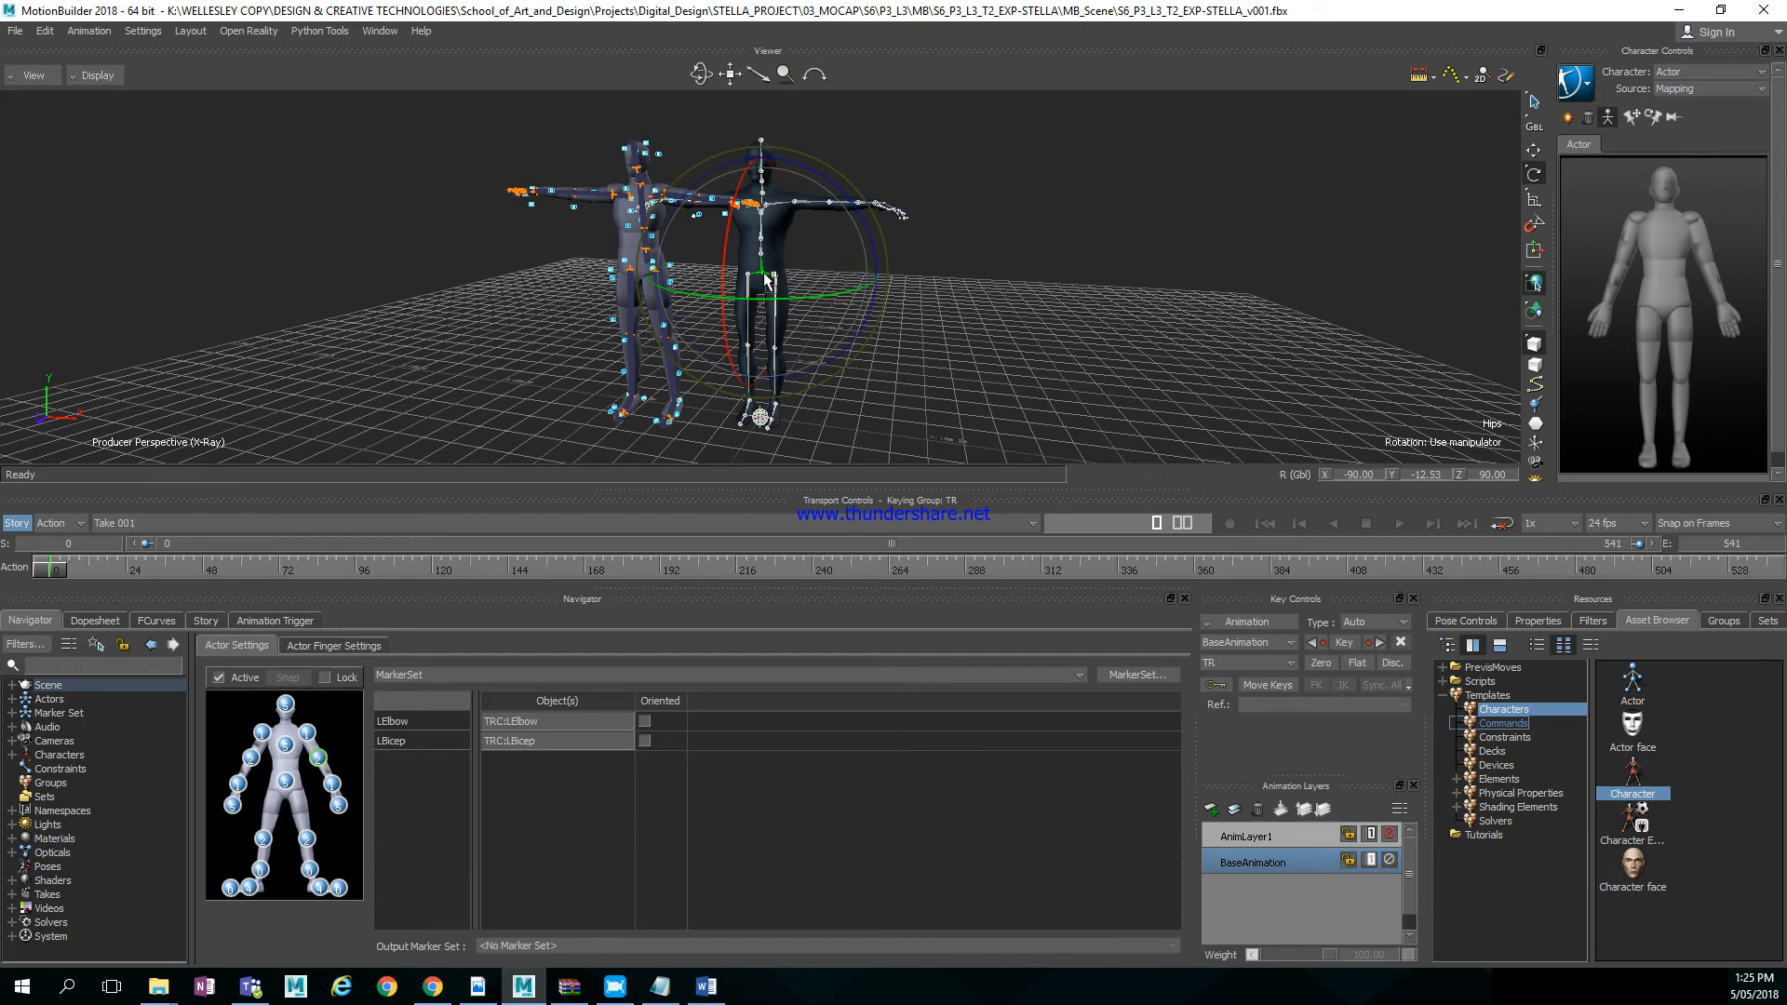
pyautogui.moveTo(764, 275); pyautogui.dragTo(764, 274)
pyautogui.click(776, 272)
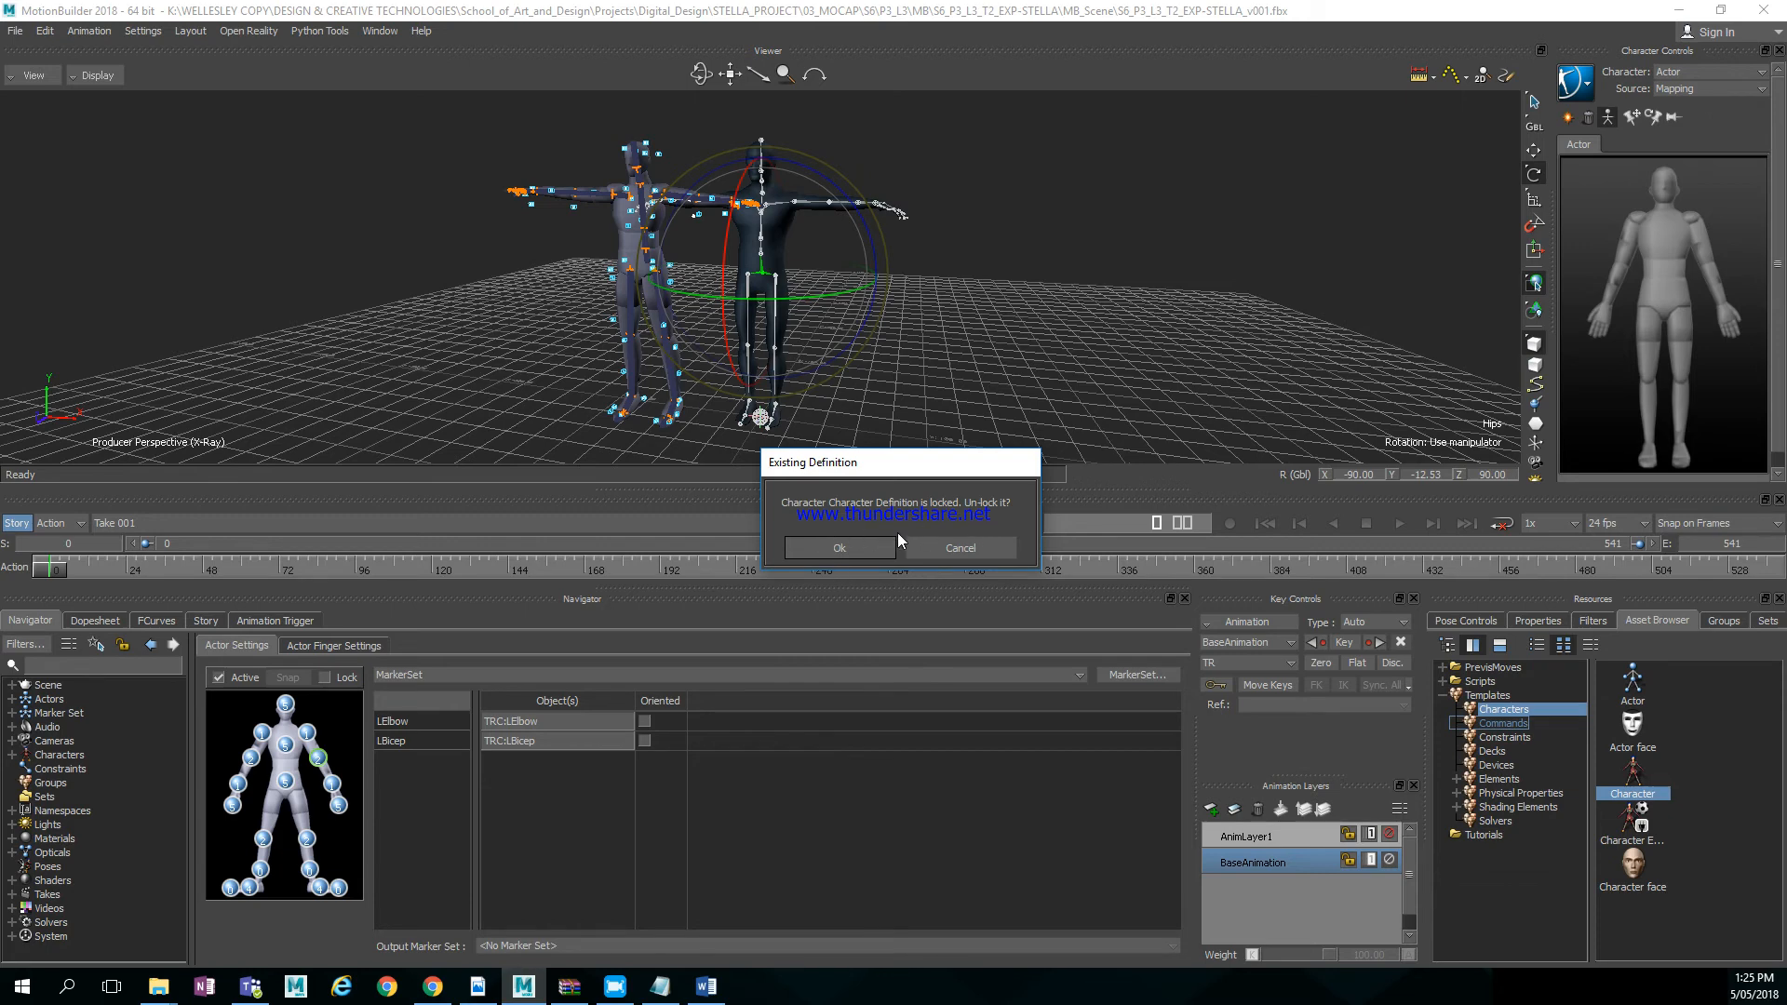
pyautogui.click(845, 545)
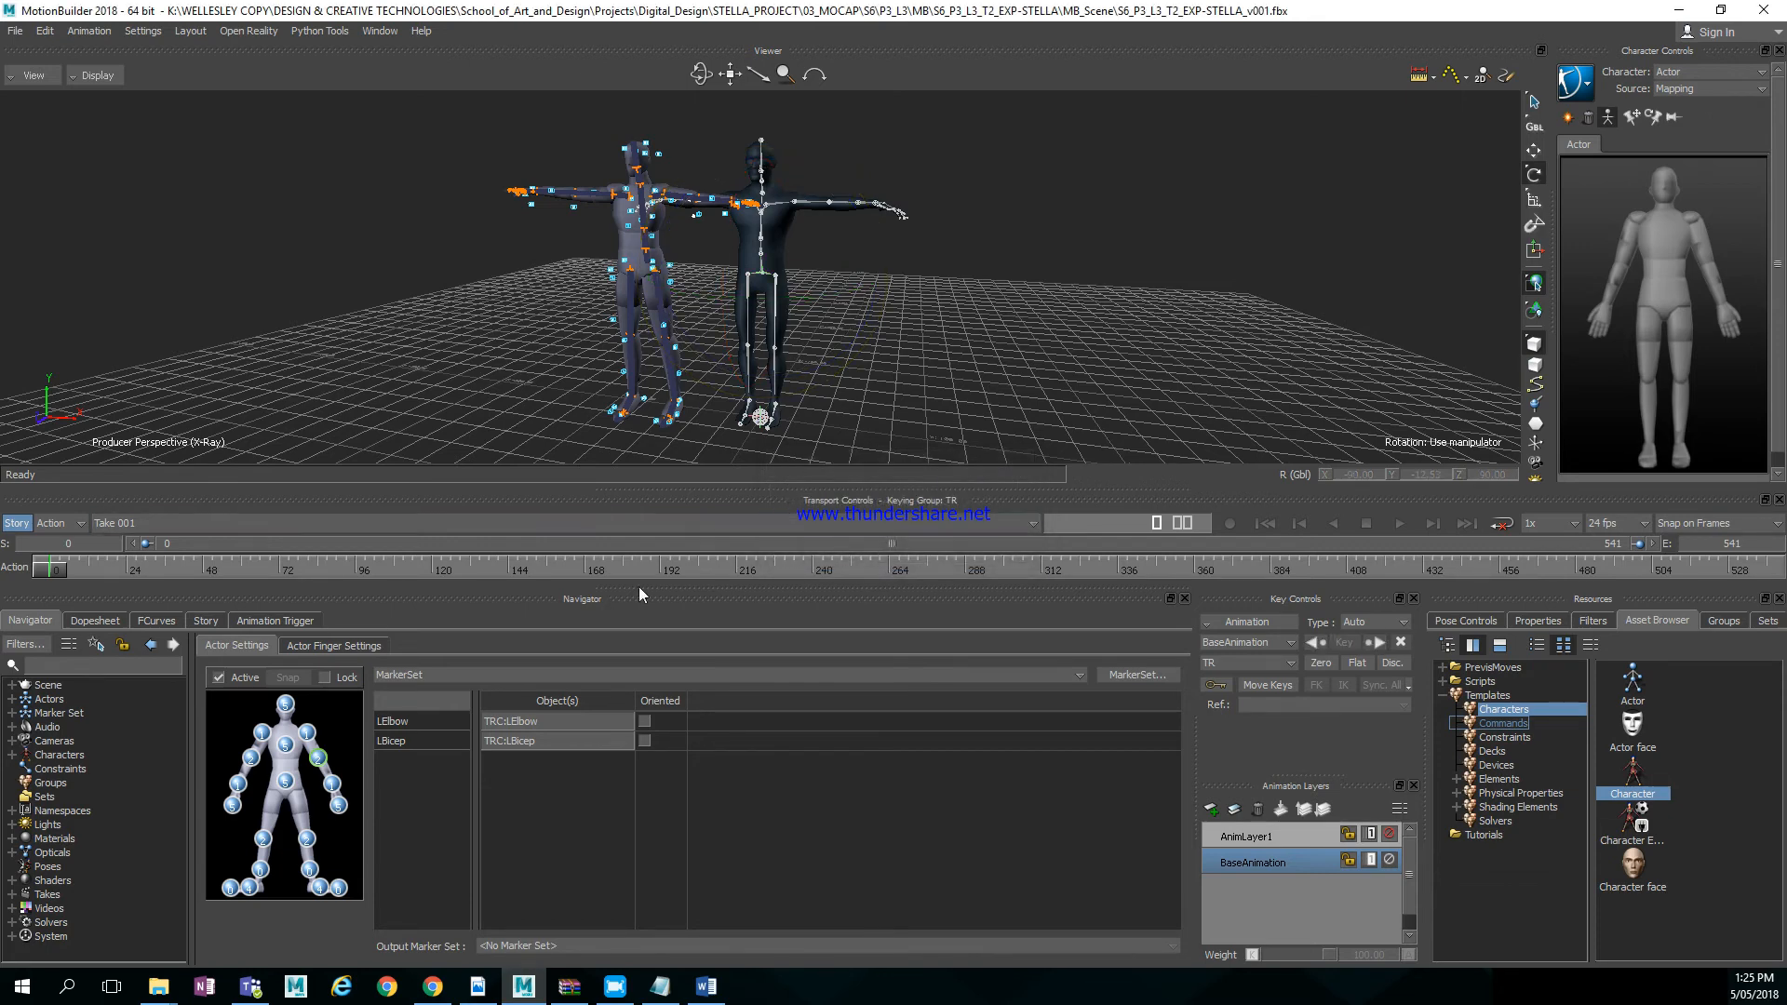
# Review the settings and definition of the Character using the HIK 2014 Solver, and delete it to leave only Character 1
pyautogui.moveTo(53, 577)
pyautogui.mouseDown()
pyautogui.moveTo(149, 569)
pyautogui.moveTo(25, 573)
pyautogui.mouseUp()
pyautogui.click(12, 754)
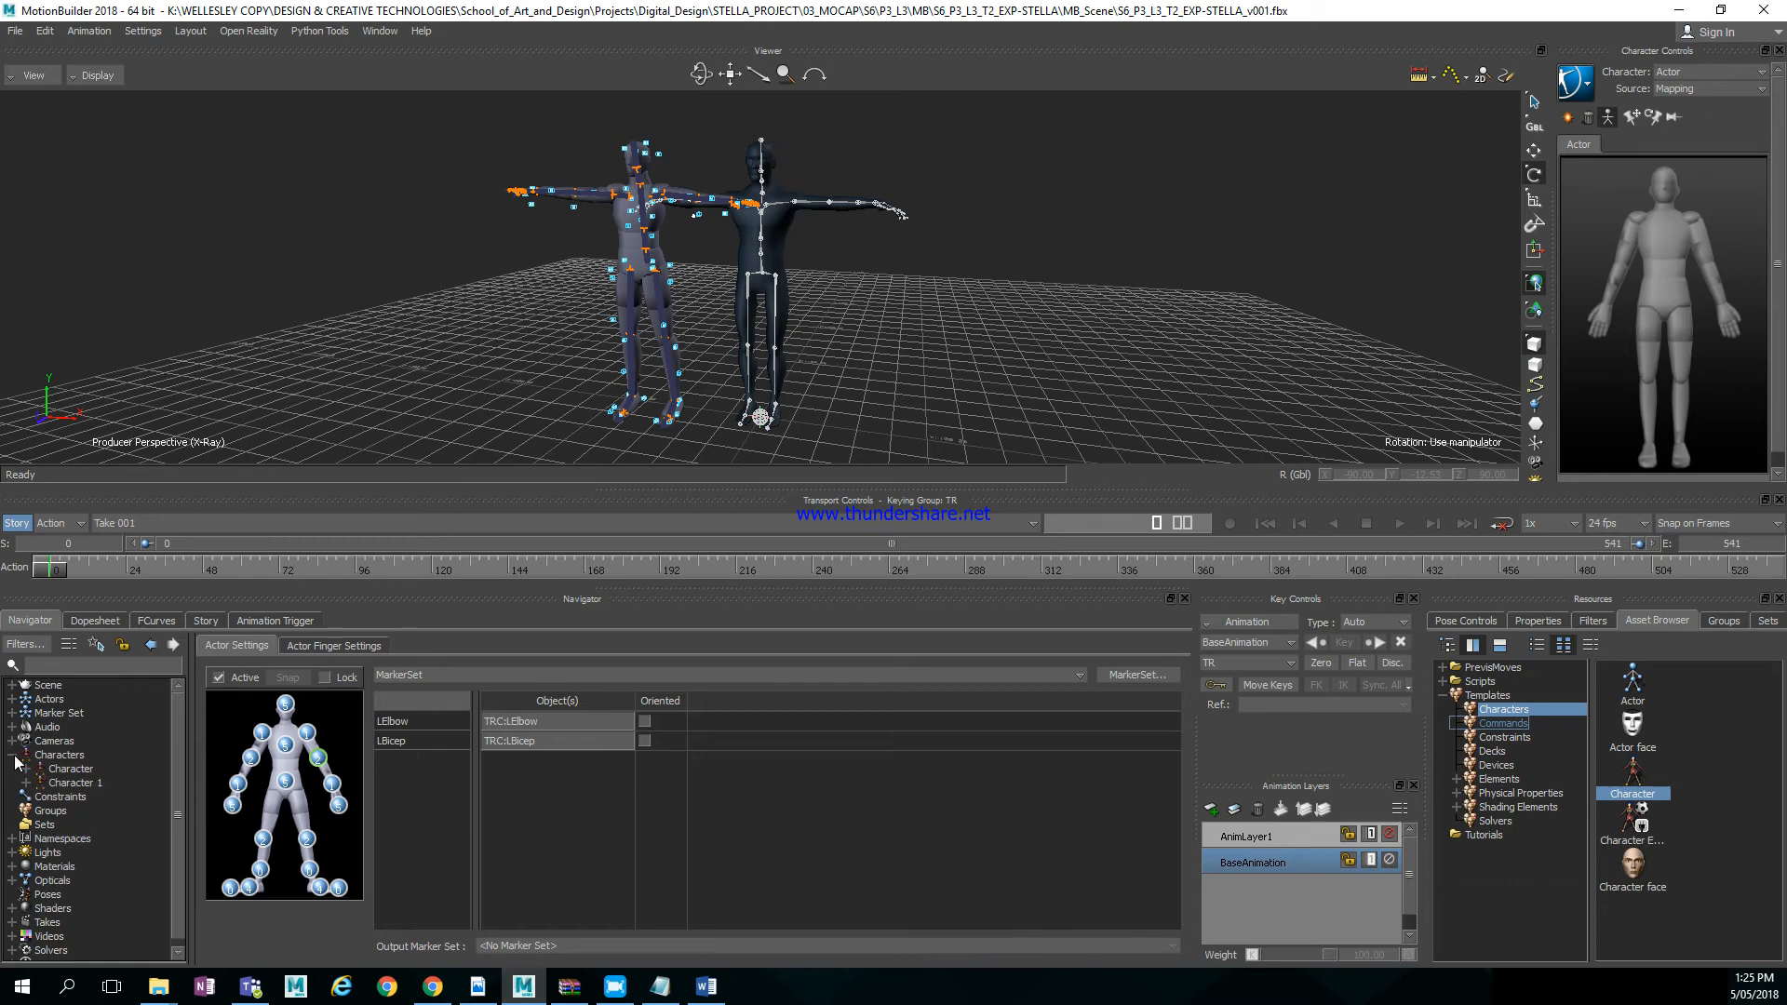
pyautogui.click(83, 771)
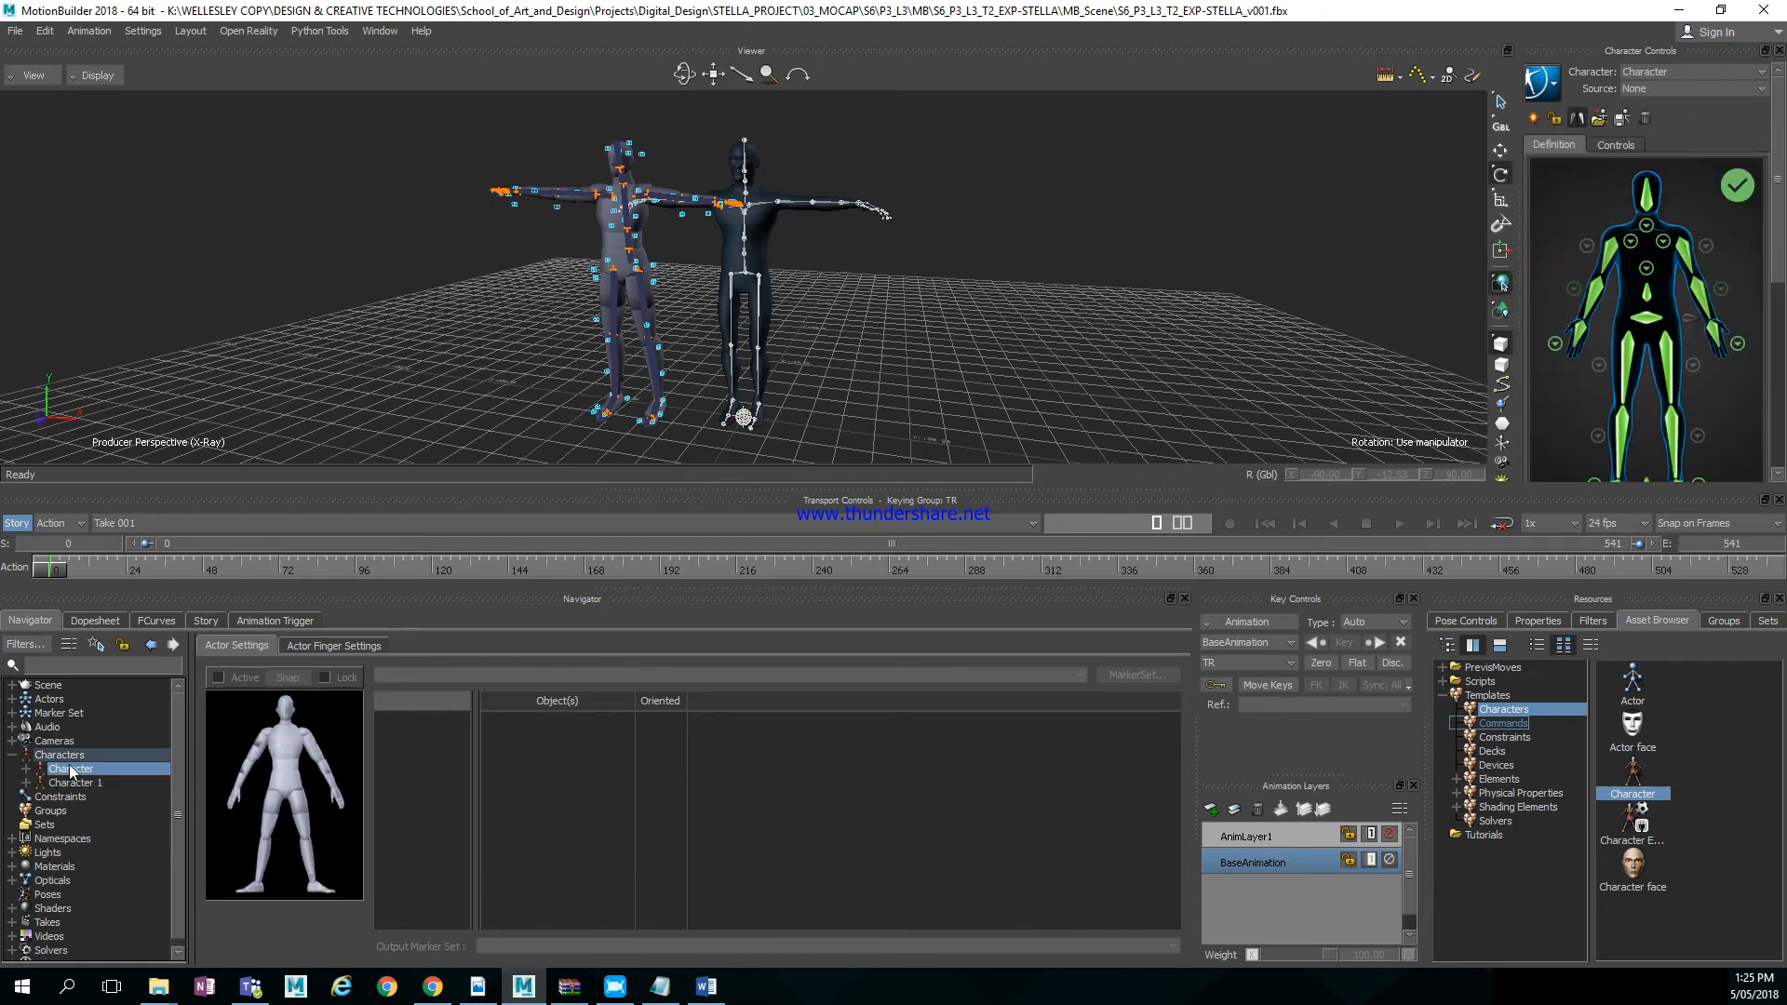
pyautogui.click(27, 769)
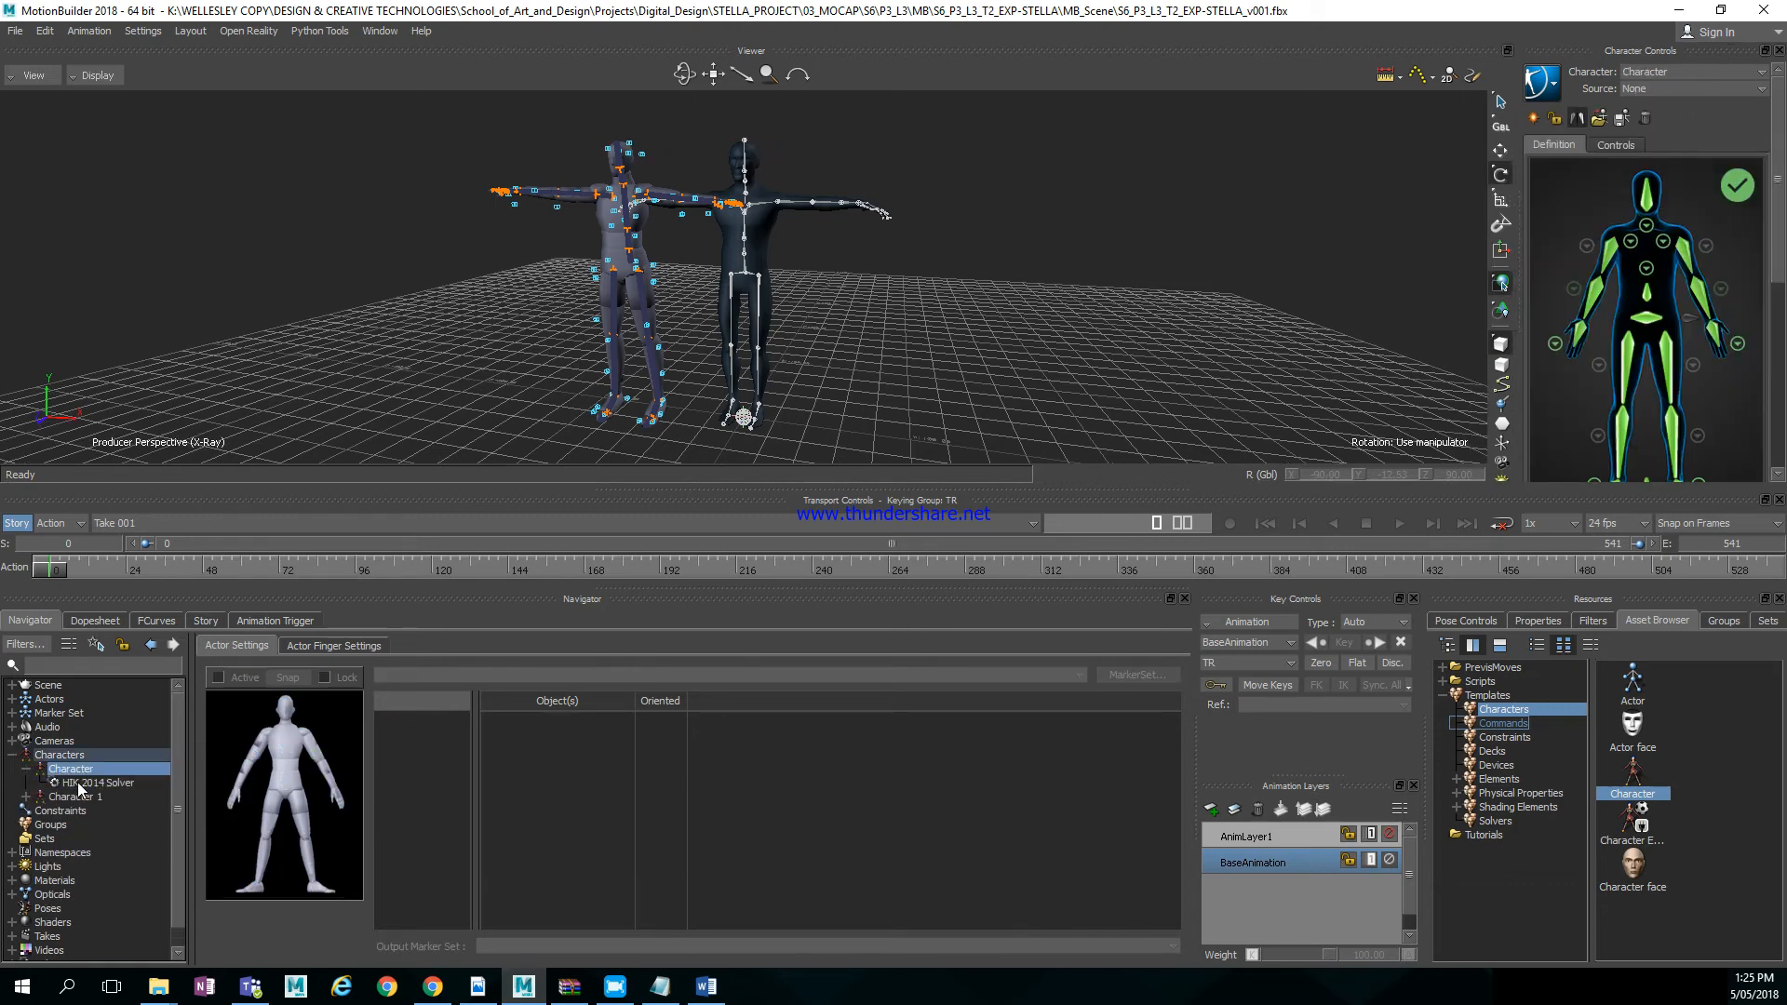
pyautogui.click(91, 782)
pyautogui.click(87, 771)
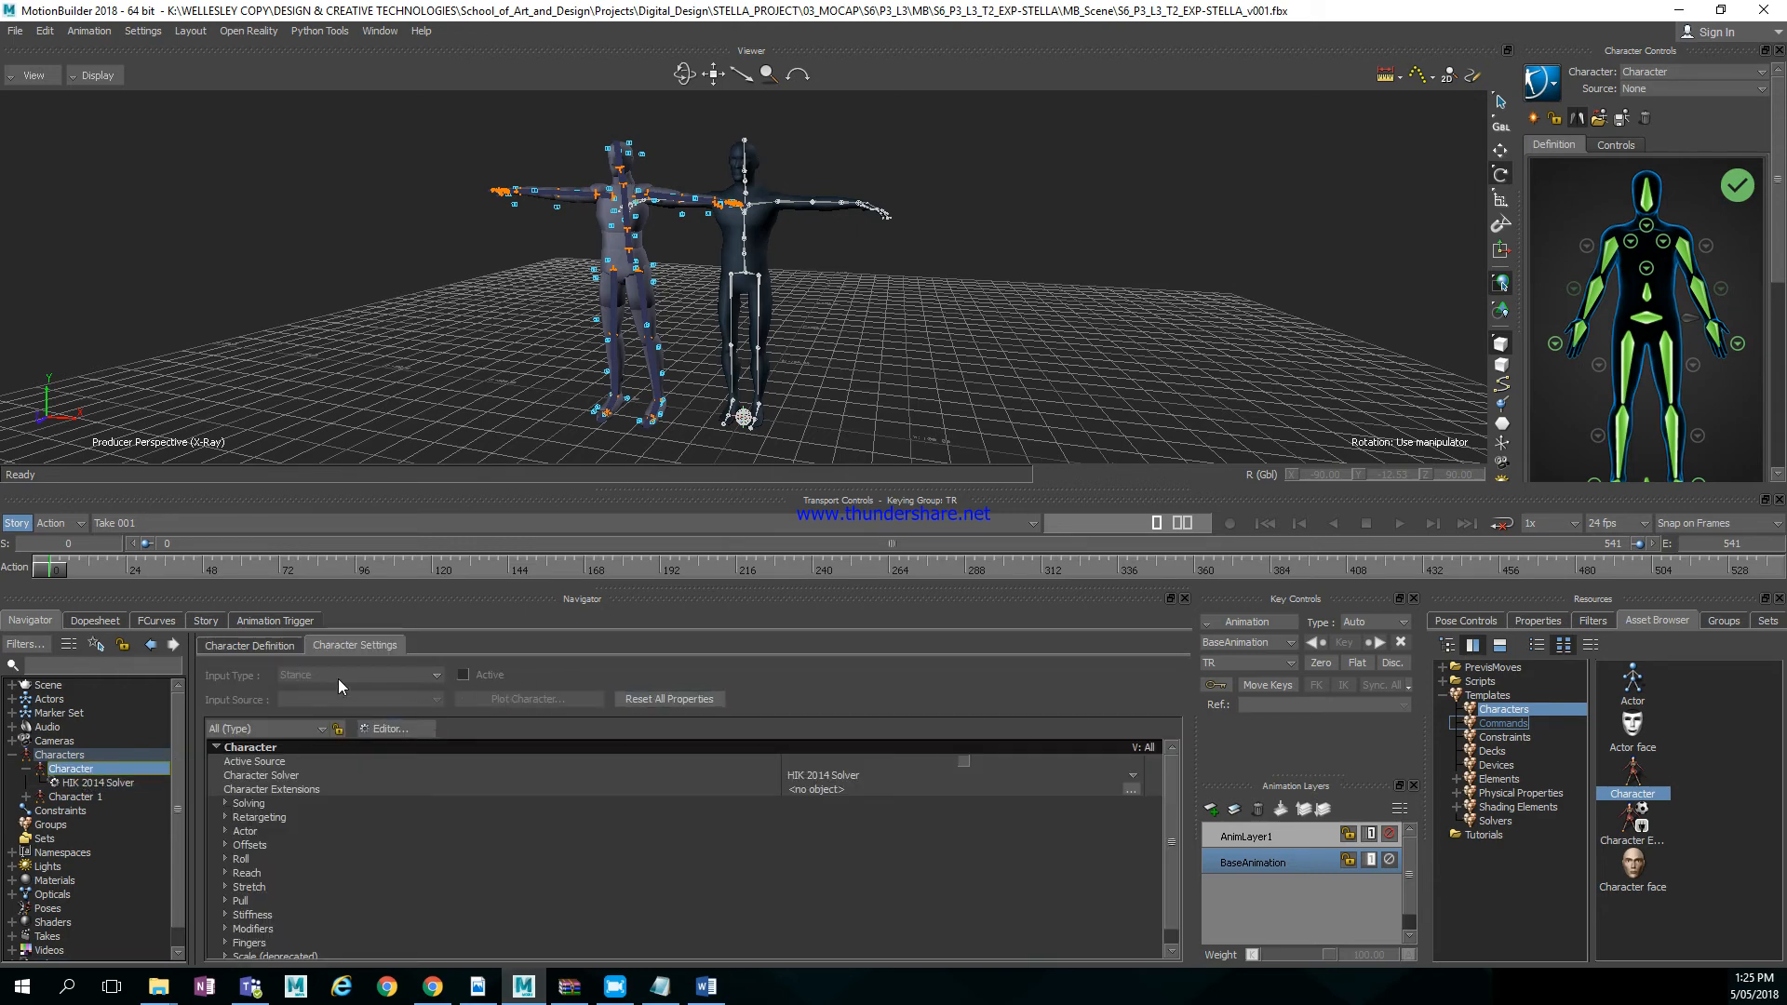
pyautogui.click(218, 647)
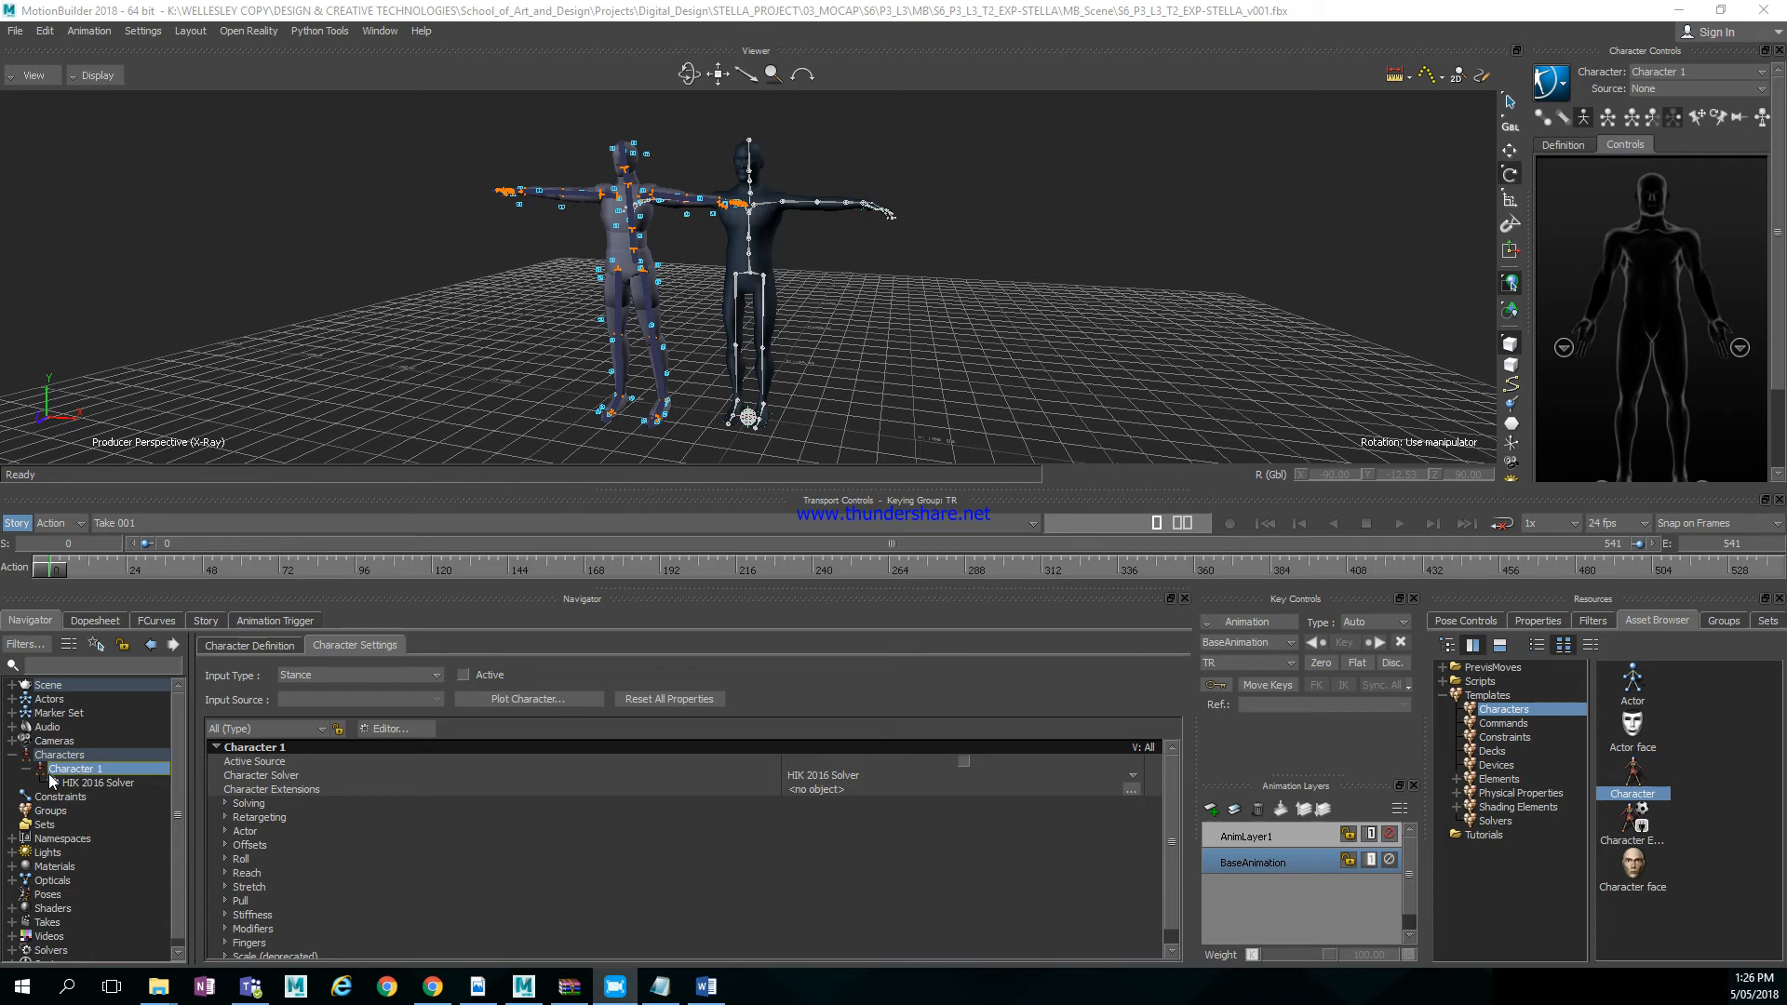
# Set Character 1's input type to Actor with the Actor as input source, and make the input active
pyautogui.click(12, 756)
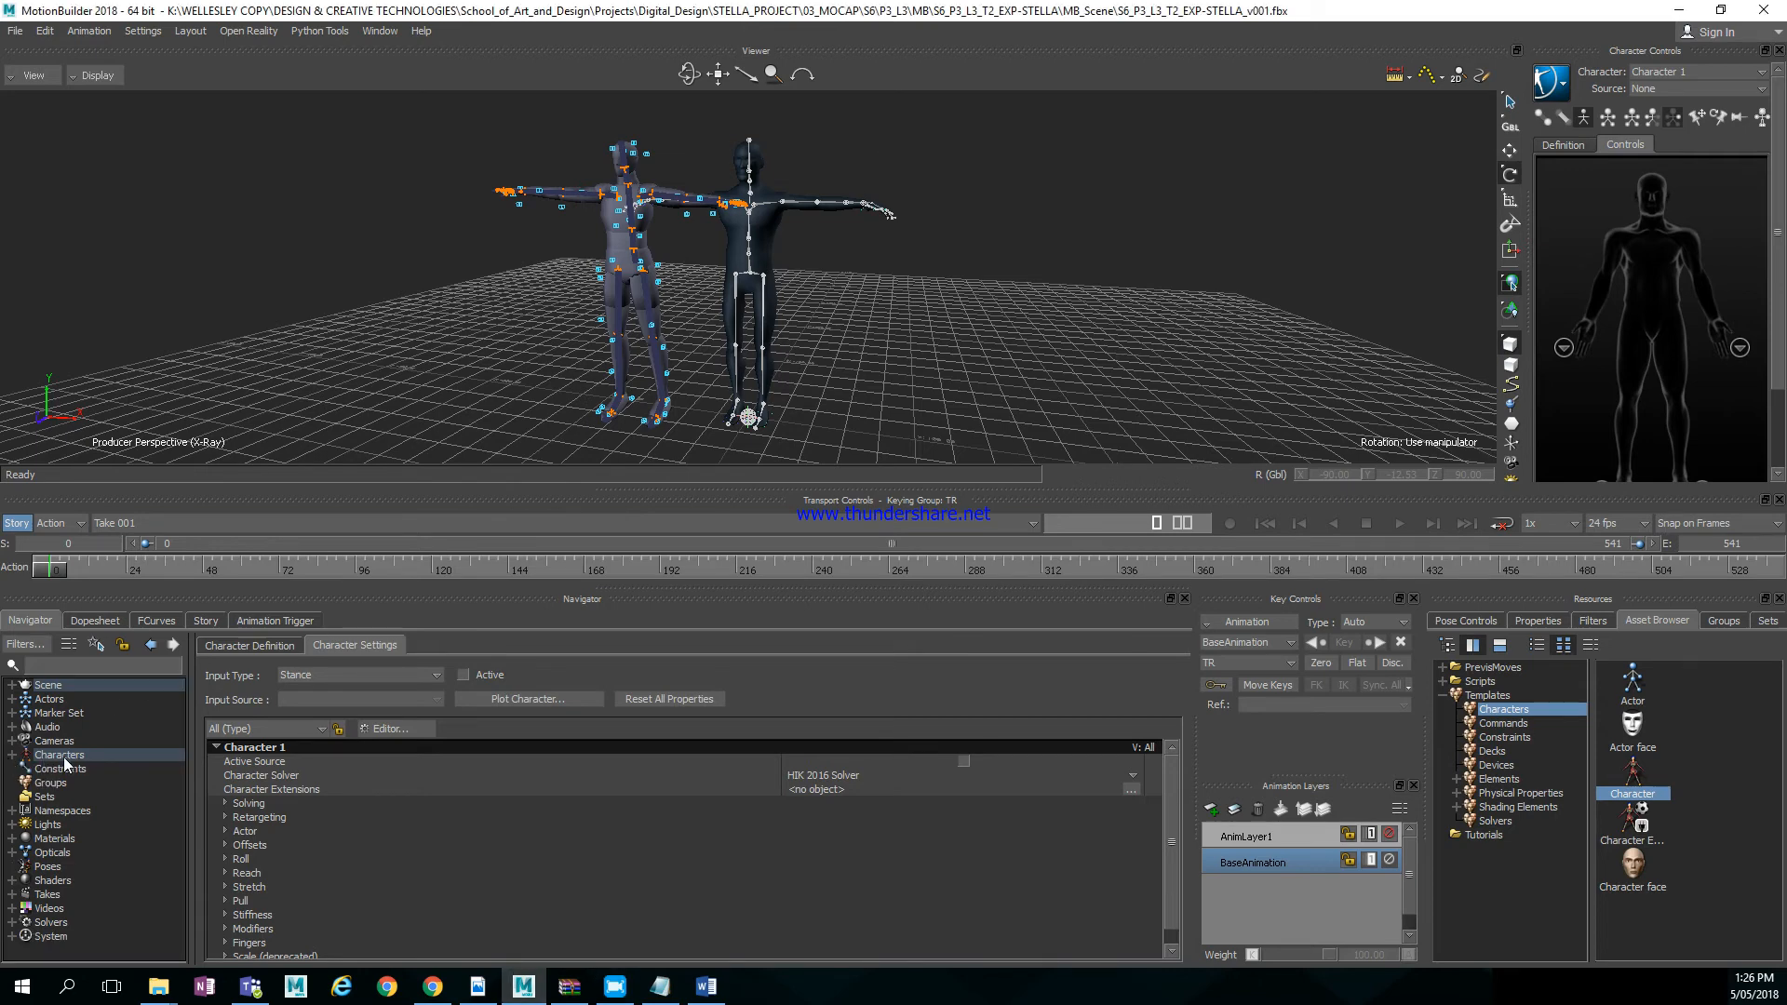
pyautogui.click(12, 758)
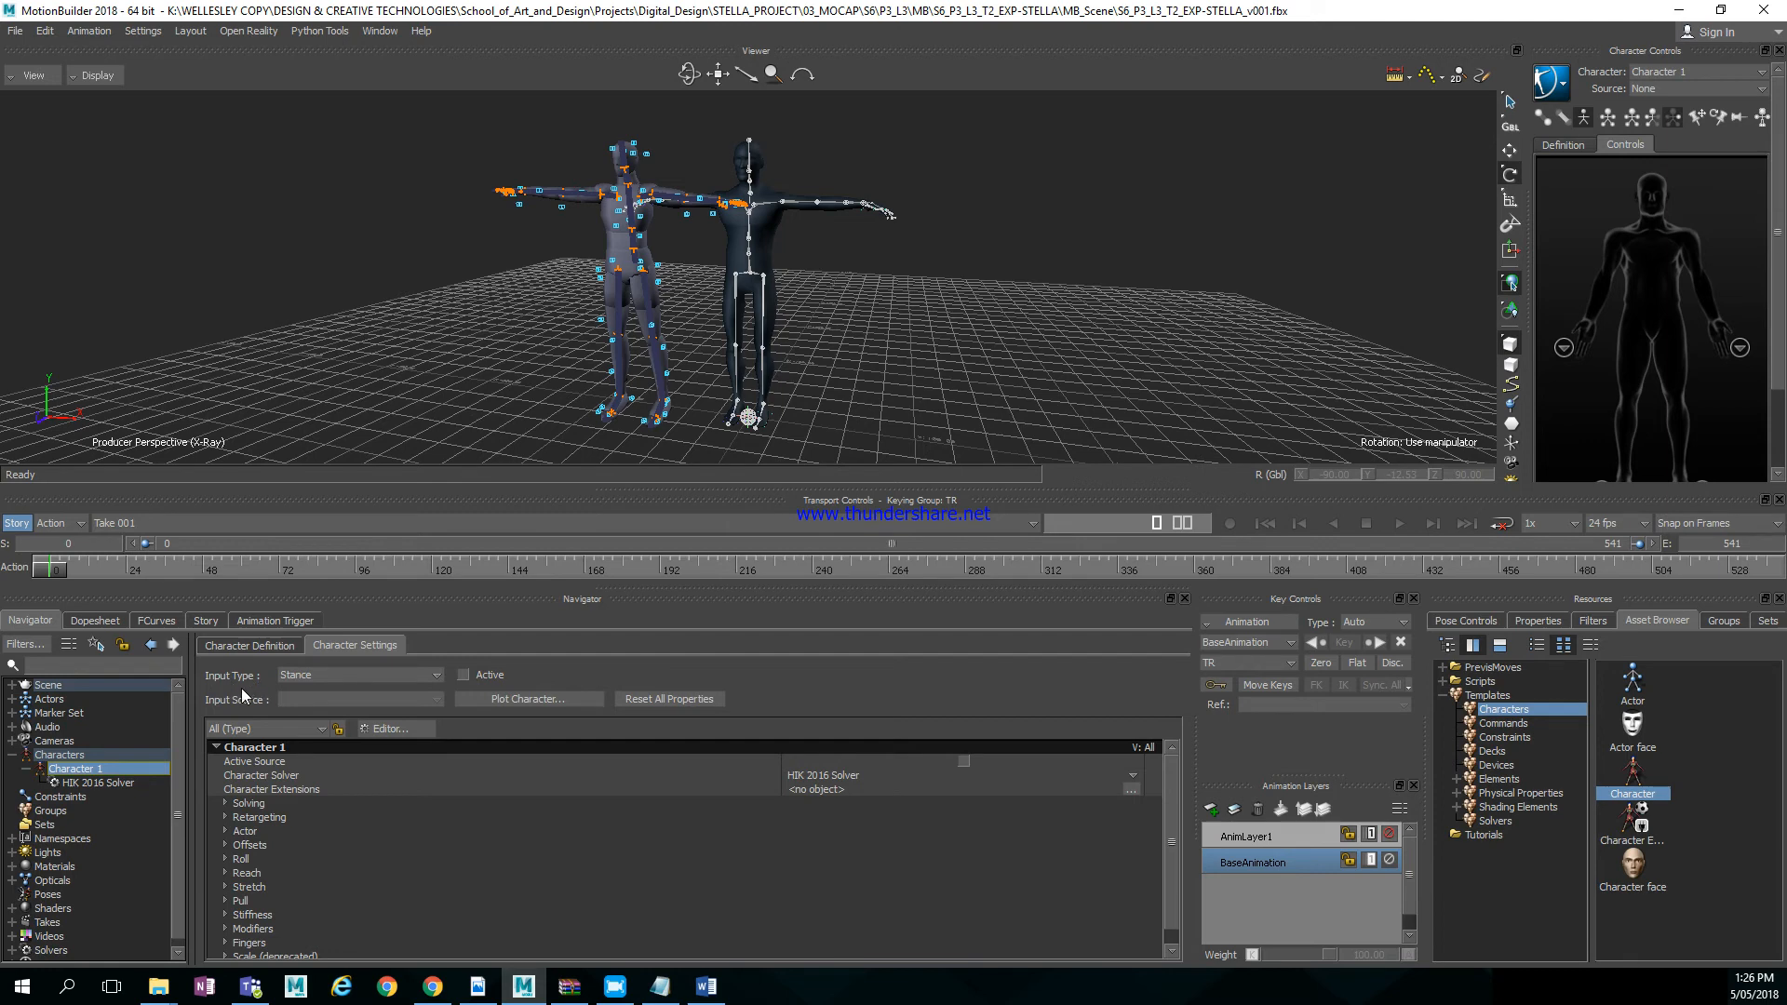
pyautogui.click(305, 678)
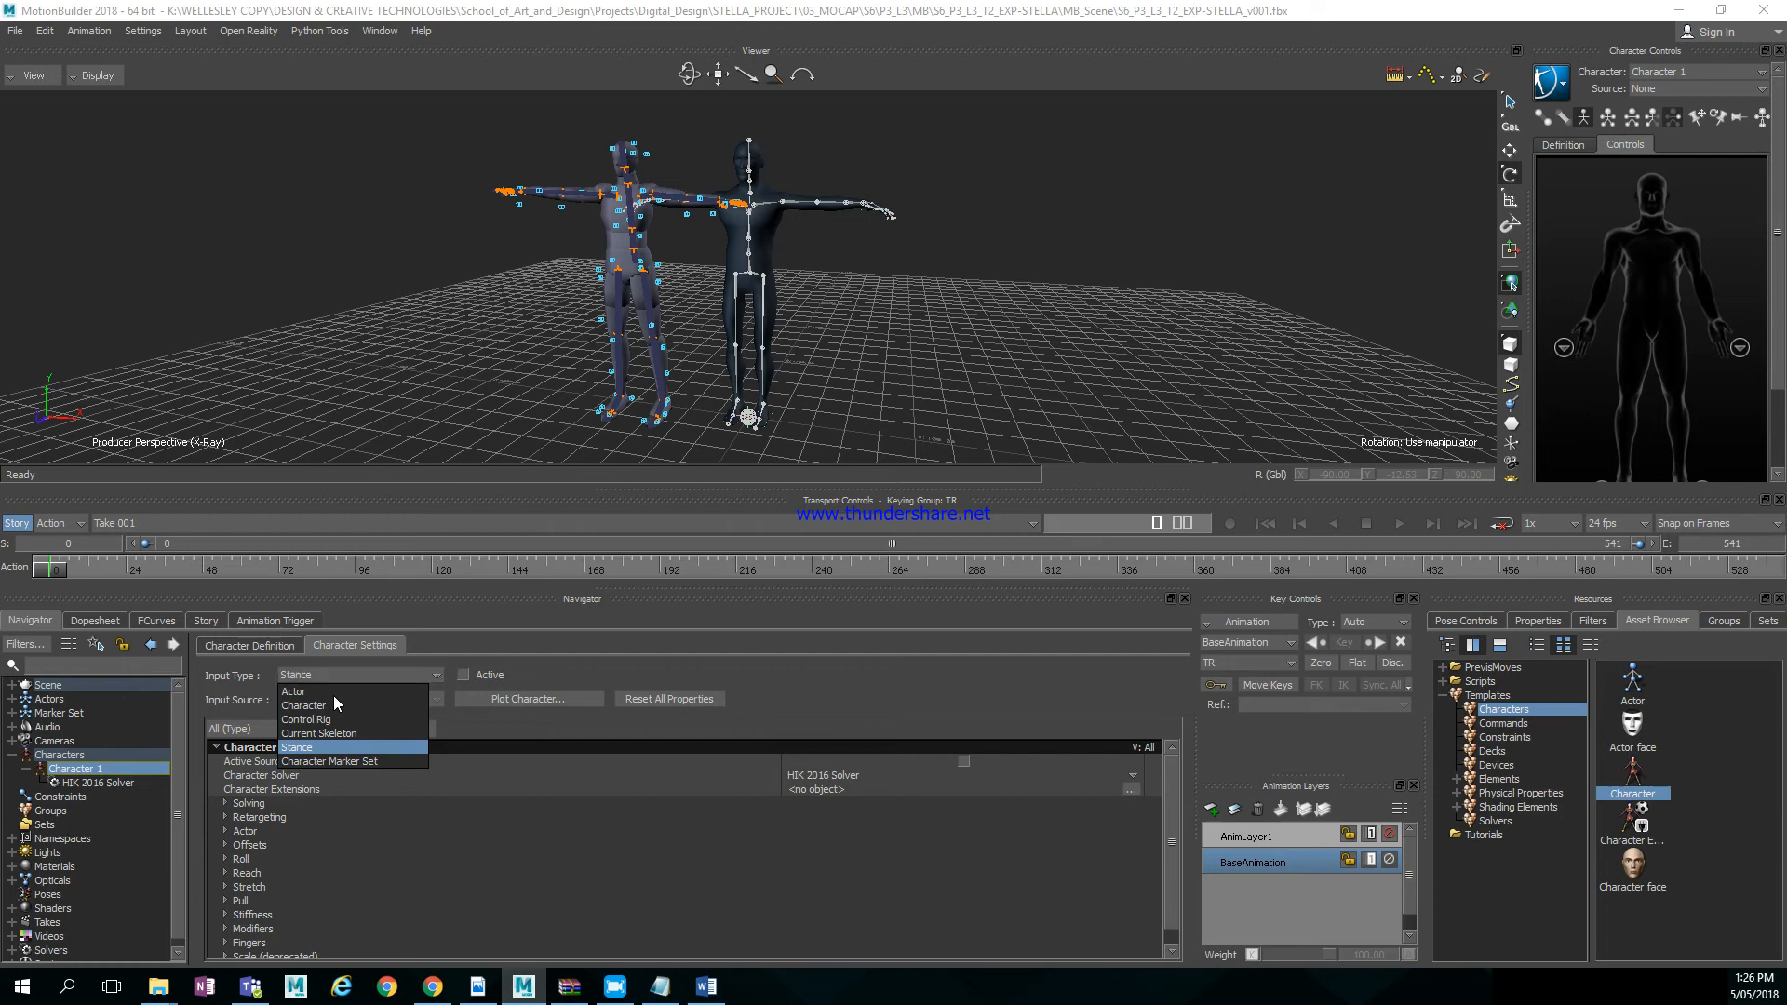
pyautogui.click(333, 694)
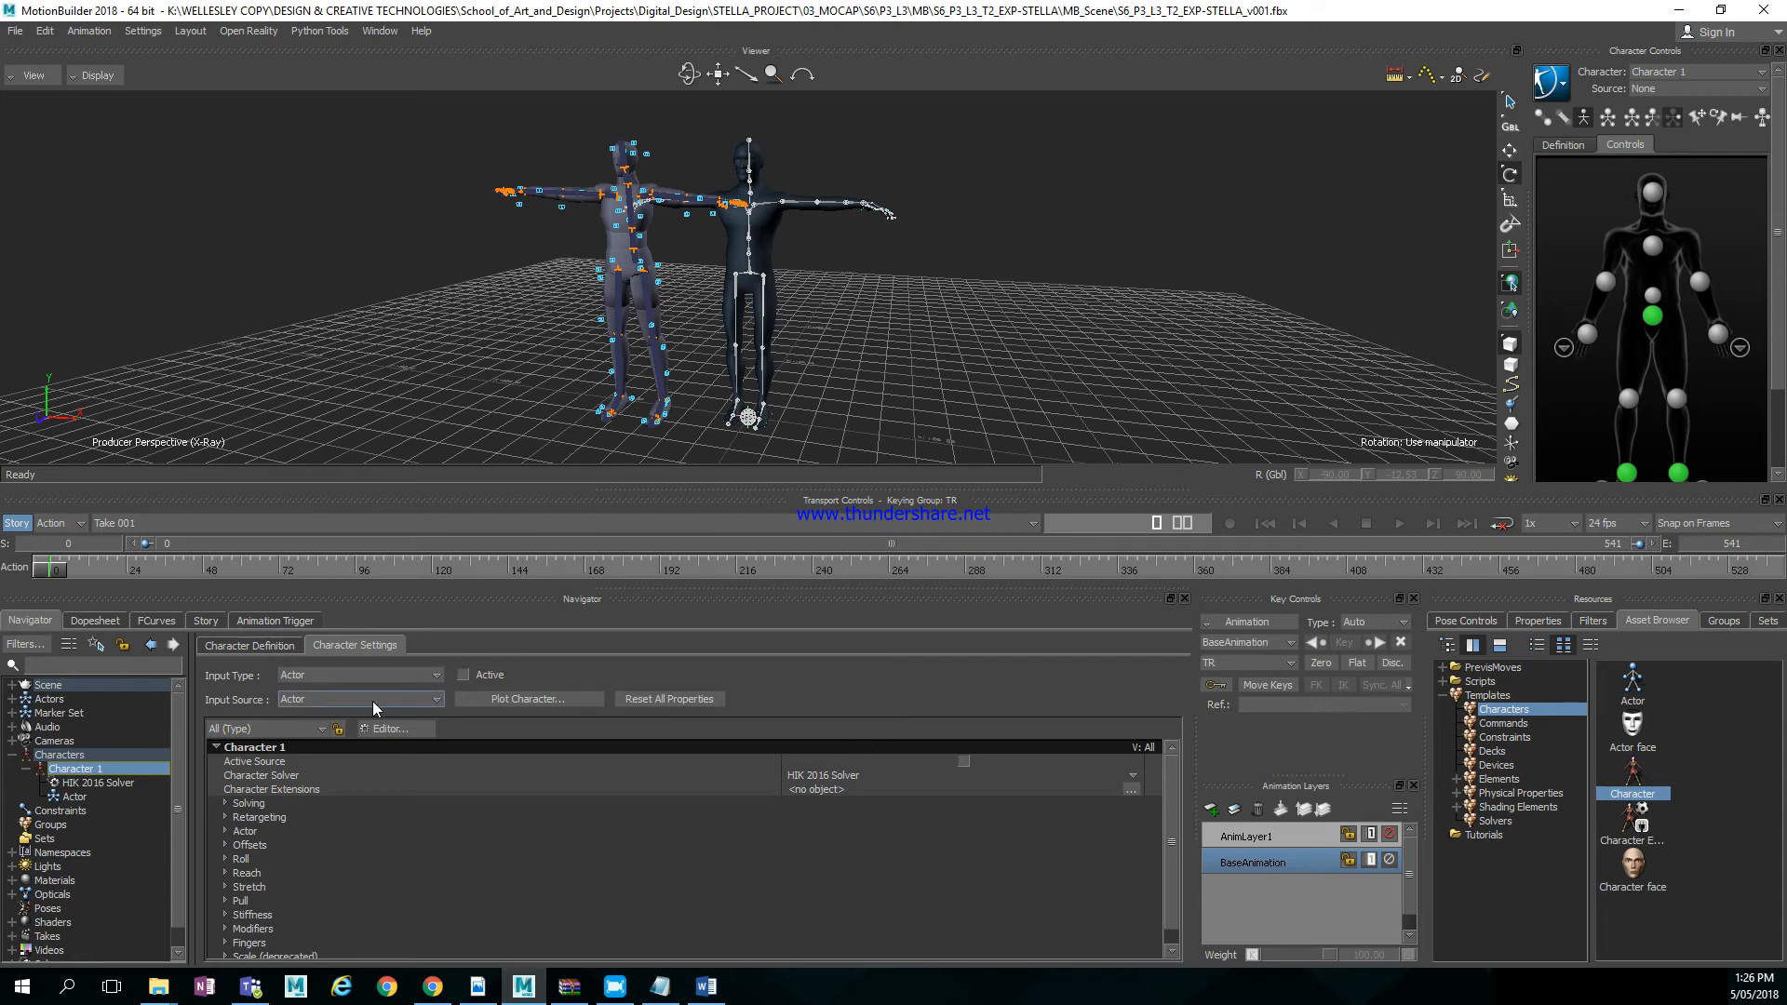
pyautogui.click(463, 674)
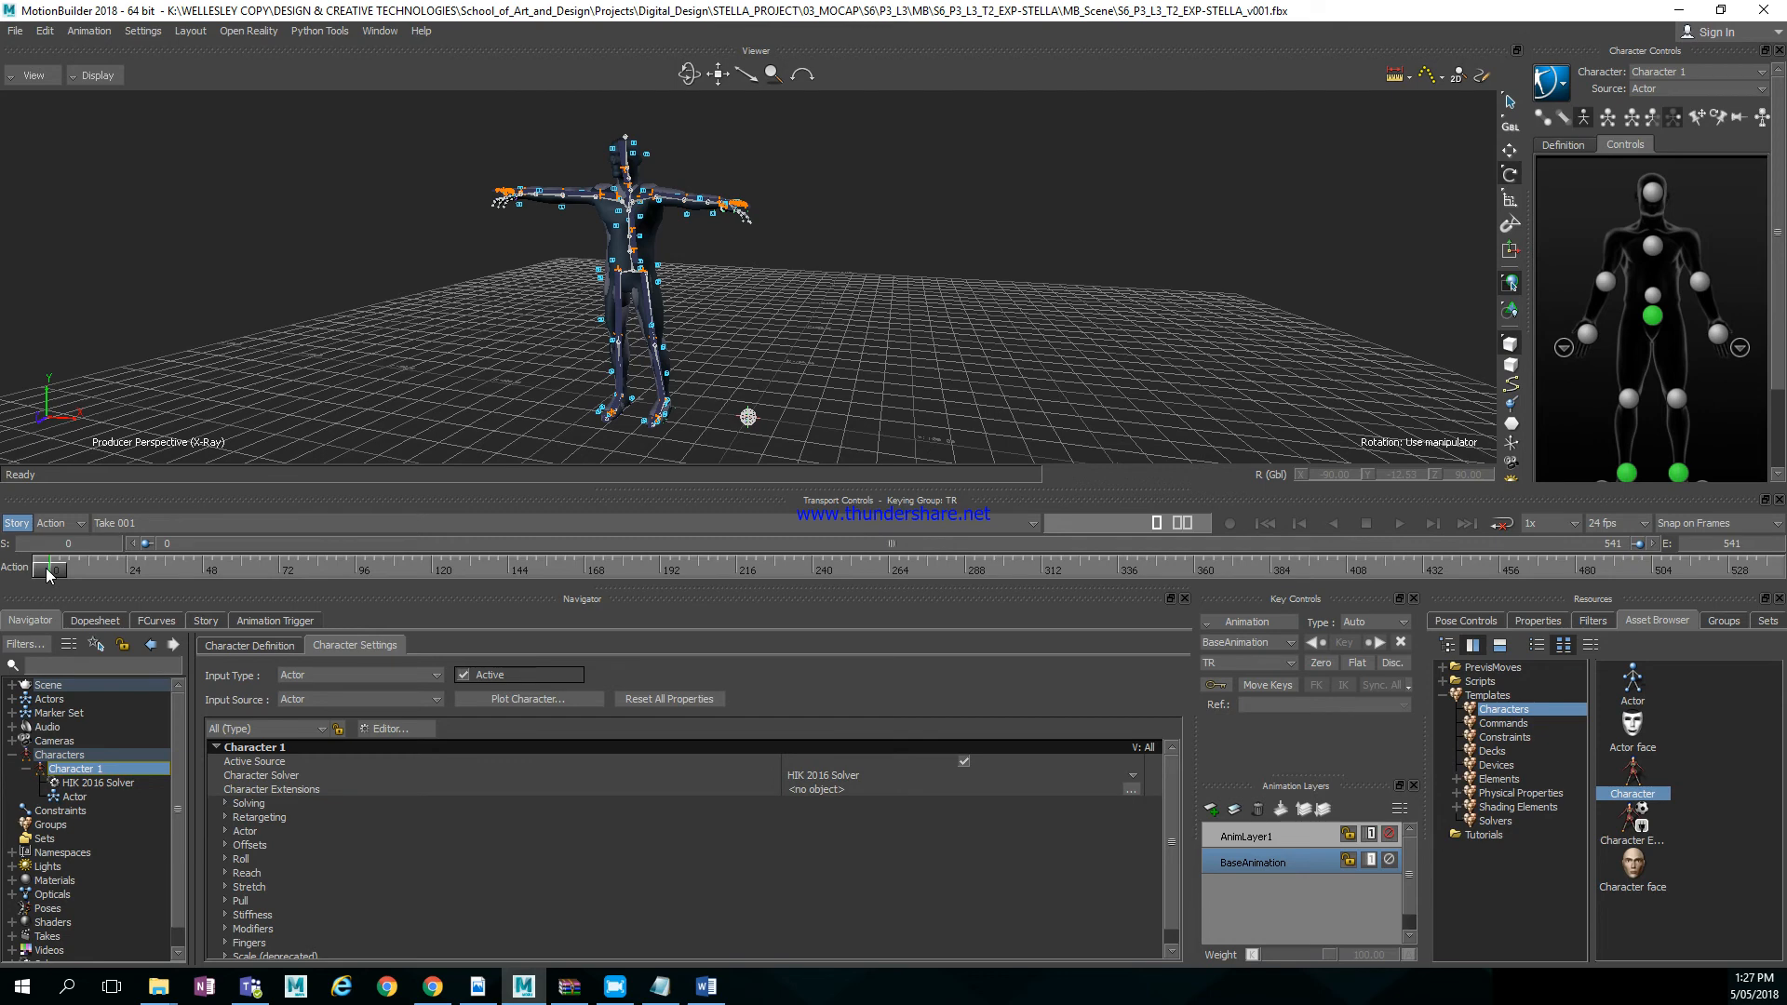
# Hide the whole Actor and the skeleton for Character 1 in the viewer, and scrub the take to check the mesh motion
pyautogui.moveTo(48, 571); pyautogui.dragTo(4, 512)
pyautogui.click(1563, 89)
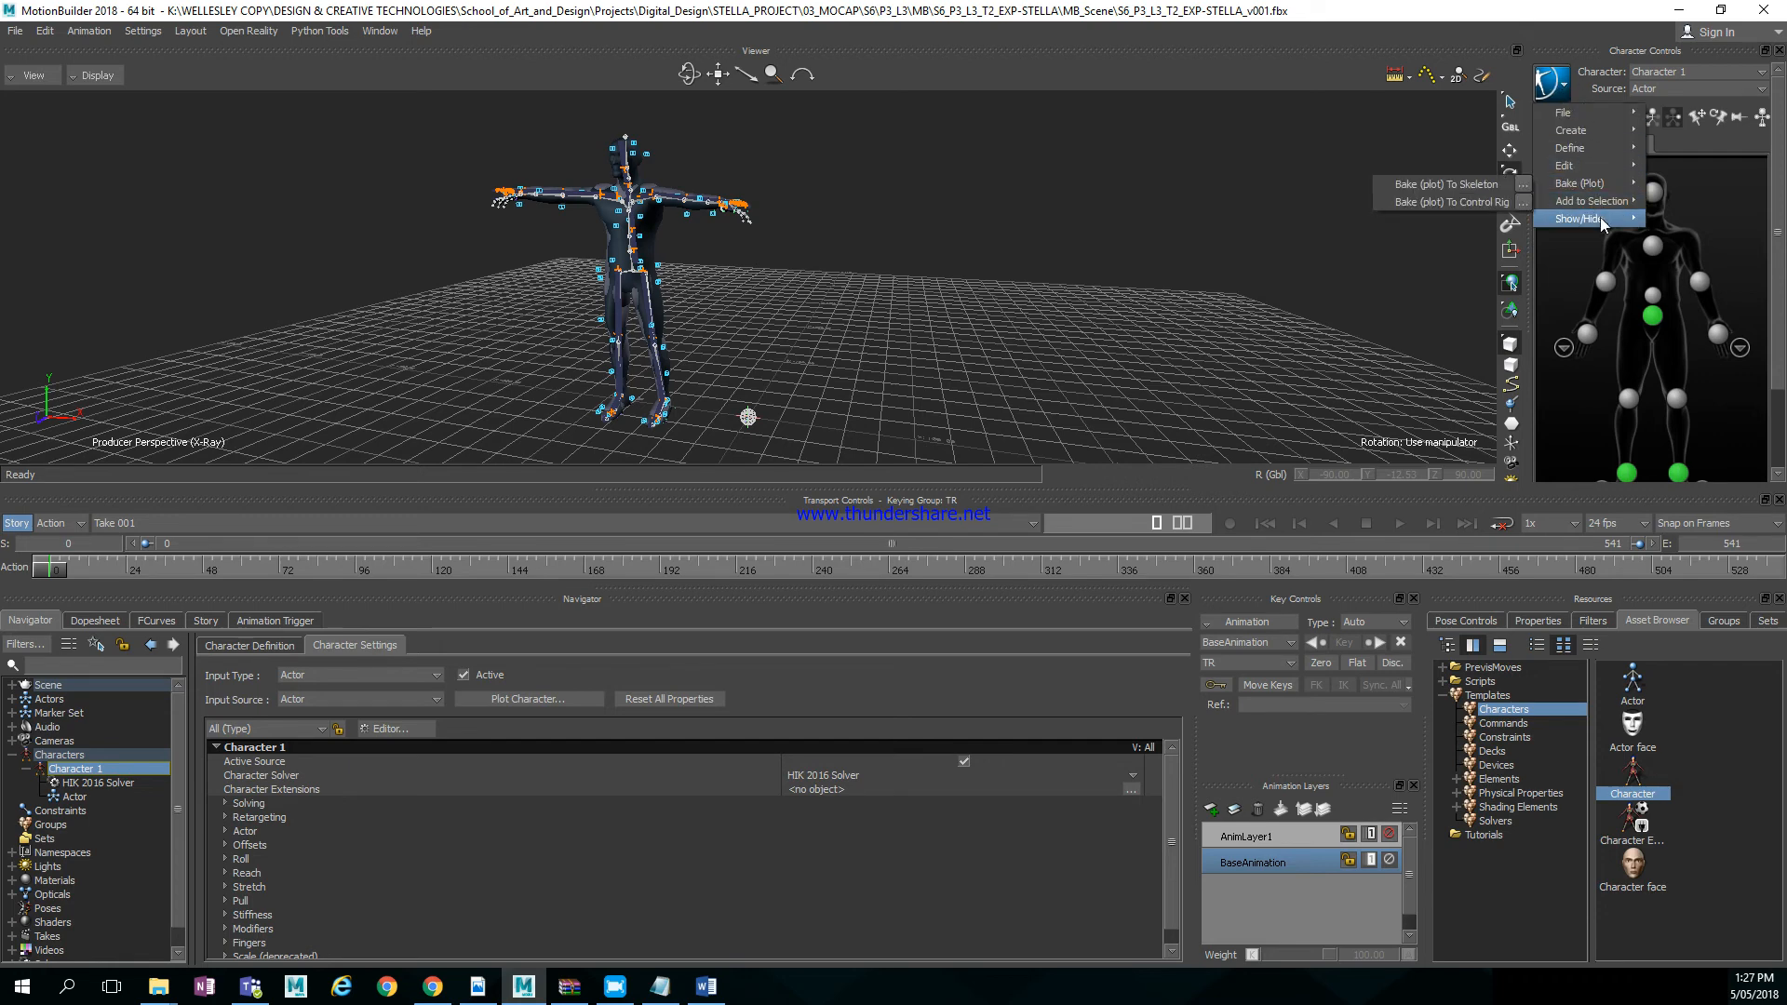
pyautogui.moveTo(1591, 219)
pyautogui.click(1695, 322)
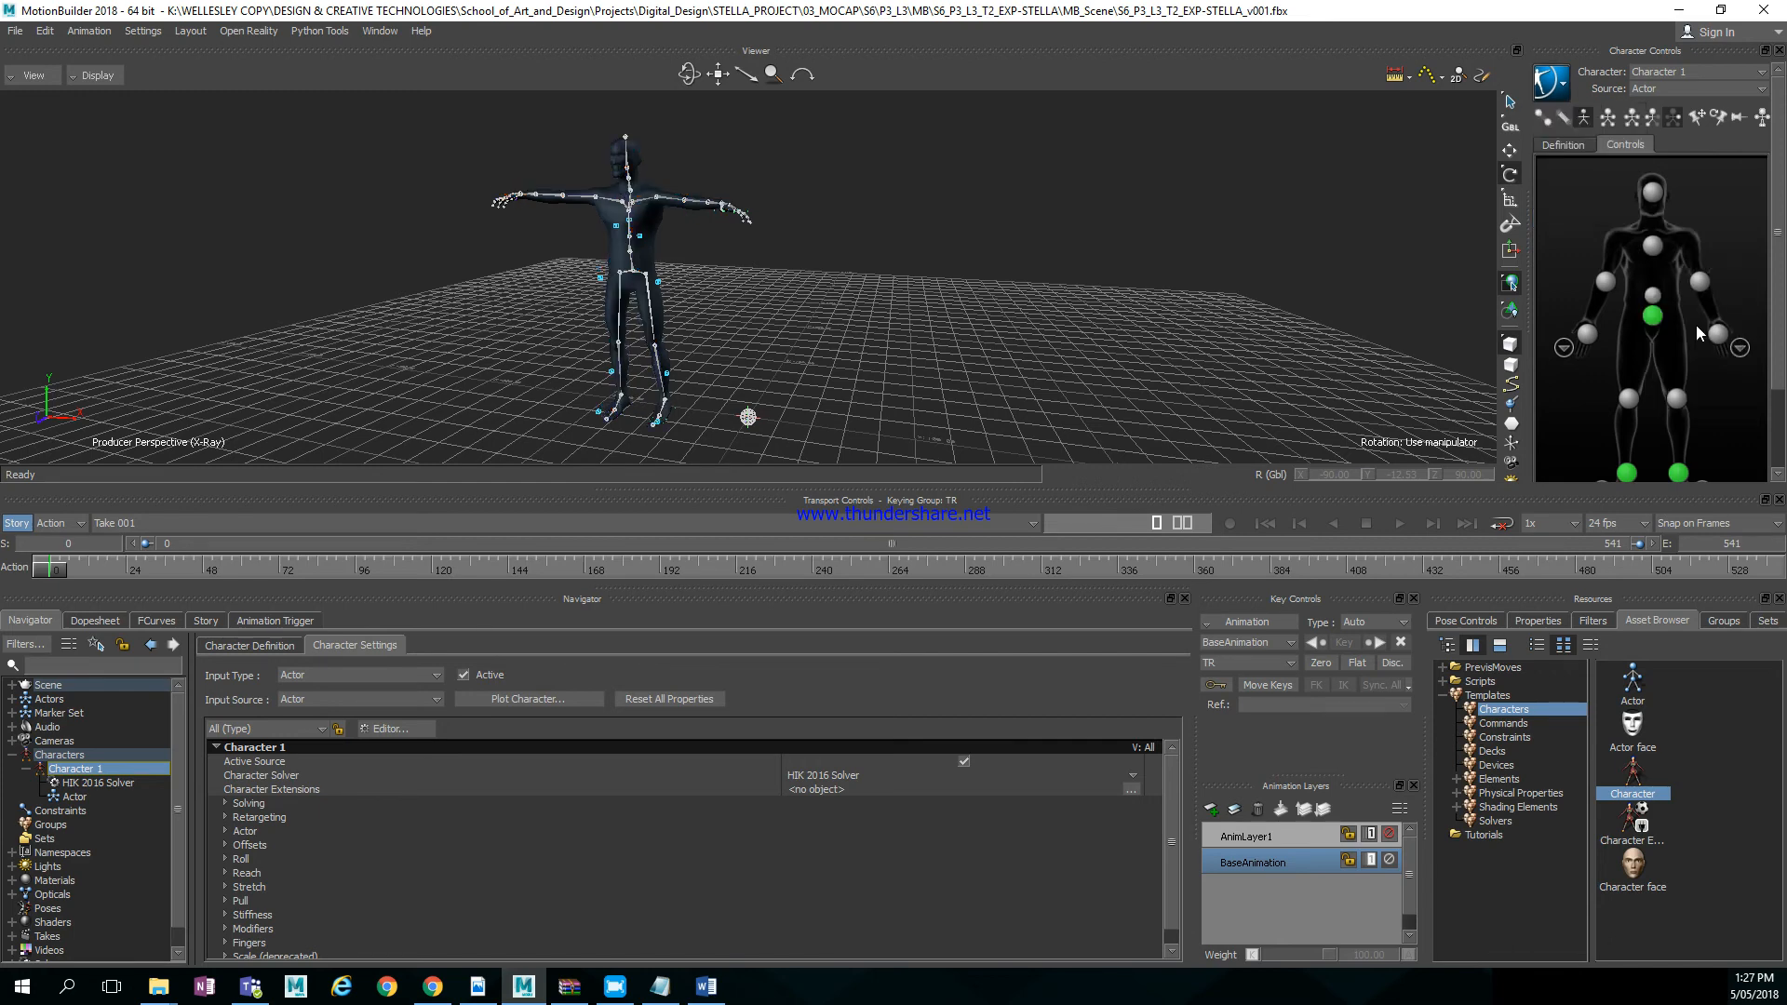
pyautogui.click(1560, 84)
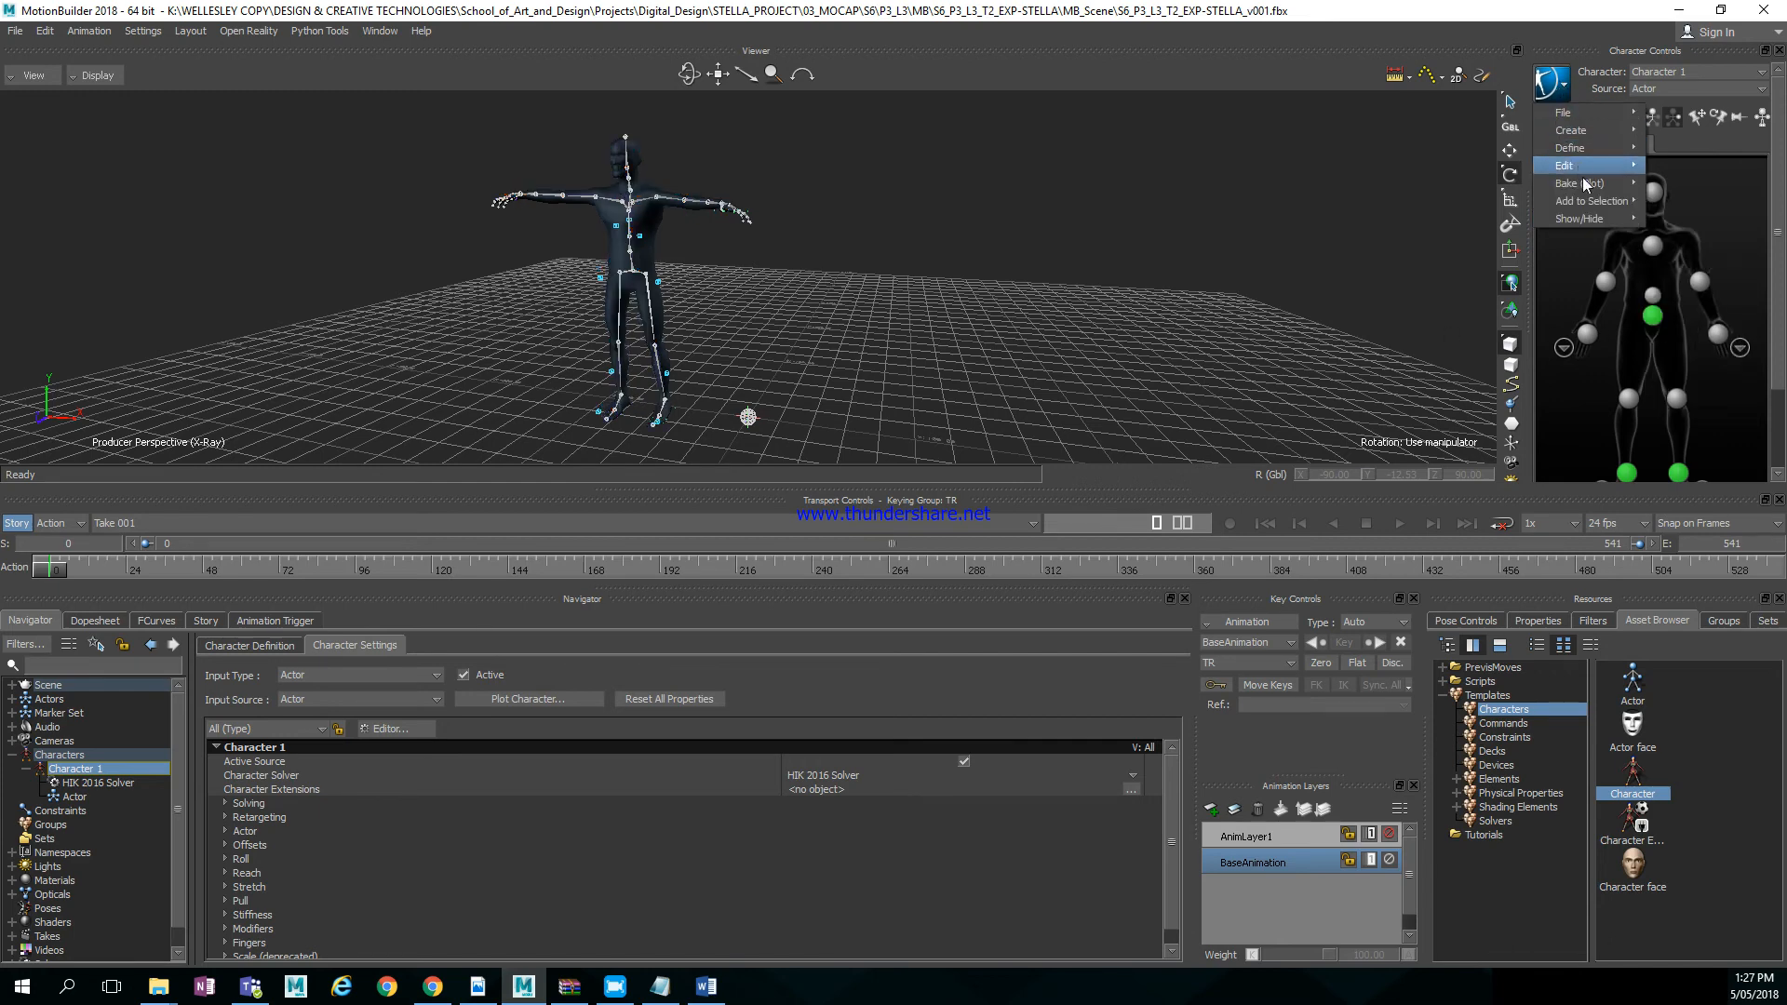
pyautogui.moveTo(1592, 218)
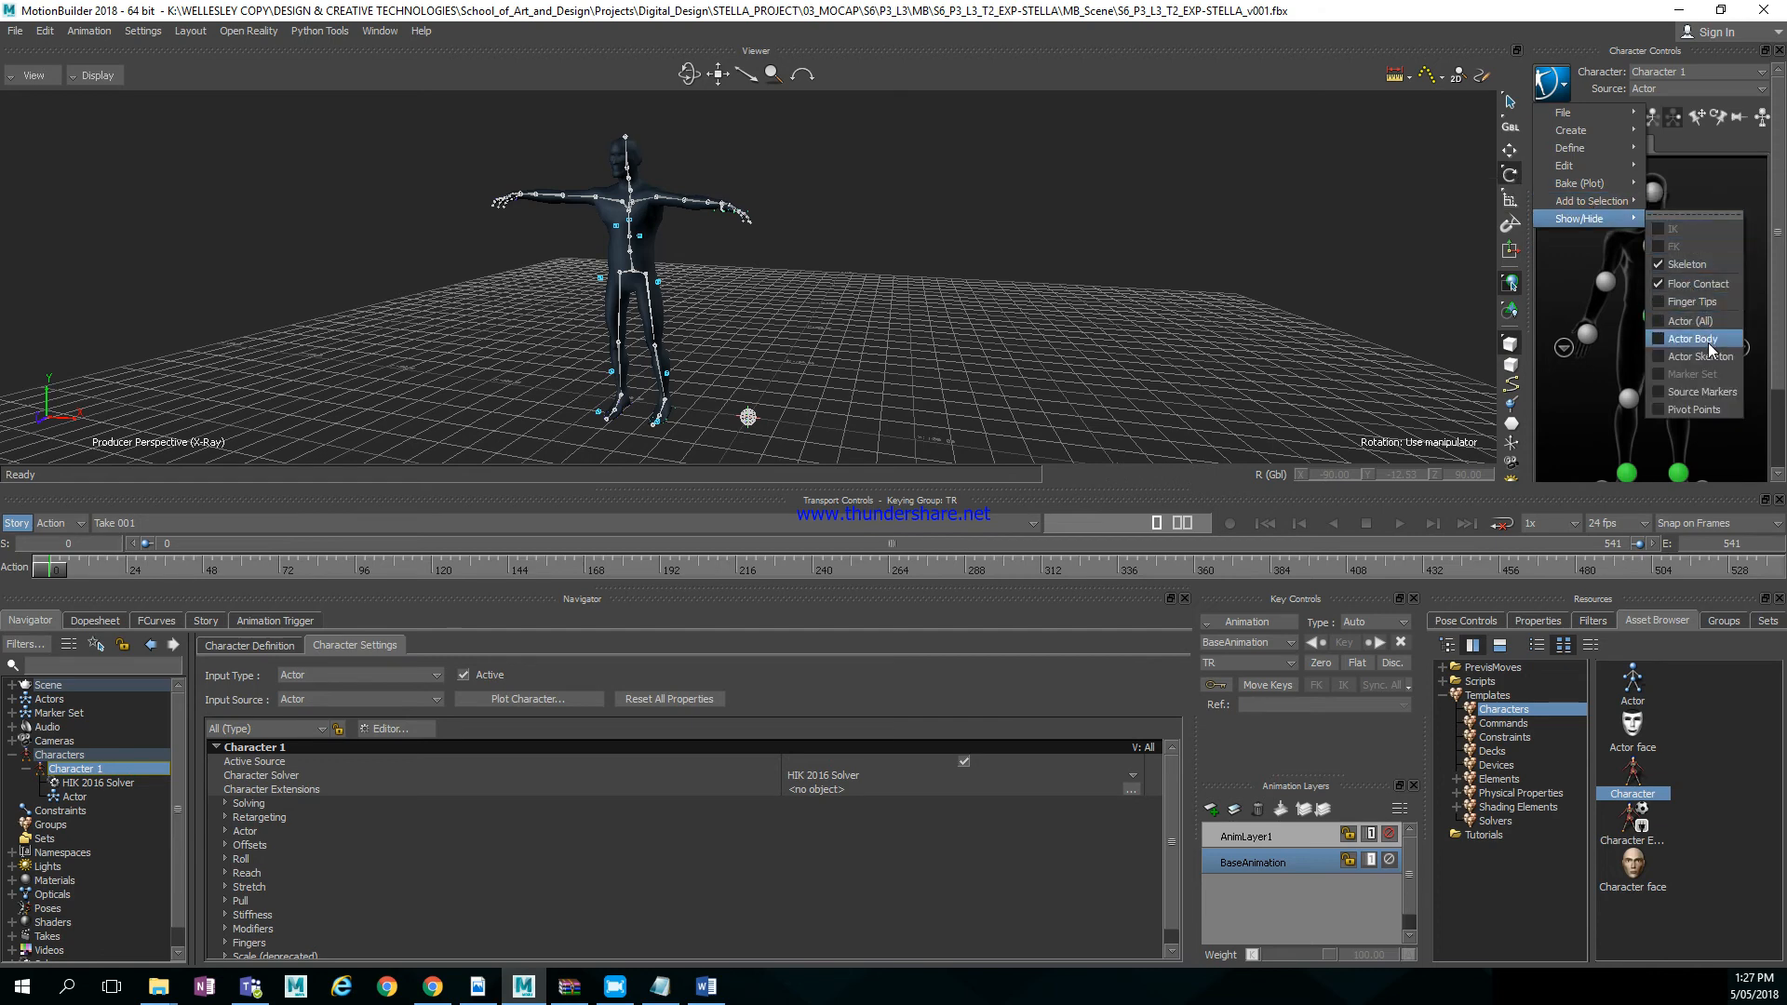
pyautogui.click(1693, 267)
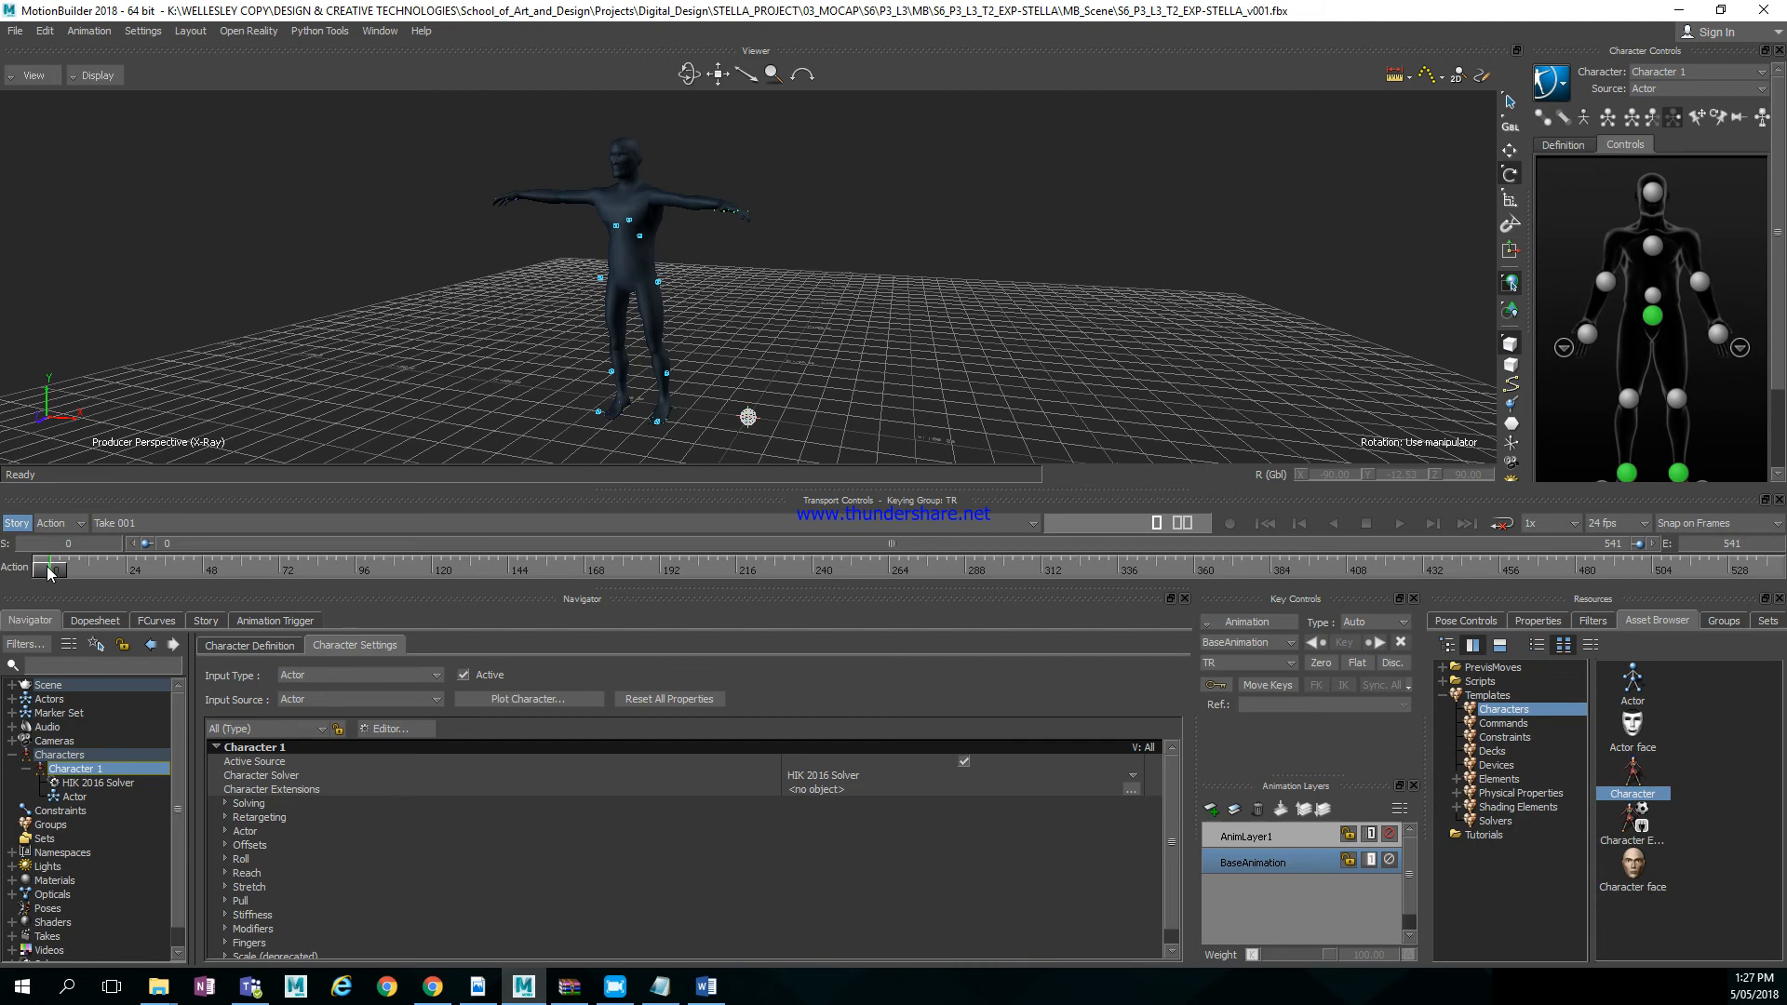
pyautogui.moveTo(56, 568)
pyautogui.mouseDown()
pyautogui.moveTo(571, 618)
pyautogui.moveTo(1108, 572)
pyautogui.moveTo(1530, 567)
pyautogui.moveTo(1654, 590)
pyautogui.moveTo(1749, 570)
pyautogui.moveTo(51, 568)
pyautogui.mouseUp()
# Plot the Actor's animation onto Character 1's skeleton at a plot rate of 24 FPS
pyautogui.click(545, 696)
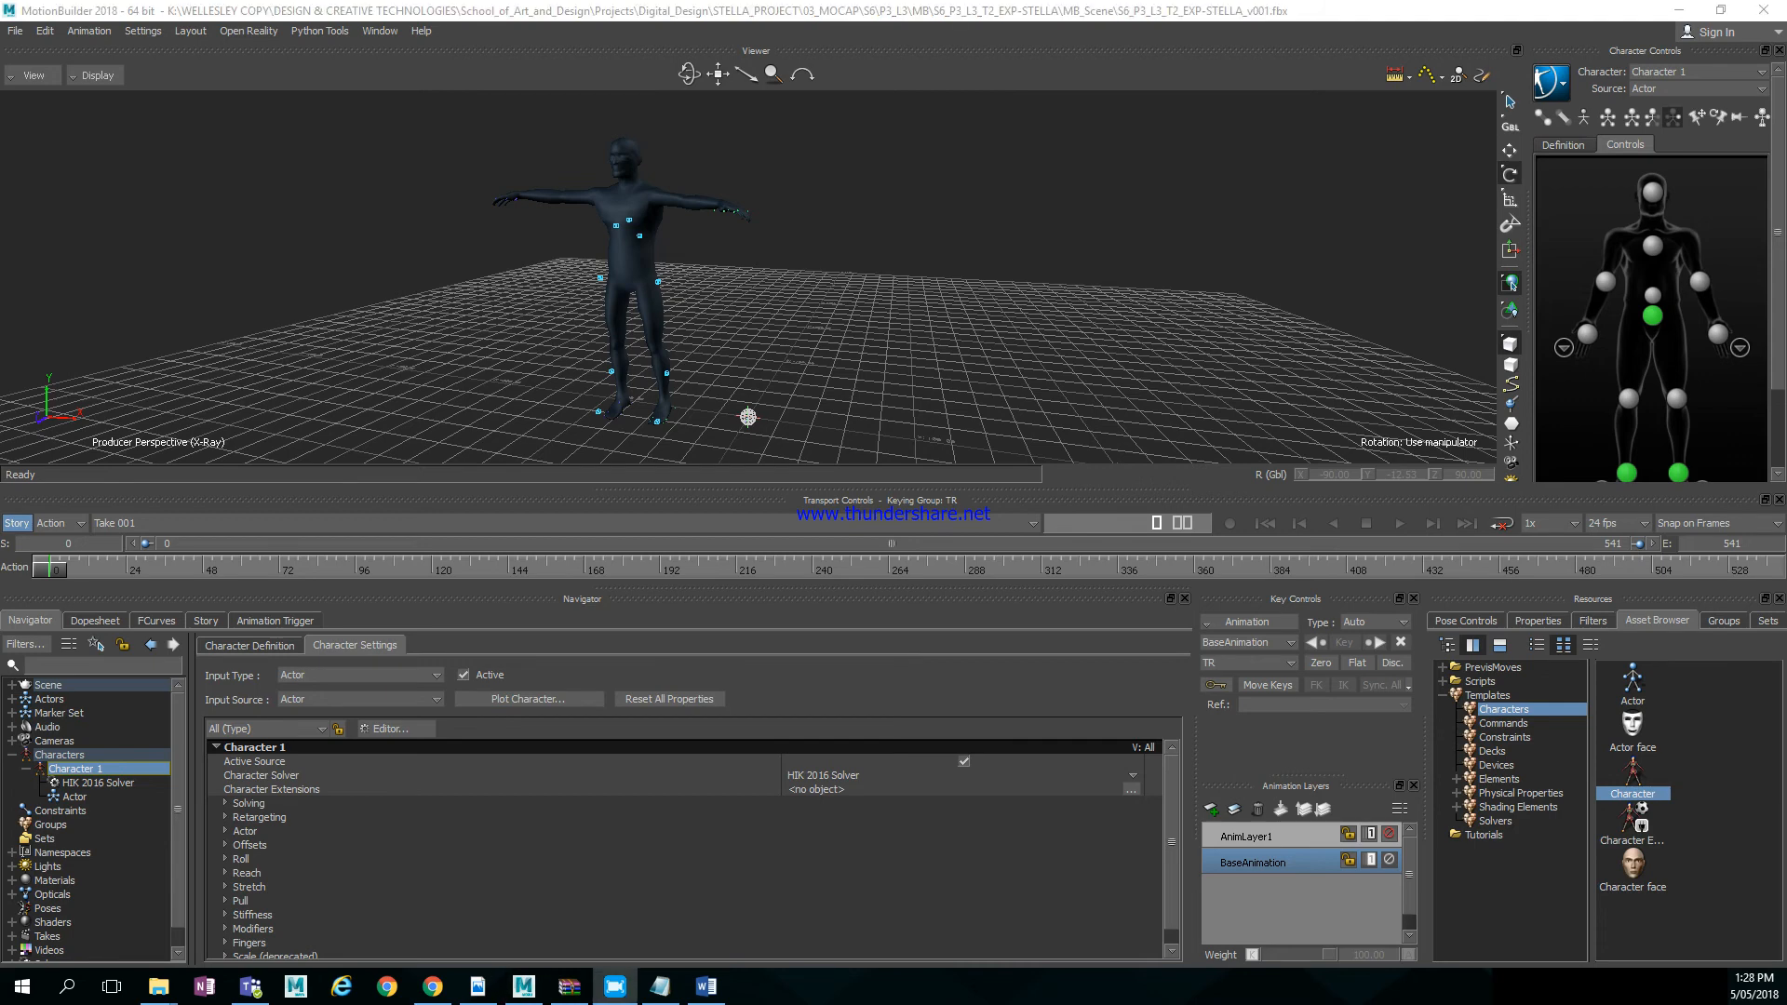
pyautogui.click(555, 703)
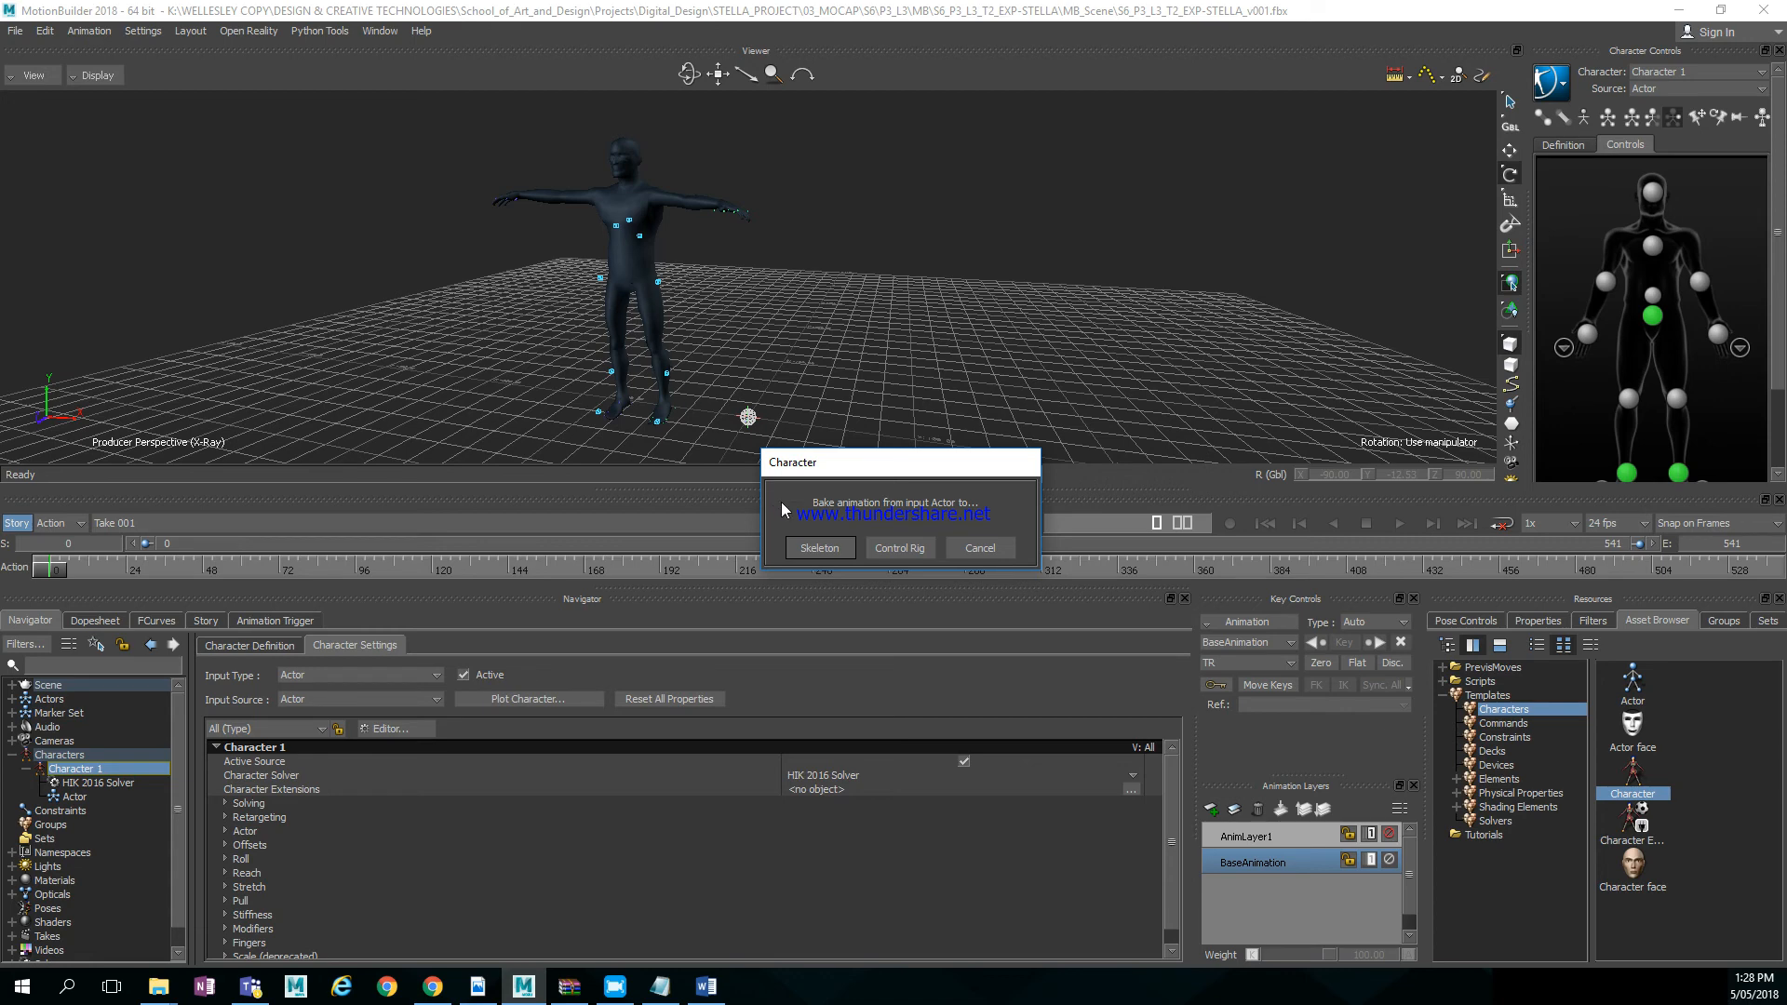
pyautogui.click(818, 547)
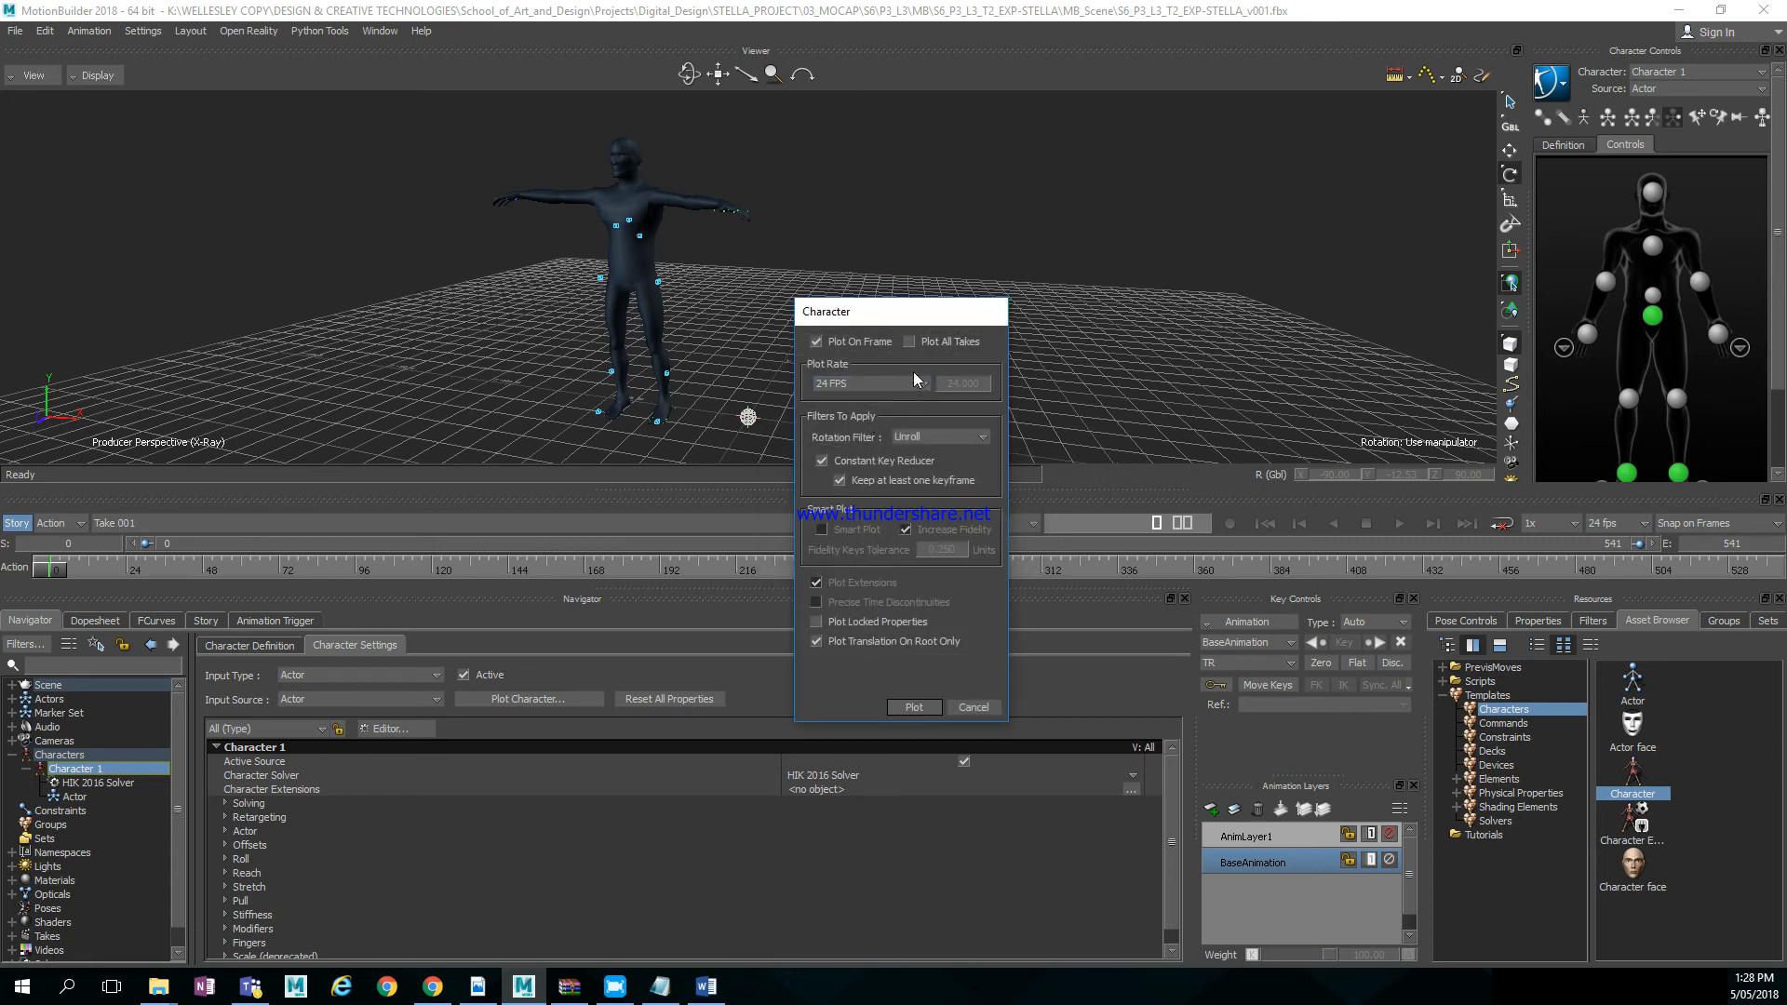
pyautogui.click(891, 385)
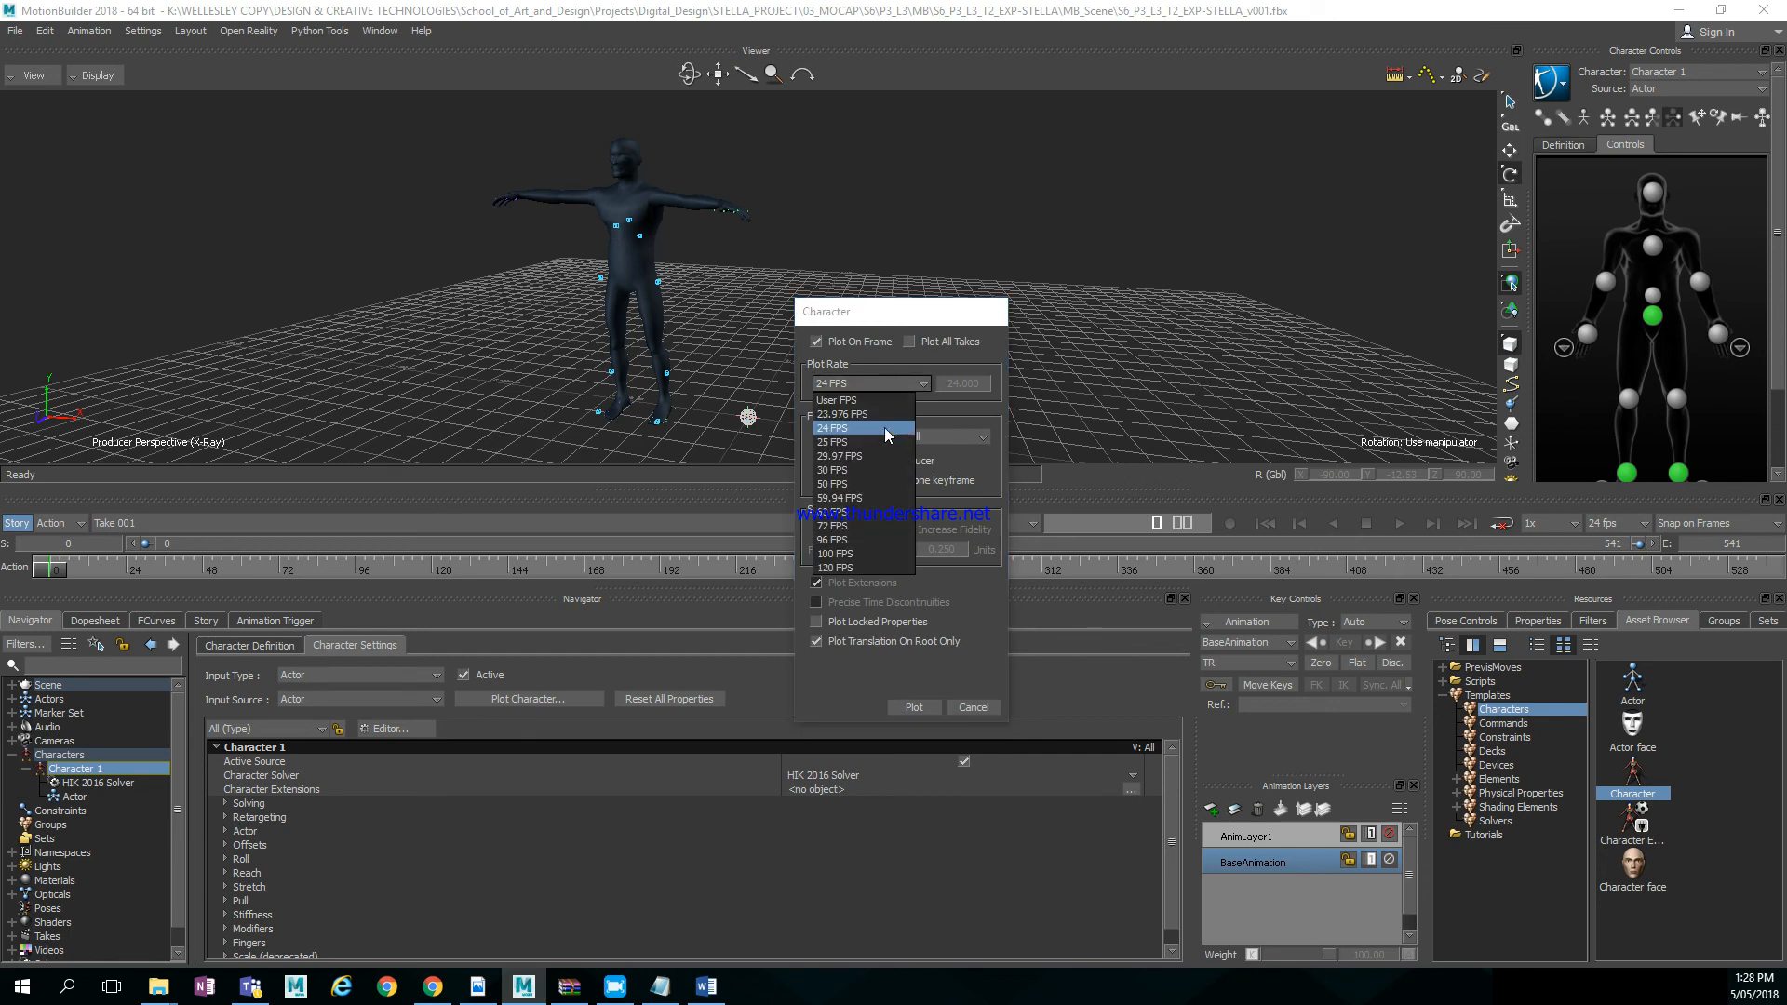
pyautogui.click(856, 469)
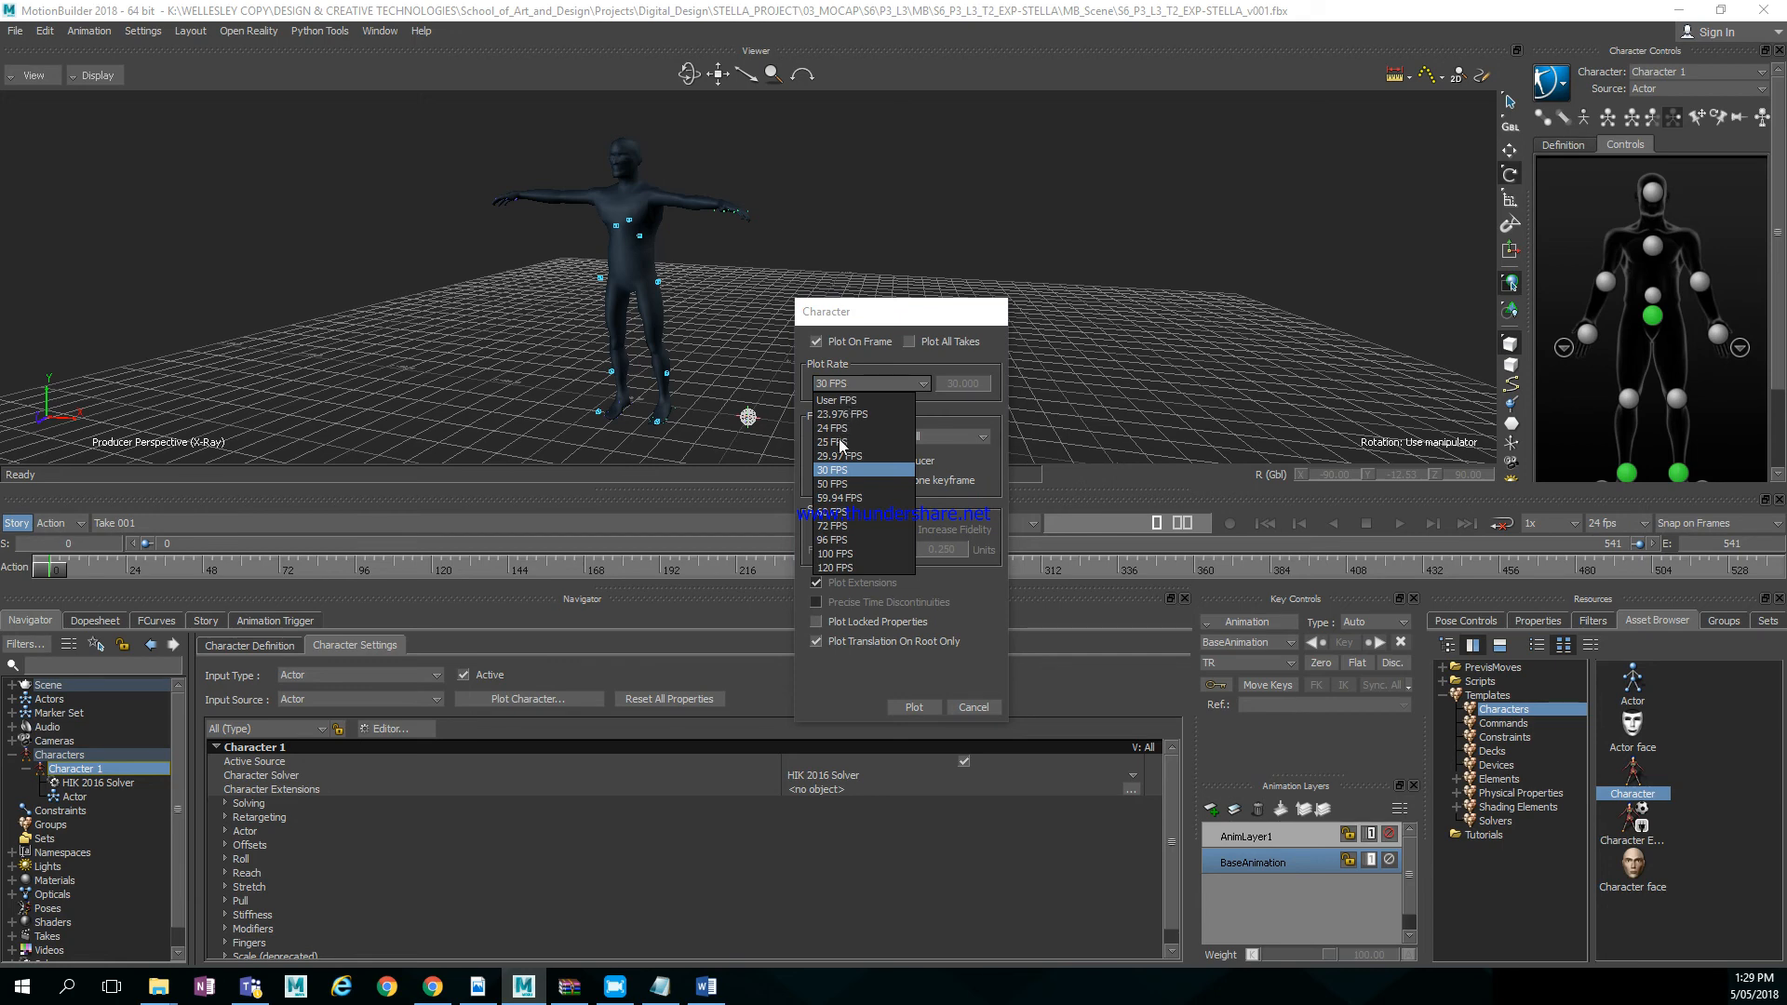
pyautogui.click(835, 428)
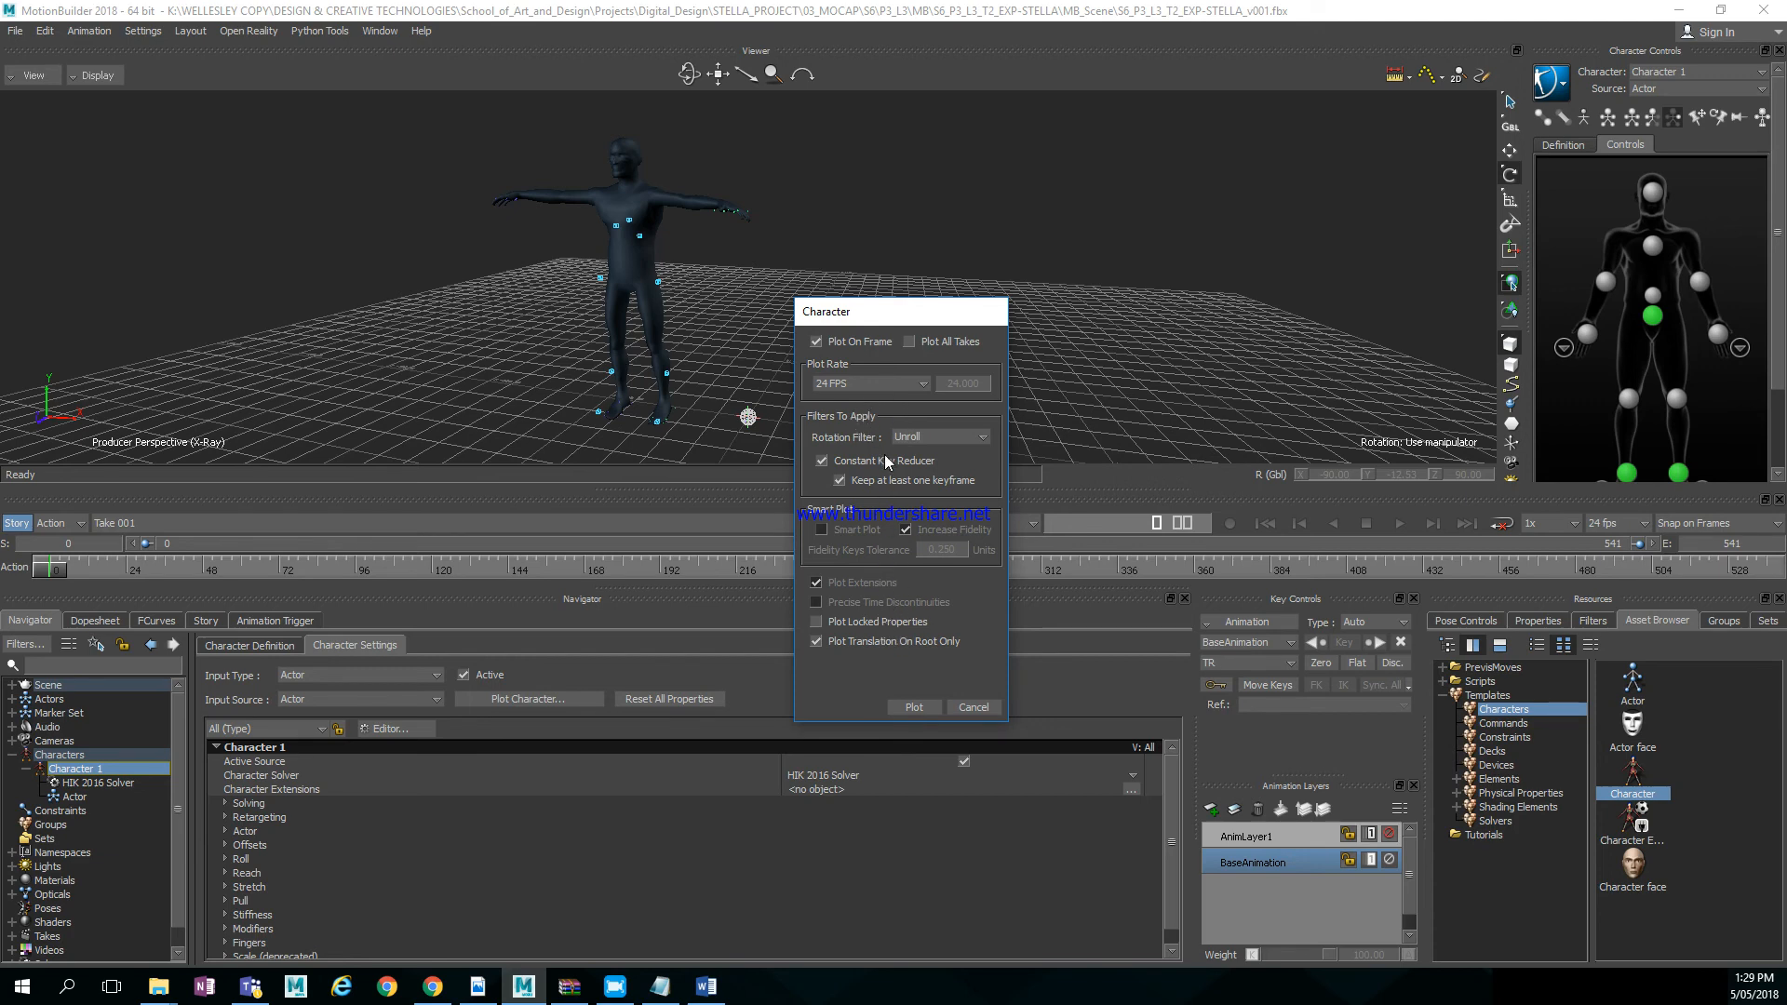
pyautogui.click(911, 707)
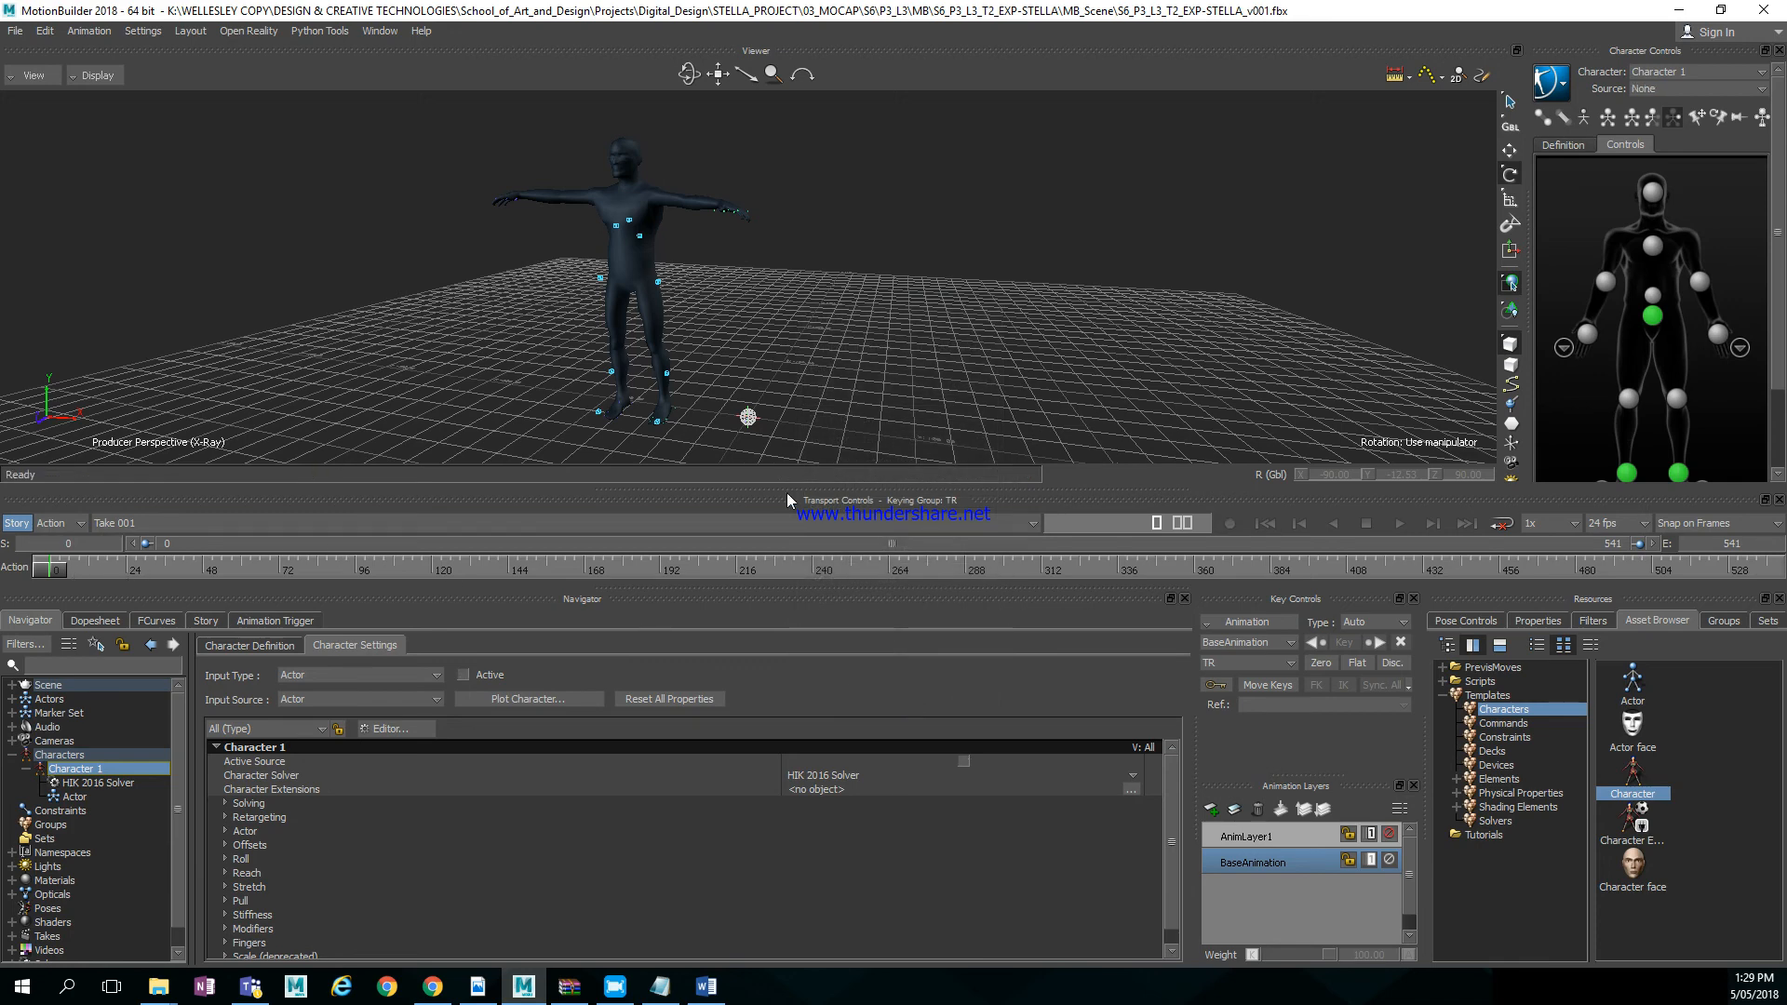
# Scrub through the plotted take and save the scene S6_P3_L3_T2_EXP-STELLA_v001.fbx
pyautogui.moveTo(52, 575); pyautogui.dragTo(19, 594)
pyautogui.click(16, 31)
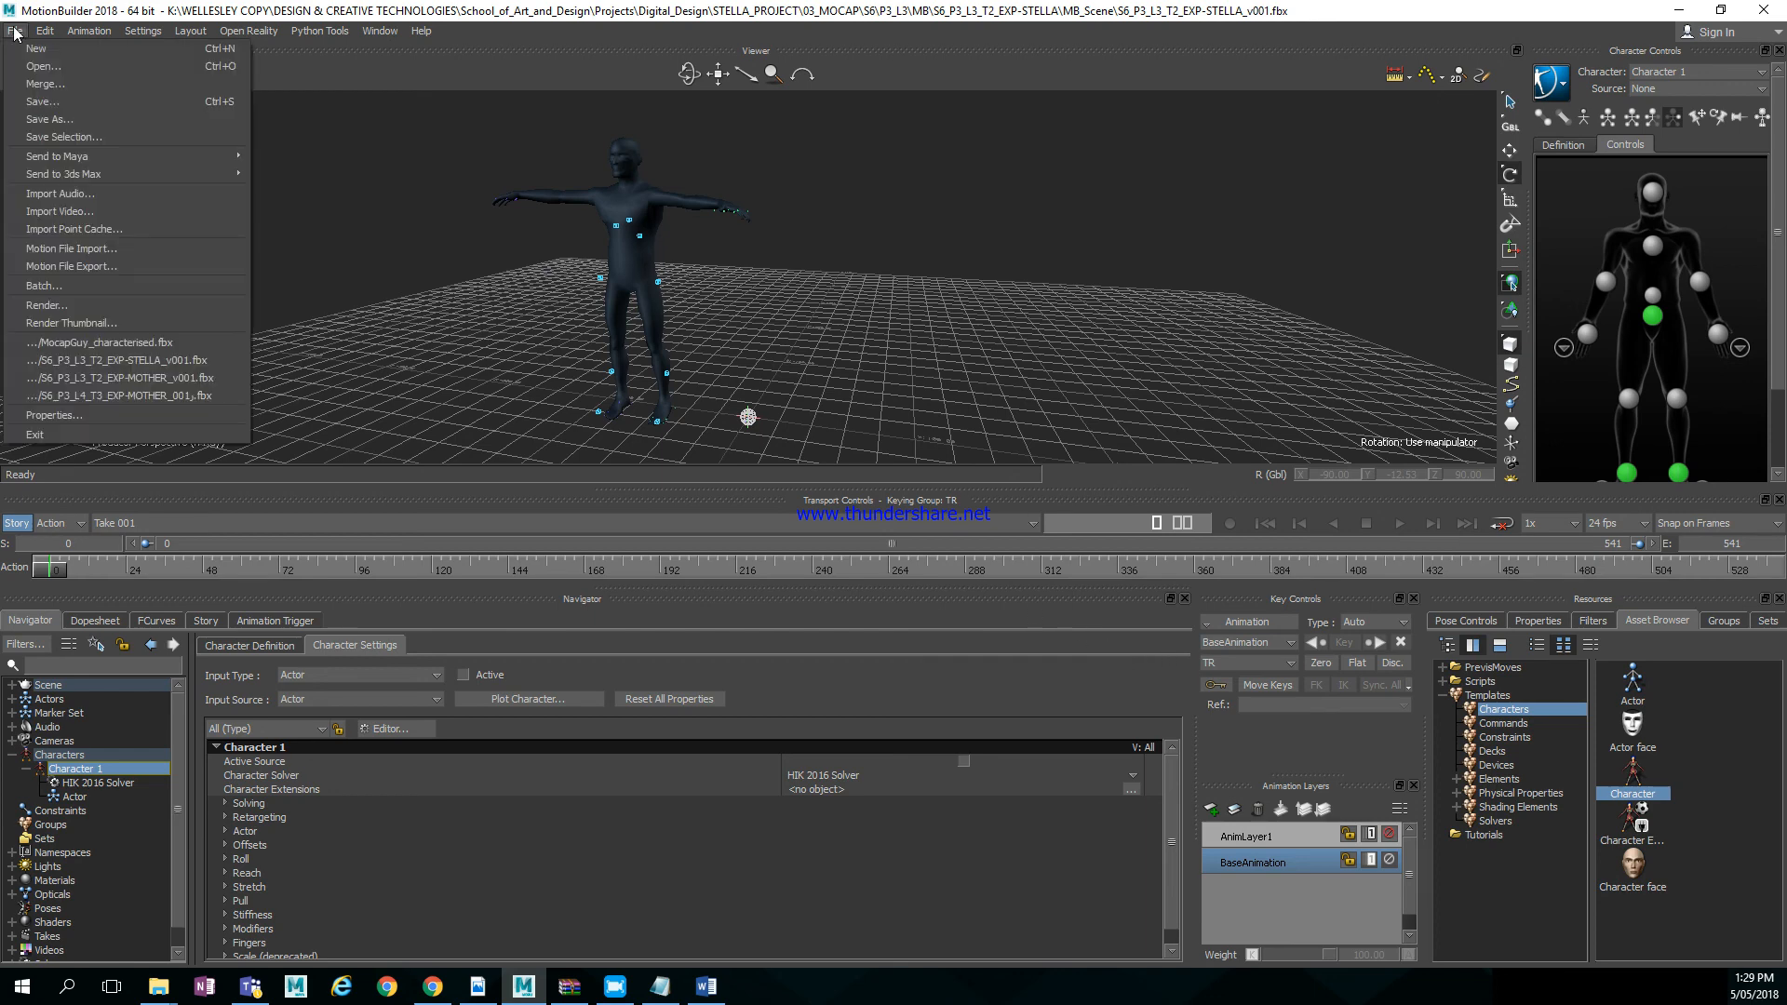
pyautogui.click(41, 103)
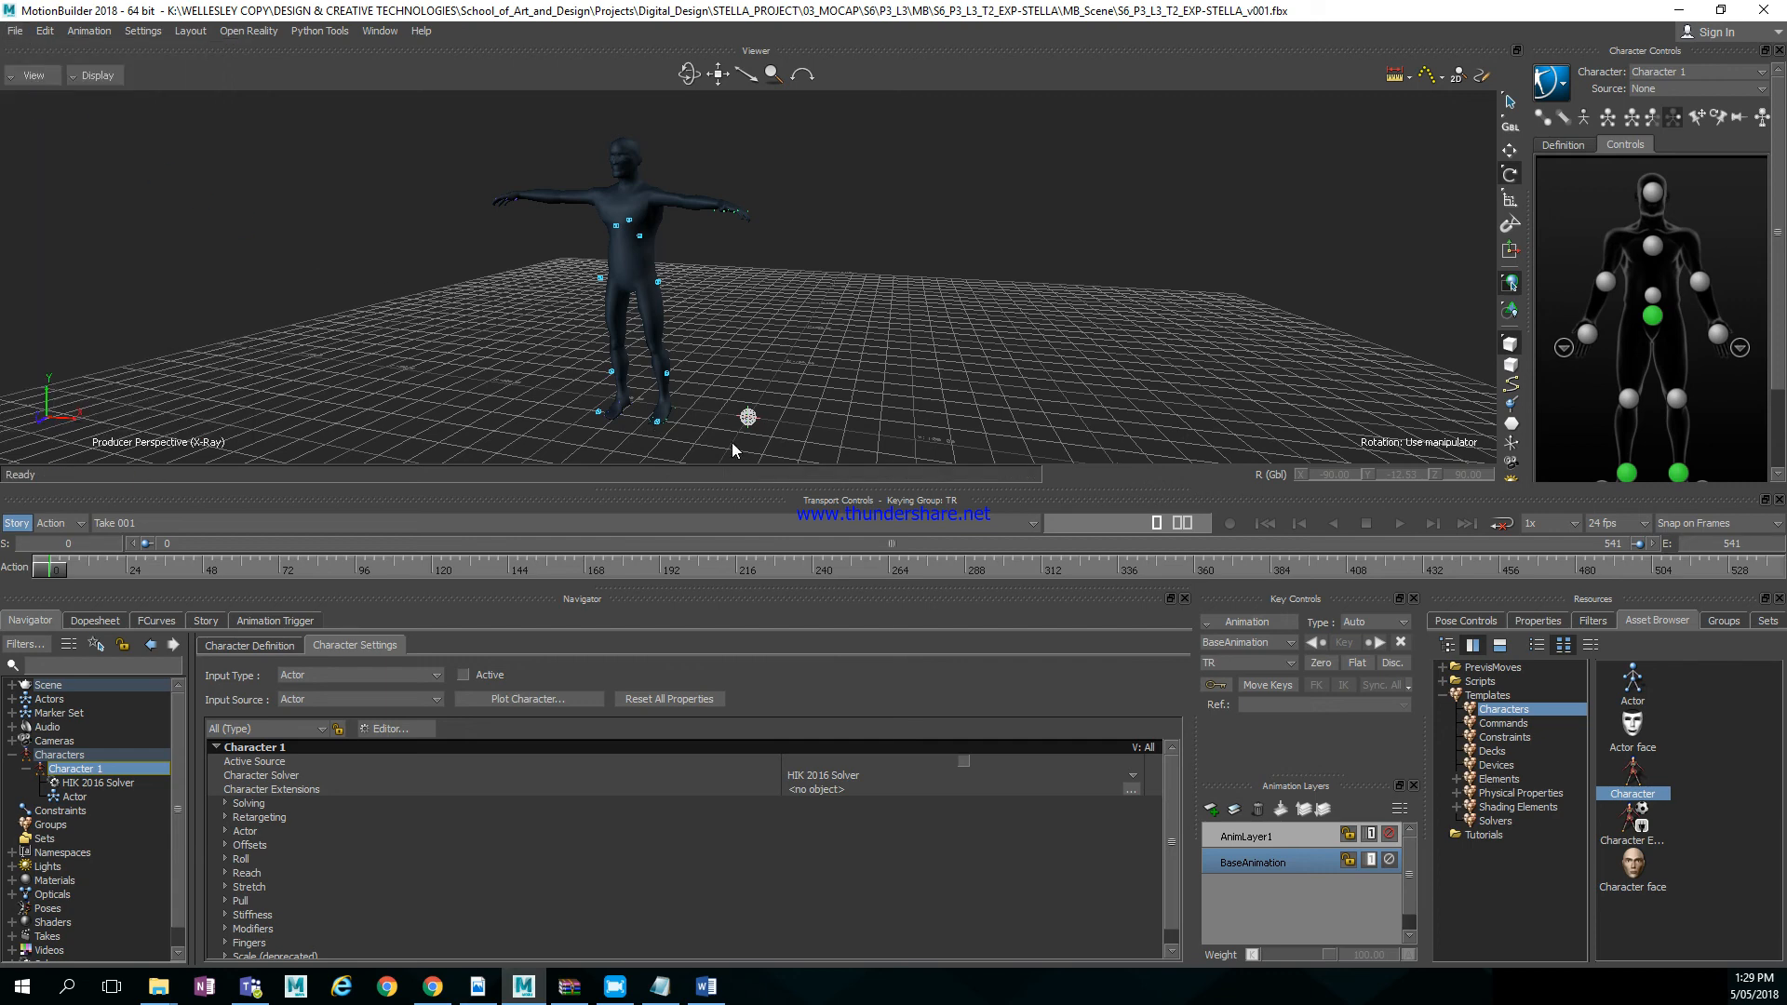
# Switch to Maya and import S6_P3_L3_T2_EXP-STELLA_v001.fbx from the STELLA MB_Scene folder
pyautogui.click(1688, 11)
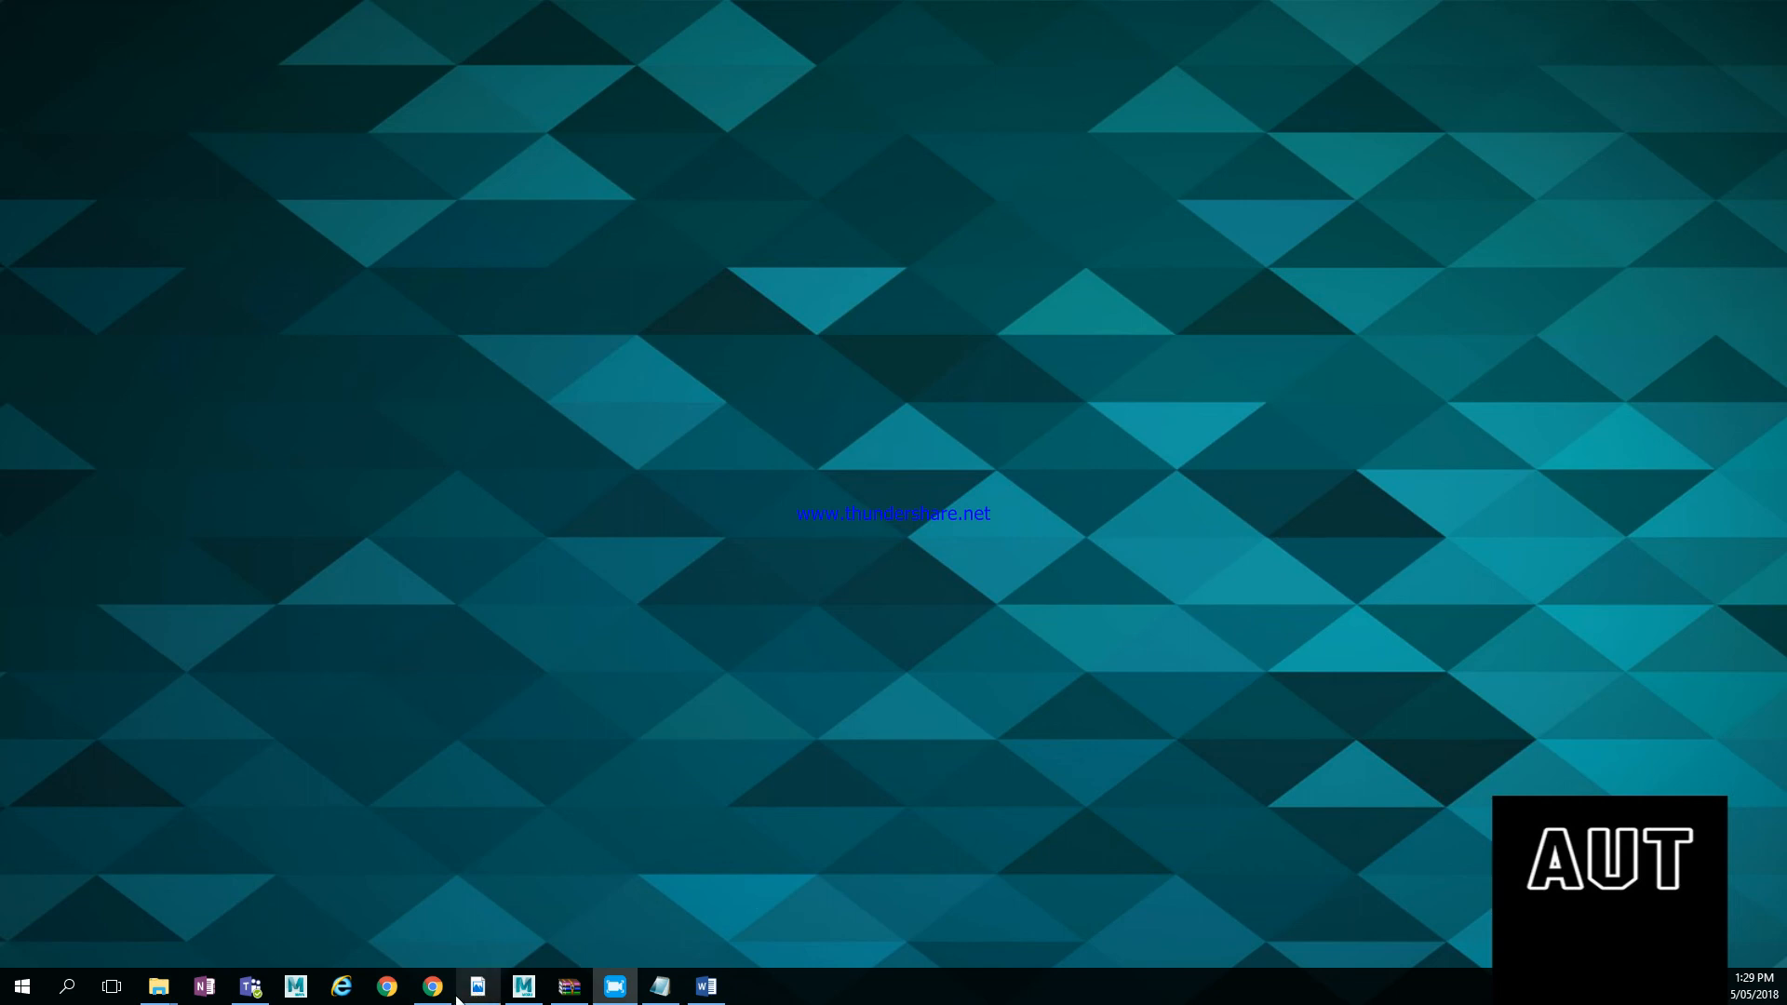
pyautogui.click(290, 988)
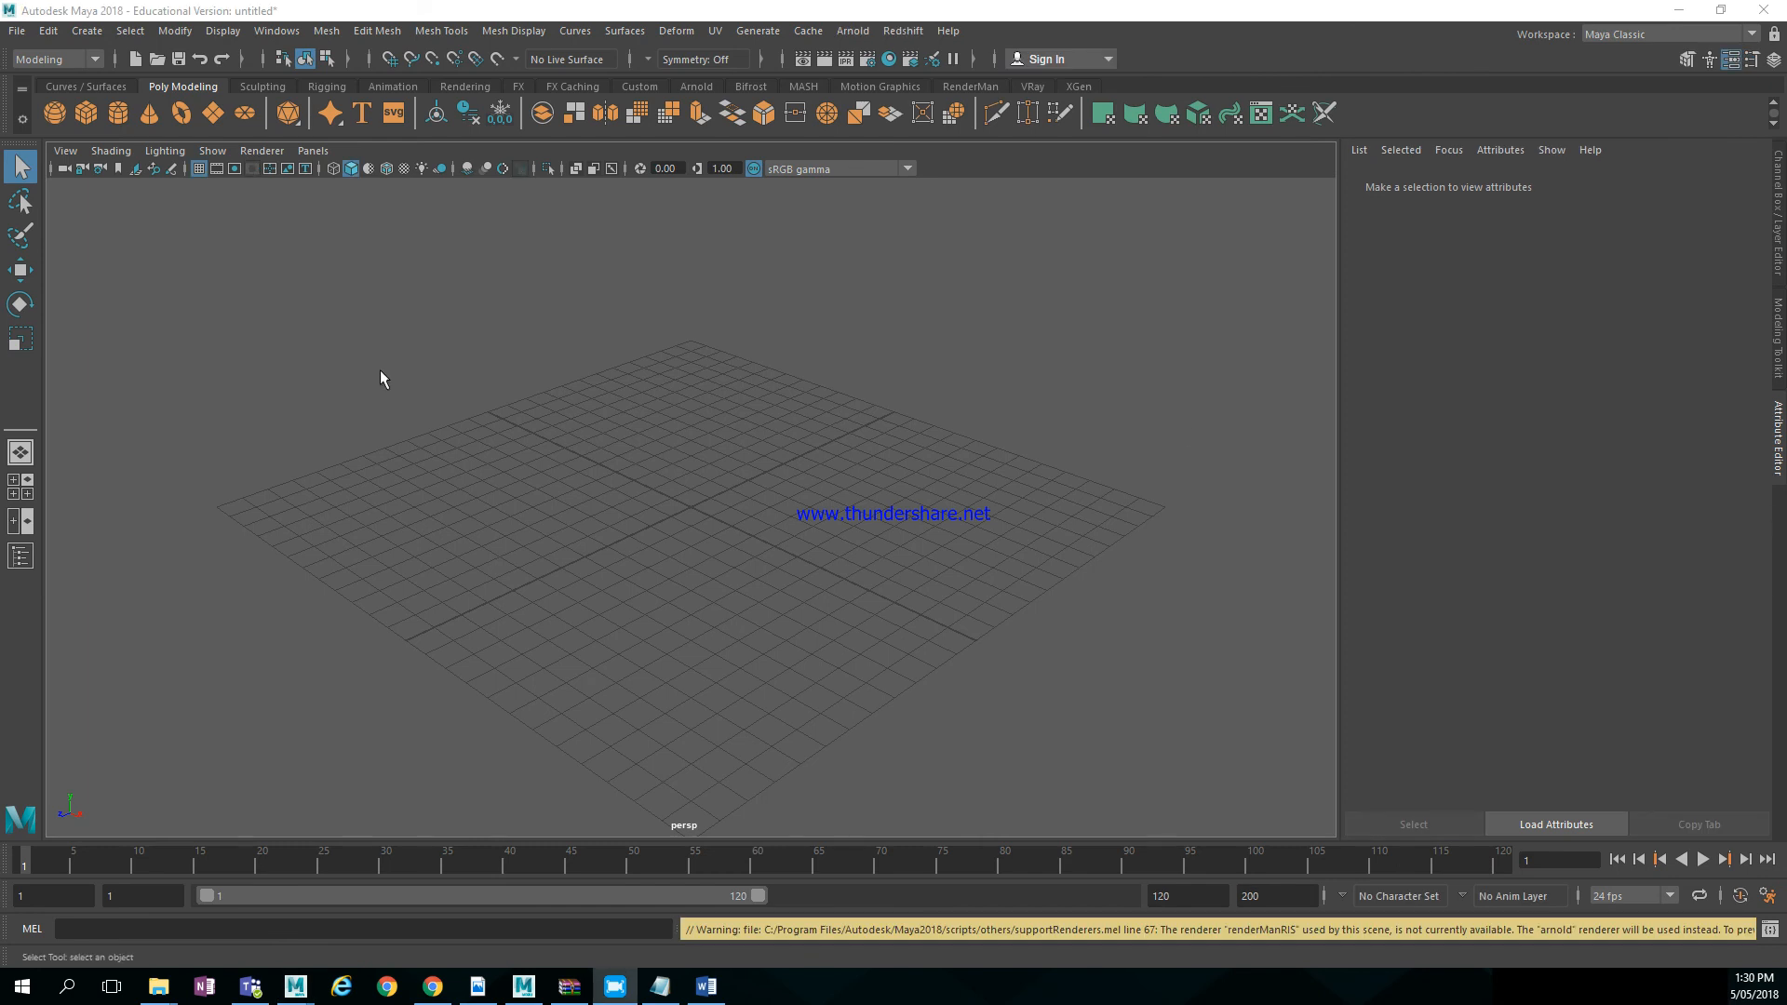
pyautogui.click(19, 32)
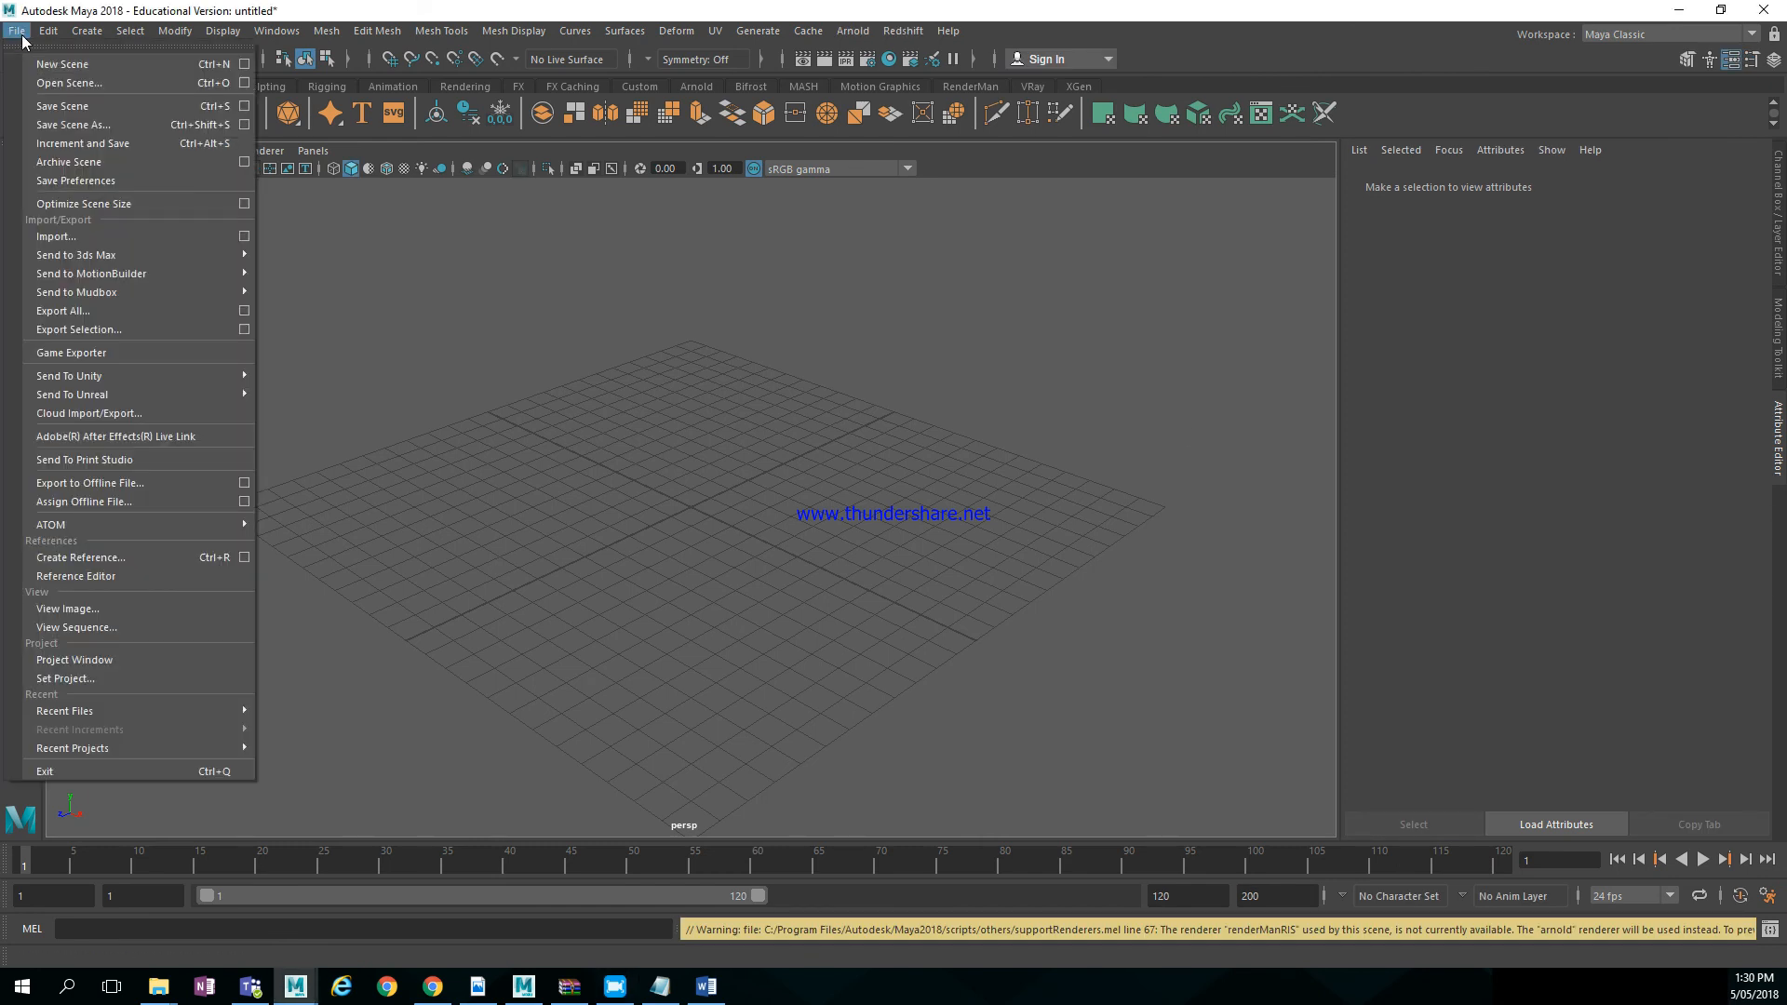
pyautogui.click(148, 236)
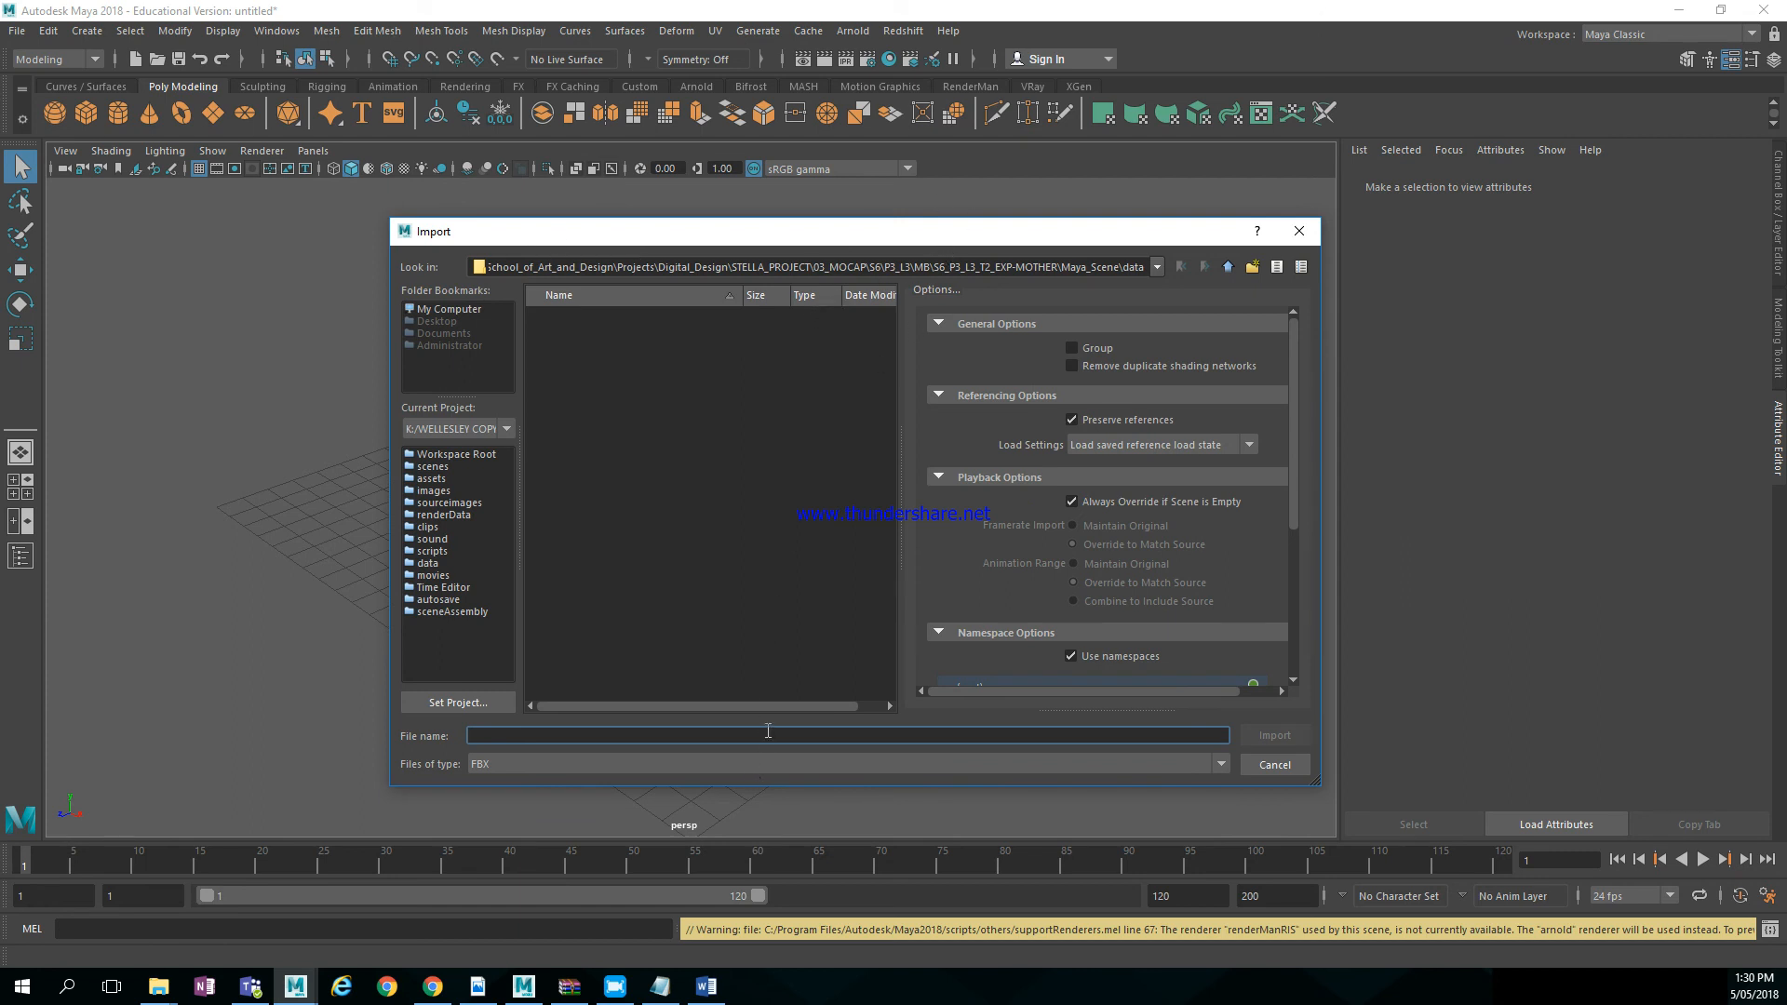
pyautogui.hotkey('ctrl', 'v')
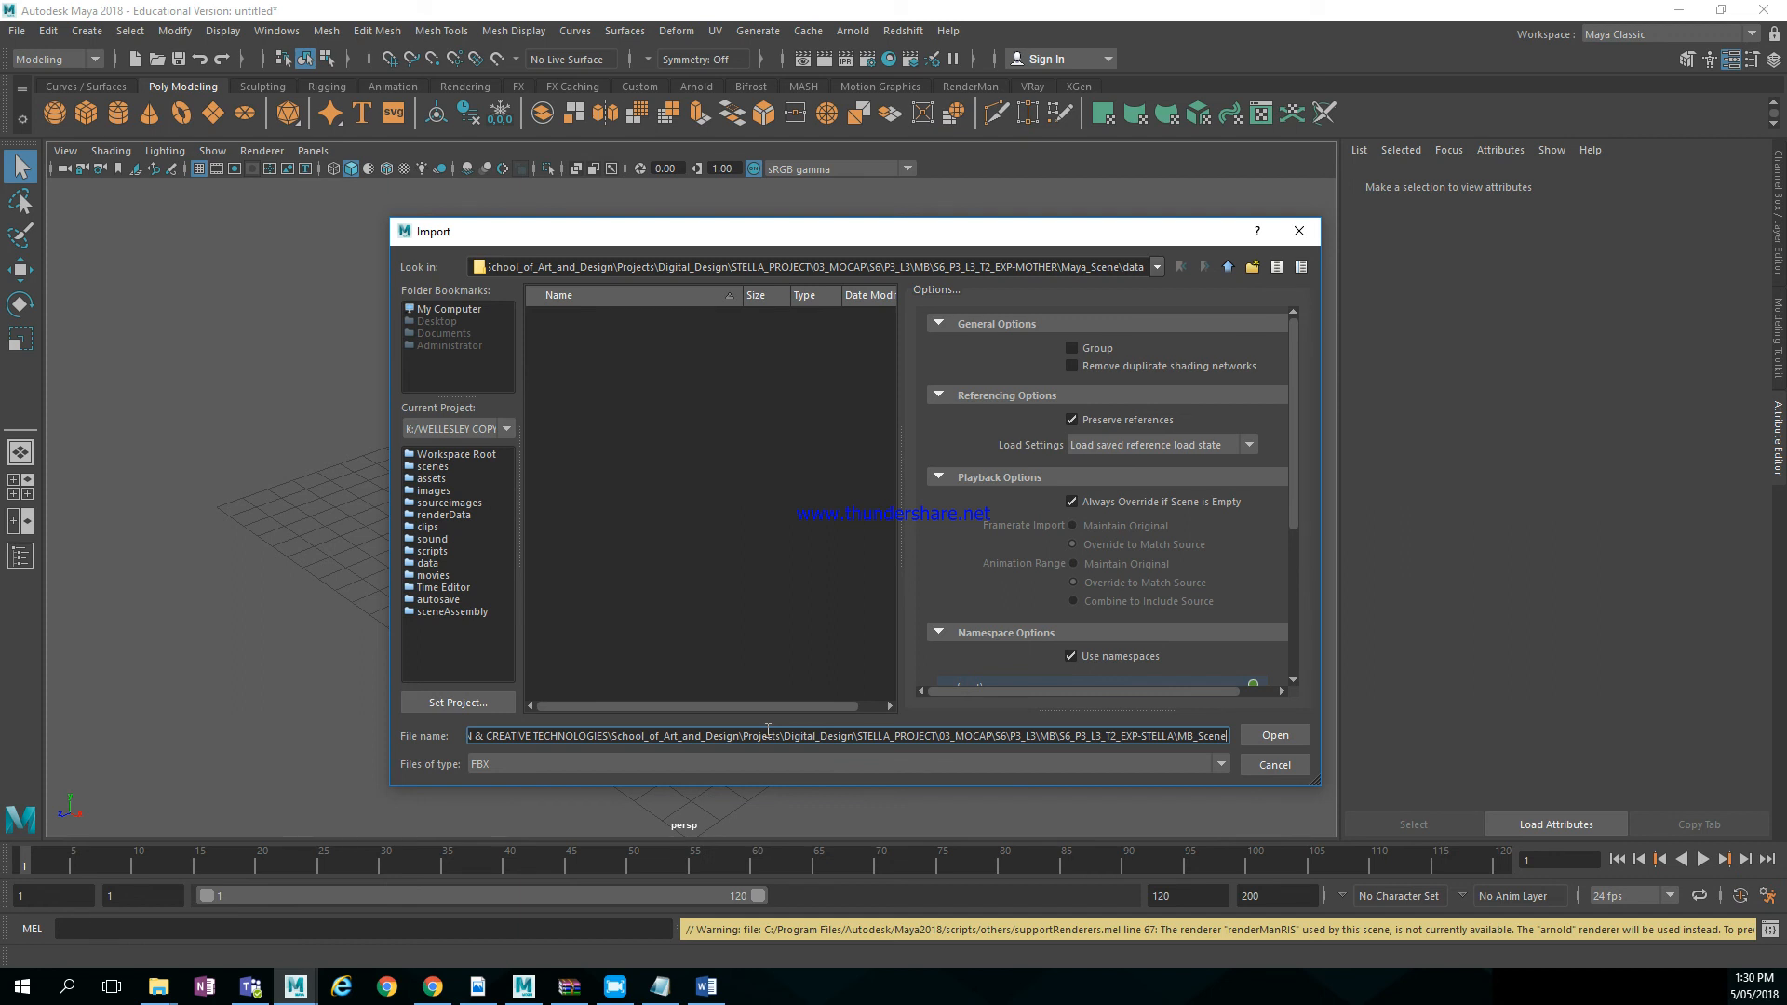
pyautogui.press('Return')
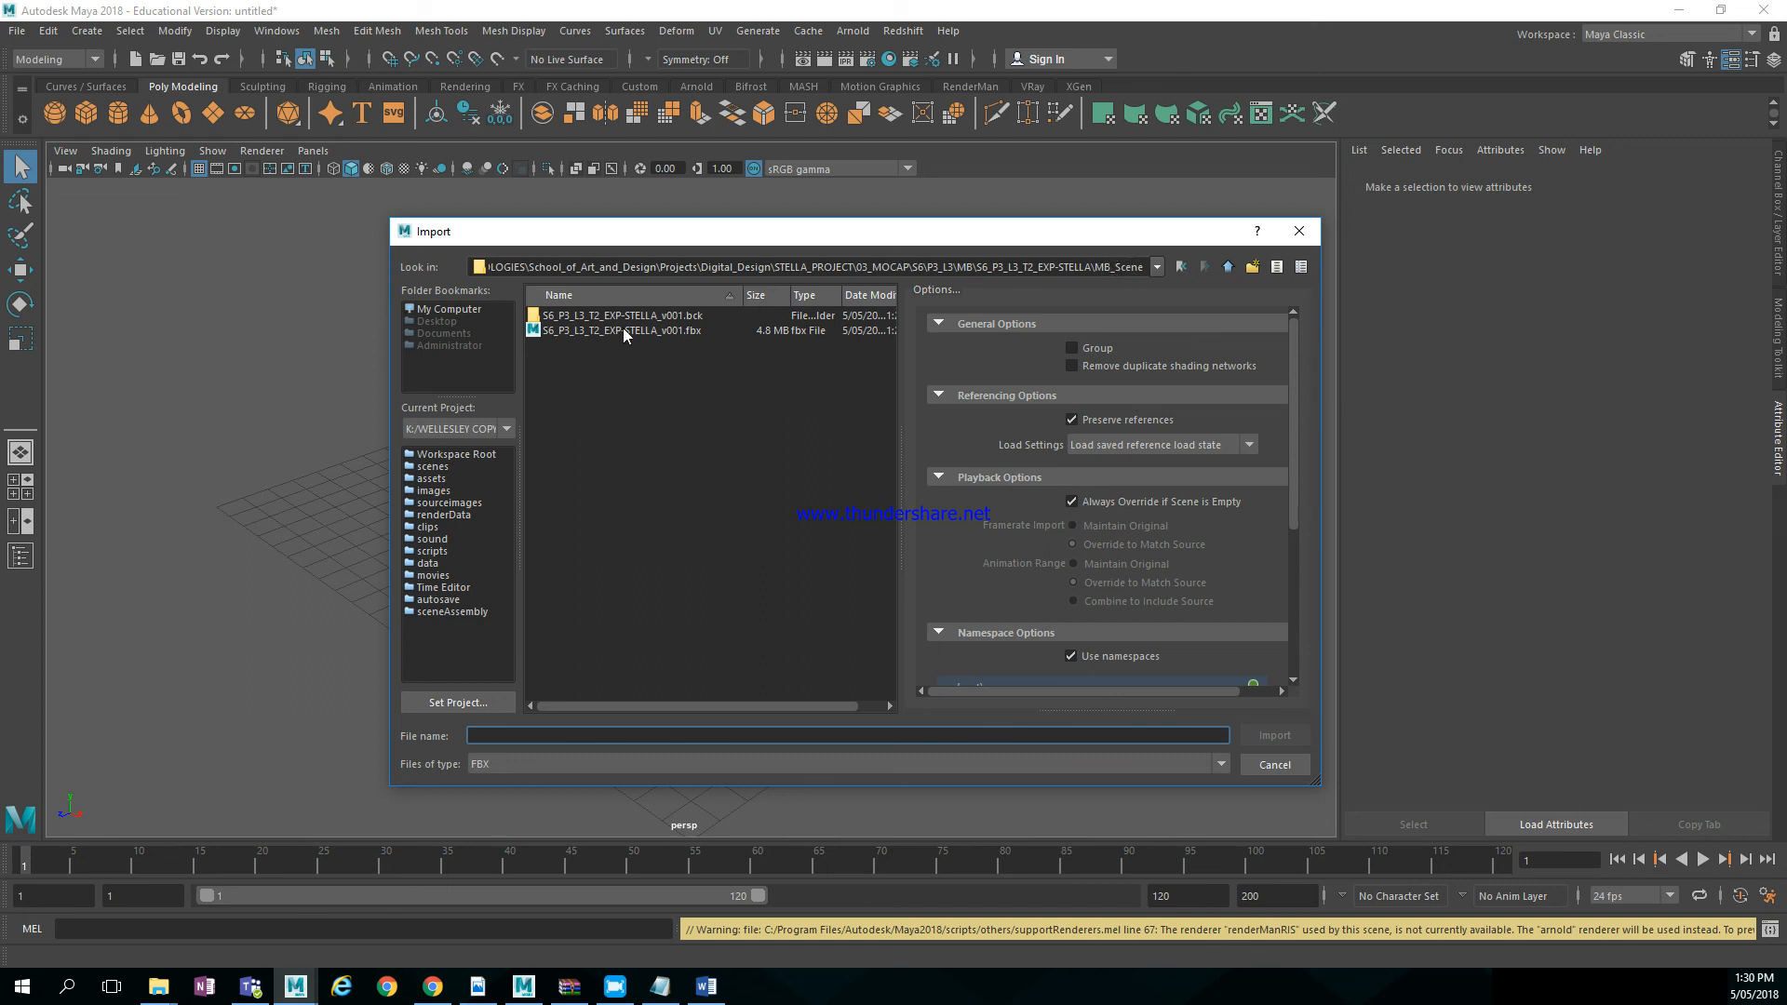
pyautogui.click(590, 332)
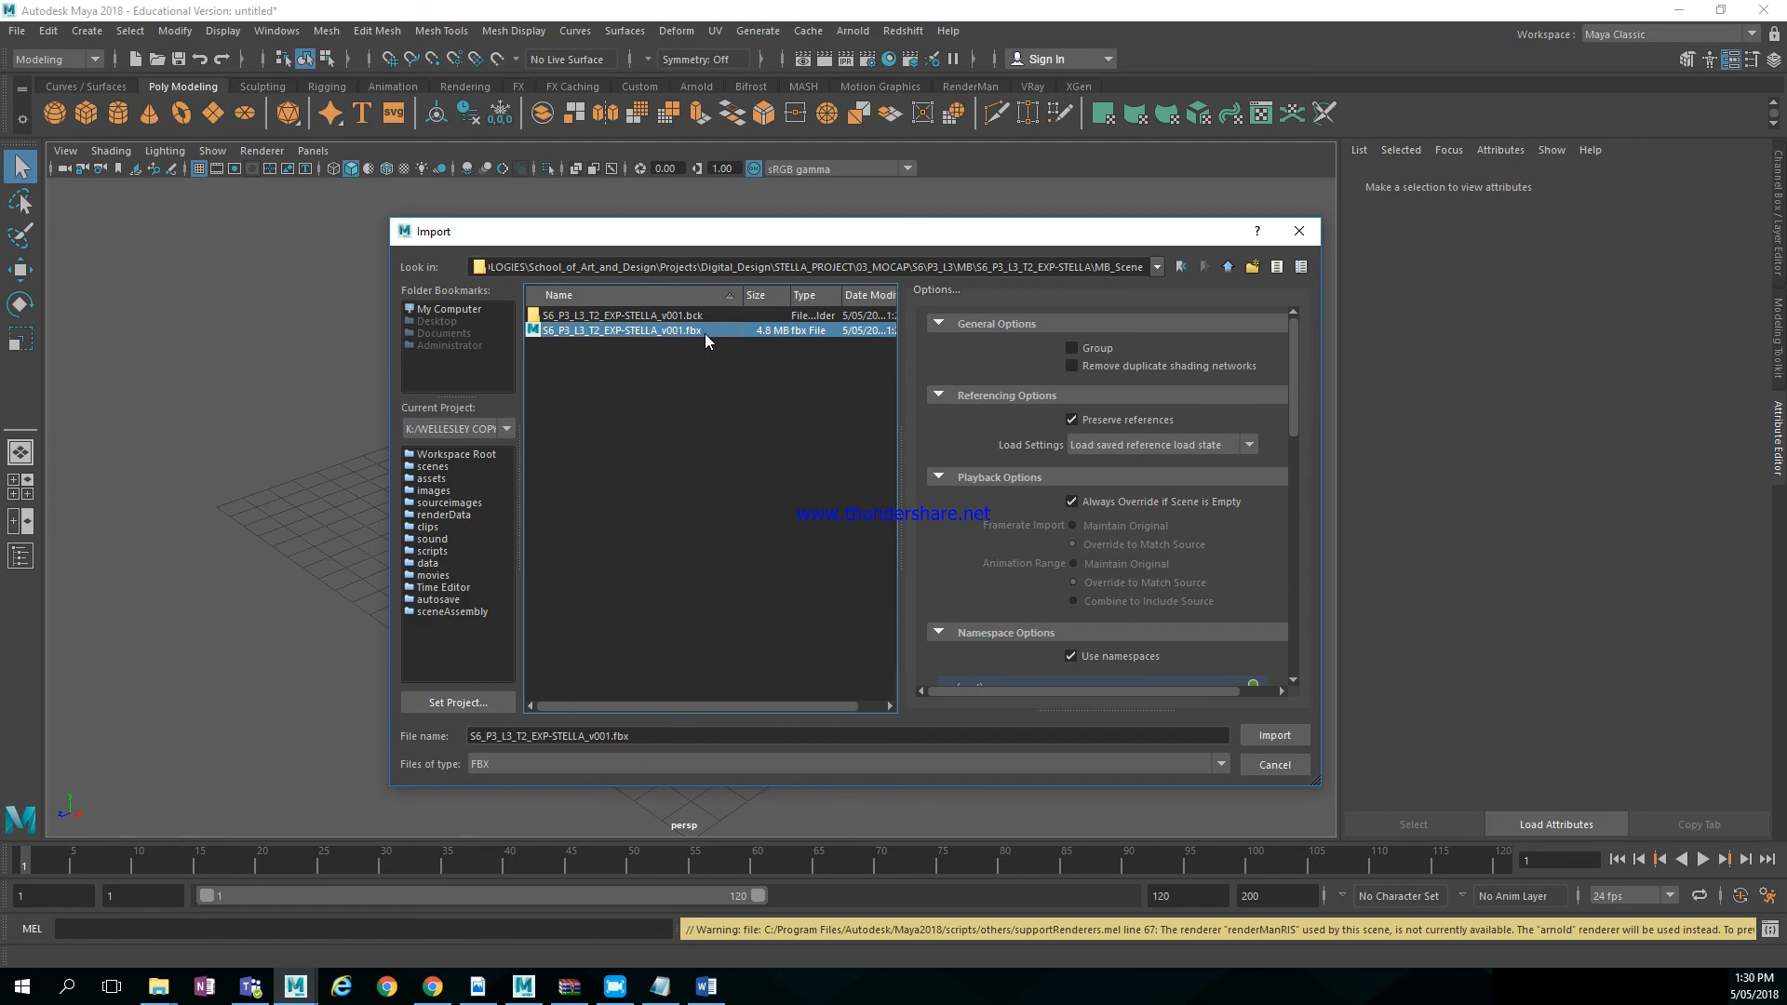
pyautogui.click(1274, 736)
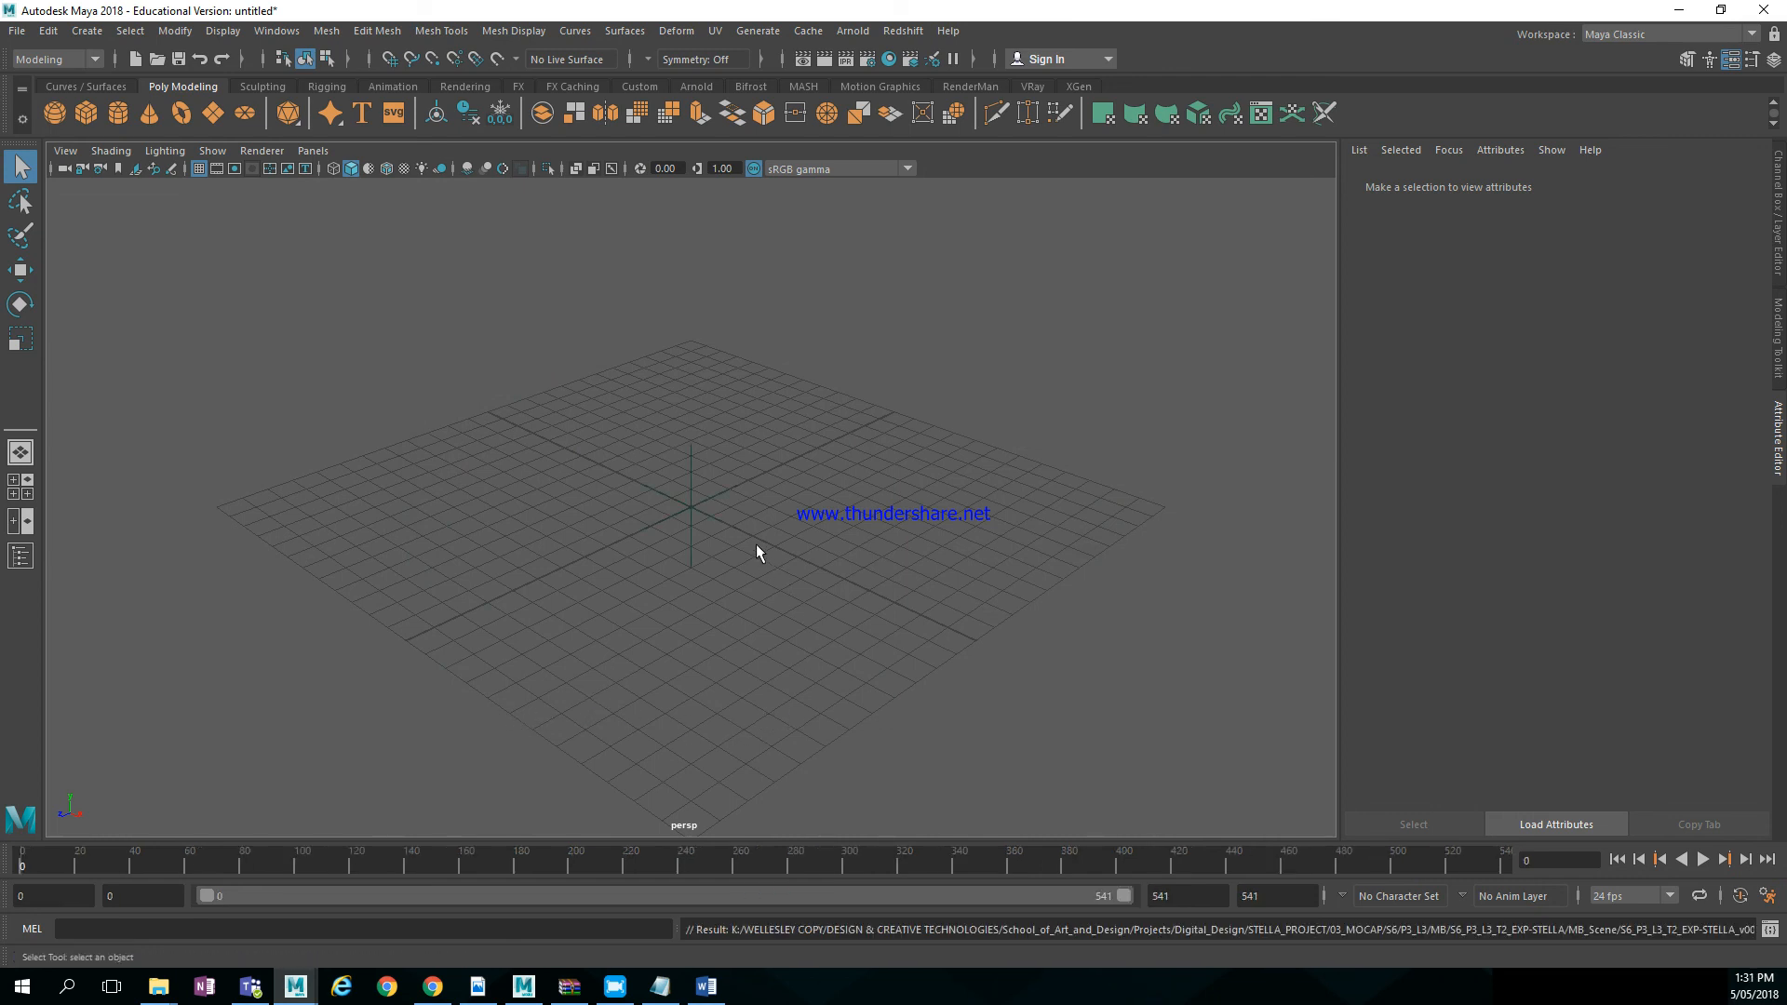
# Frame the imported character in the perspective view and review its animation through frame 541
pyautogui.press('a')
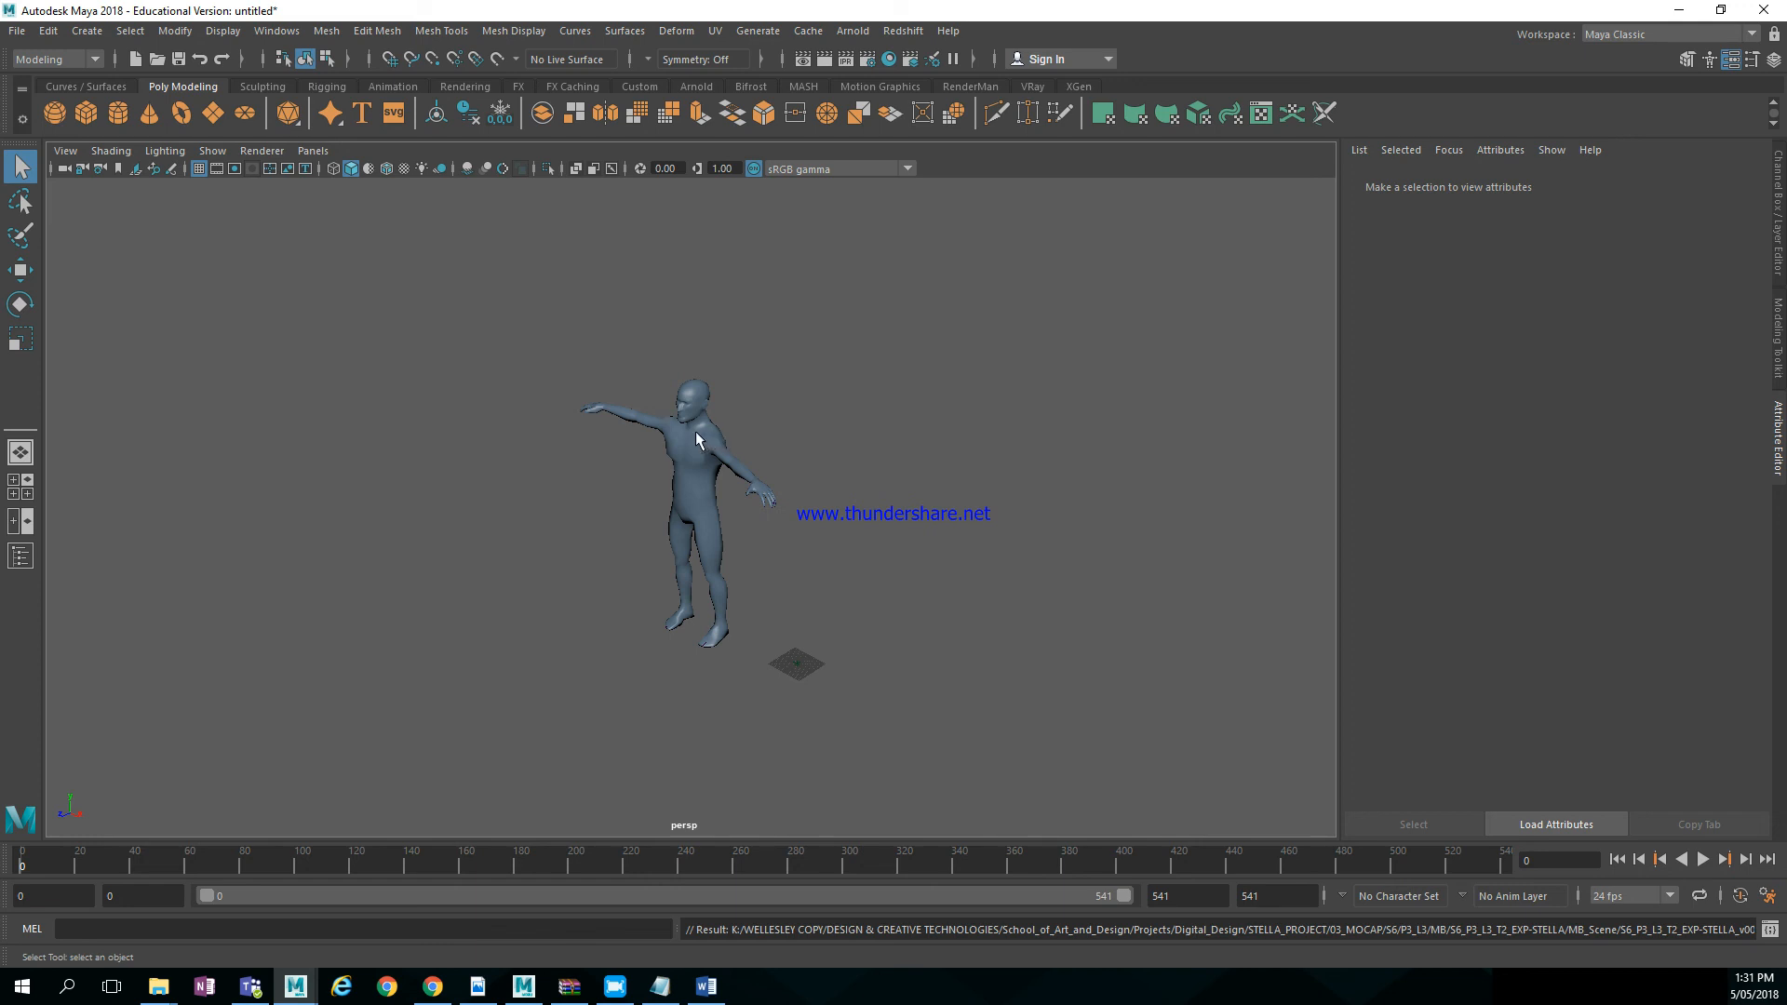
pyautogui.hotkey('alt', 'v')
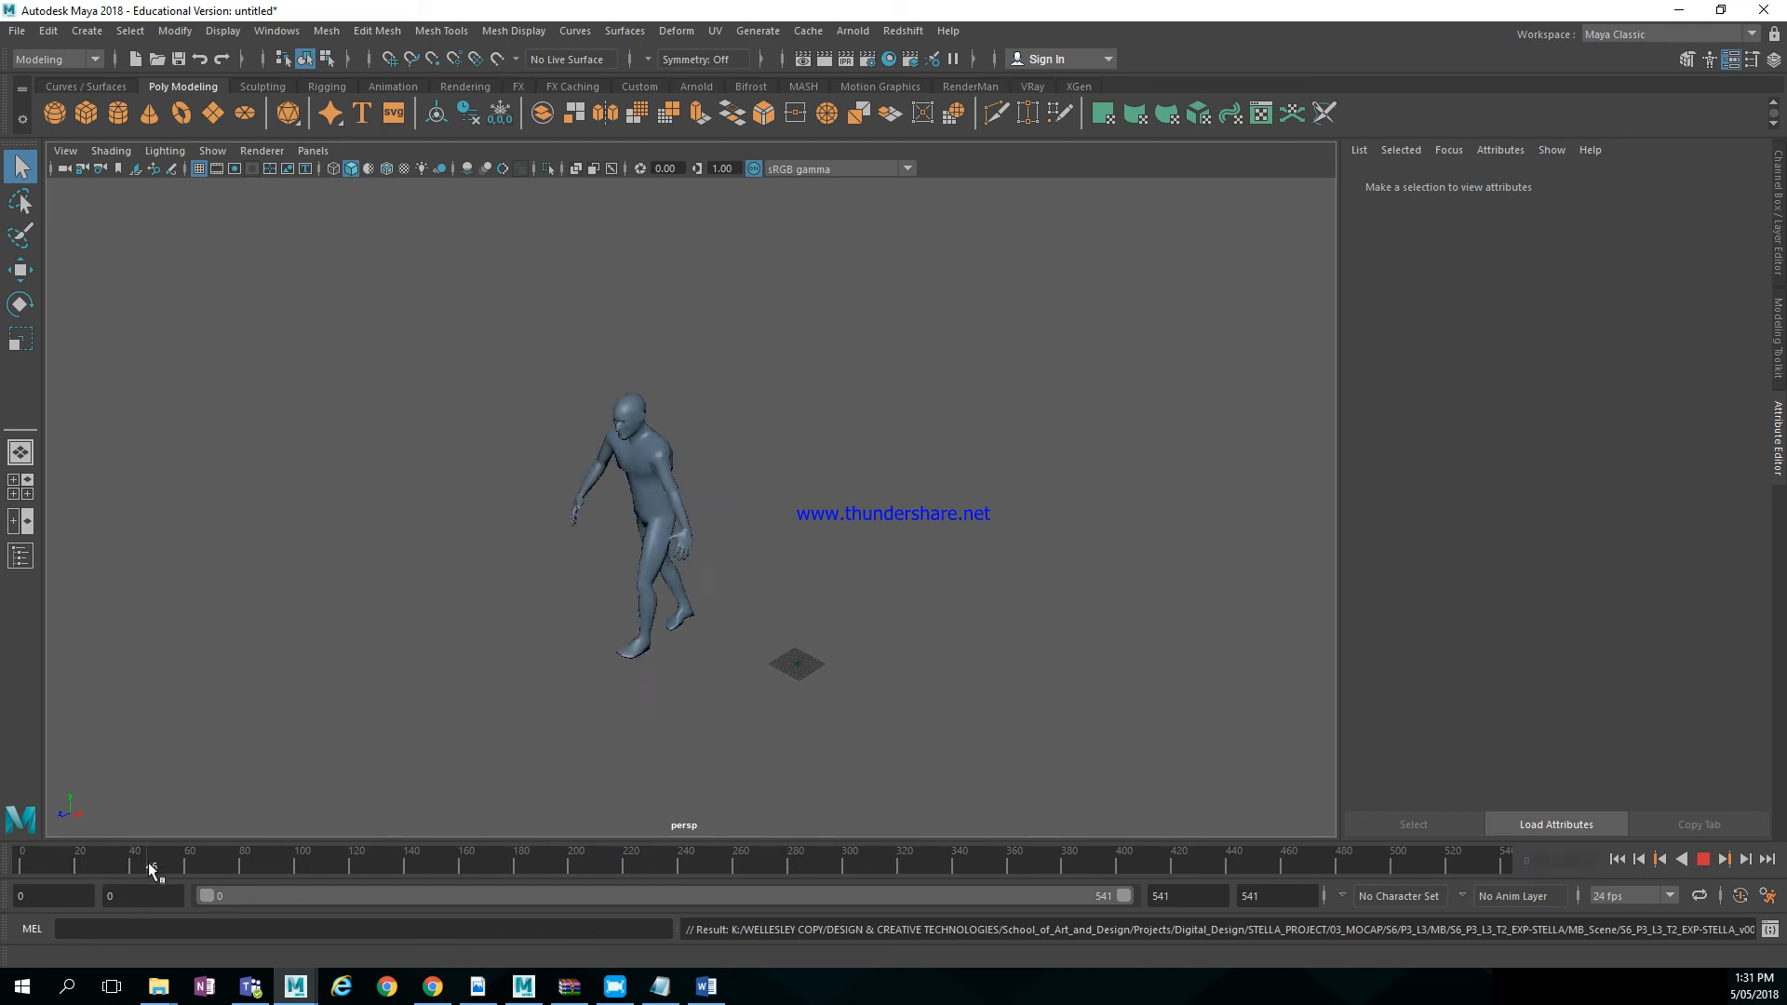
pyautogui.moveTo(150, 869)
pyautogui.mouseDown()
pyautogui.moveTo(931, 866)
pyautogui.moveTo(1273, 842)
pyautogui.moveTo(1505, 854)
pyautogui.mouseUp()
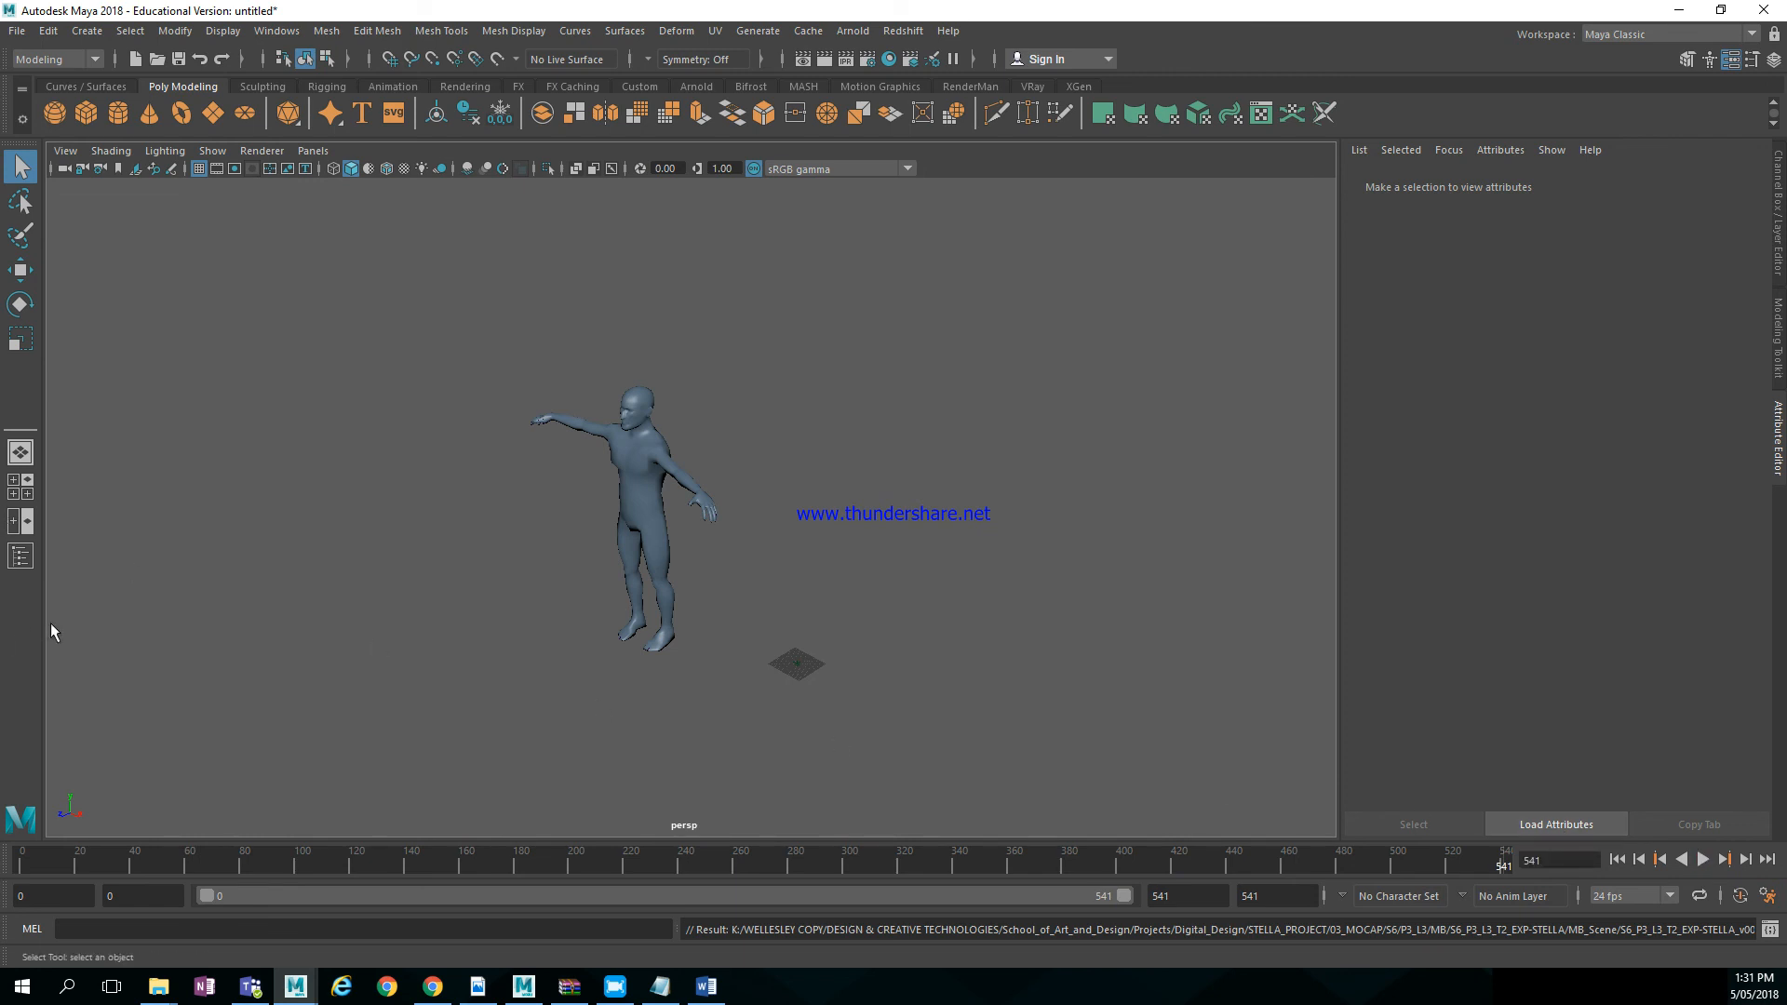
# Assign a new Blinn material to the MocapGuy_Geo mesh
pyautogui.click(642, 469)
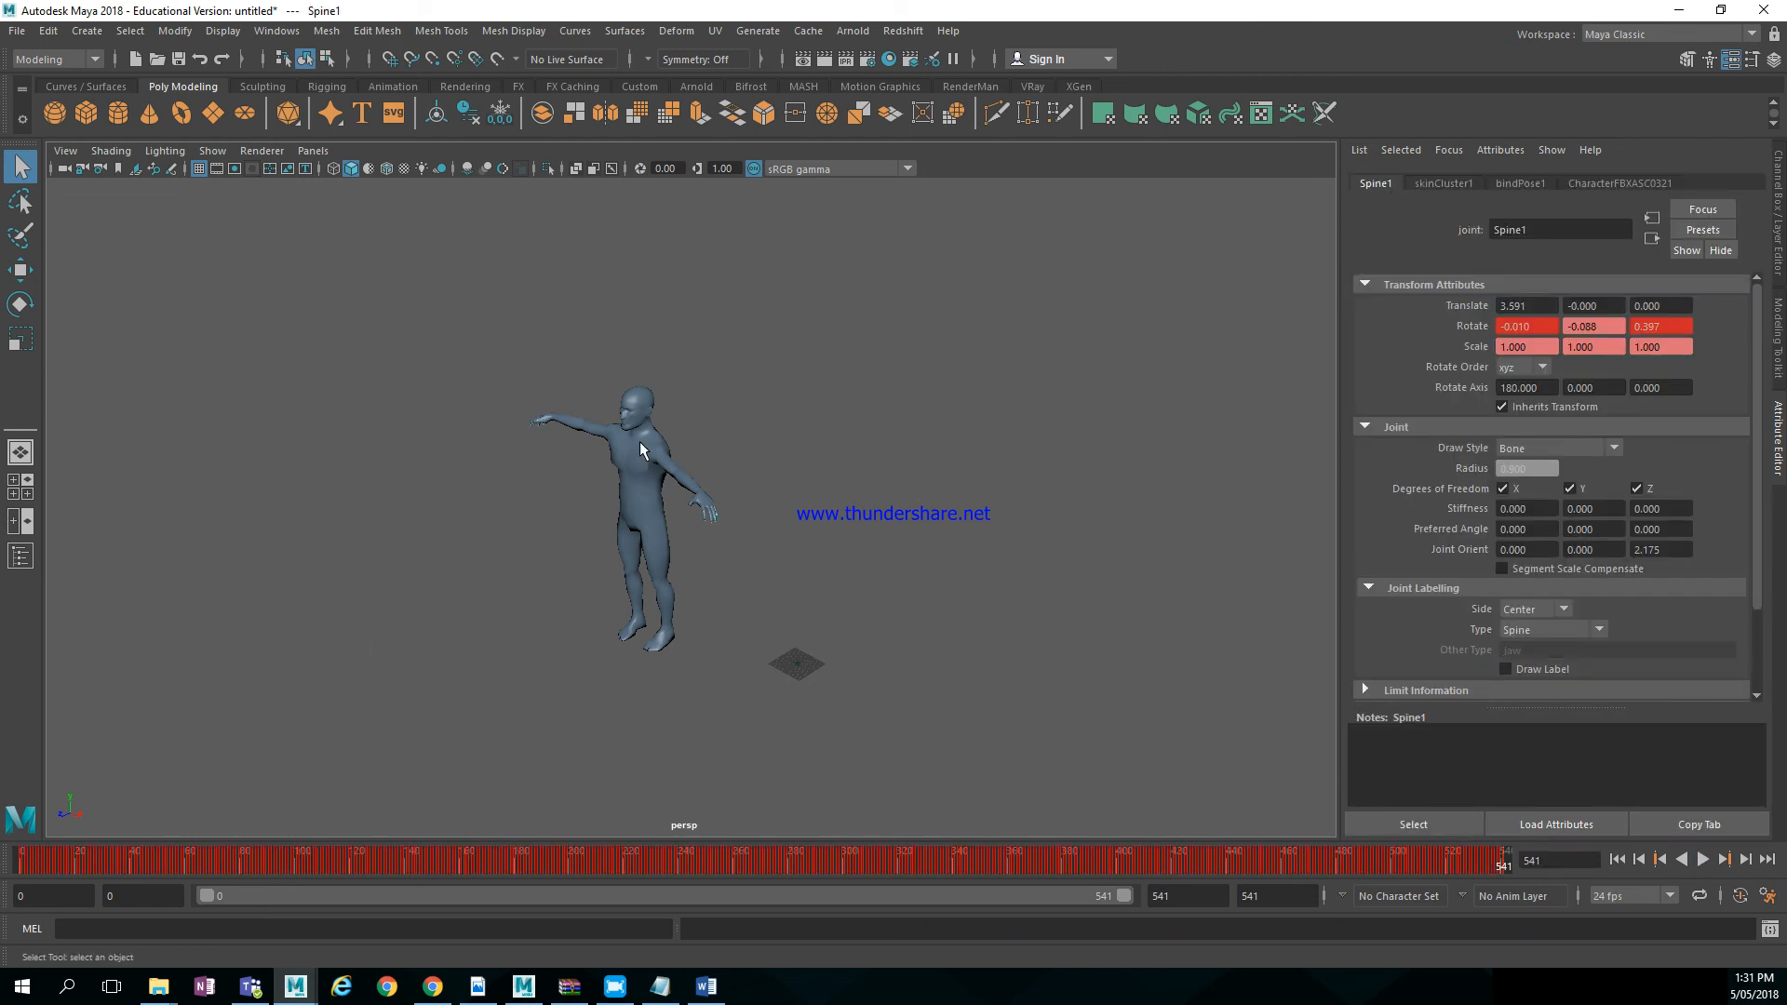
pyautogui.click(638, 437)
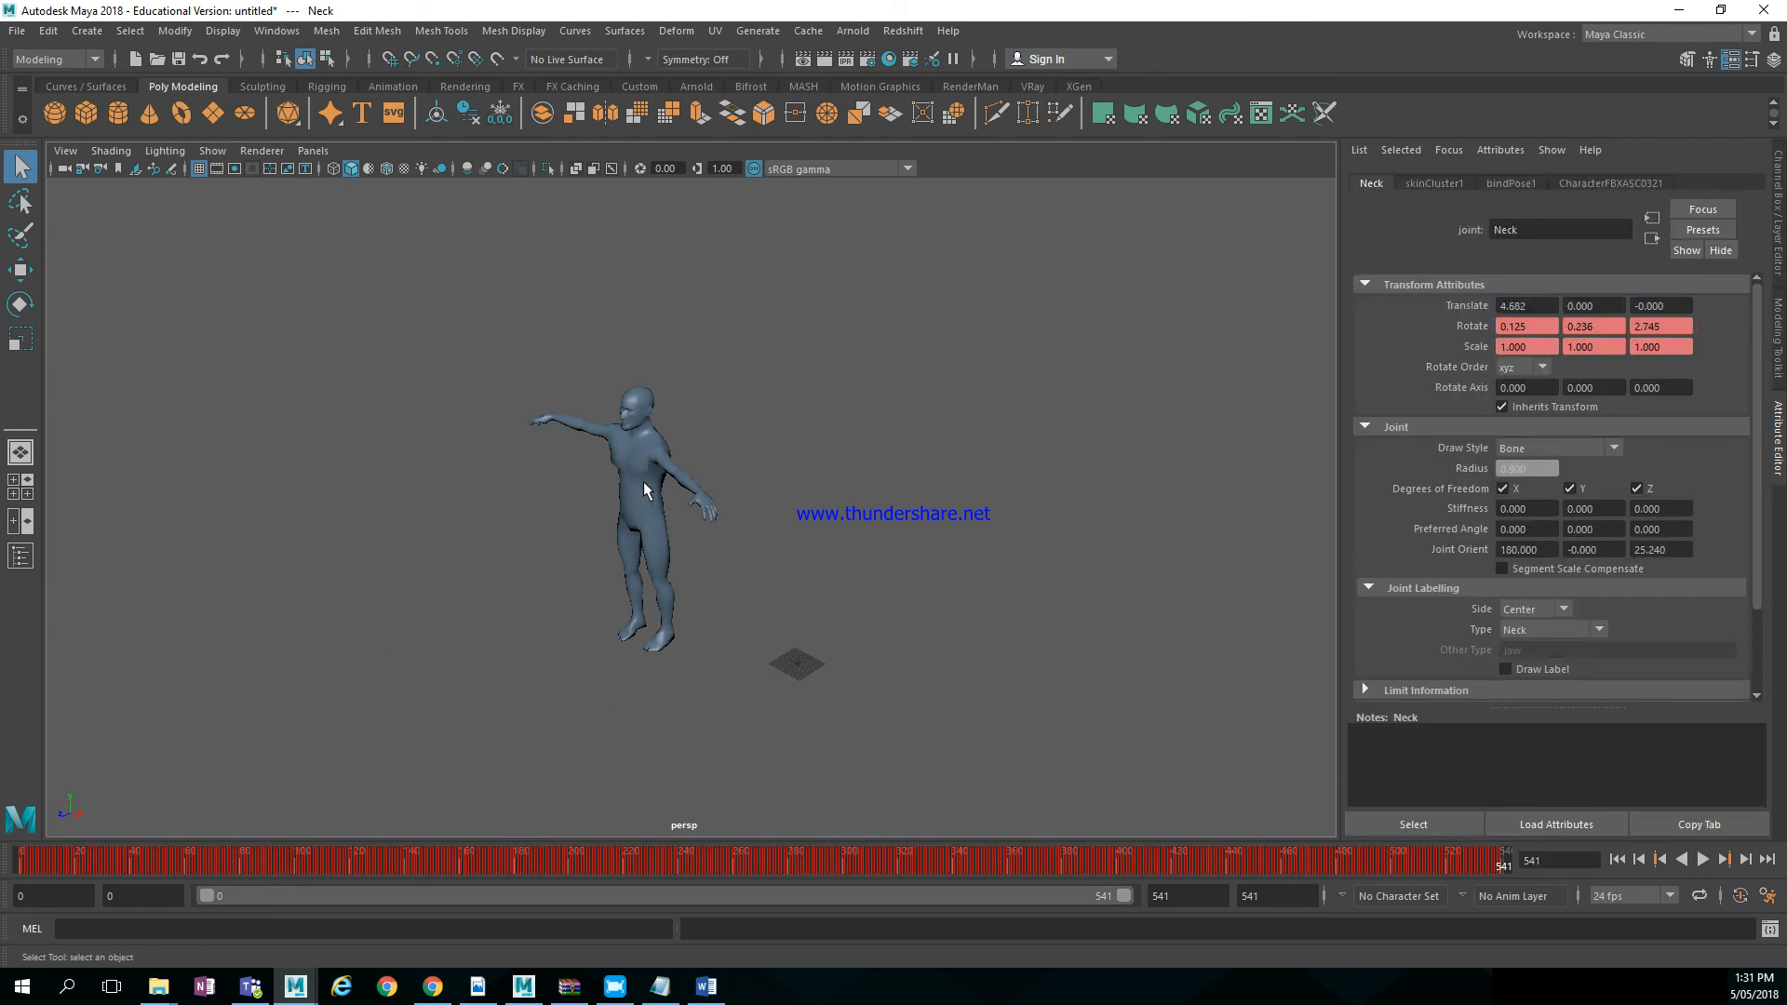
pyautogui.click(645, 456)
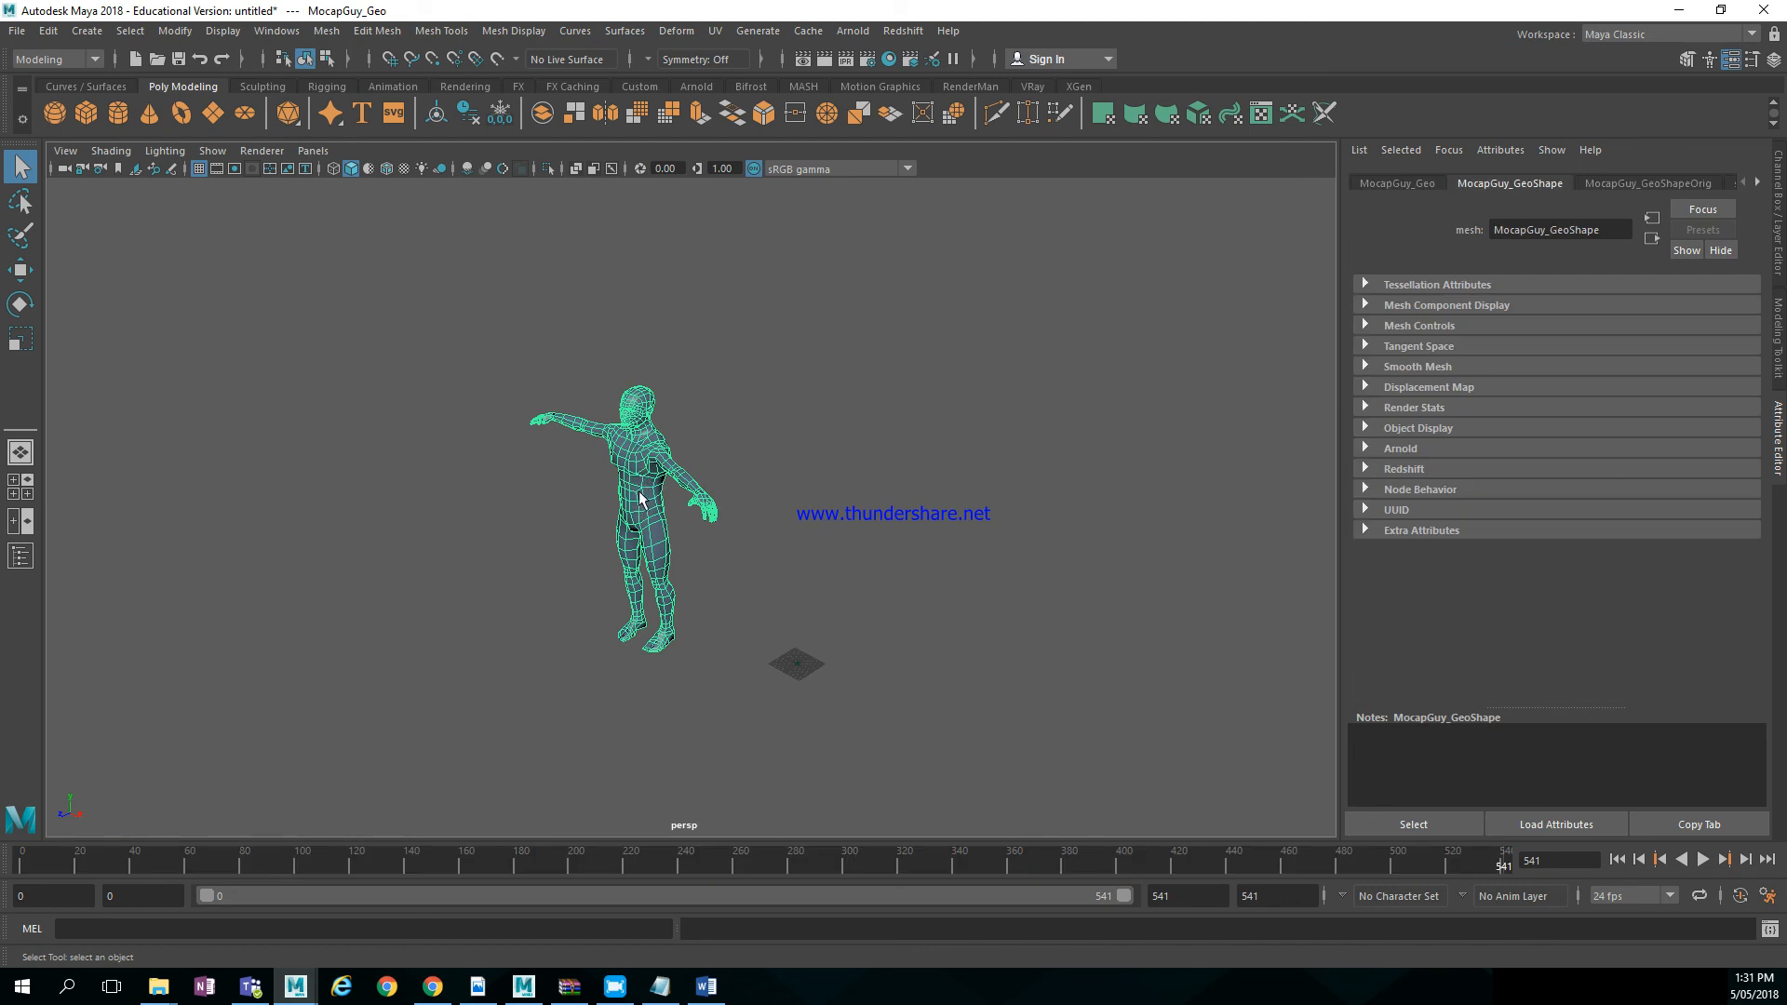
pyautogui.rightClick(641, 500)
pyautogui.moveTo(641, 493); pyautogui.dragTo(658, 913, button='right')
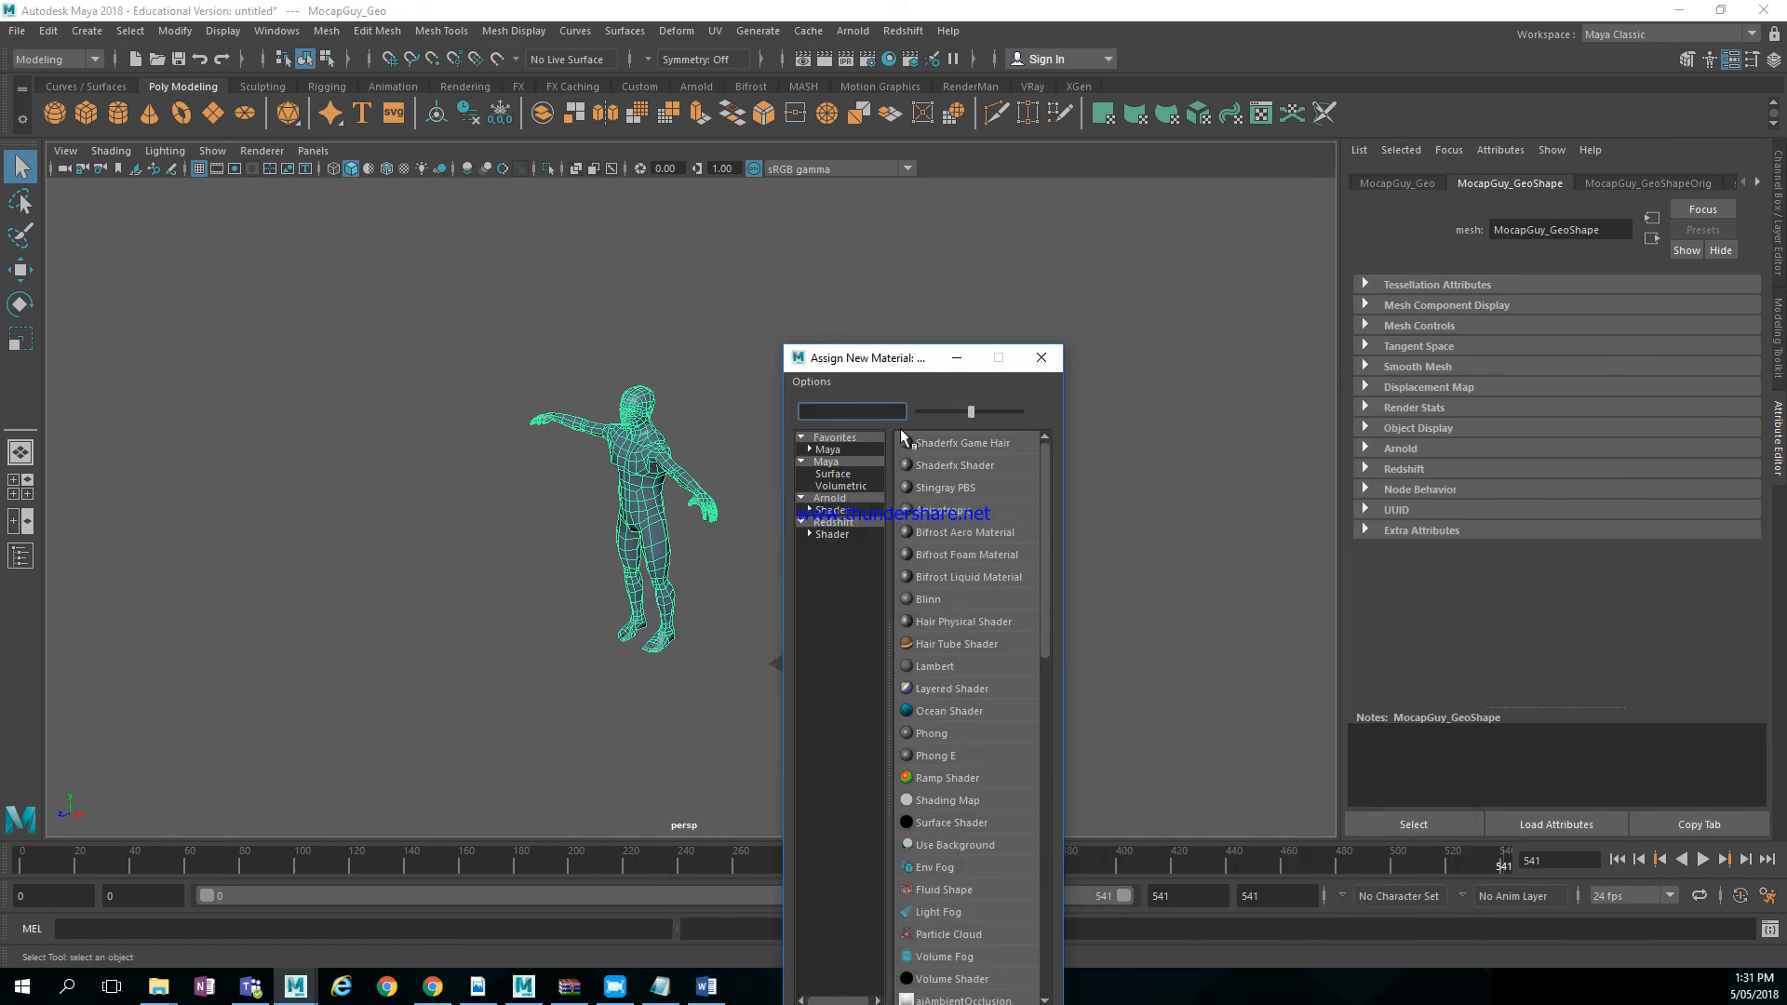
pyautogui.click(852, 450)
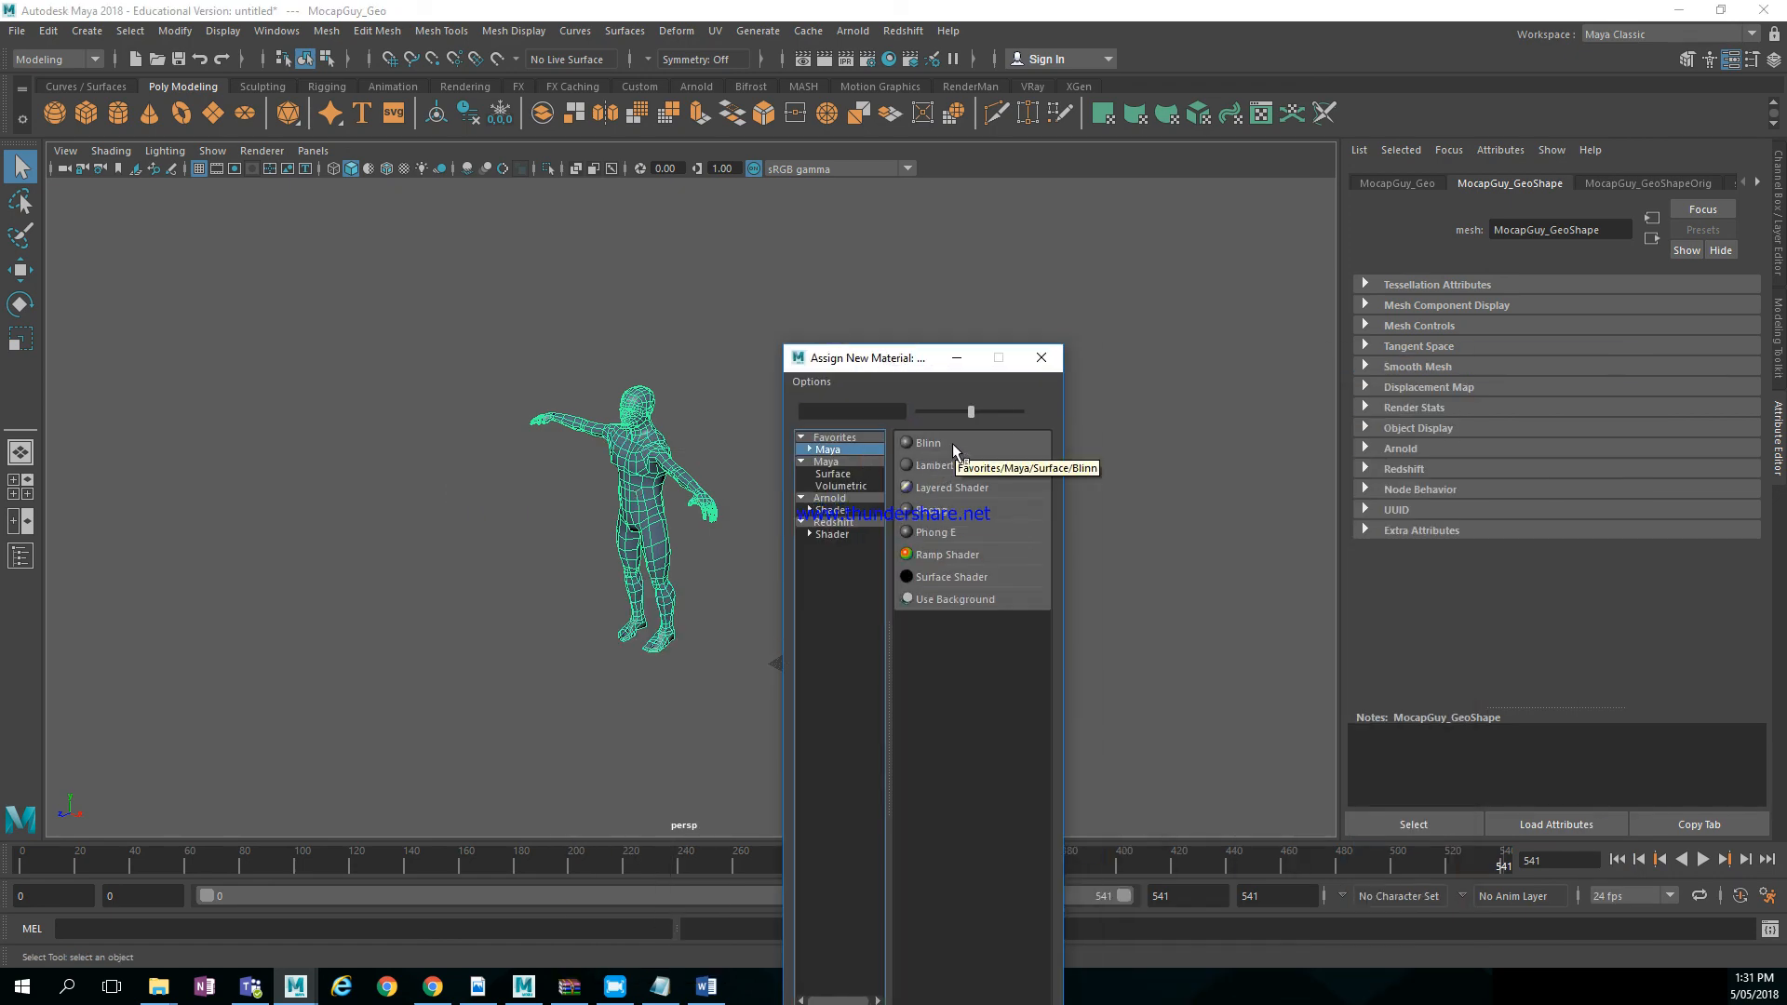
pyautogui.click(952, 443)
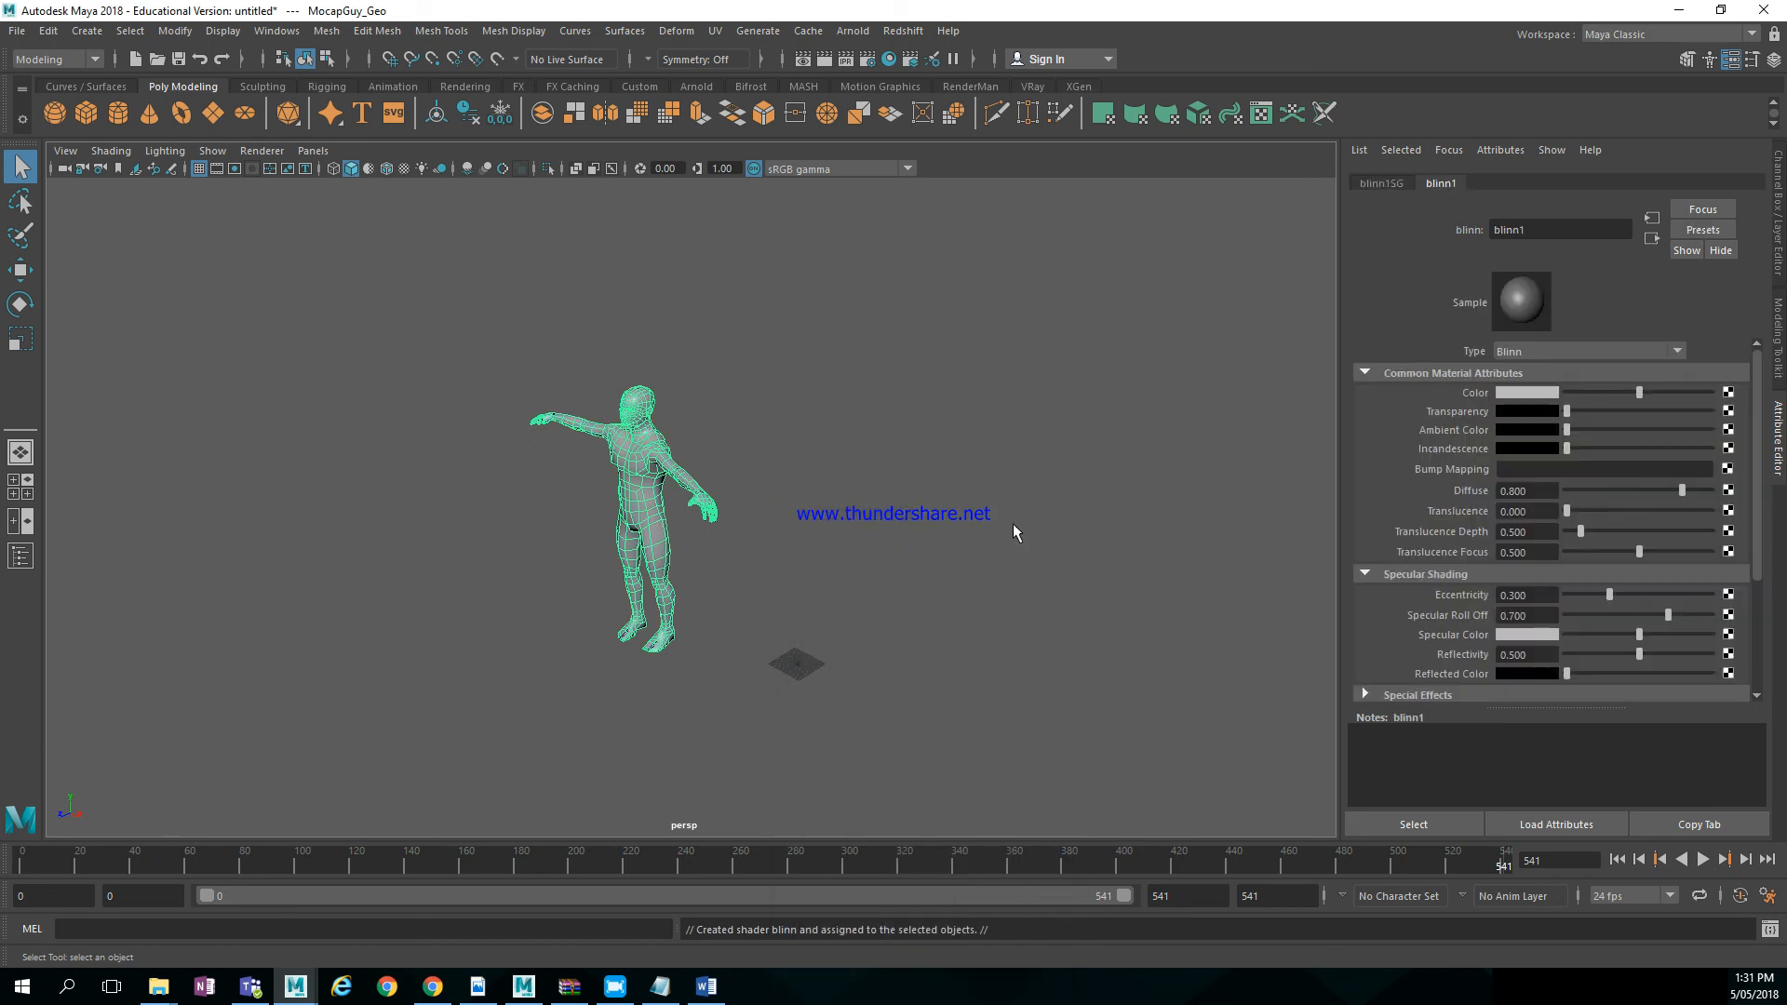
# Set the character's Blinn material color to yellow and deselect the mesh
pyautogui.click(1537, 398)
pyautogui.click(1524, 394)
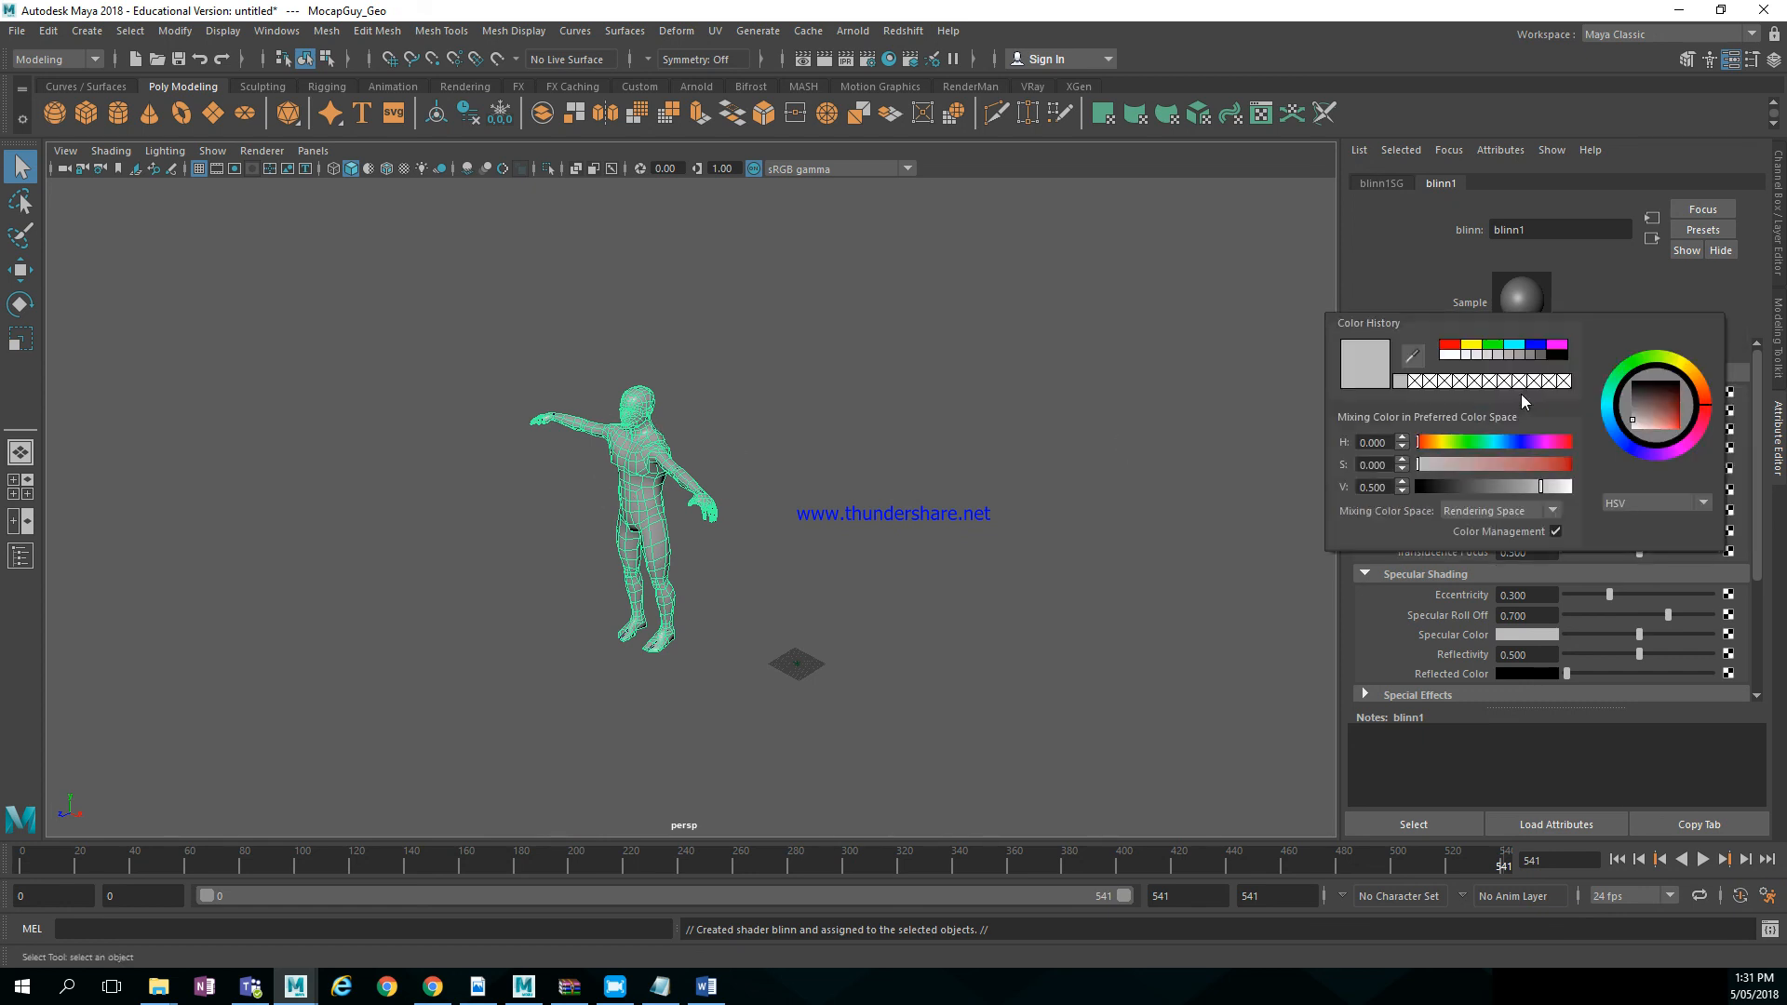
pyautogui.click(1471, 348)
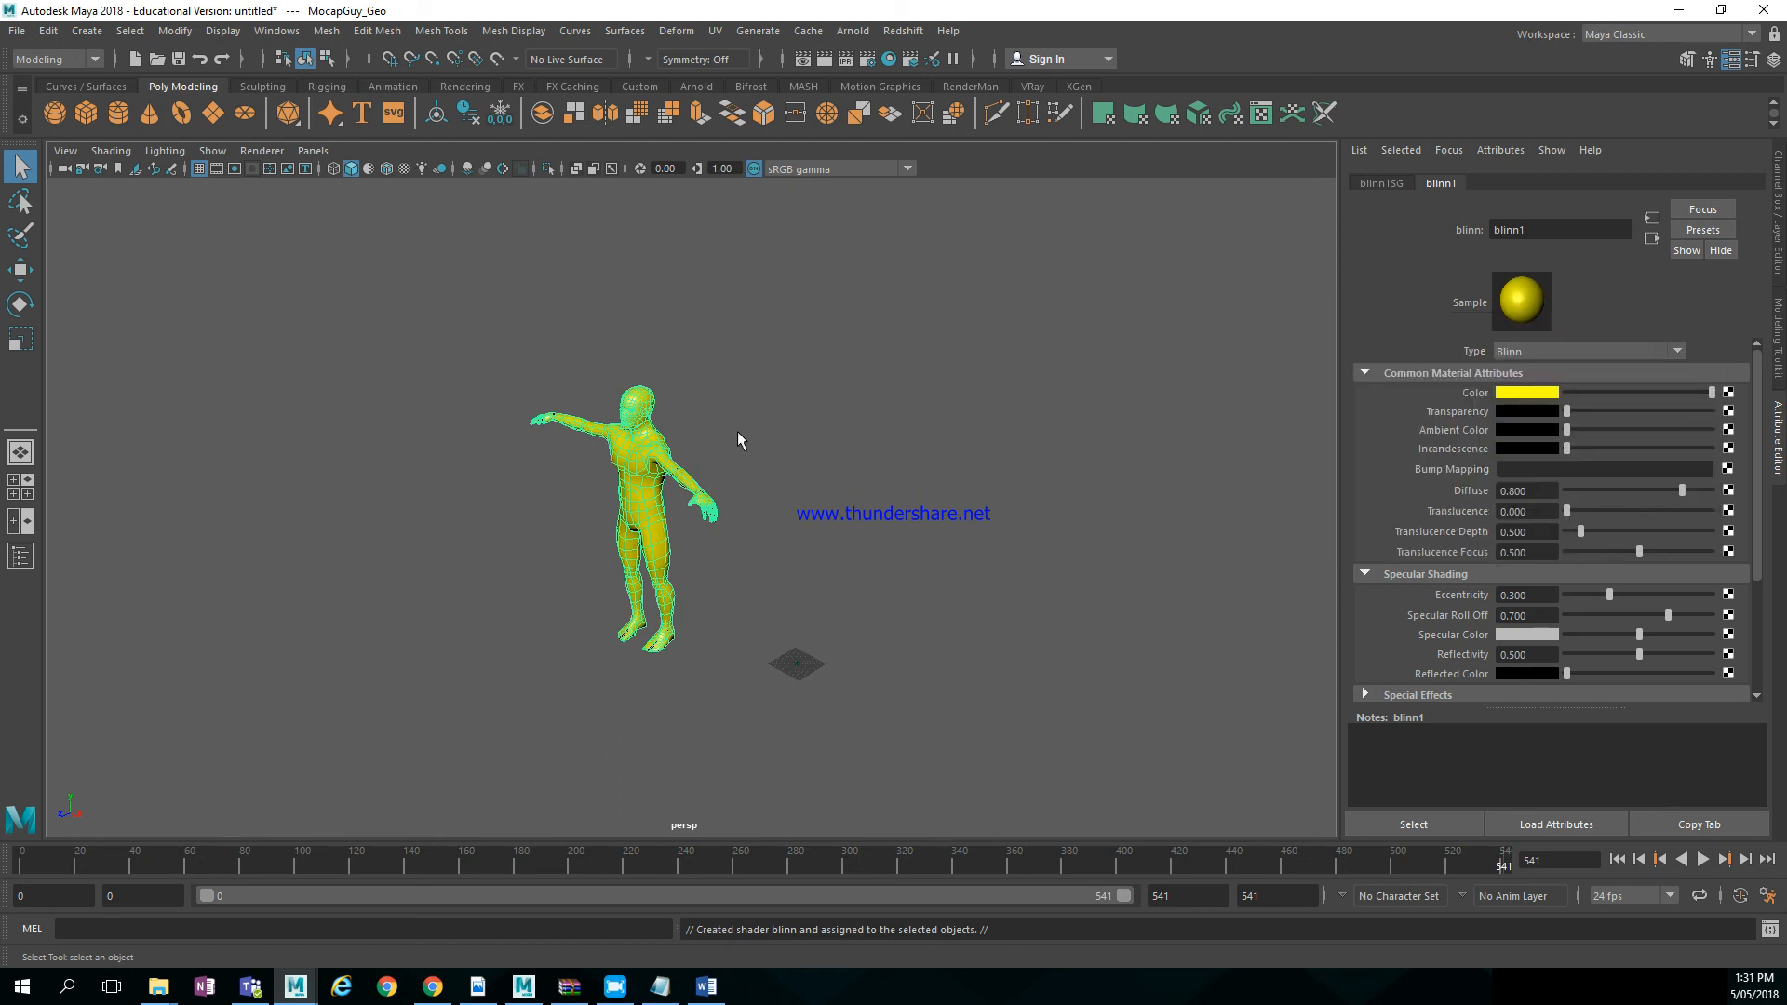
pyautogui.click(571, 437)
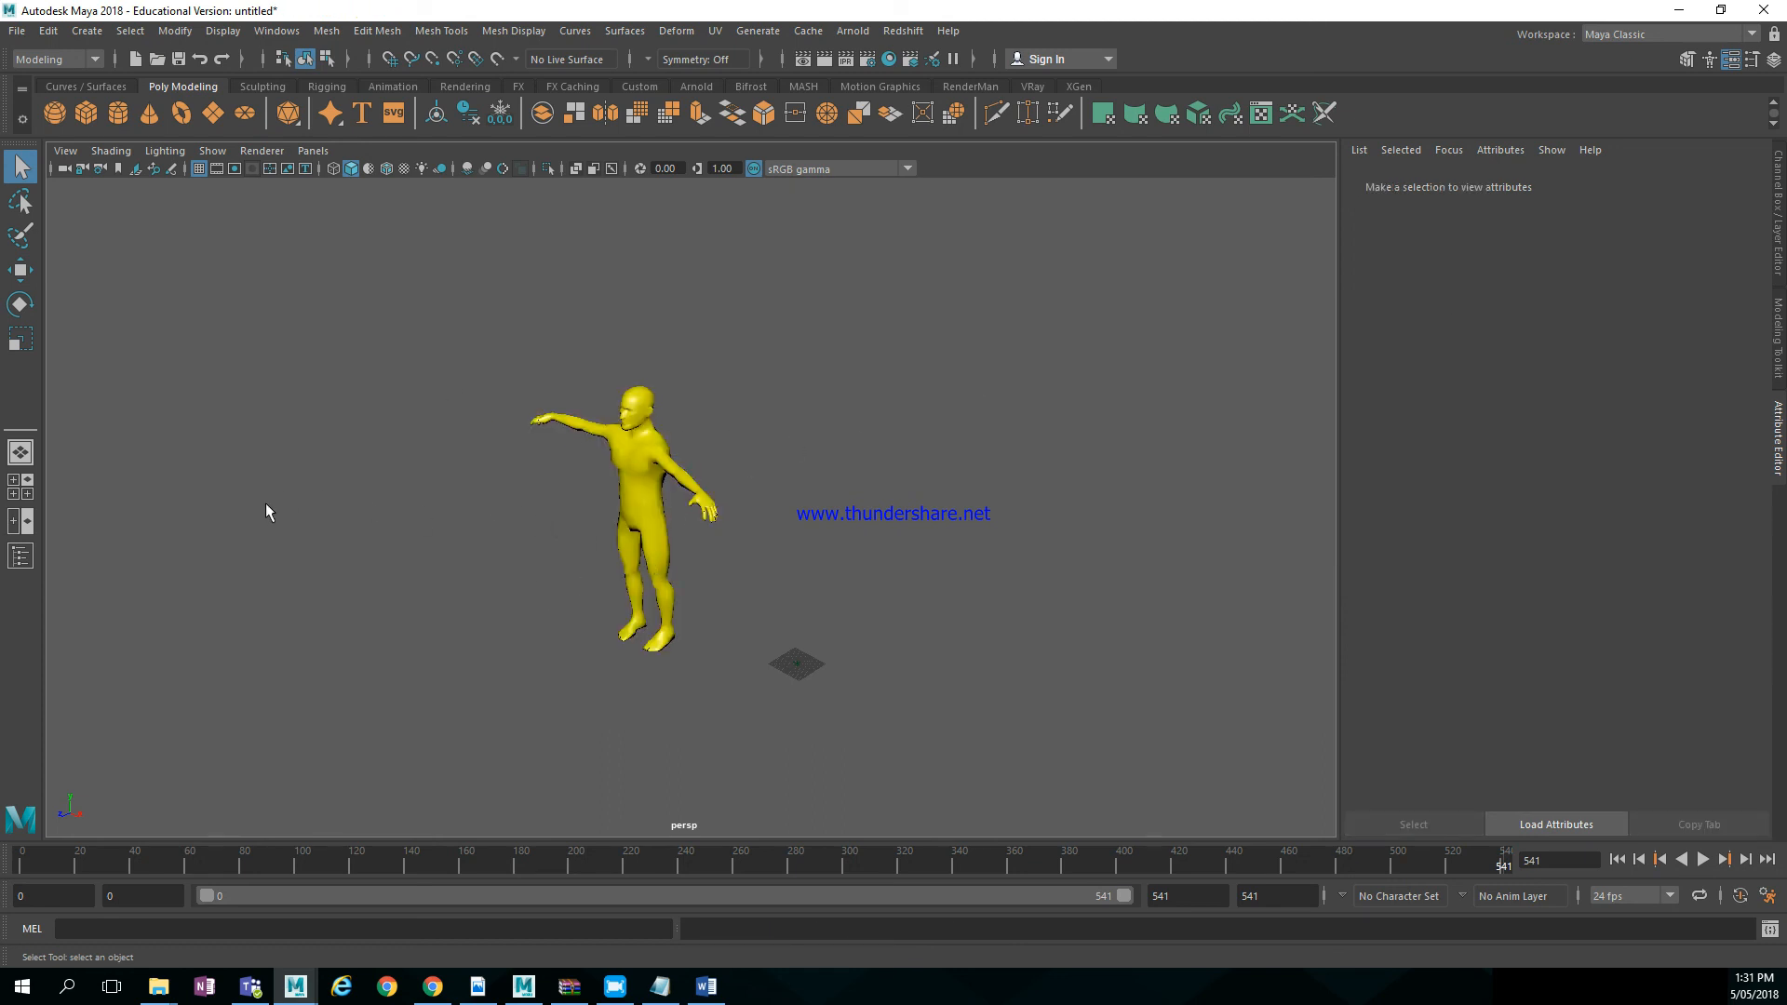
# Try to set the project to the MB_Scene folder of S6_P3_L3_T2_EXP-STELLA
pyautogui.click(17, 31)
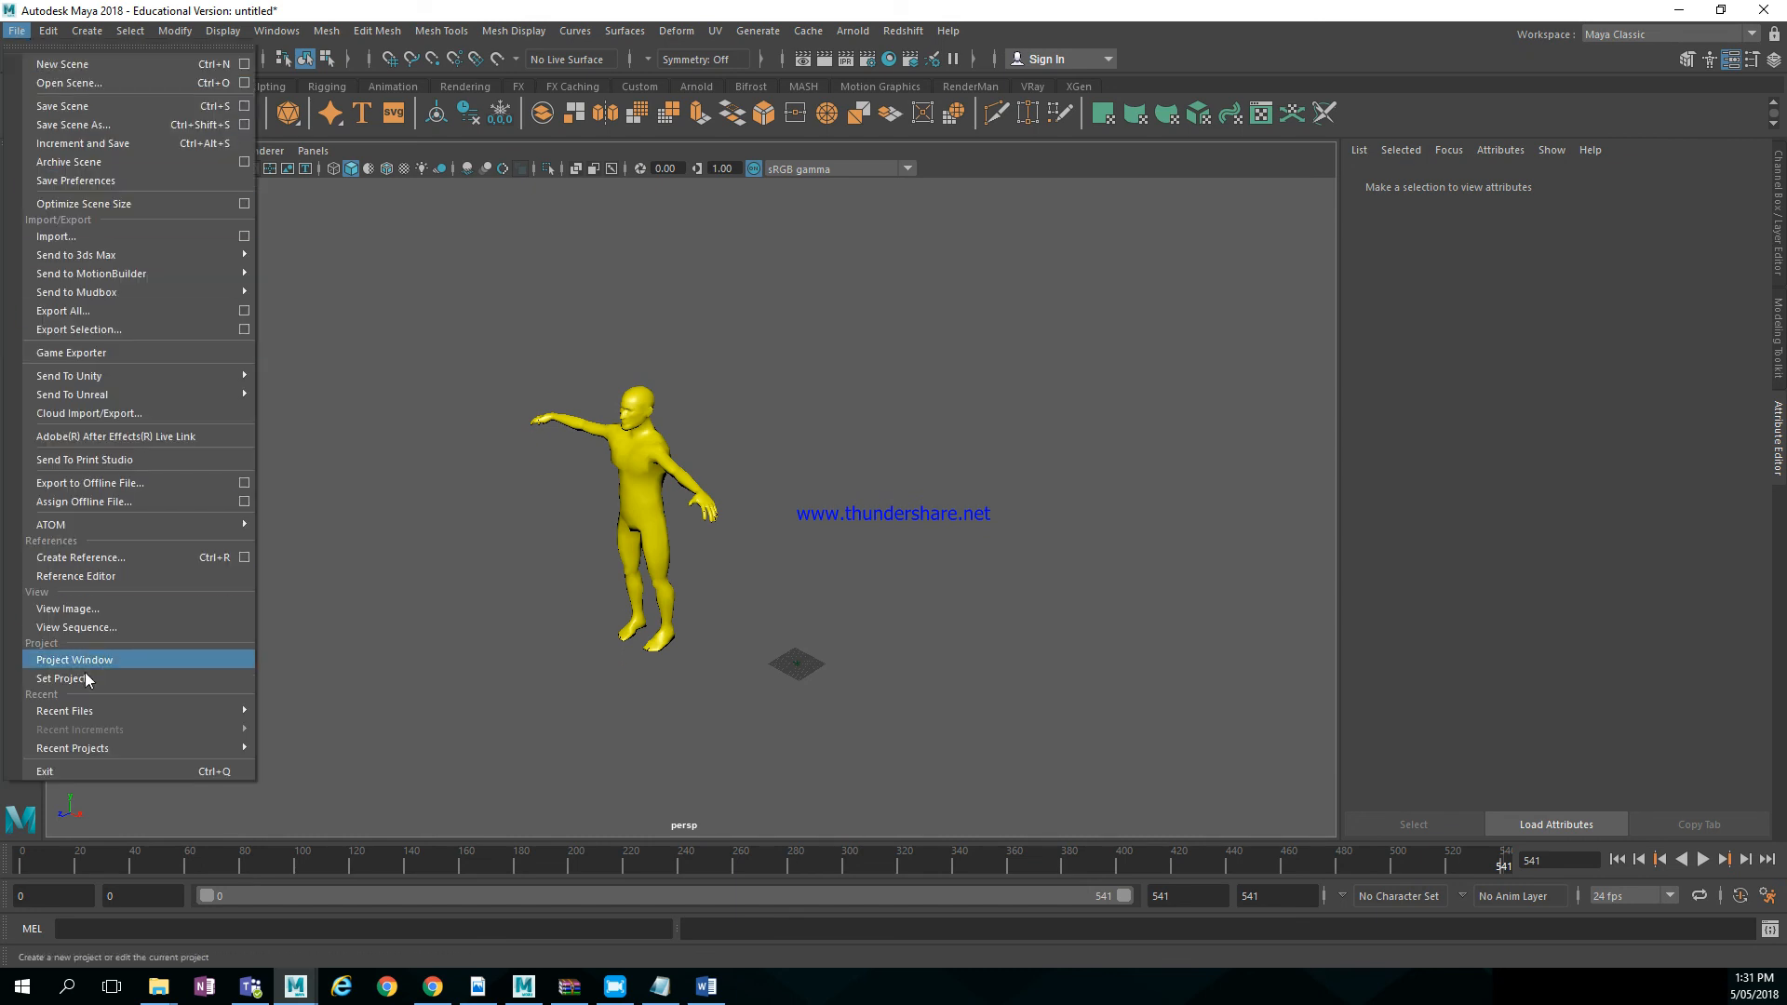
pyautogui.click(114, 676)
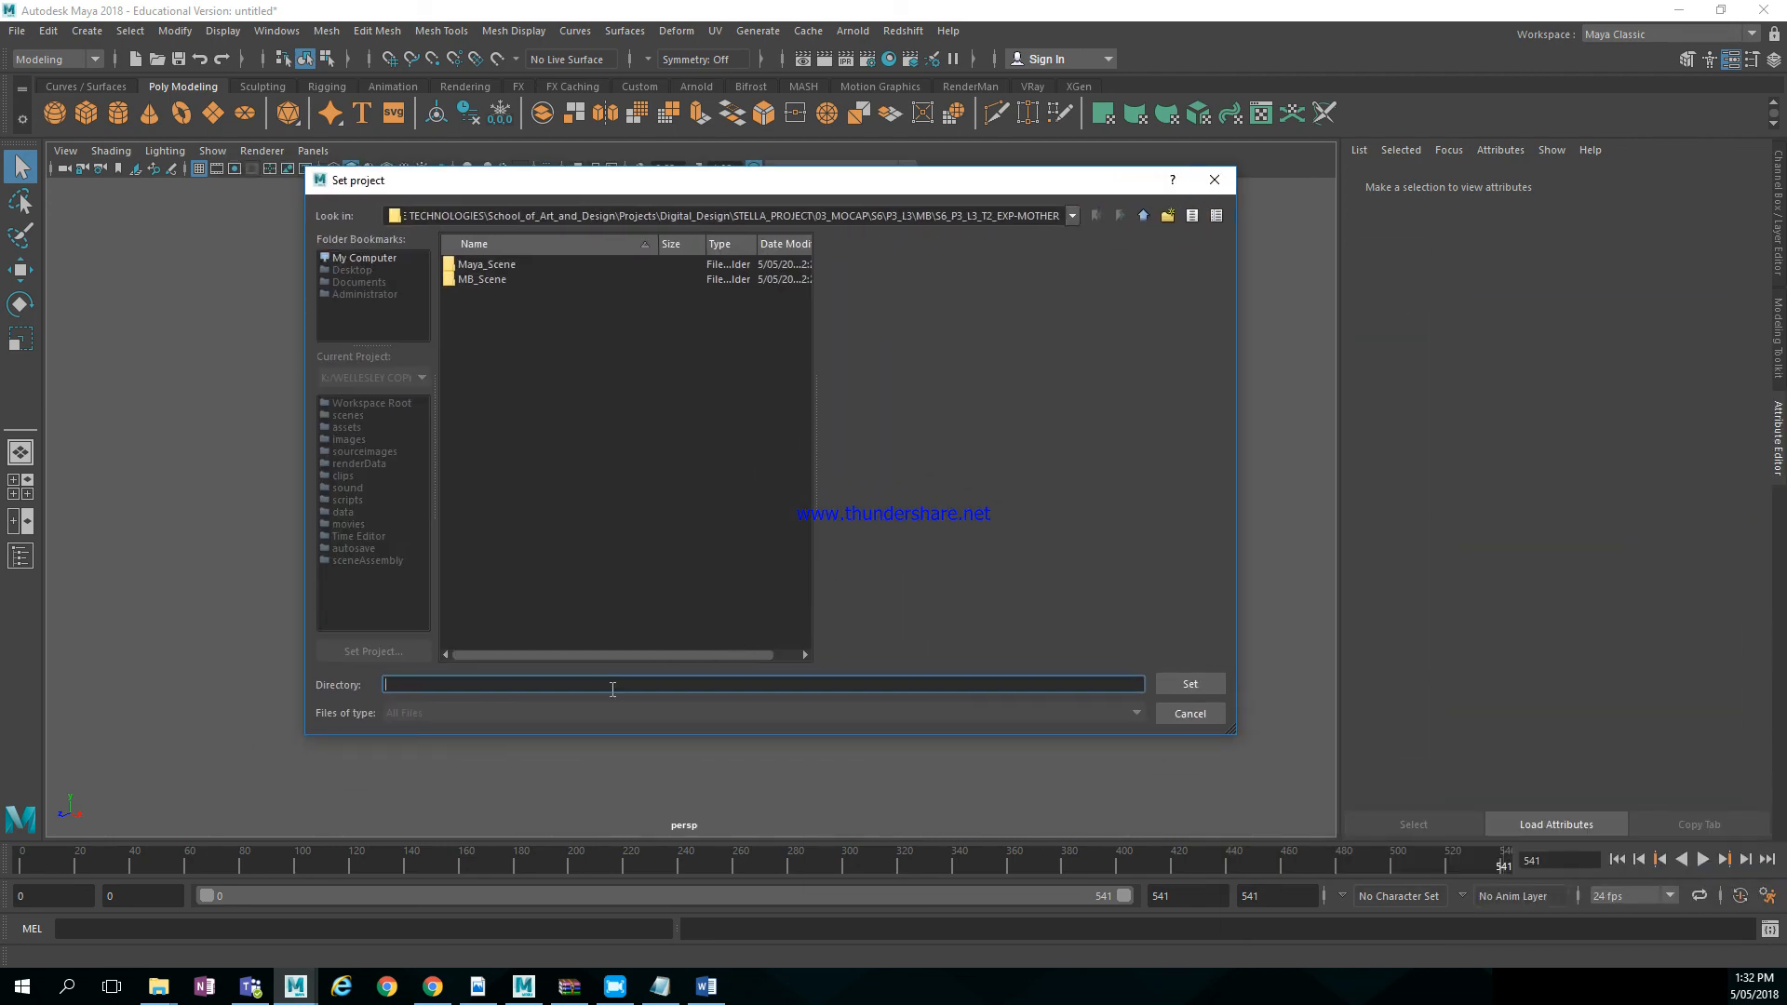
pyautogui.hotkey('ctrl', 'v')
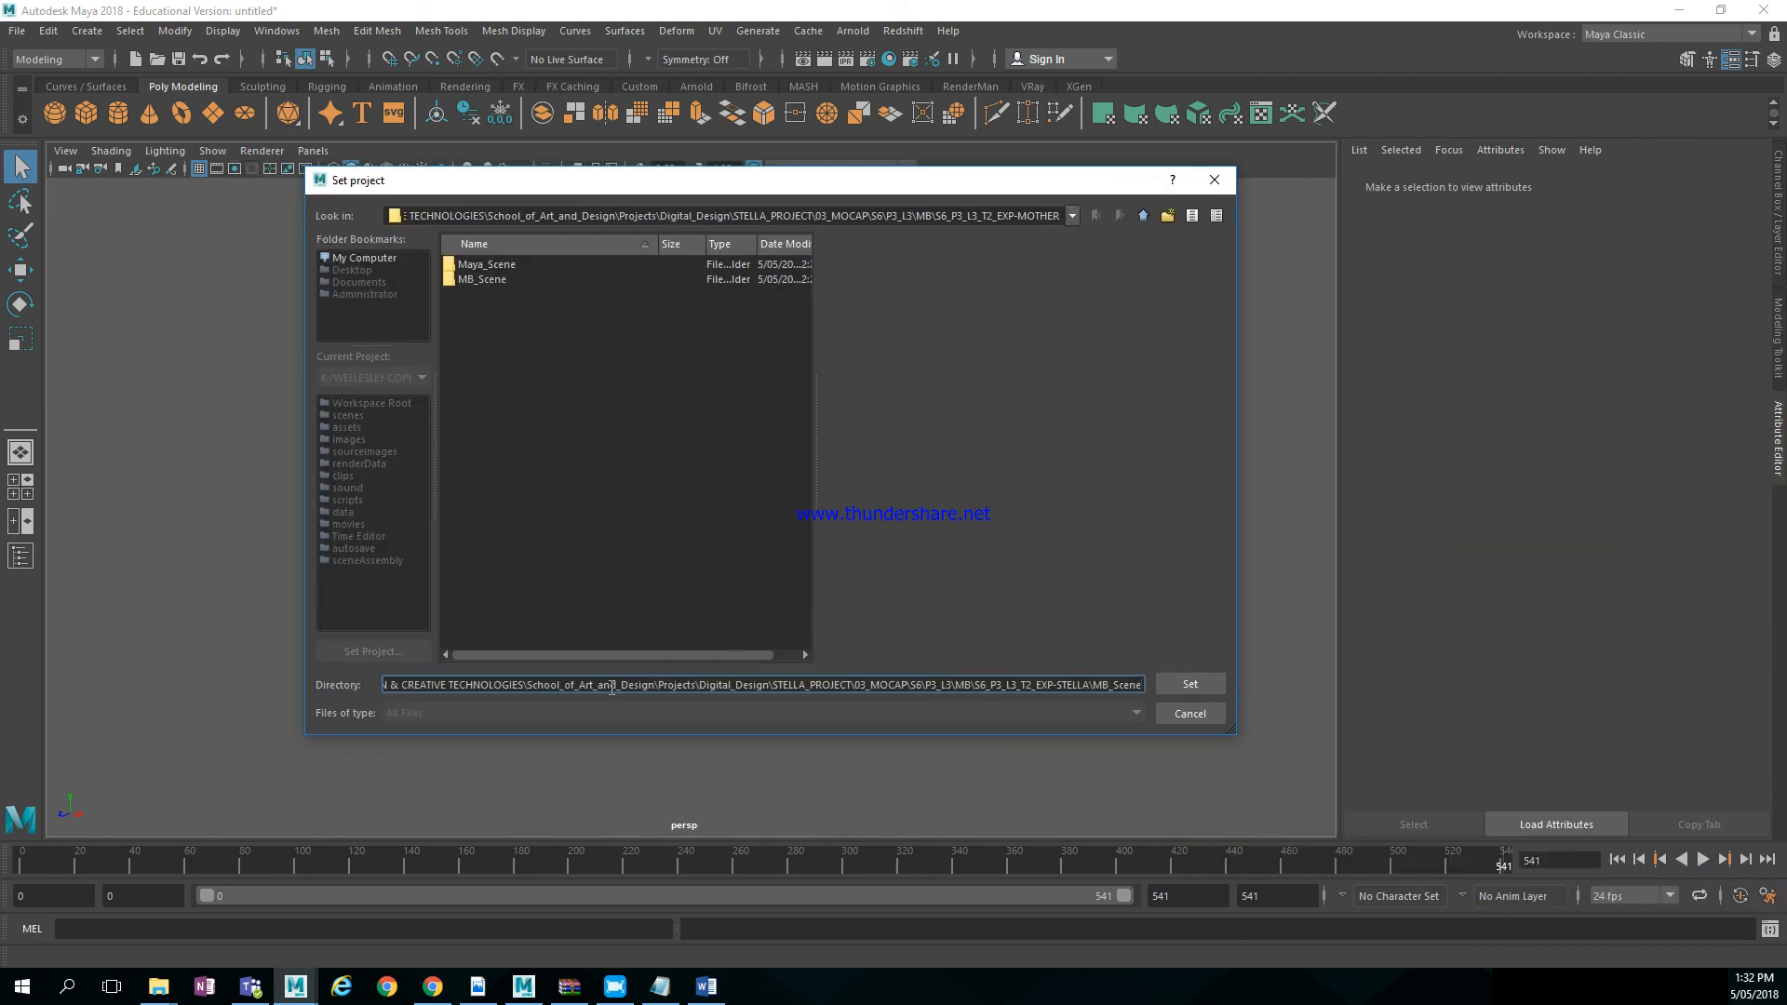
pyautogui.press('Return')
pyautogui.click(960, 531)
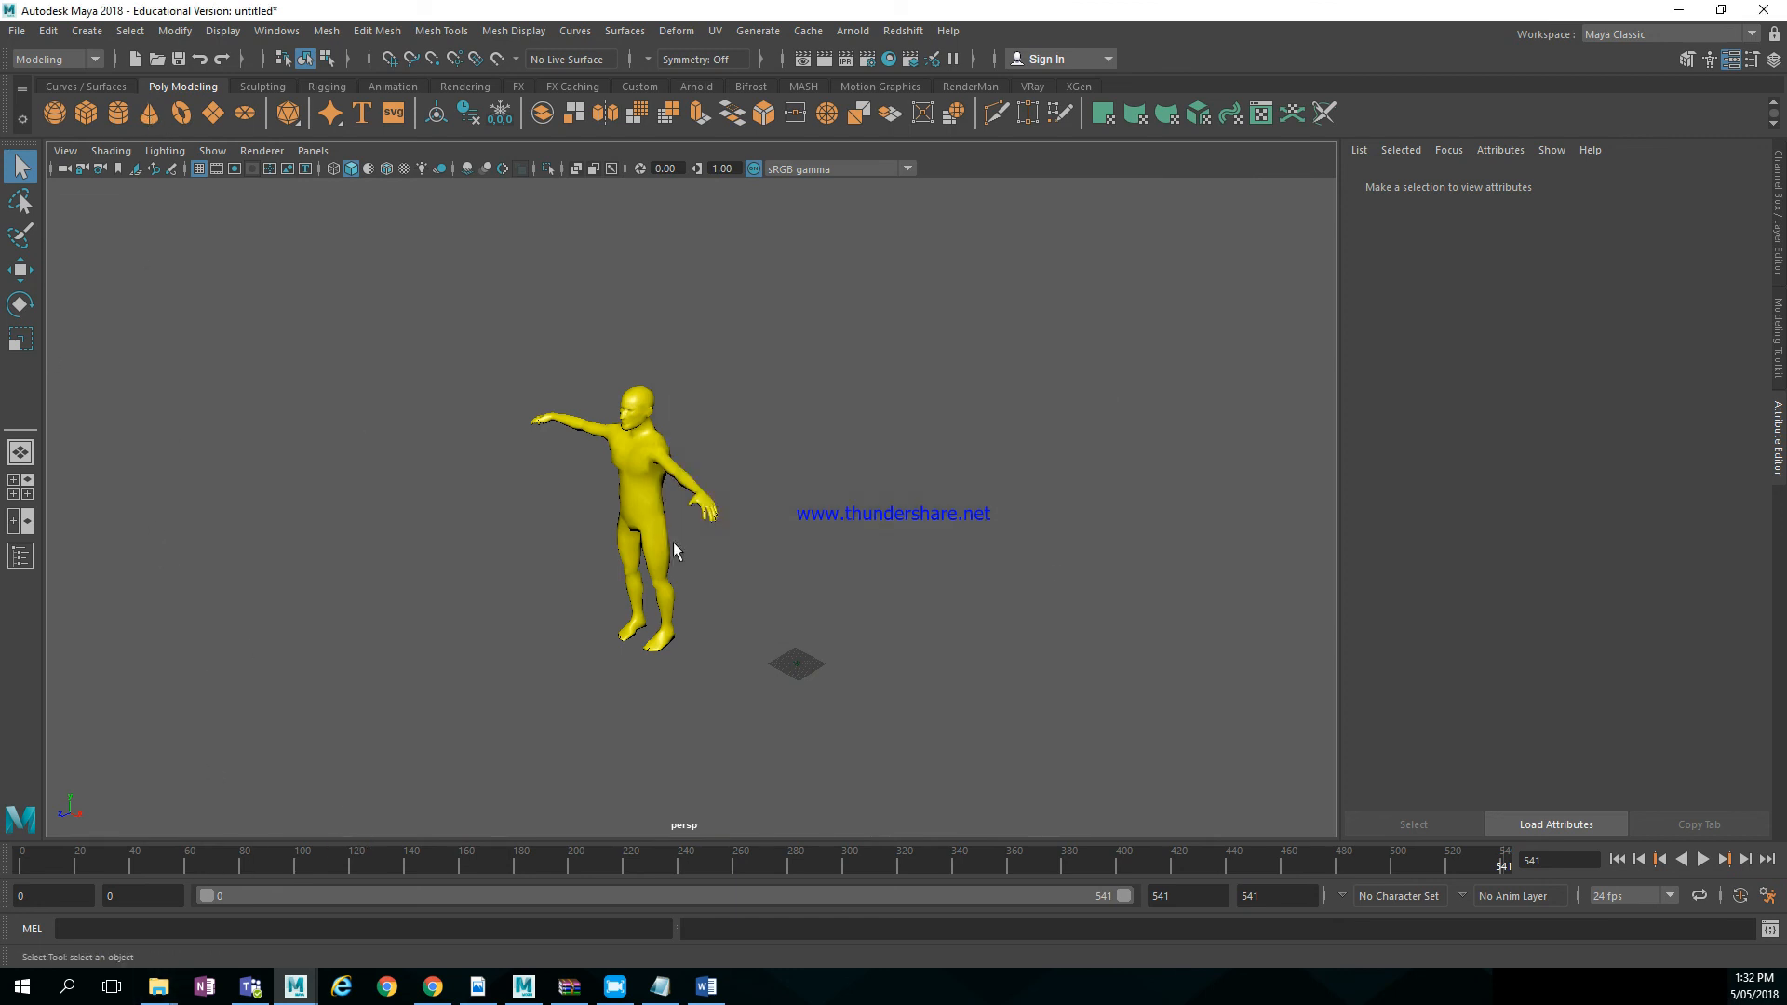
# Set the project to the Maya_Scene folder inside S6_P3_L3_T2_EXP-STELLA and create a default workspace there
pyautogui.click(16, 31)
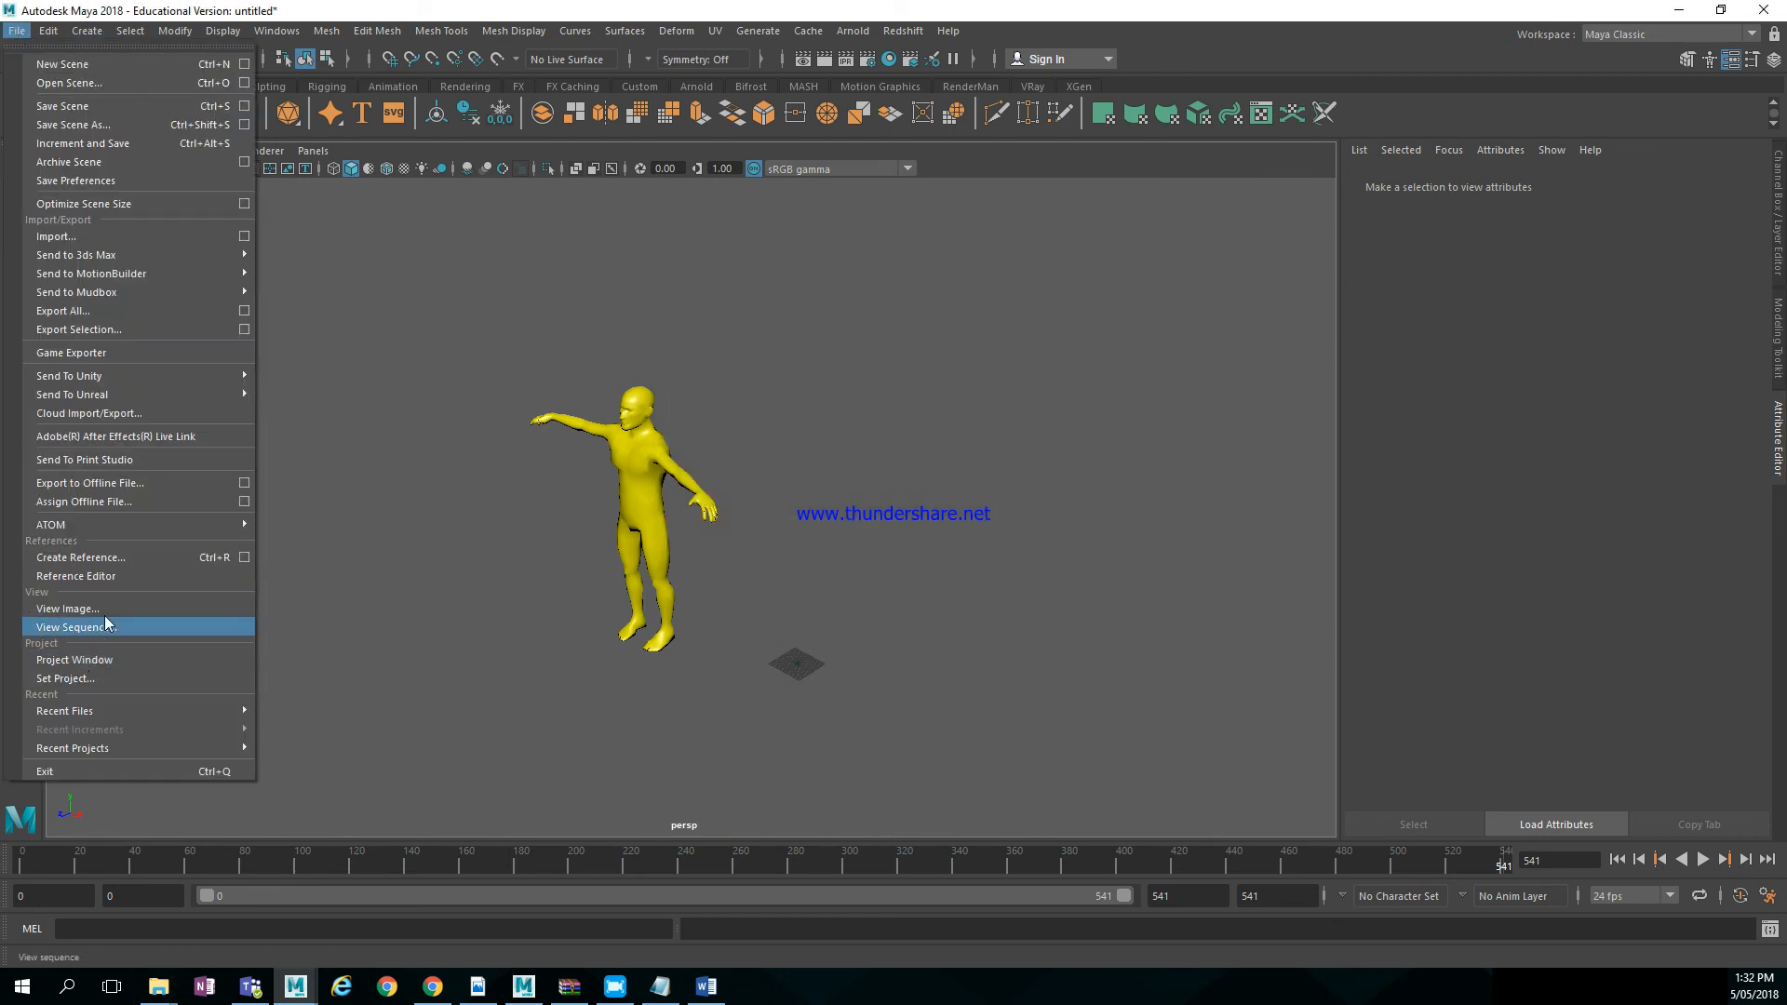
pyautogui.click(120, 681)
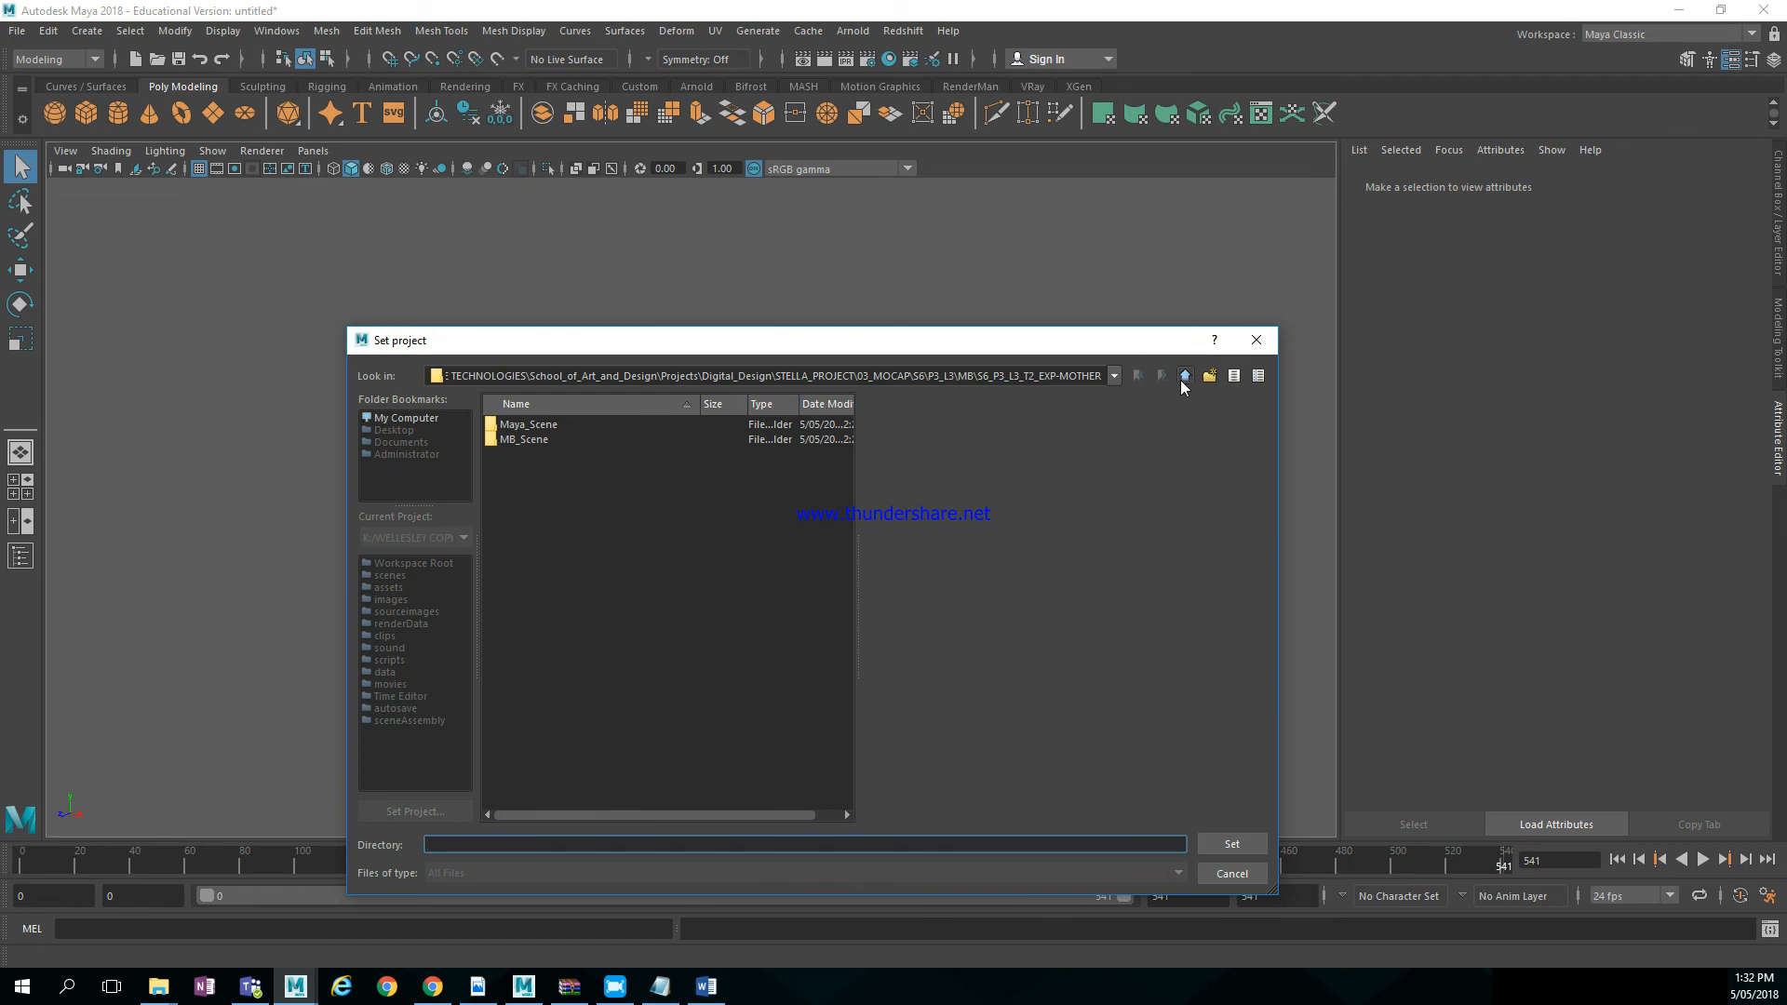
pyautogui.click(1184, 383)
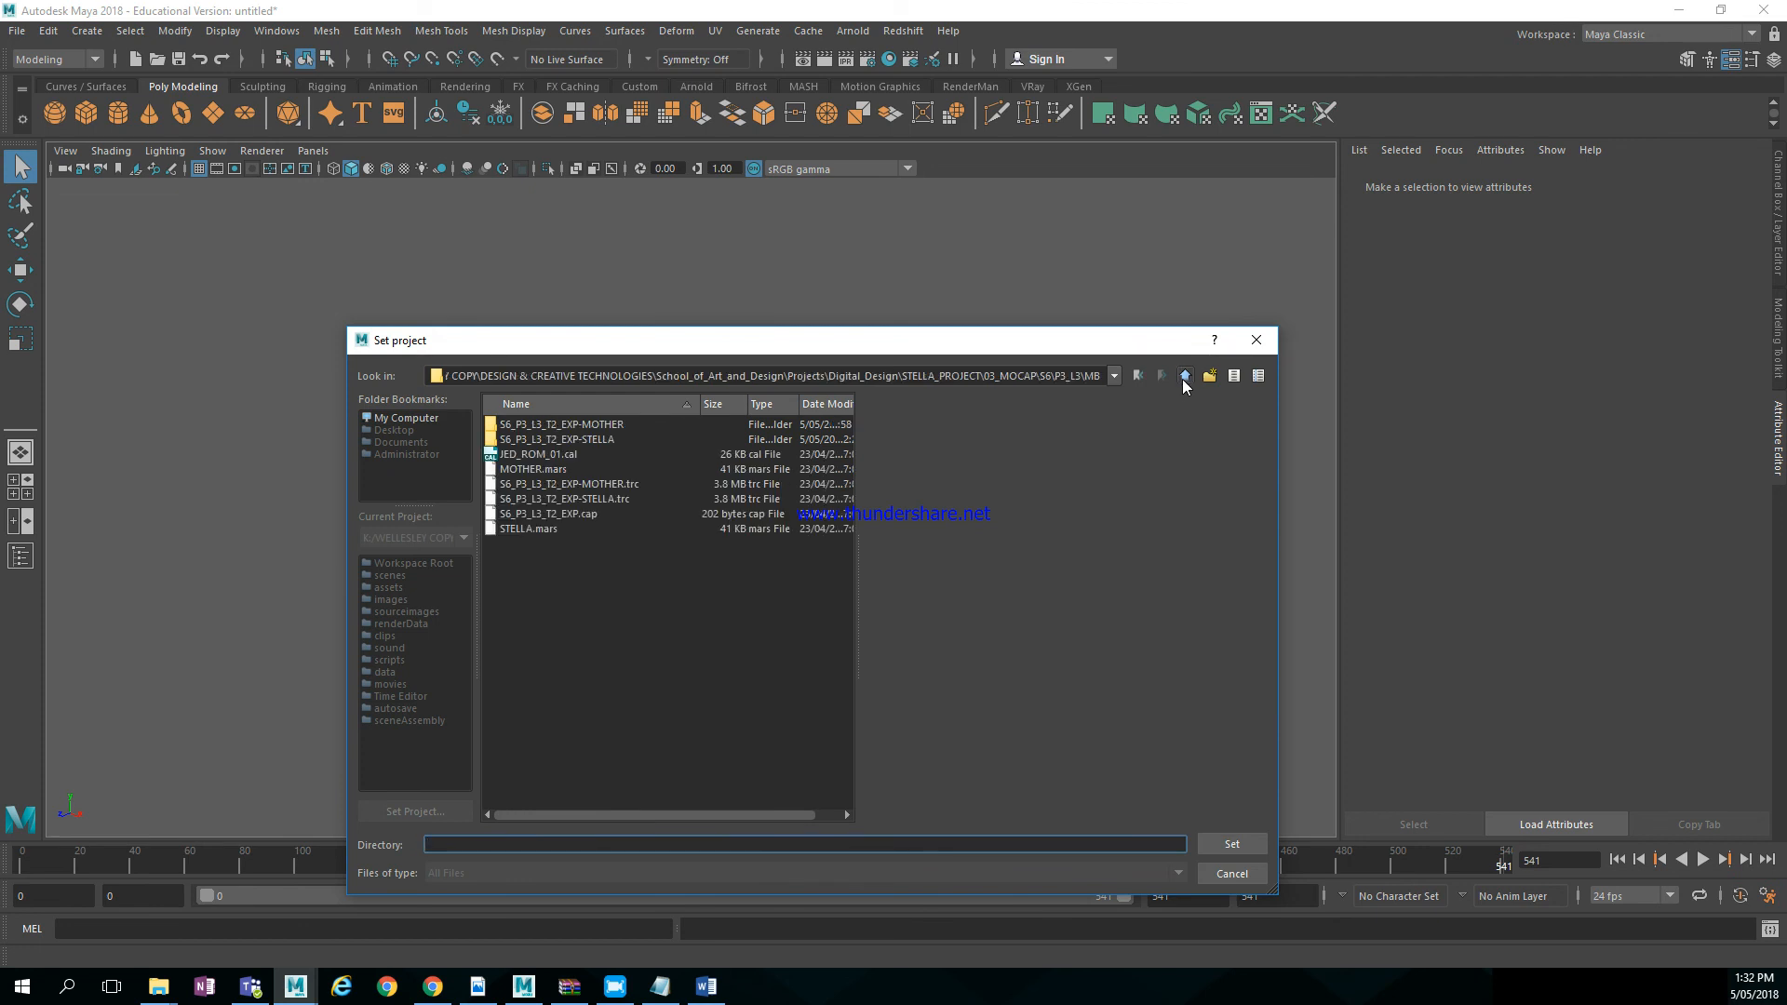
pyautogui.doubleClick(583, 435)
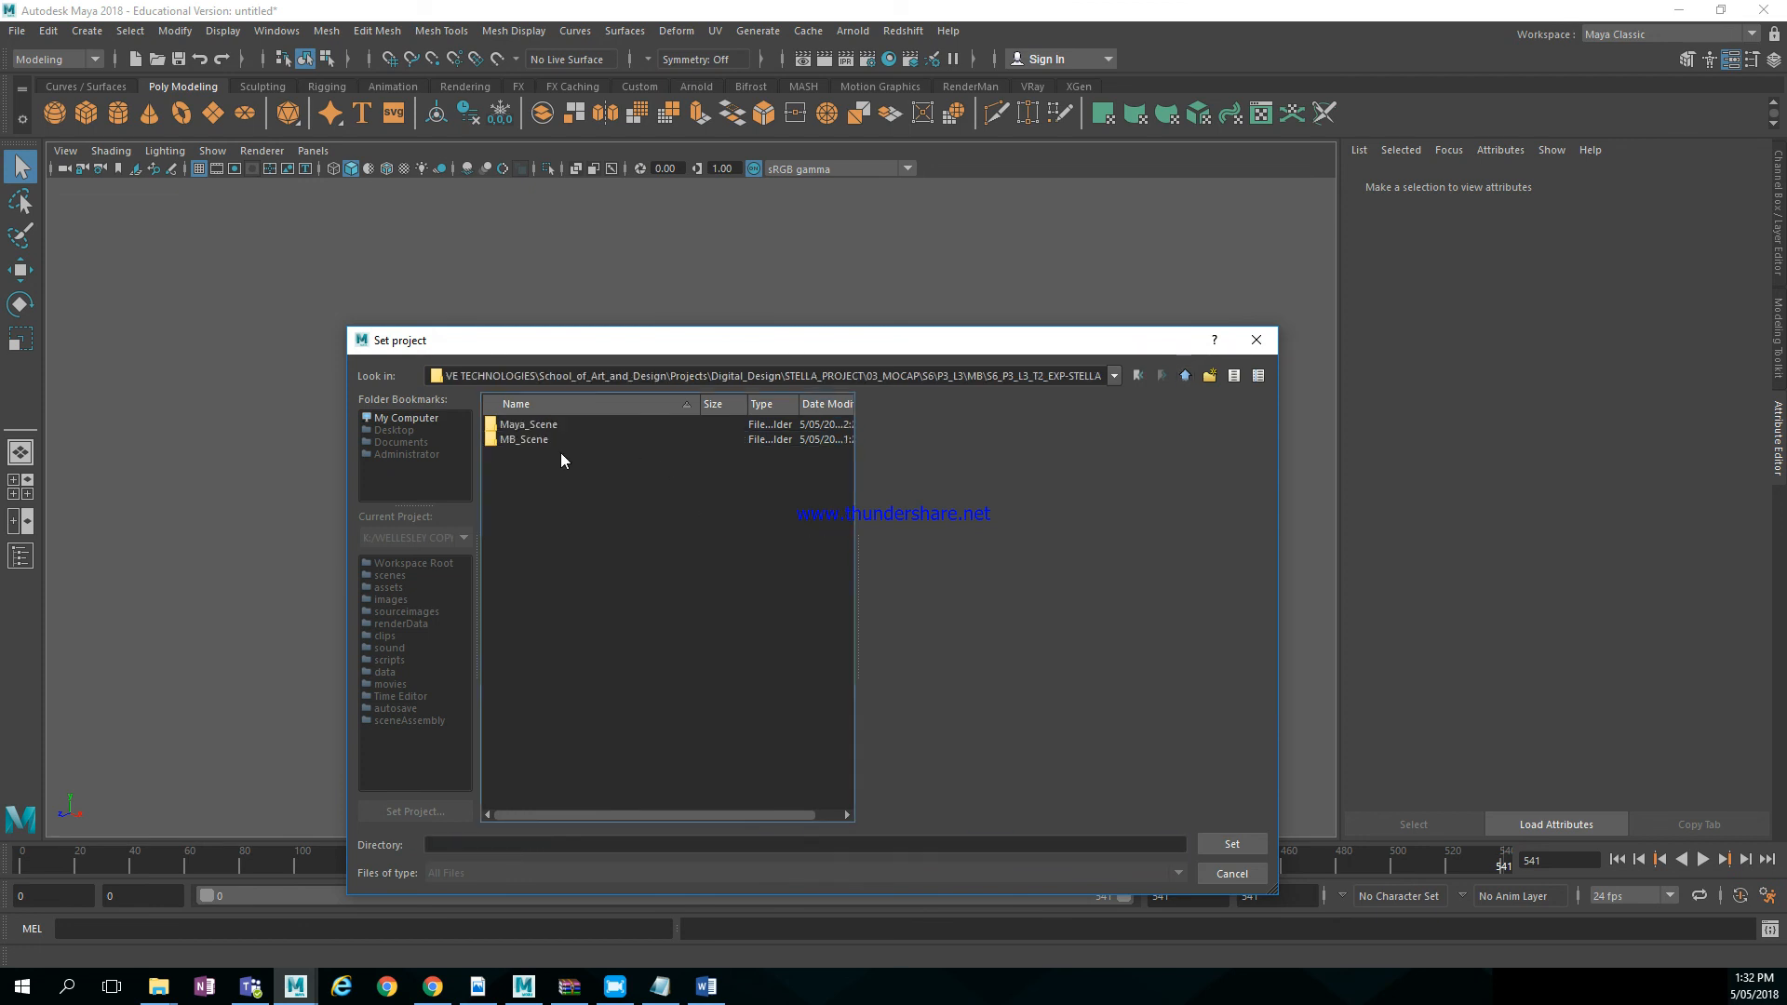
pyautogui.click(543, 426)
pyautogui.doubleClick(544, 426)
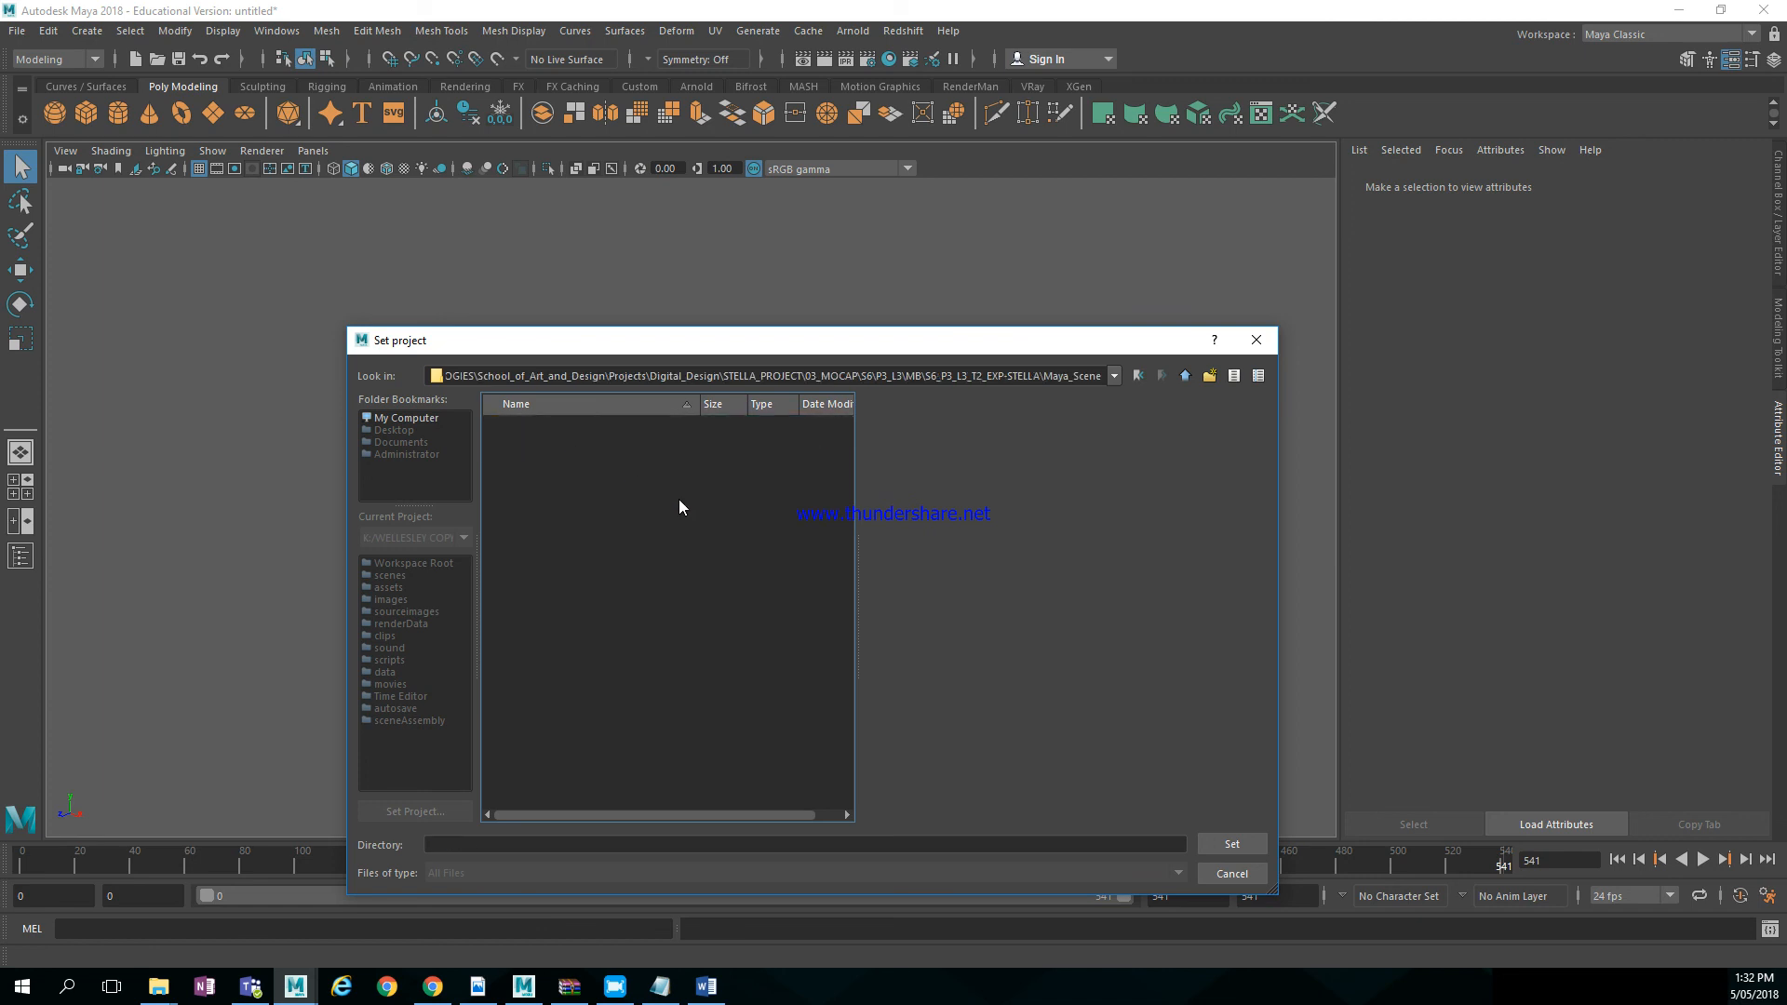
pyautogui.click(1226, 848)
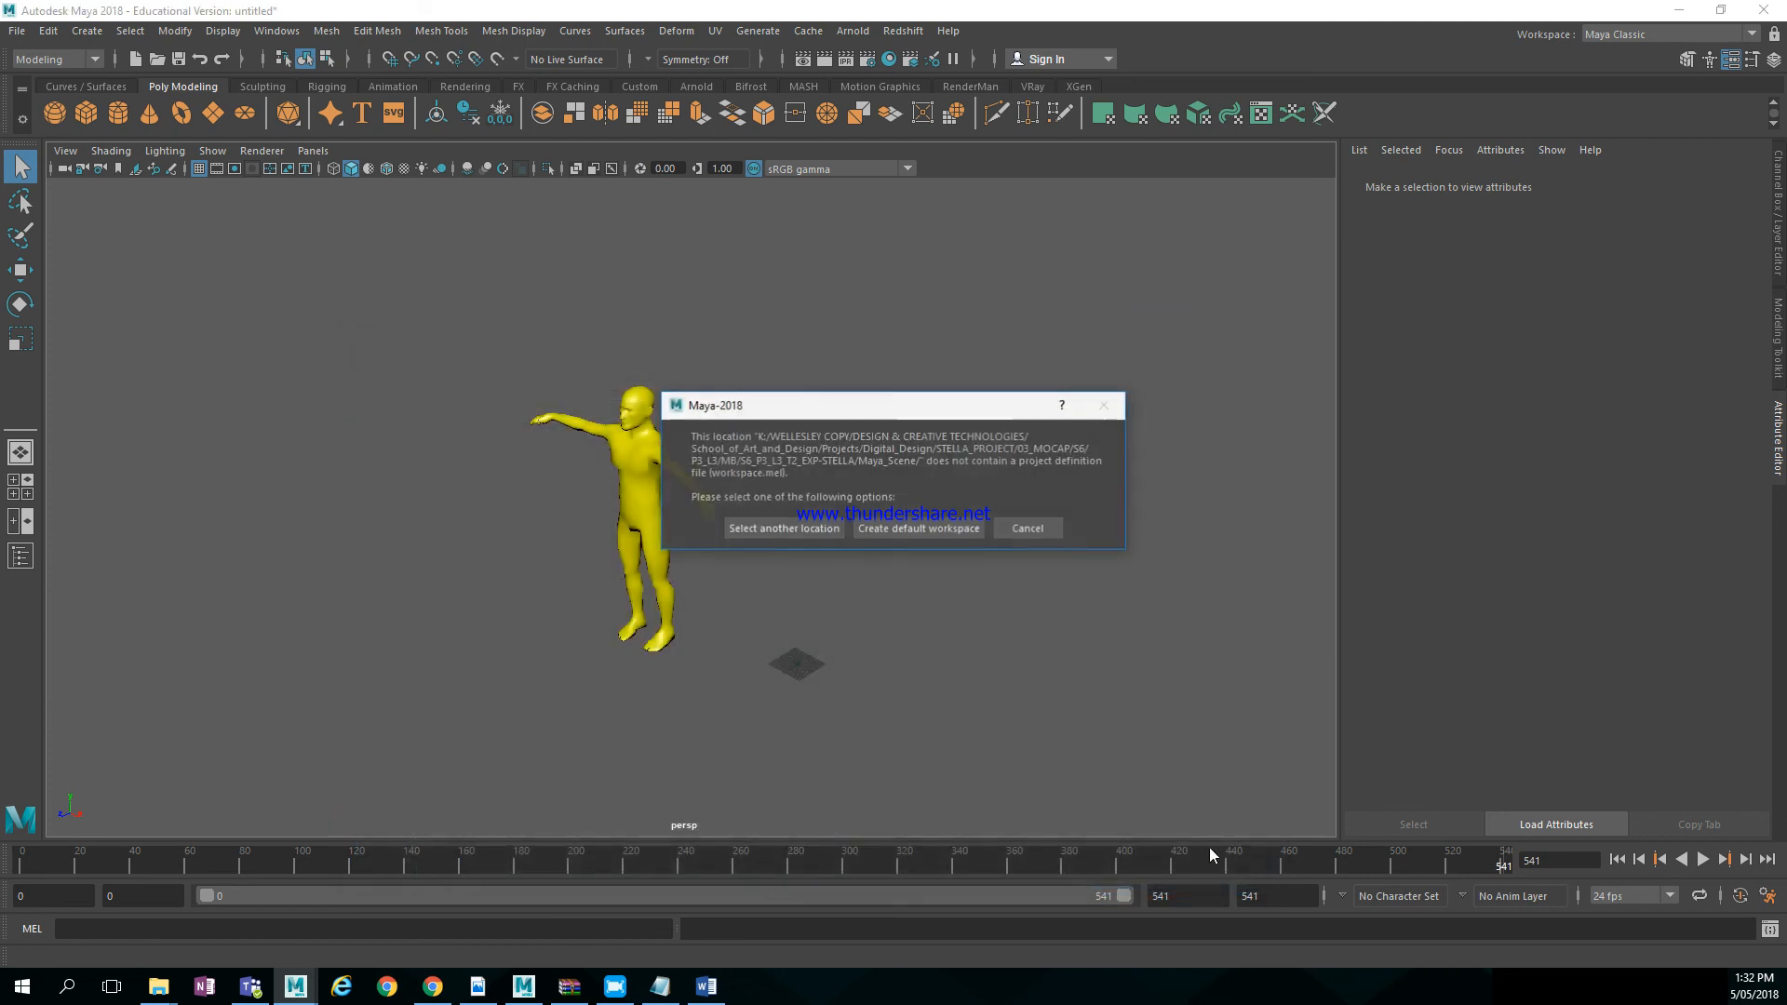
pyautogui.click(940, 527)
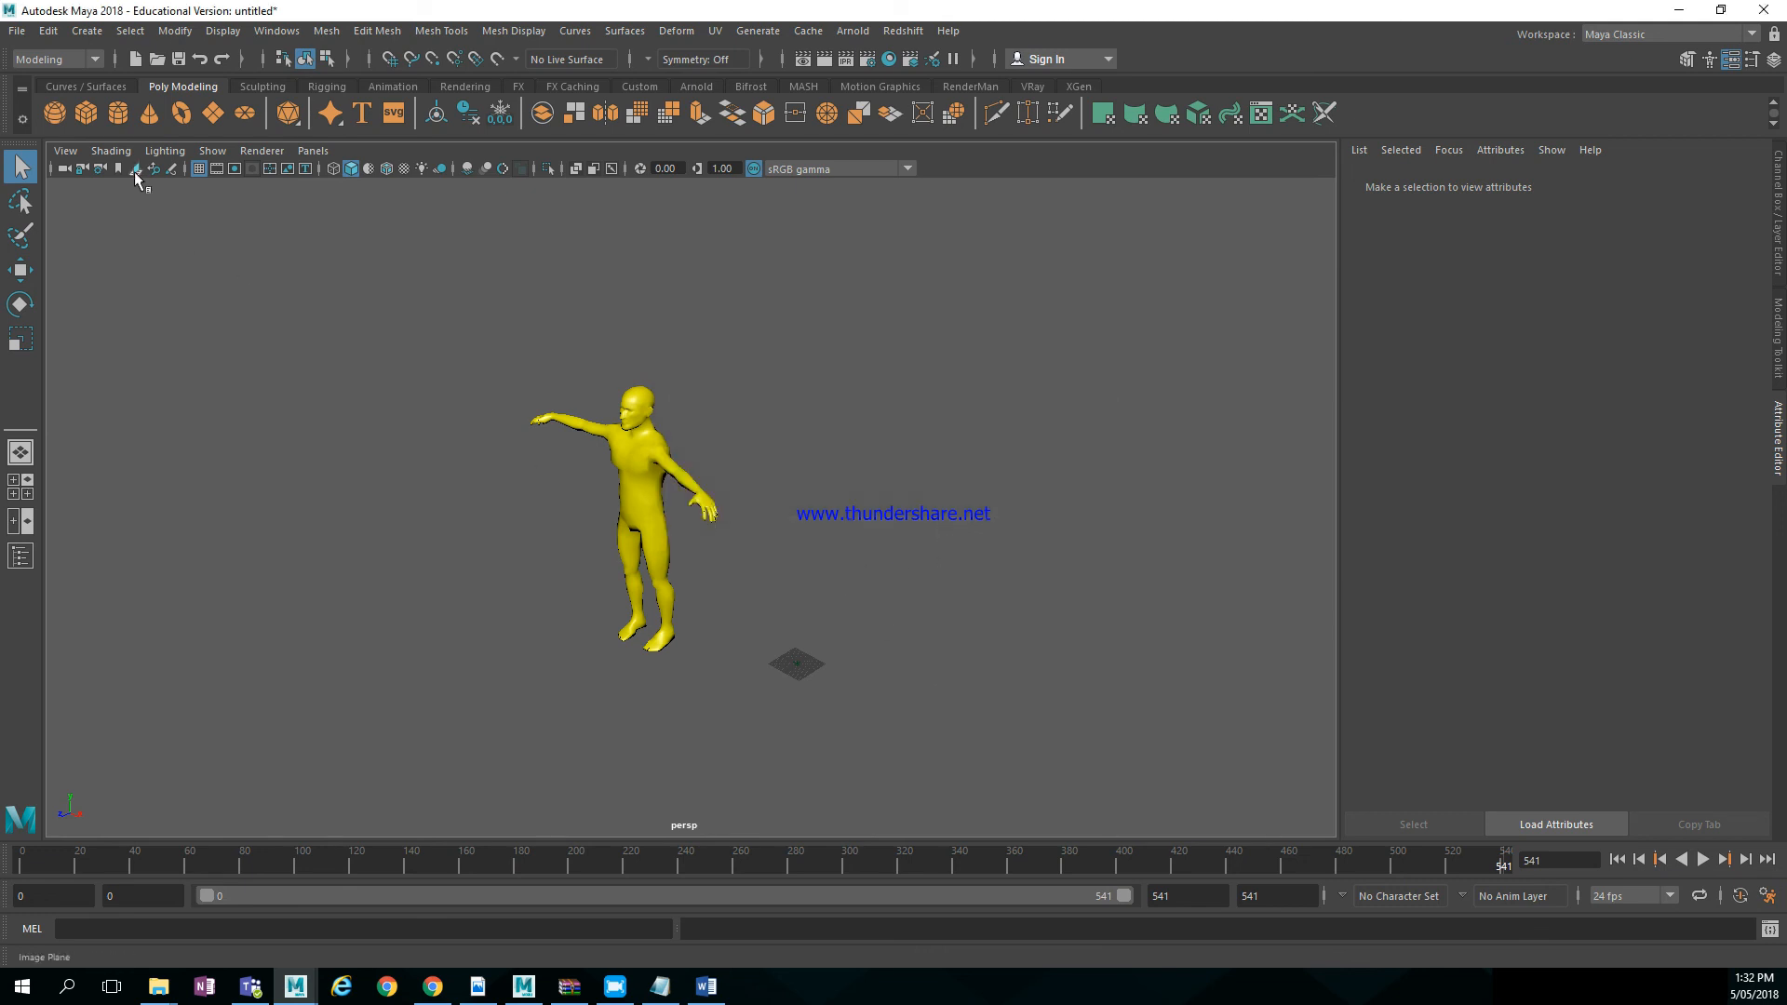
# Open the project settings for Maya_Scene and accept the default primary project locations
pyautogui.click(17, 31)
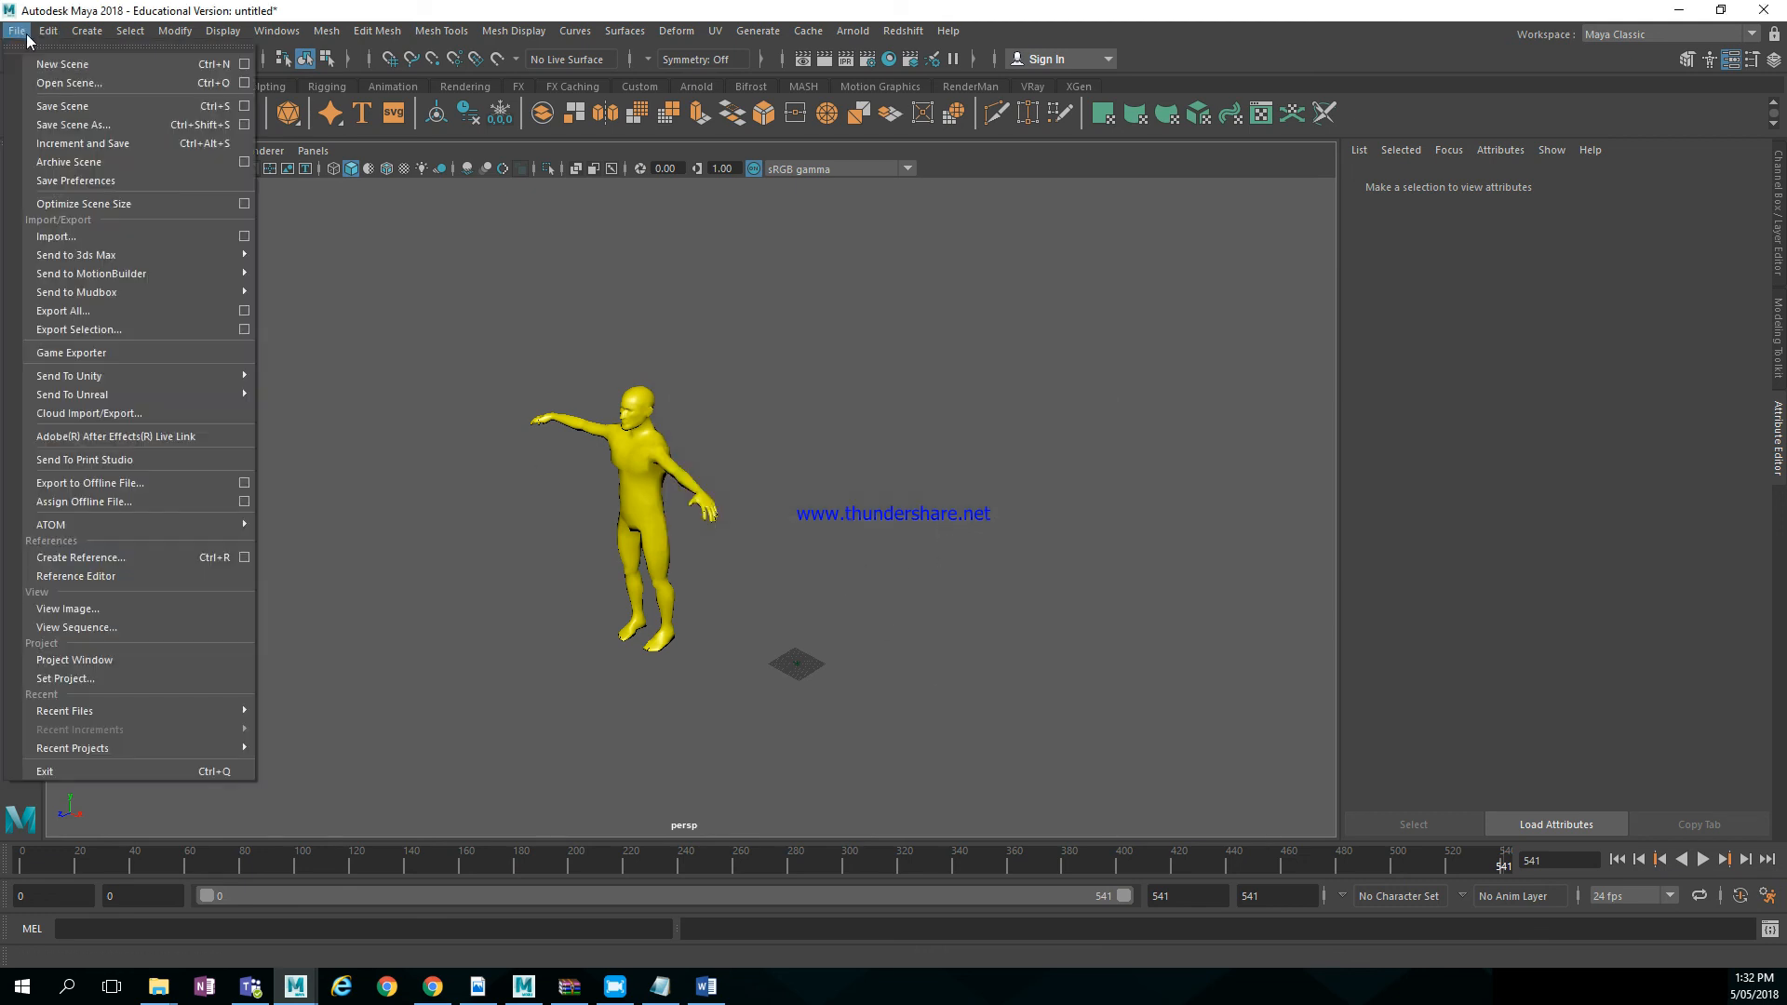
pyautogui.click(120, 663)
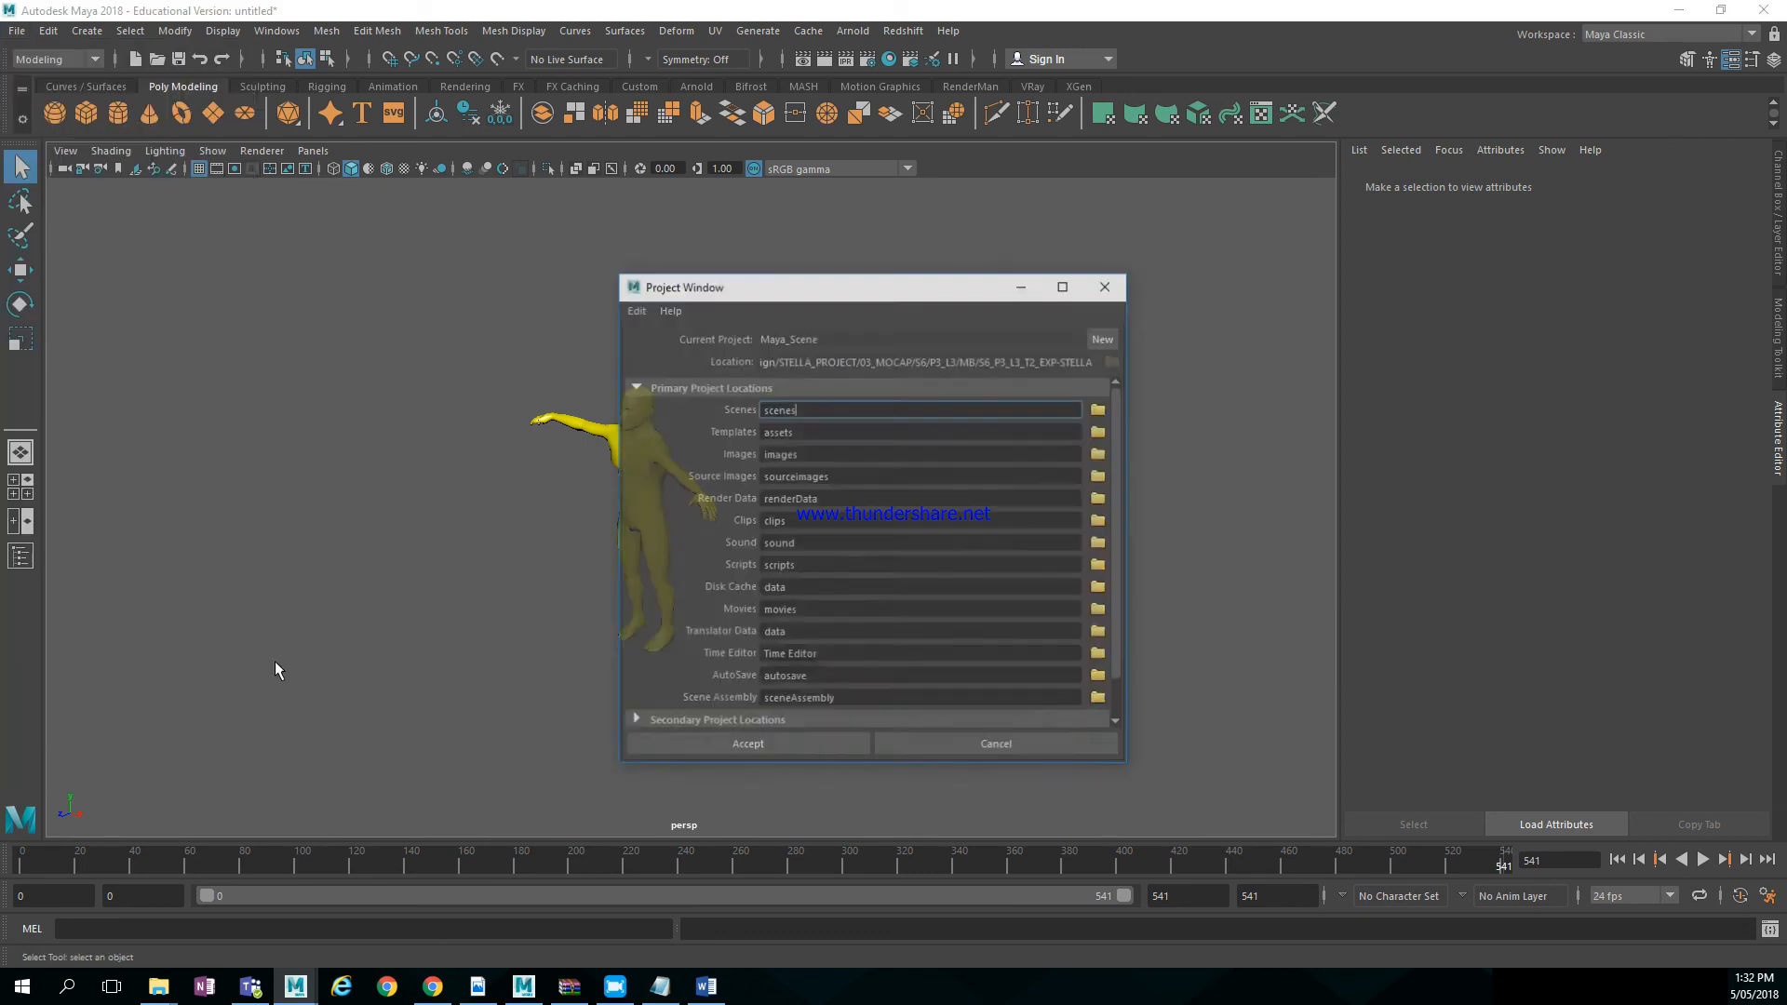
pyautogui.click(785, 749)
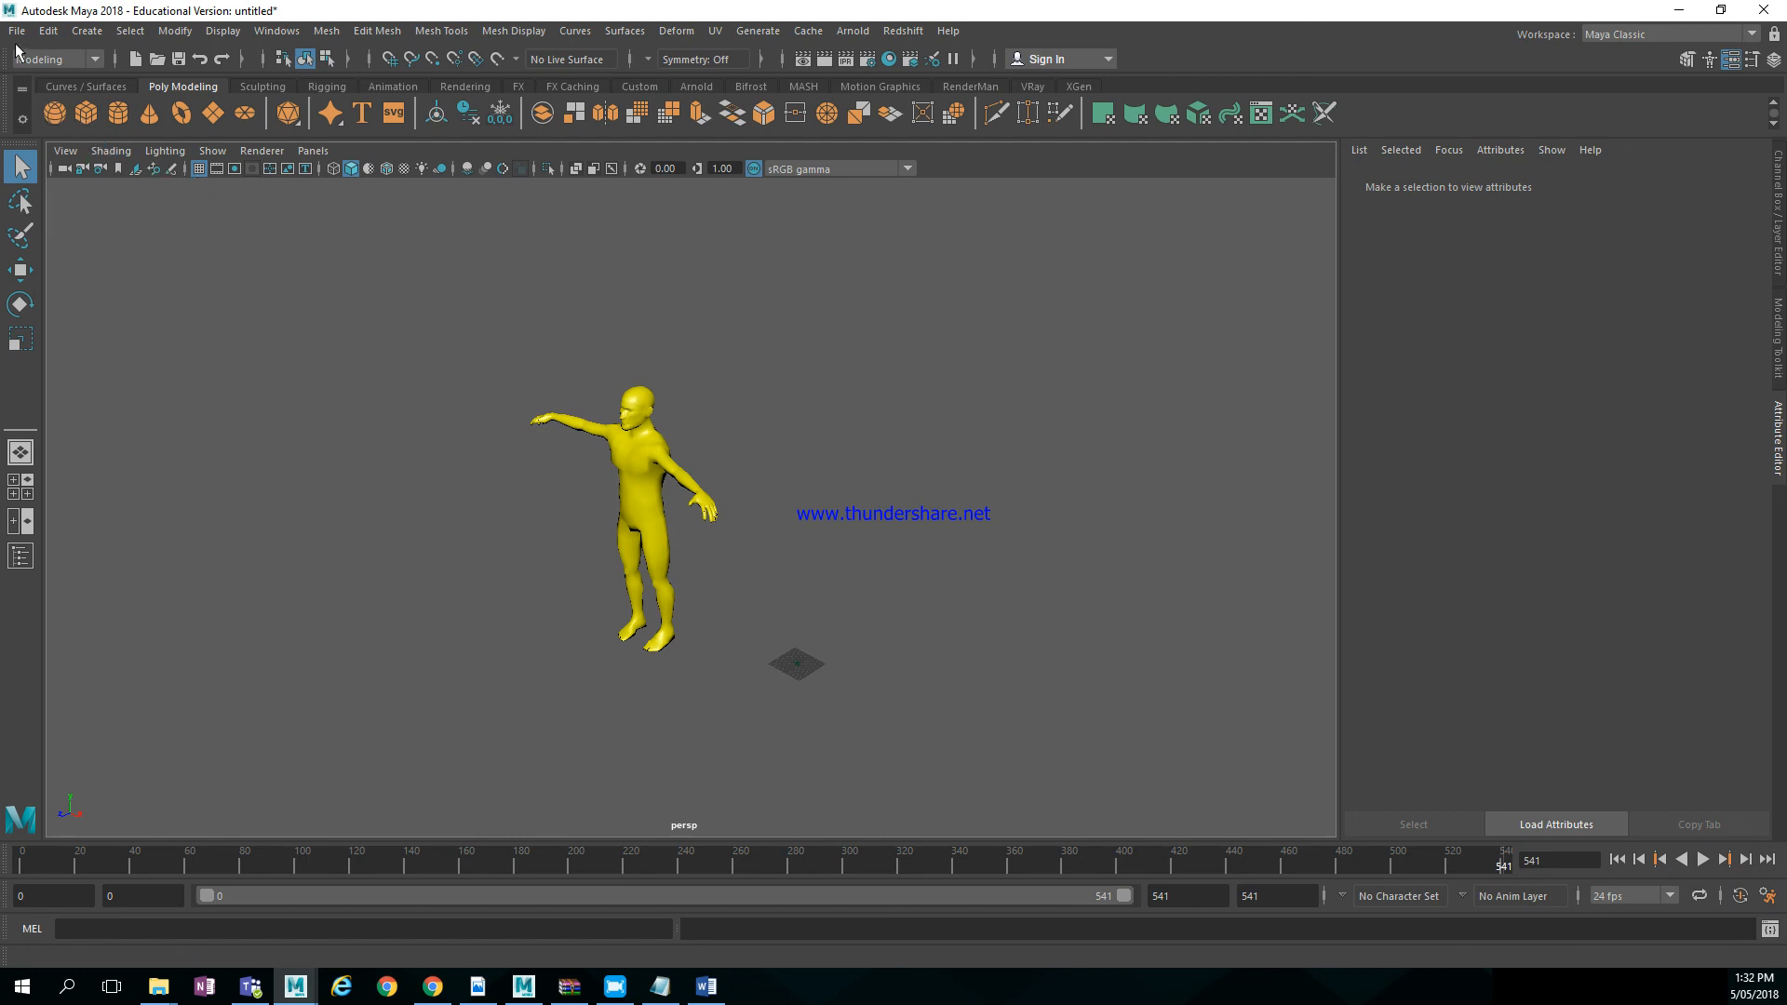
# Save the scene in the project's scenes folder as a Maya Binary file named S6_P3_L3_T2_EXP-STELLA_v001
pyautogui.click(17, 30)
pyautogui.click(53, 126)
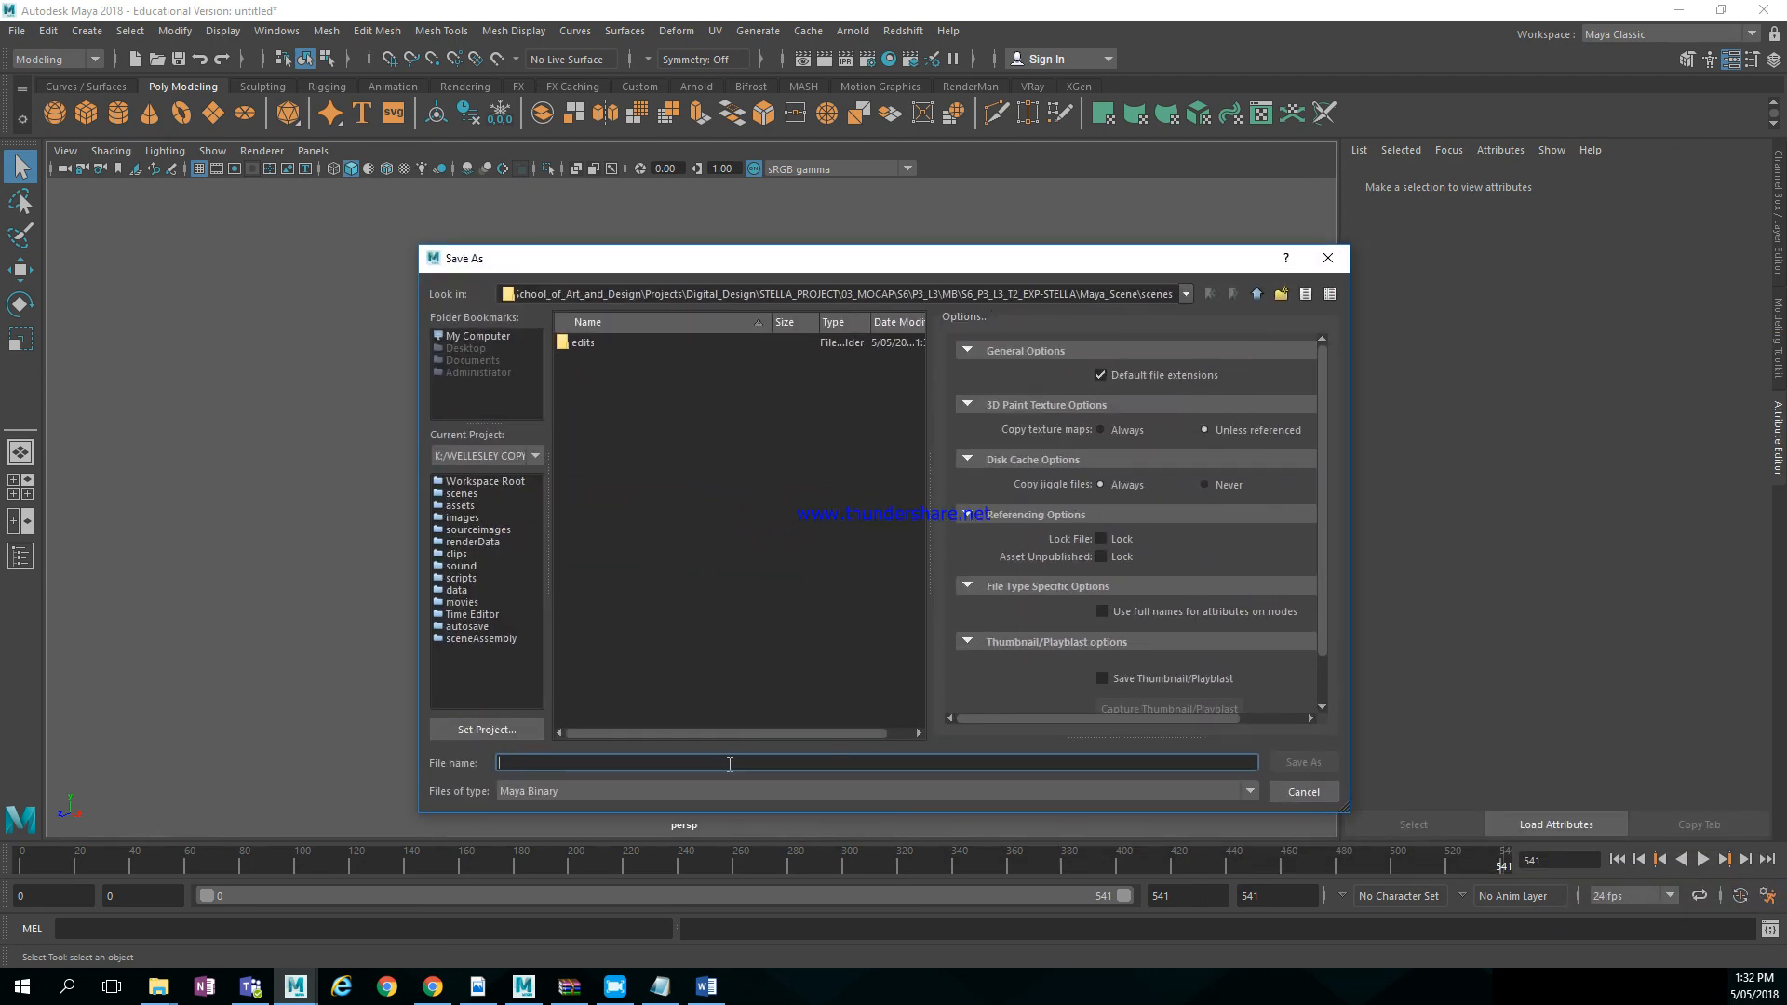
pyautogui.hotkey('ctrl', 'v')
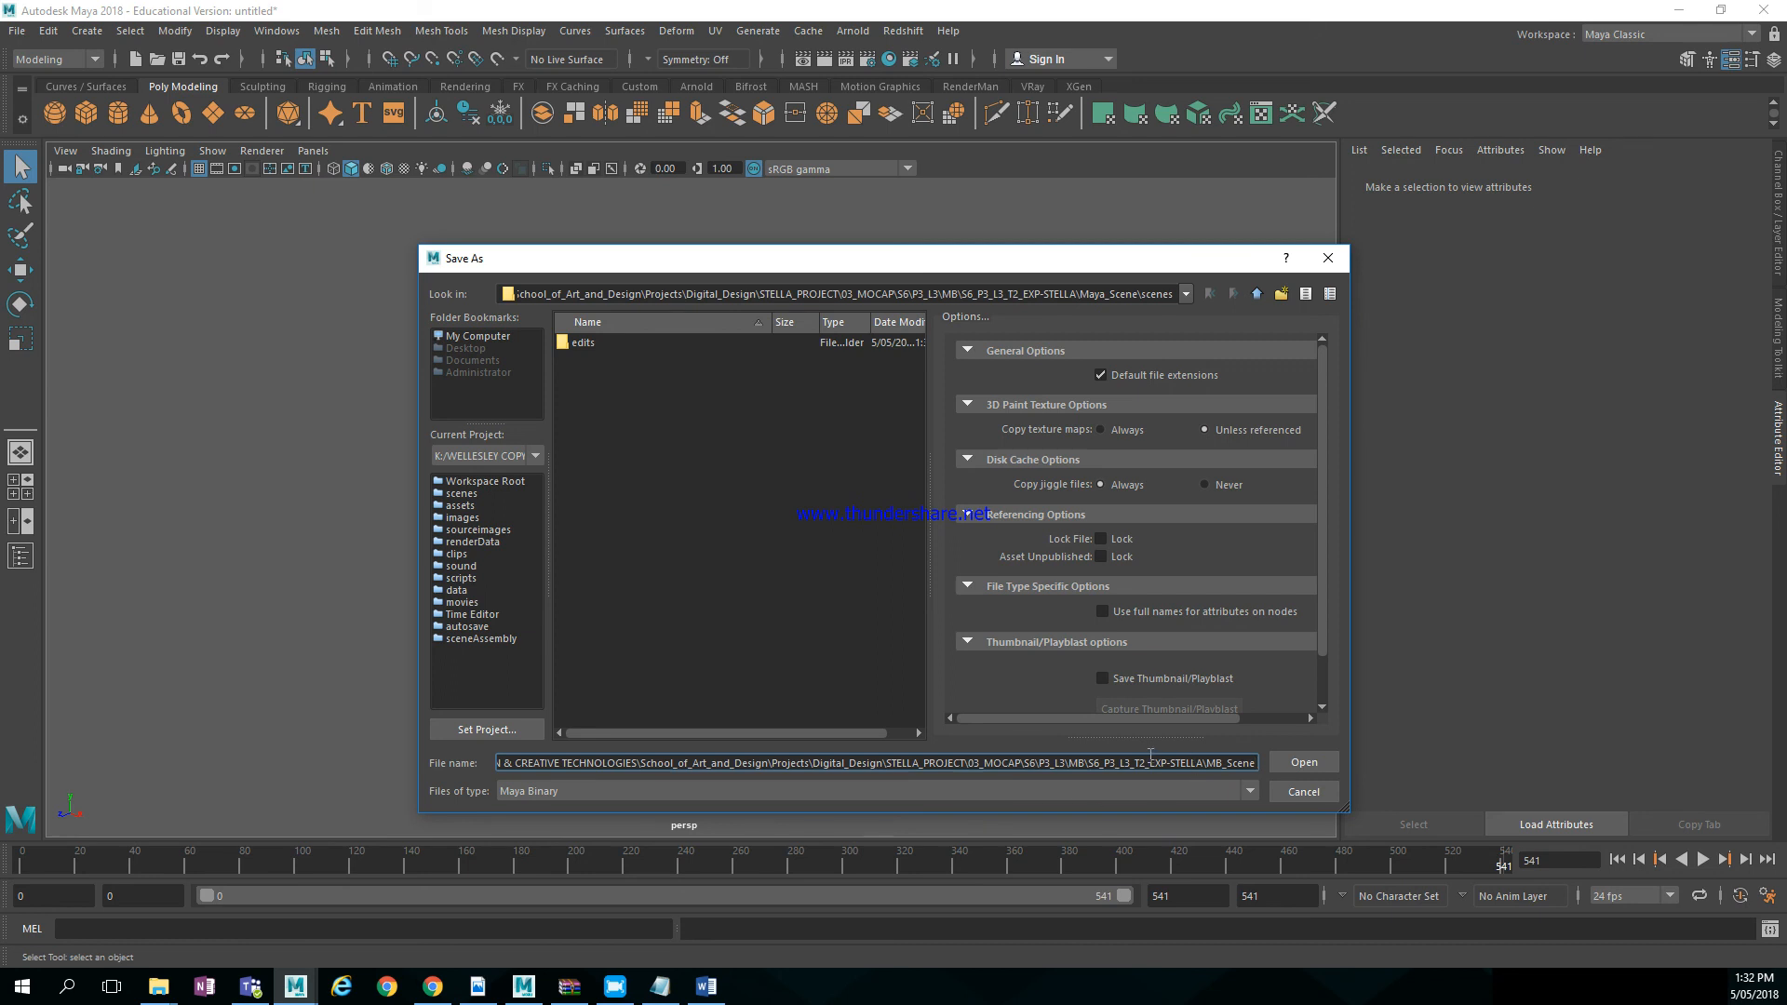
pyautogui.moveTo(1091, 762); pyautogui.dragTo(389, 762)
pyautogui.press('BackSpace')
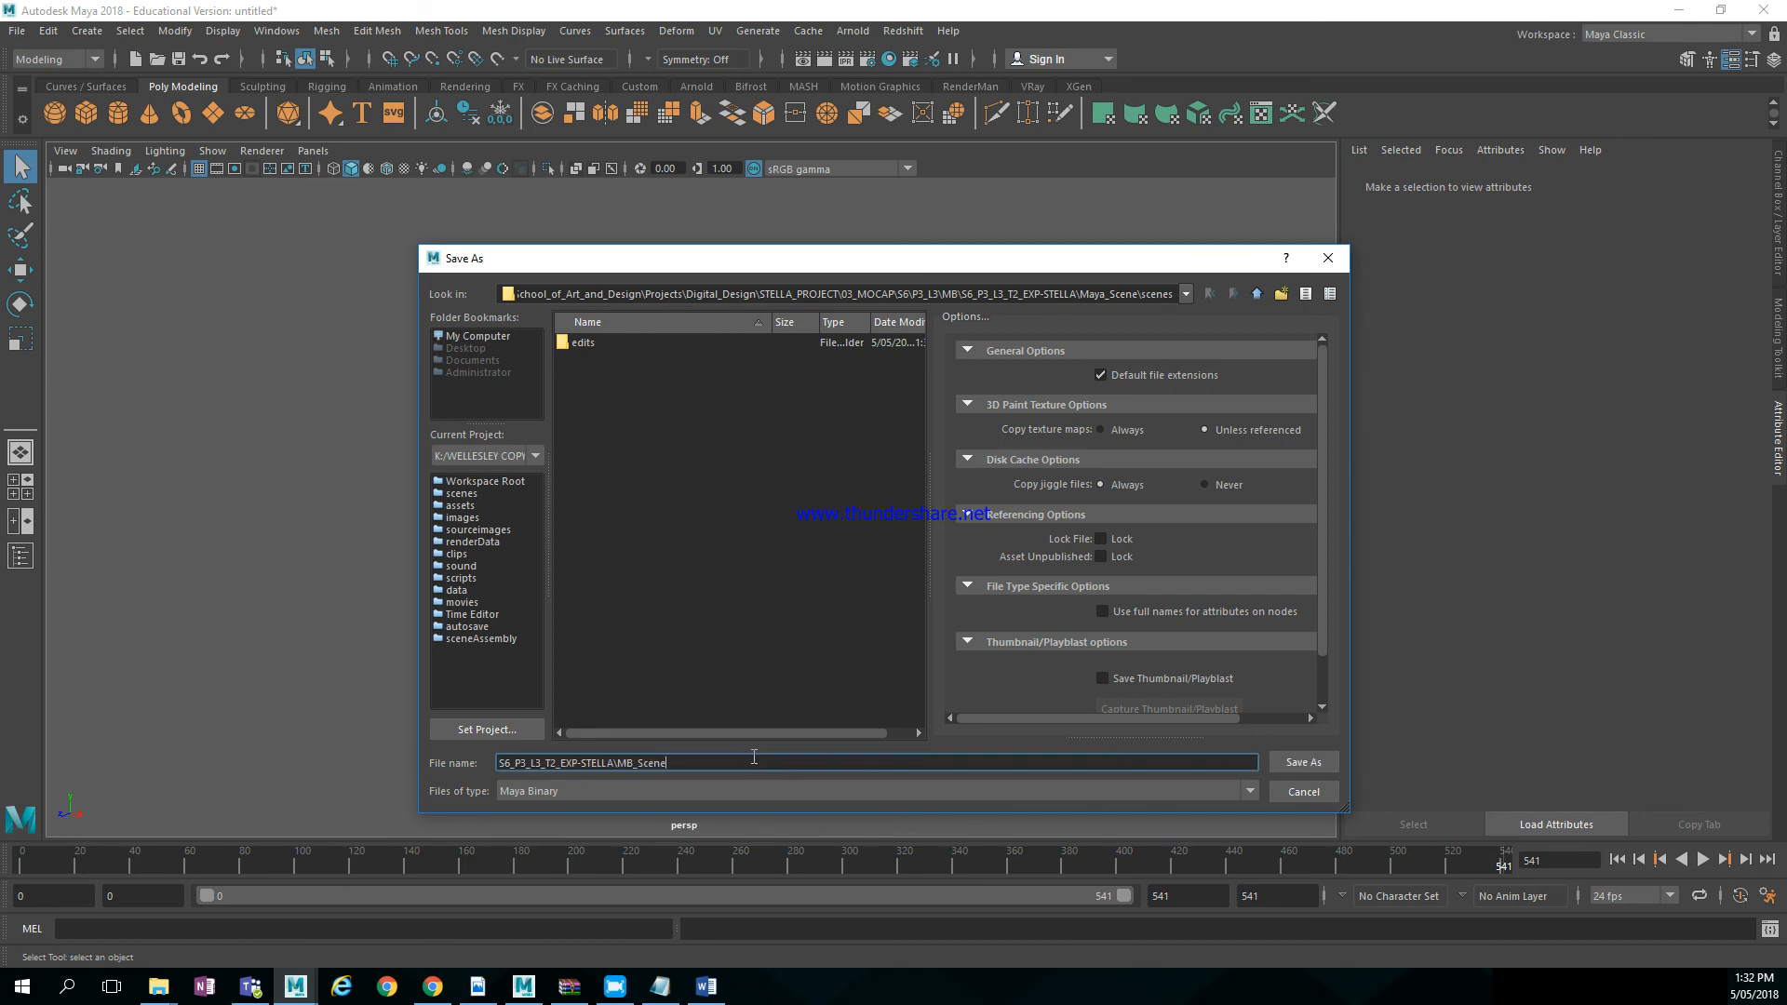
pyautogui.hotkey('shift', 'Left')
pyautogui.hotkey('shift', 'Left')
pyautogui.hotkey('shift', 'Left')
pyautogui.hotkey('shift', 'Left')
pyautogui.hotkey('shift', 'Left')
pyautogui.hotkey('shift', 'Left')
pyautogui.hotkey('shift', 'Left')
pyautogui.hotkey('shift', 'Left')
pyautogui.hotkey('shift', 'Left')
pyautogui.press('BackSpace')
pyautogui.write('001')
pyautogui.click(1302, 763)
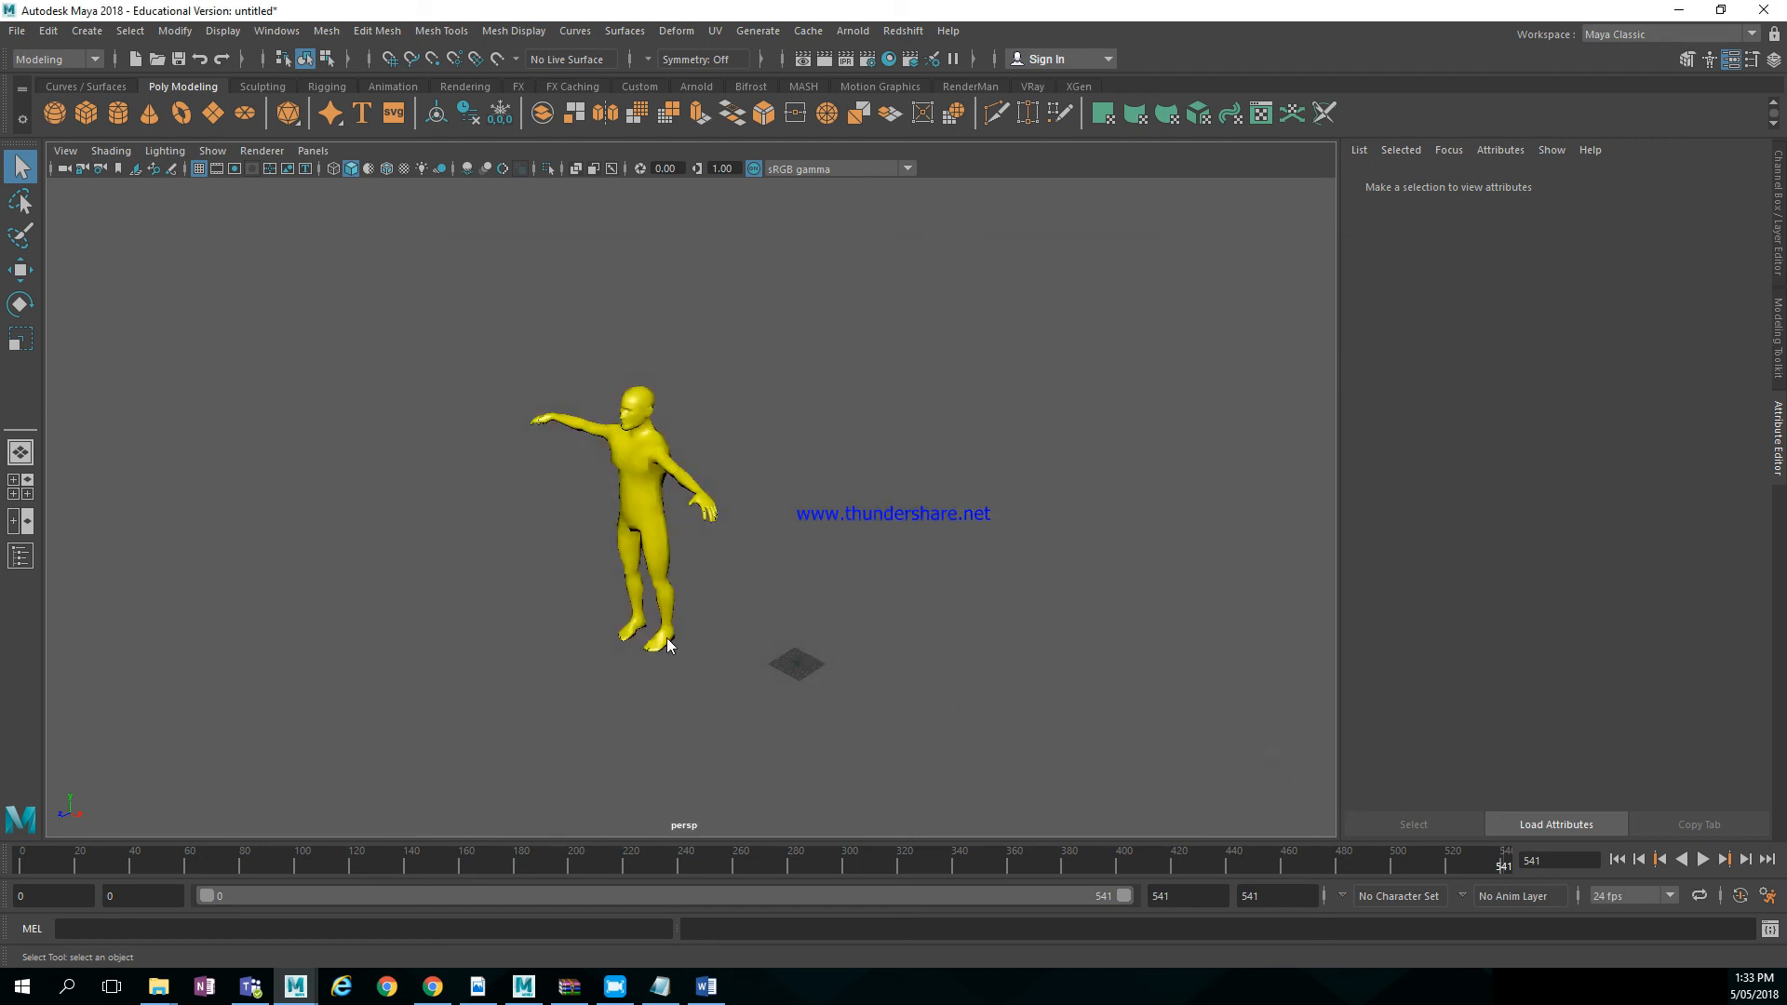
pyautogui.moveTo(180, 863); pyautogui.dragTo(1786, 907)
pyautogui.moveTo(1727, 399); pyautogui.dragTo(1727, 399)
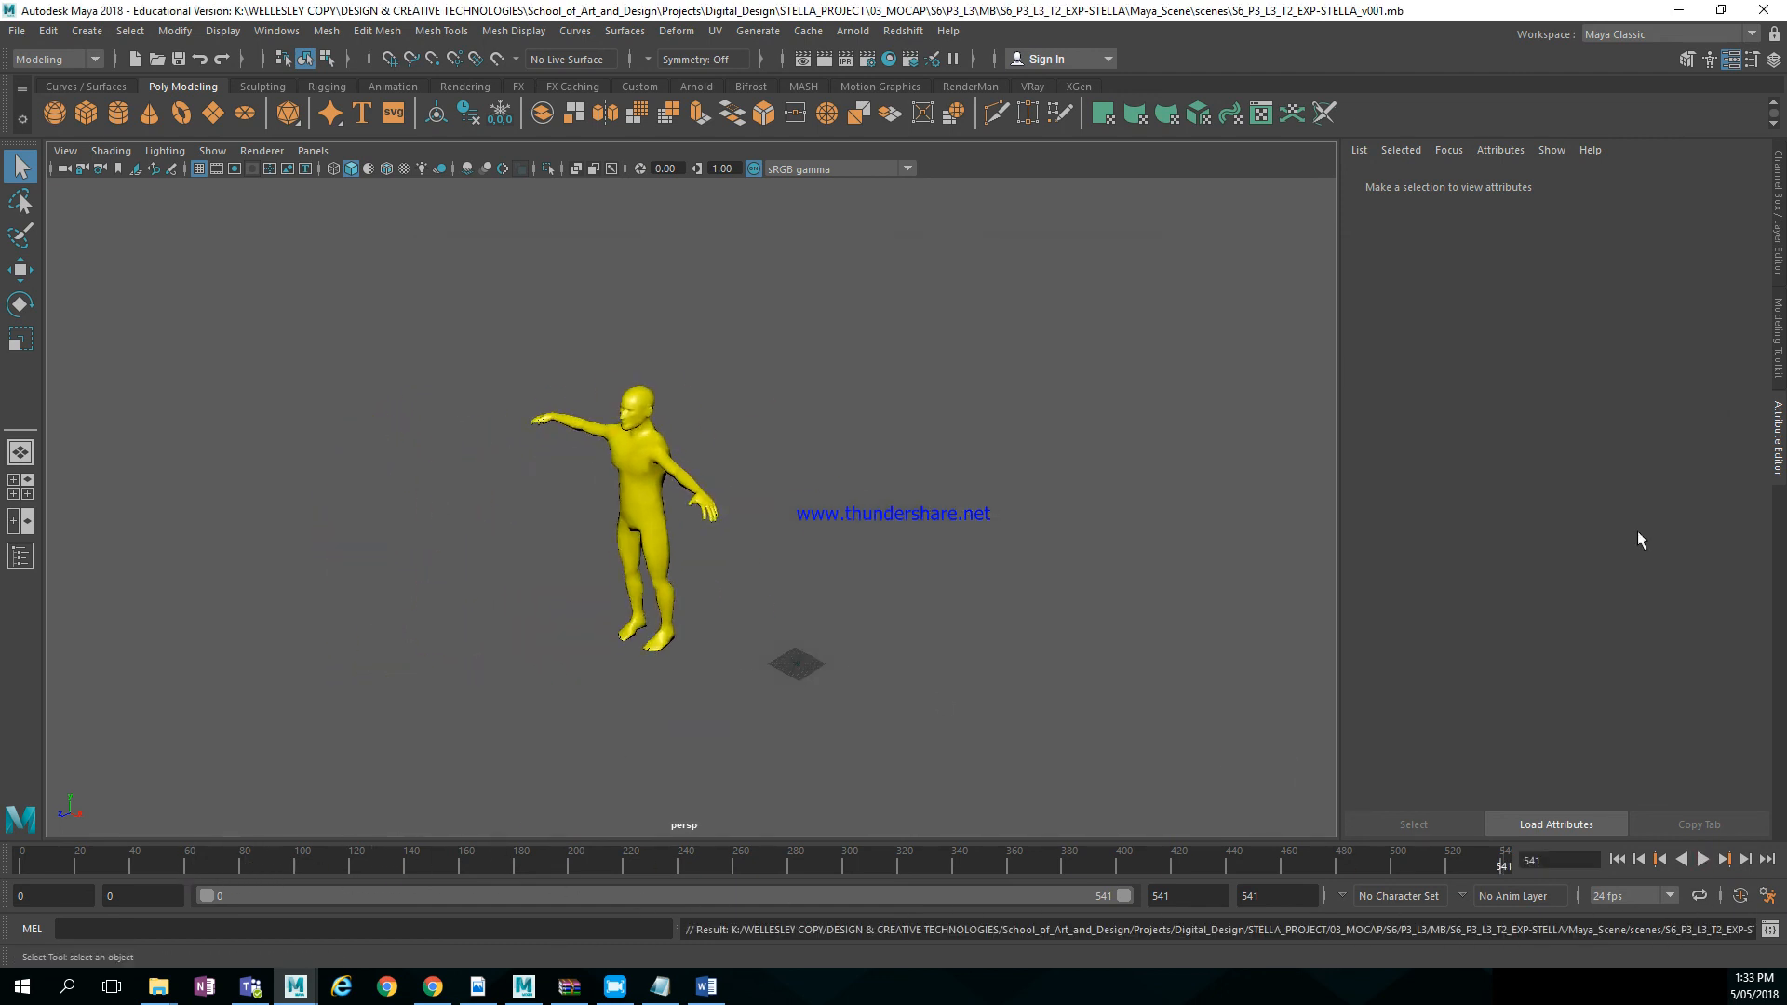